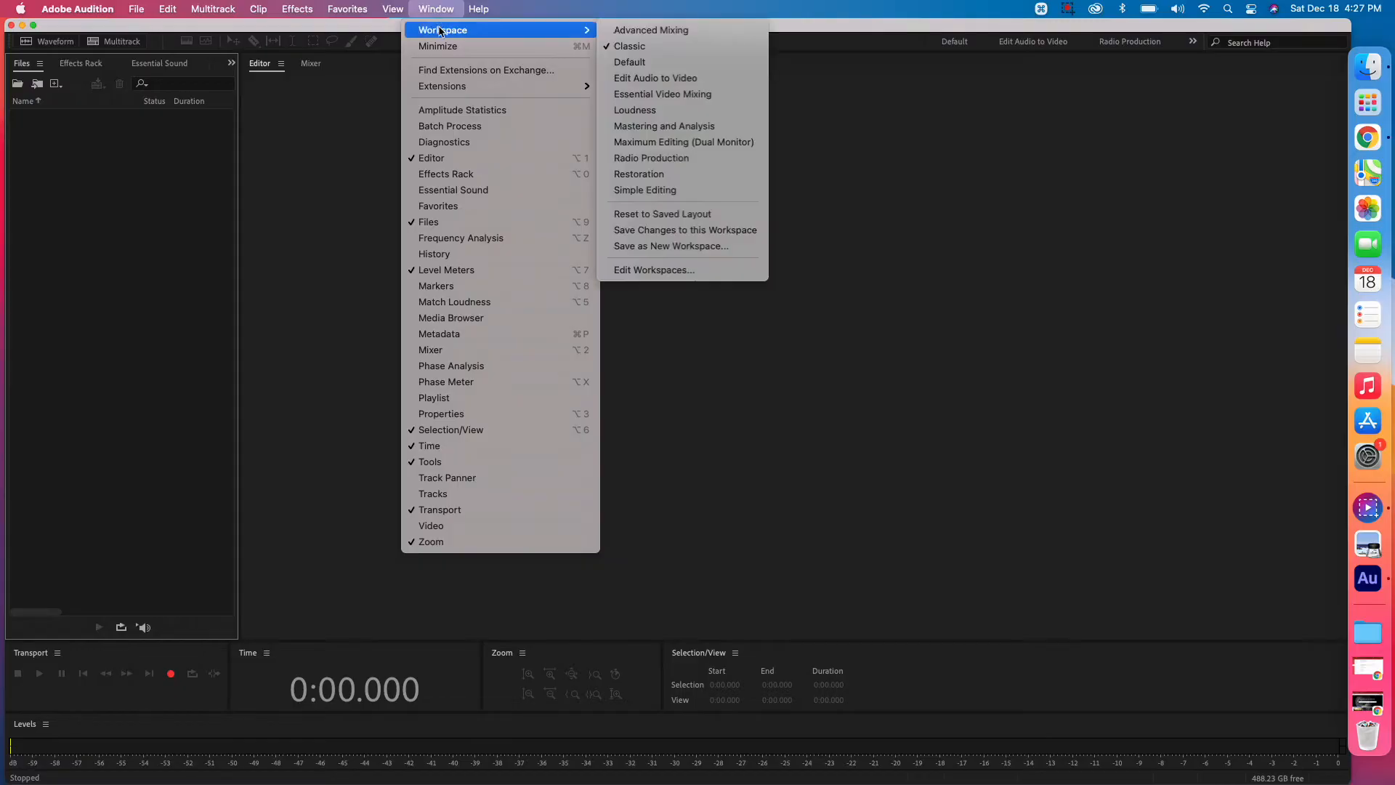
Step: Apply the Classic workspace layout
left_click(667, 53)
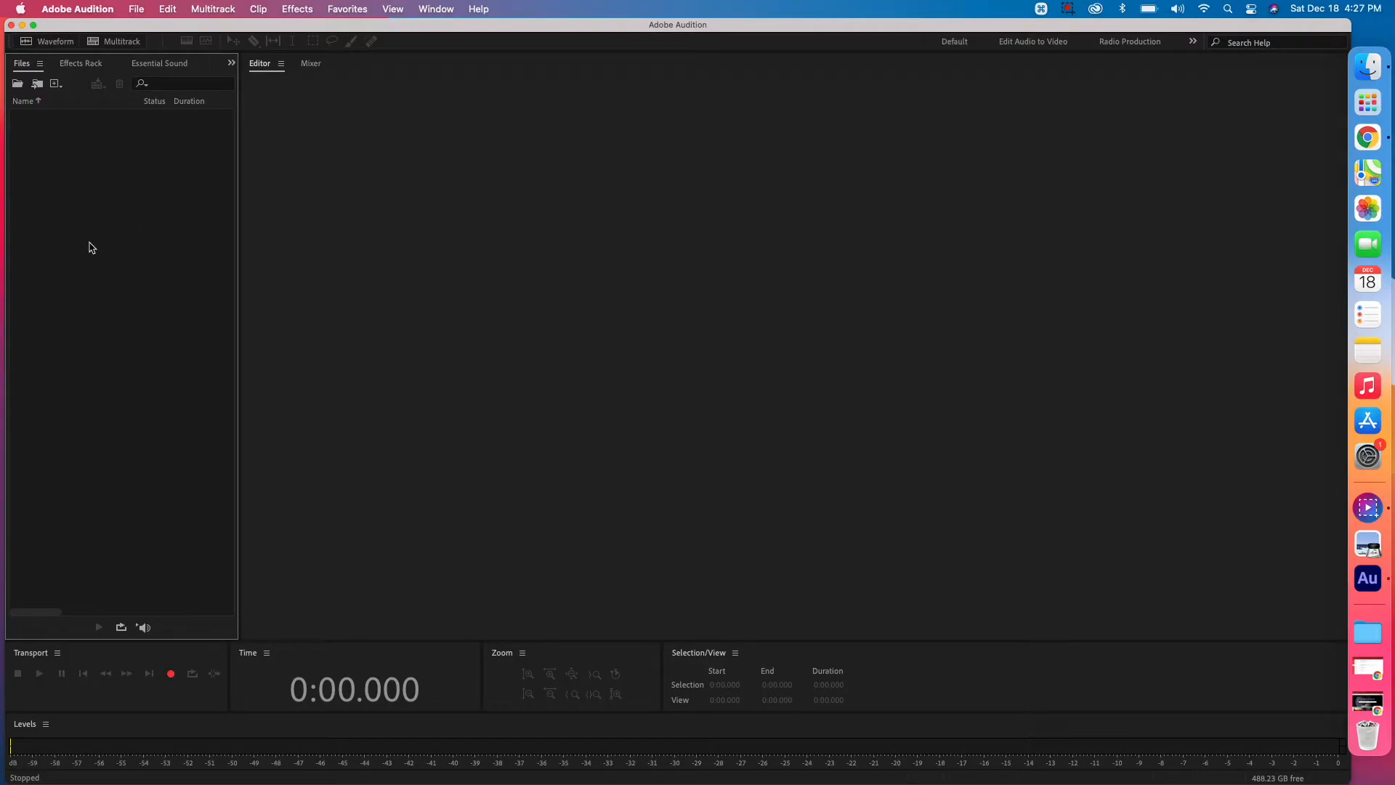
left_click(322, 310)
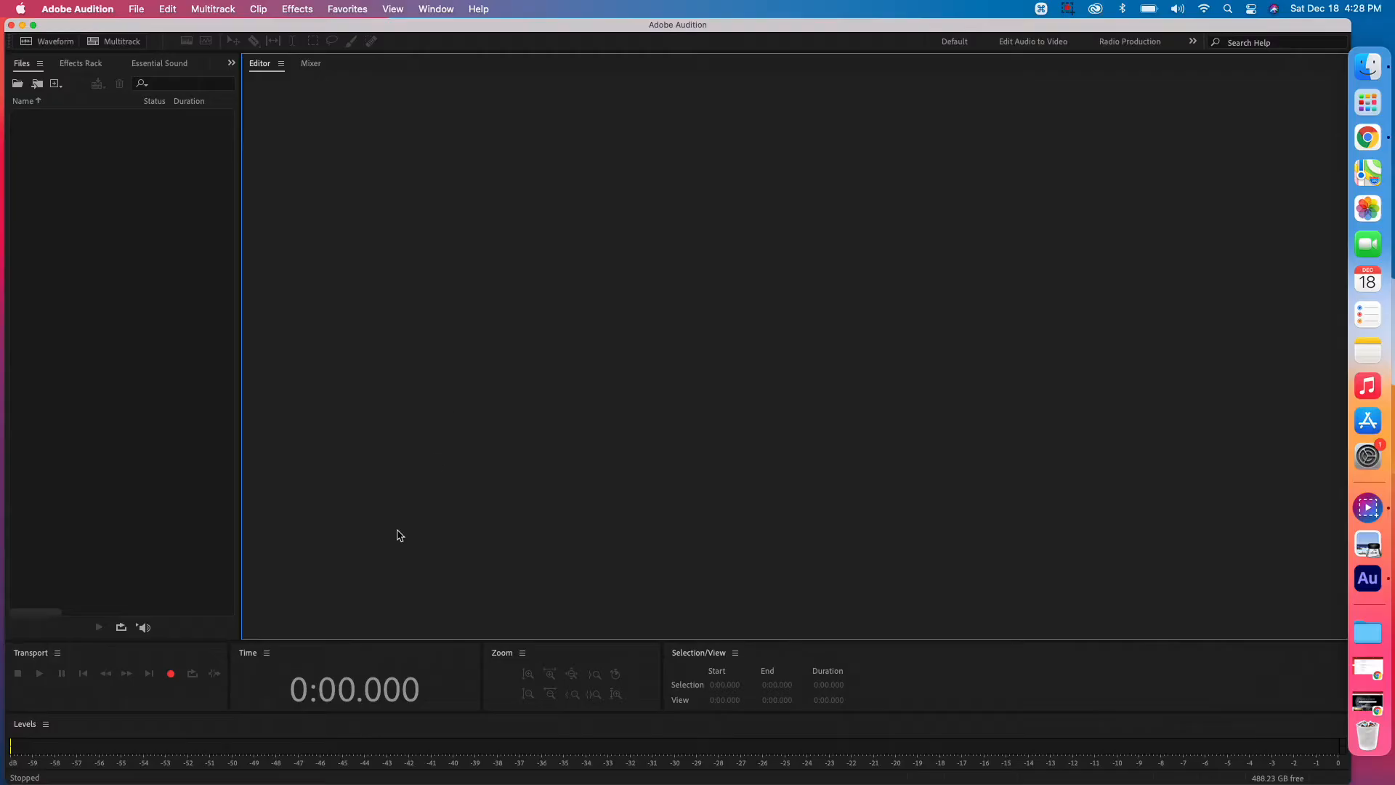
left_click(331, 694)
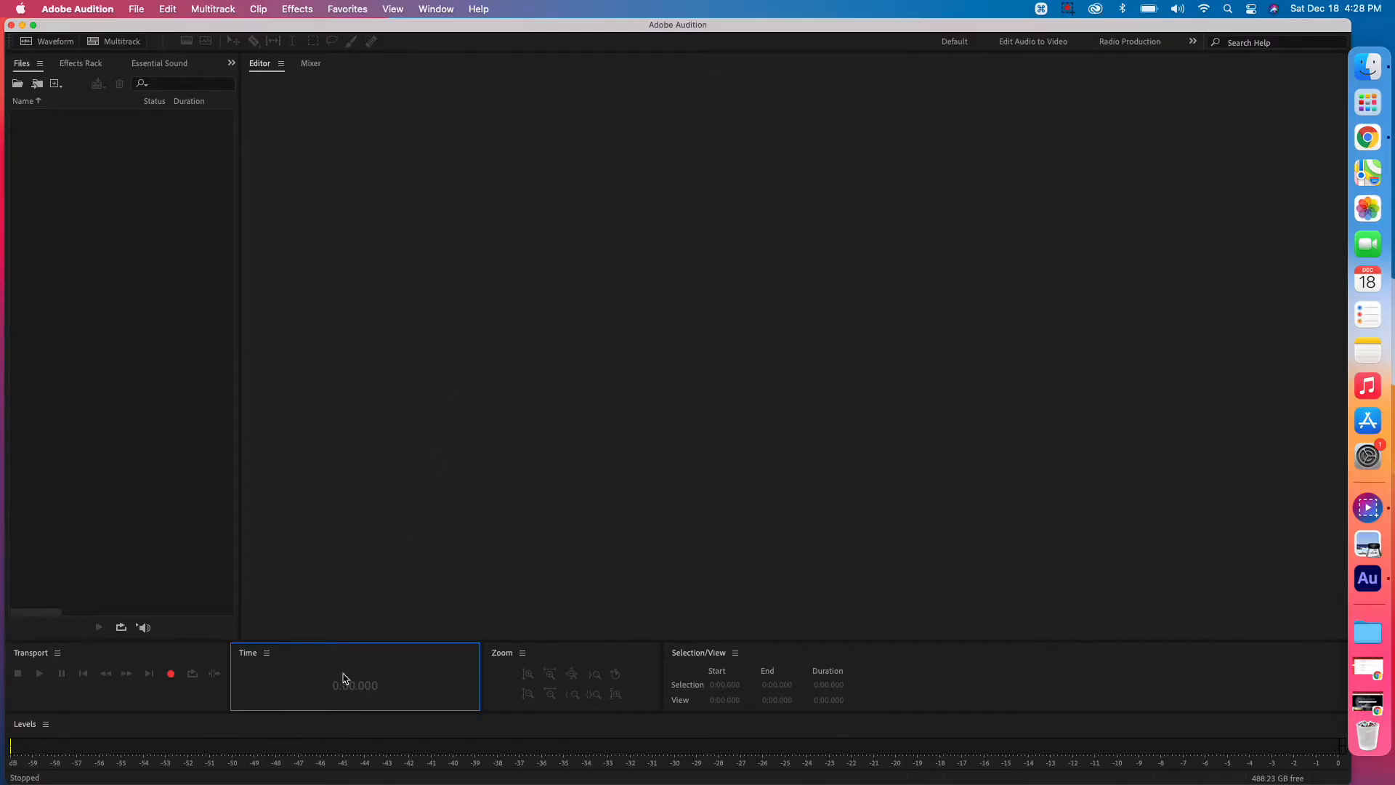
left_click(420, 729)
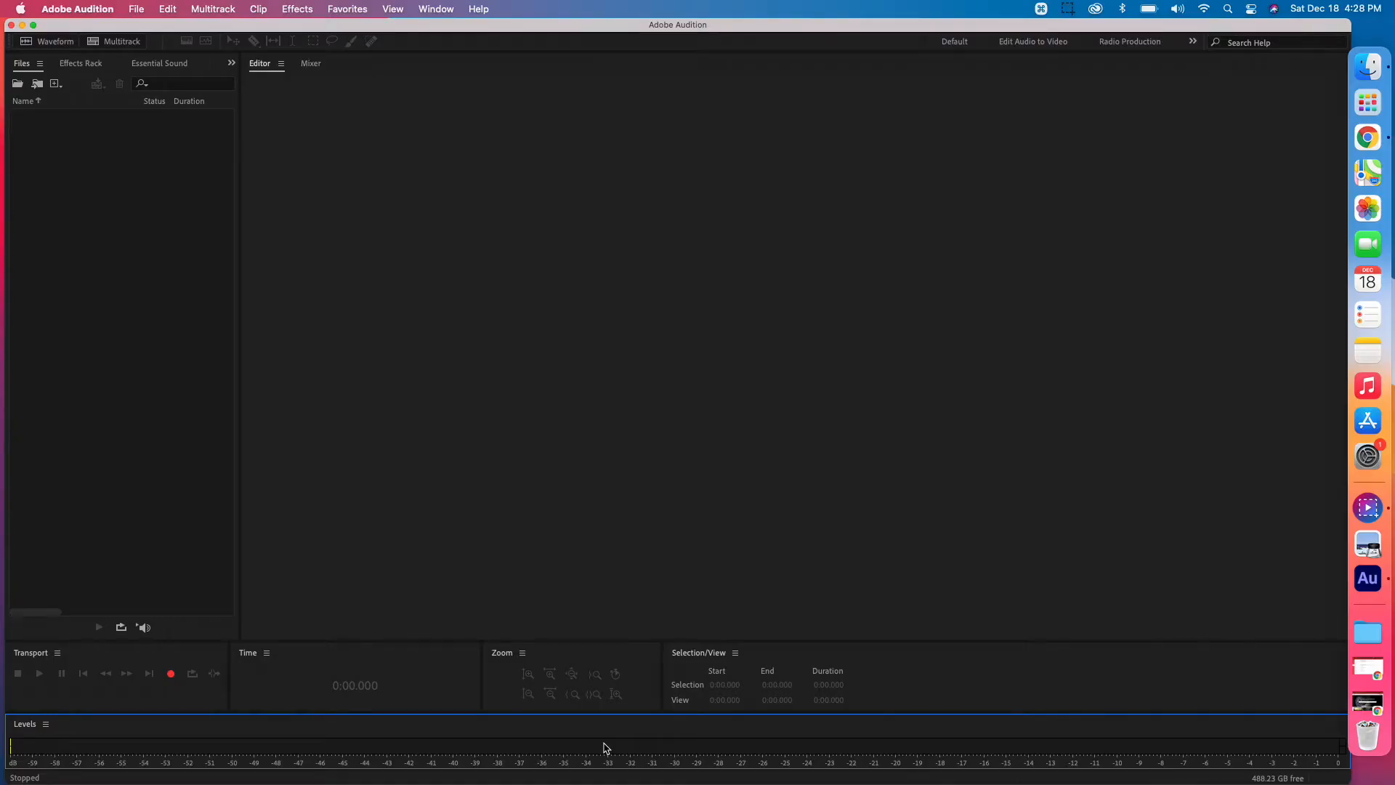
left_click(159, 412)
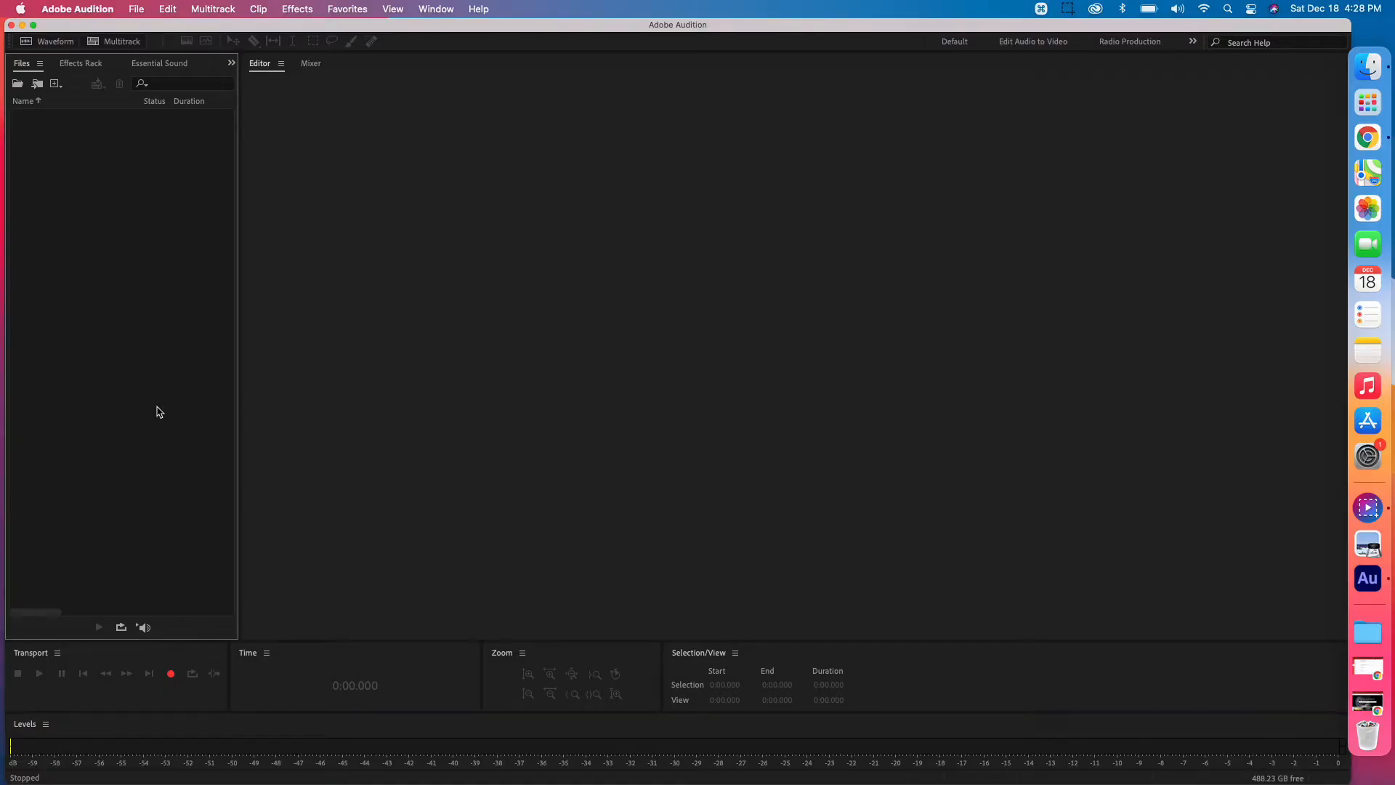
left_click(143, 233)
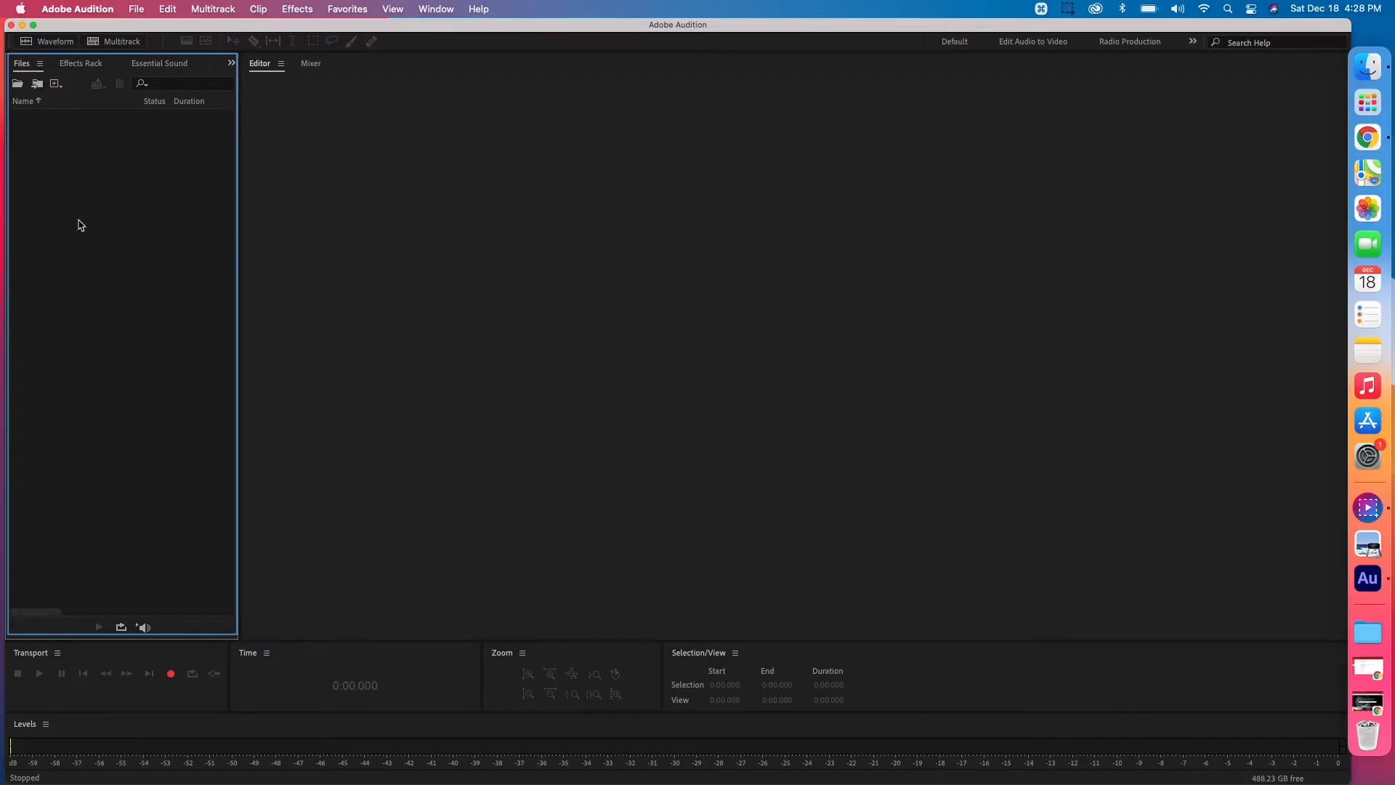
Step: Import Cat Show VO.m4a, cat-meow-6226.mp3, cat-purr-6164.mp3, the cat-purring-and-meow 5928 mp3 and positive-winter-10785.mp3 from the Audio Commercial folder
right_click(111, 245)
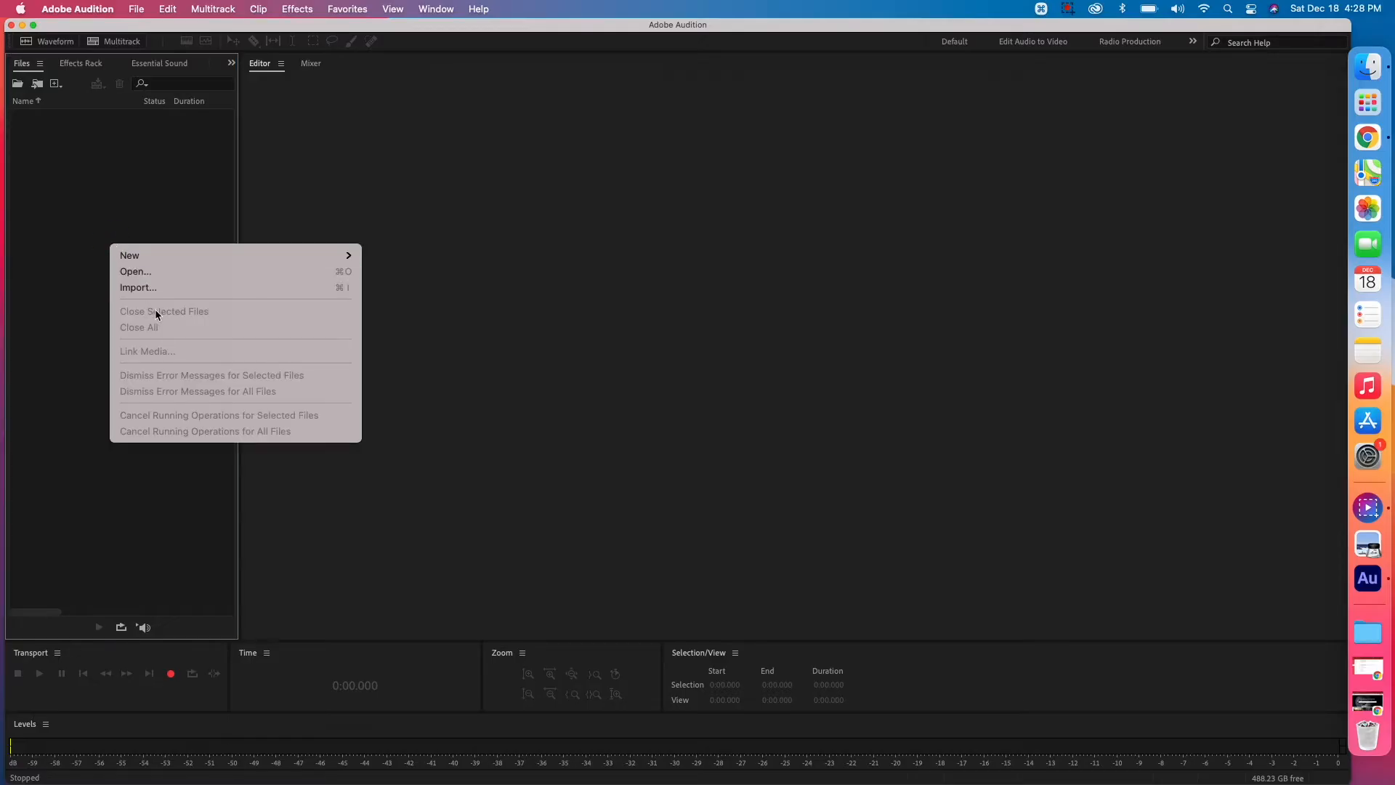
left_click(138, 288)
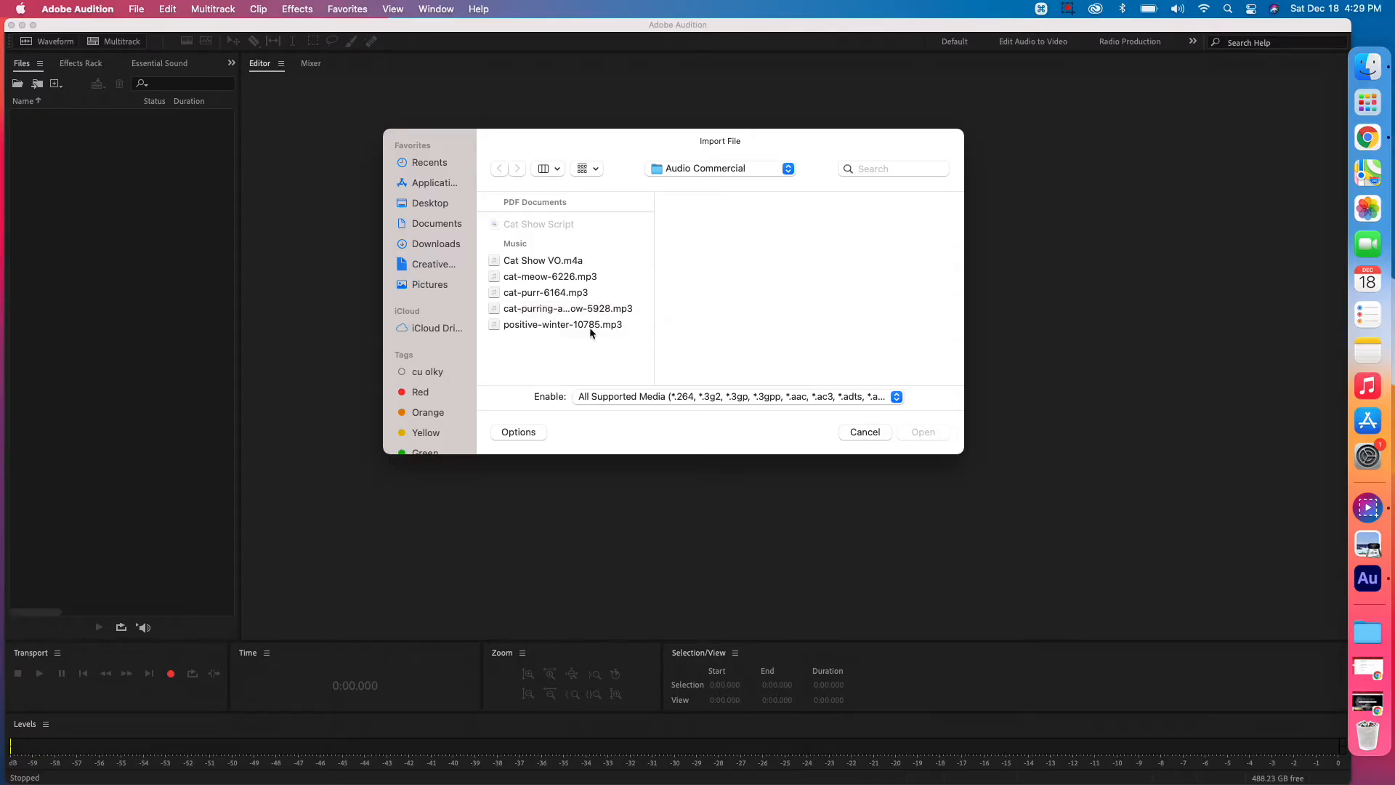
left_click(528, 268)
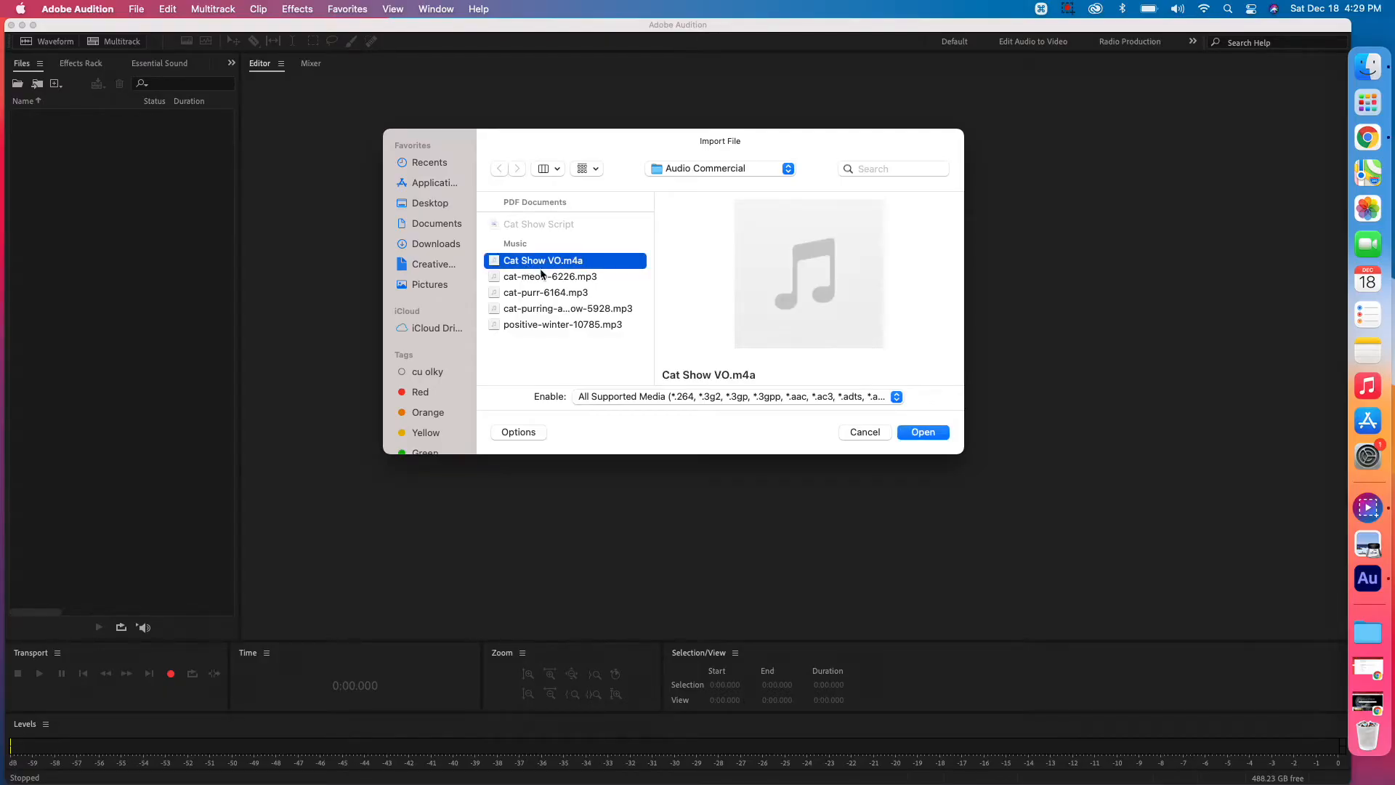
left_click(566, 331)
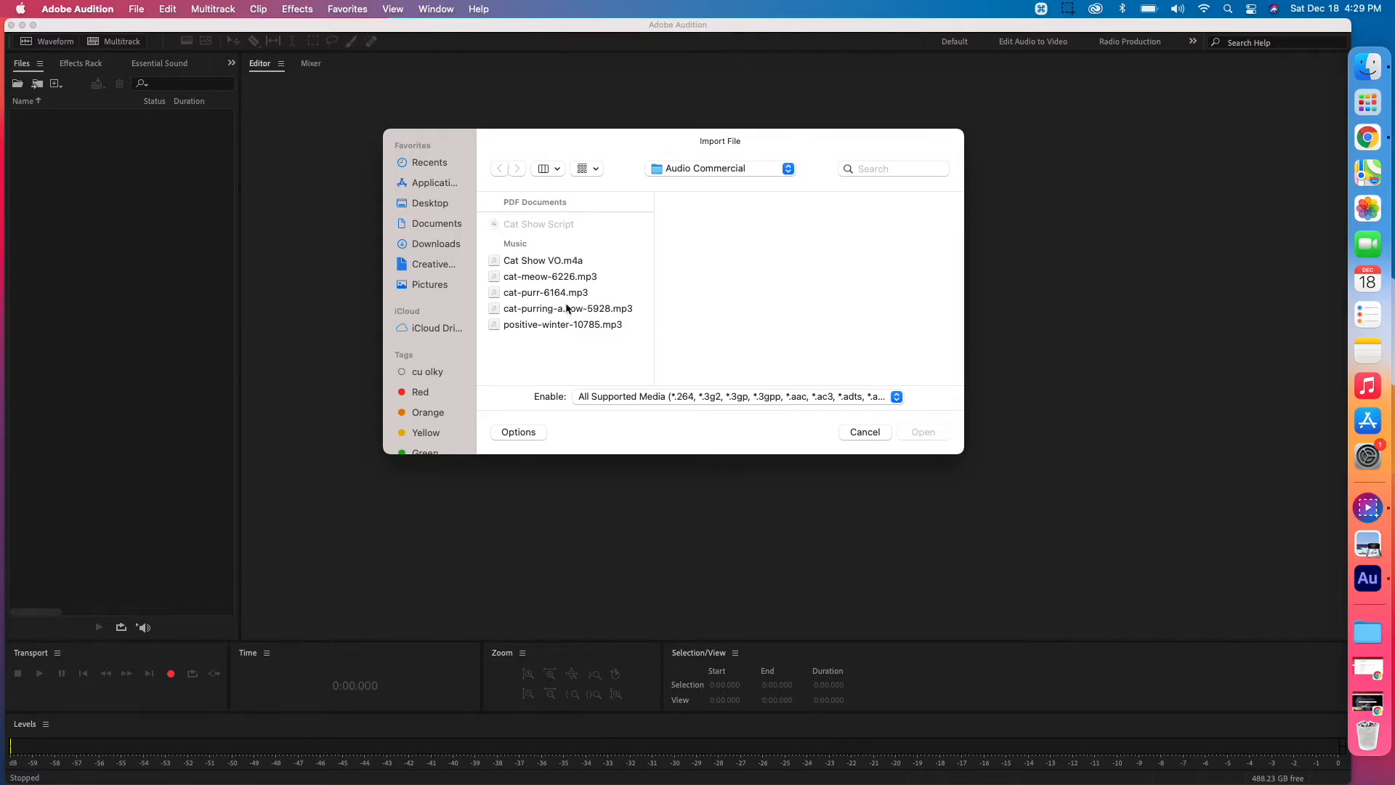
left_click(574, 262, "super")
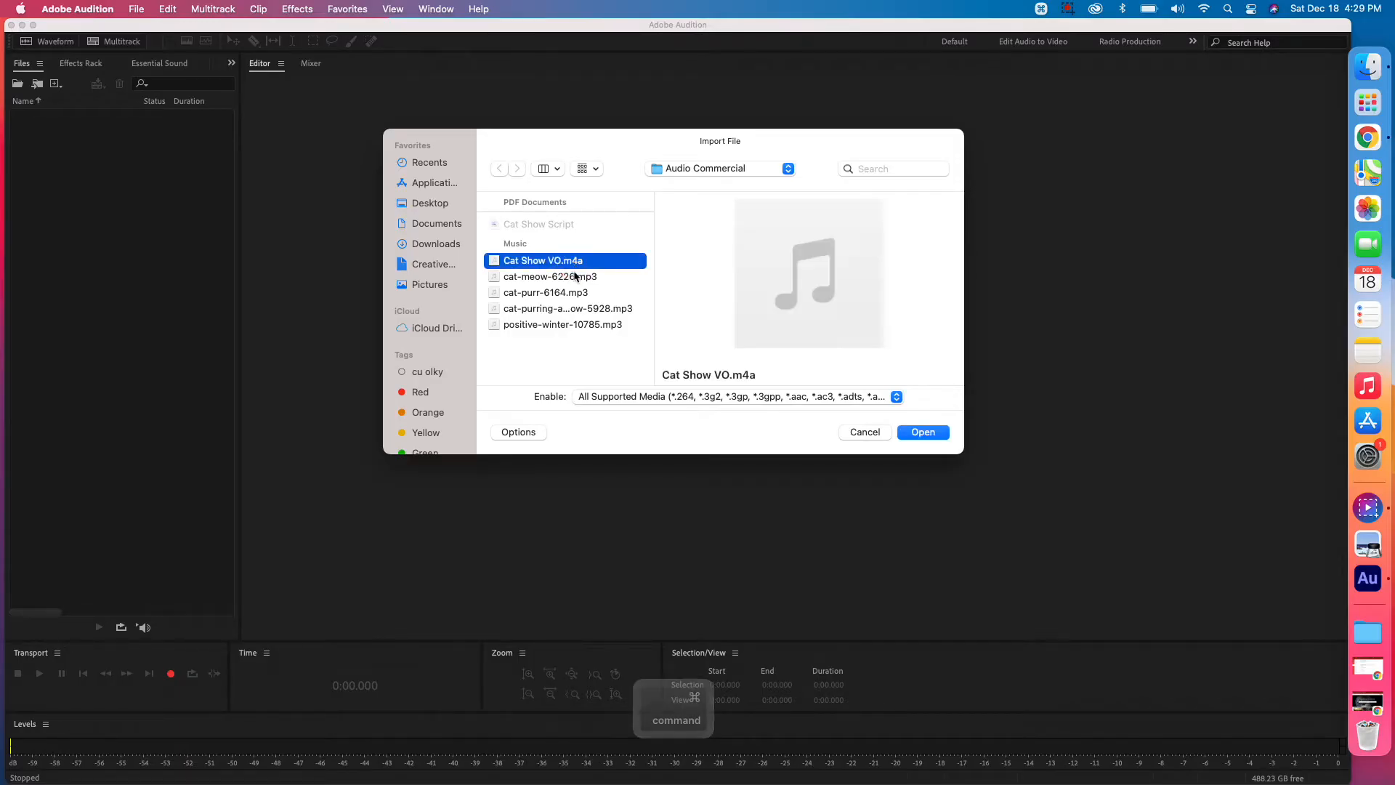
left_click(571, 278, "super")
left_click(571, 294, "super")
left_click(571, 309, "super")
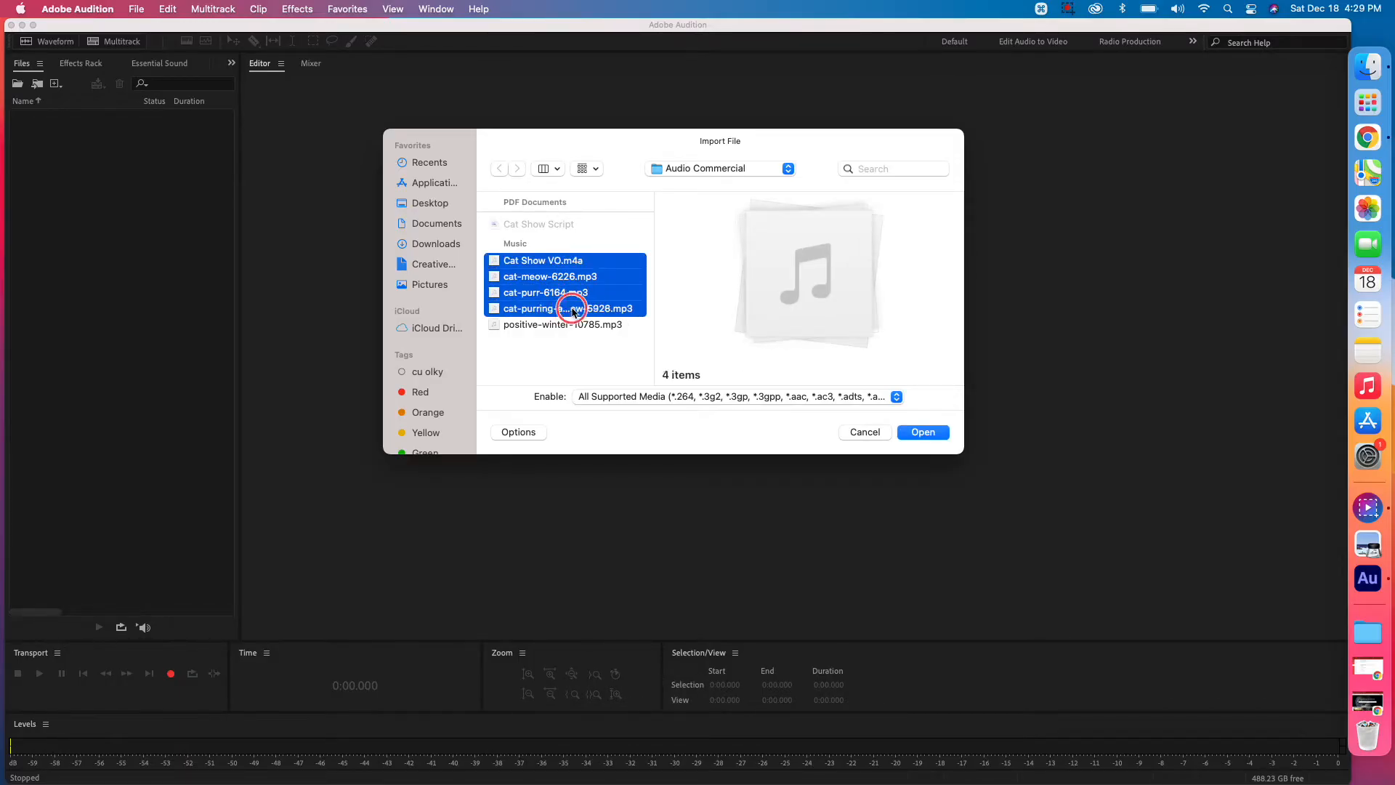
left_click(571, 325, "super")
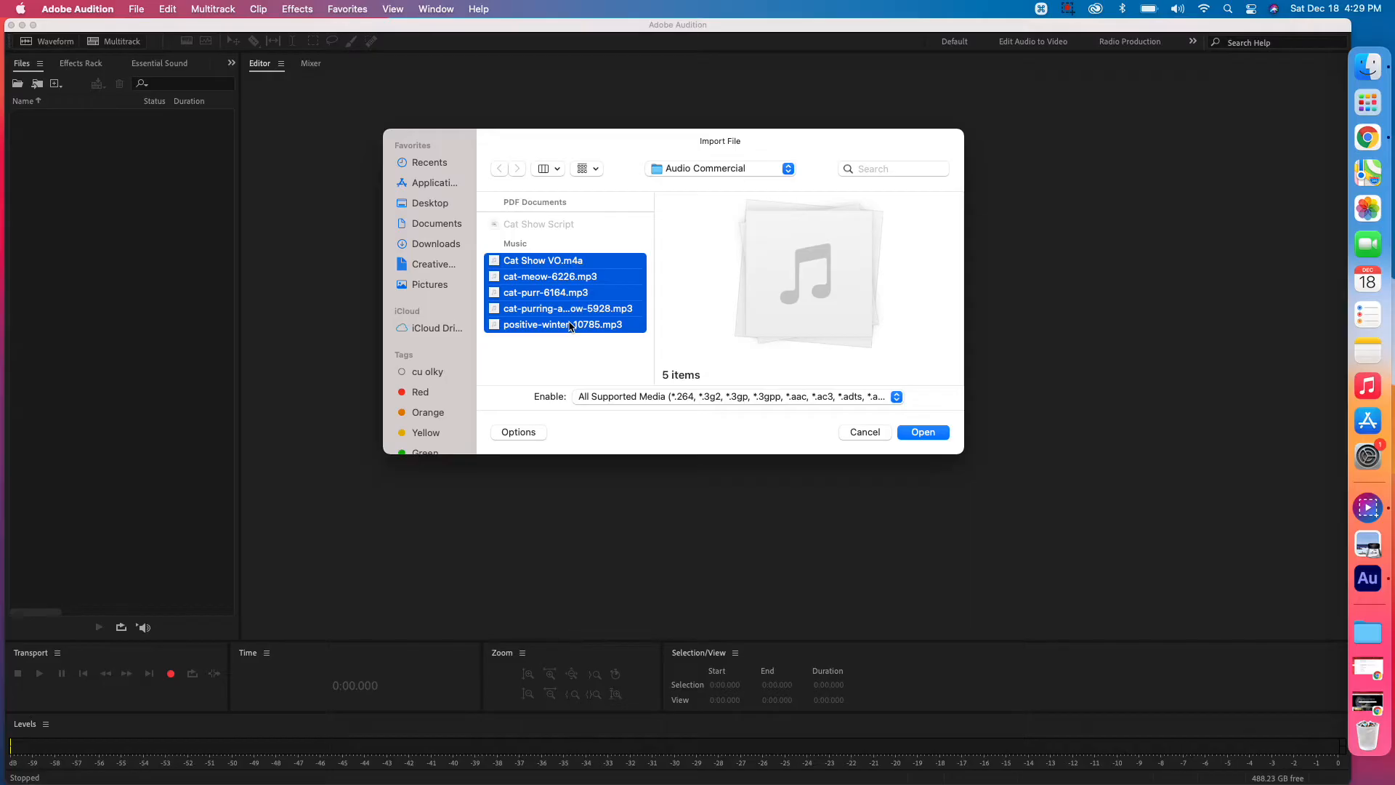
left_click(919, 433)
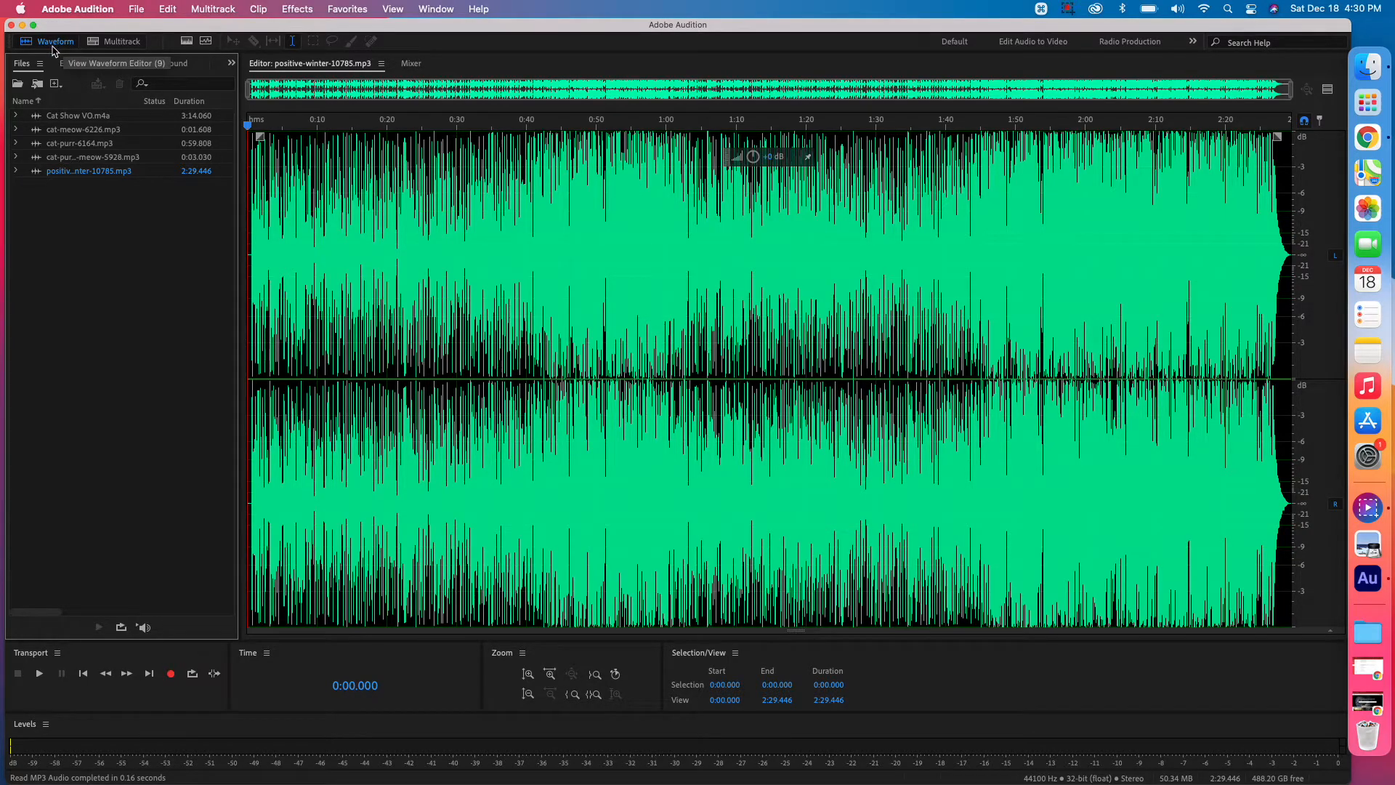
Step: Start a new multitrack session named LastNameFirstInitial_AudioCom, with the Audio Commercial folder on the Desktop as its location
left_click(122, 44)
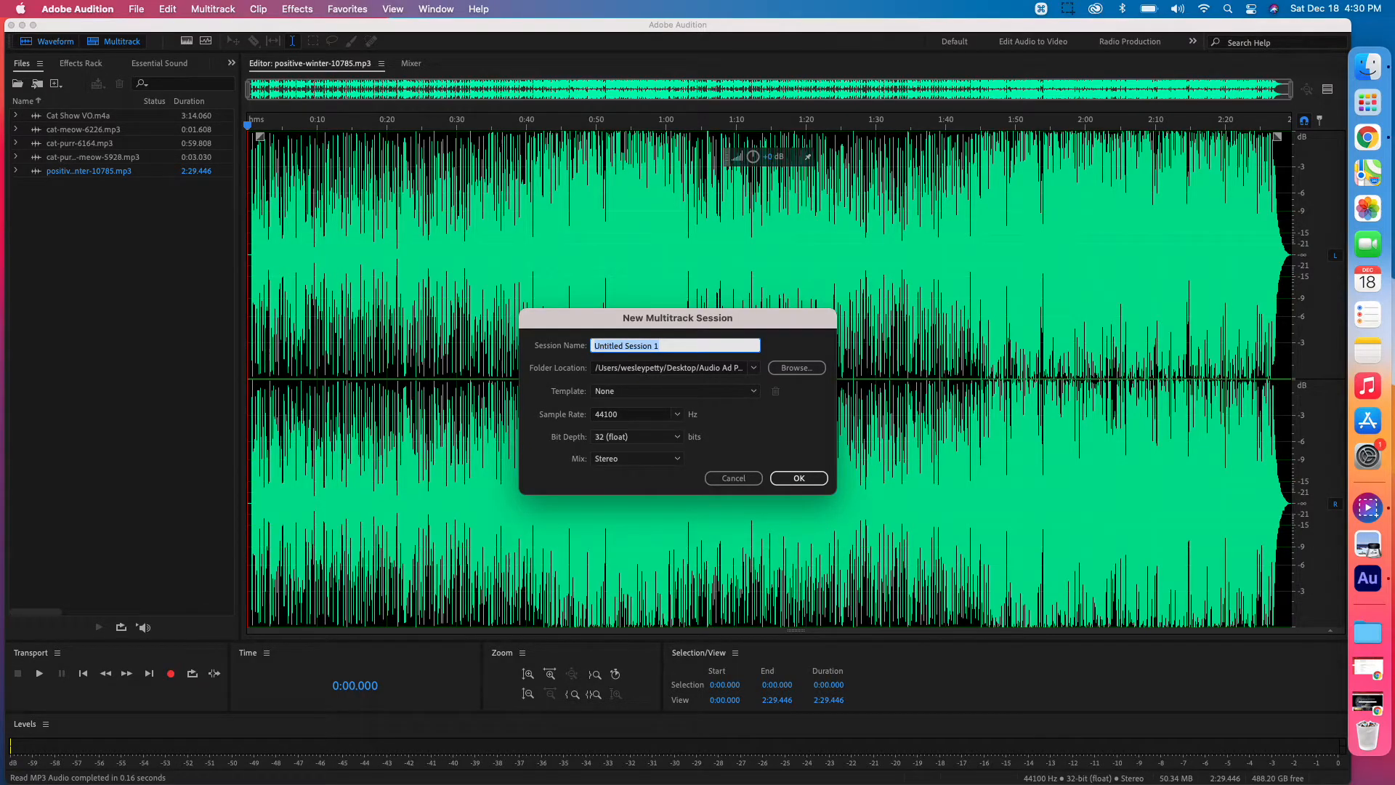
type("LastN")
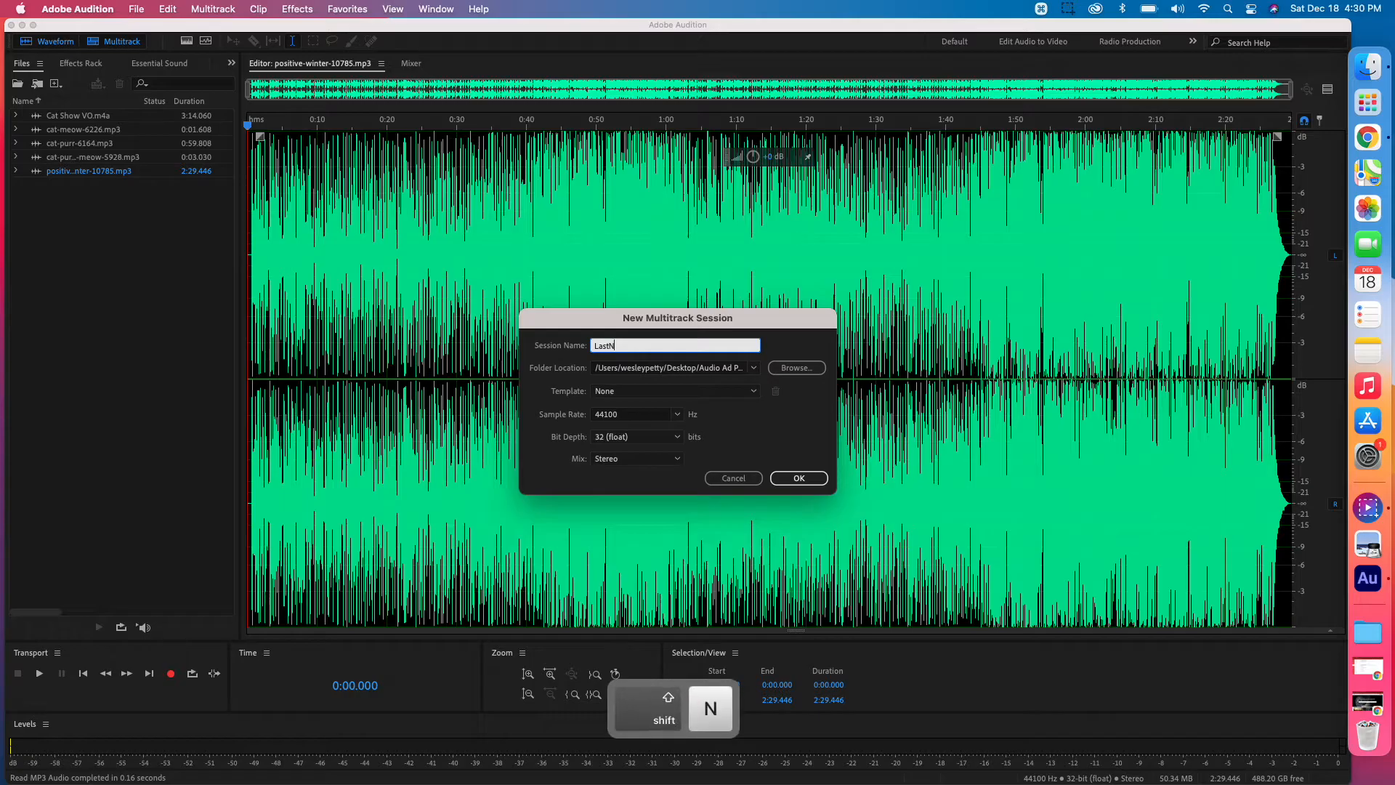
type("ame")
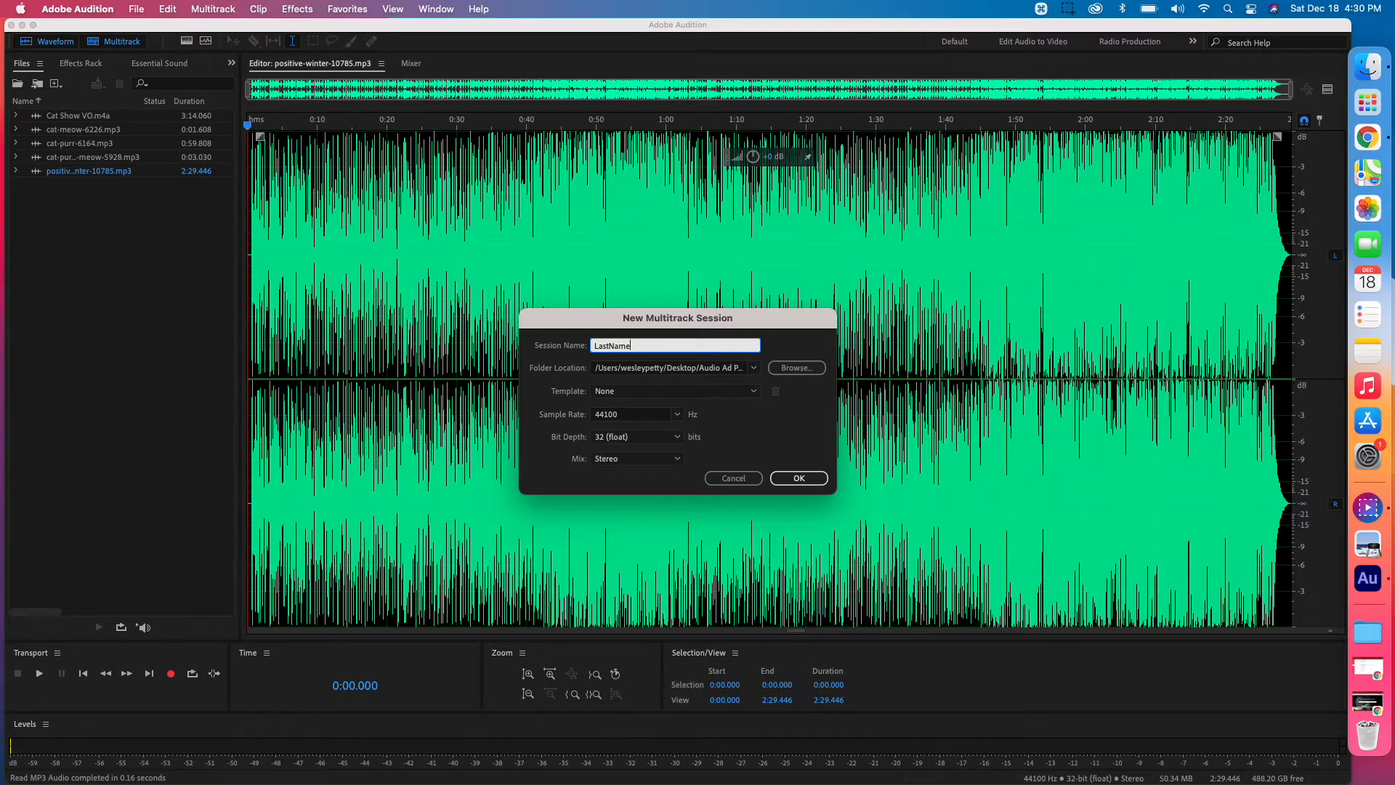
type("First")
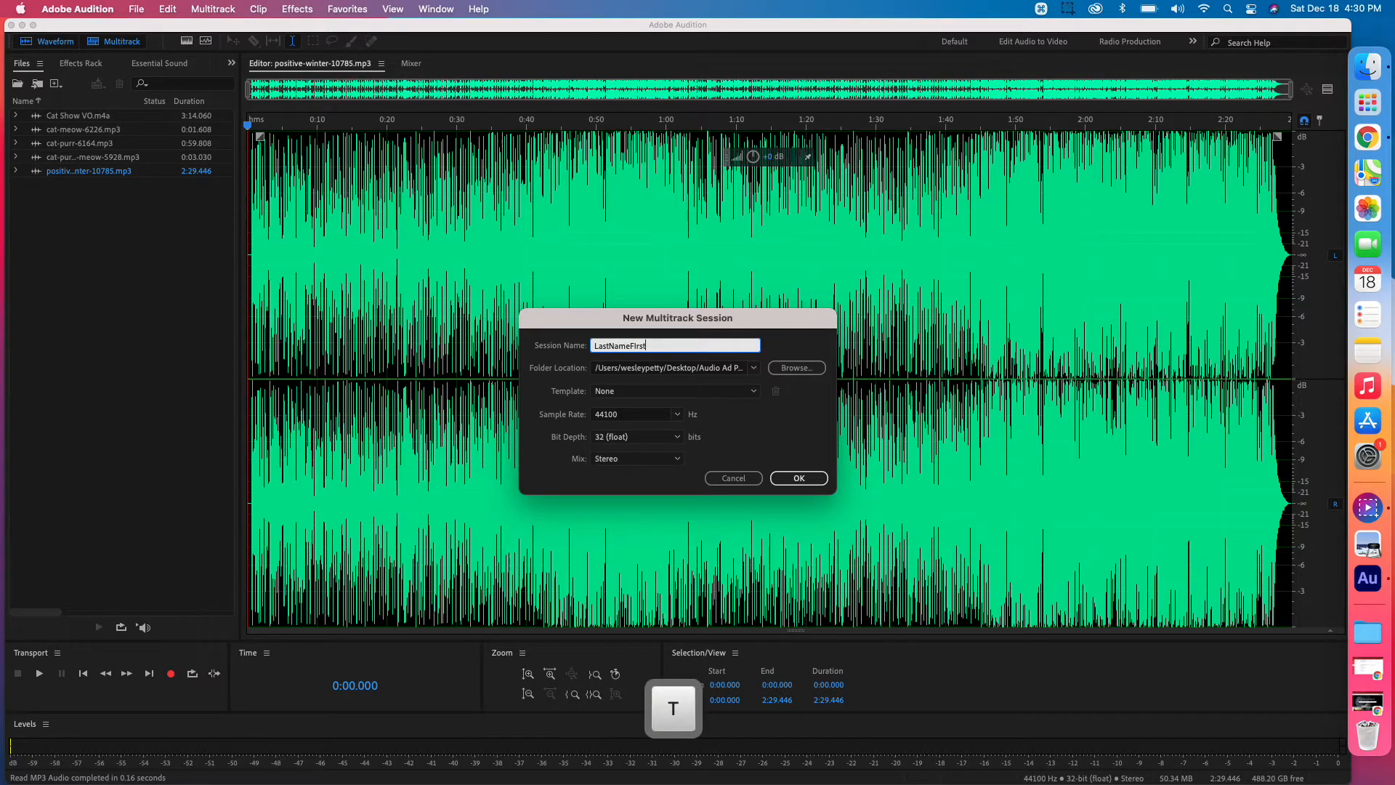
type("Initial_")
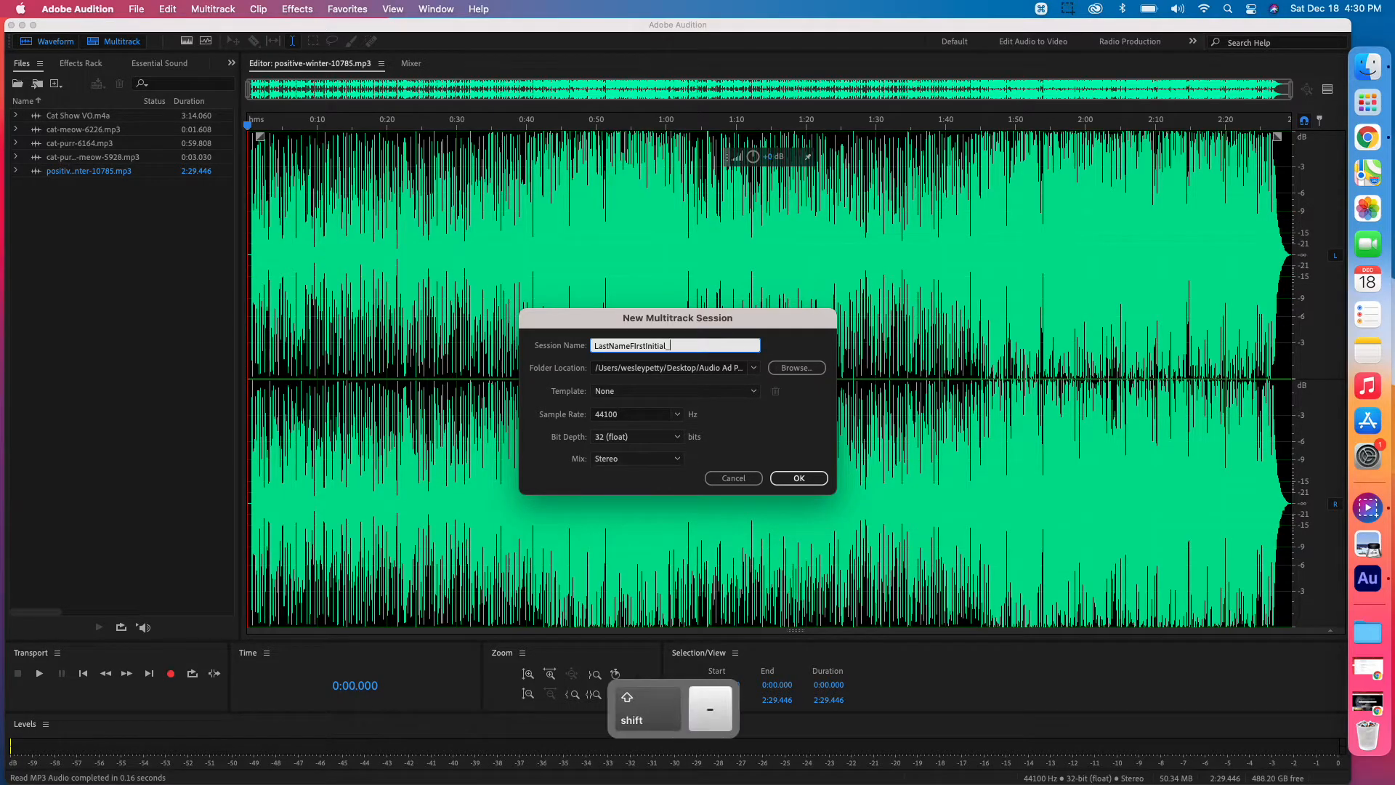
type("AudioCom")
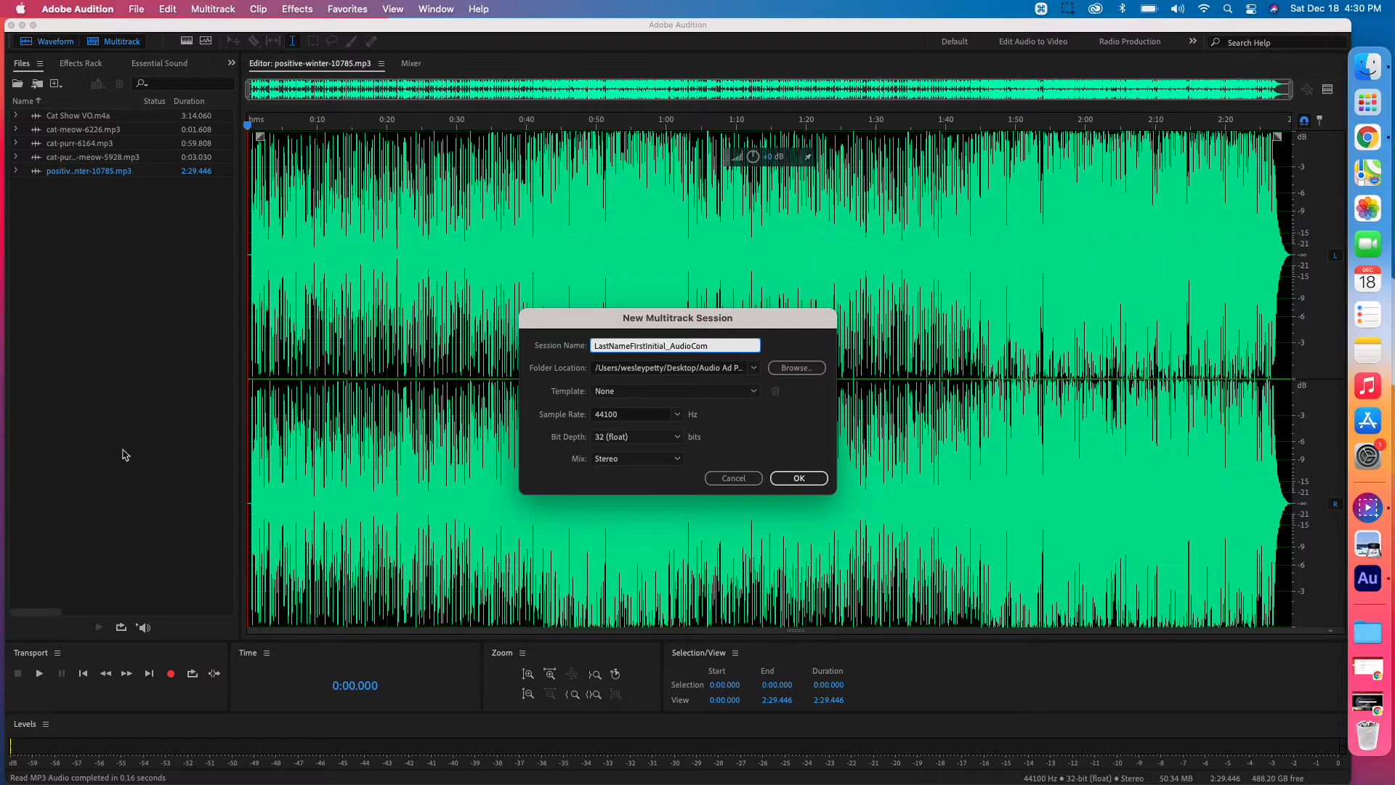
left_click(800, 372)
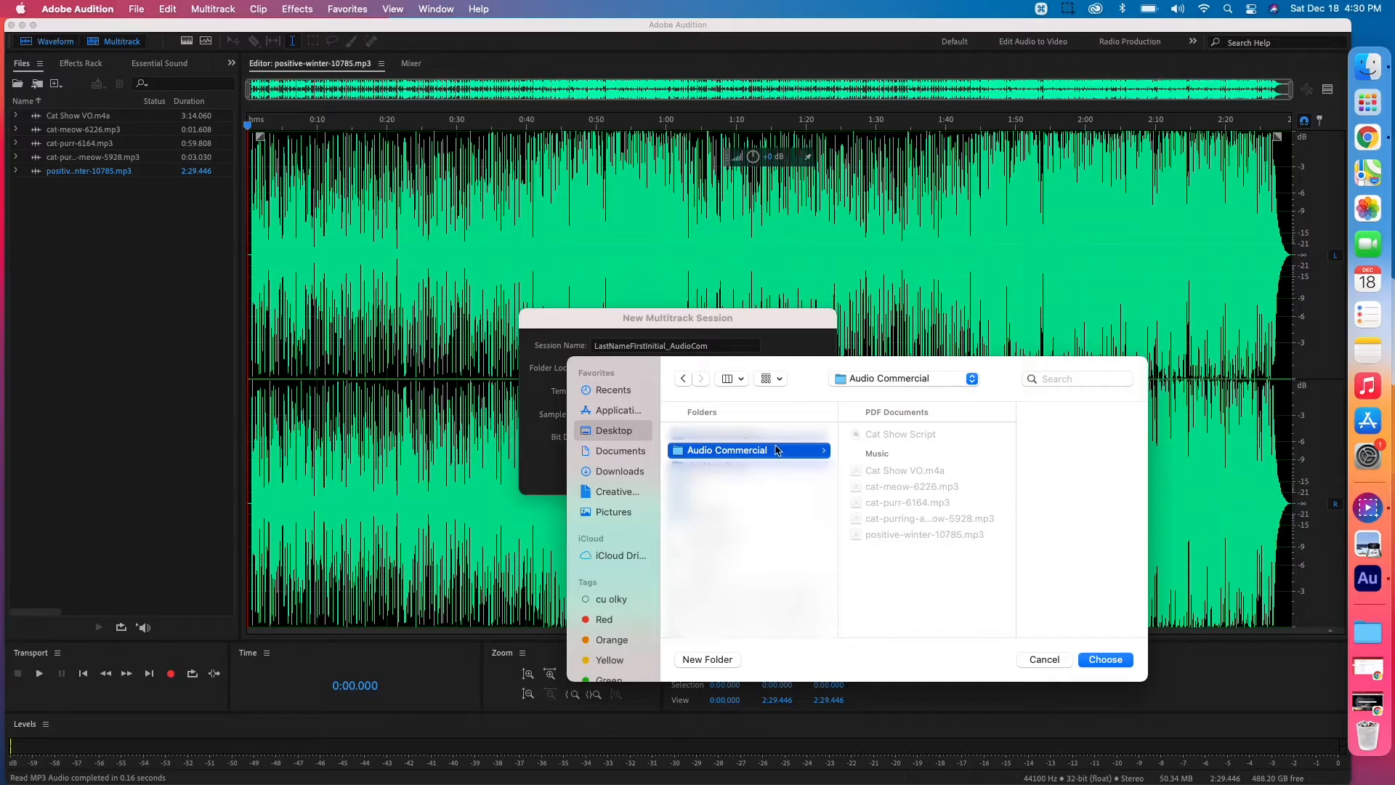
left_click(1099, 661)
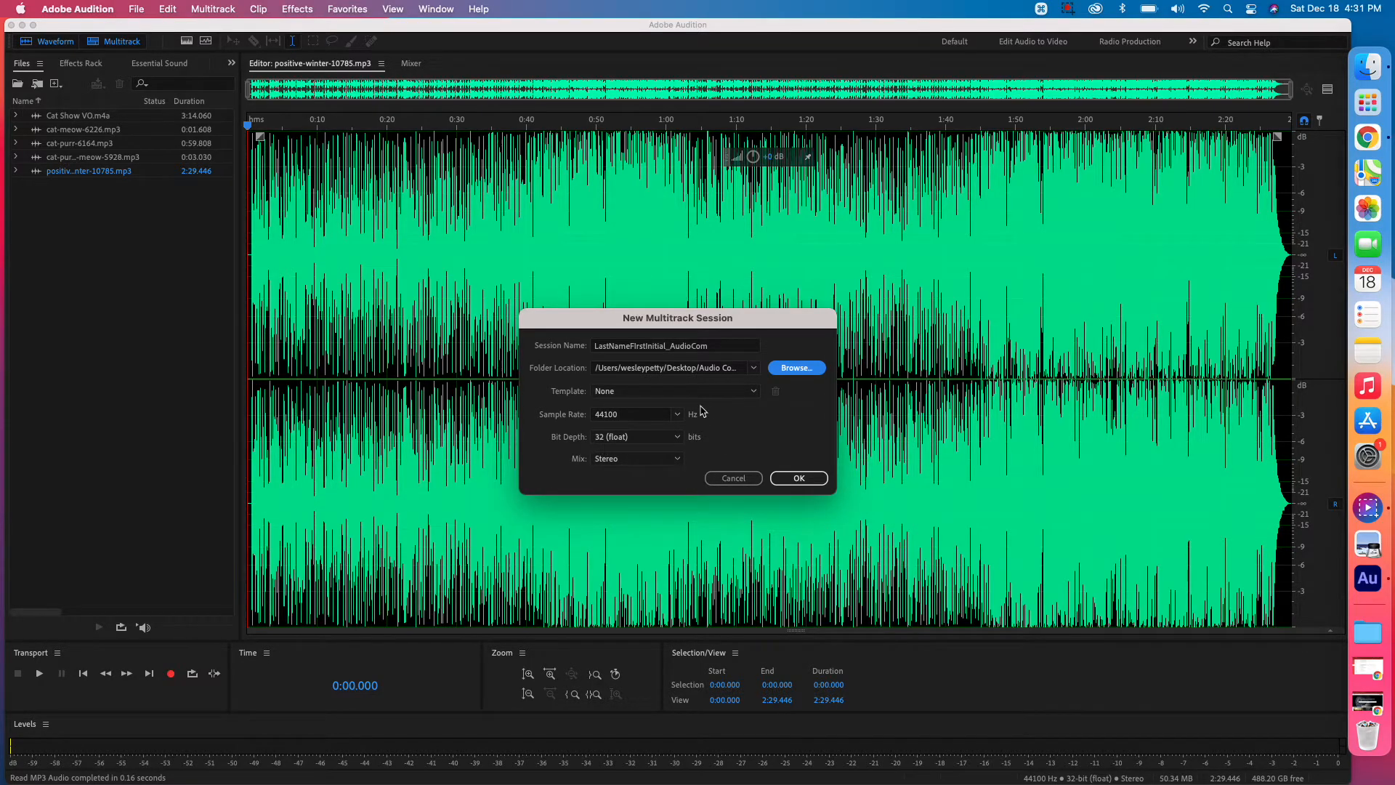
Step: Set the session's sample rate to 44100 Hz and create the session
left_click(679, 417)
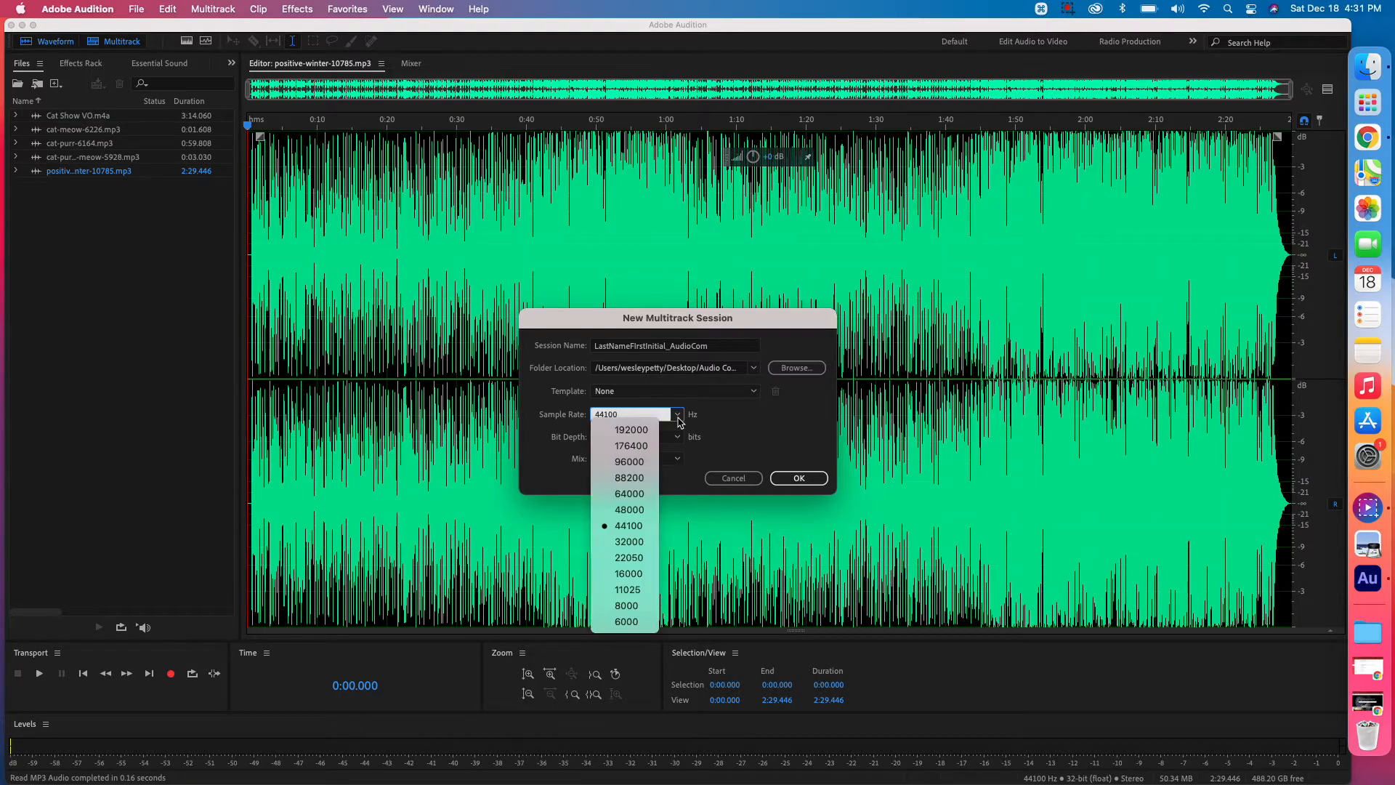
left_click(629, 509)
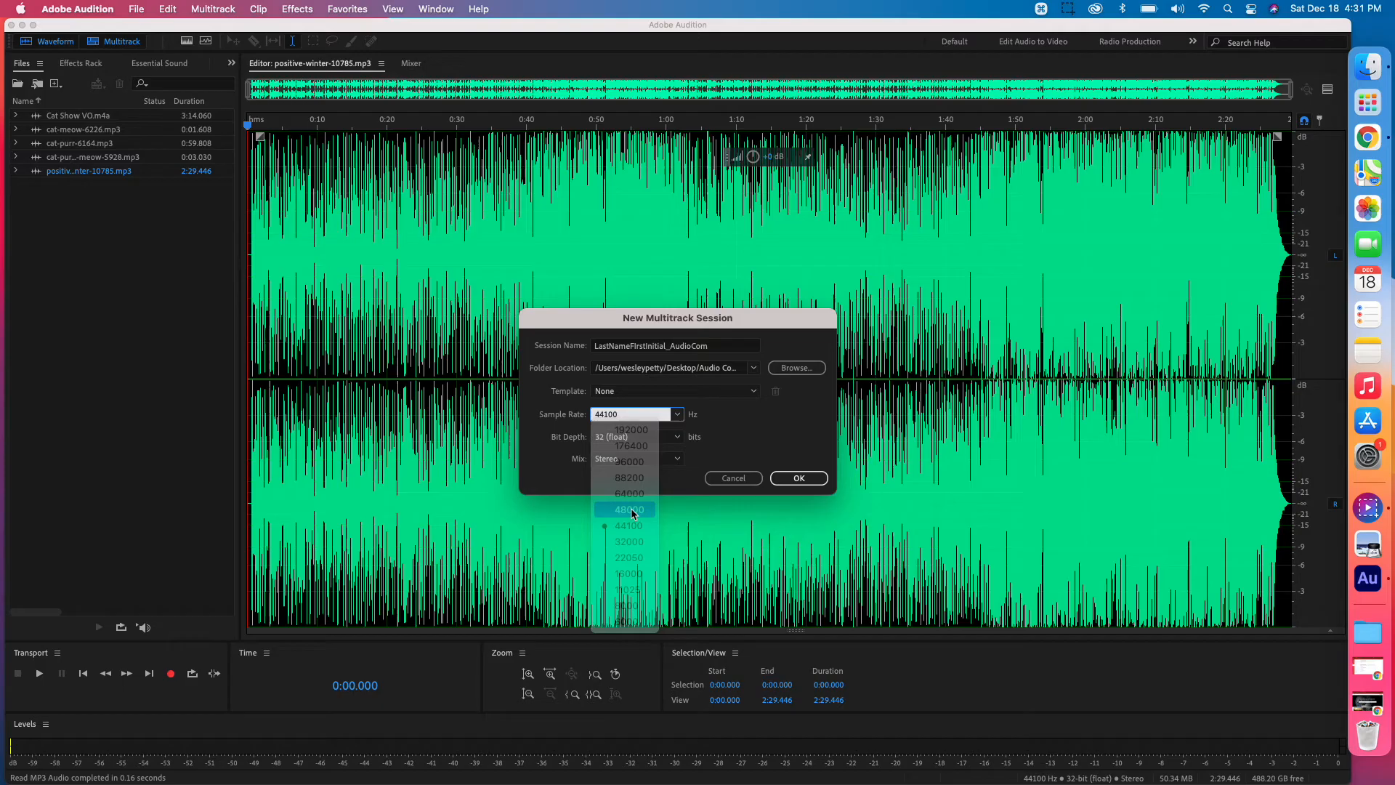
left_click(678, 419)
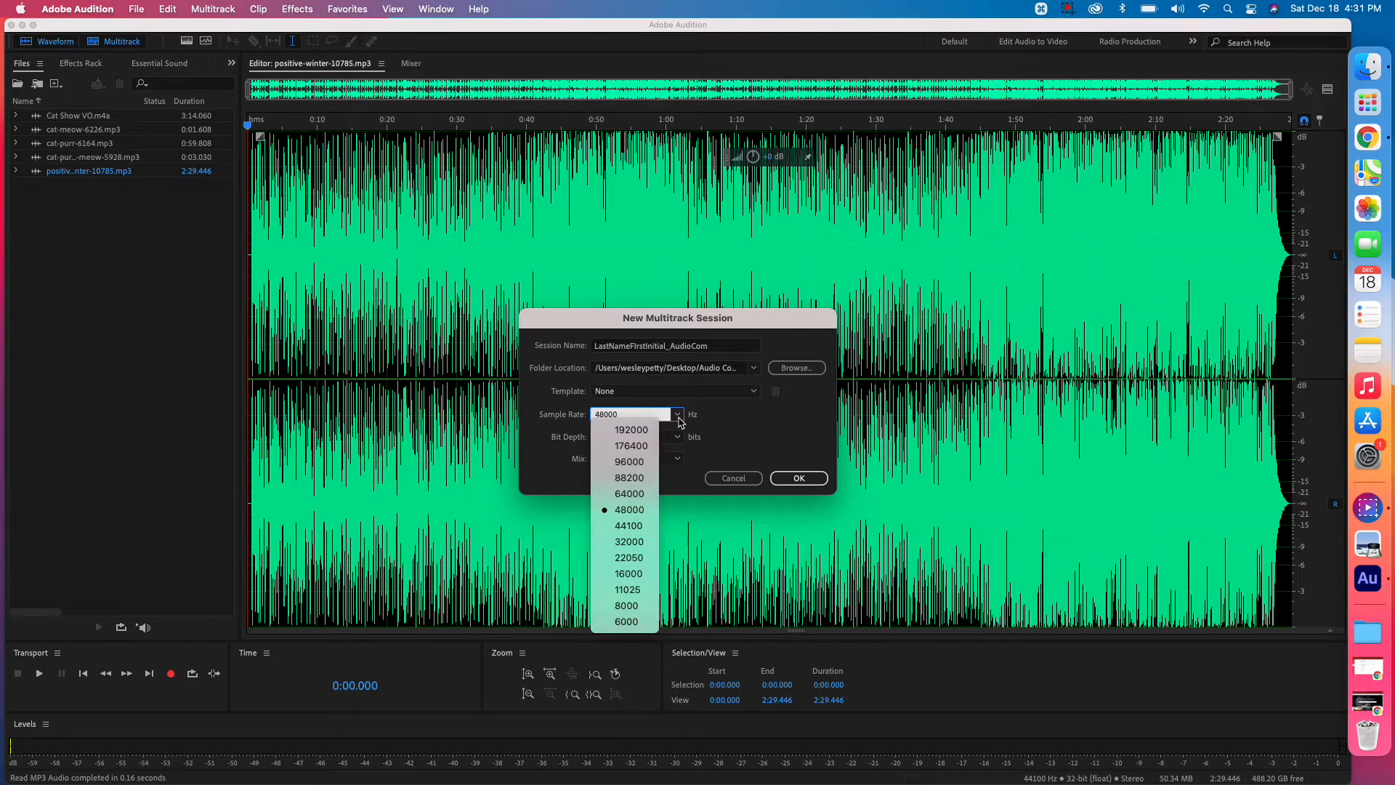
left_click(643, 523)
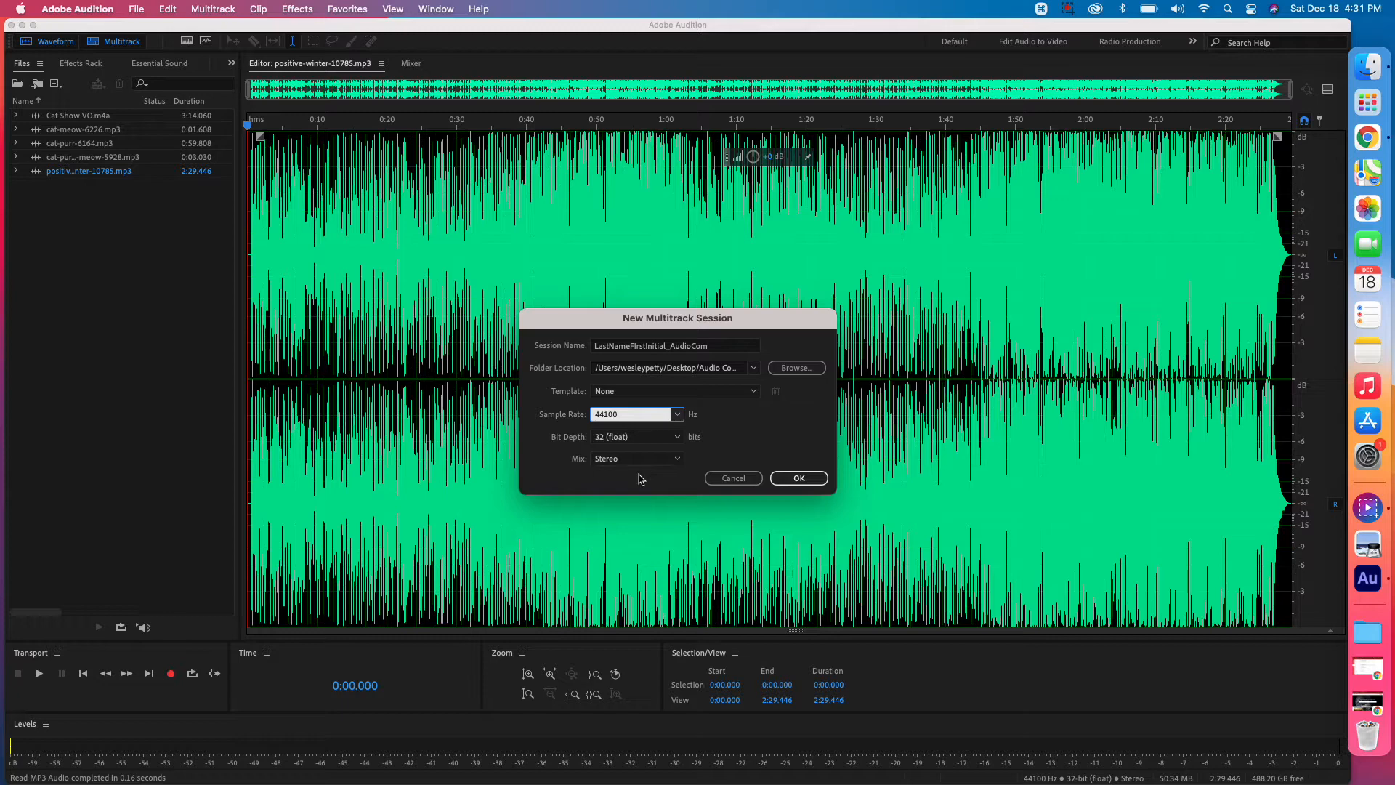
left_click(796, 478)
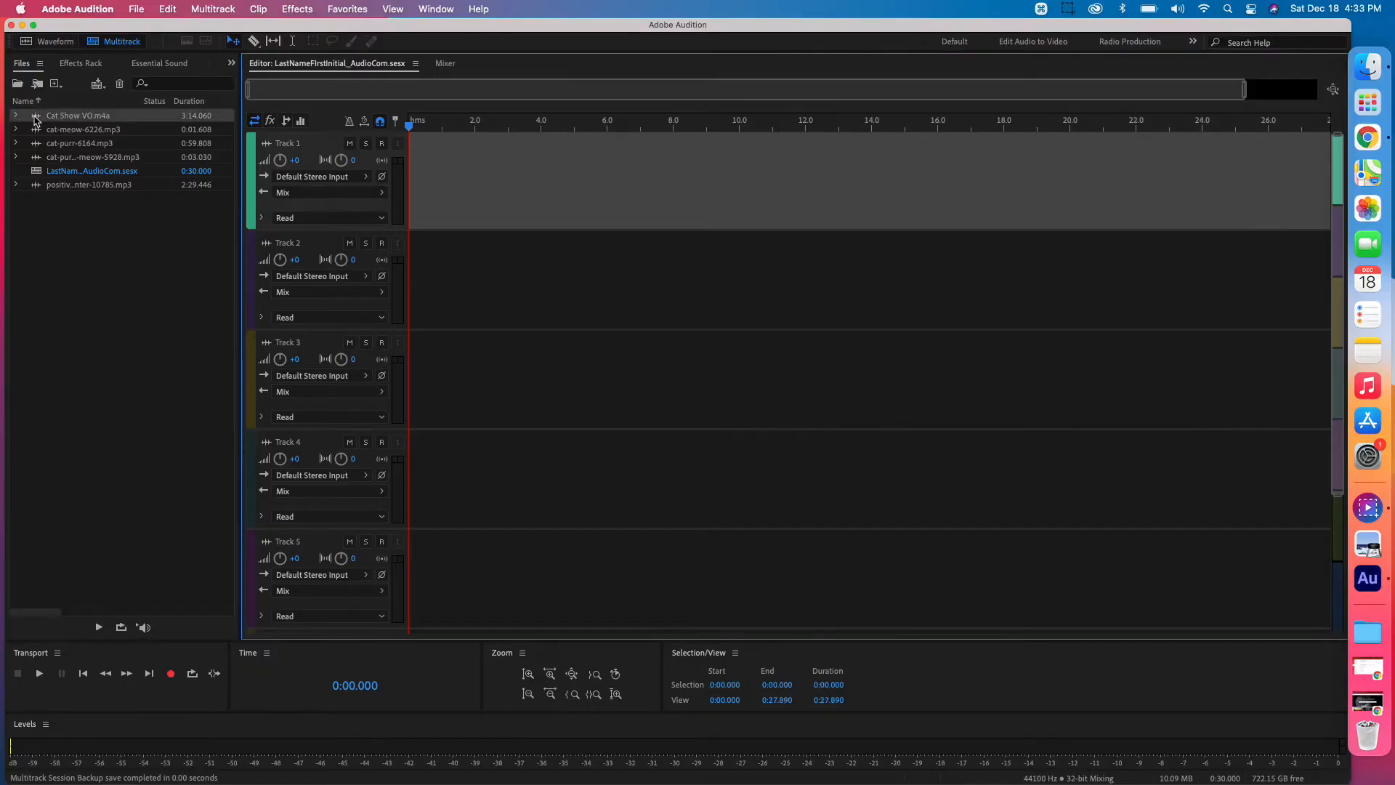
Step: Place Cat Show VO.m4a on Track 1 at about 1 second, accepting the sample-rate-conformed copy and suppressing further alerts of this kind
left_click(34, 117)
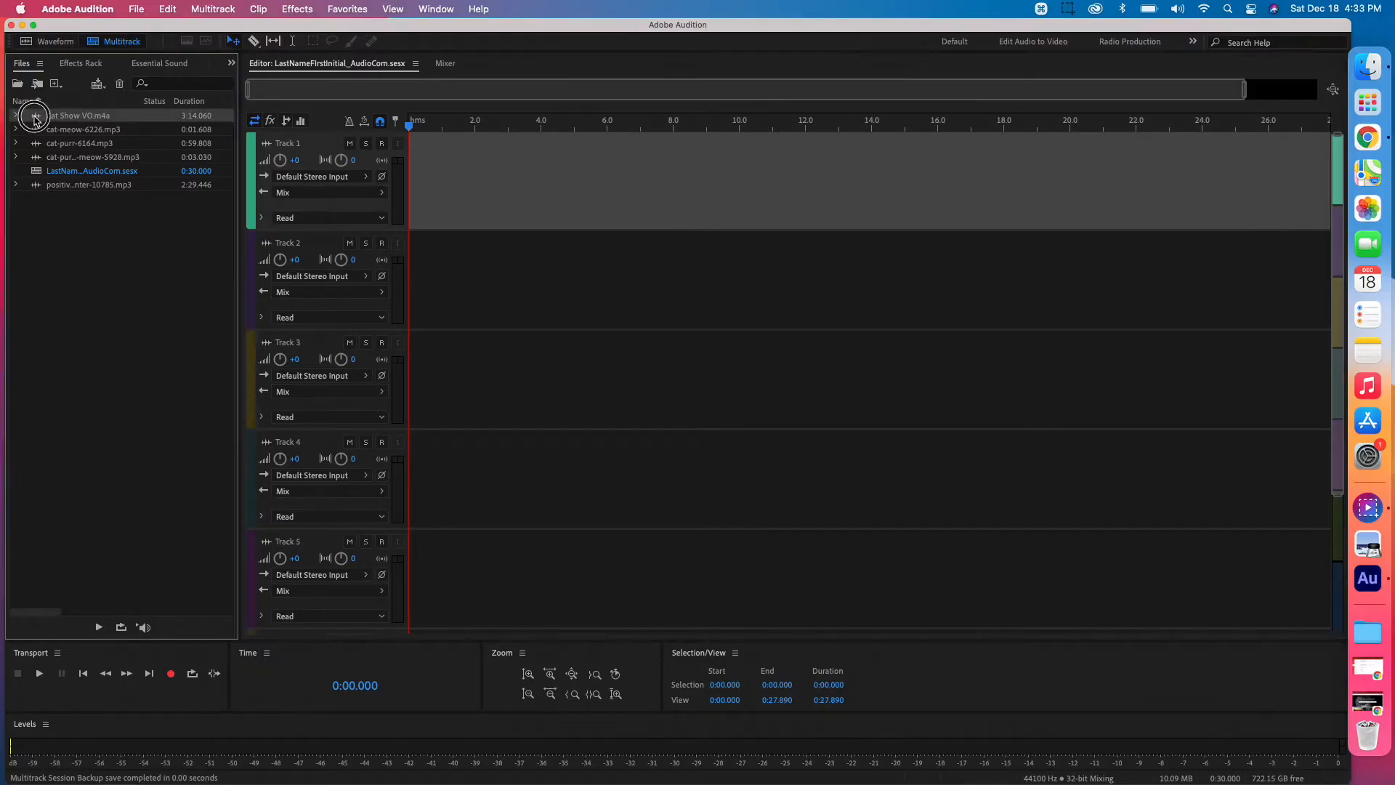
left_click_drag(34, 117, 446, 192)
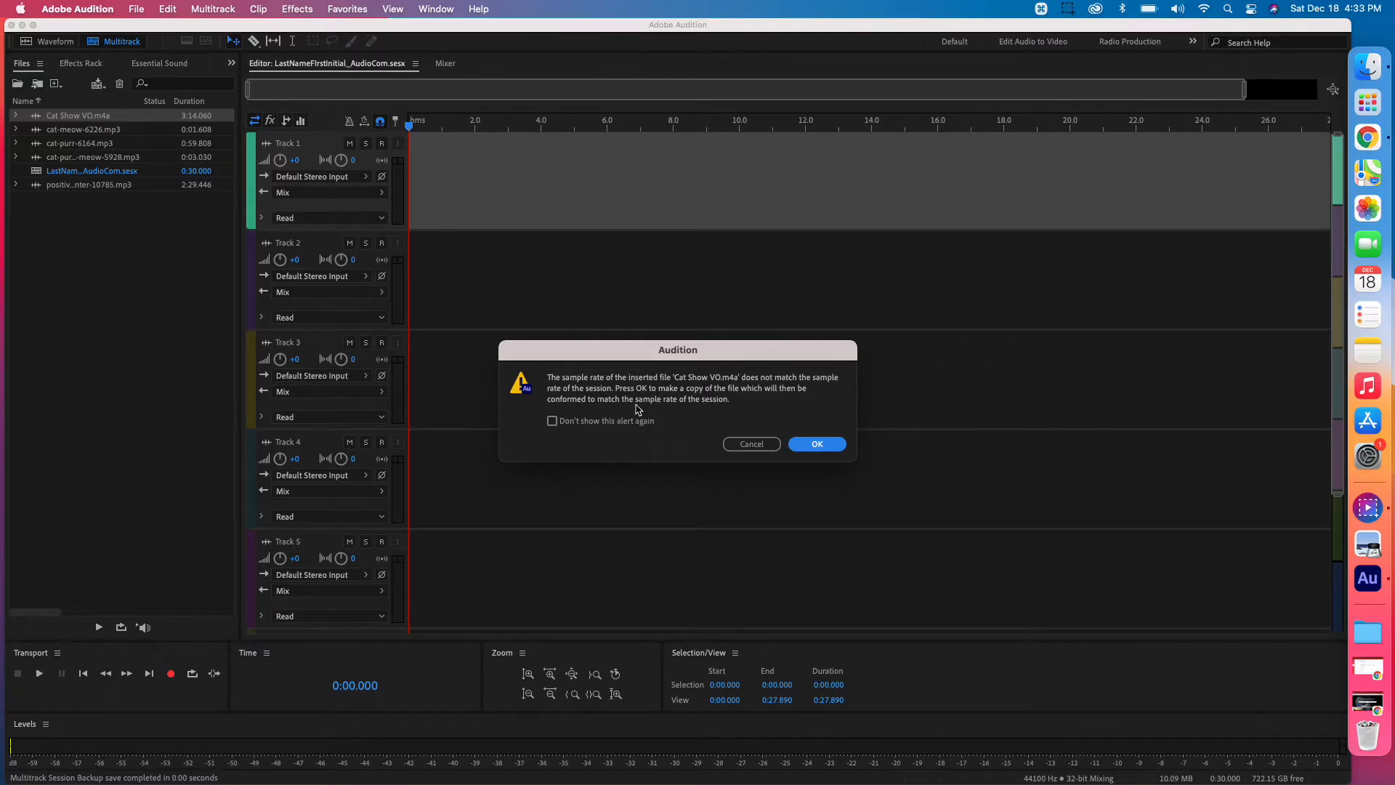
left_click(552, 421)
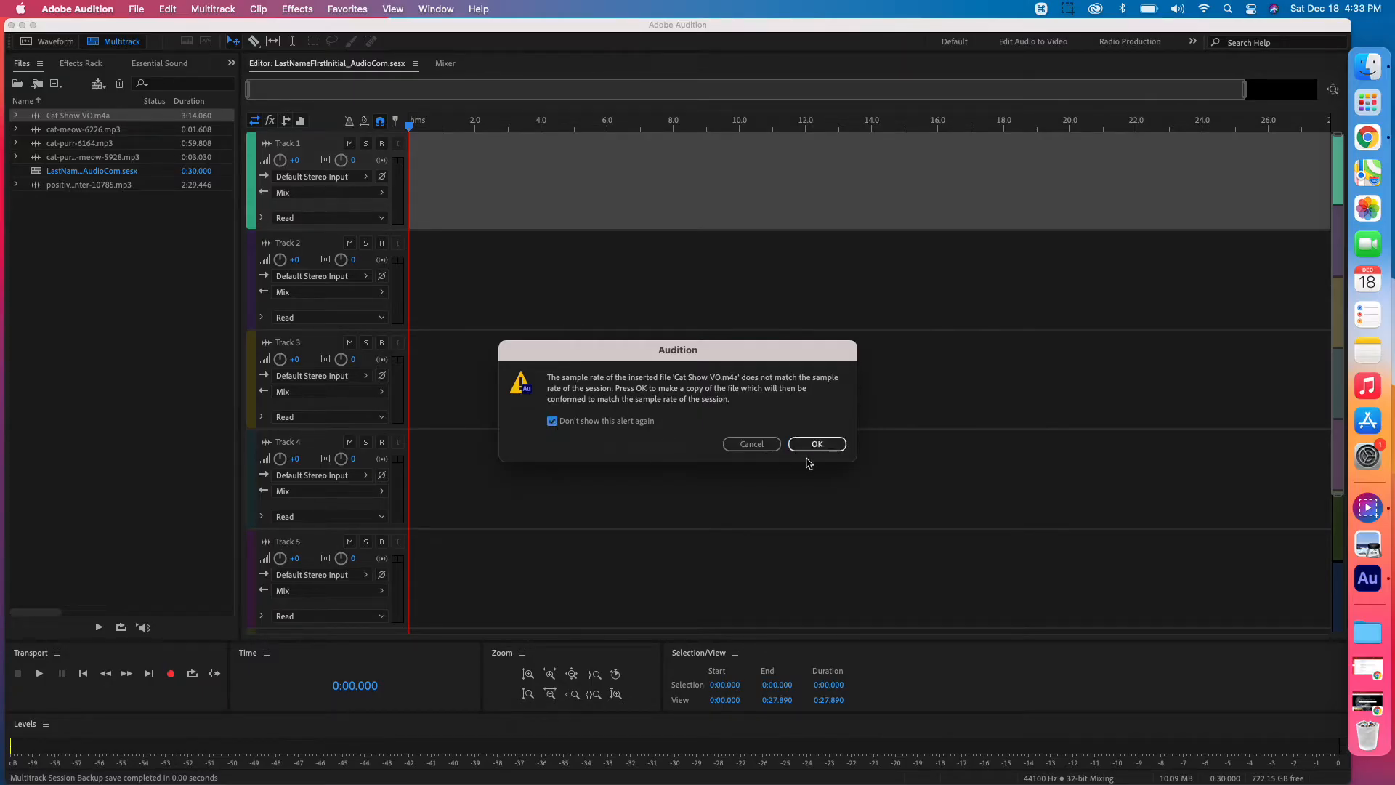
left_click(807, 445)
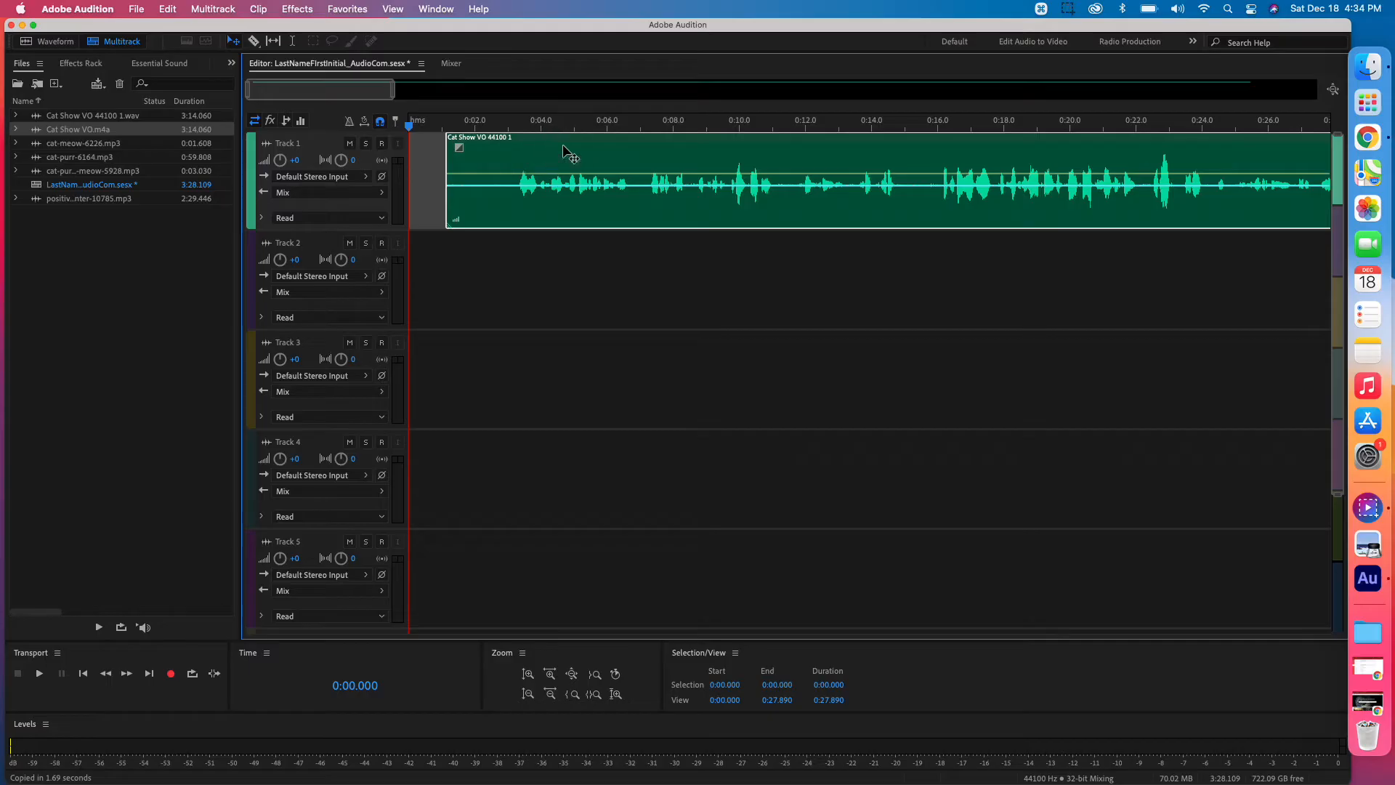
Step: Move the Cat Show VO clip along Track 1 so it starts at about 3 seconds
left_click(560, 259)
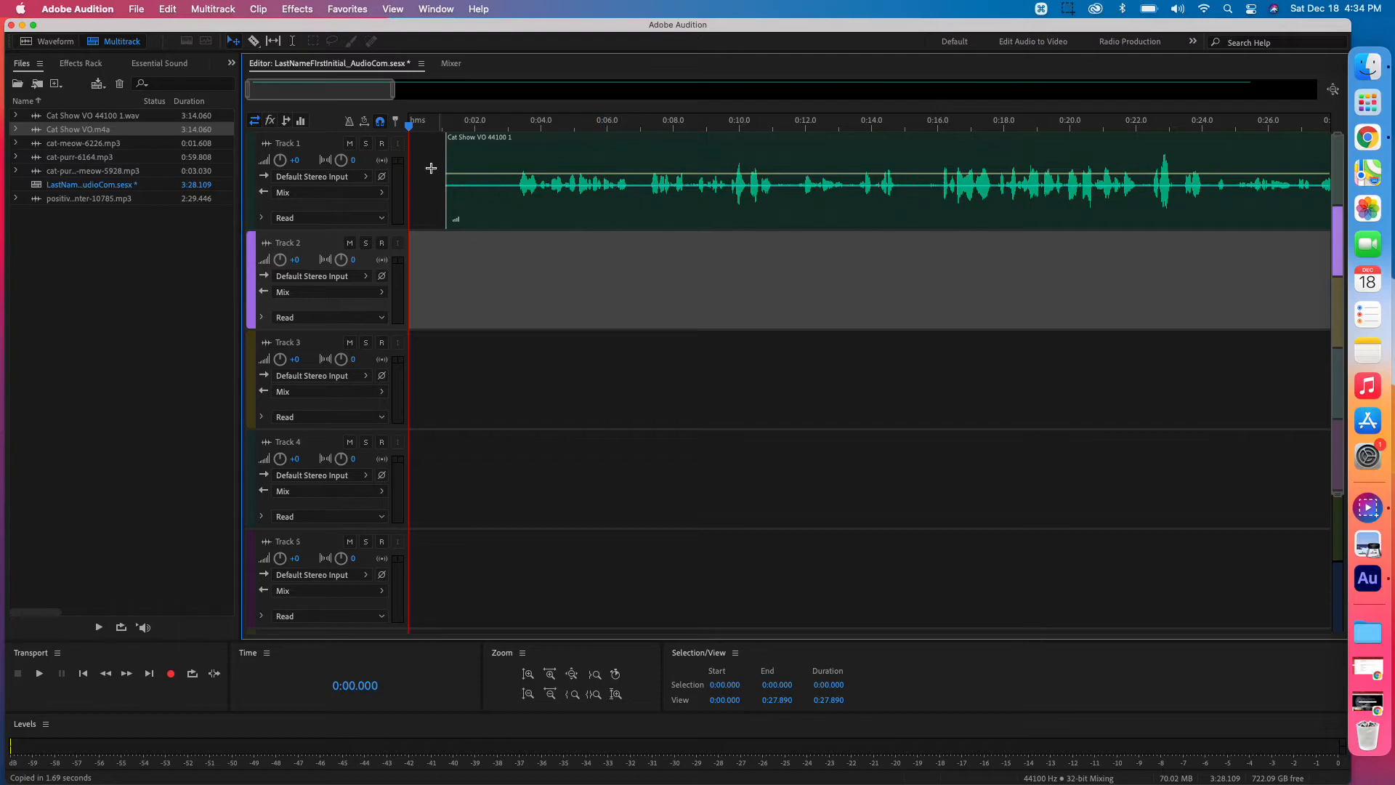
left_click(427, 167)
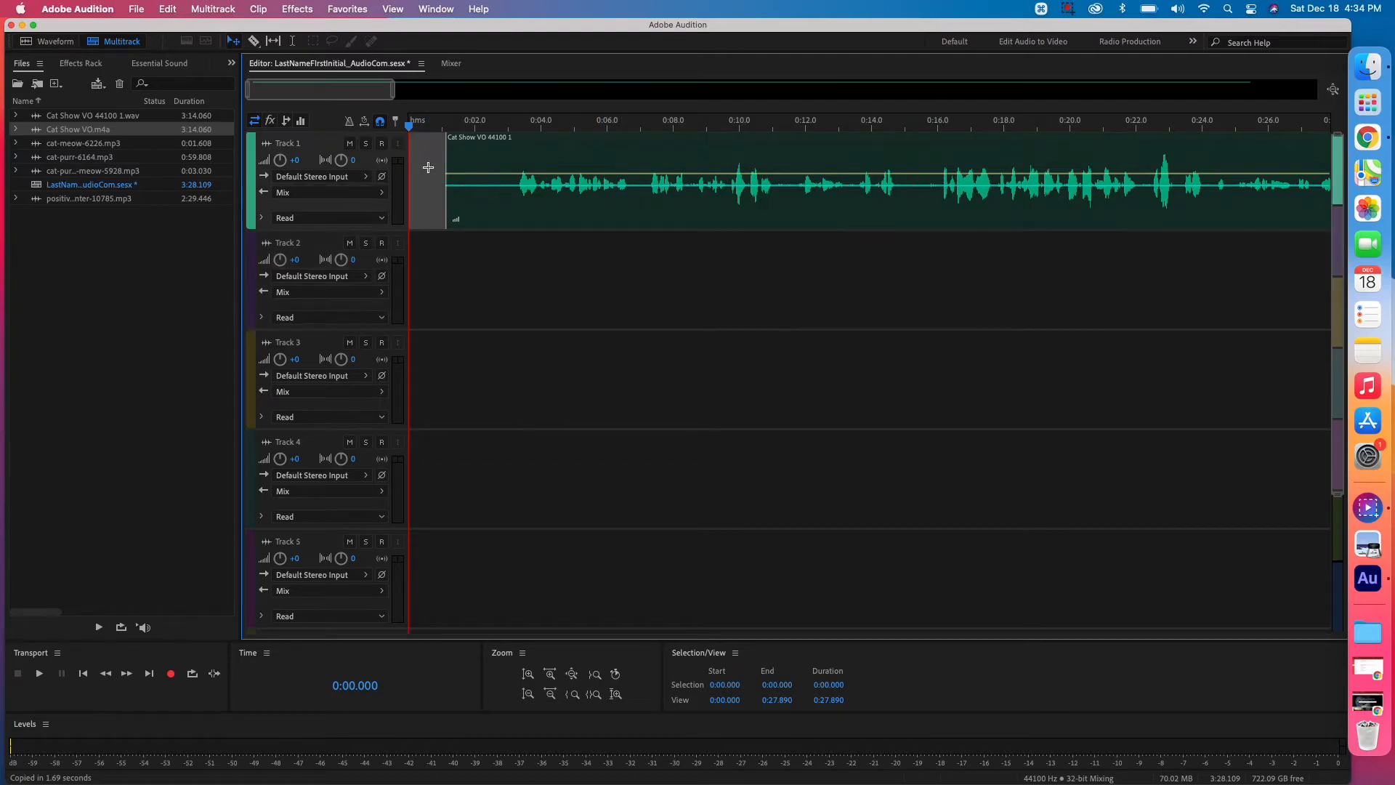
left_click(492, 158)
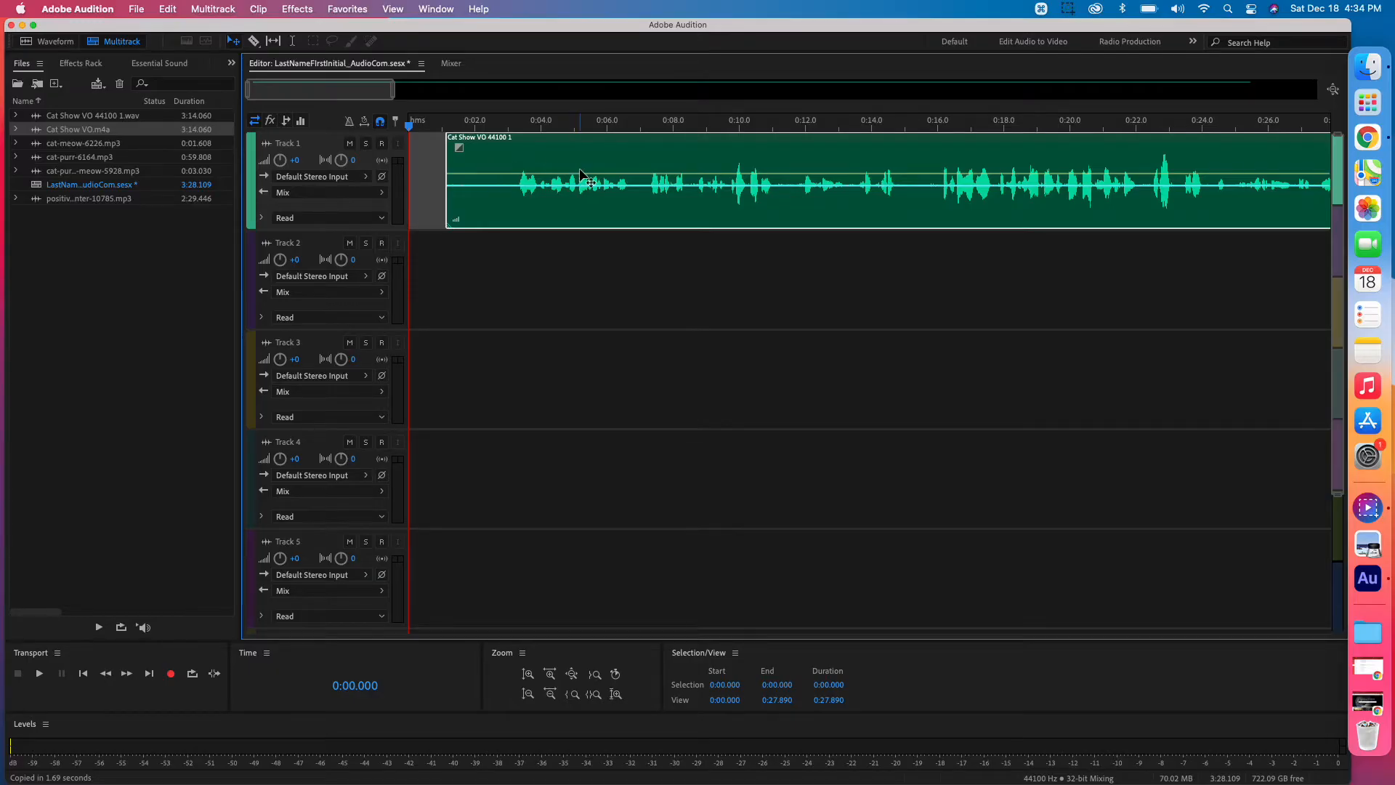
left_click_drag(630, 154, 688, 156)
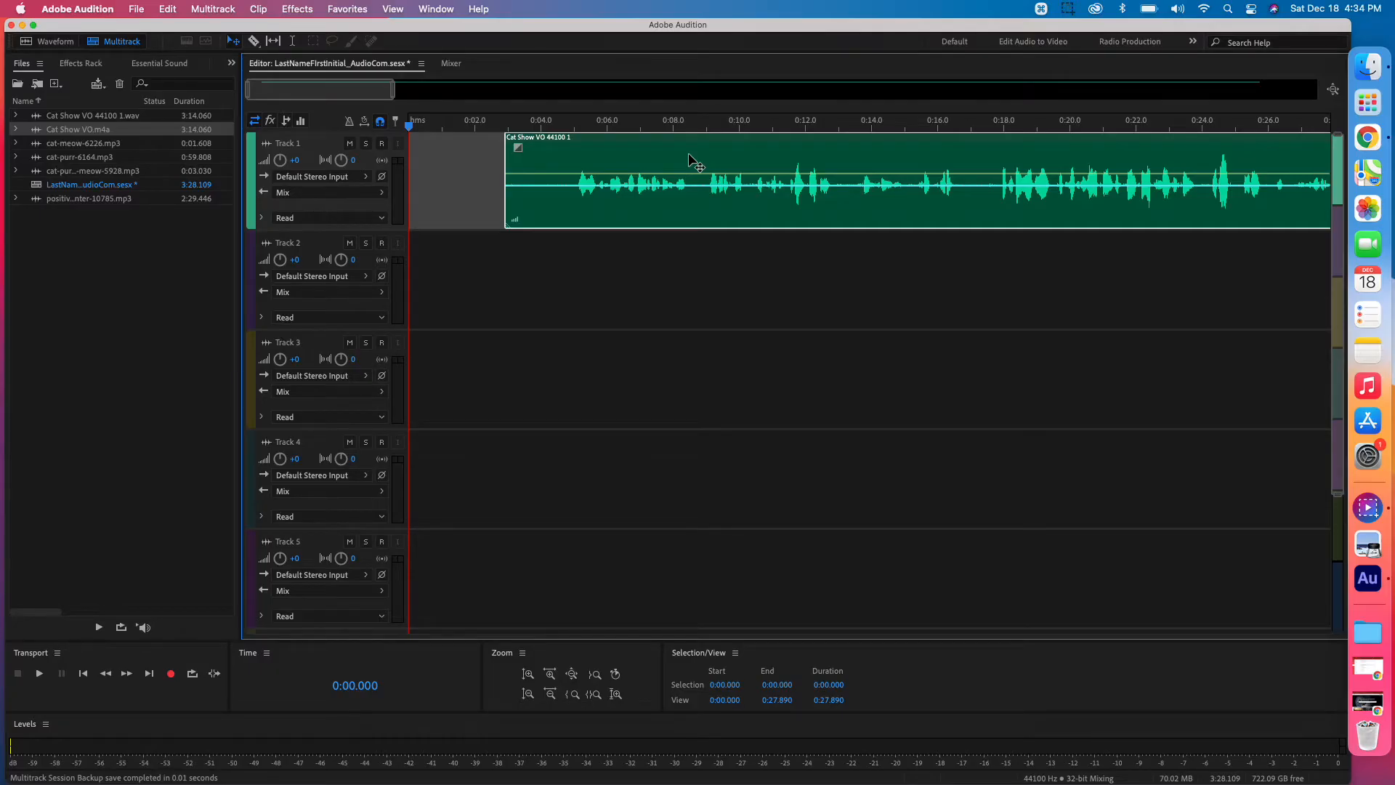
Step: Move the Cat Show VO clip to the very start of Track 1 and rename the track VO
left_click_drag(596, 149, 487, 150)
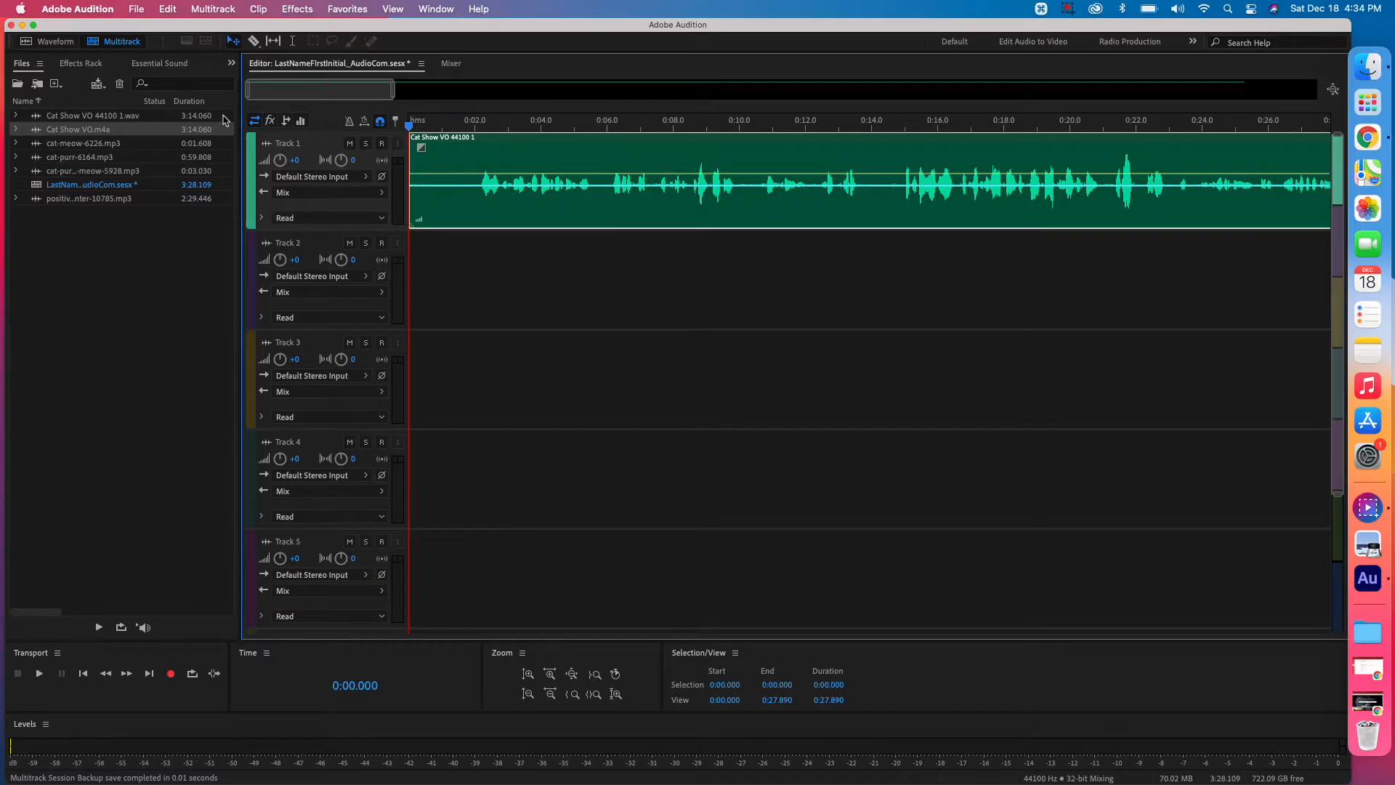
left_click(286, 147)
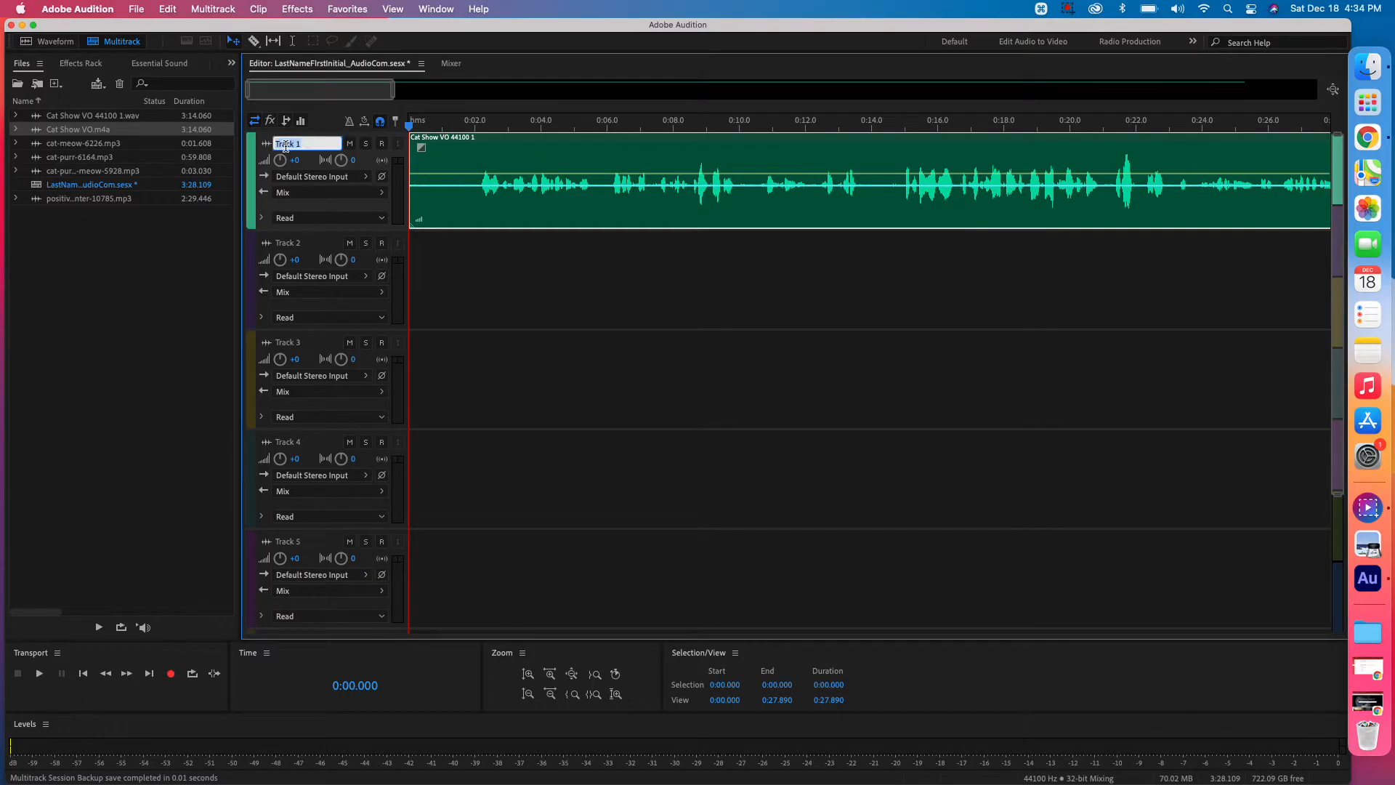
type("VO")
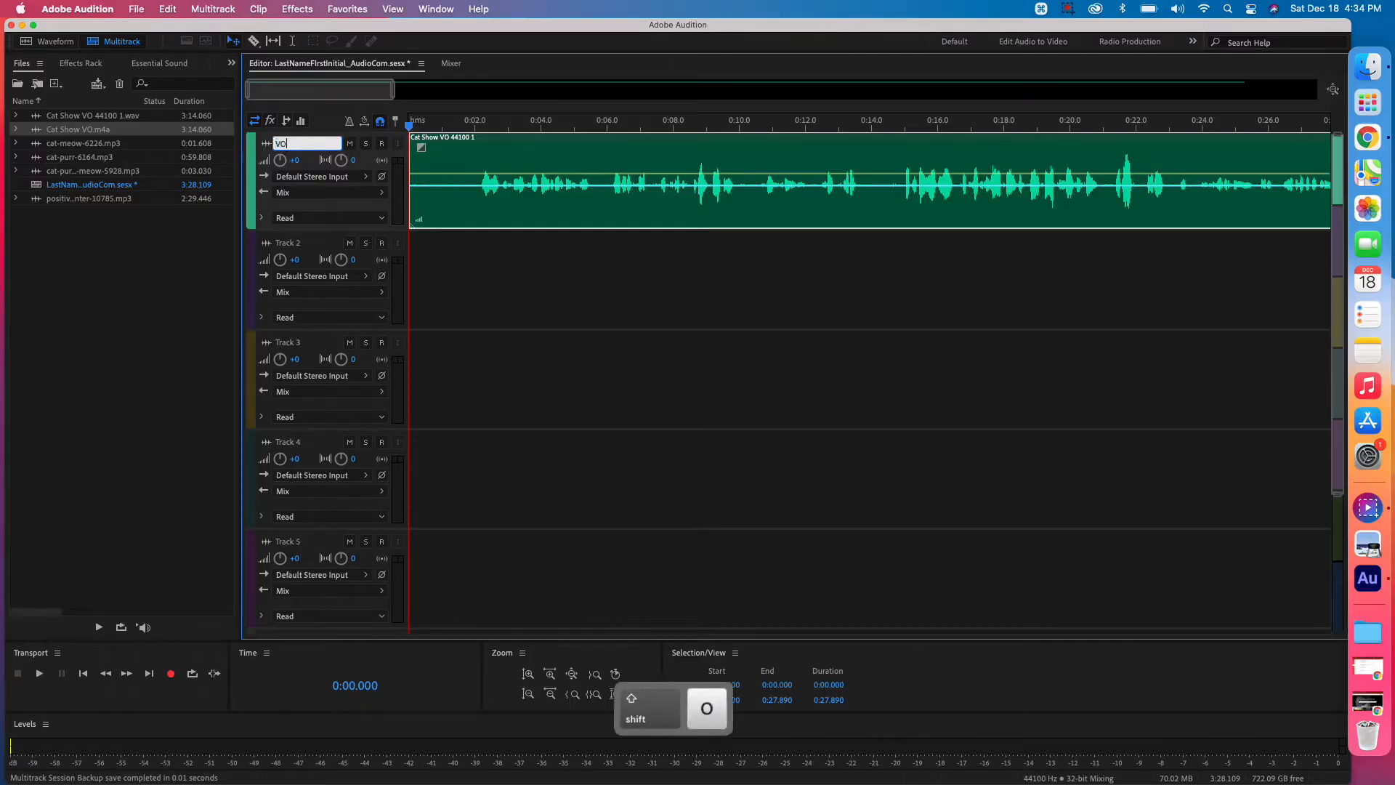
key("Return")
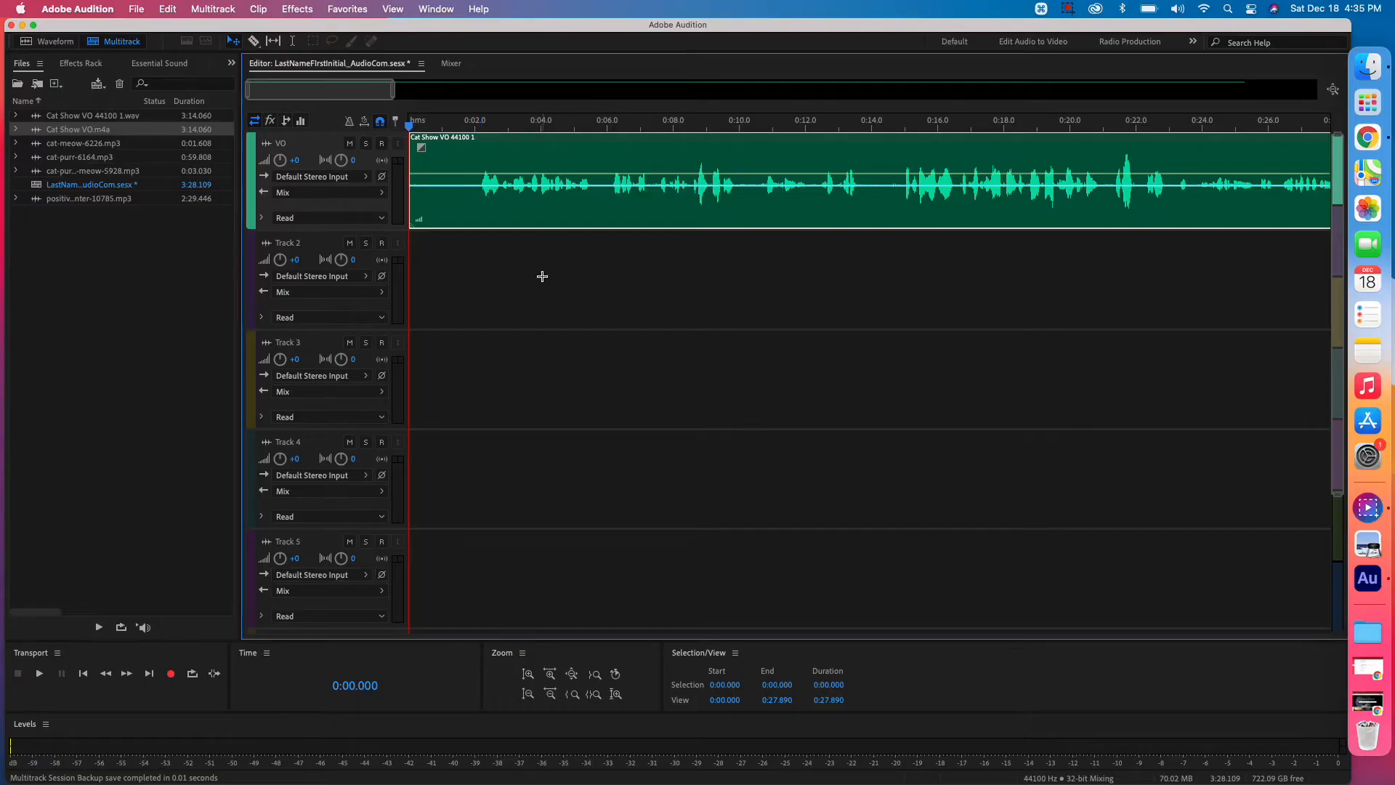
Step: Save the multitrack session
key("super")
key("super+s")
Step: Examine the VO clip at several horizontal zoom levels and track heights, ending with the whole session fitted in view
scroll(516, 327, "down", 5)
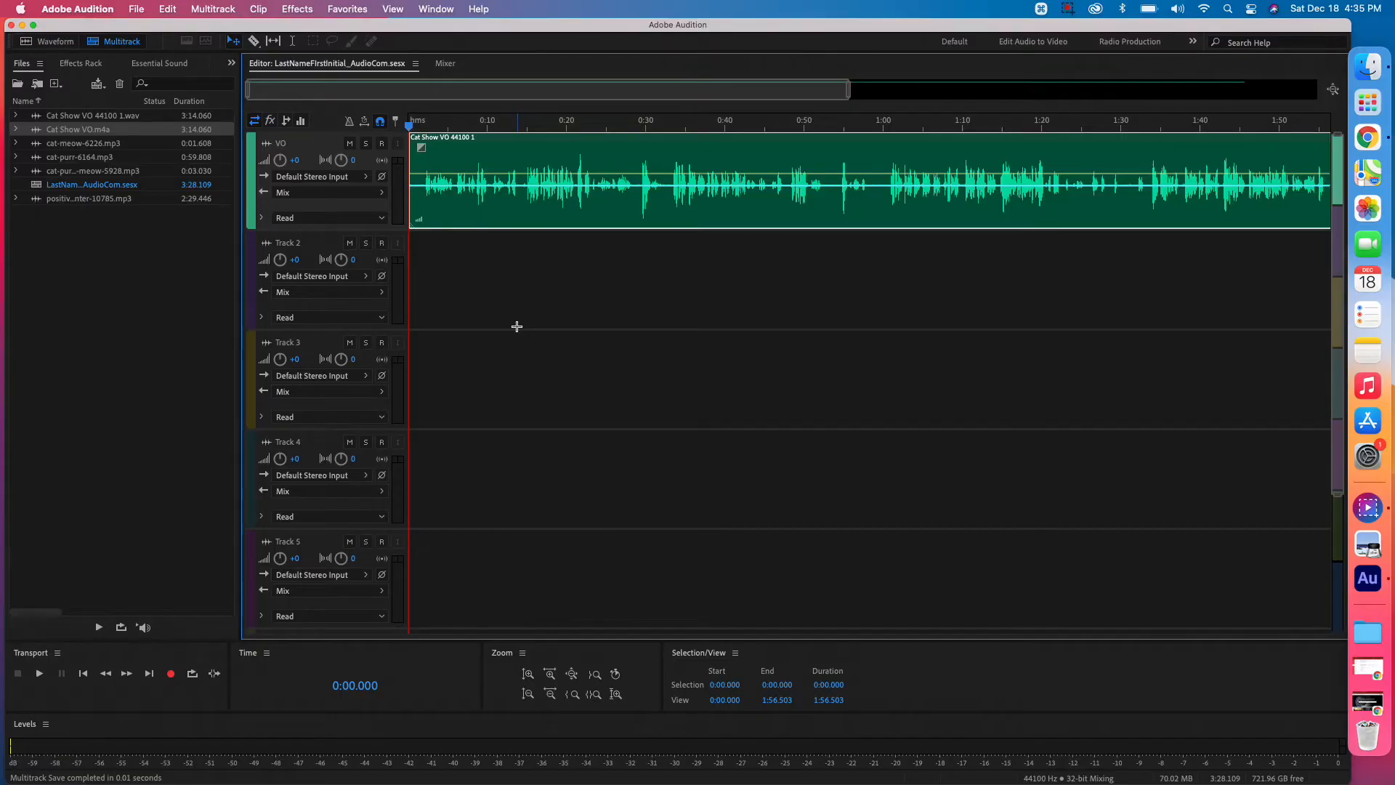
key("=")
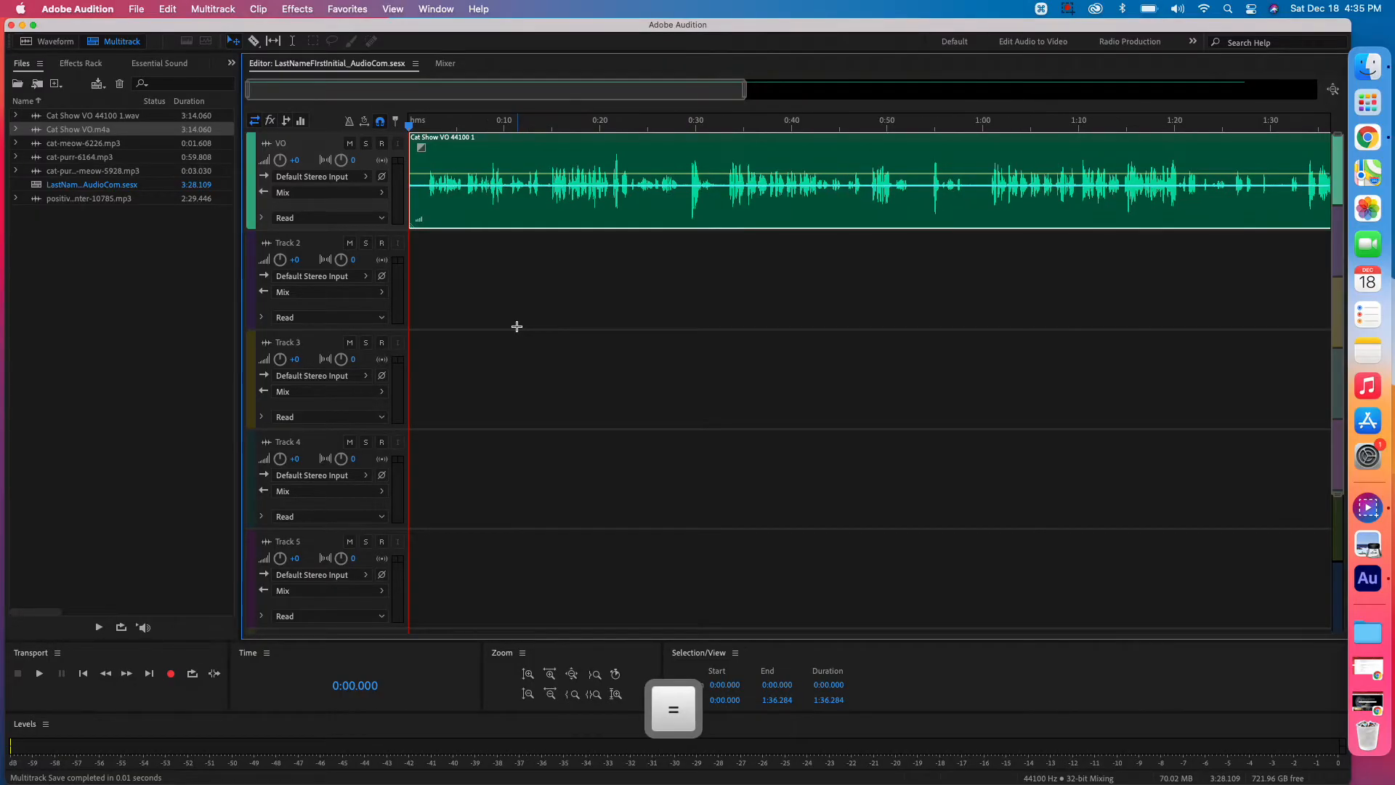
key("=")
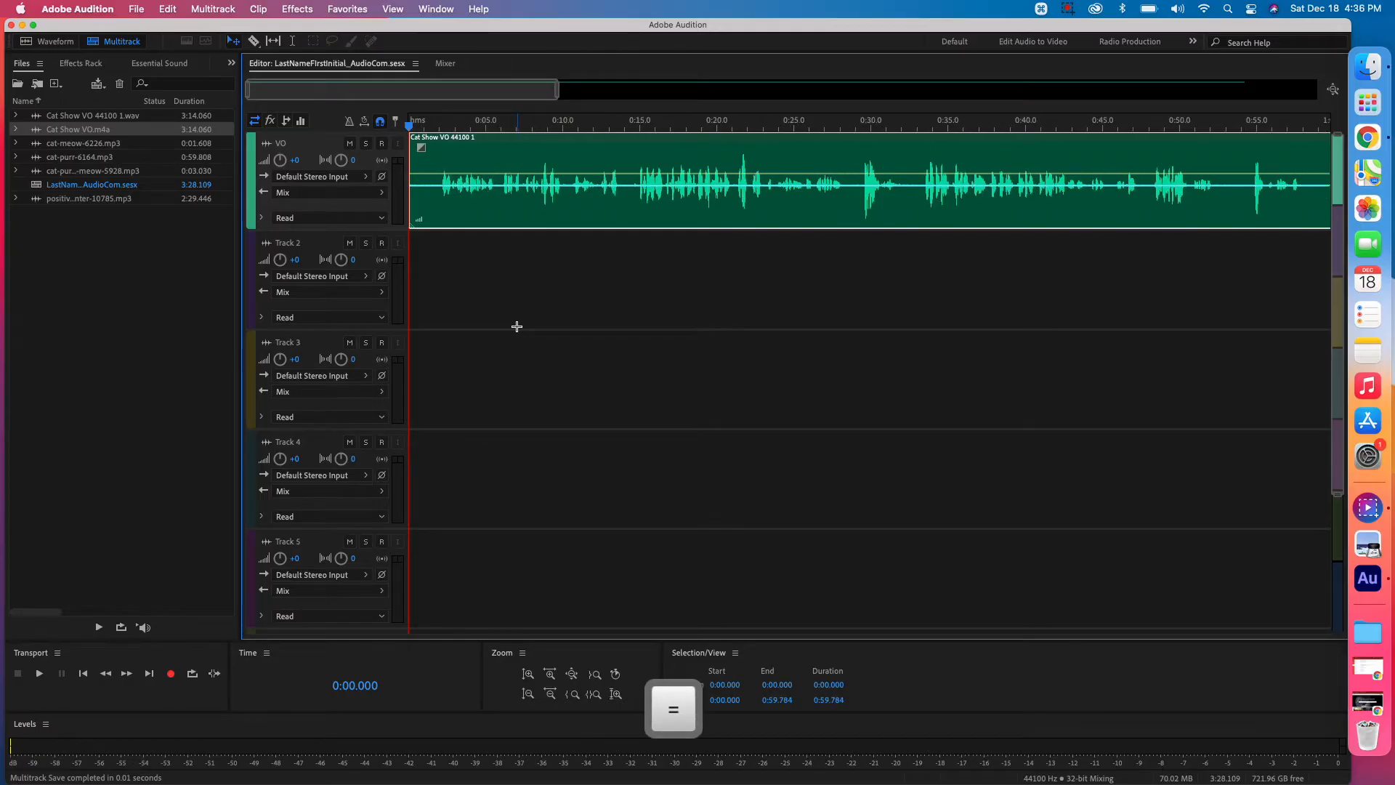
key("minus")
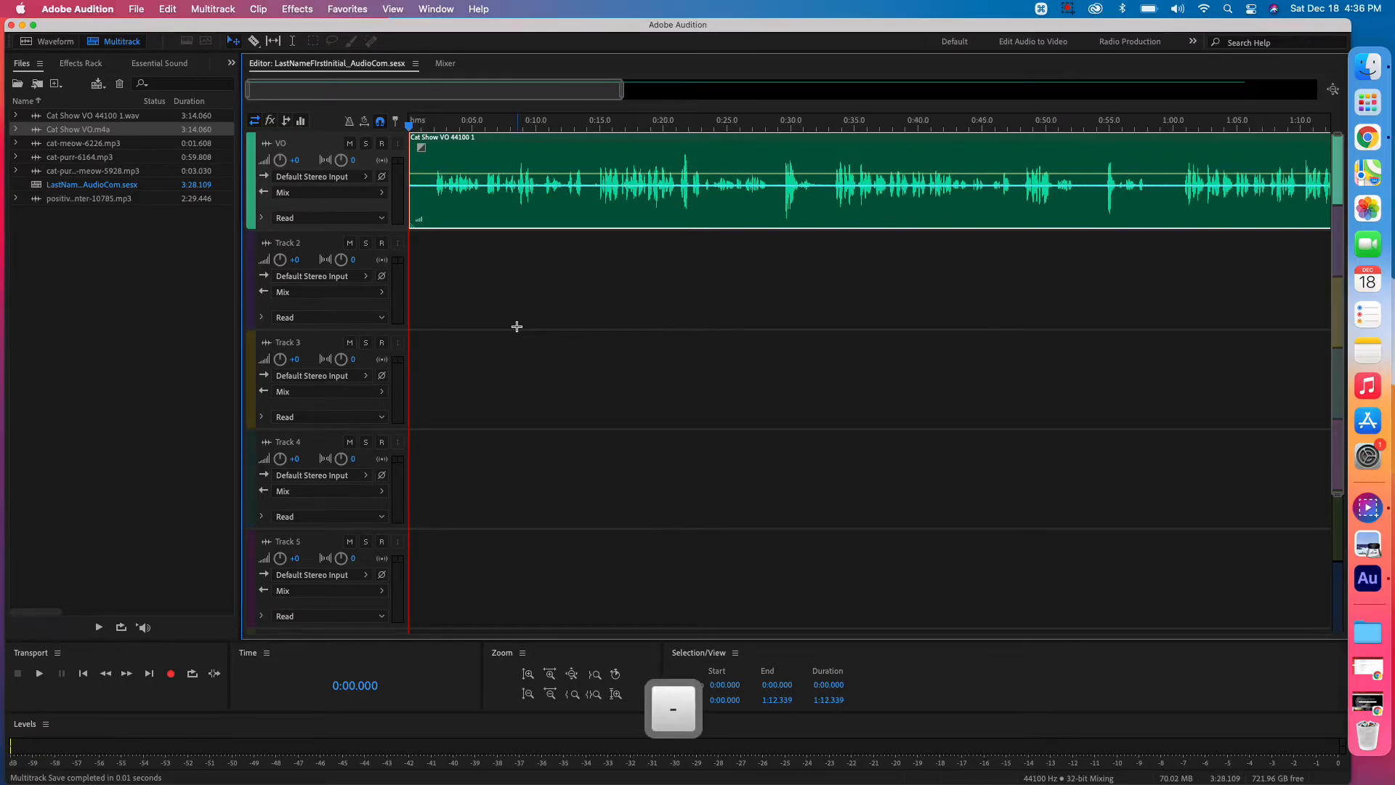
key("minus")
key("minus")
key("minus")
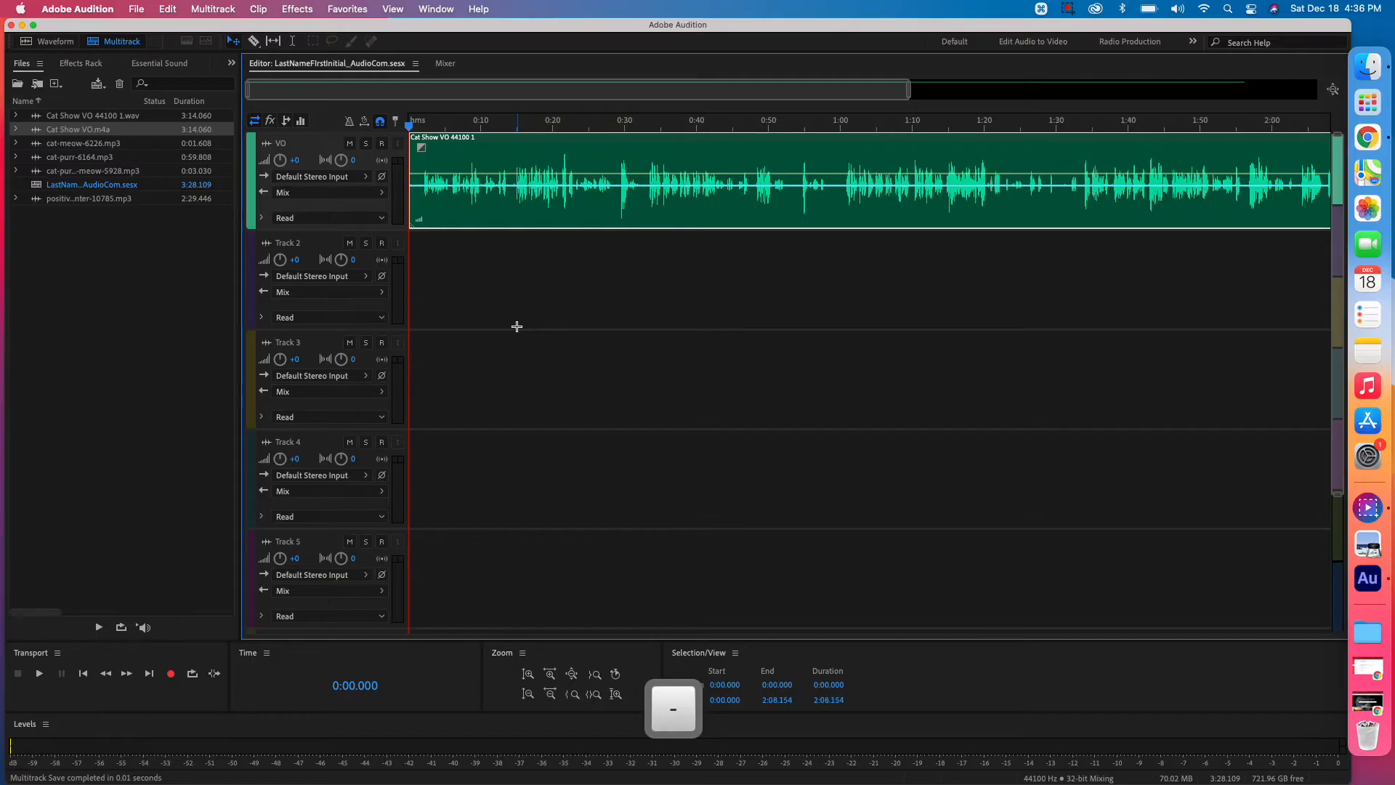
key("minus")
key("minus")
key("minus")
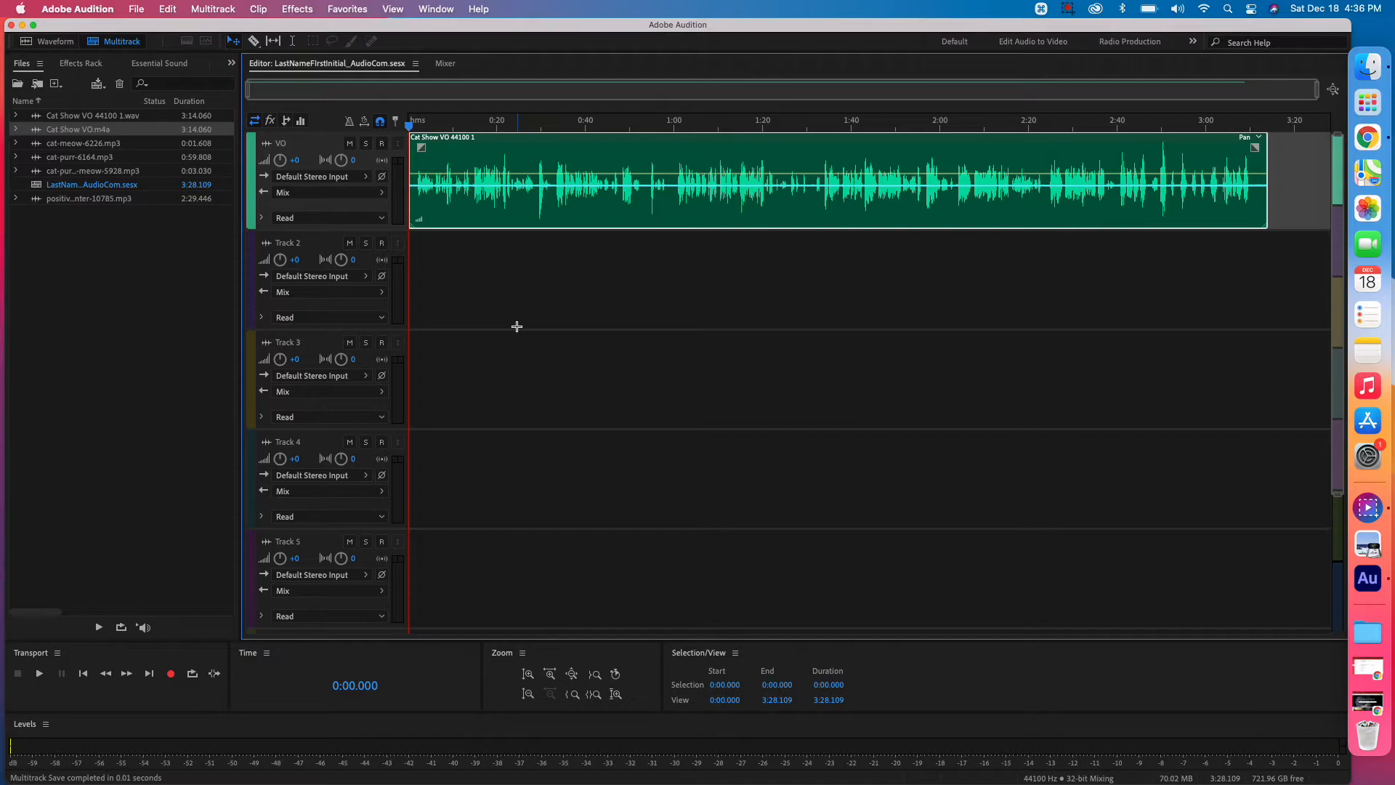
key("alt")
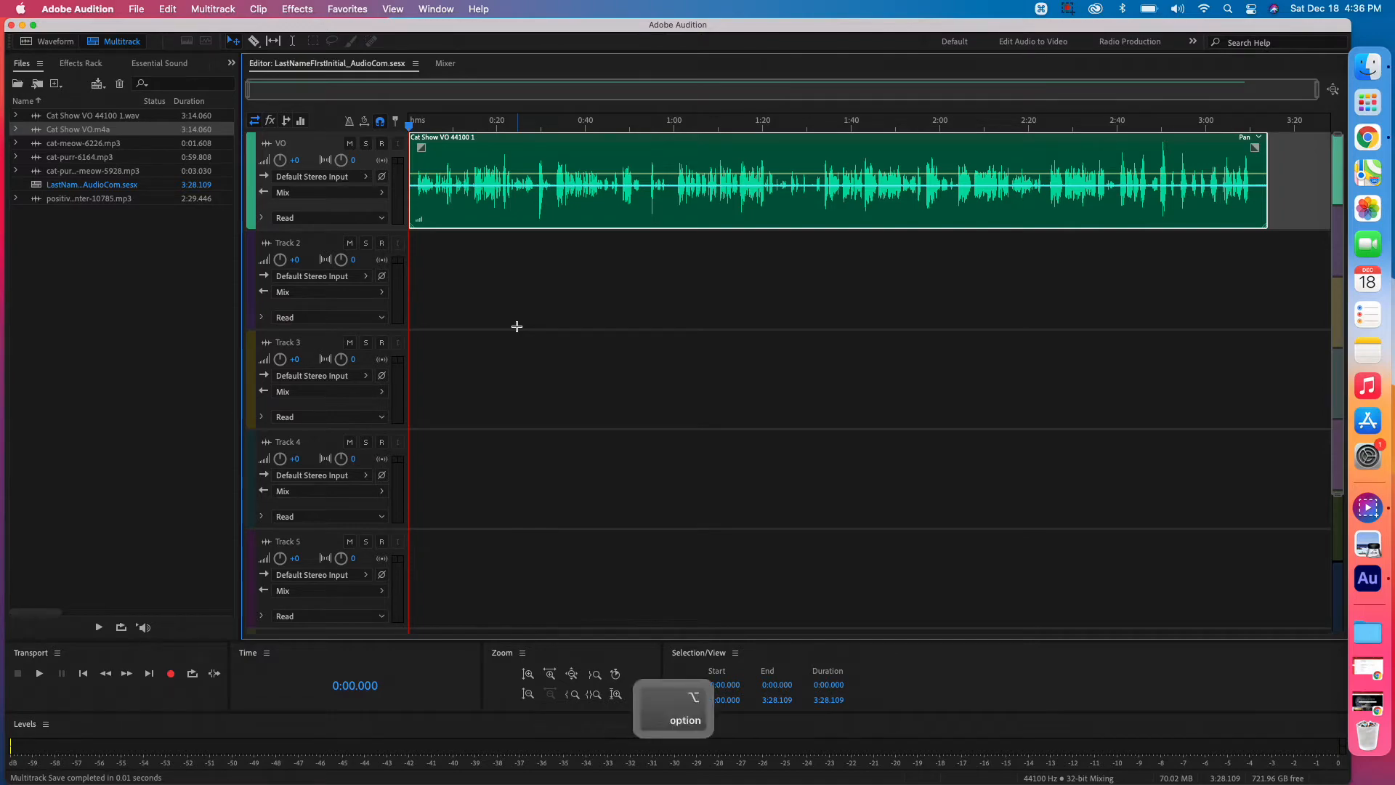
key("alt+equal")
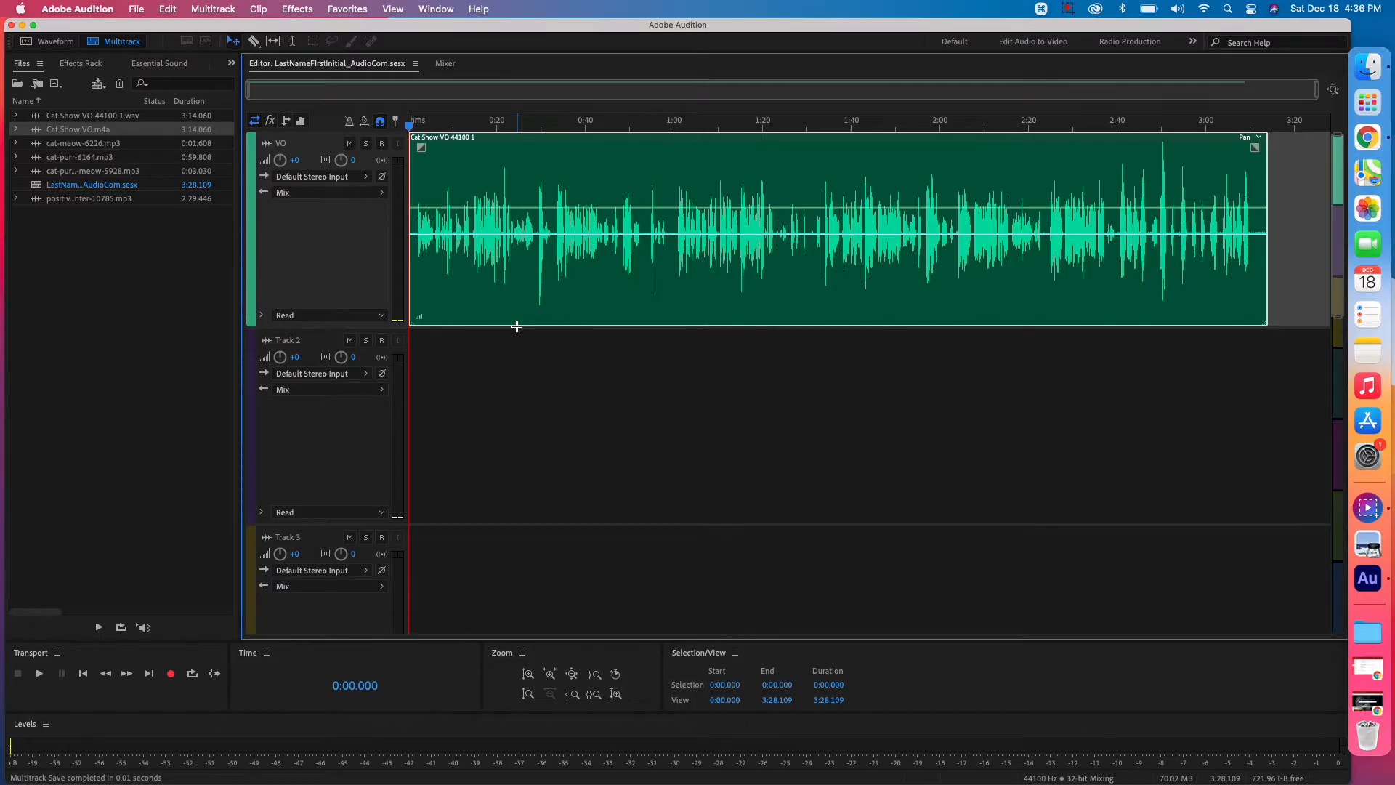
key("alt")
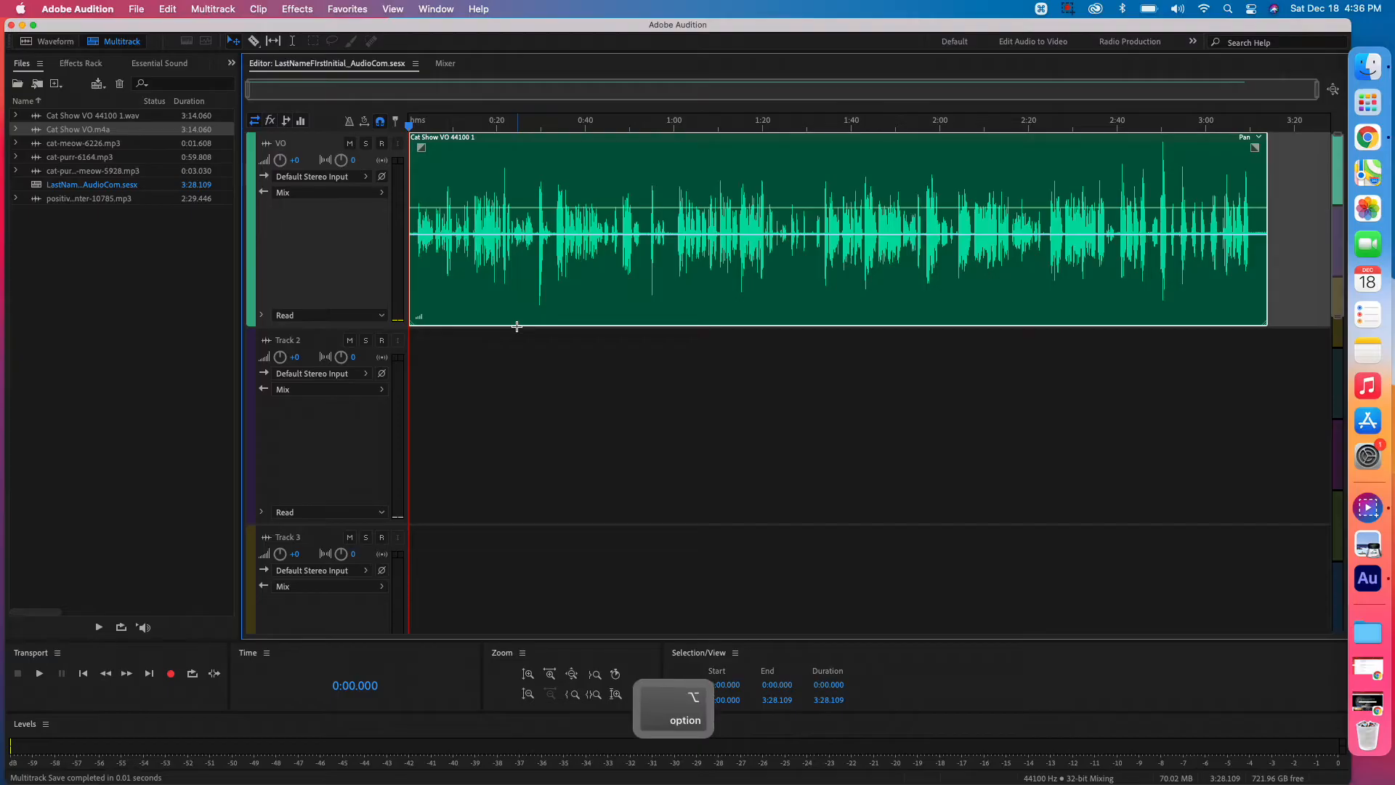
key("alt+minus")
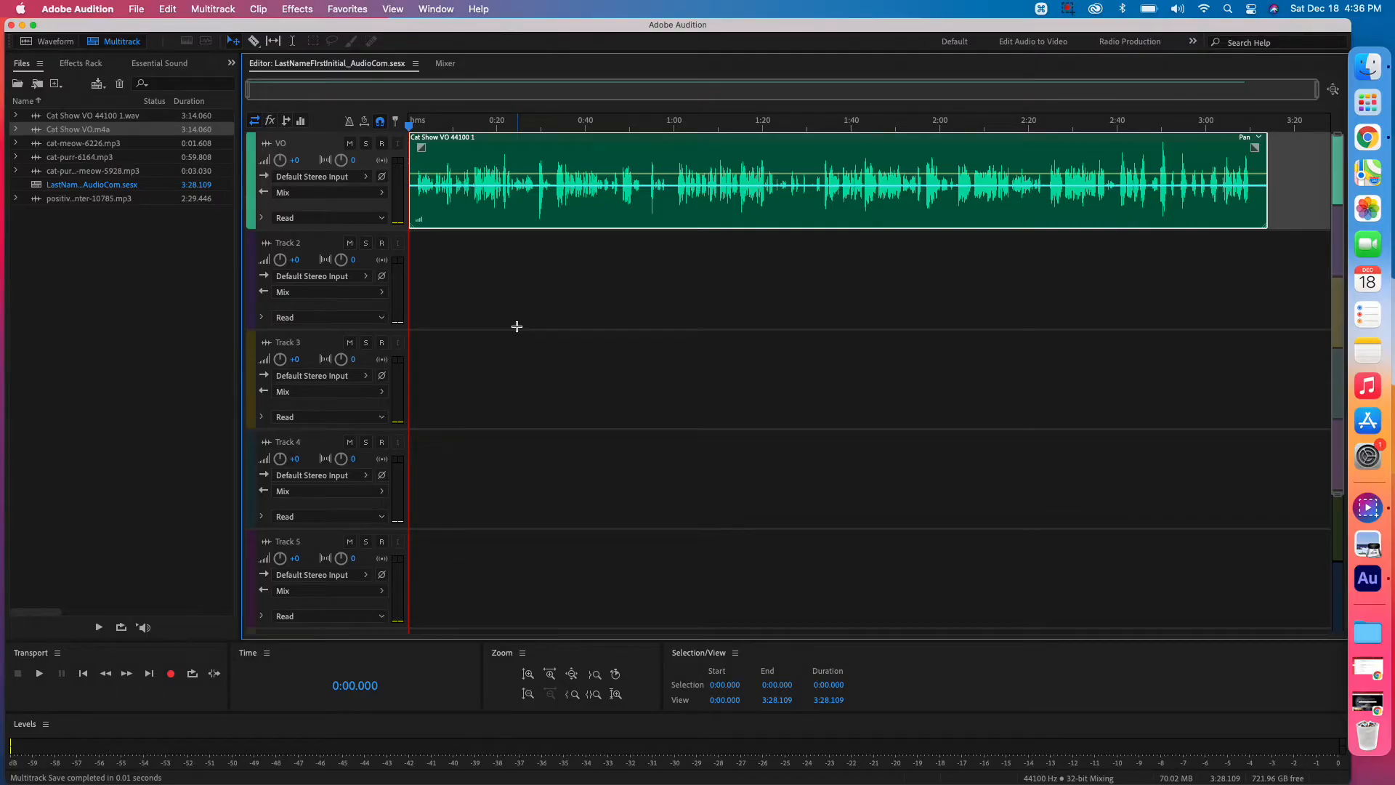
key("equal")
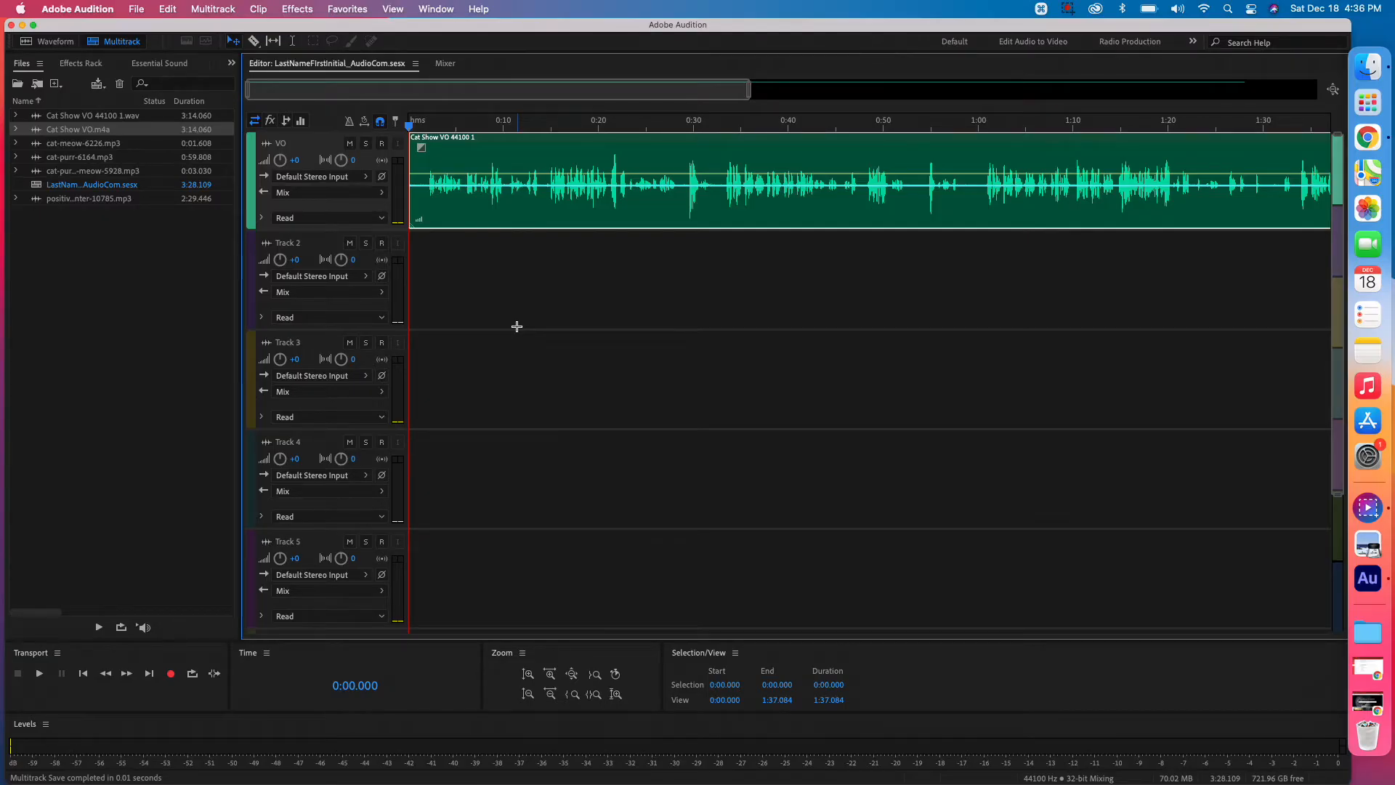
key("backslash")
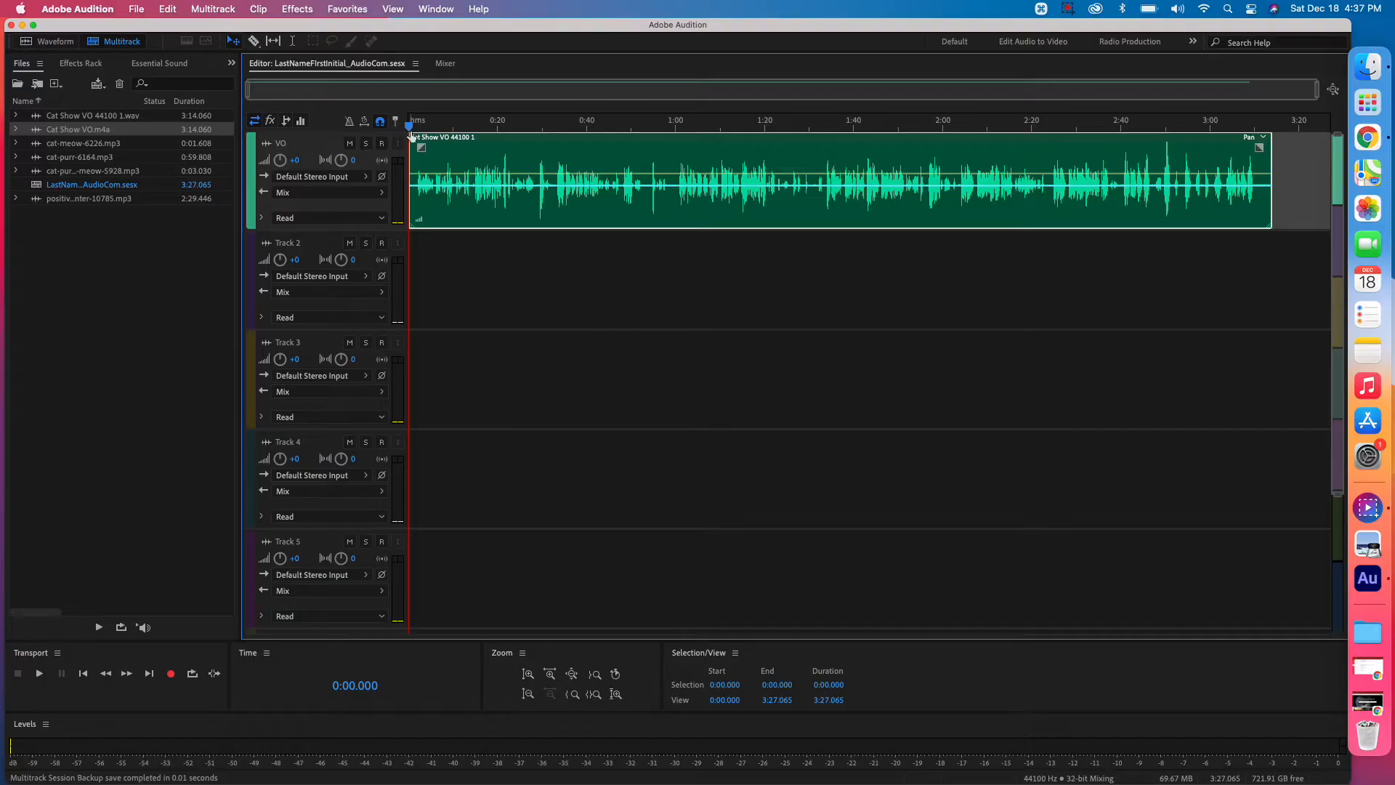
Step: Place the playhead at about 23 seconds and play the voice-over in two short passages
left_click_drag(409, 128, 514, 129)
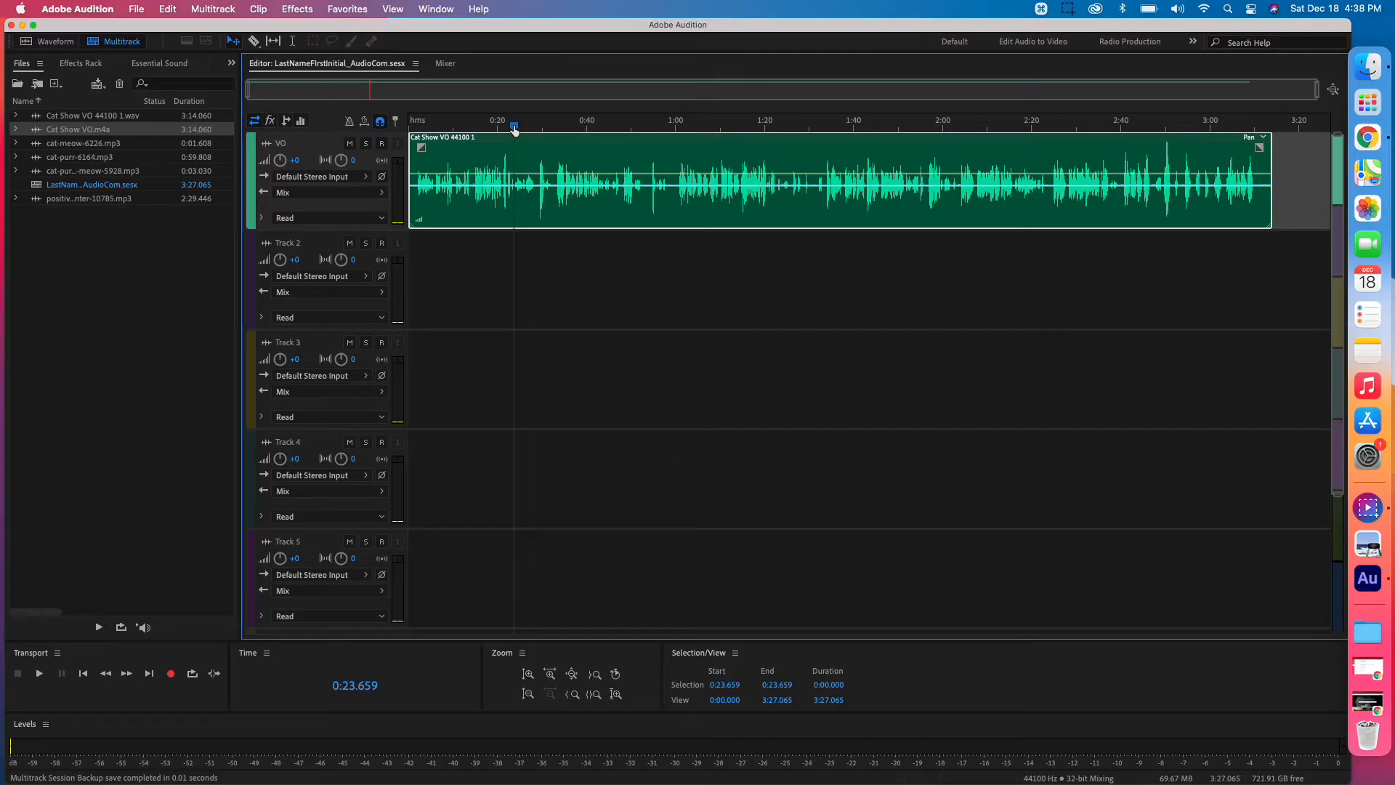
key("space")
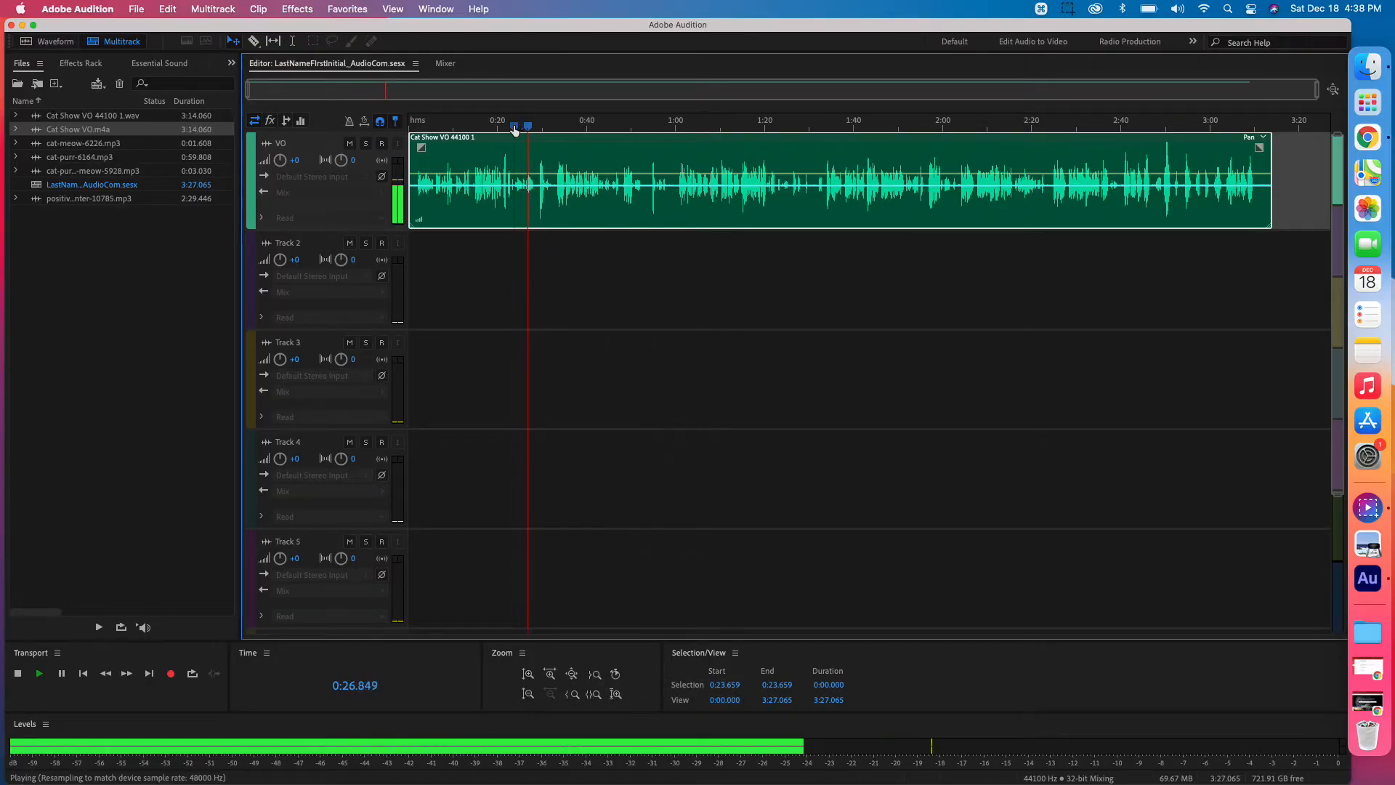
key("space")
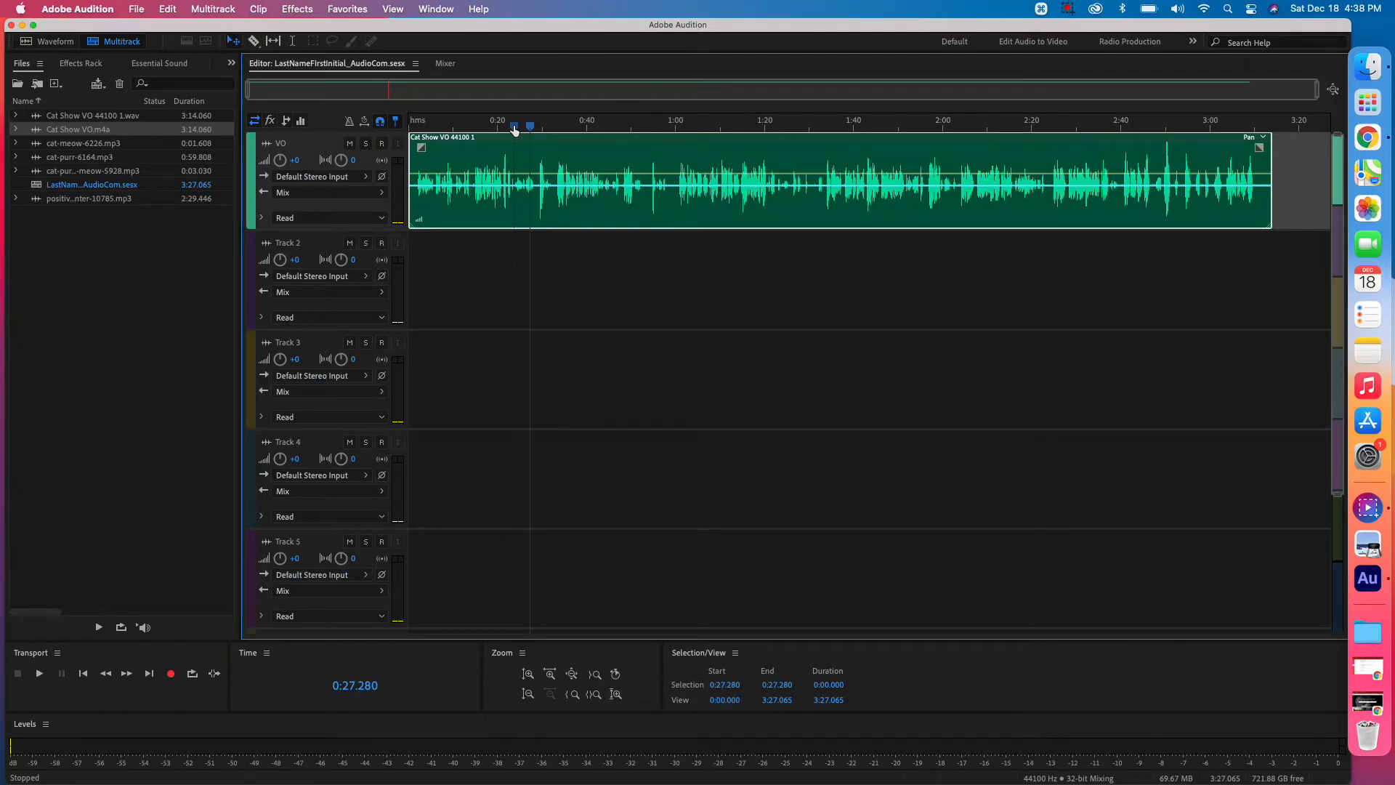
key("space")
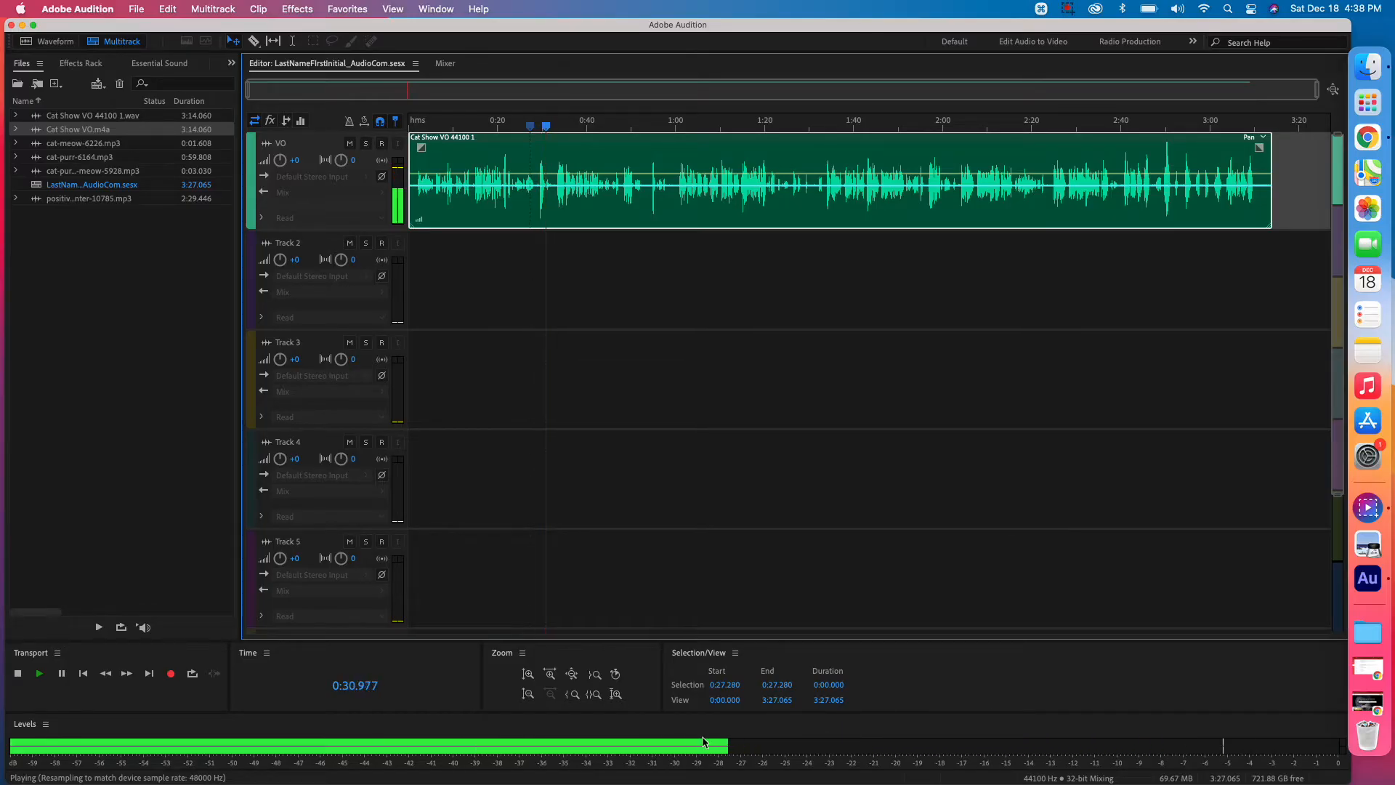
key("space")
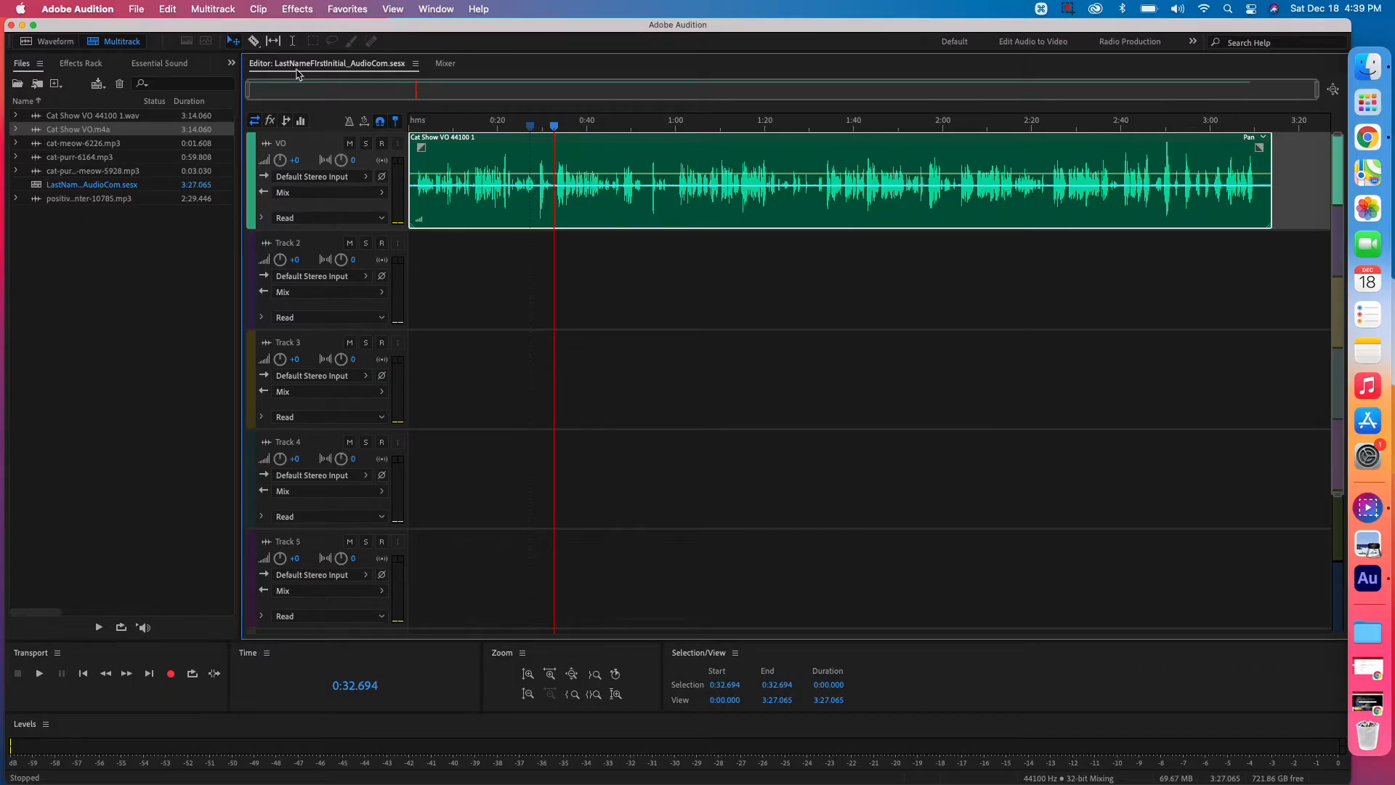
Step: Show the Mixer and play the voice-over to check the VO track's level meter
left_click(436, 9)
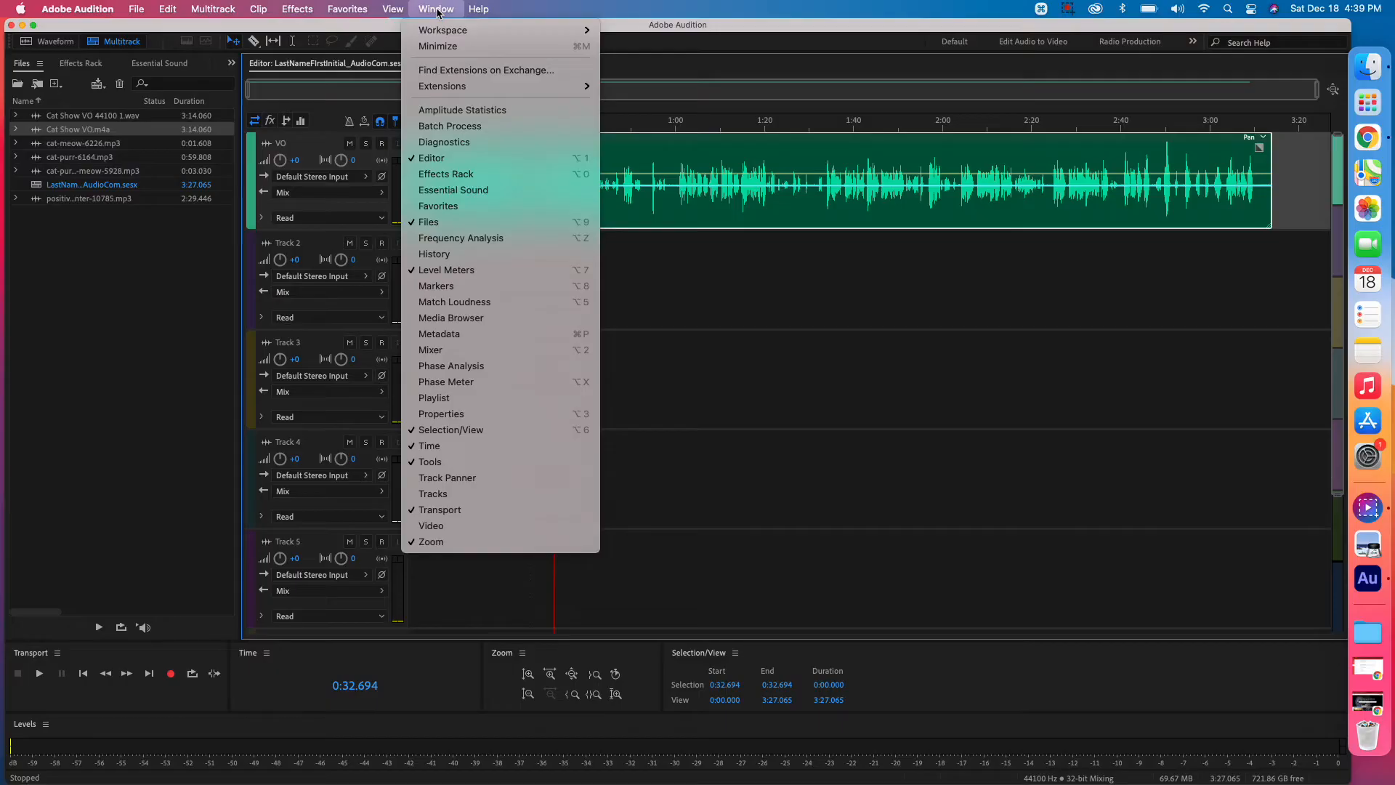
left_click(436, 350)
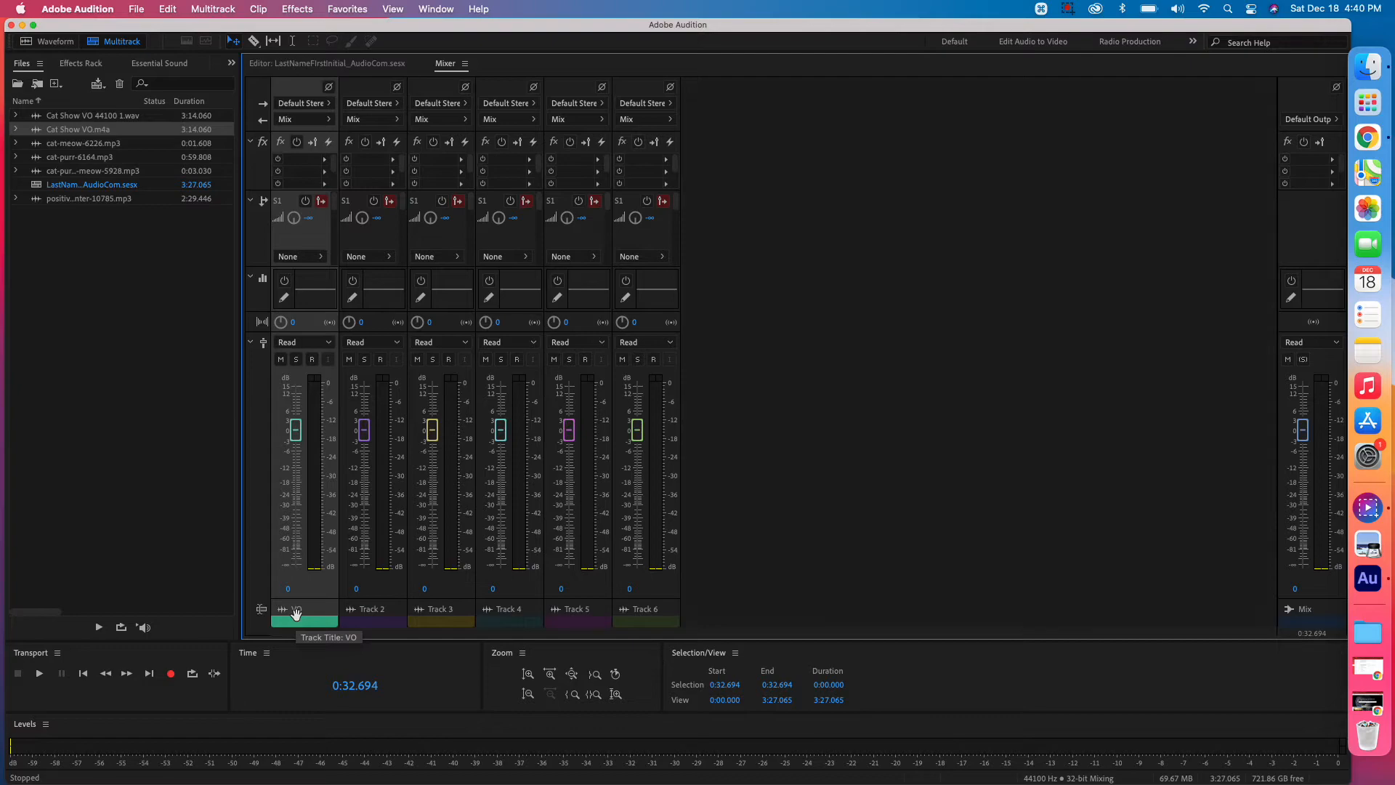
key("space")
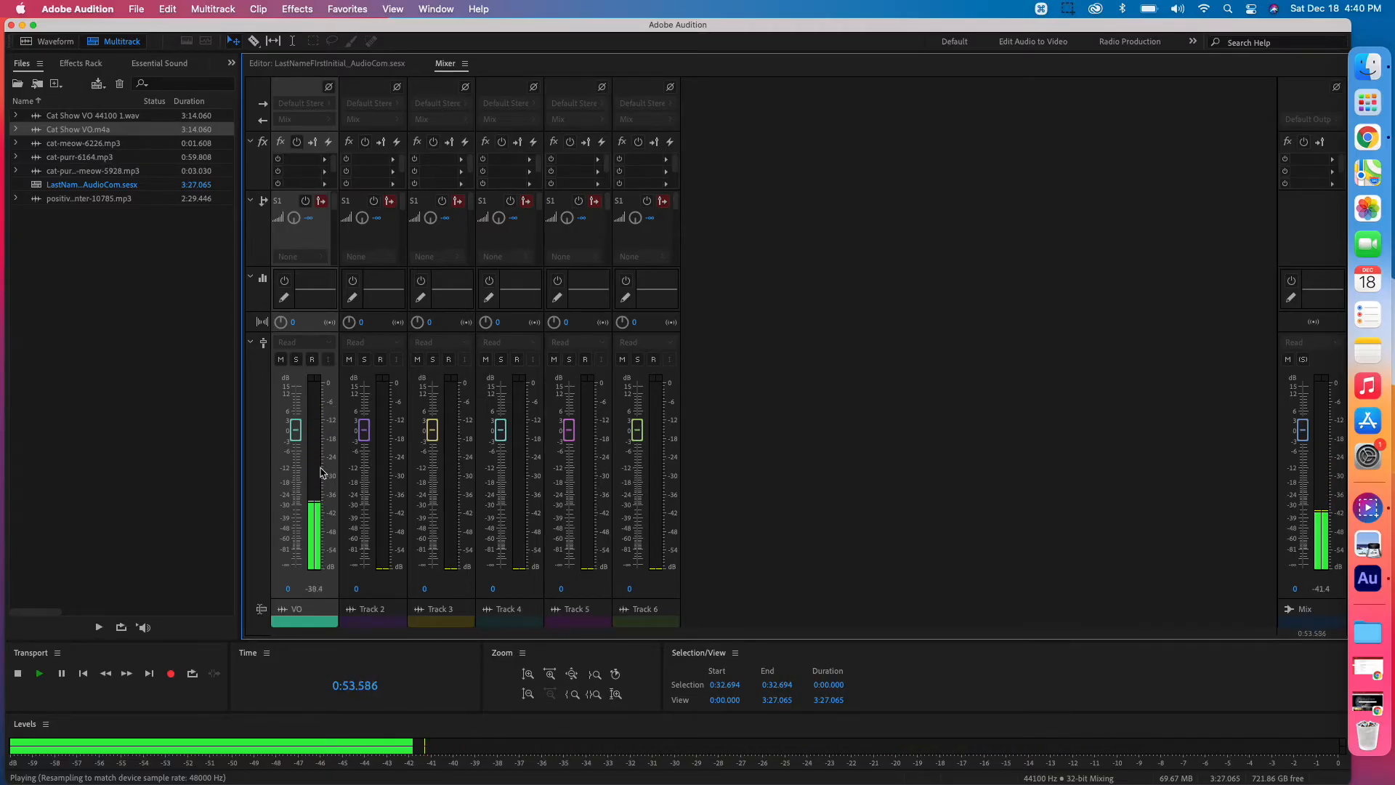
key("space")
Step: Set the VO track's volume fader to +1.1 dB in the Mixer, playing the voice-over to judge the level
left_click(297, 432)
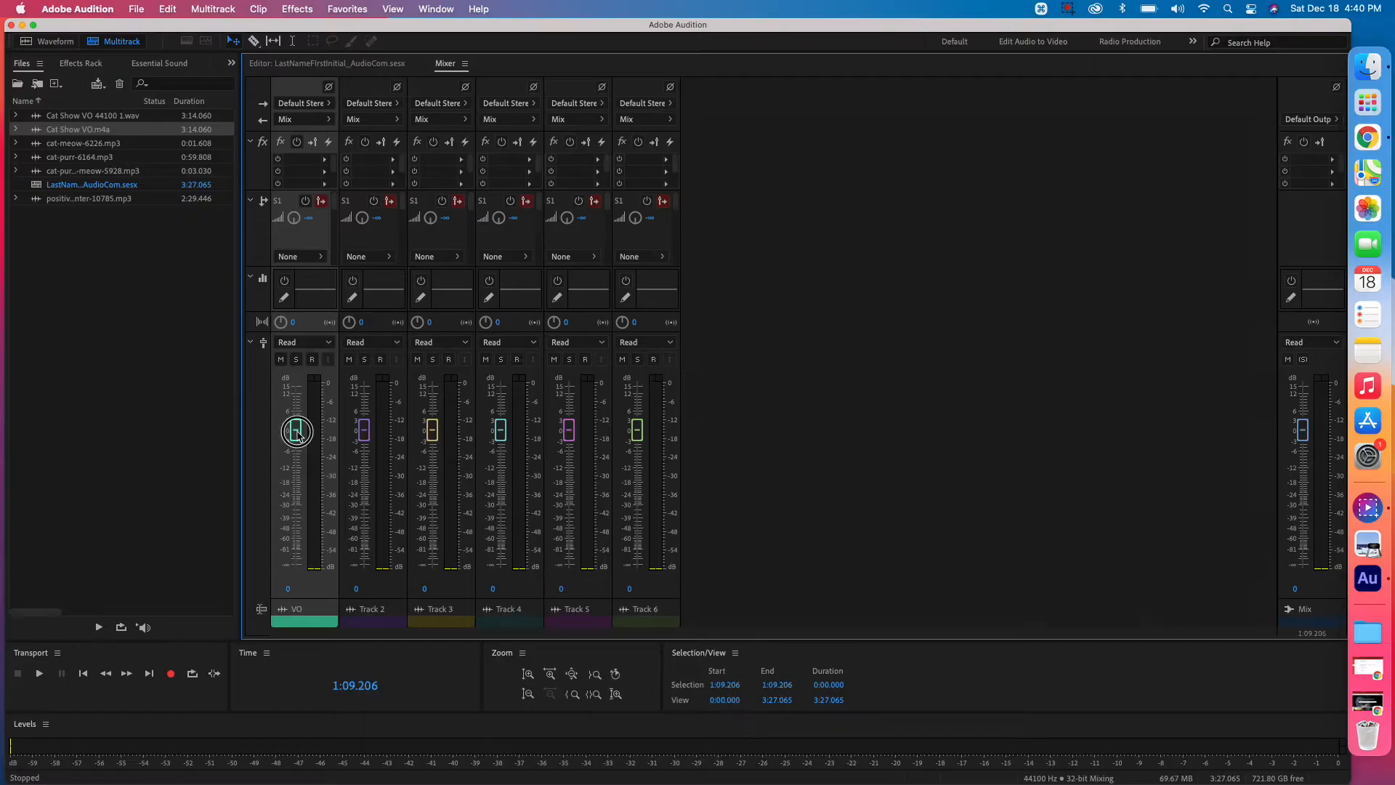
key("space")
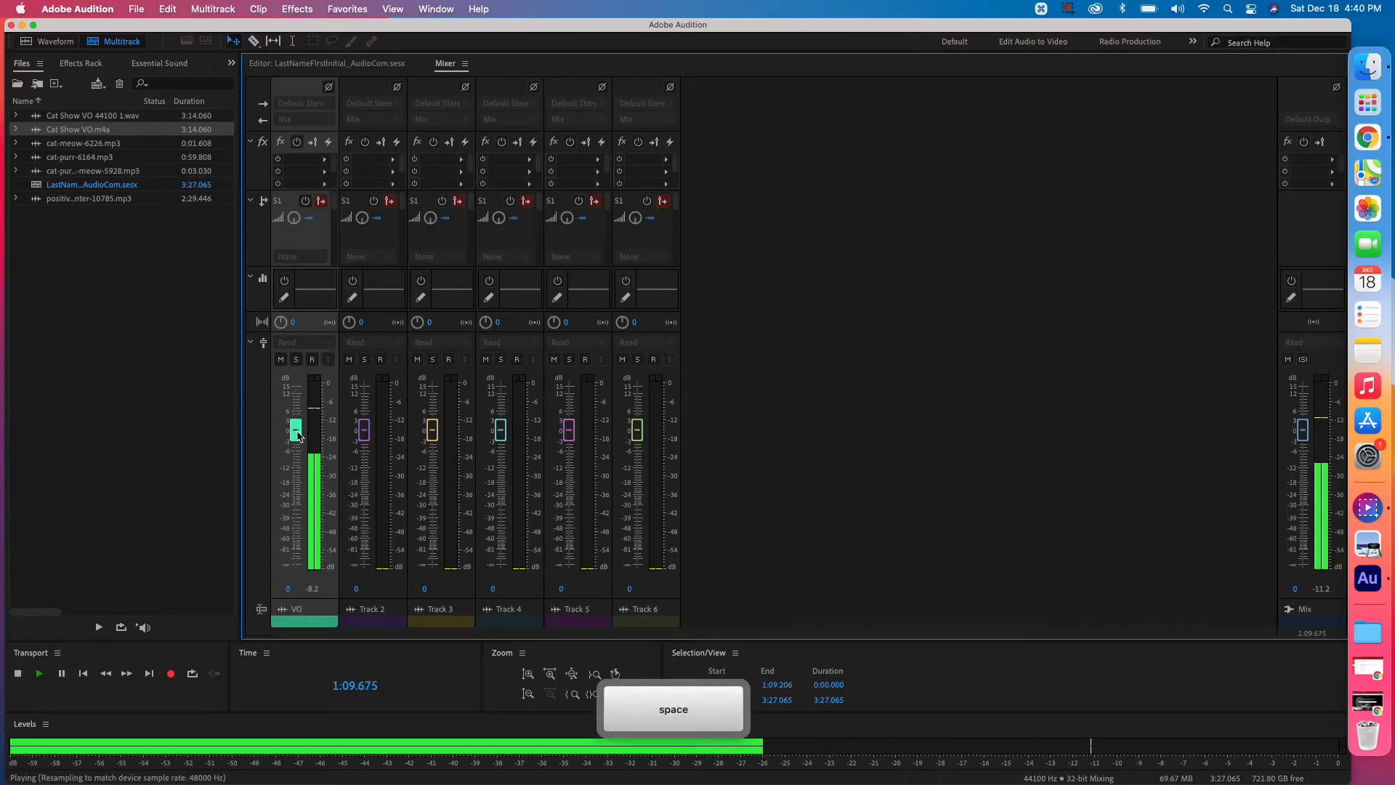
left_click(298, 434)
left_click_drag(299, 435, 298, 426)
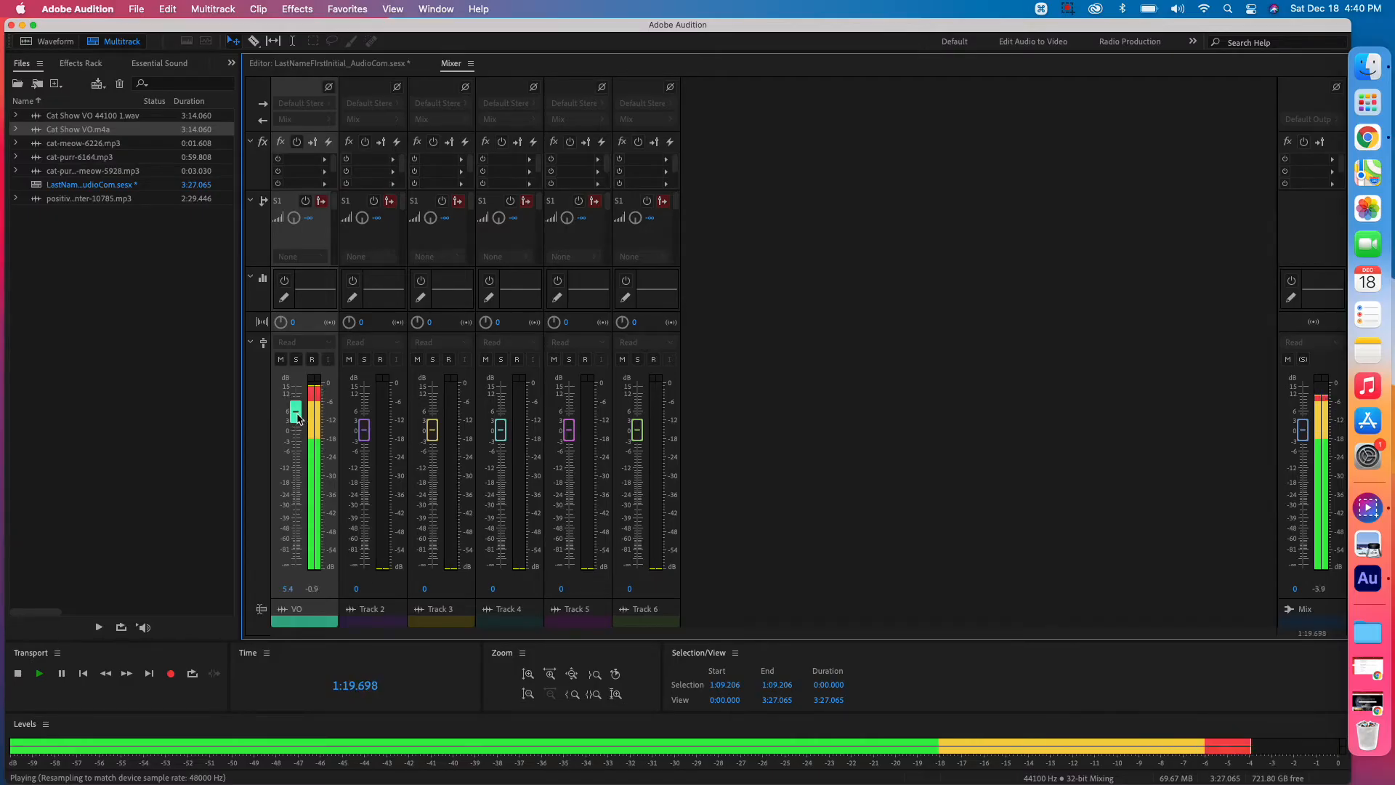
key("space")
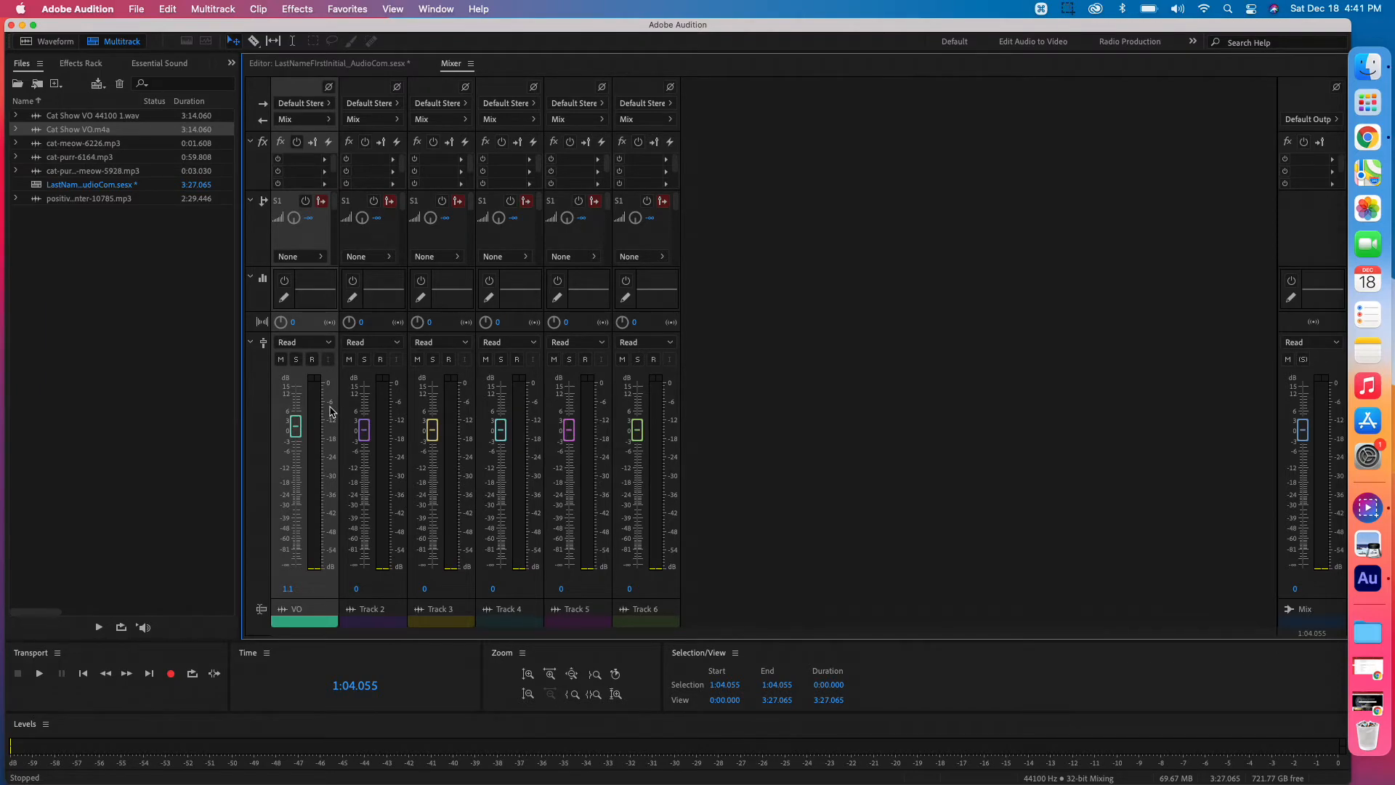
key("space")
key("space")
Step: View the Cat Show VO clip in the Waveform editor and return to the multitrack session
left_click(346, 68)
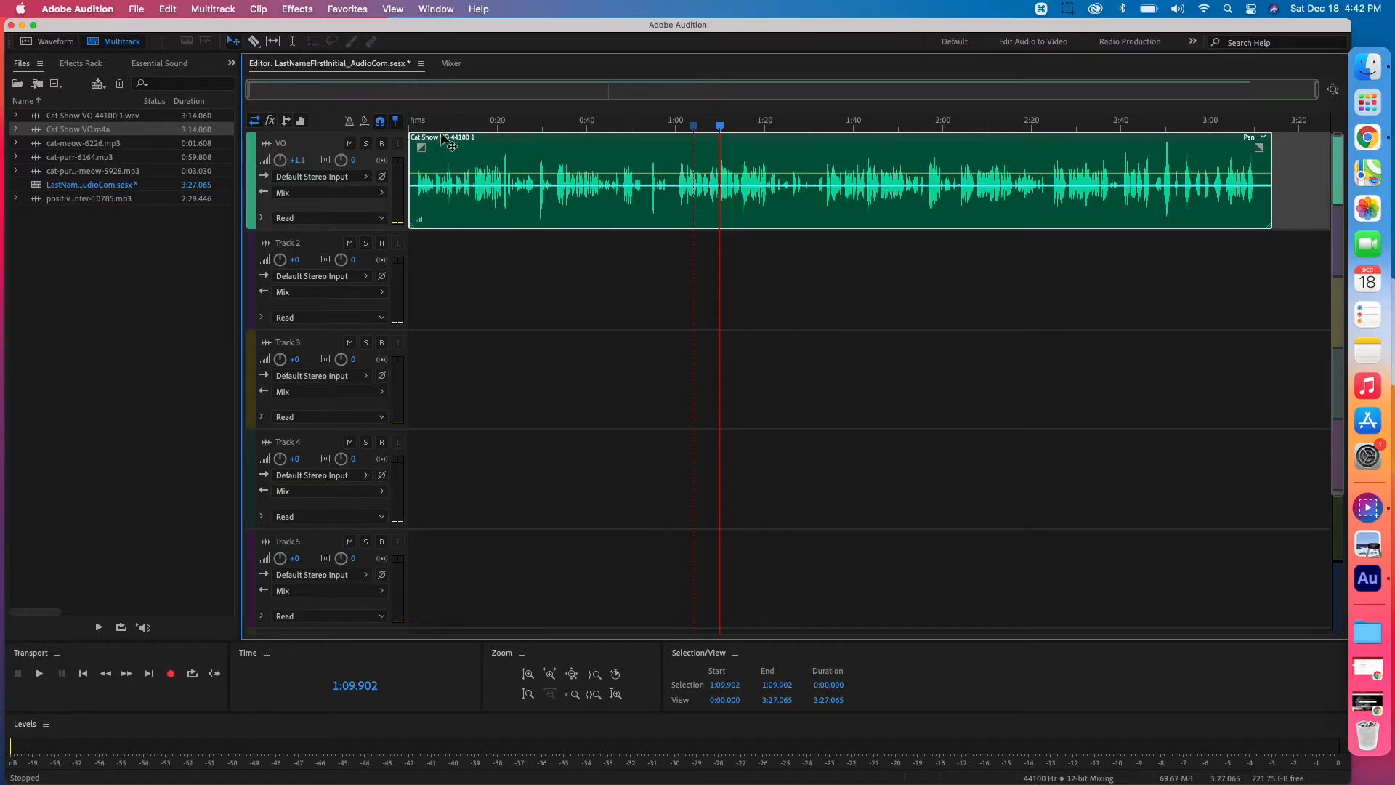
double_click(538, 151)
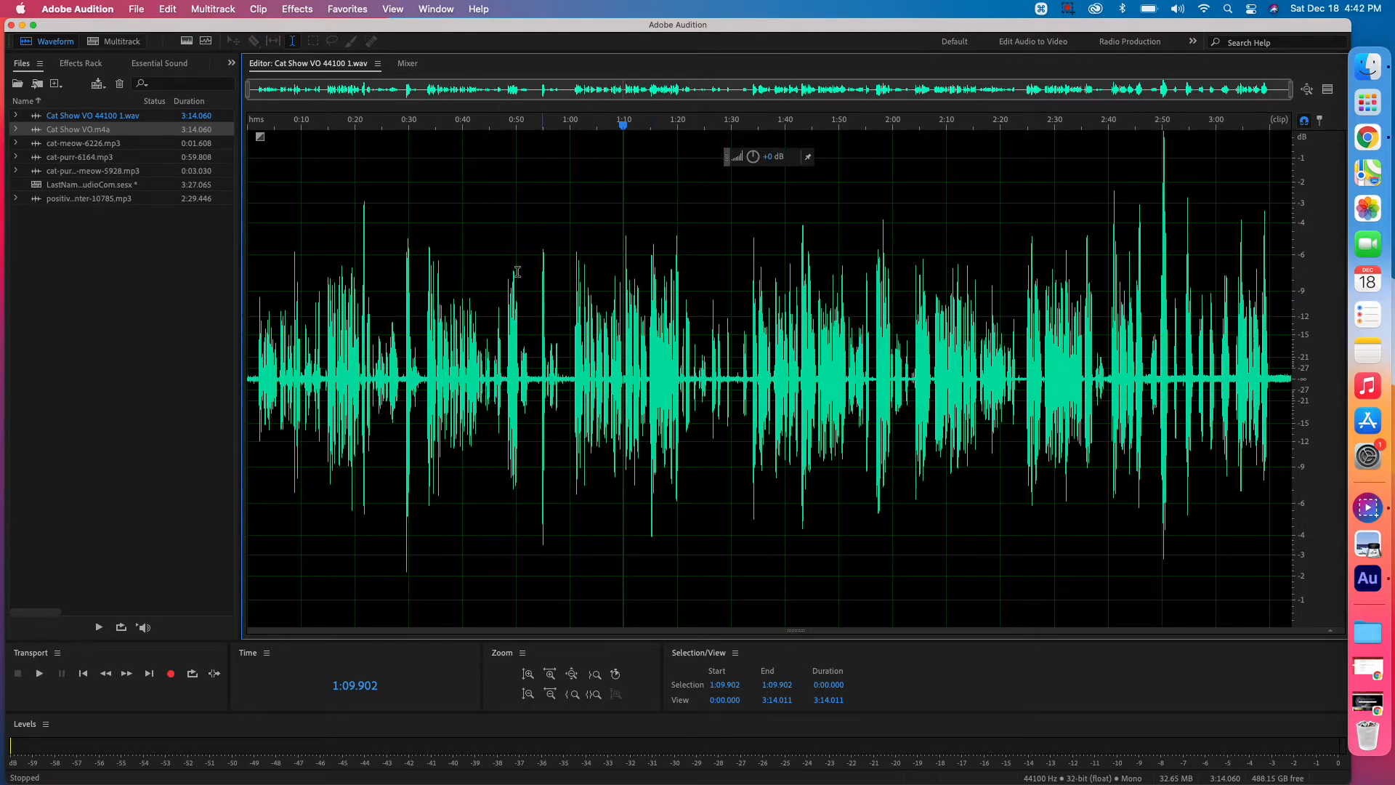
left_click(123, 46)
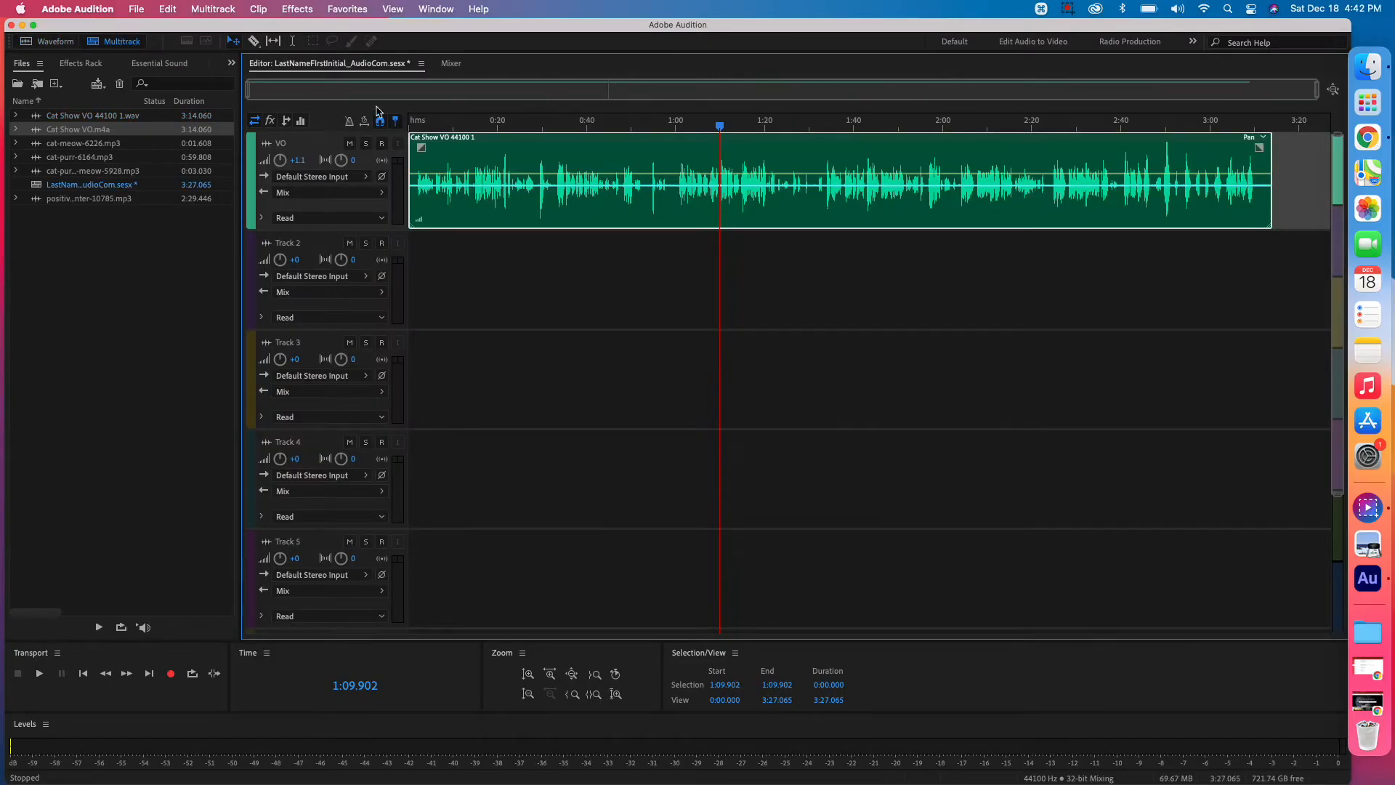
Step: Return the playhead to the start of the session and play about the first 8 seconds of the voice-over
left_click(394, 119)
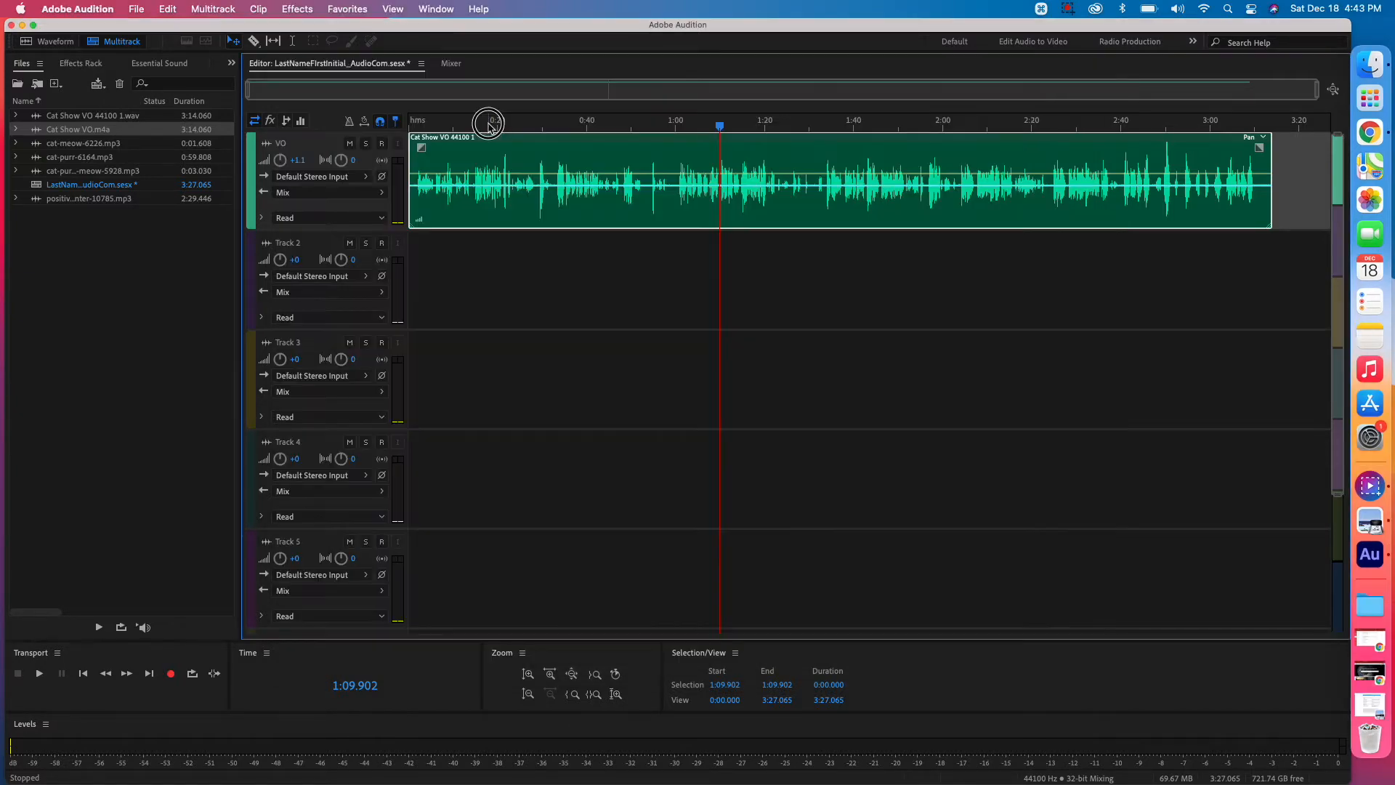
left_click(313, 67)
left_click_drag(489, 127, 386, 119)
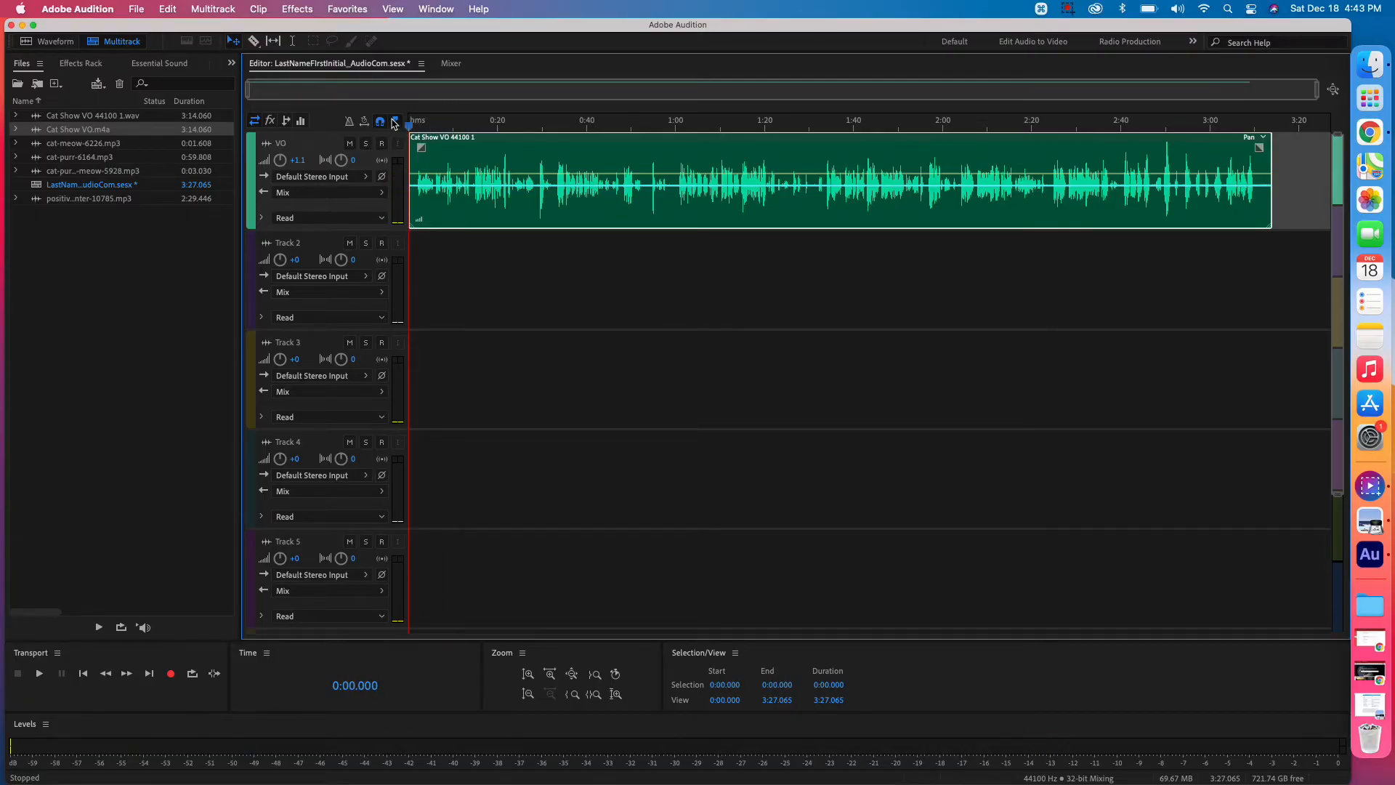
key("space")
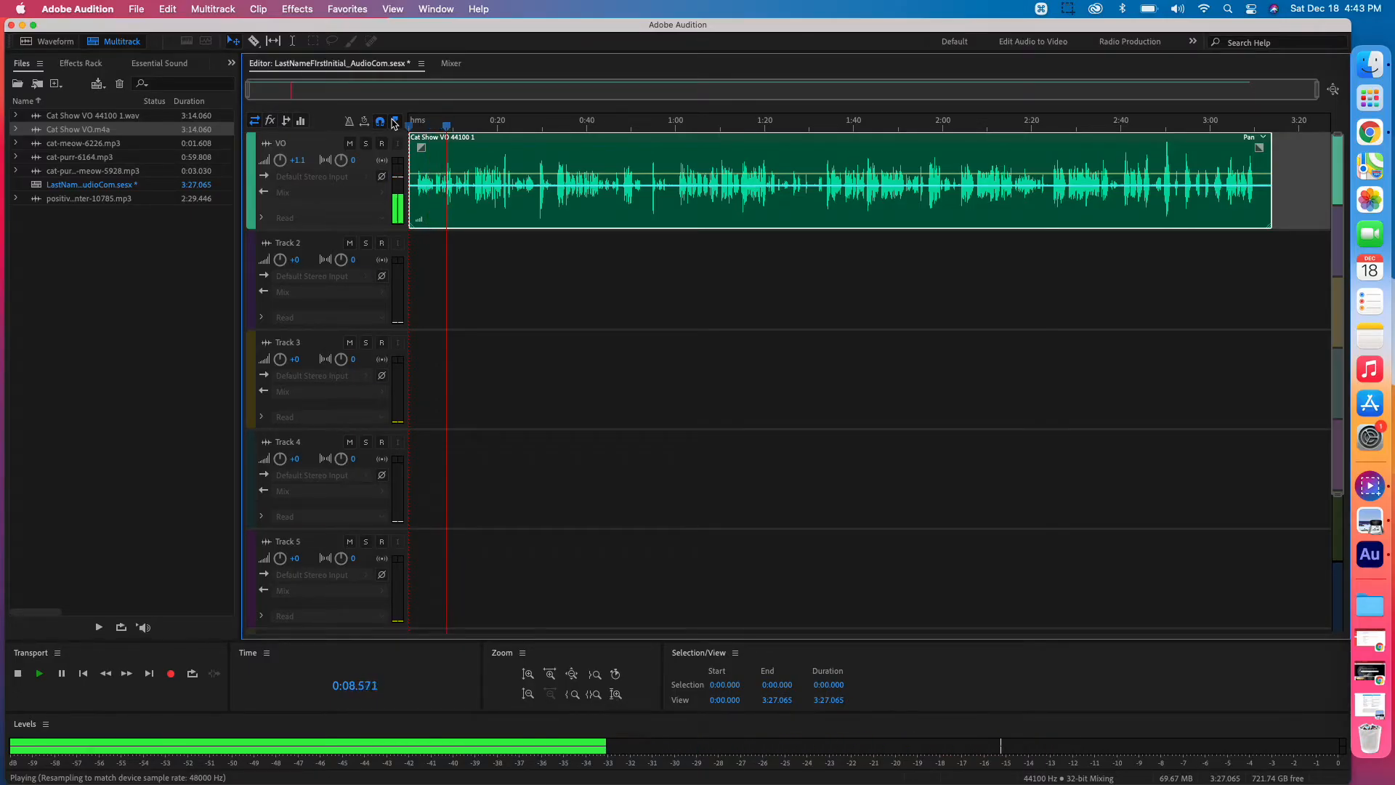
key("space")
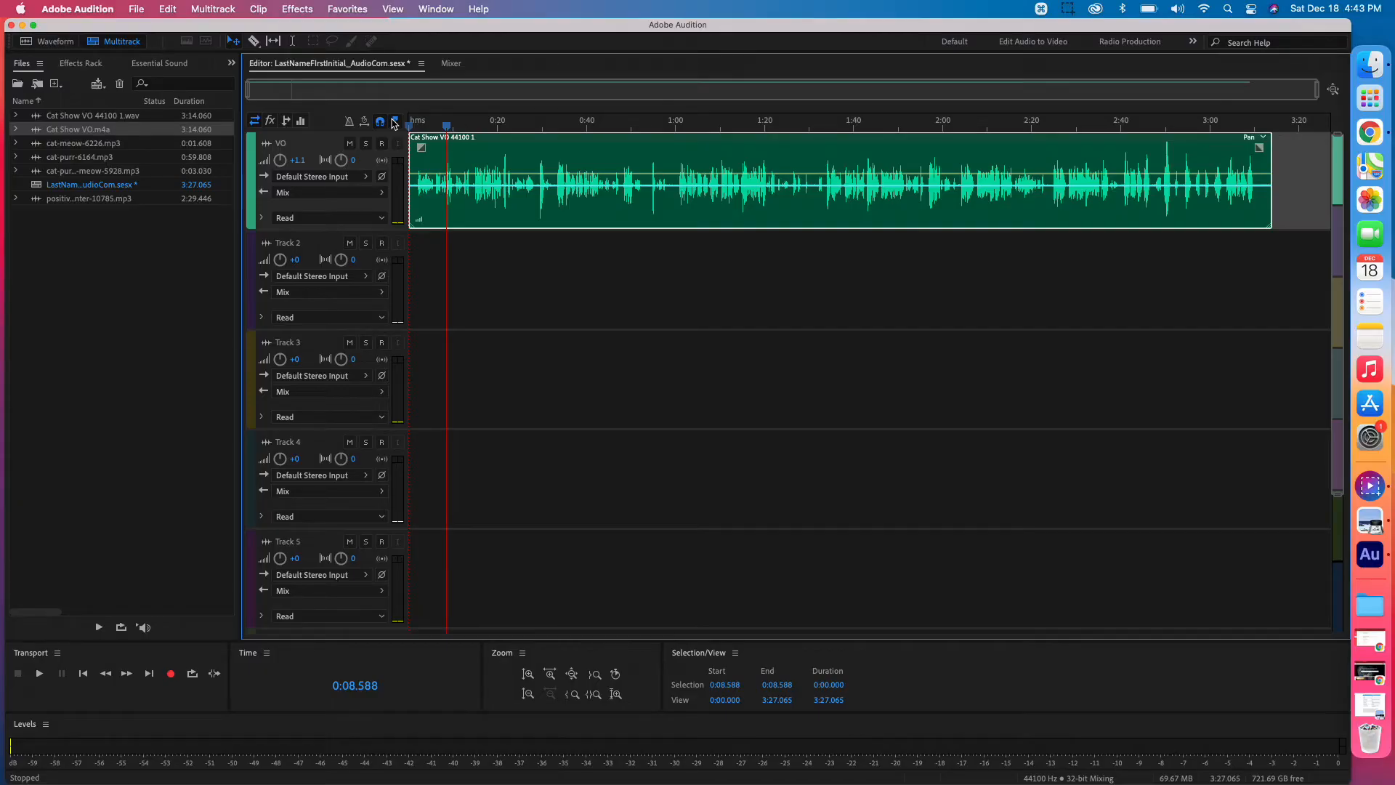
Step: Play the voice-over from about 0:15 to 0:23 and compare it with the Cat Show Script in Preview
left_click_drag(448, 129, 455, 129)
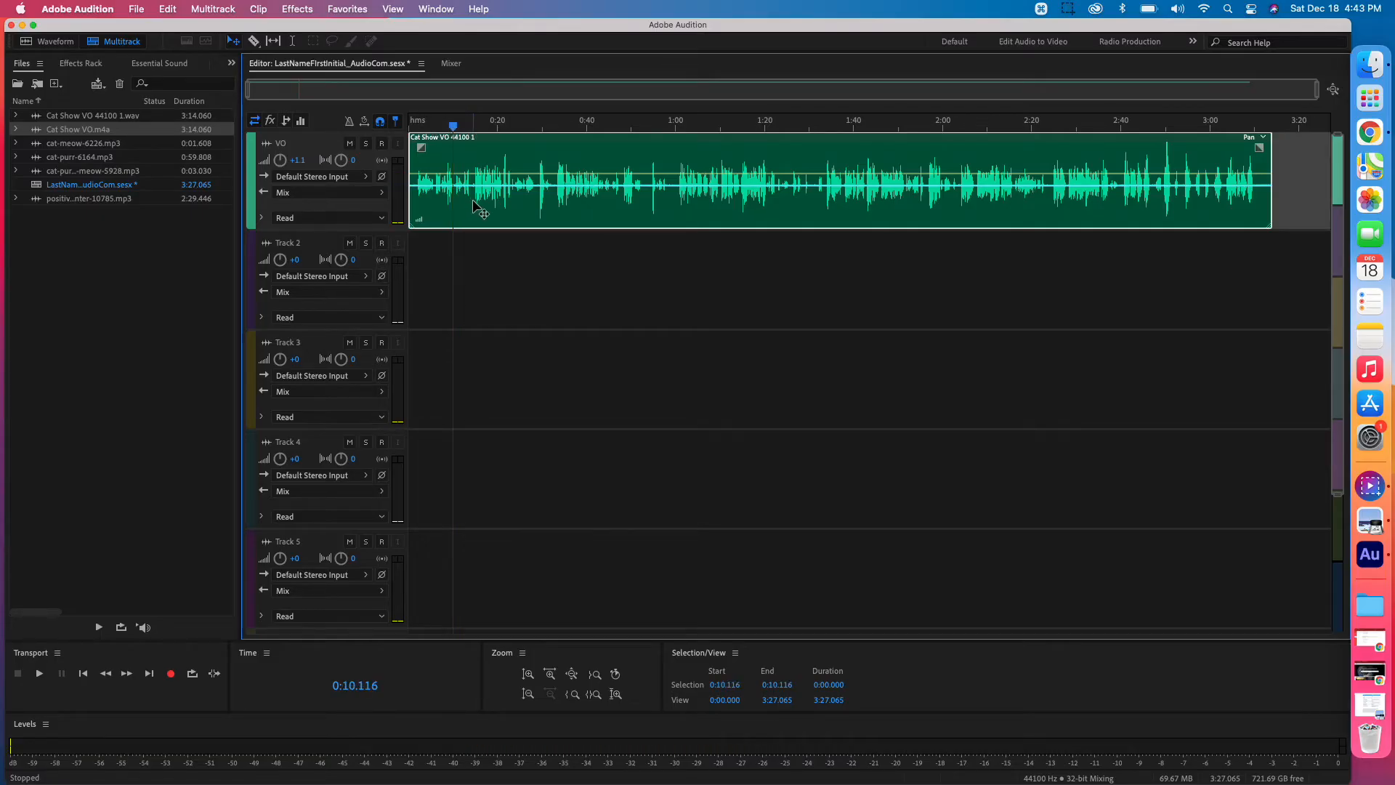
key("=")
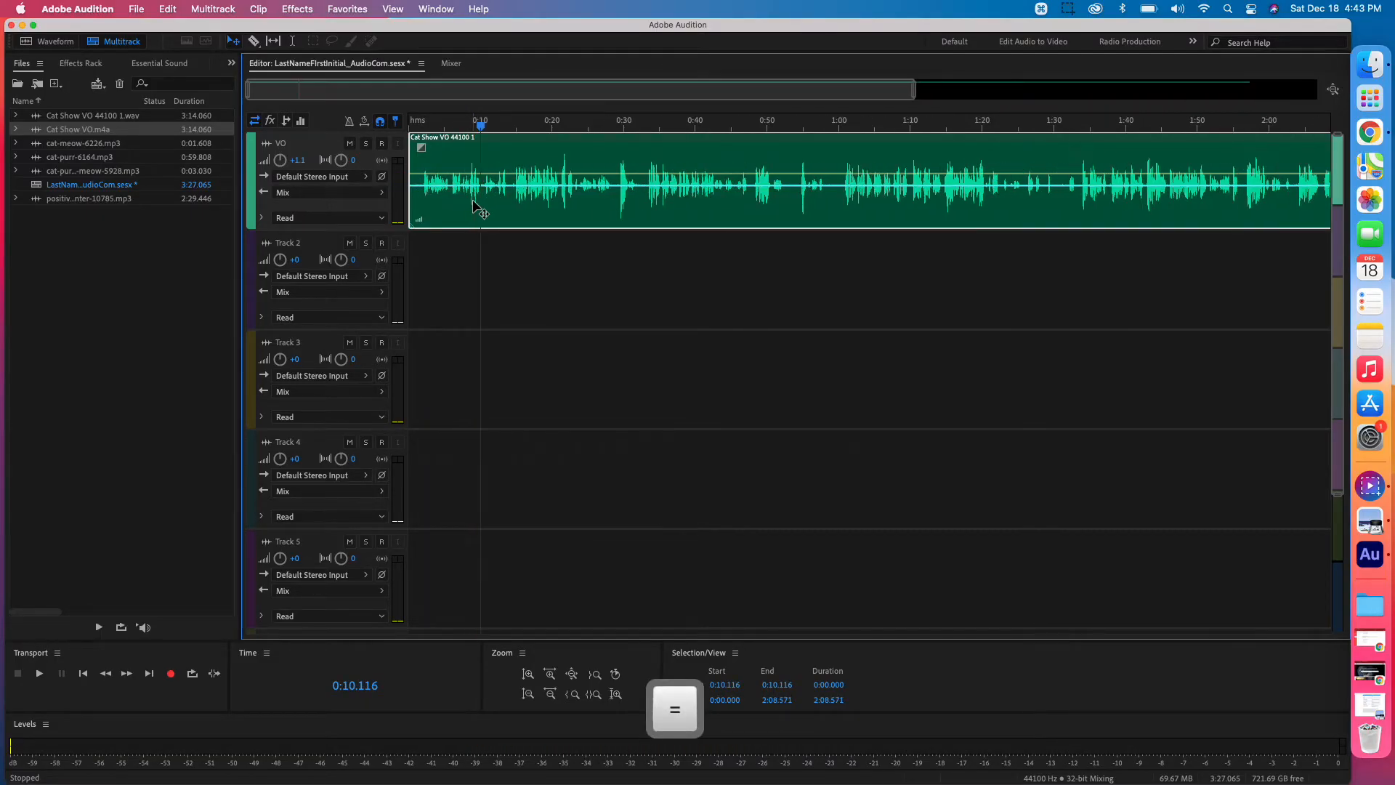
key("=")
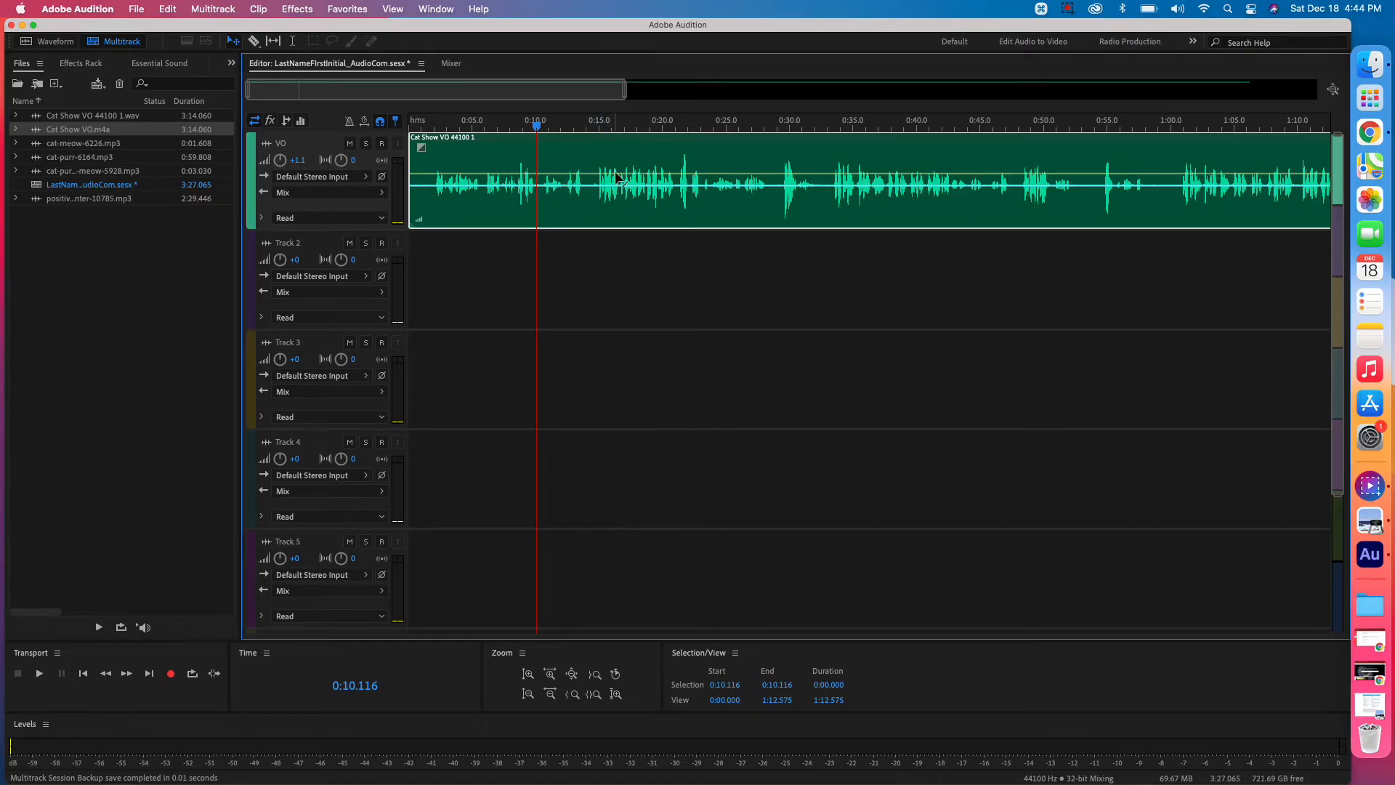
left_click(598, 129)
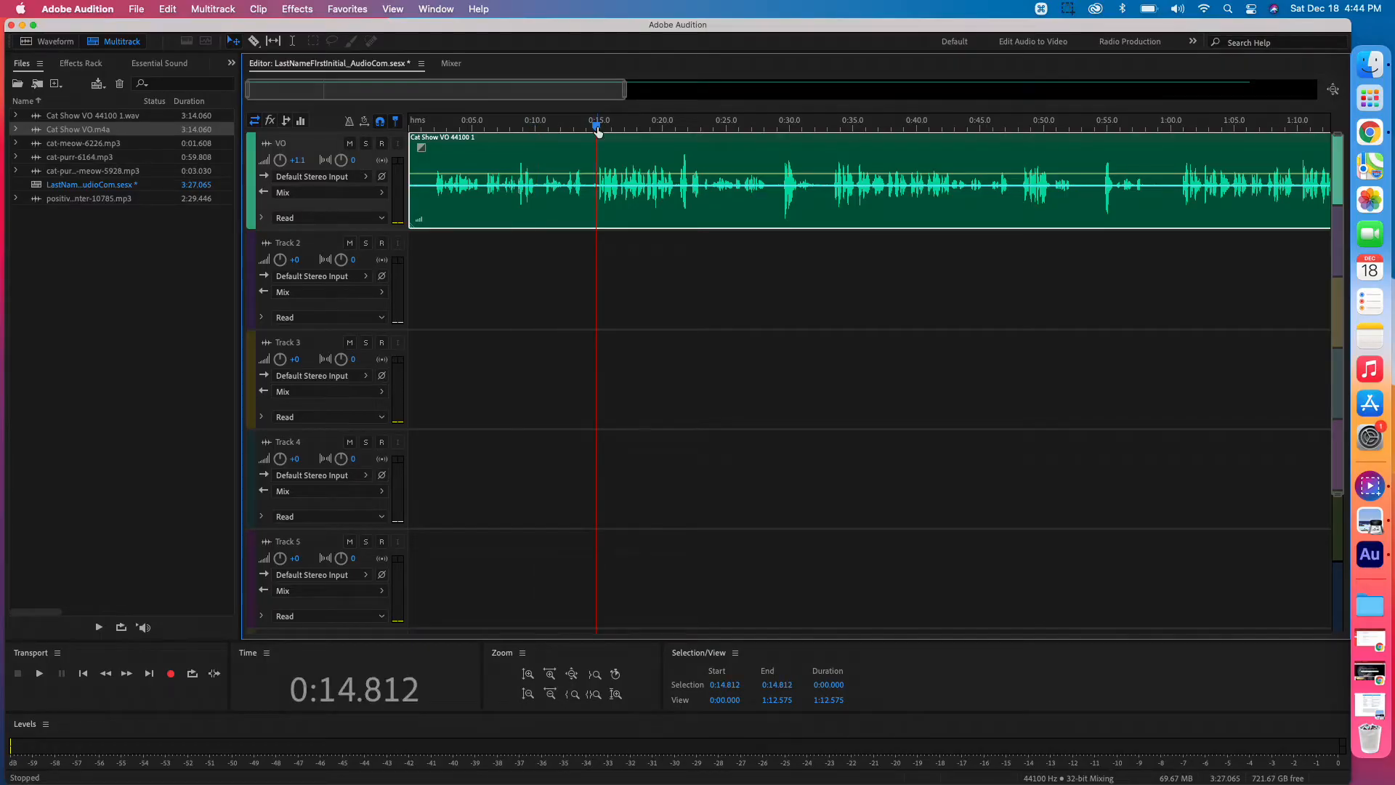
key("space")
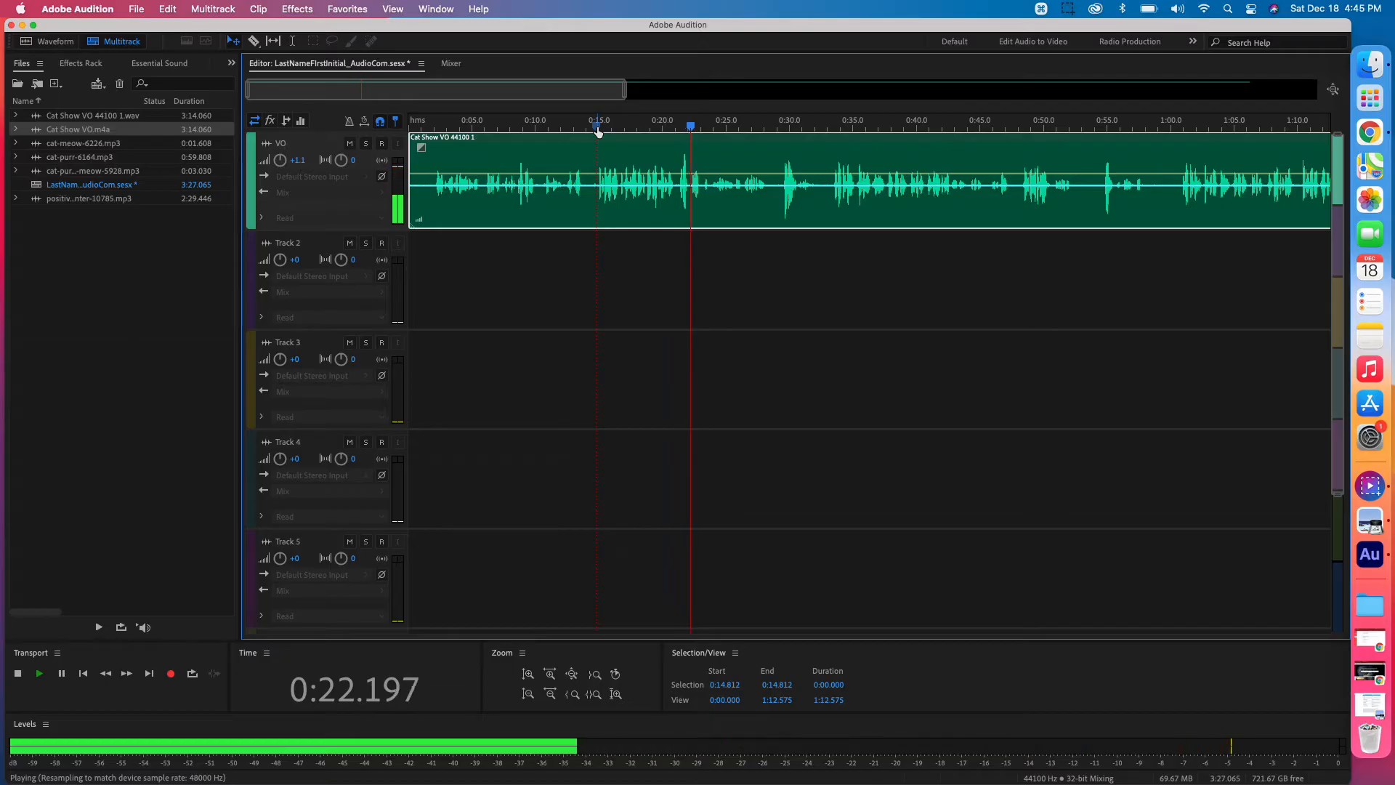
key("space")
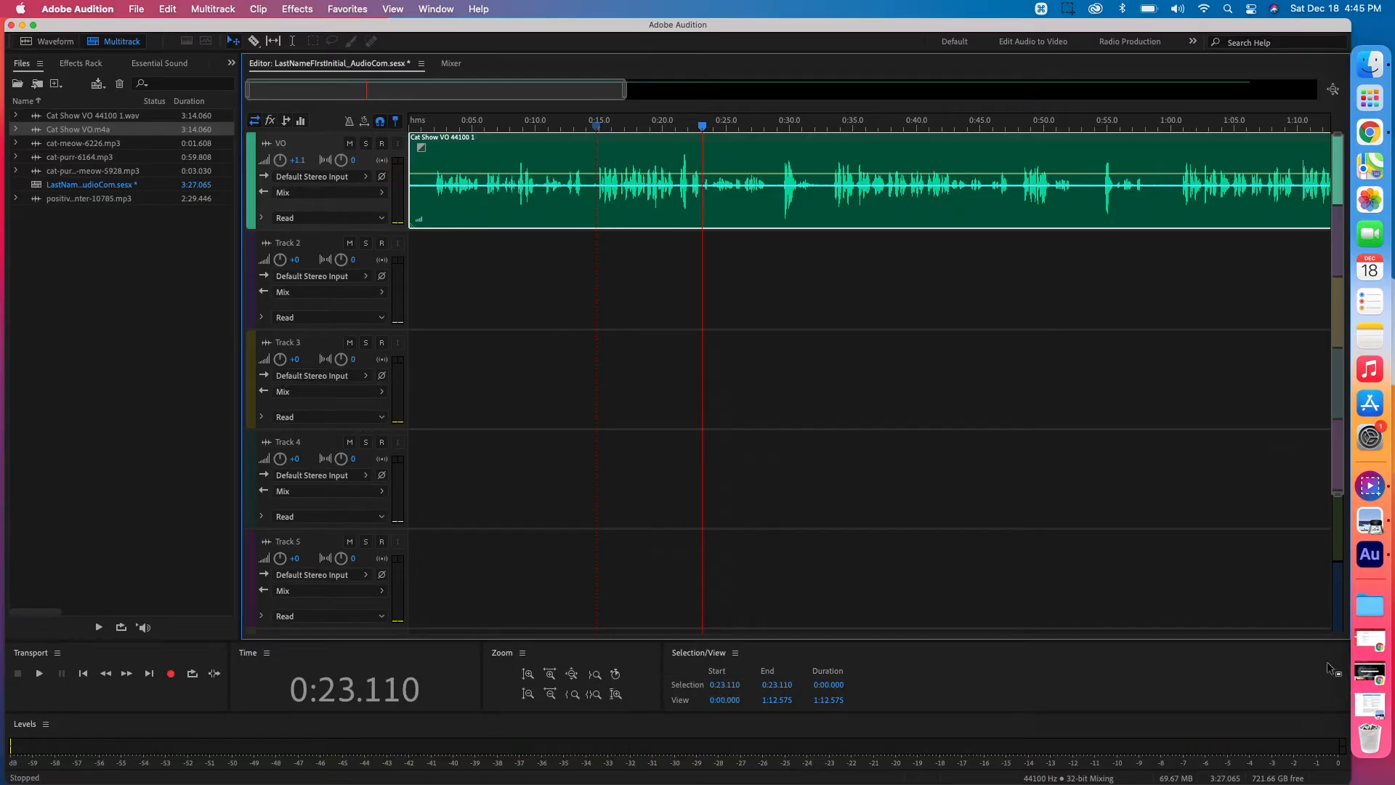
left_click(1369, 705)
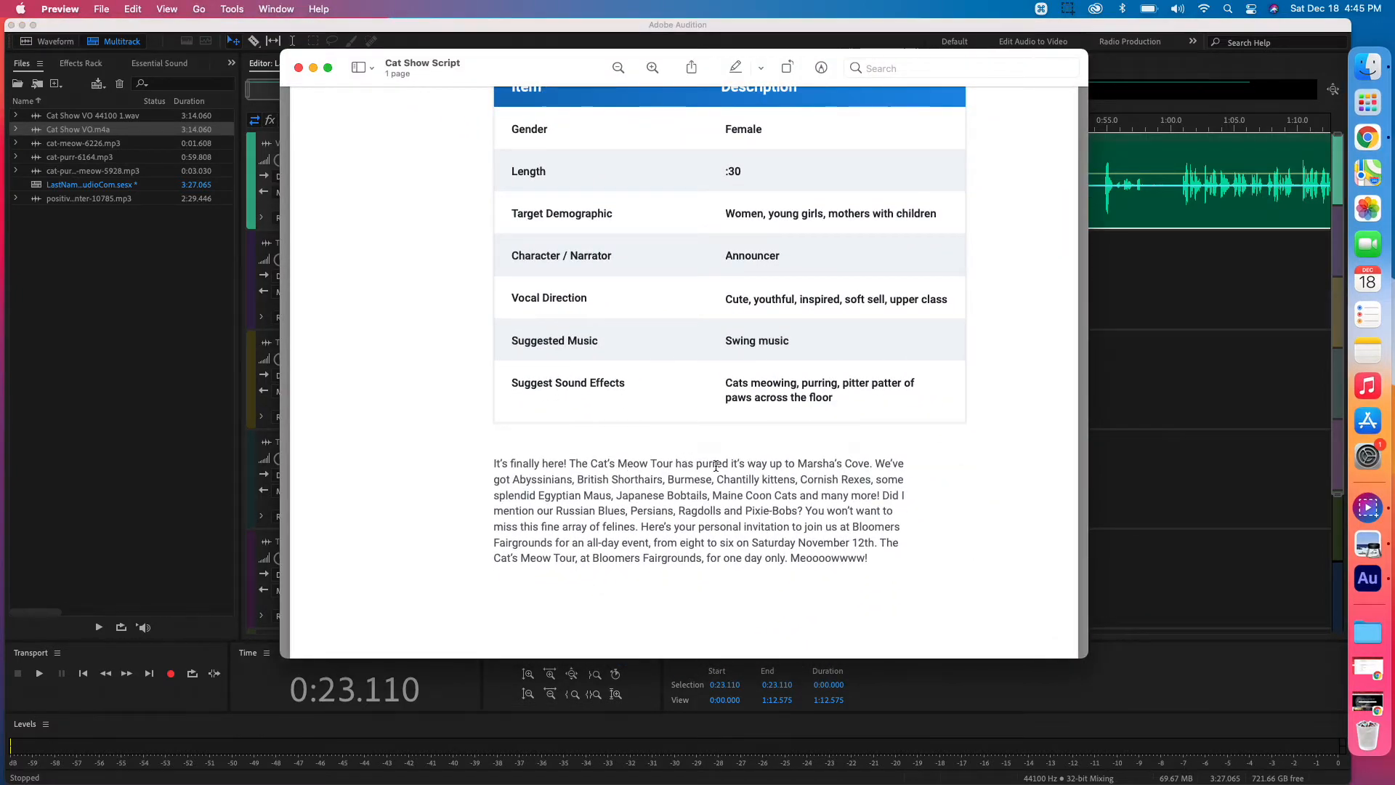
left_click(313, 68)
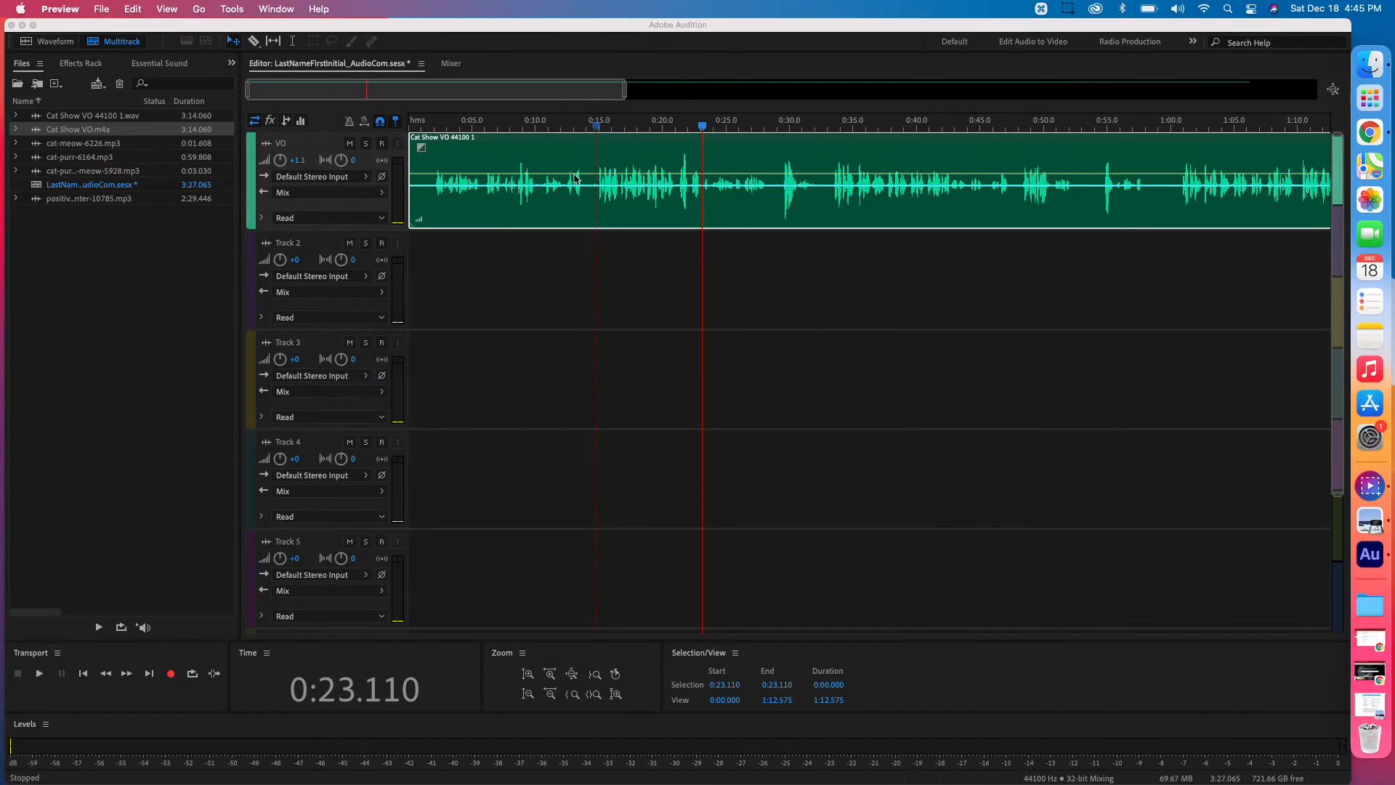
Step: Split the voice-over clip on the VO track at about 0:14.869, just before the louder take begins
left_click(599, 133)
left_click(599, 132)
left_click(599, 129)
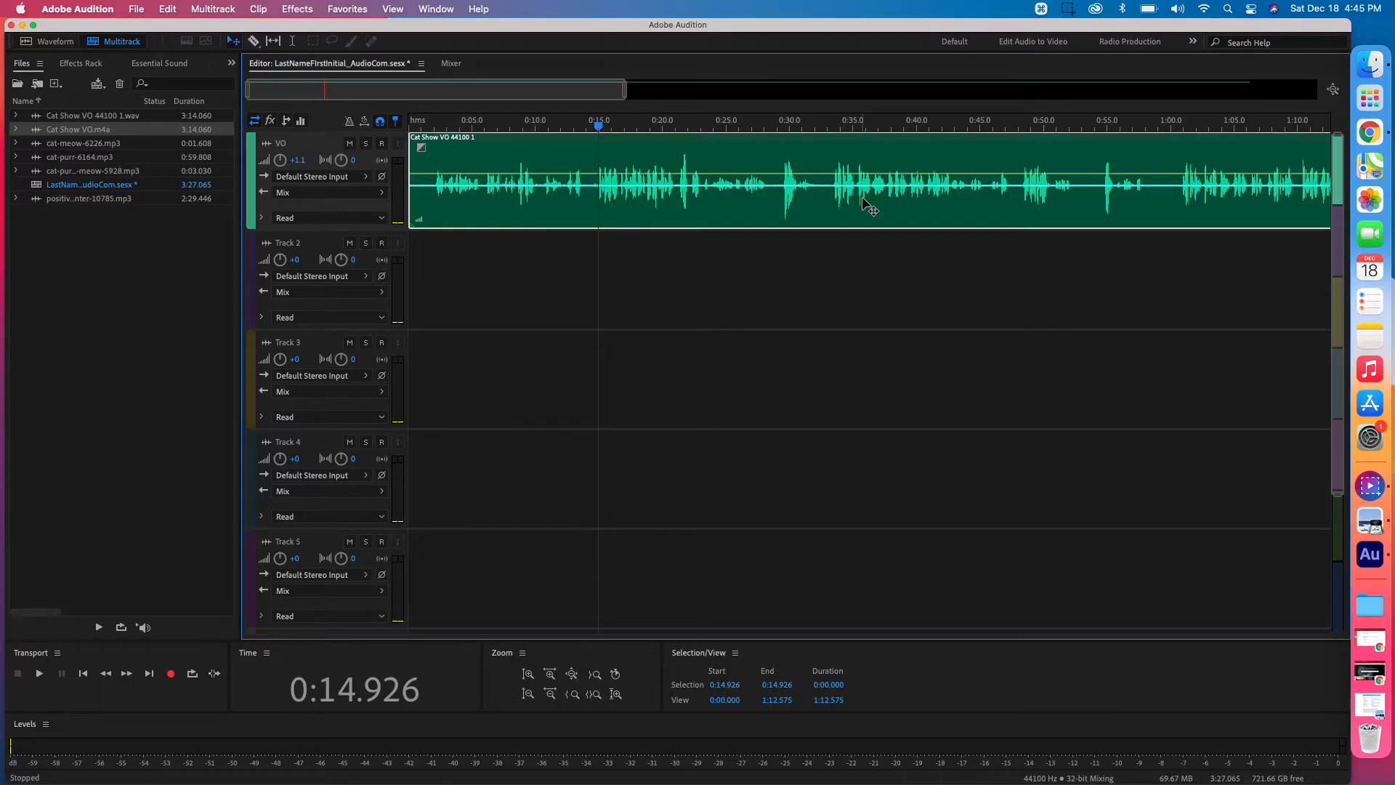
left_click(598, 127)
left_click_drag(600, 128, 596, 127)
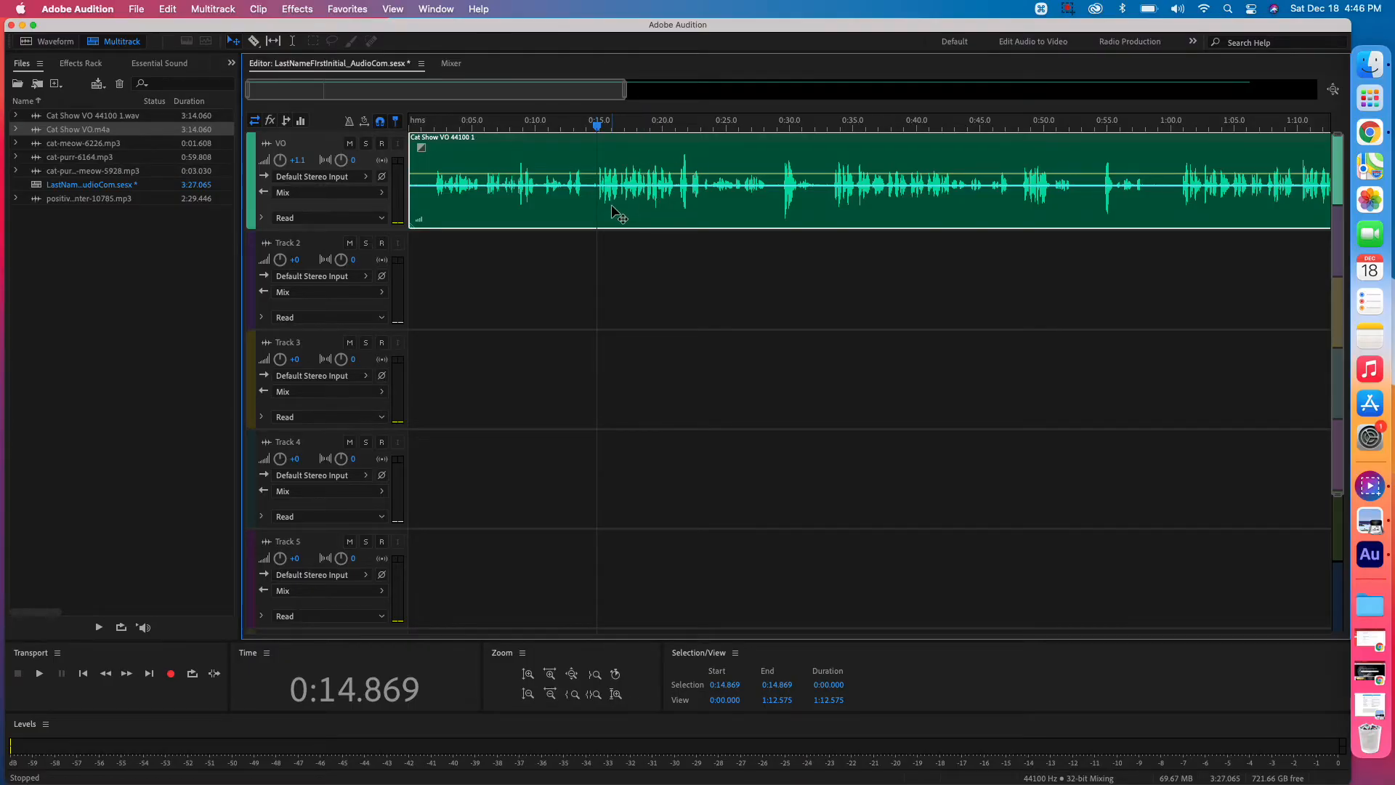
key("super+k")
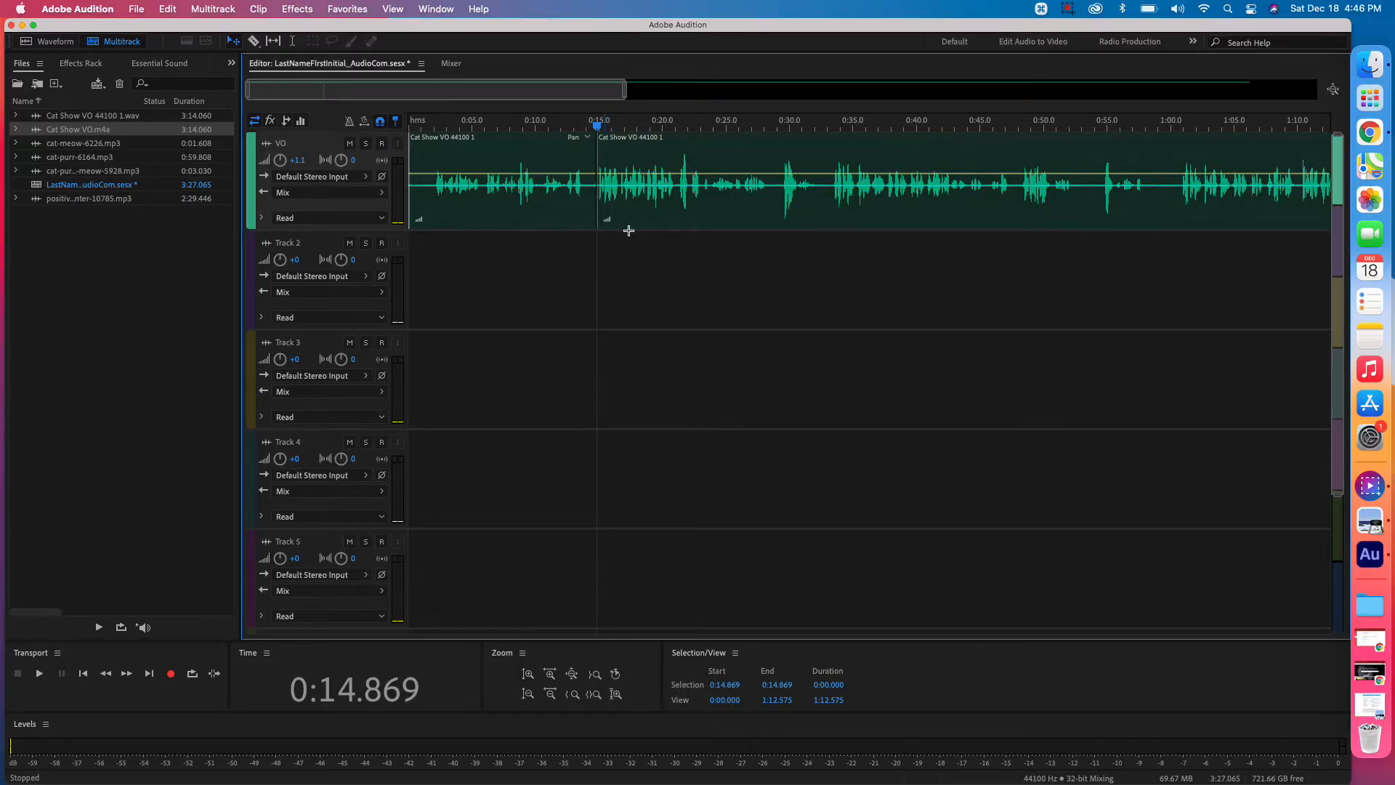
left_click(581, 283)
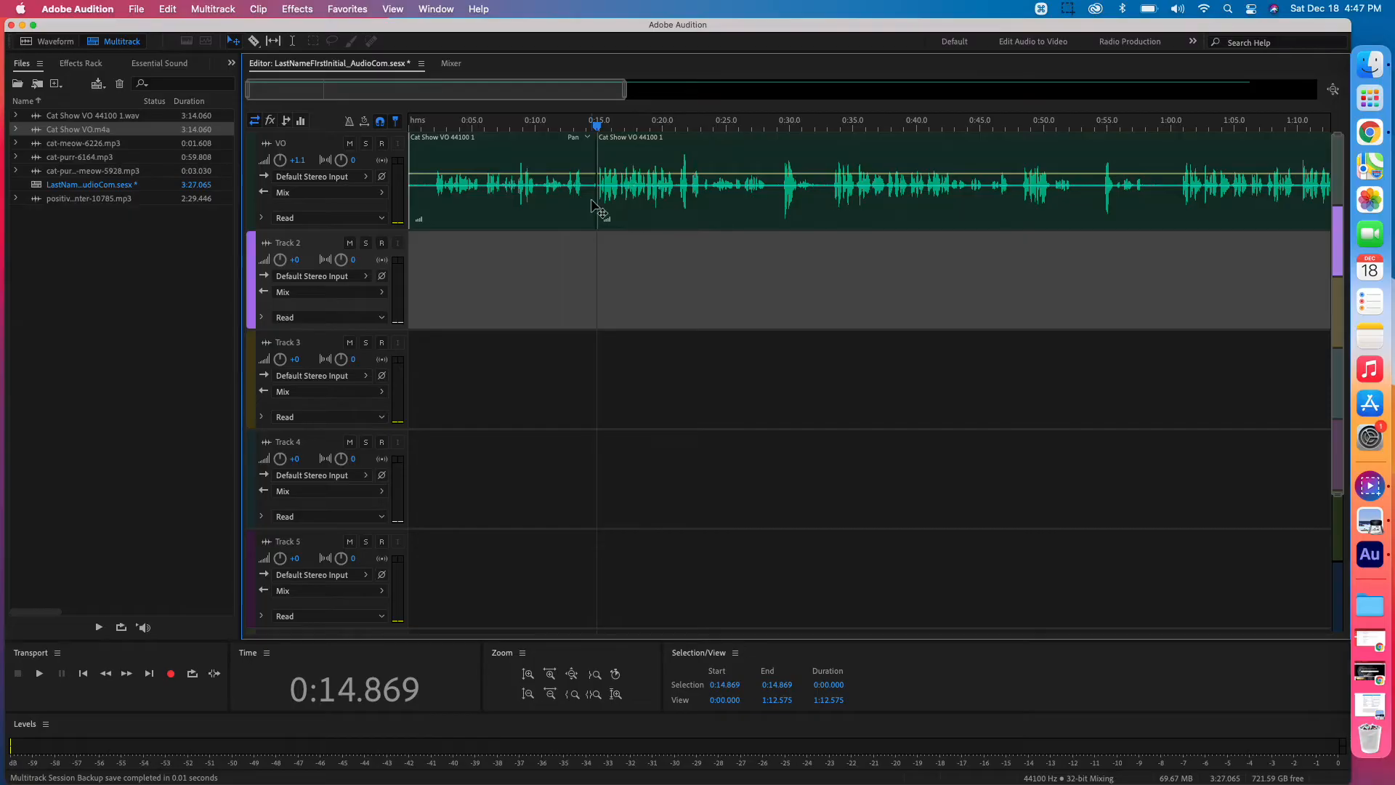
Step: Delete the first voice-over segment, before the split at about 0:15, from the VO track
left_click(552, 165)
left_click(639, 167)
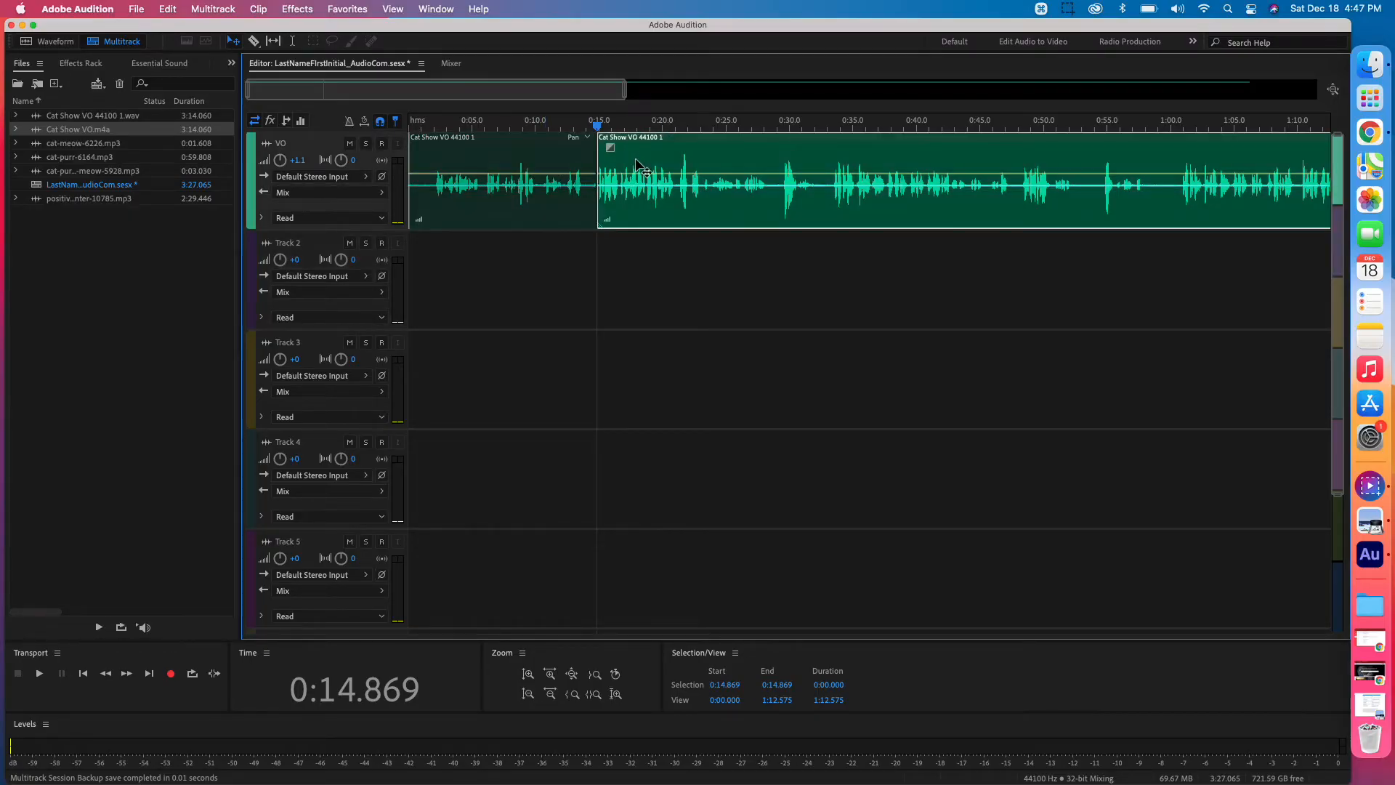
left_click(558, 161)
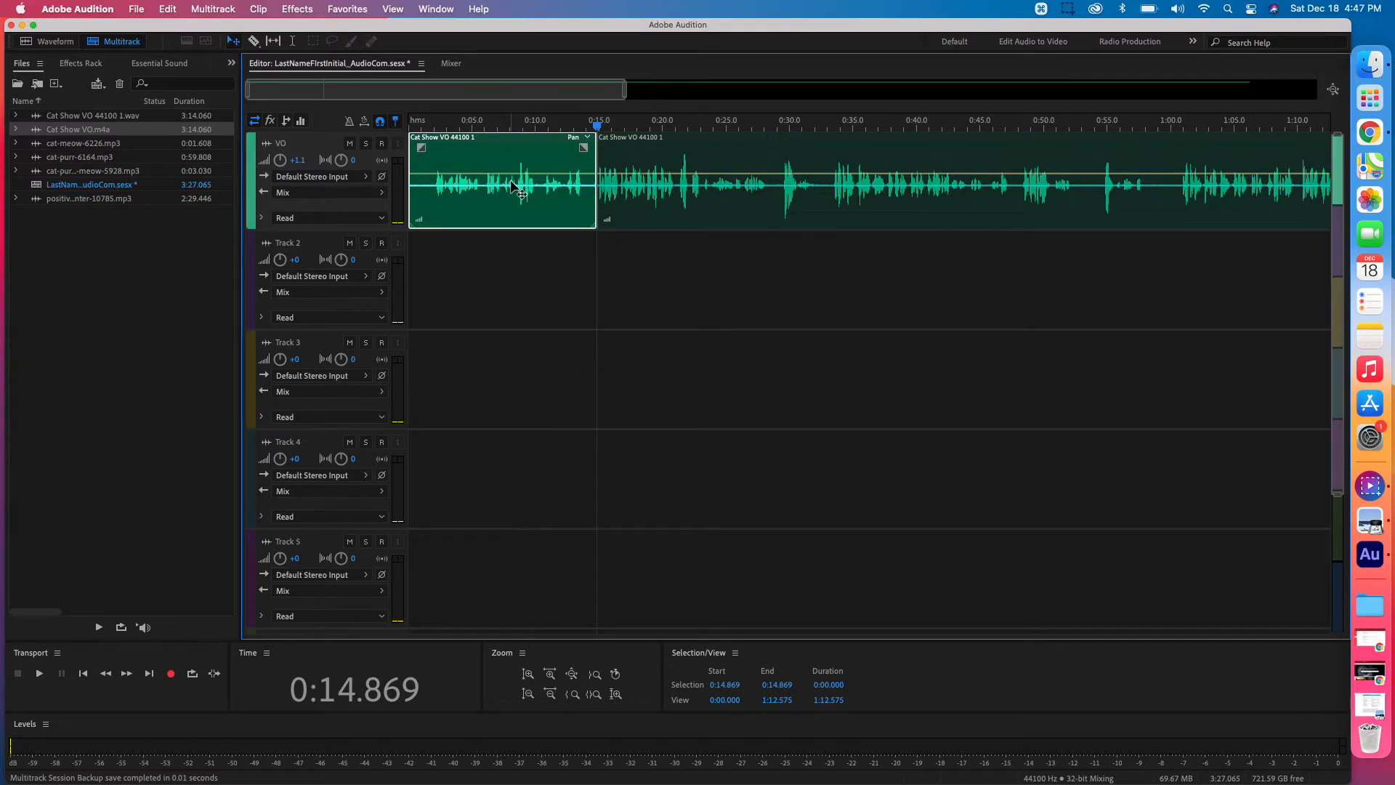
key("Delete")
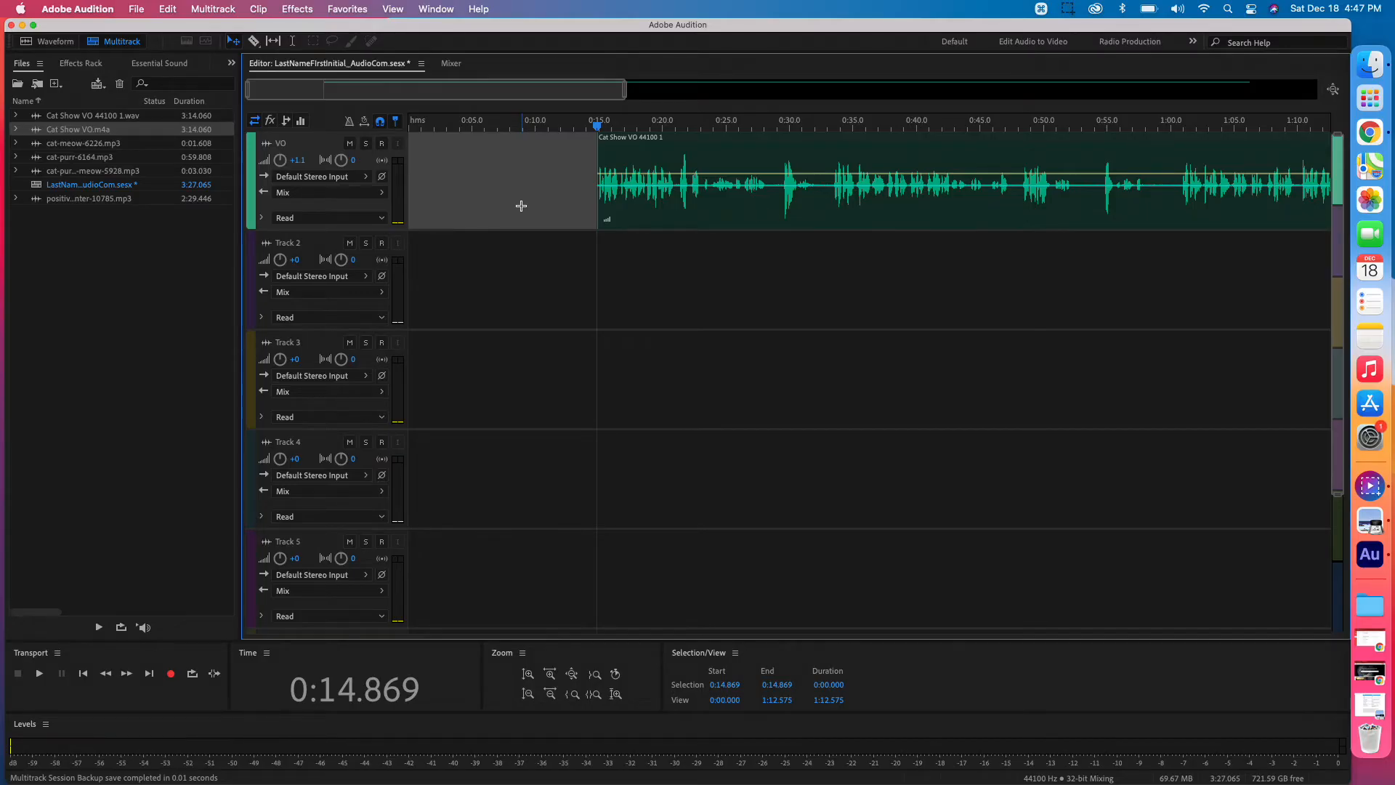
Step: Find the end of the first good take by playing from about 0:20 and split the voice-over clip at 0:21.094
left_click(669, 128)
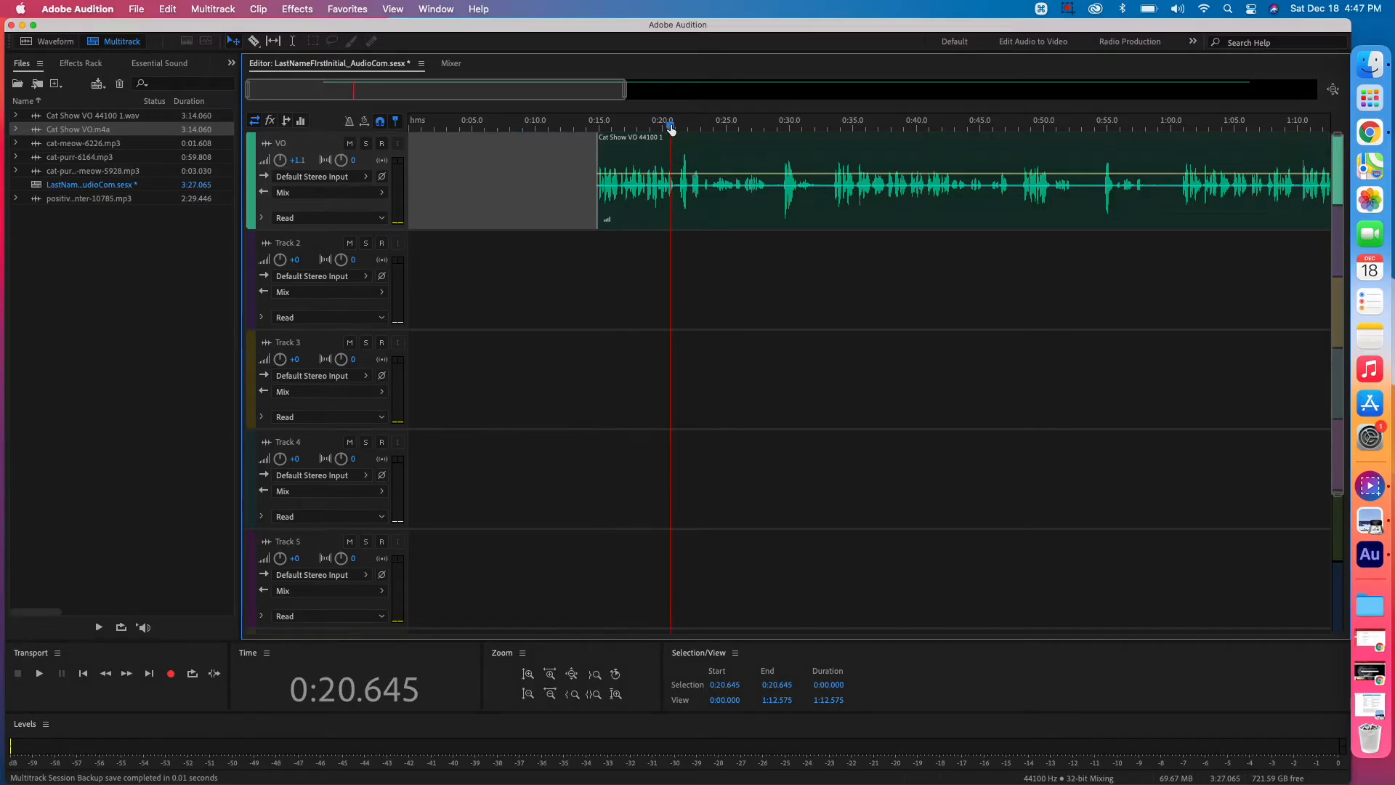
left_click_drag(670, 128, 665, 130)
key("space")
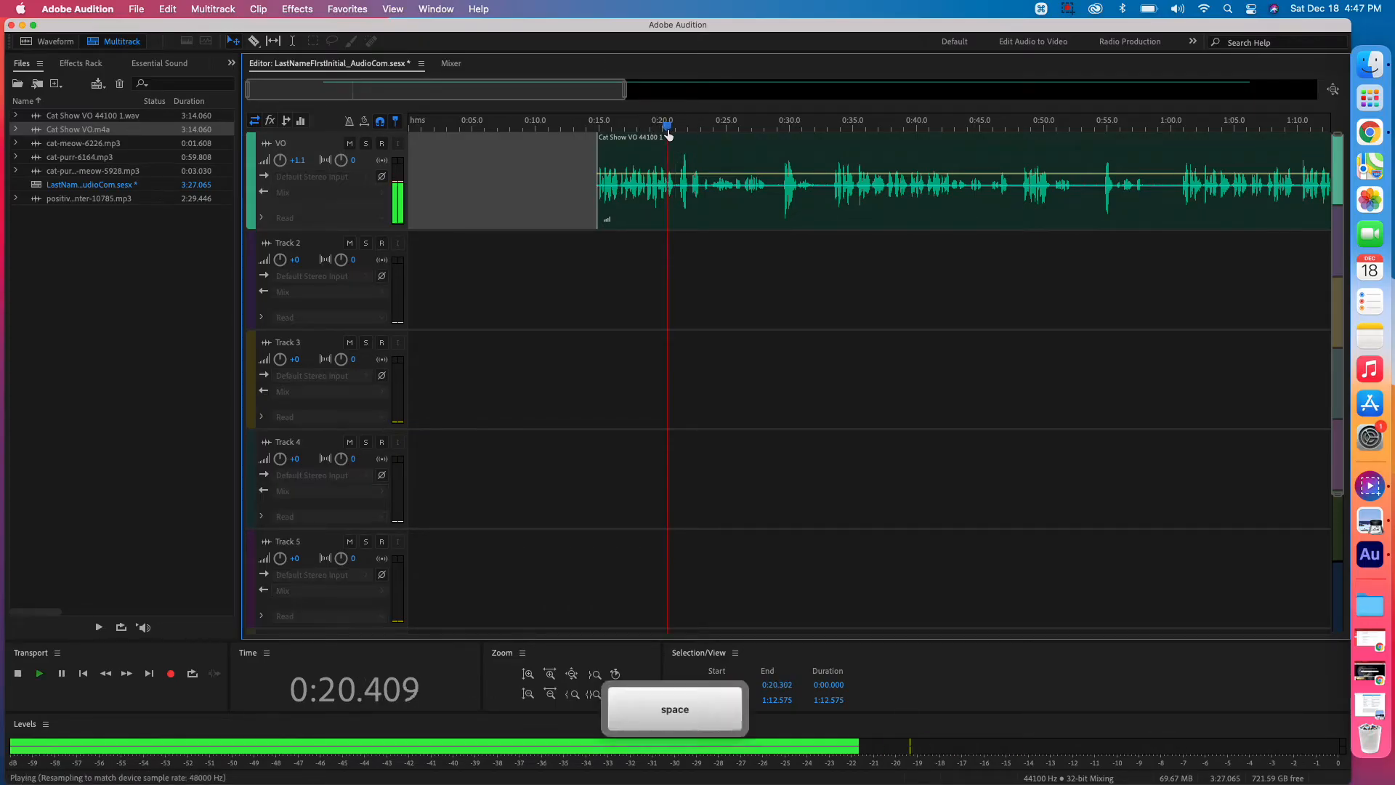
key("space")
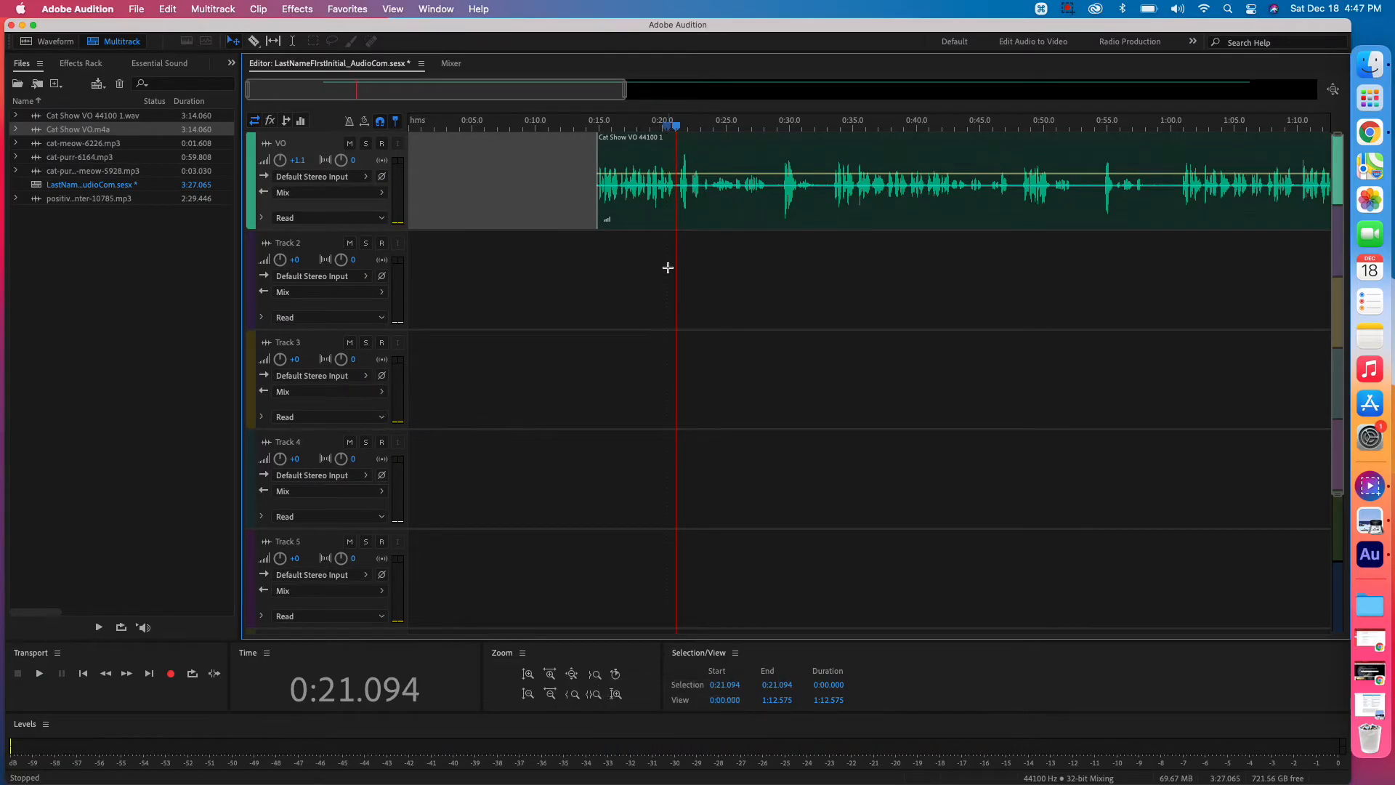
left_click(650, 217)
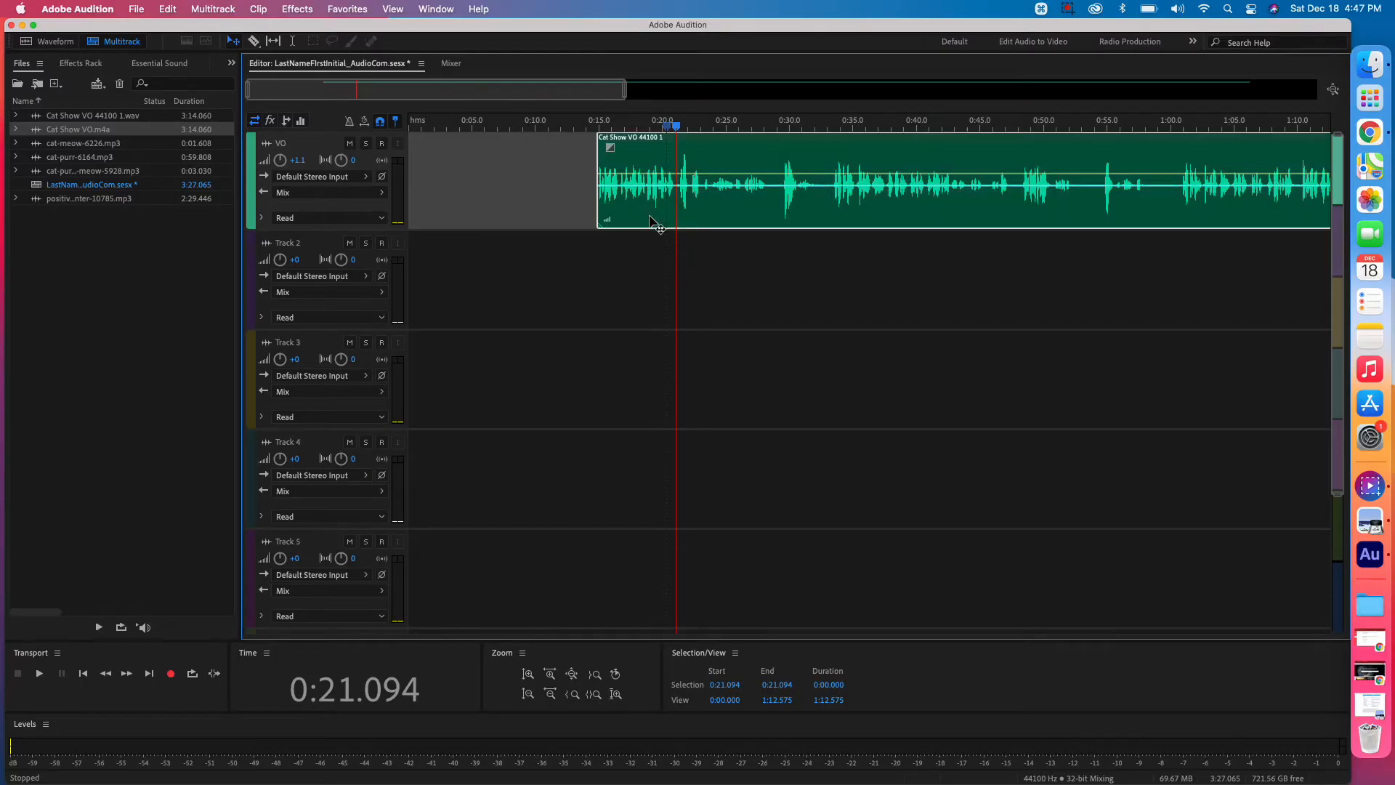
key("super+k")
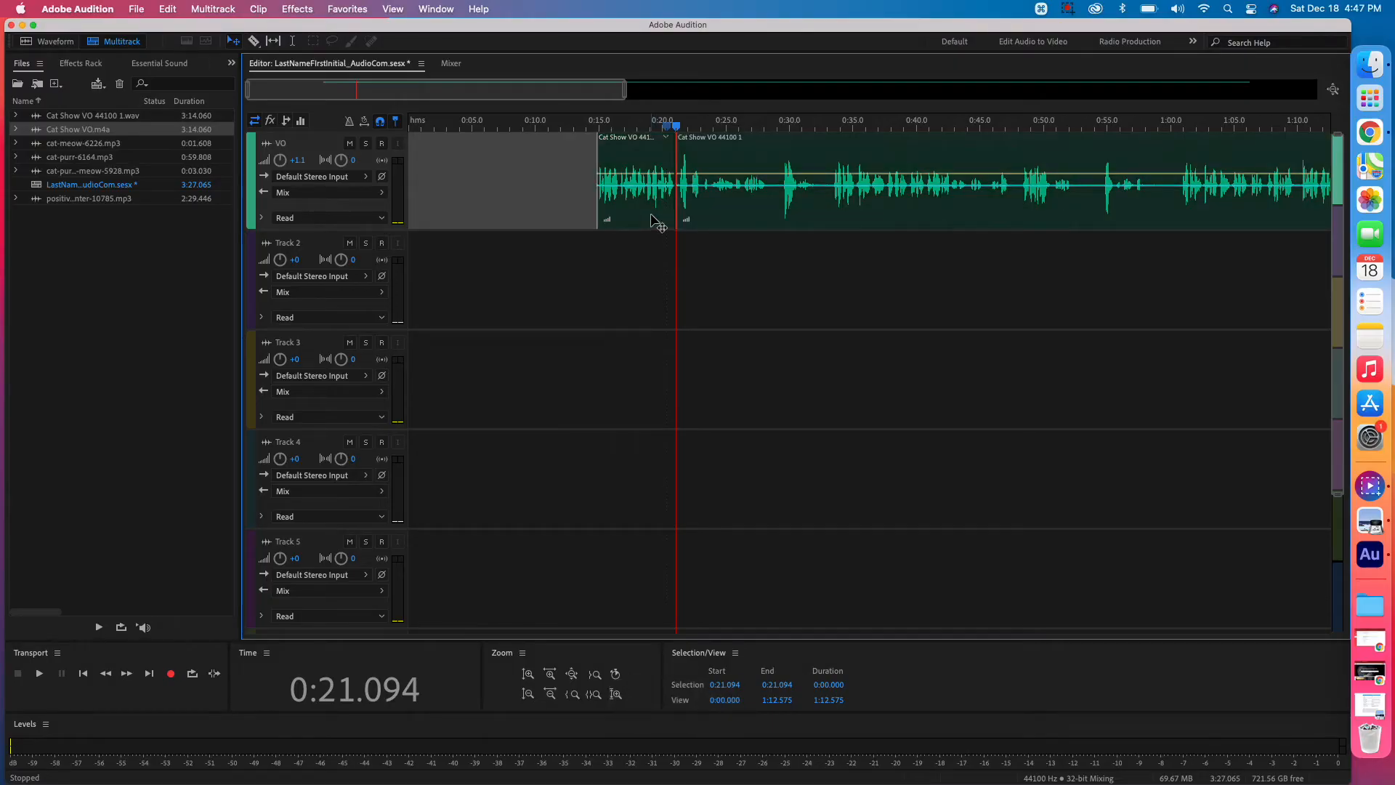
left_click(654, 222)
left_click(720, 228)
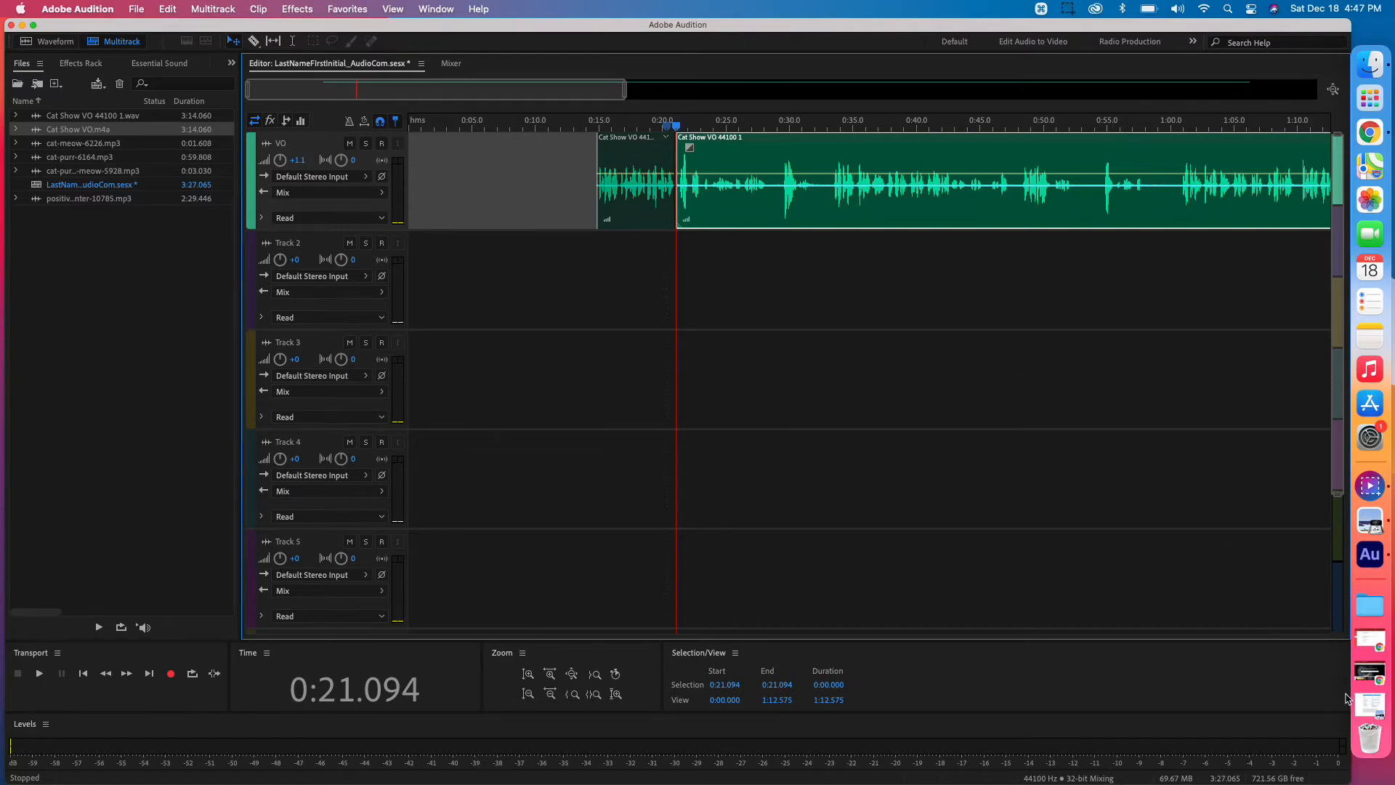
Step: Check the Cat Show Script in Preview, then play the voice-over from the cut at 0:21 to about 0:24
left_click(1369, 703)
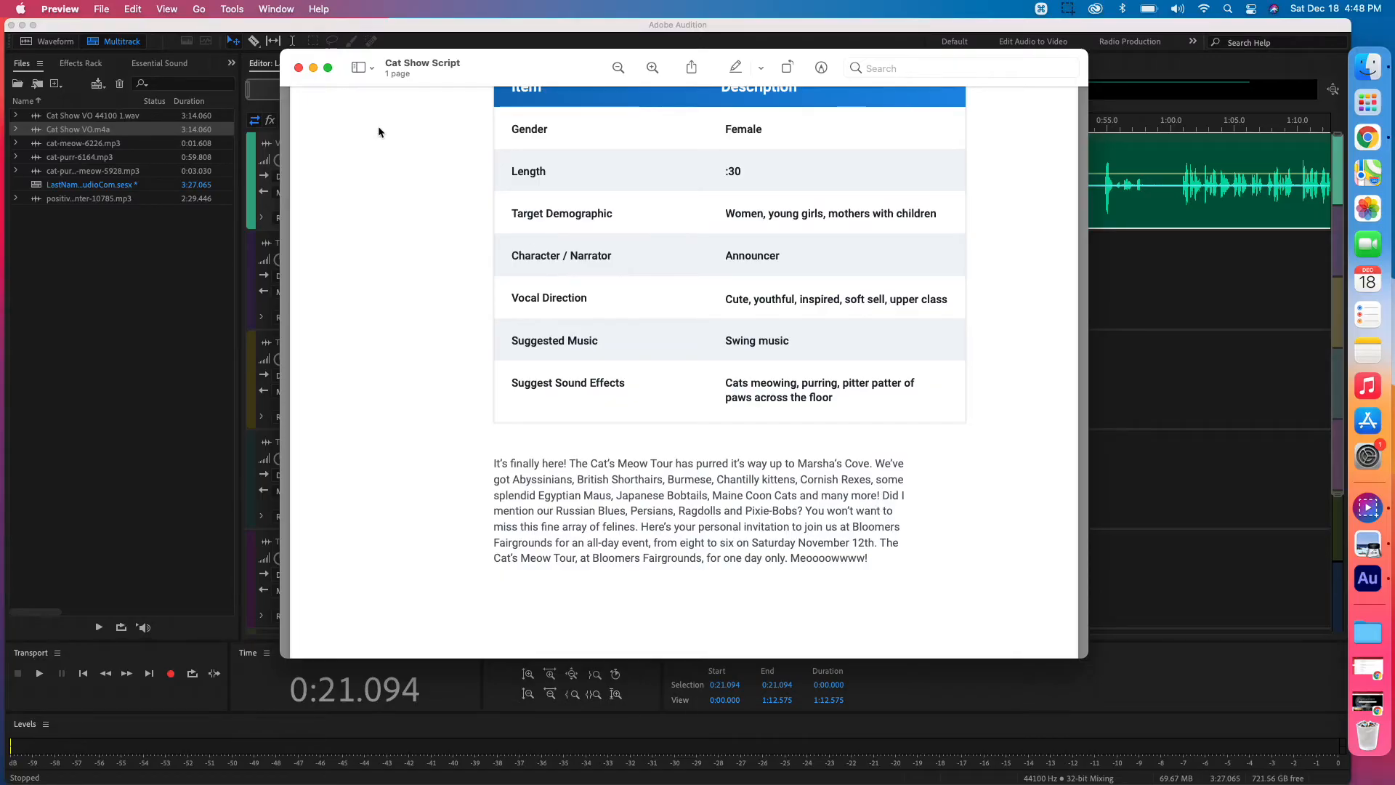
left_click(313, 68)
key("space")
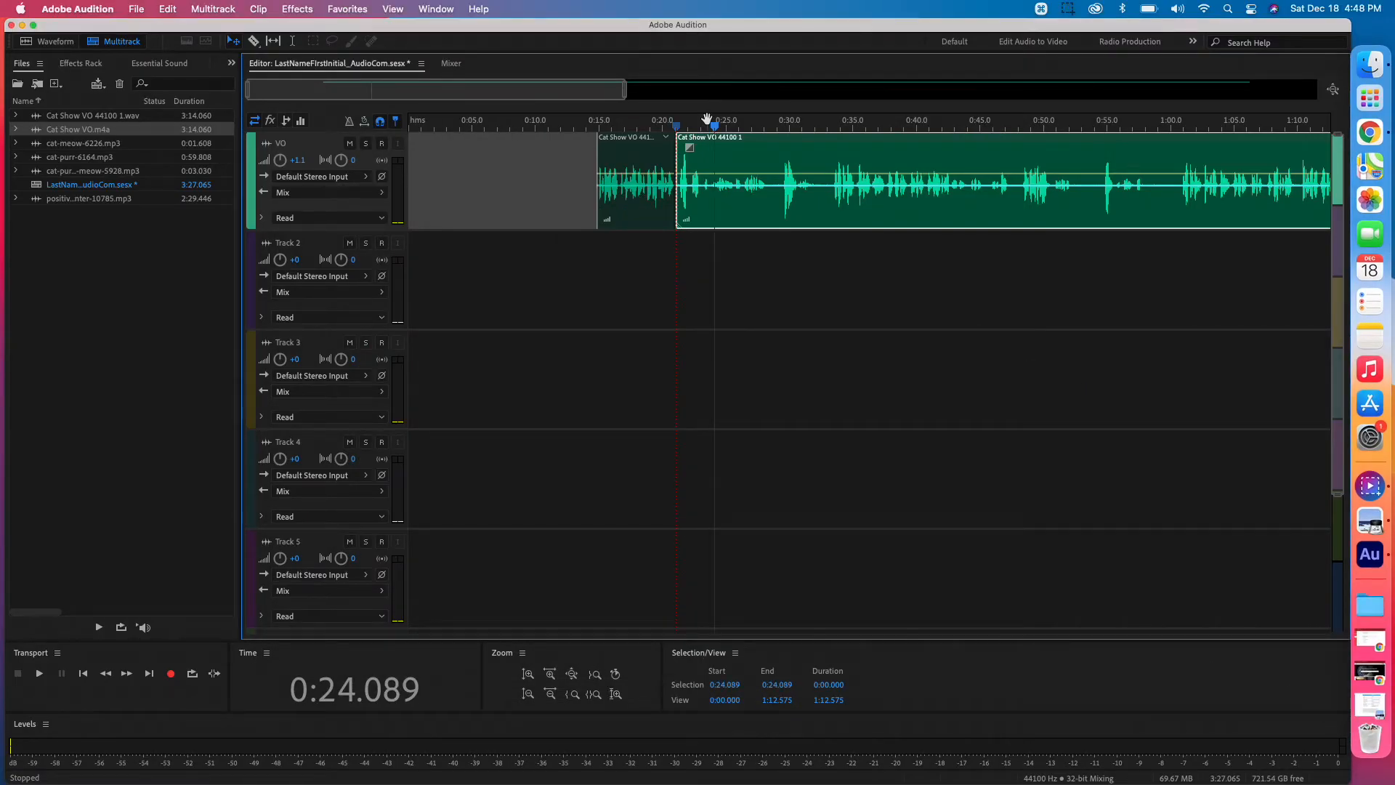
Step: Shuttle playback backward and forward between about 0:22 and 0:24.5 to review the voice-over after the cut
key("j")
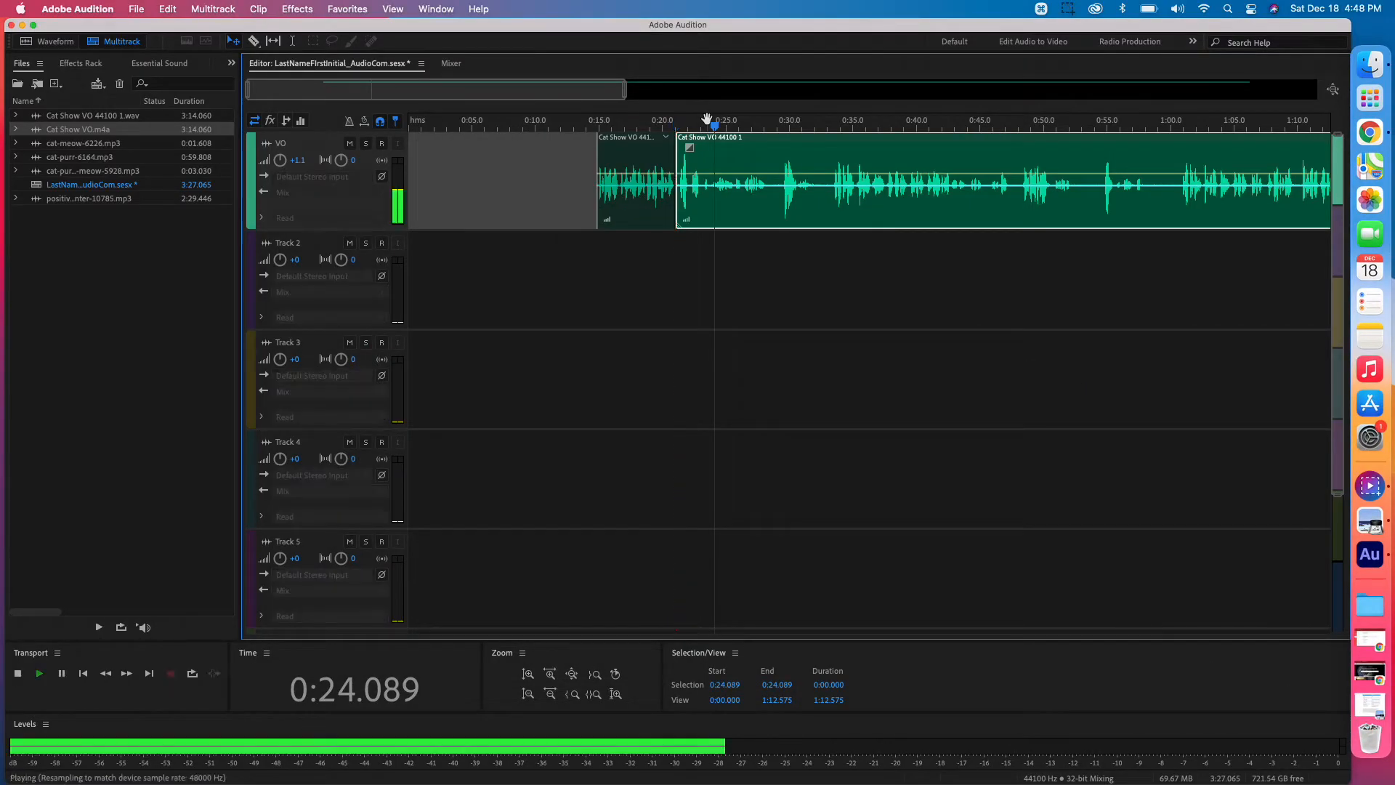
key("space")
key("k")
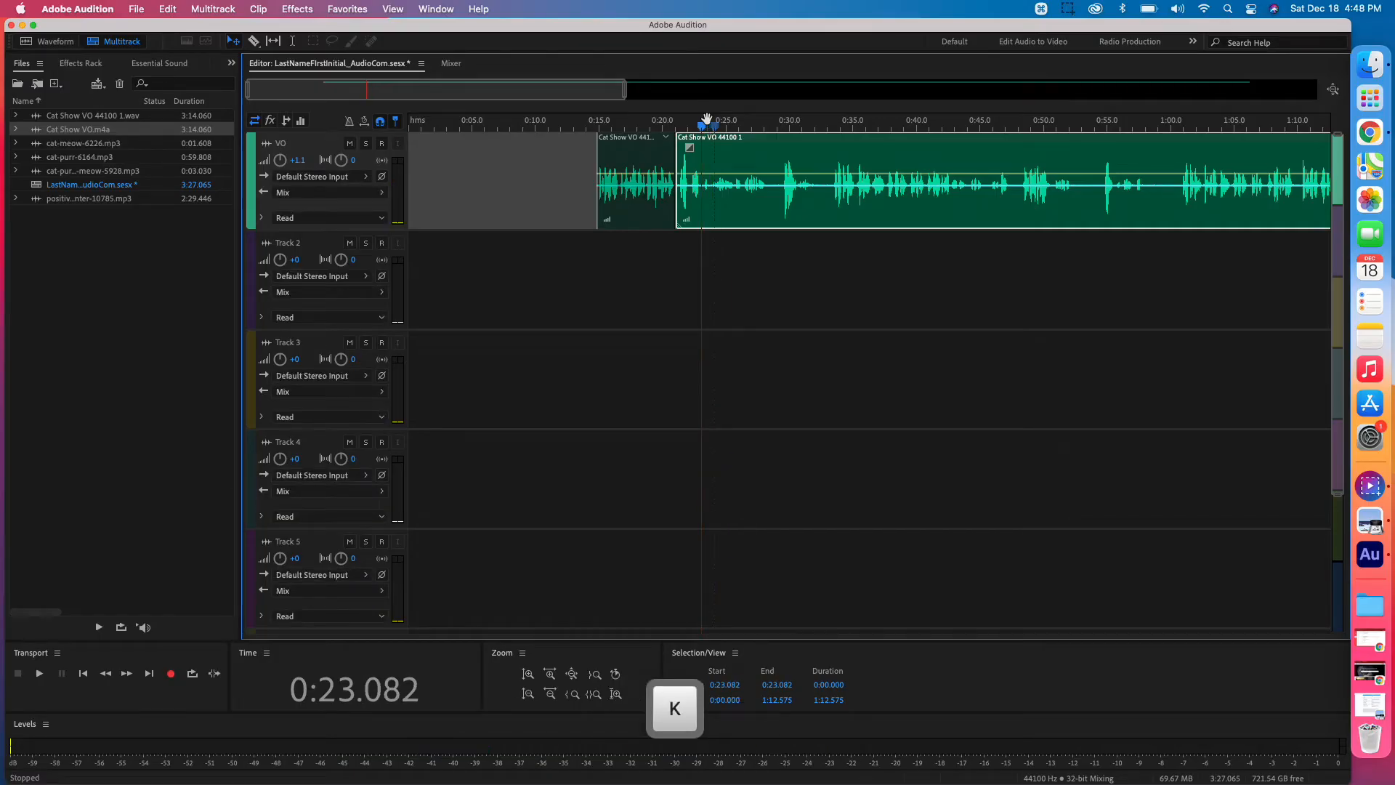
key("l")
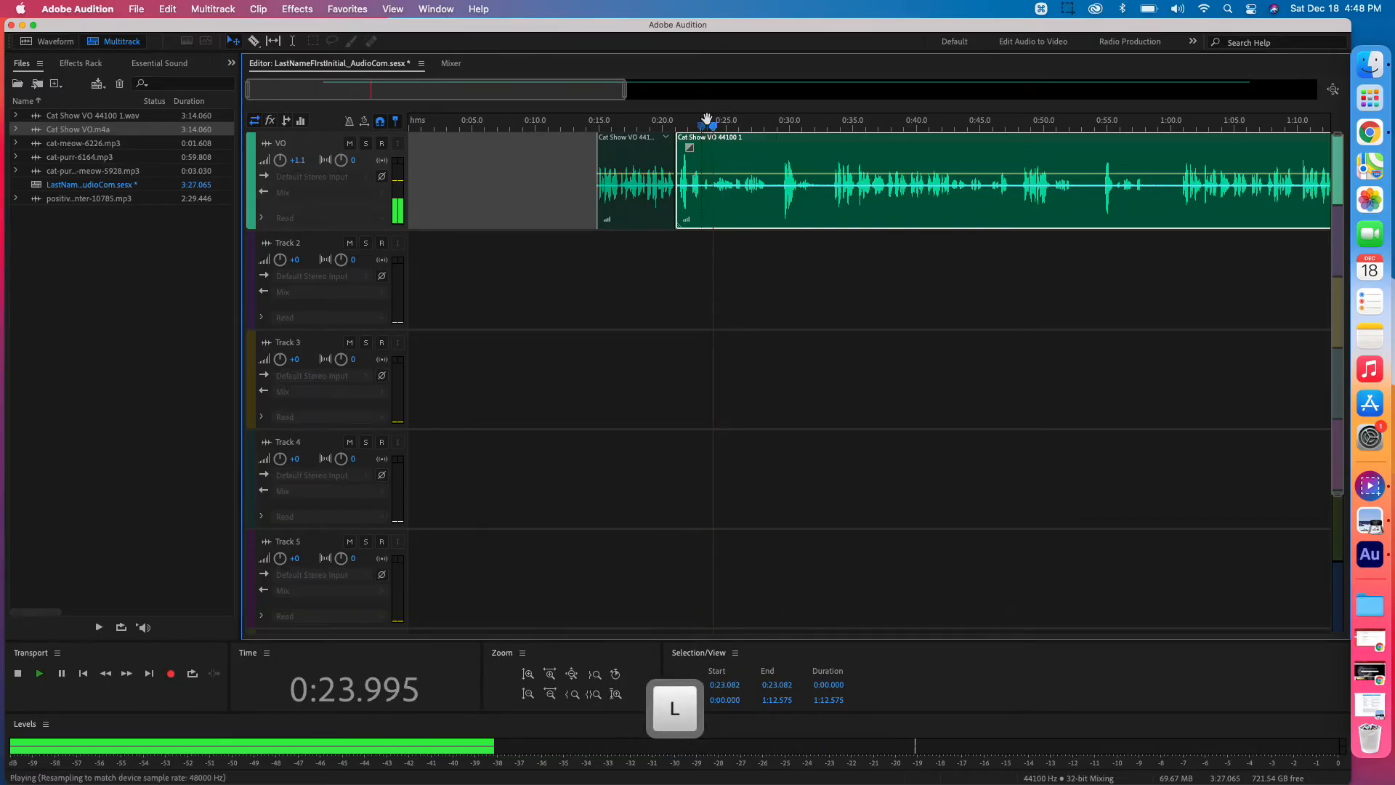
key("space")
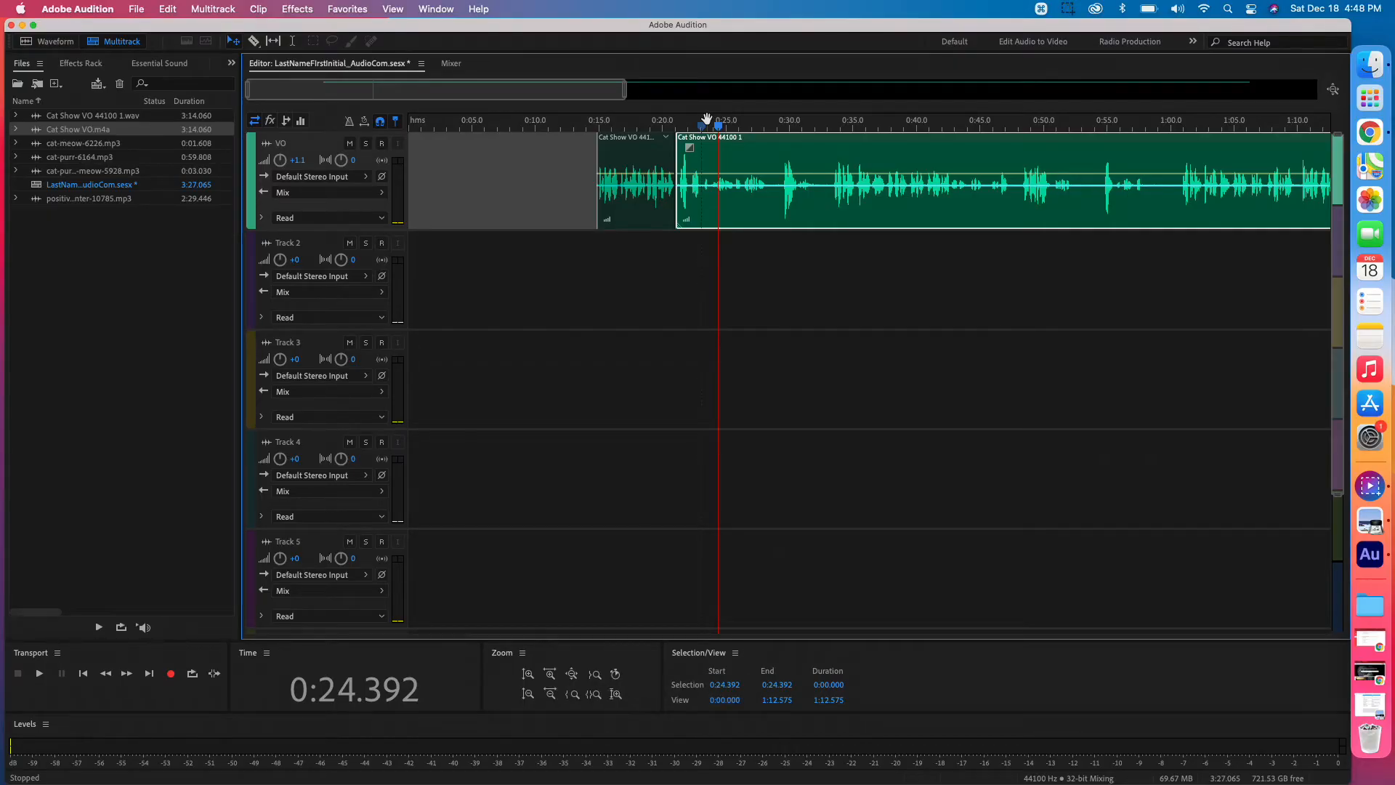
key("j")
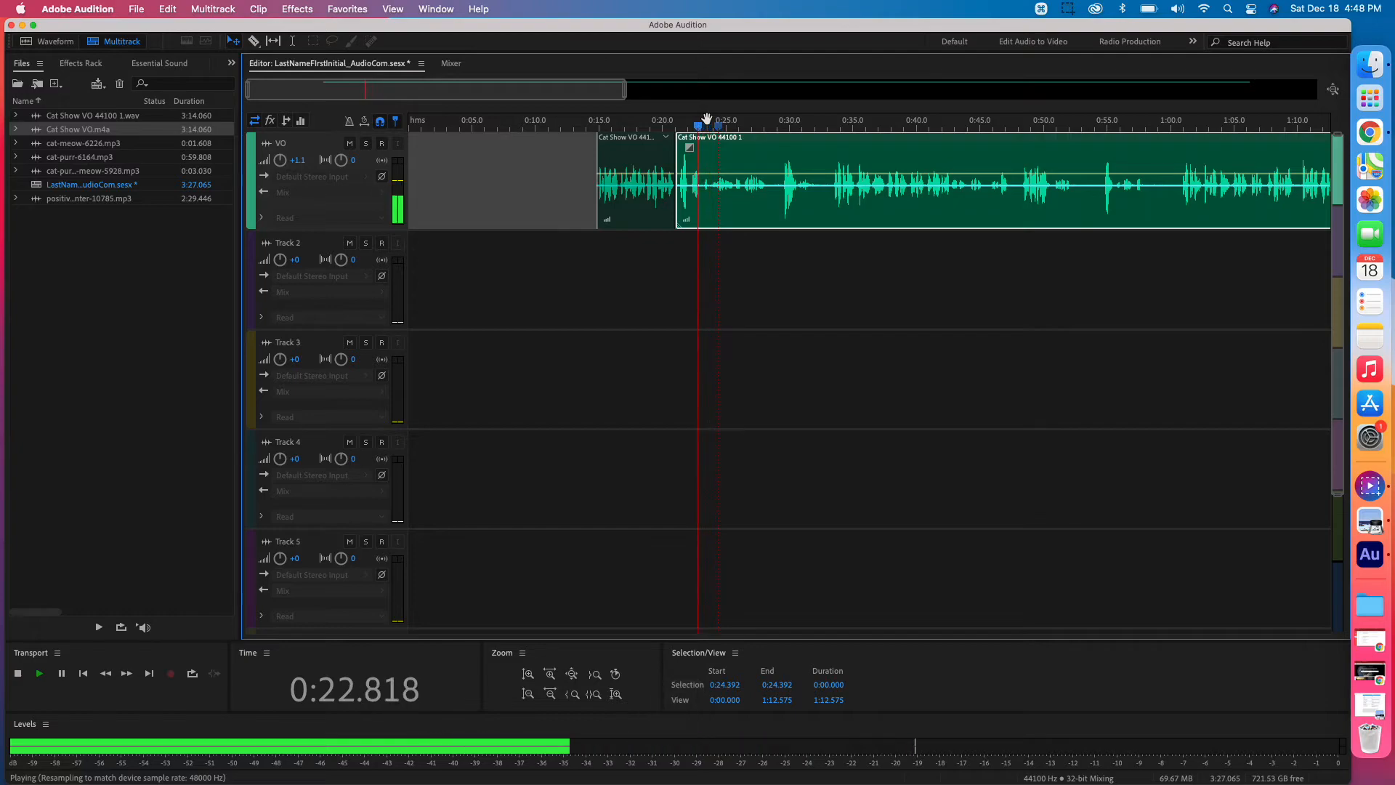
key("space")
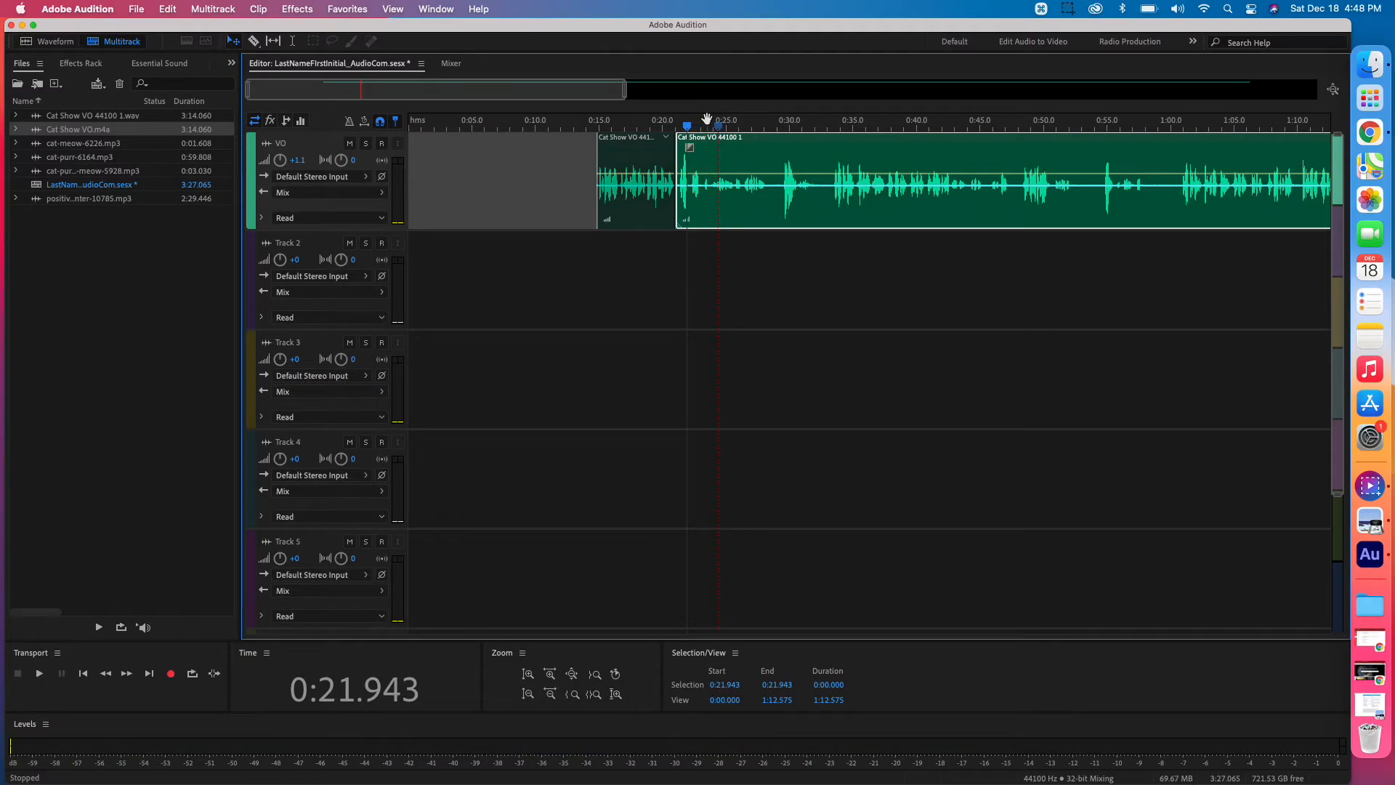
key("l")
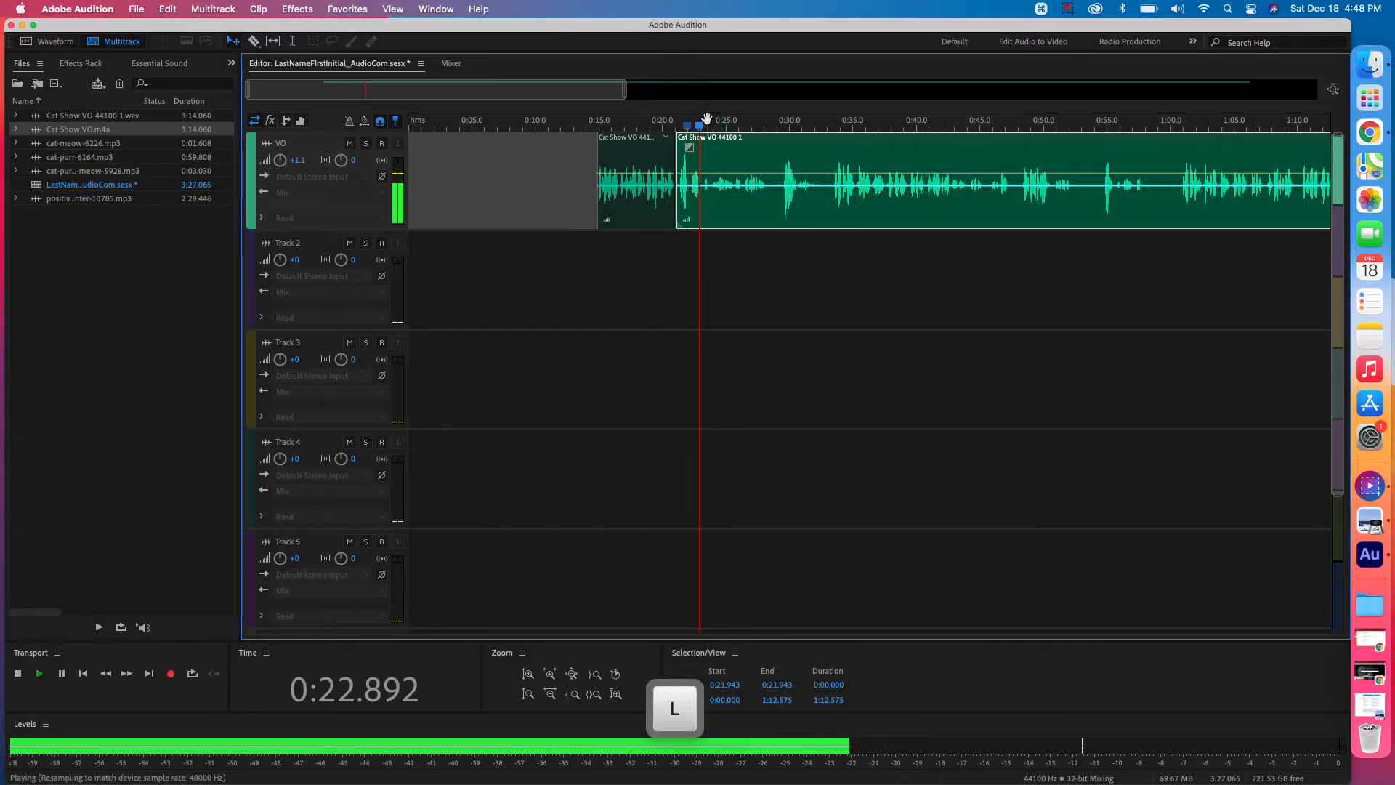
key("space")
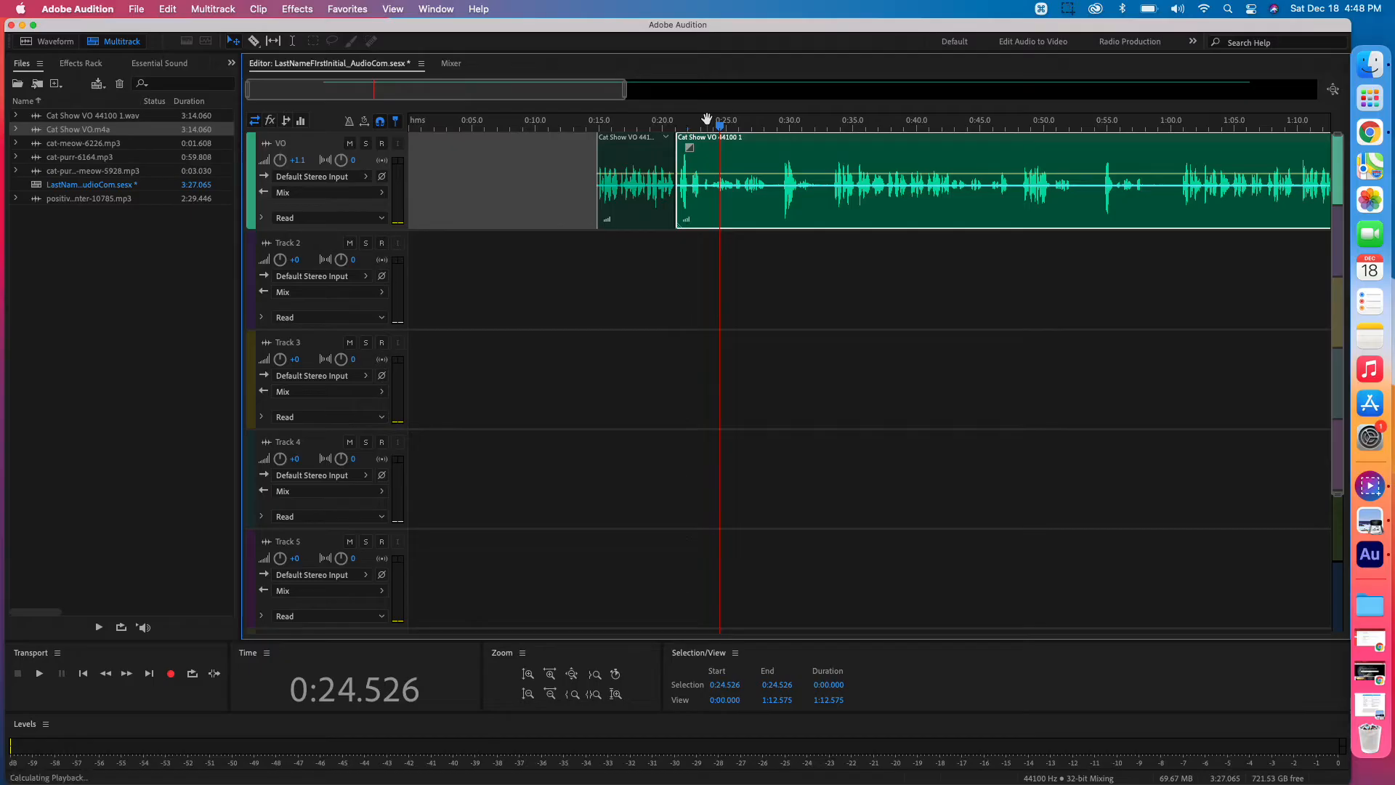
Step: Play the voice-over from 0:24.526 to about 1:03, speeding up playback, to locate the next usable take
key("space")
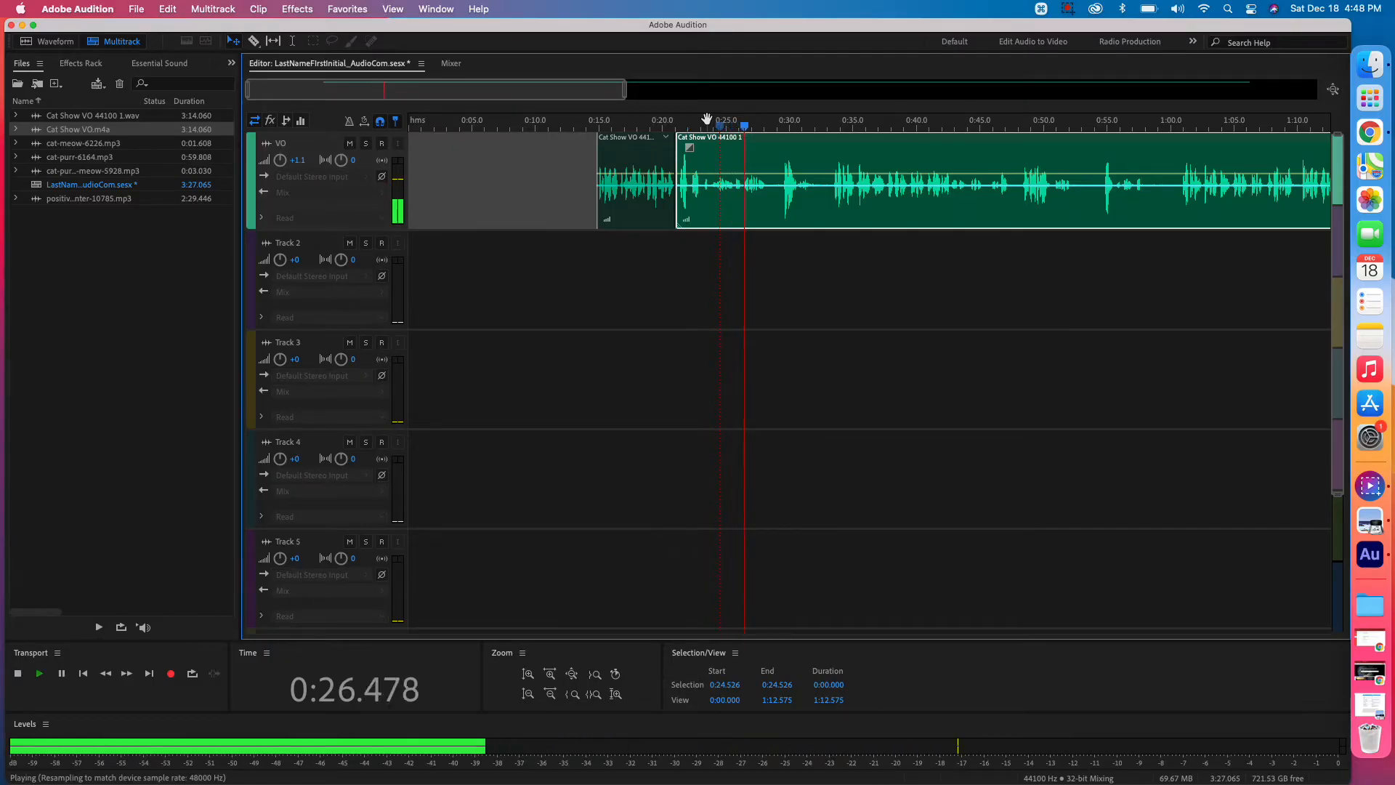
key("l")
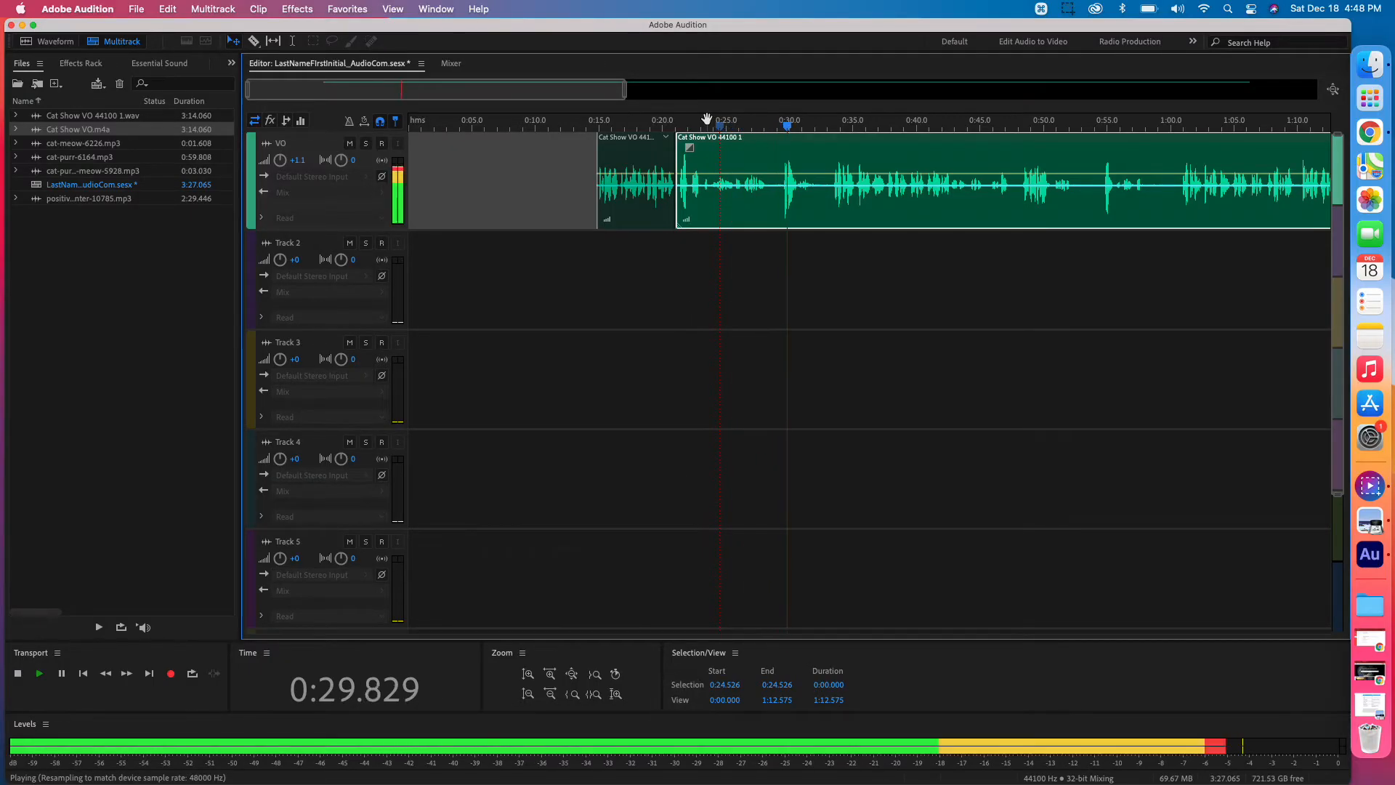
key("space")
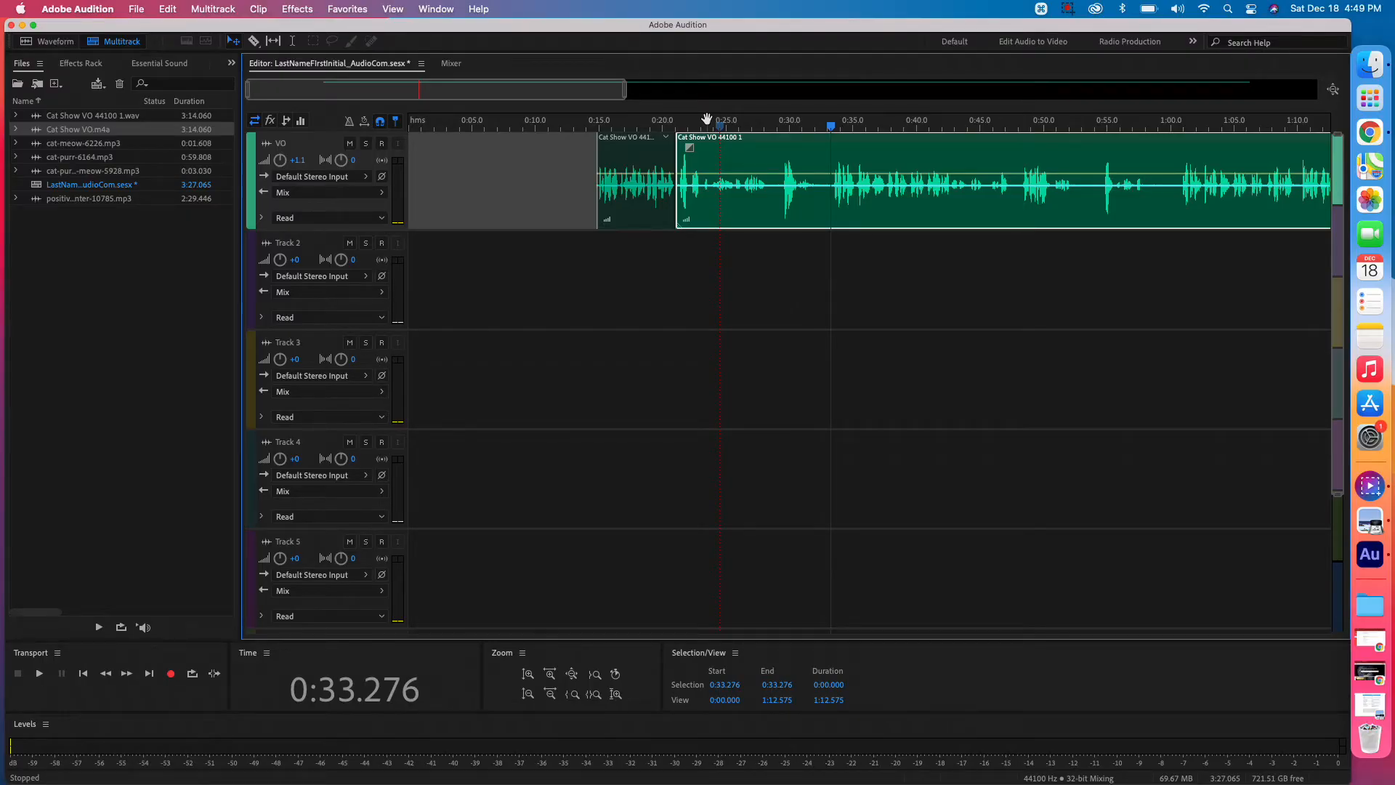
key("space")
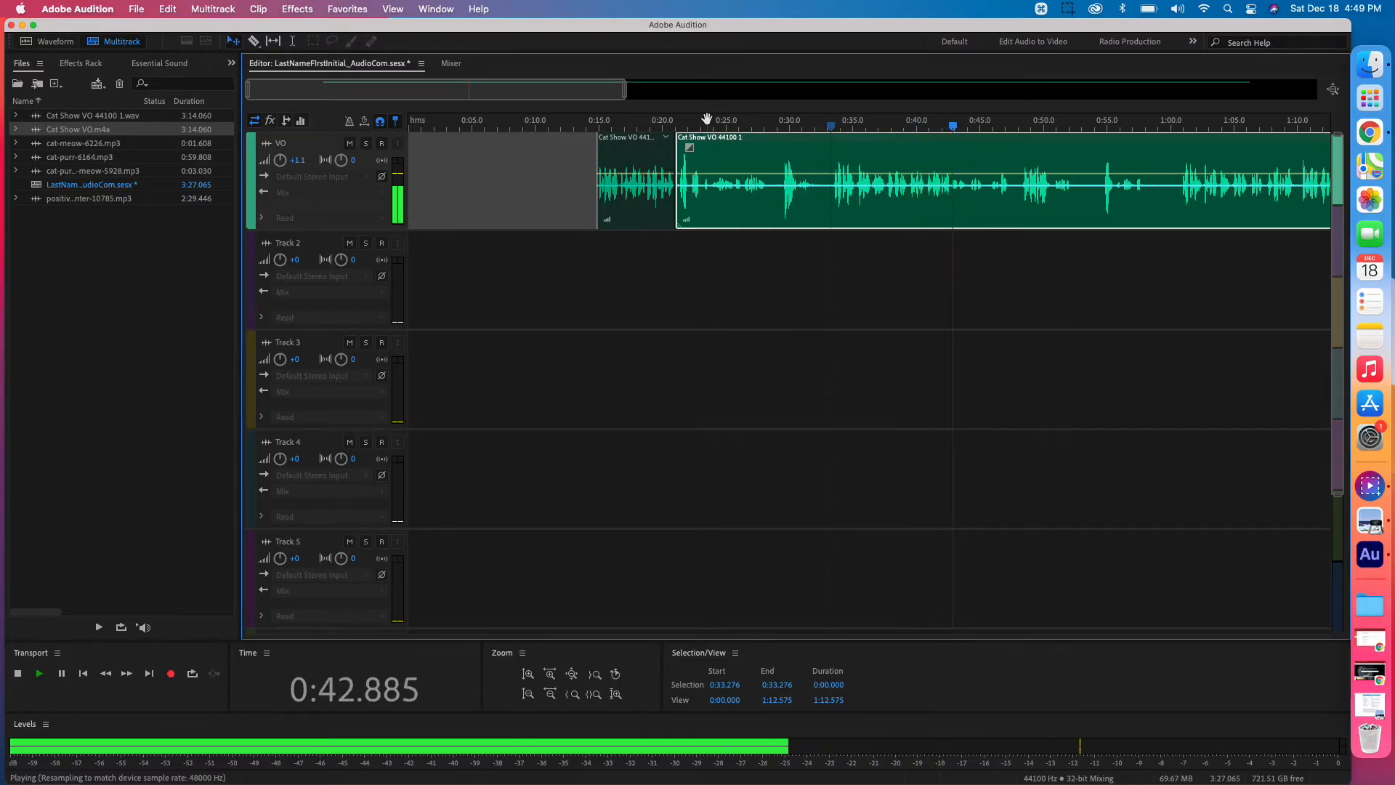
key("l")
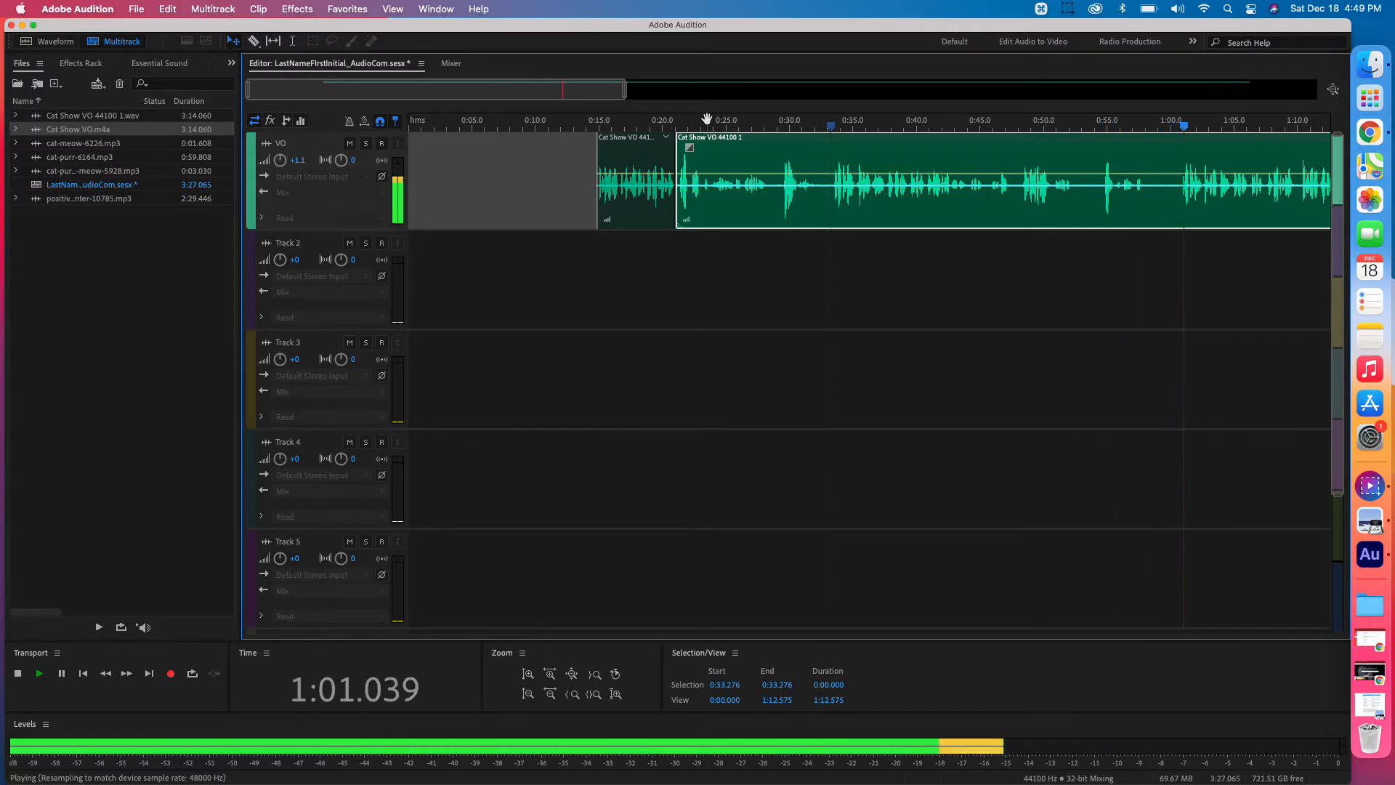
key("space")
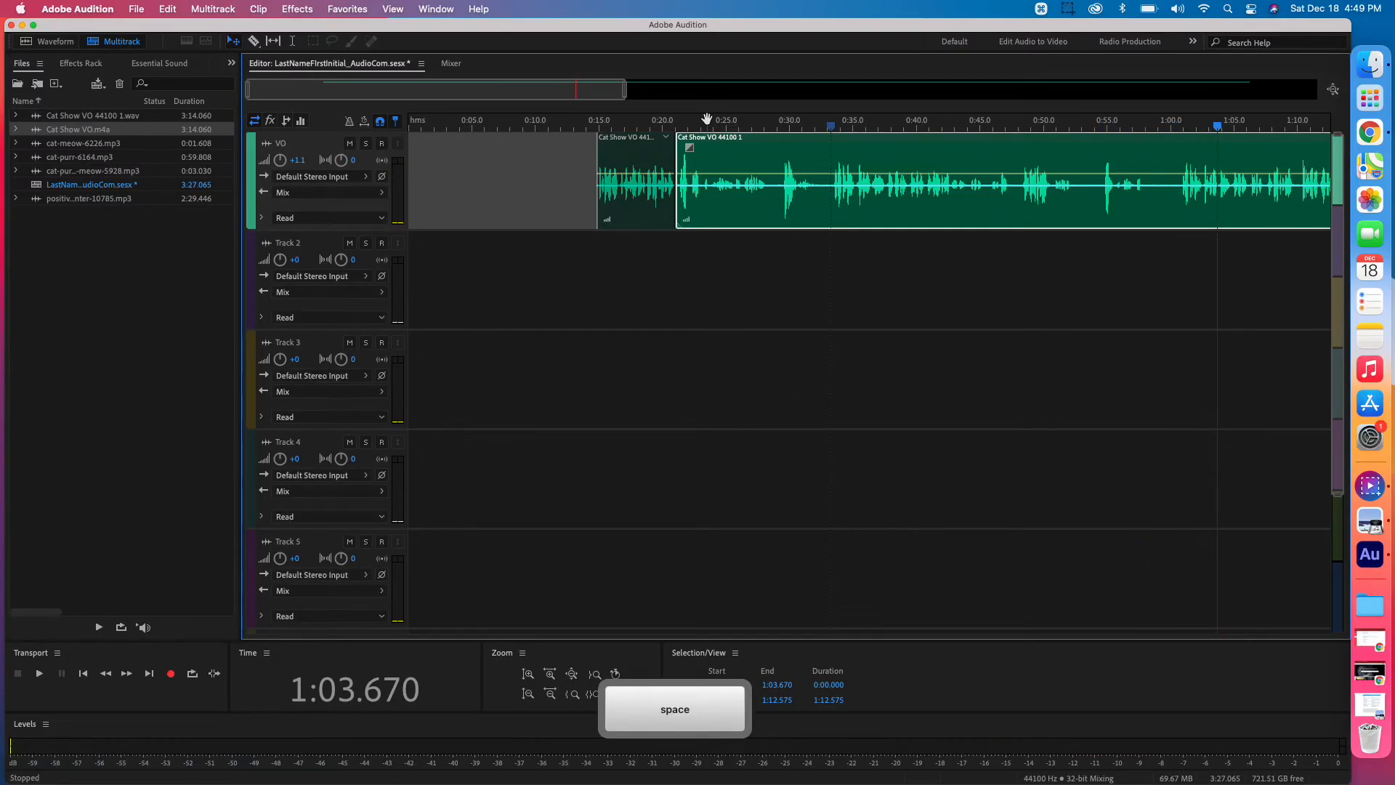
Step: Play back in reverse to 1:00.518, split the voice-over clip there, and delete the rejected segment between 0:21 and the cut
key("j")
key("j")
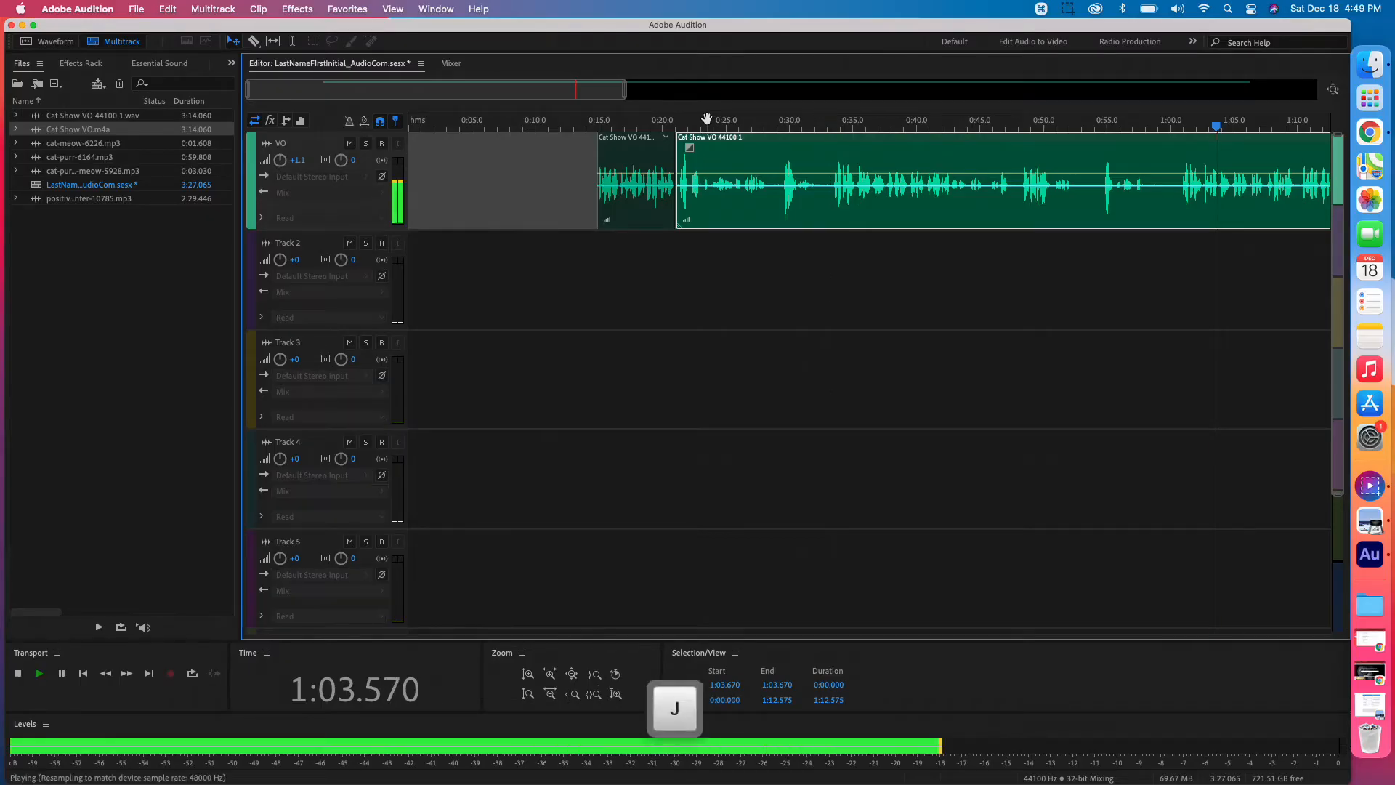
key("space")
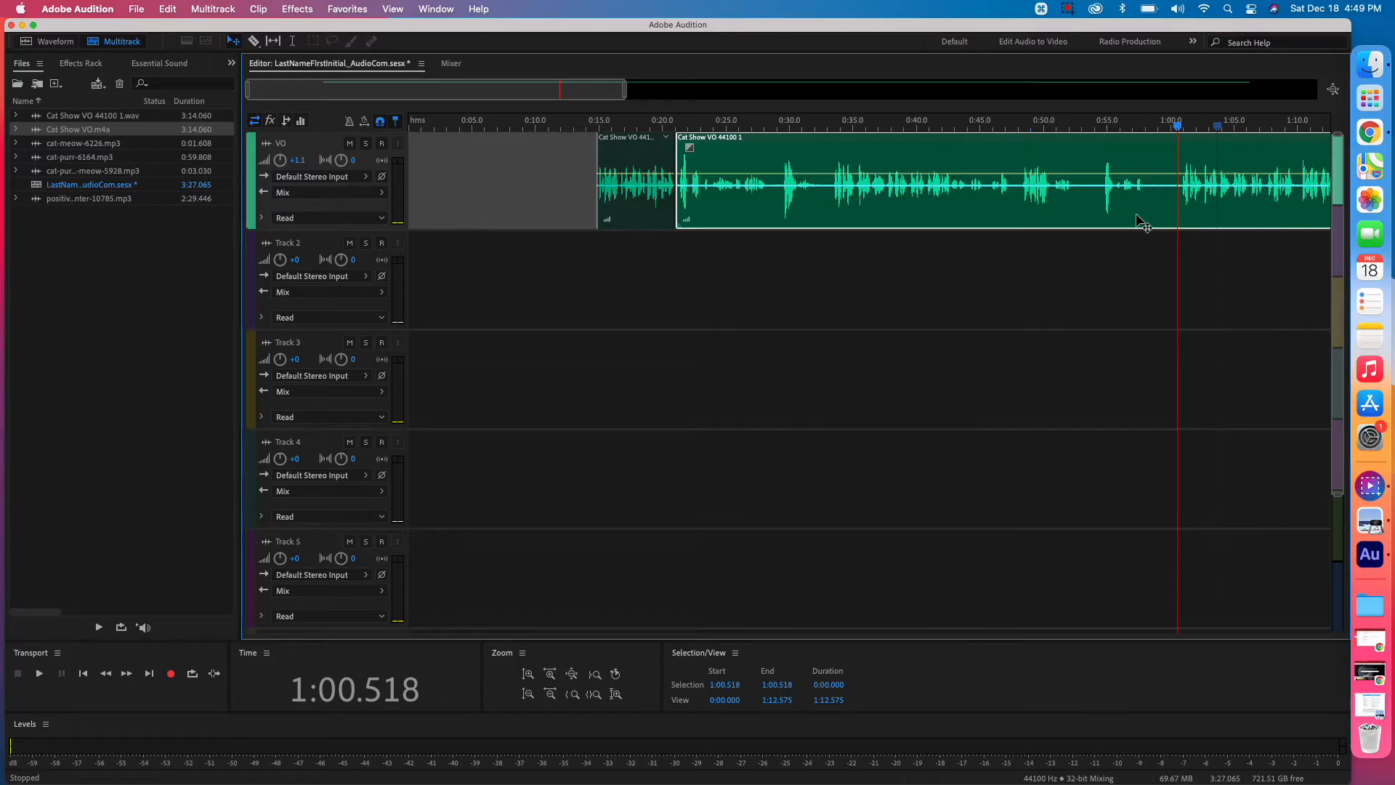
key("shift+k")
key("super")
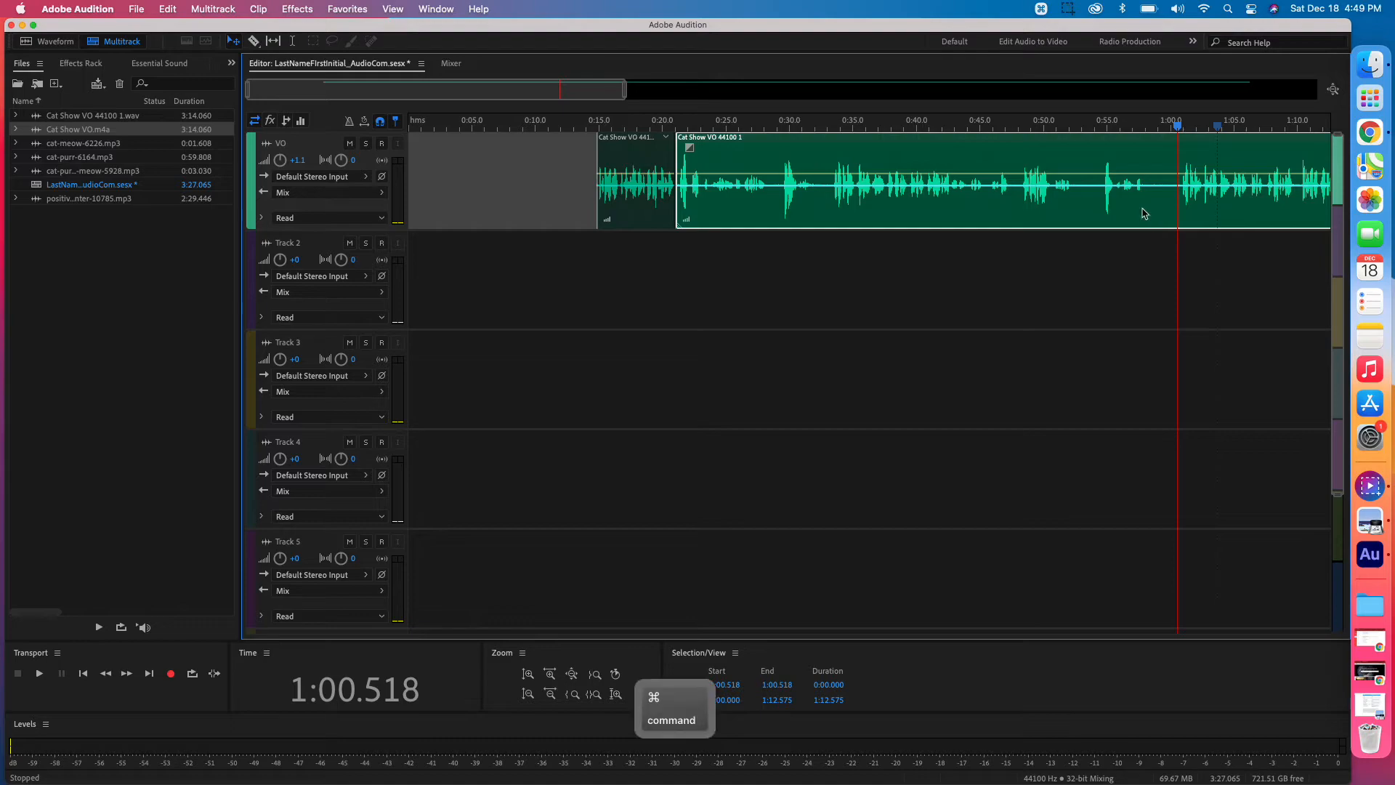
key("super+k")
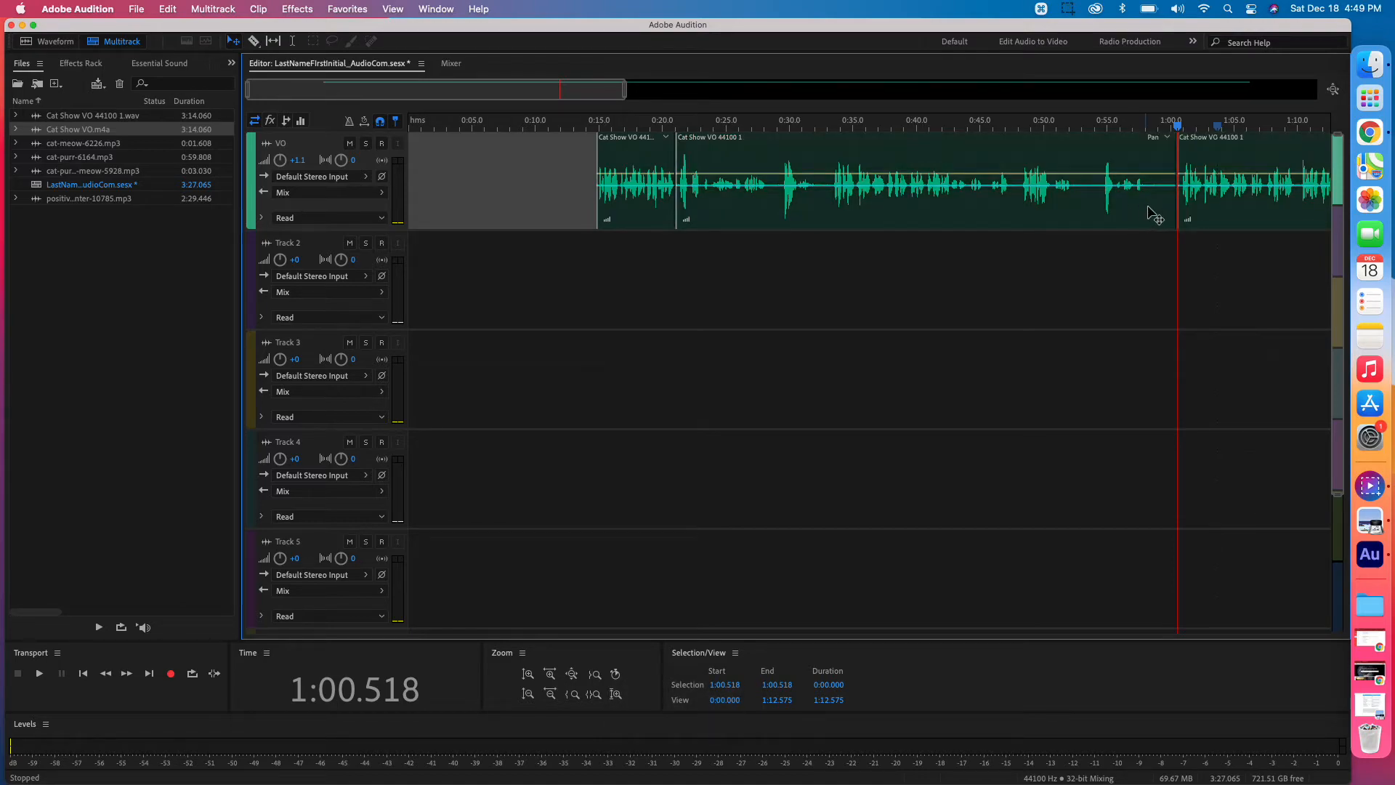
left_click(1146, 218)
key("Delete")
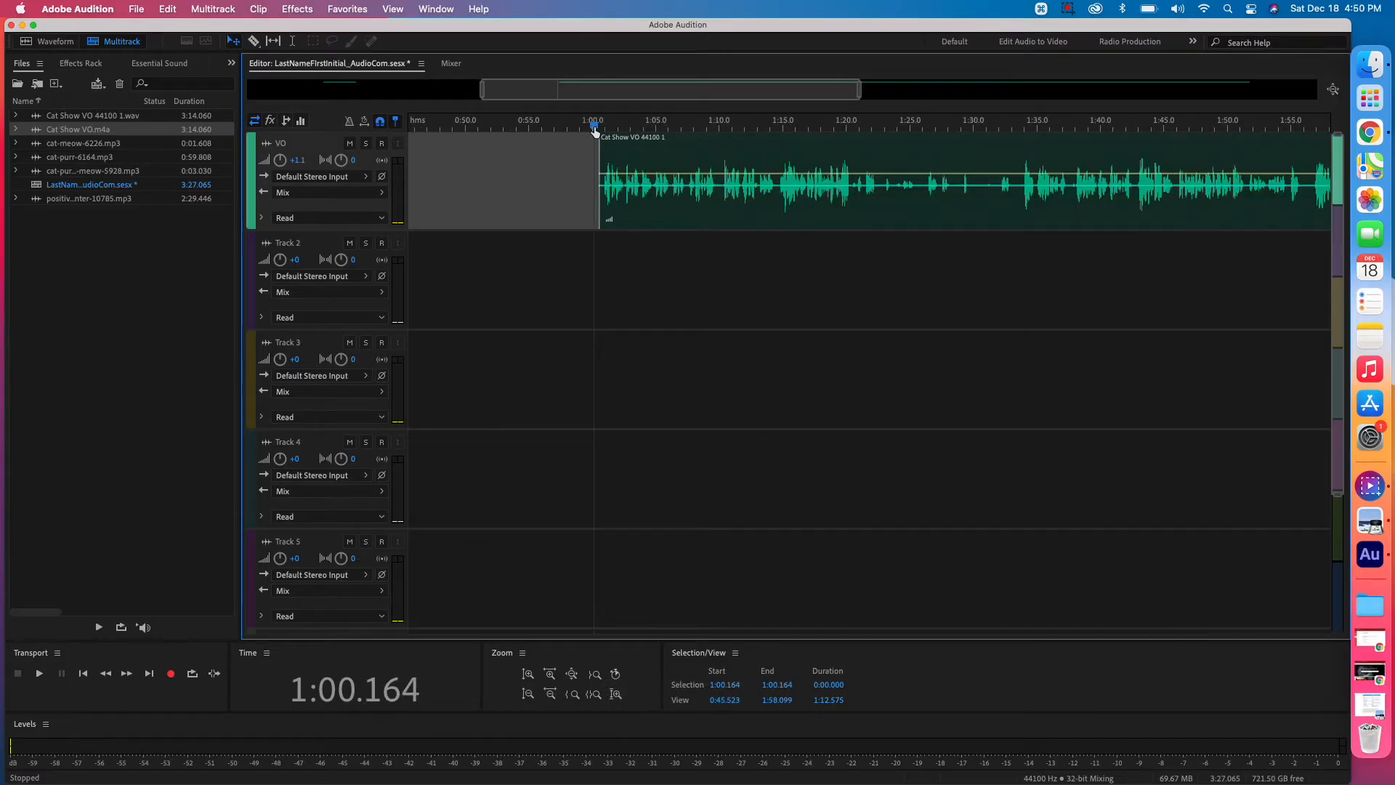
Step: Play the voice-over from 1:00.164 to find the end of the good take and split the clip at 1:14.462
key("space")
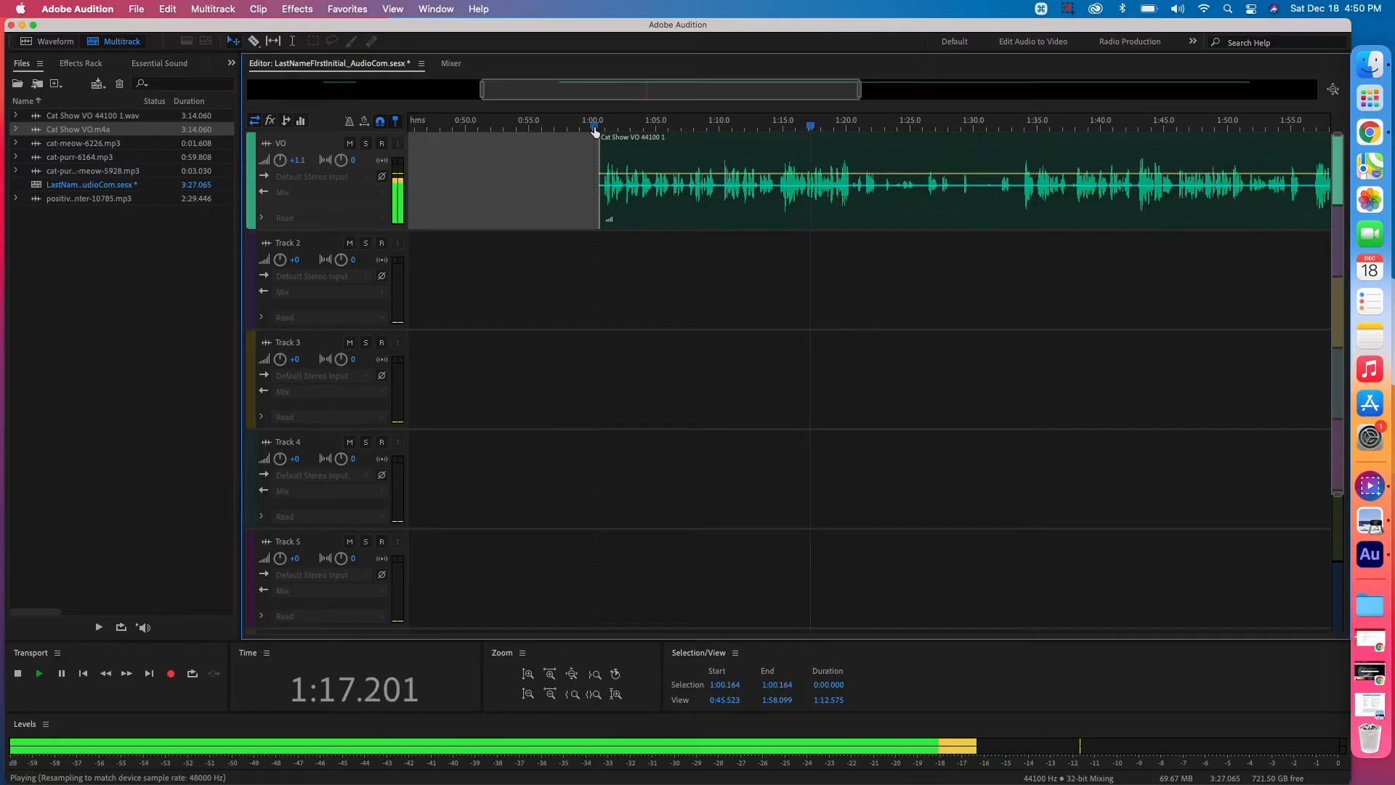
key("space")
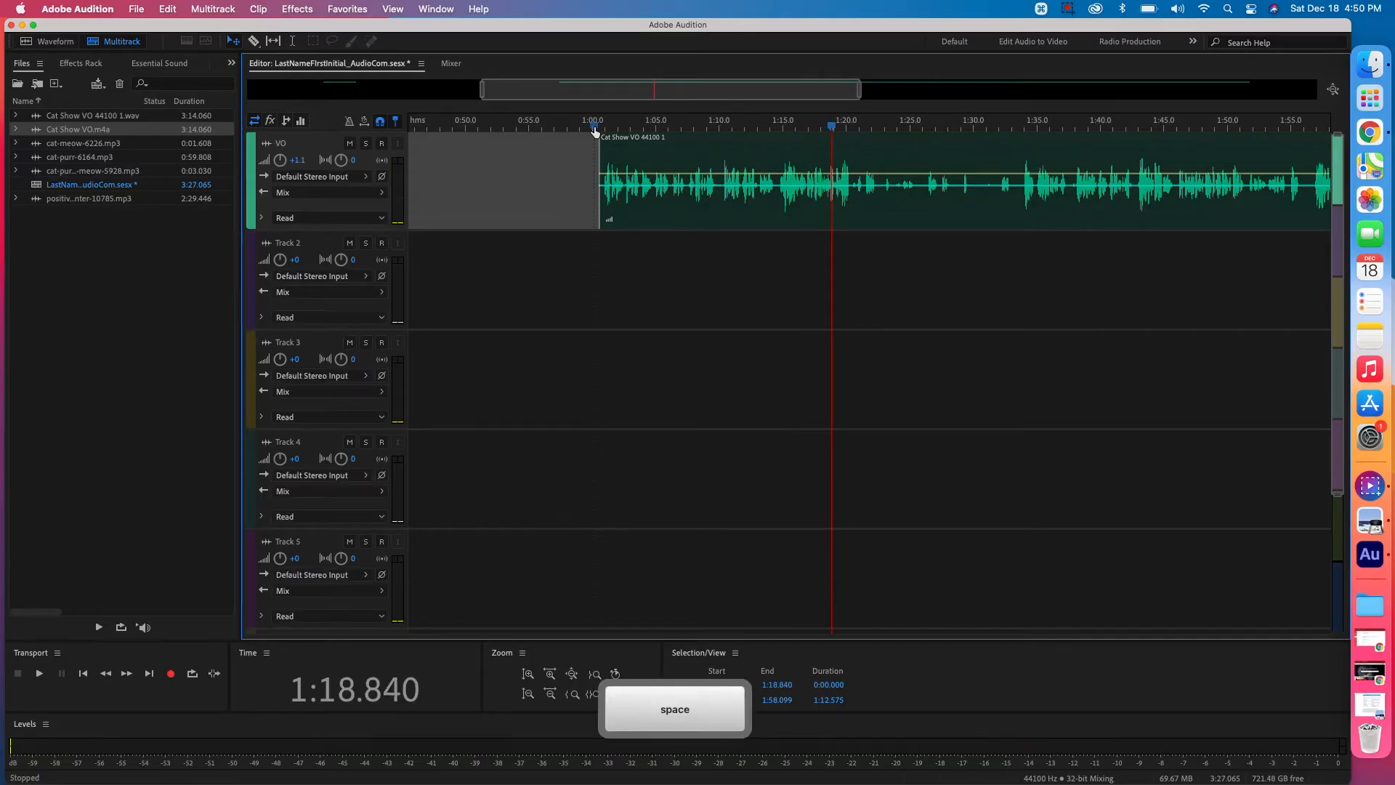
left_click(779, 123)
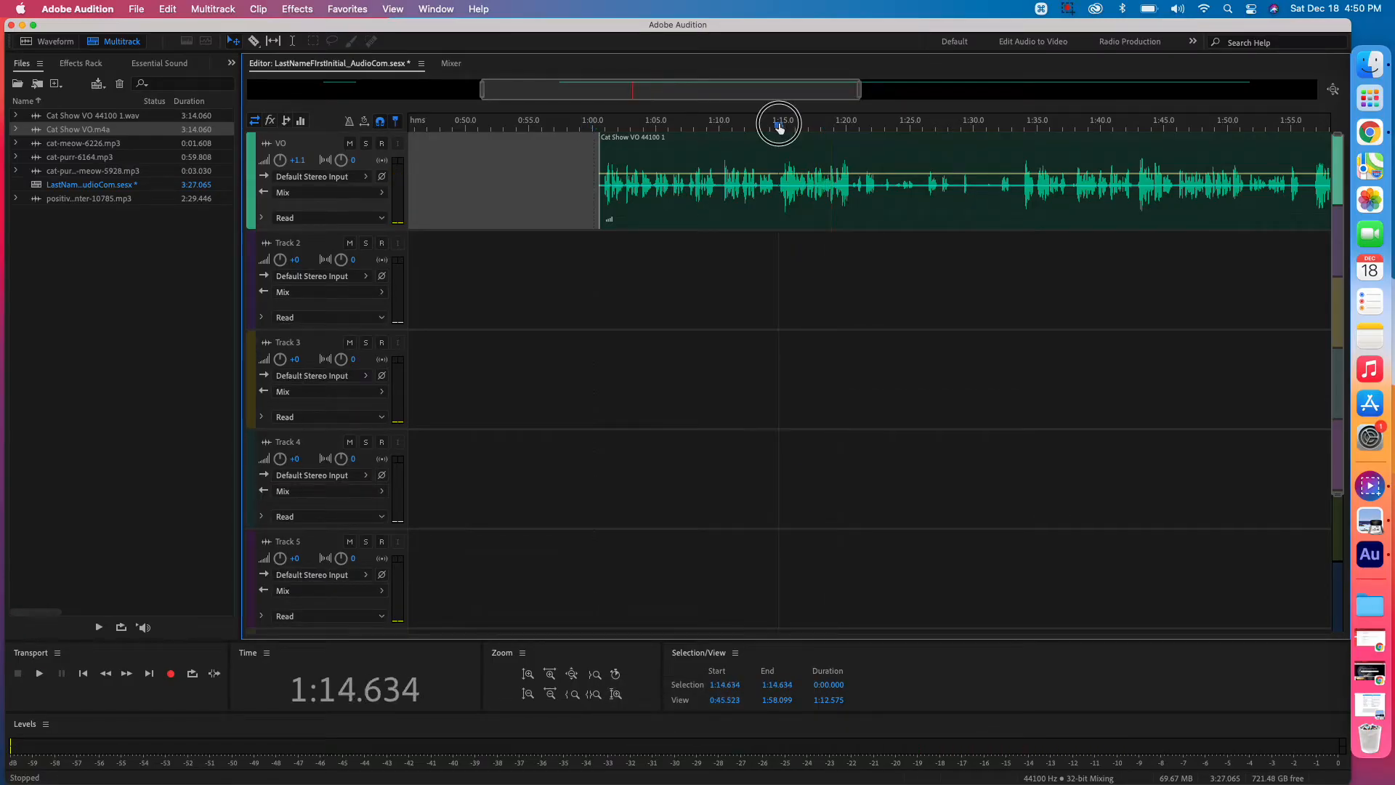
left_click_drag(779, 122, 775, 122)
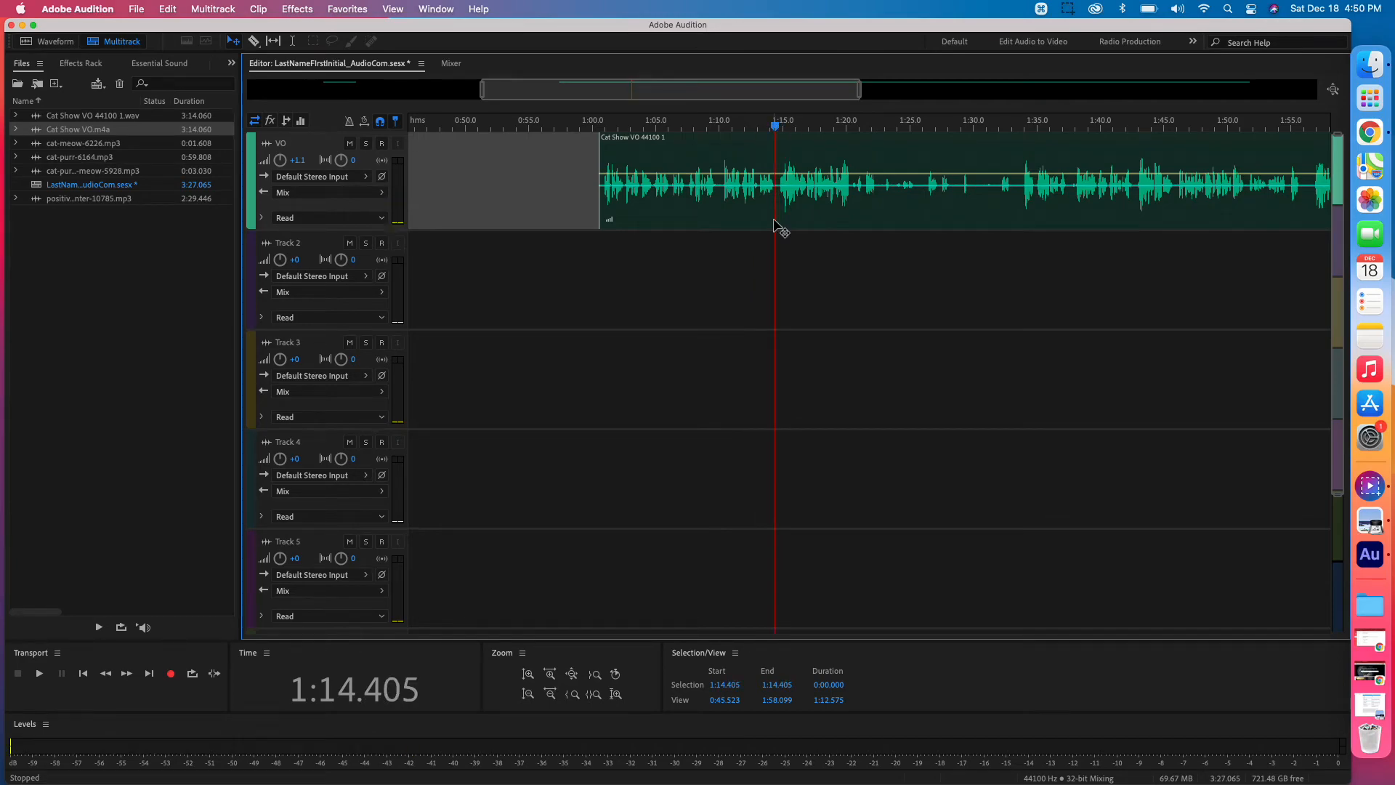
left_click(778, 128)
left_click_drag(778, 128, 779, 128)
left_click(755, 159)
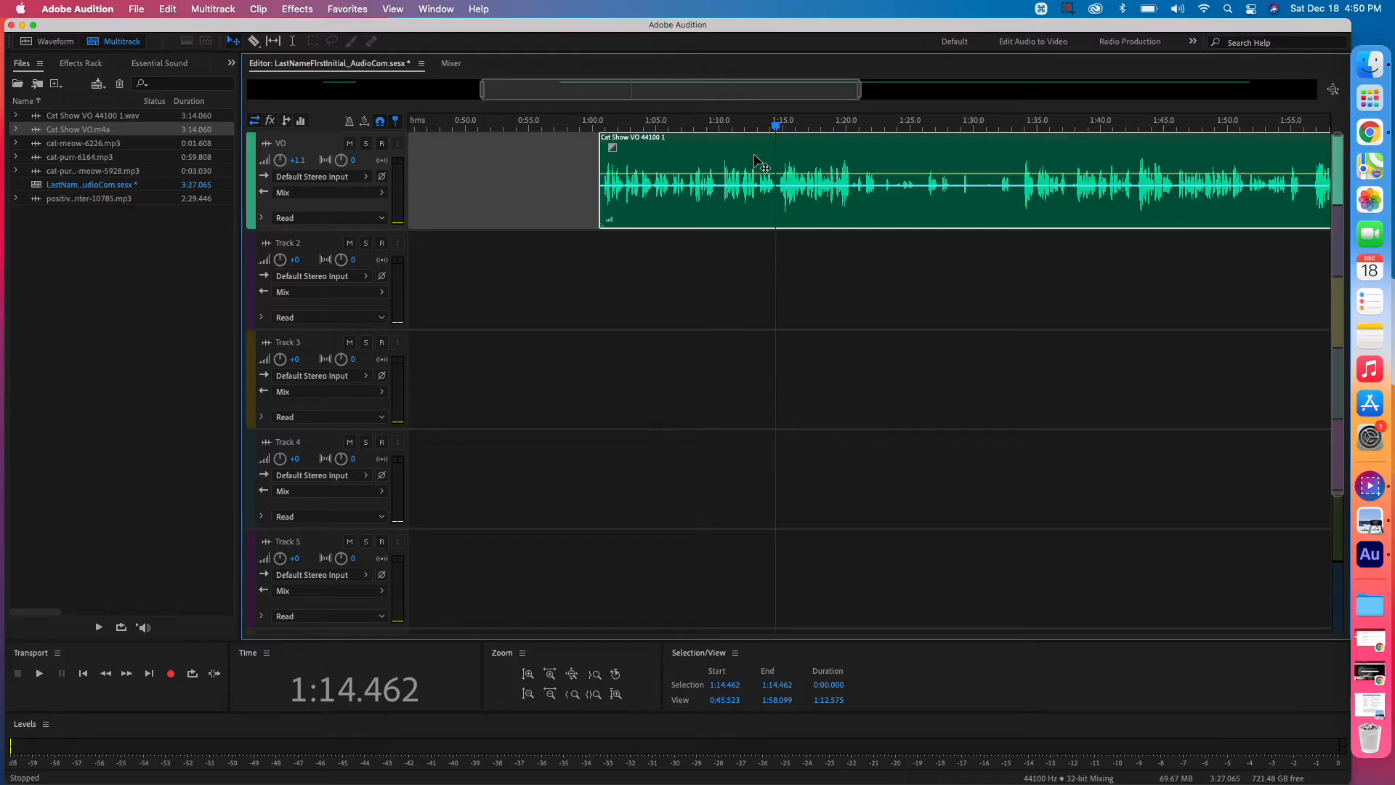
key("super+k")
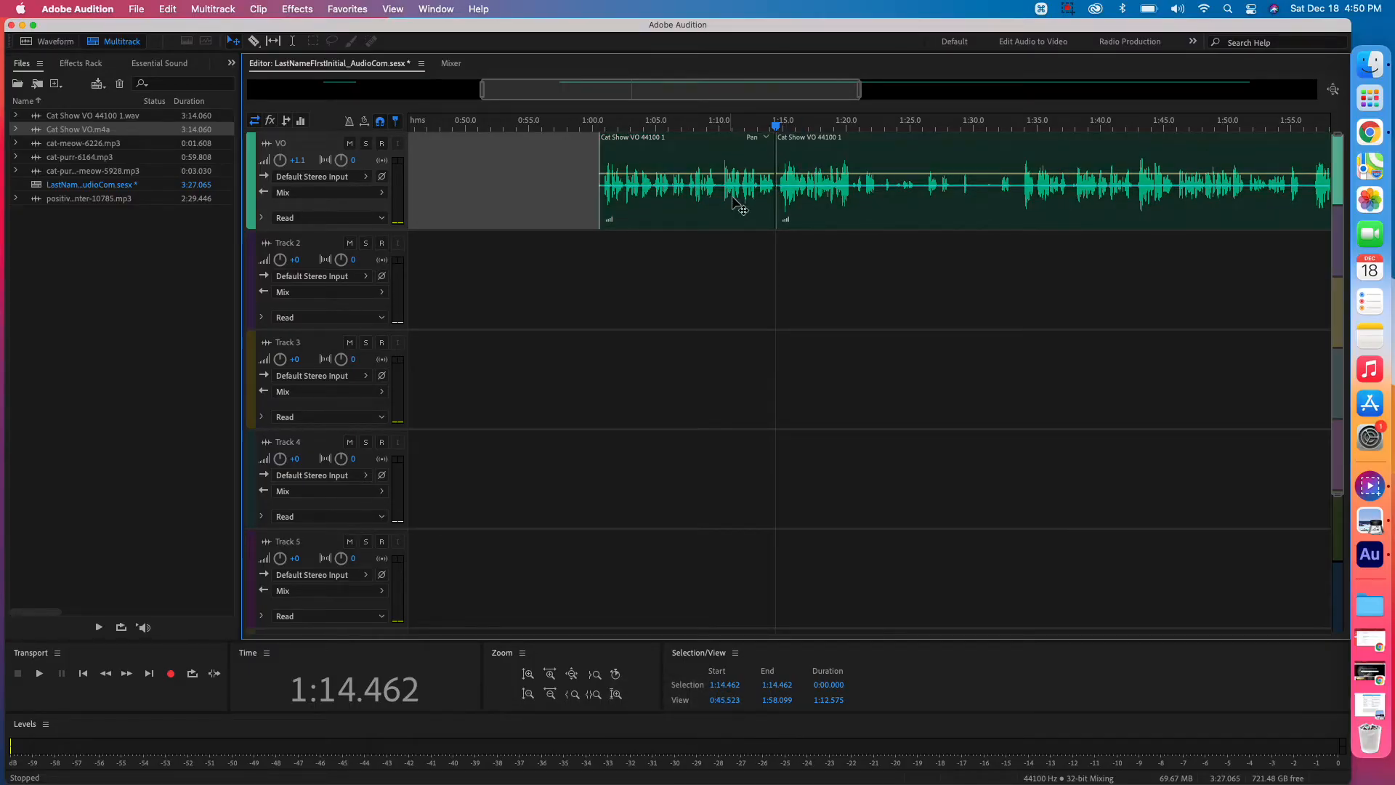
Step: Play the voice-over from 1:14.462 to about 1:43 at increased speed, and check the Cat Show Script in Preview
left_click(811, 154)
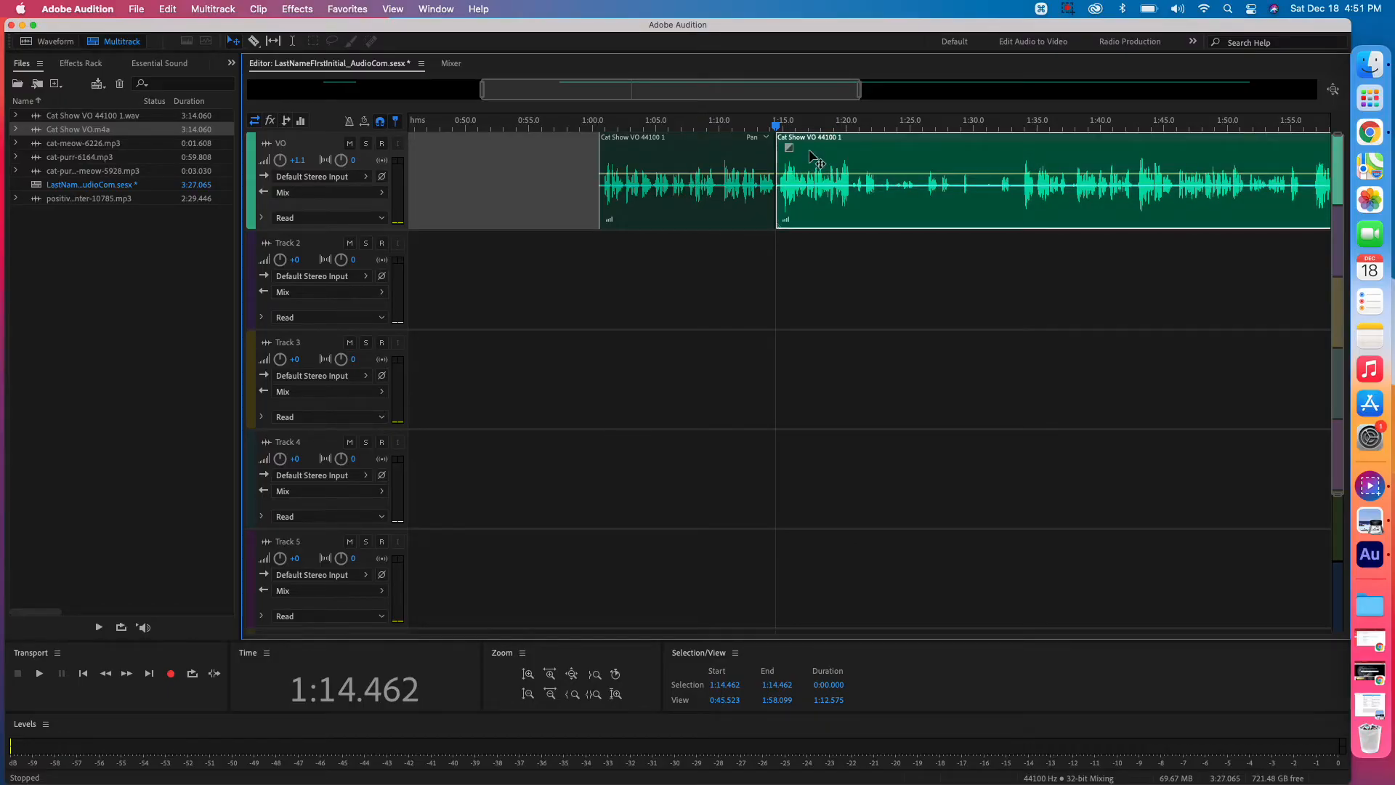
key("space")
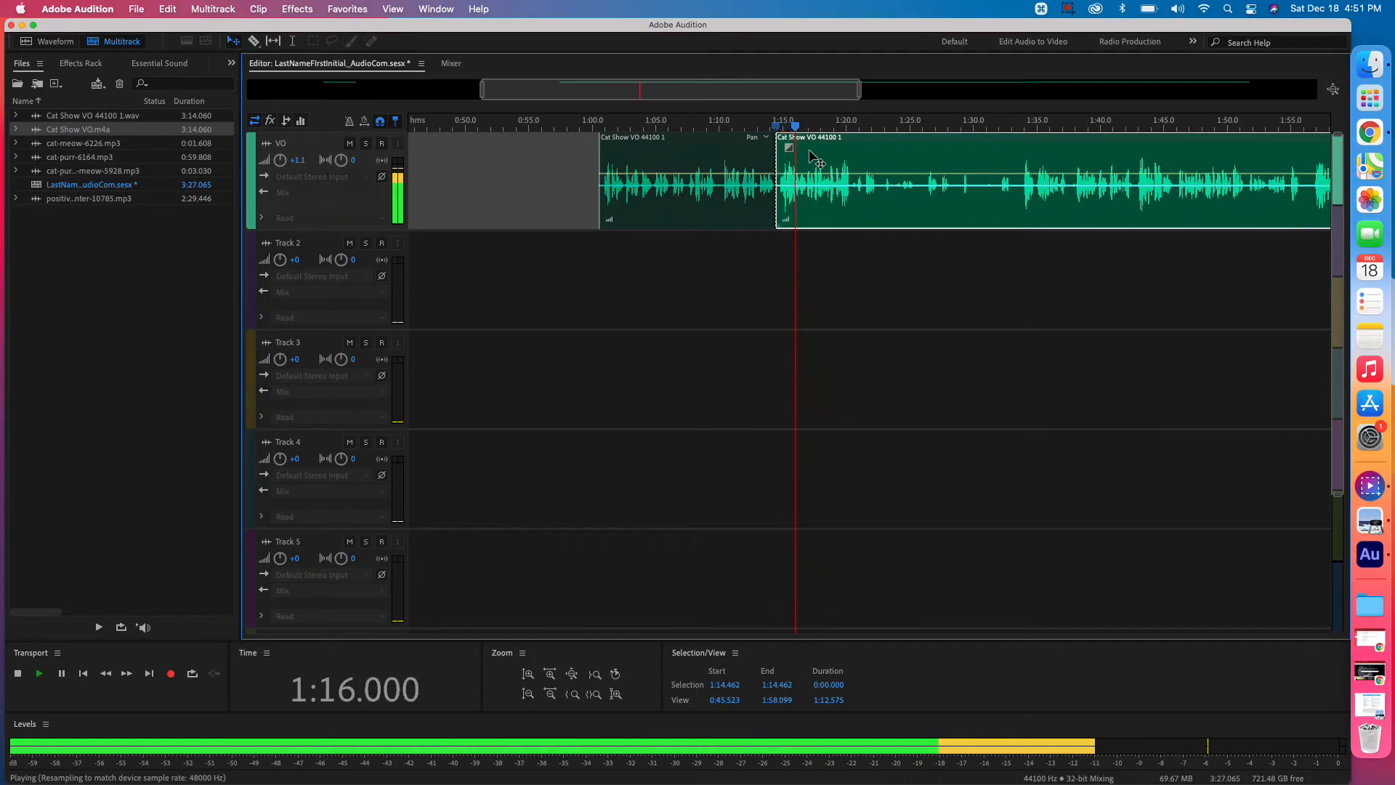
key("l")
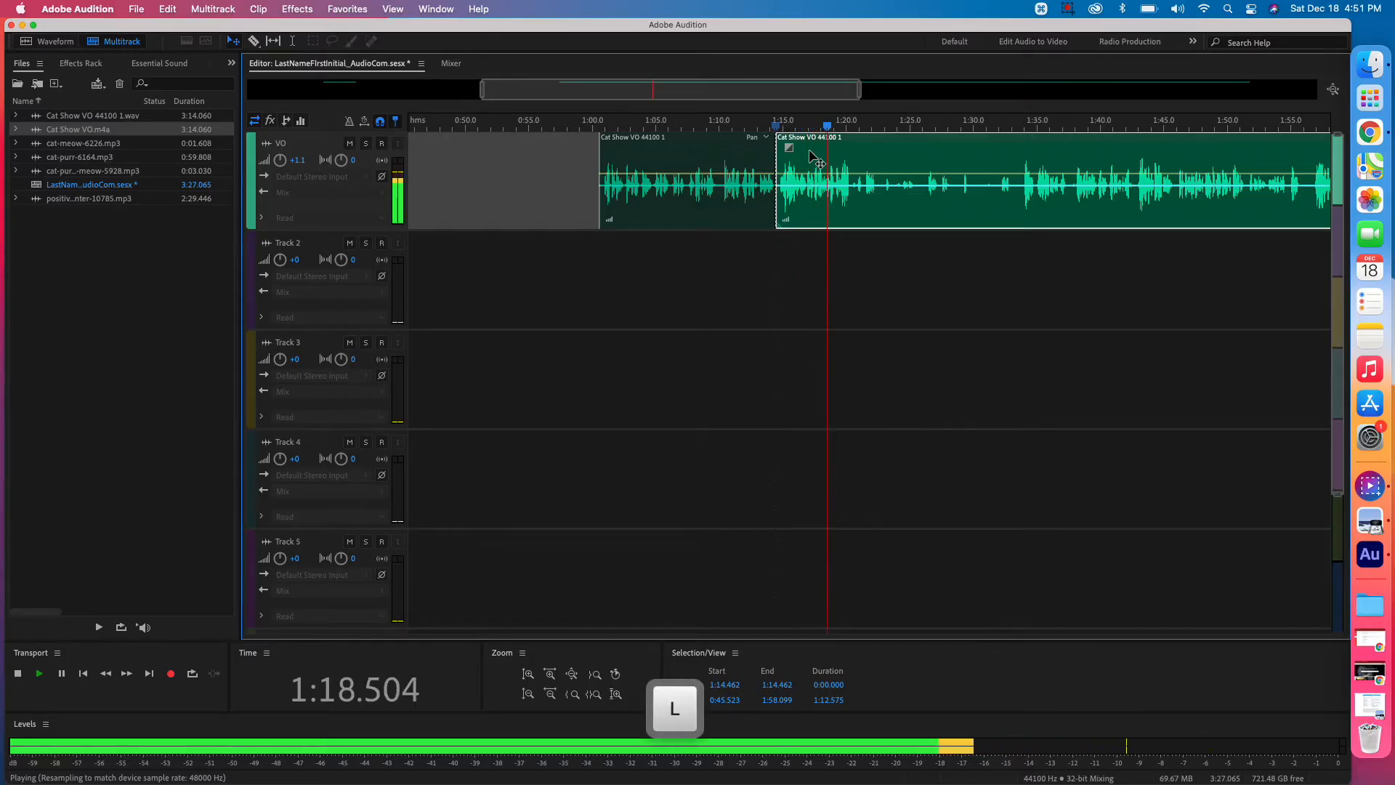
key("space")
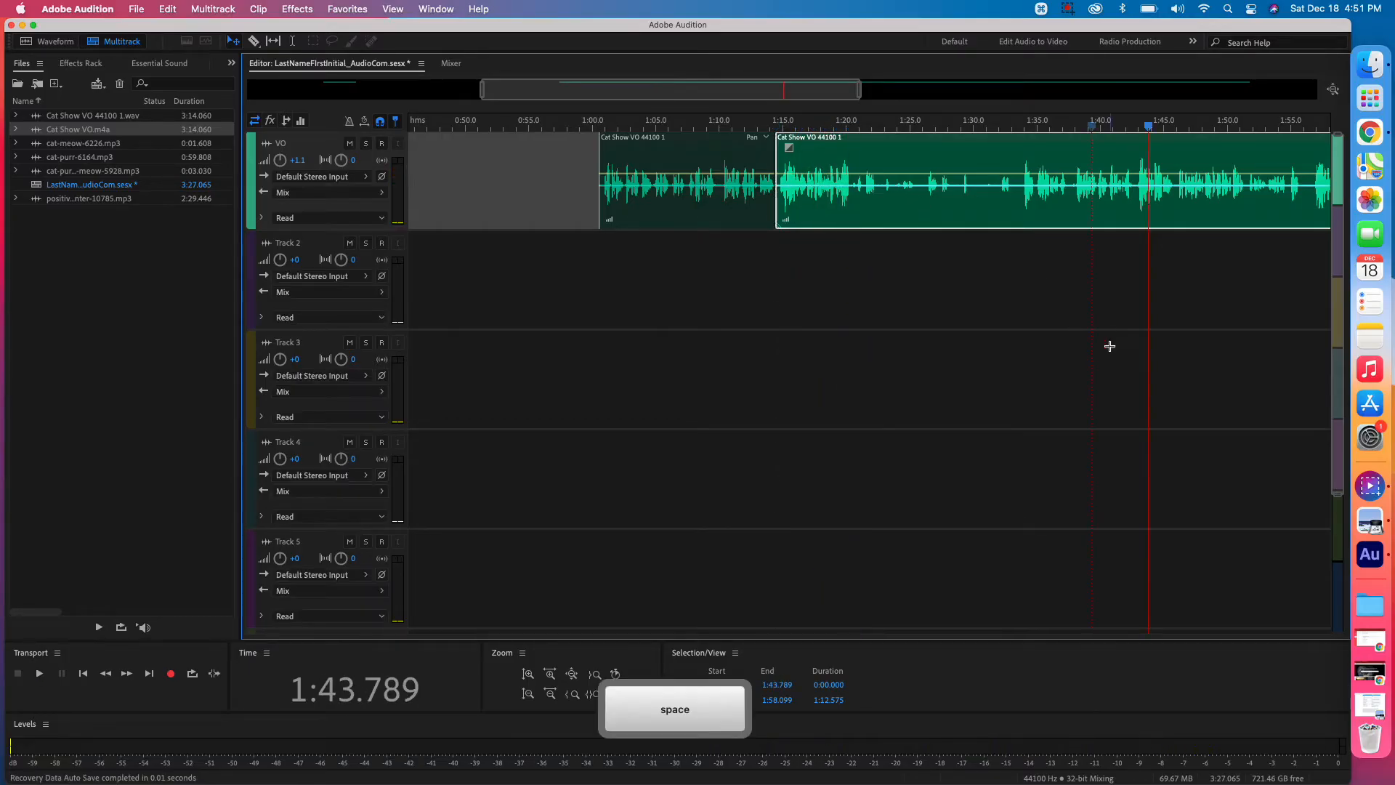
left_click(1361, 700)
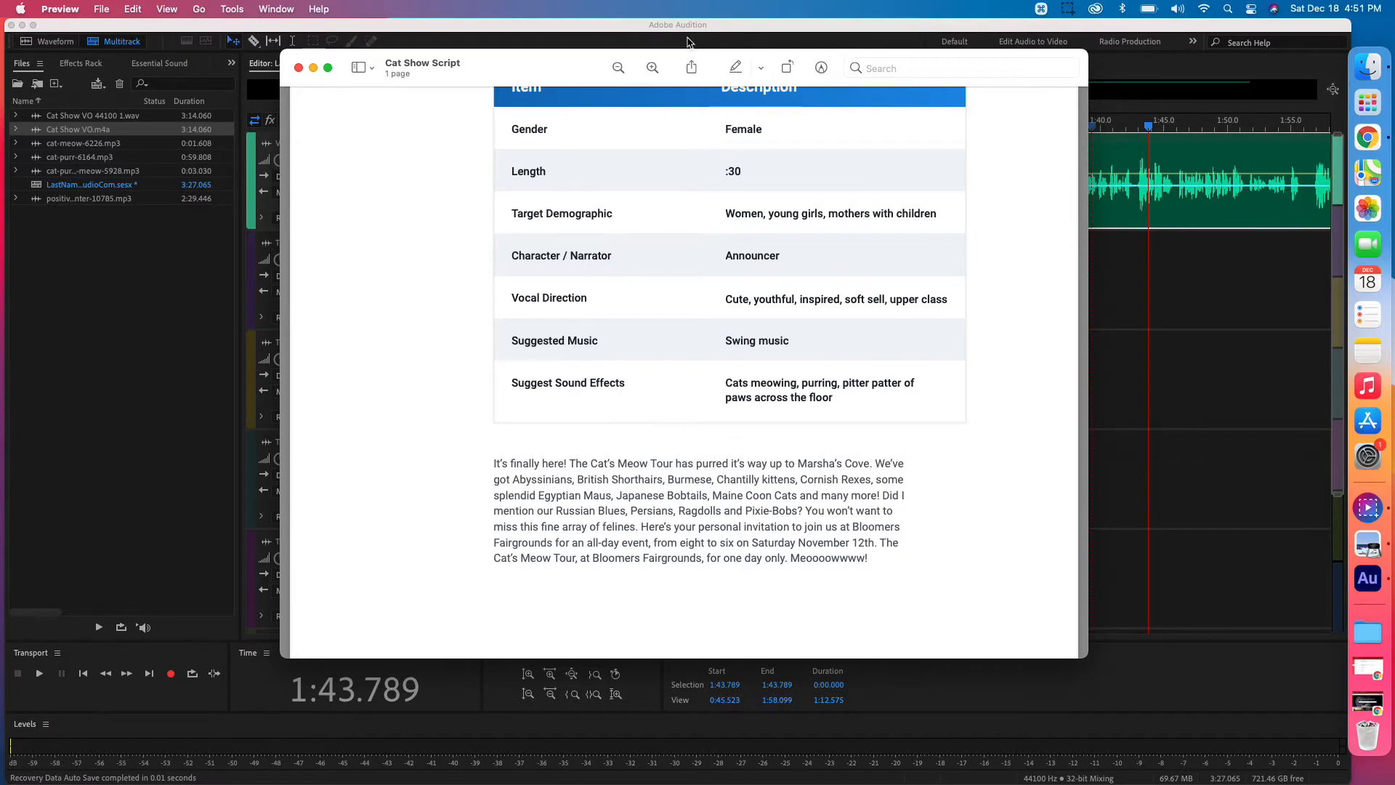
Step: Return to Audition, split the voice-over clip at 1:37.682, and delete the rejected segment between 1:14.462 and the cut
left_click(1070, 181)
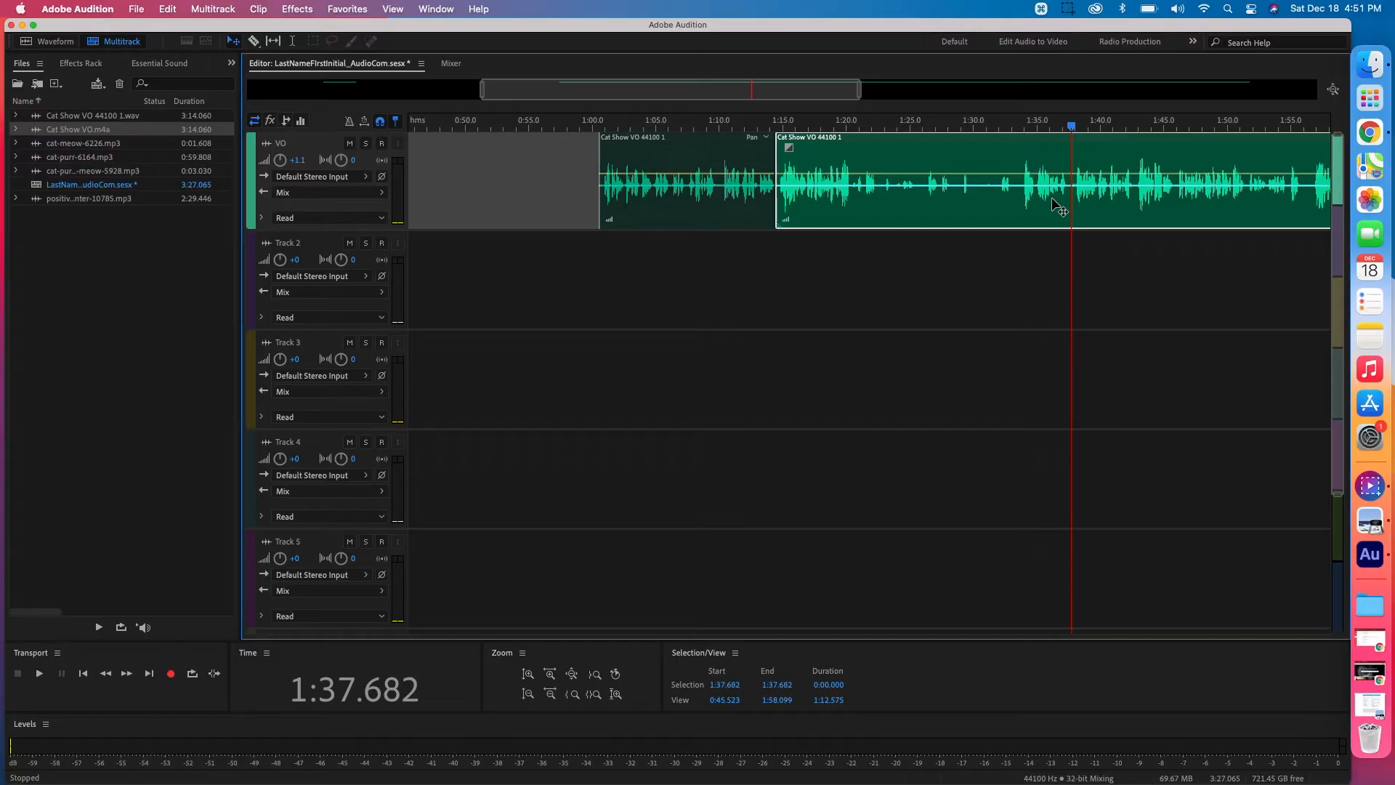
key("super+k")
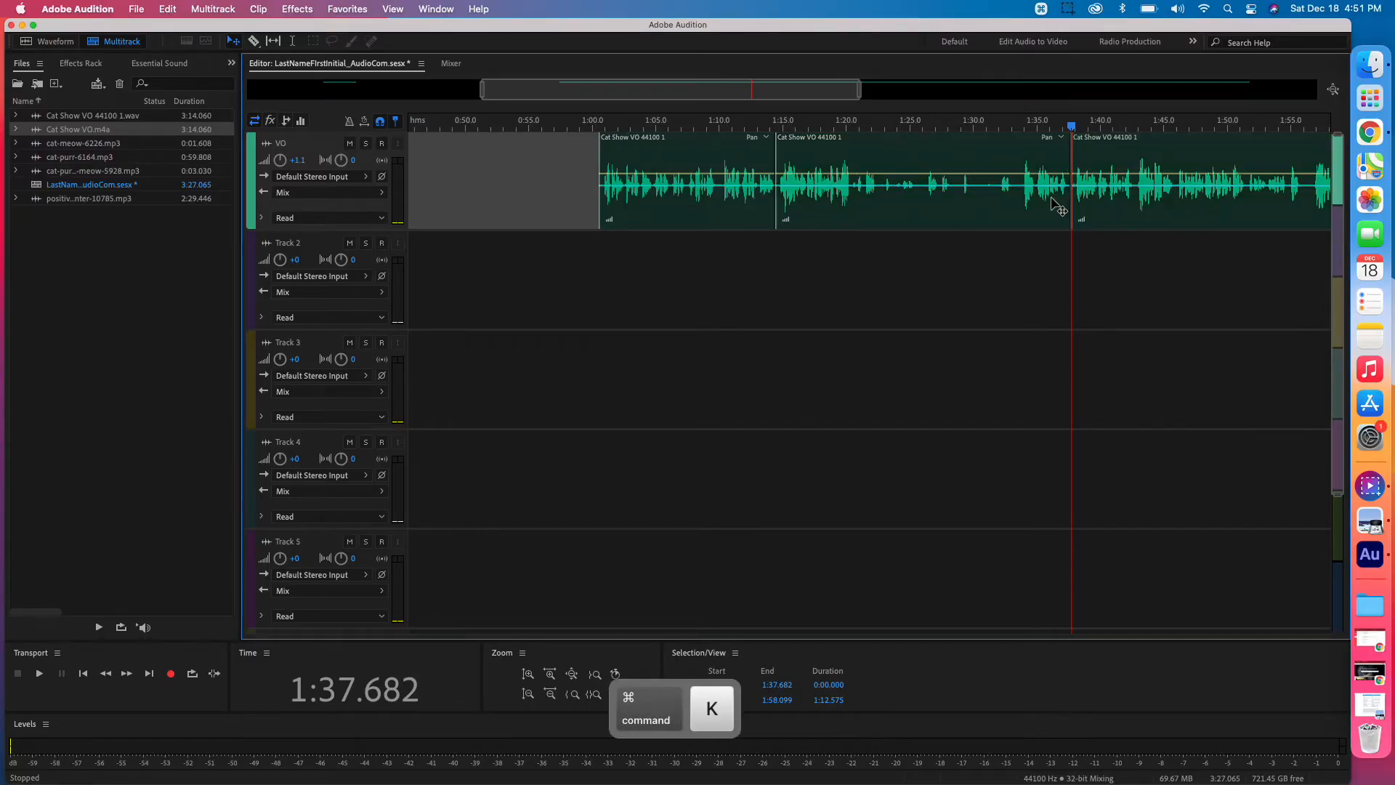
left_click(945, 210)
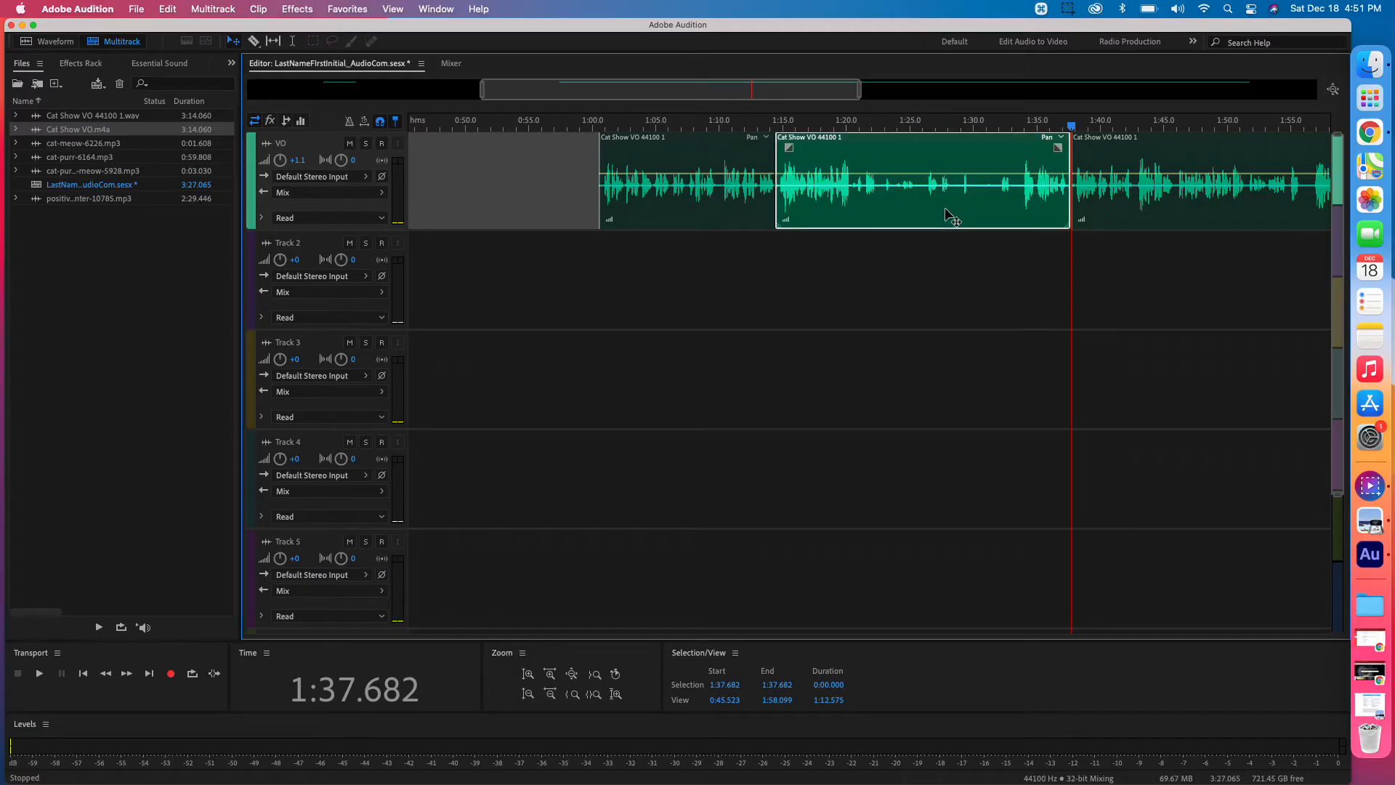
key("Delete")
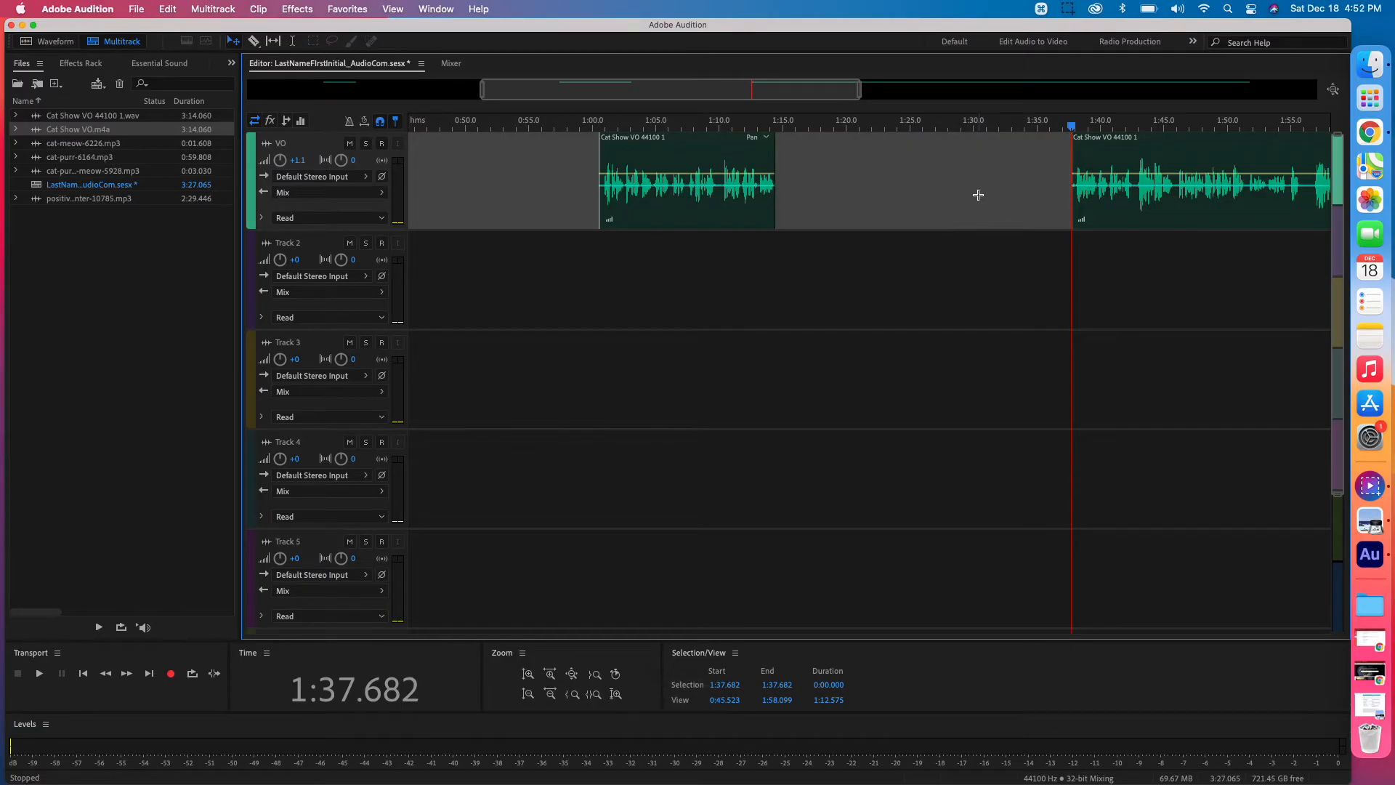
Step: Play the remaining voice-over from 1:37.224, split the clip at 1:45.995, and select the segment after the cut
scroll(978, 195, "right", 5)
scroll(978, 195, "right", 10)
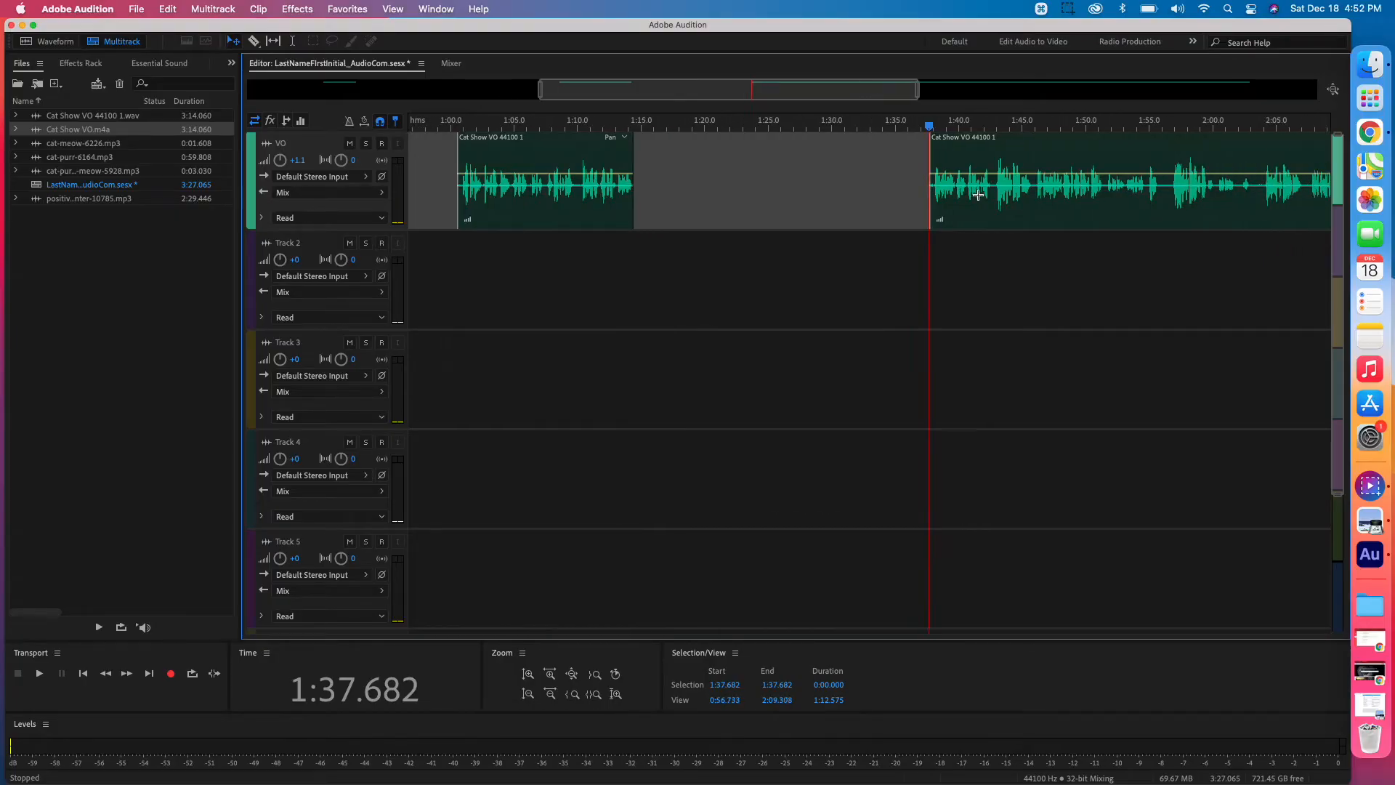
scroll(978, 195, "right", 9)
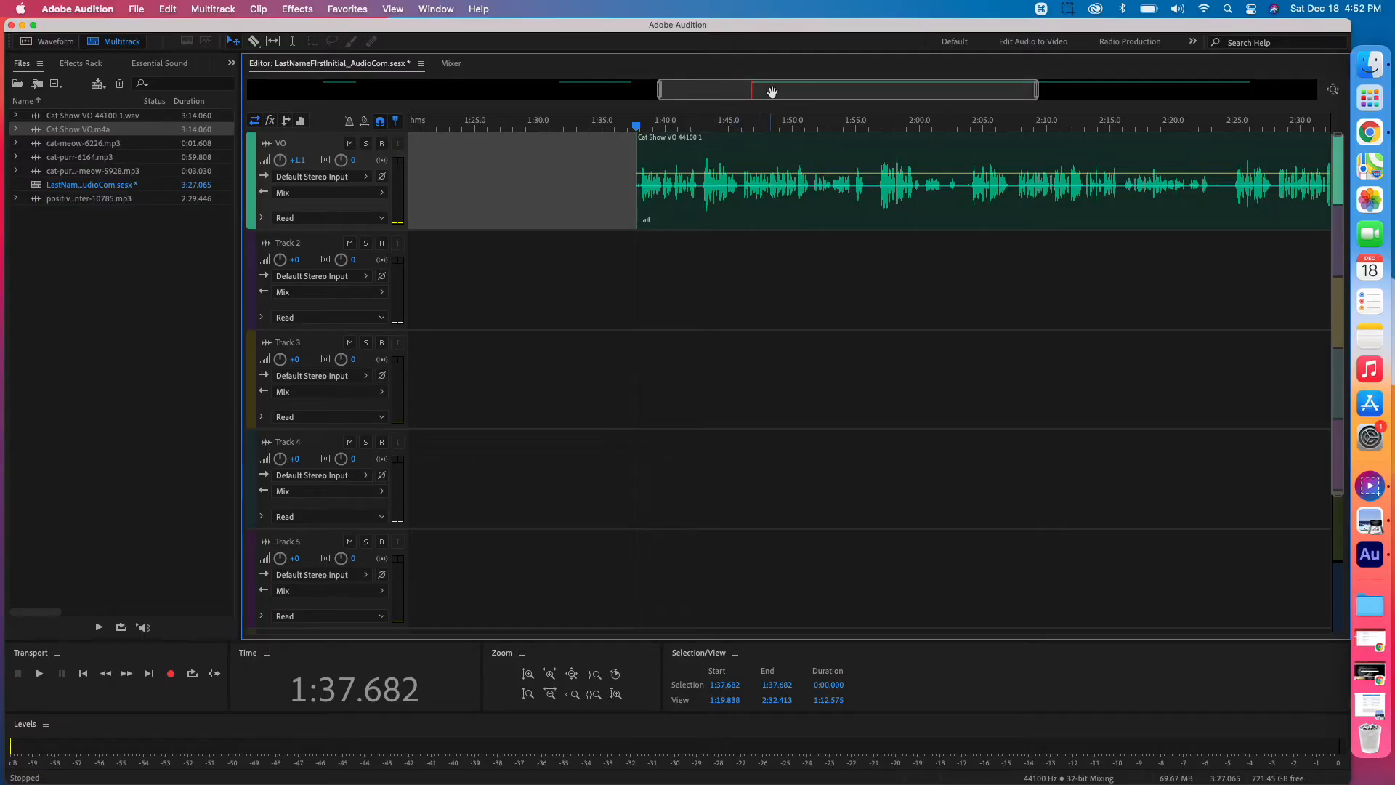
left_click(642, 233)
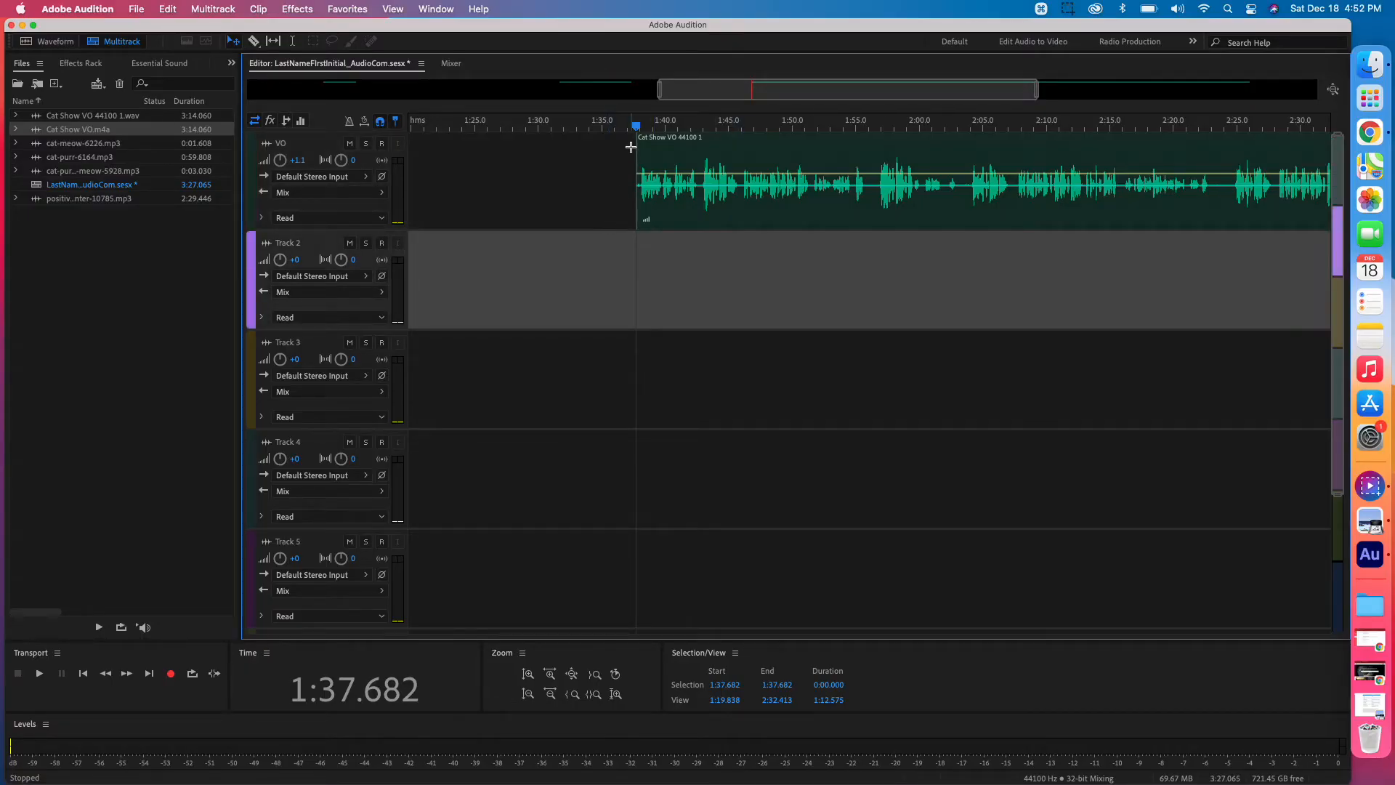
left_click(630, 132)
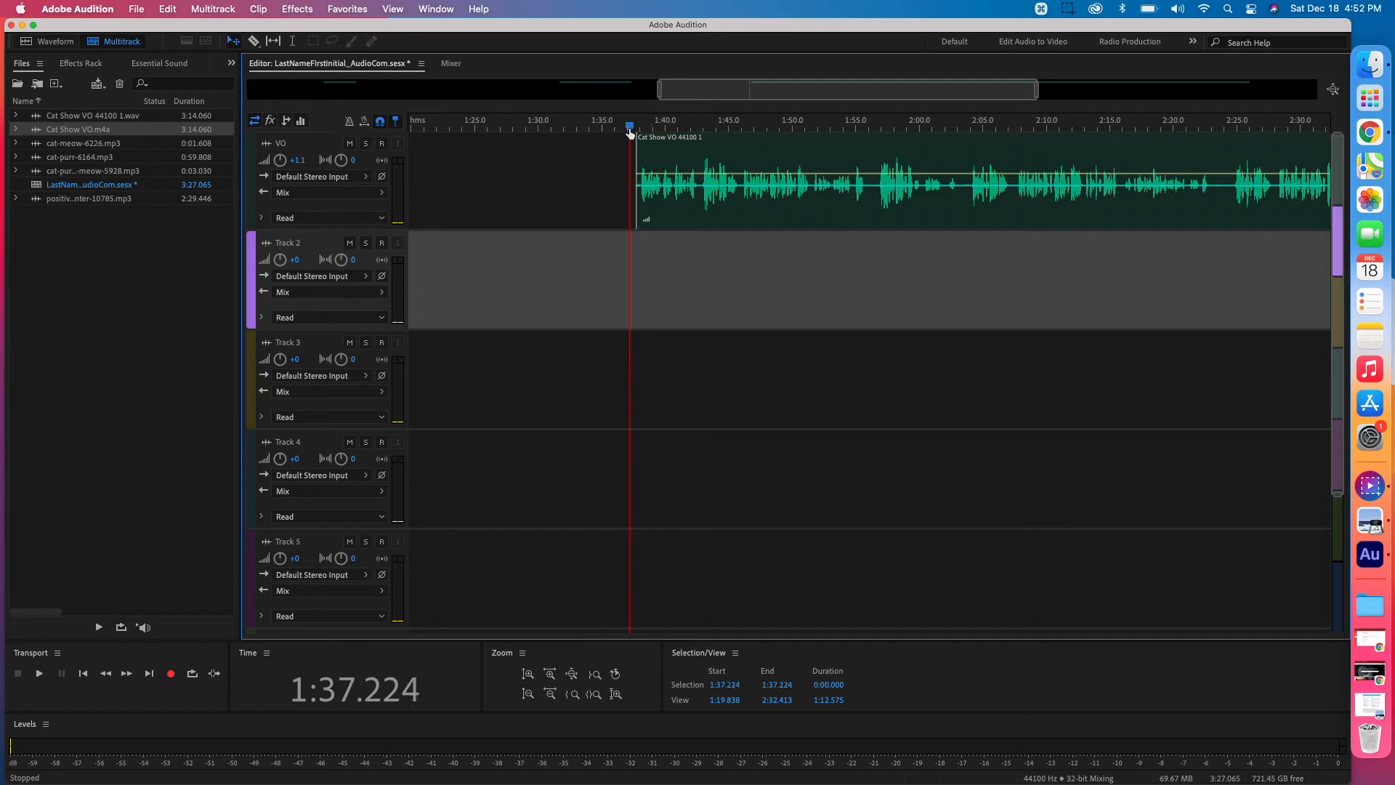
key("space")
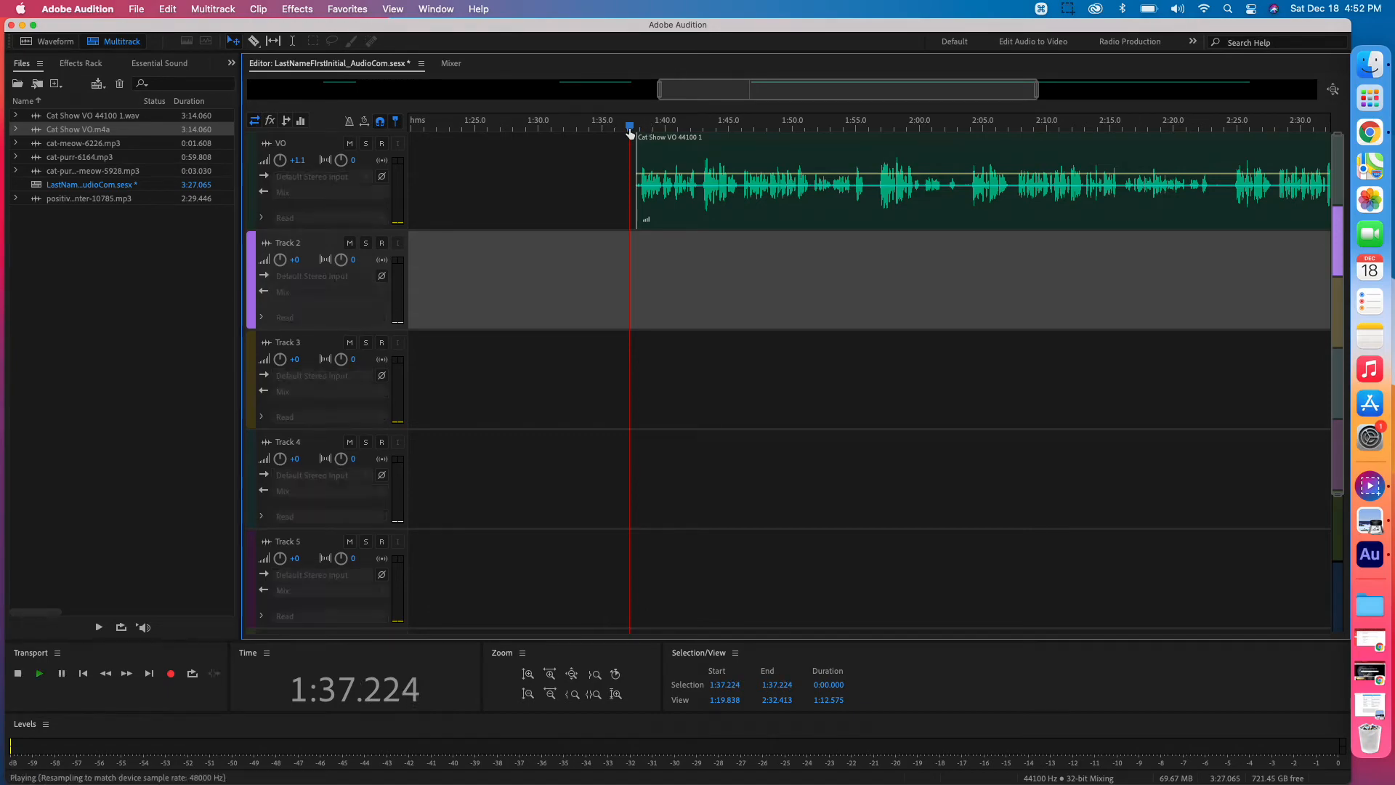
key("space")
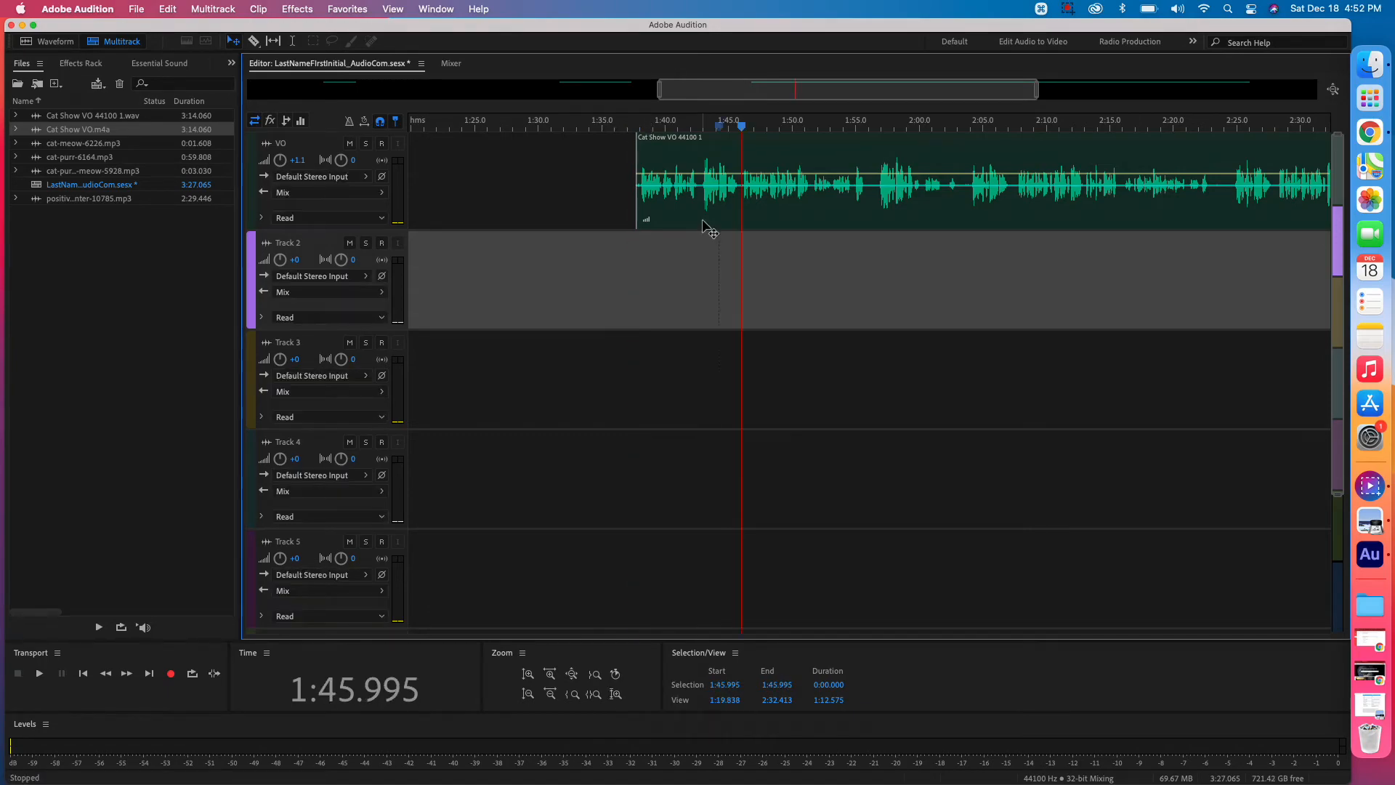
left_click(703, 220)
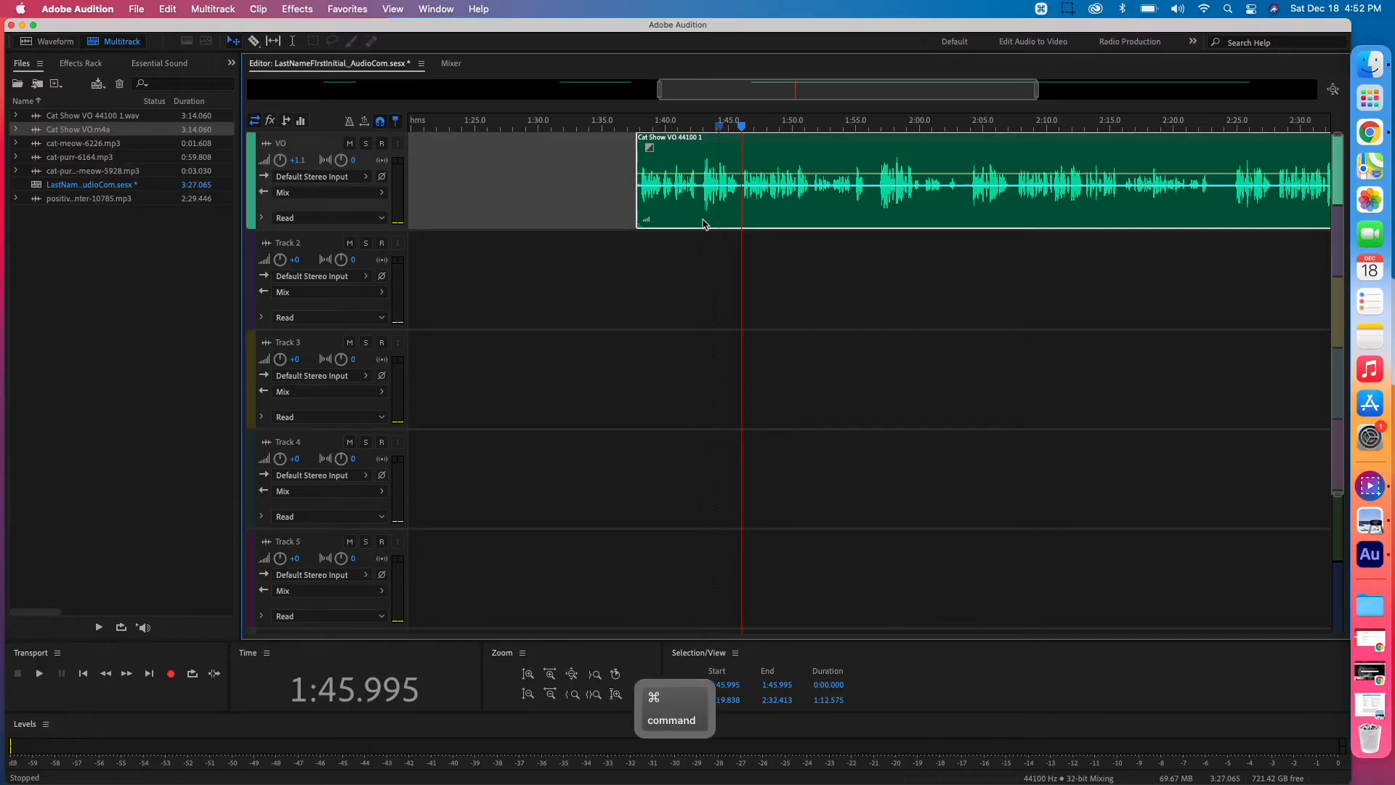
key("super+k")
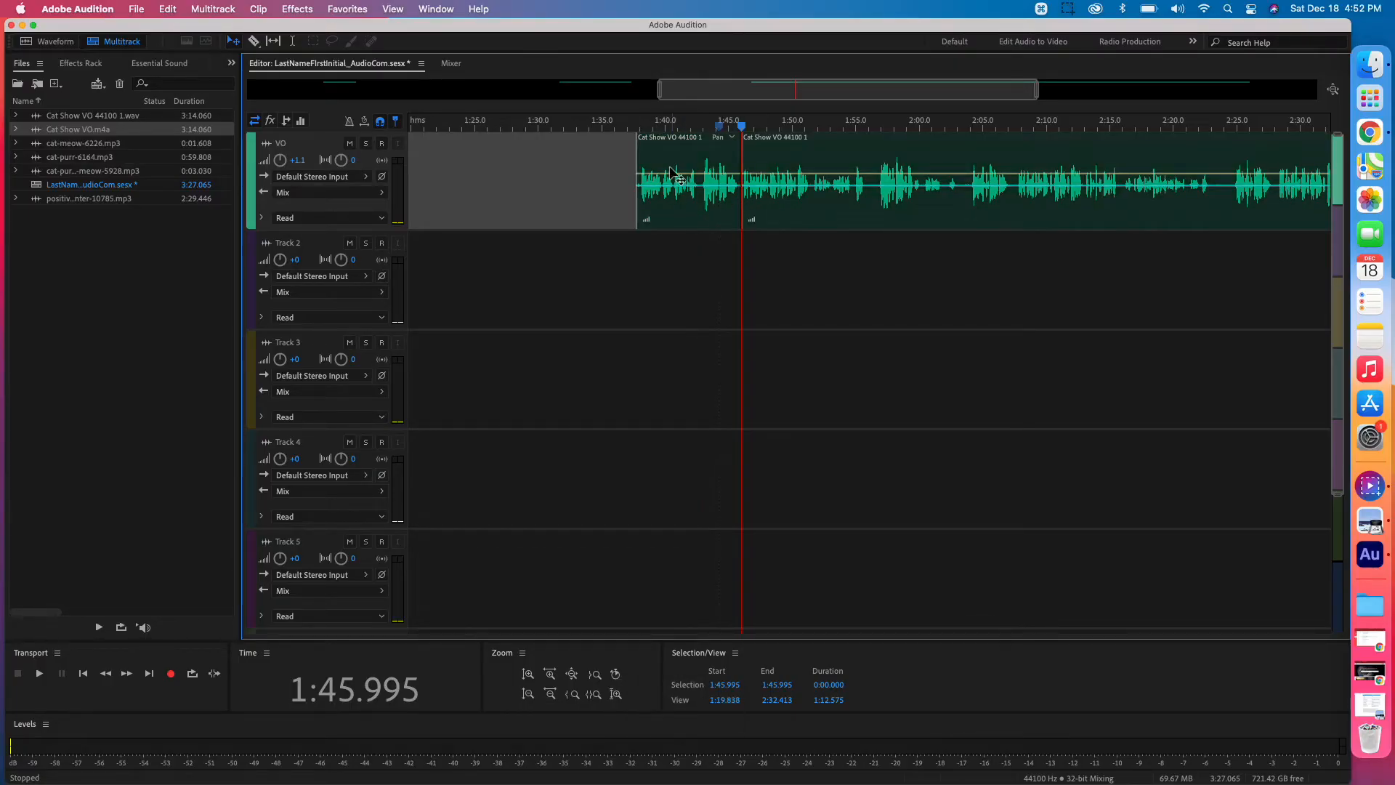
left_click(770, 156)
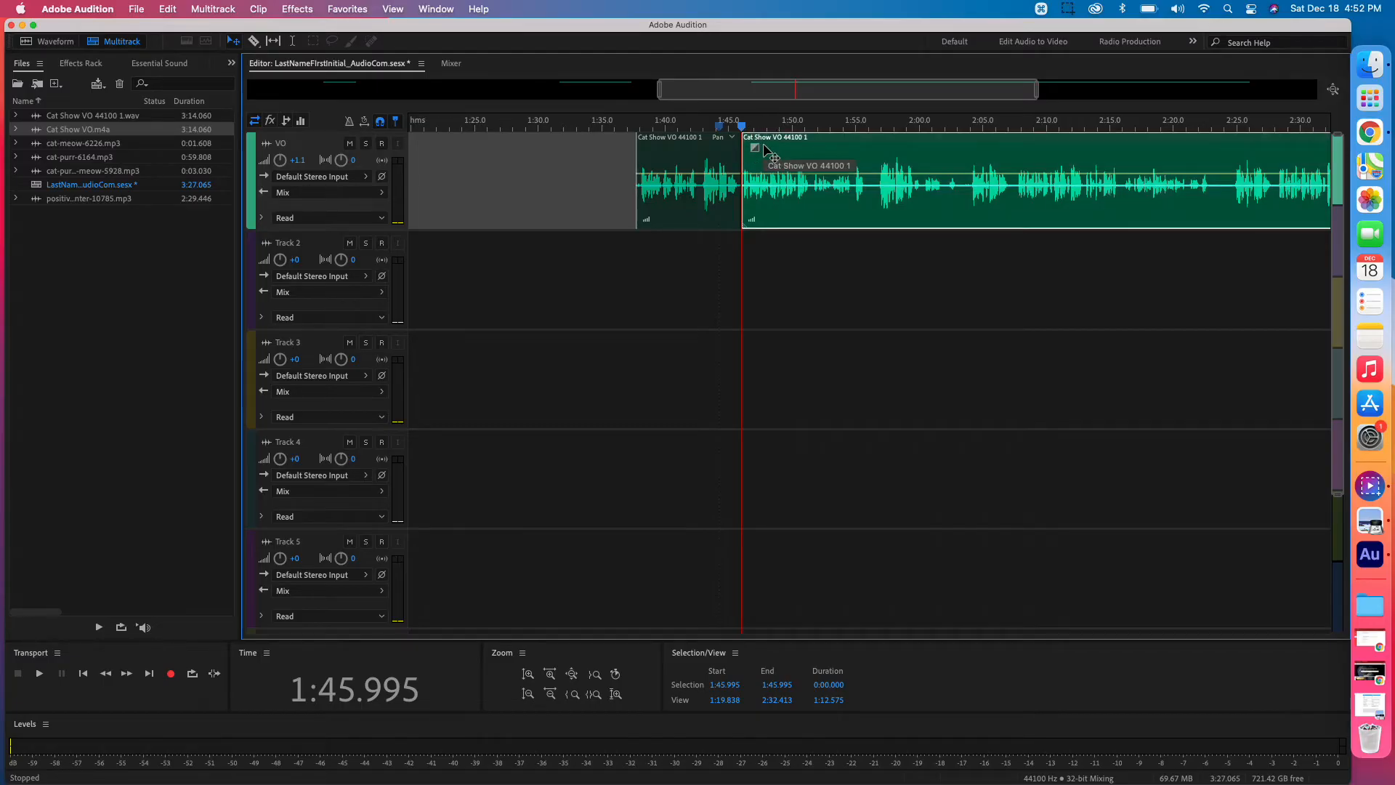
Step: Check the Cat Show Script in Preview, return to Audition, and cut away the voice-over segment from 1:45.995 to 2:28.101
left_click(1369, 701)
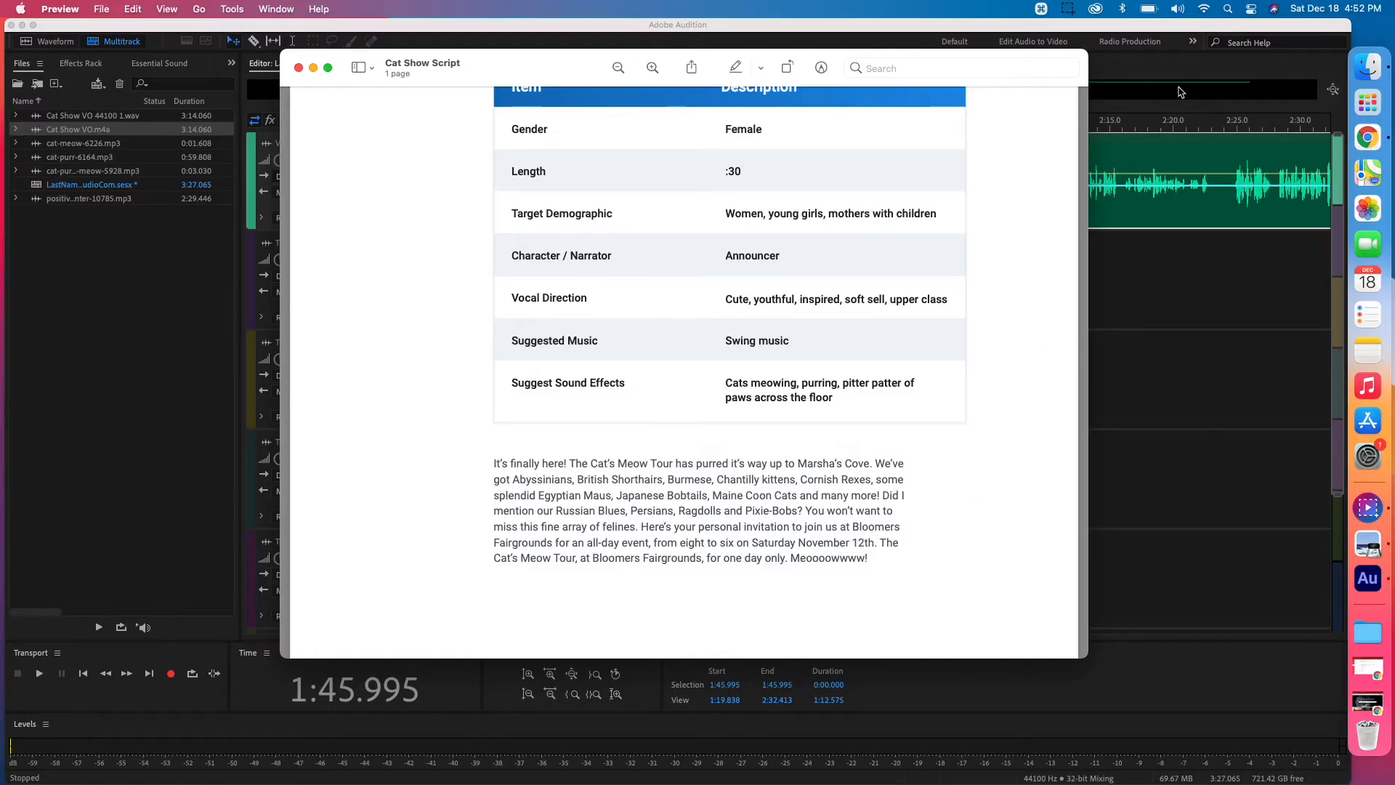
left_click(1102, 33)
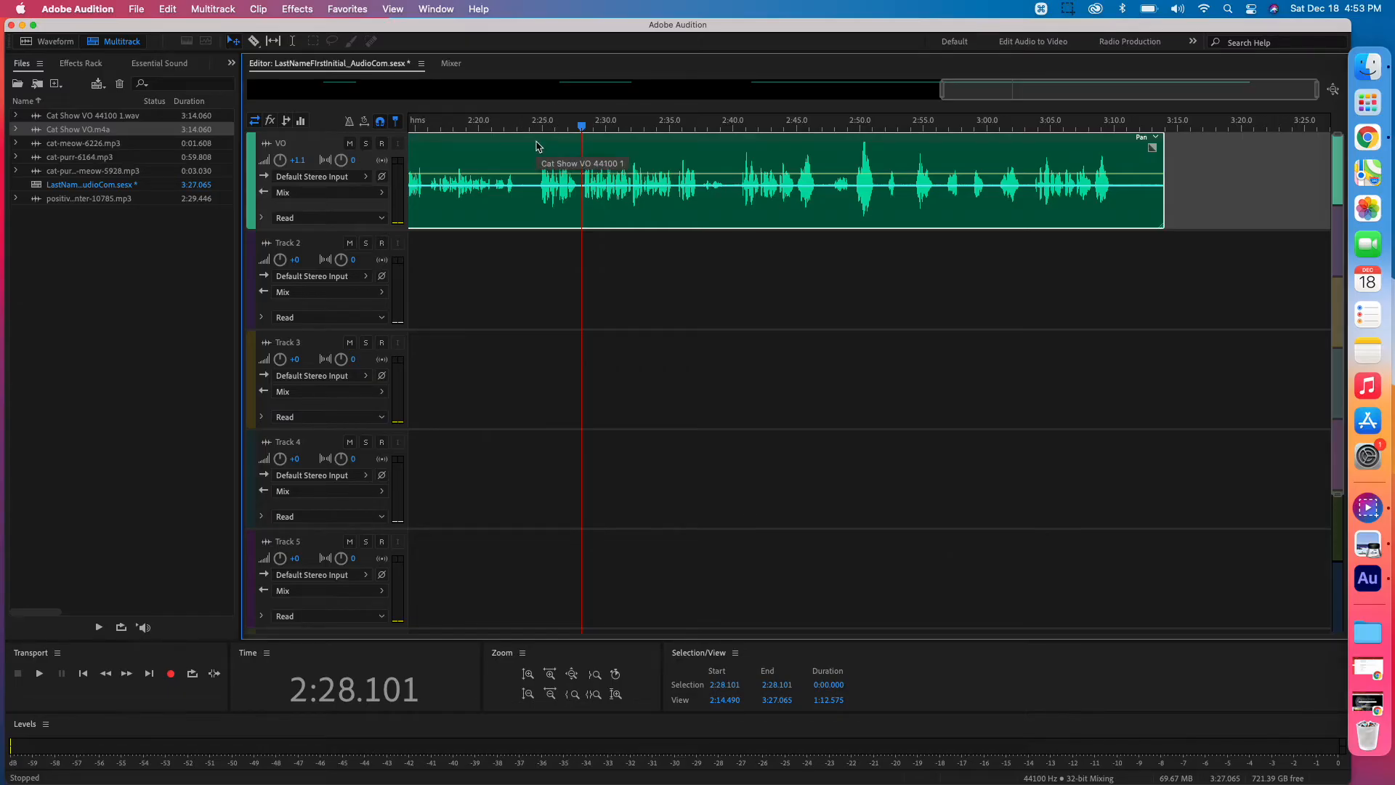
key("super+k")
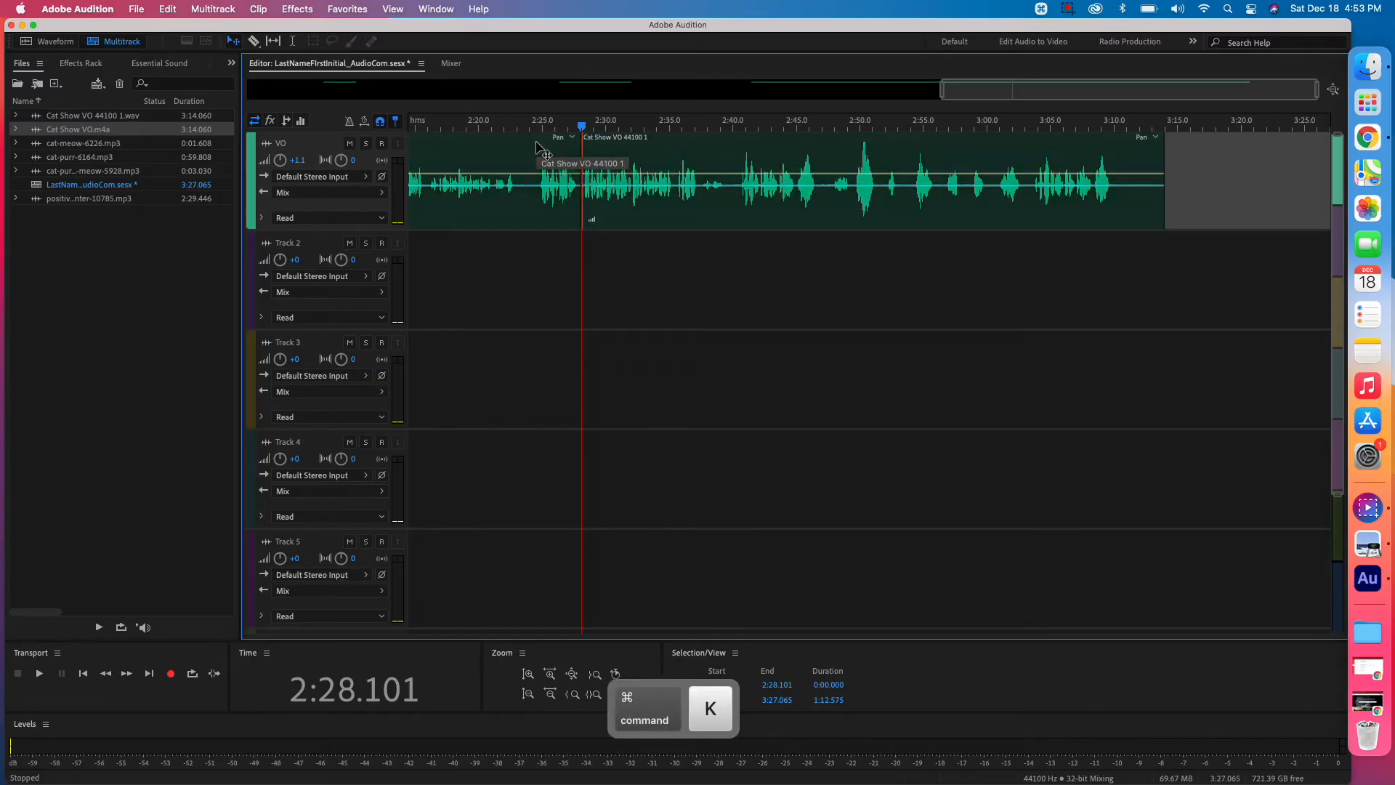
left_click(495, 203)
key("BackSpace")
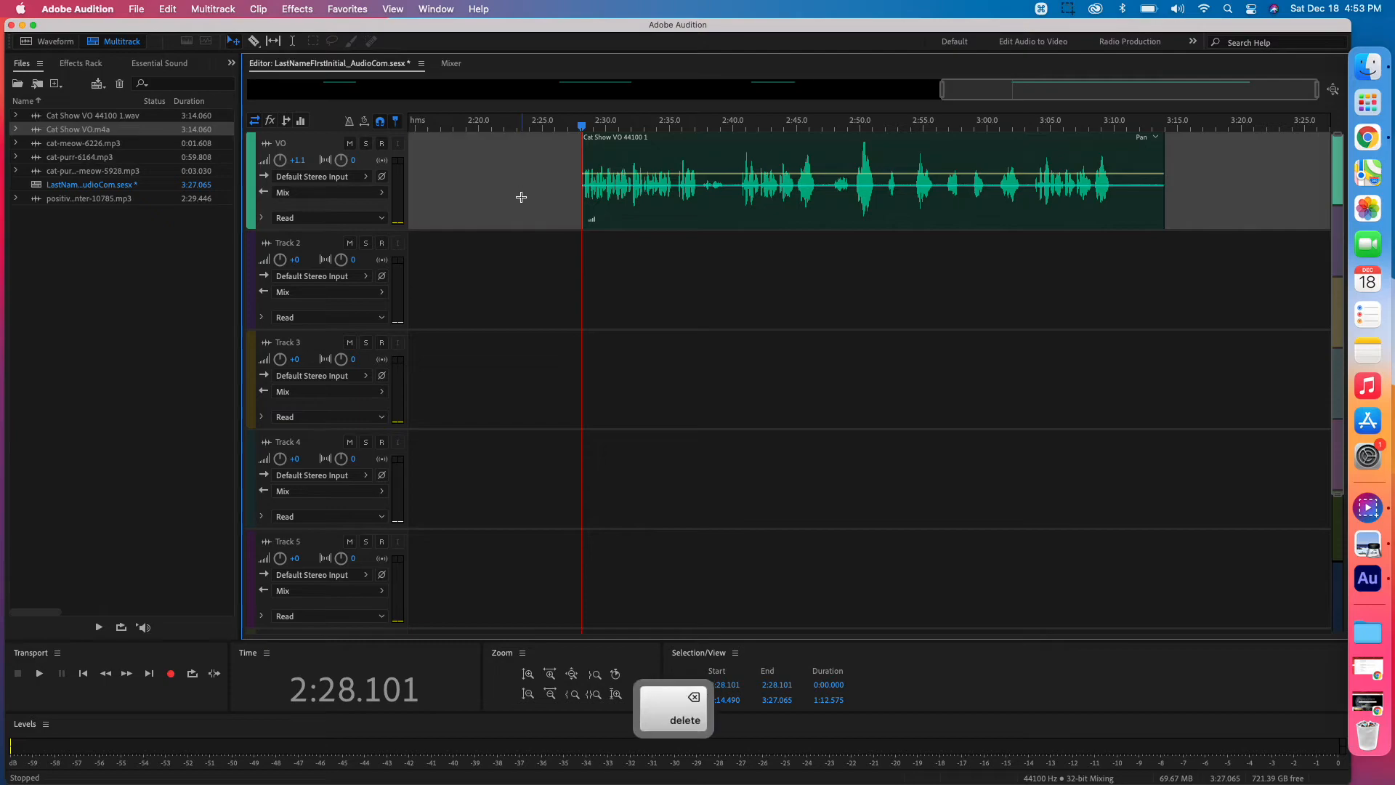
Step: Play the voice-over from 2:28.101 to find the end of the good take and split the clip at 2:35.479
key("space")
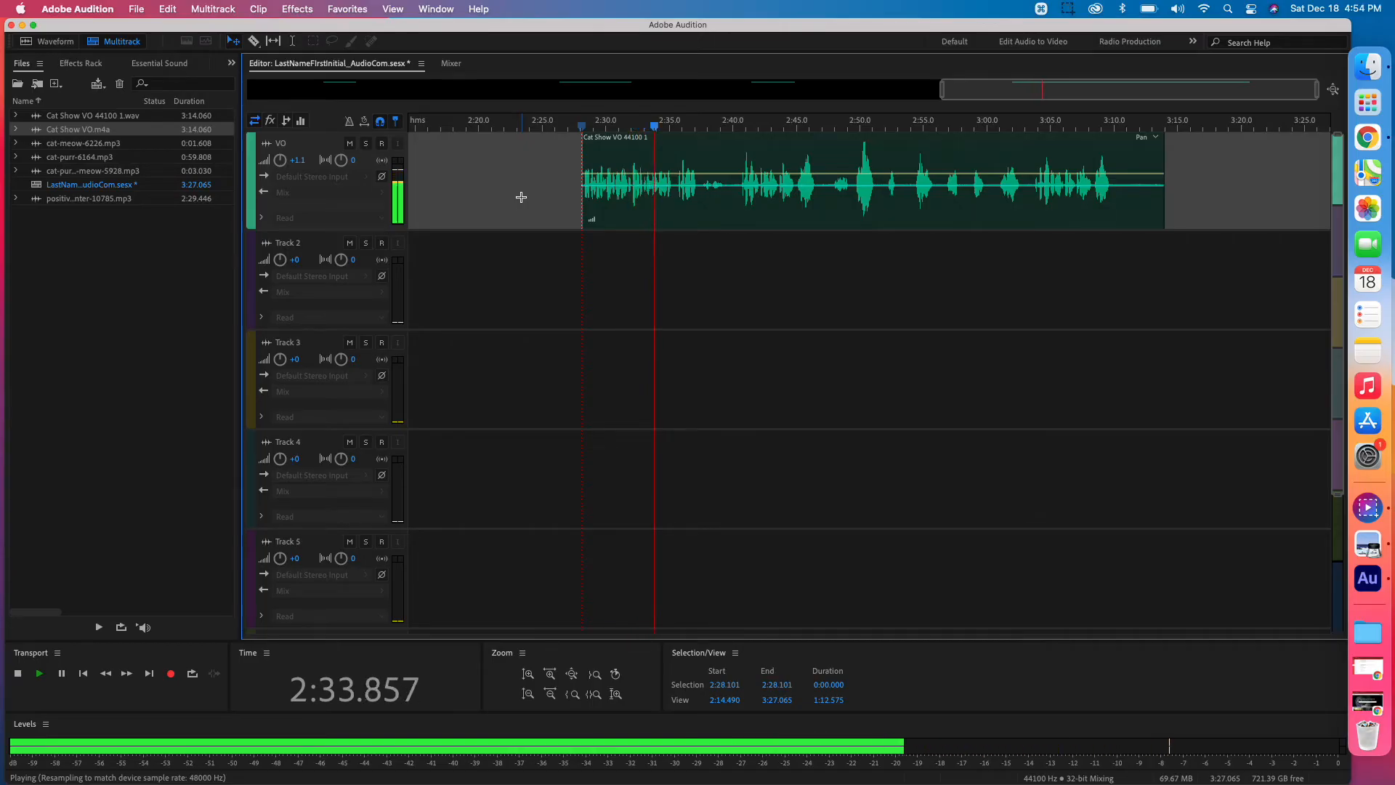
key("space")
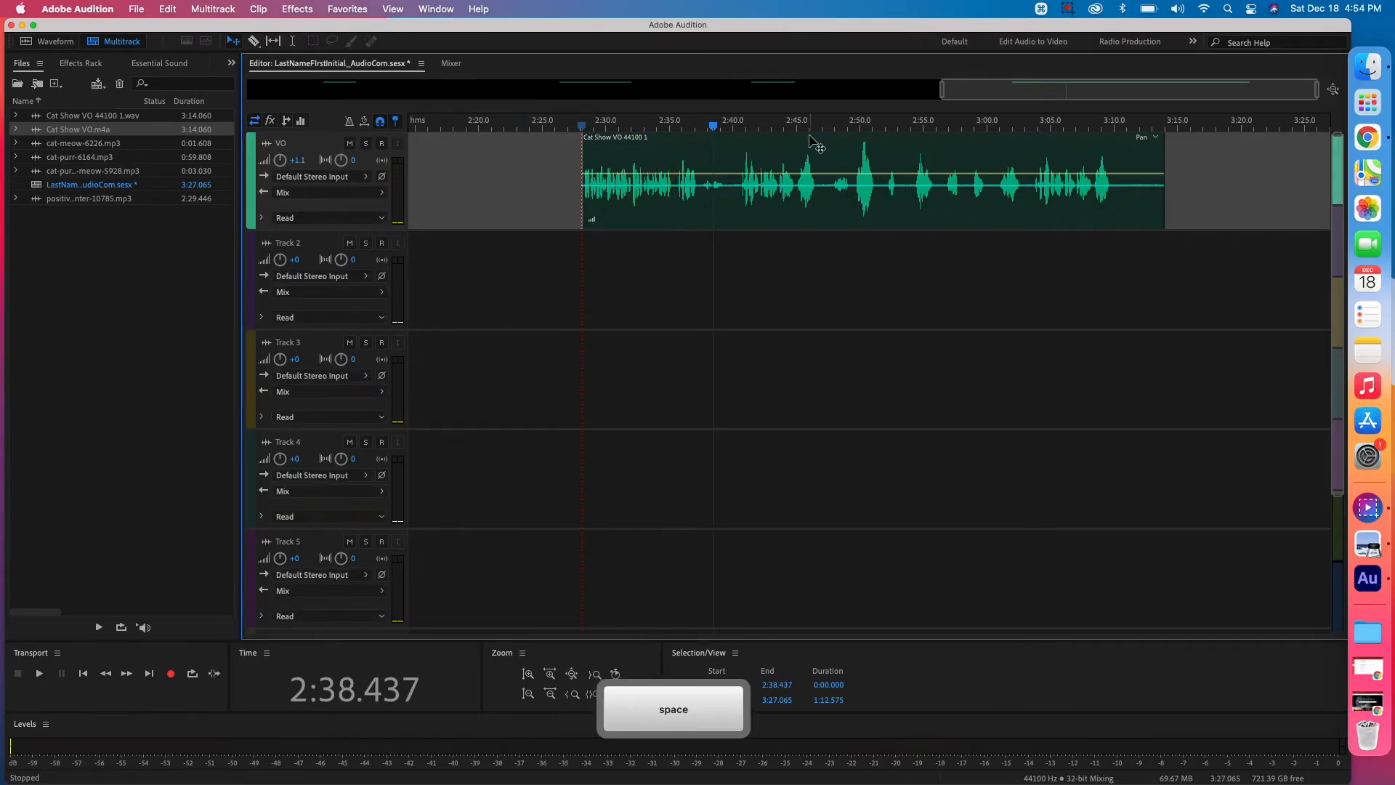
left_click_drag(677, 125, 675, 129)
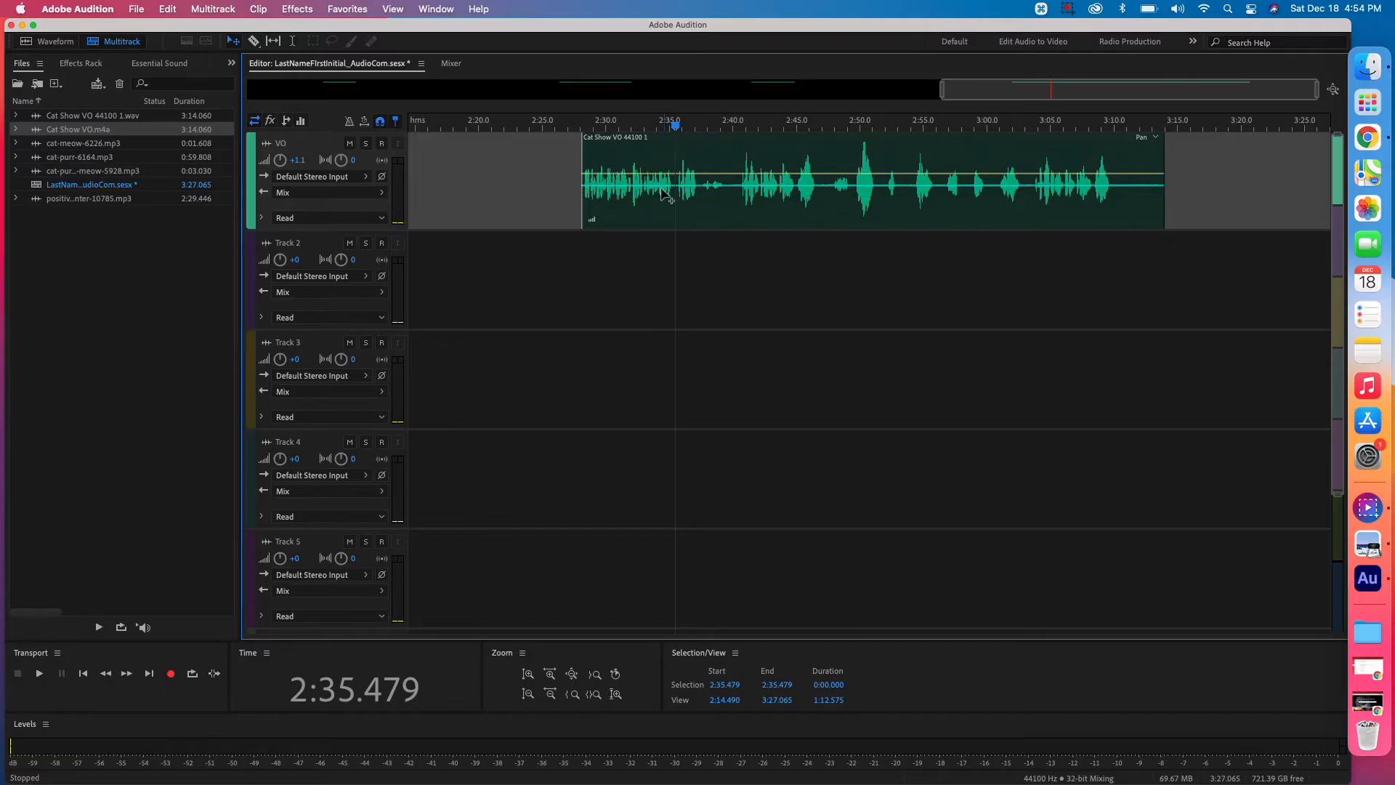
left_click(641, 207)
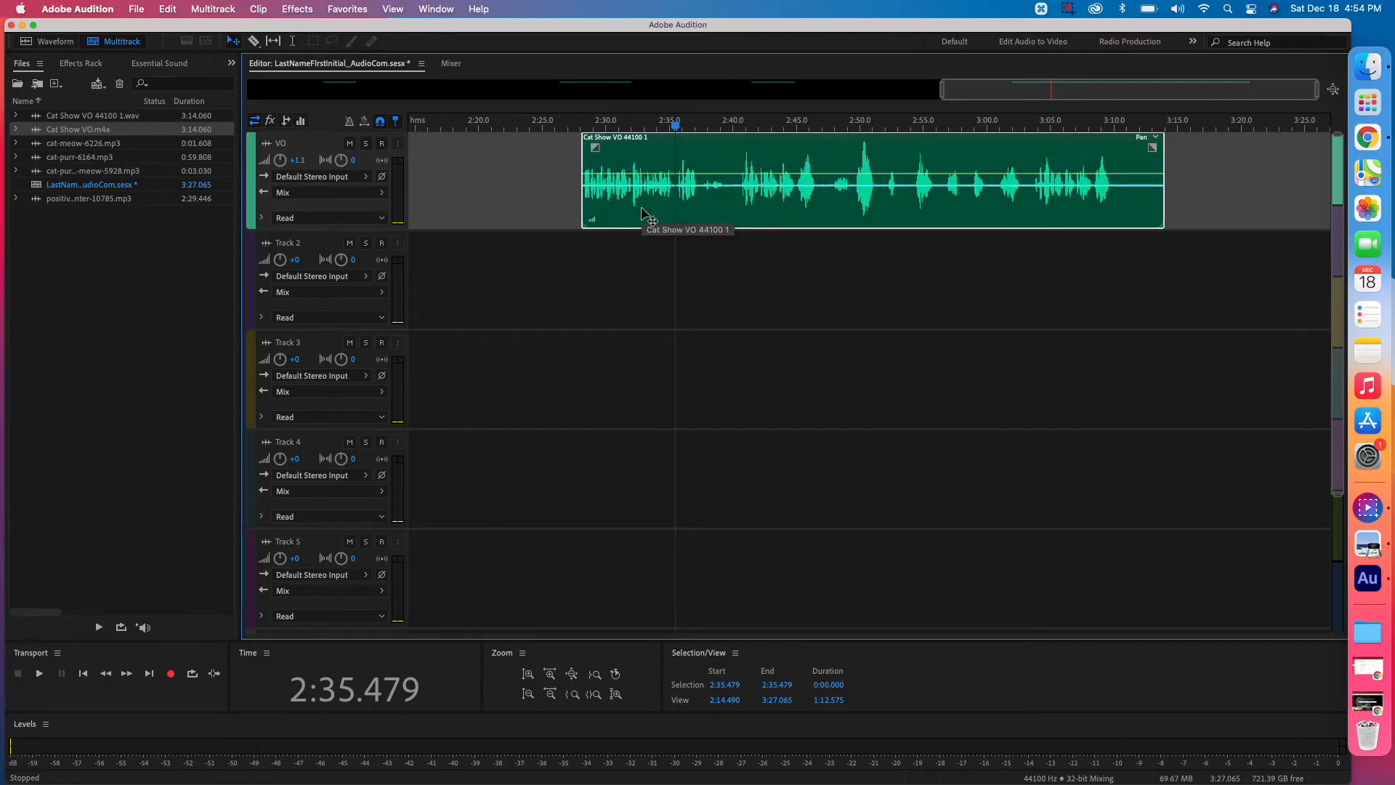
key("super+k")
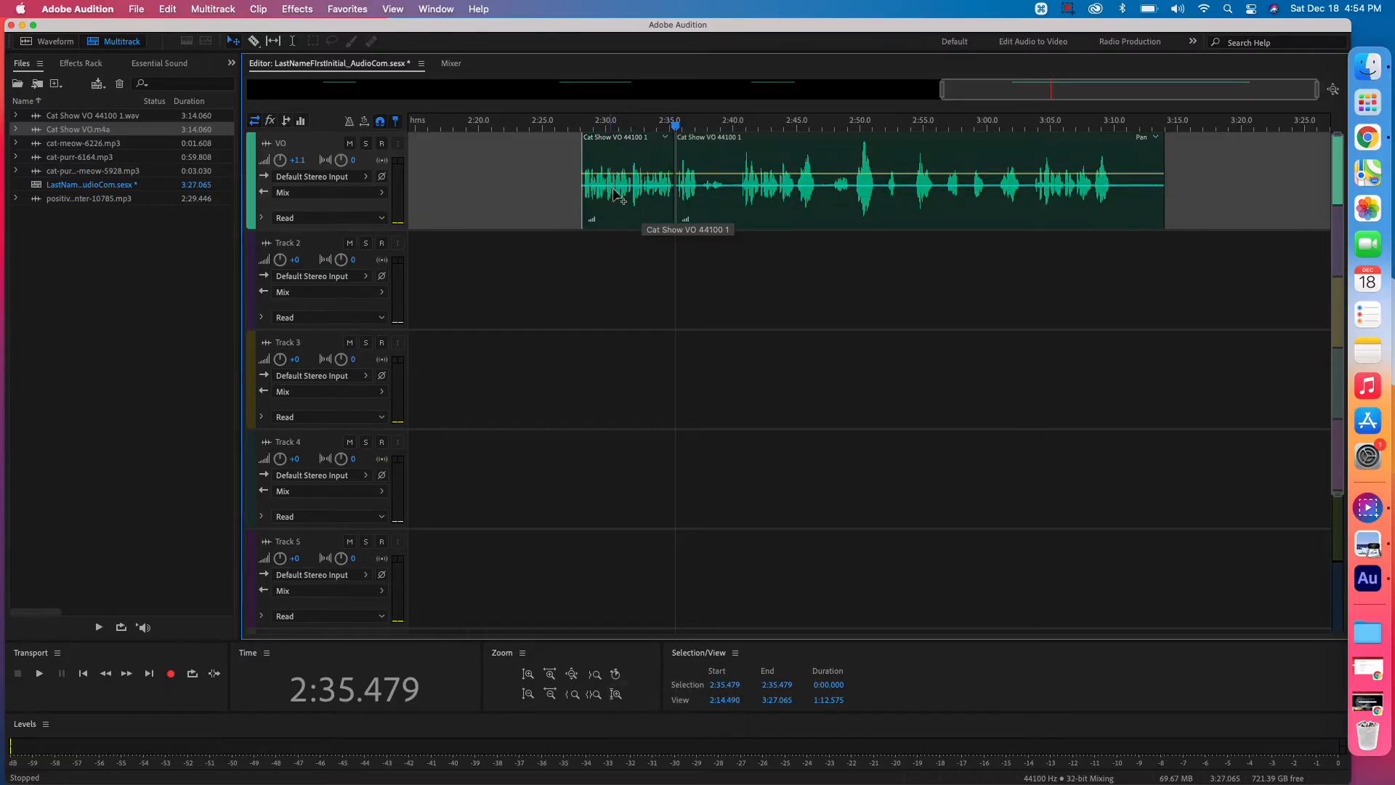
Step: Listen to the voice-over after 2:35.479, spot-checking it from 2:39.935, 2:49.662, 2:54.009 and 2:57.955
key("space")
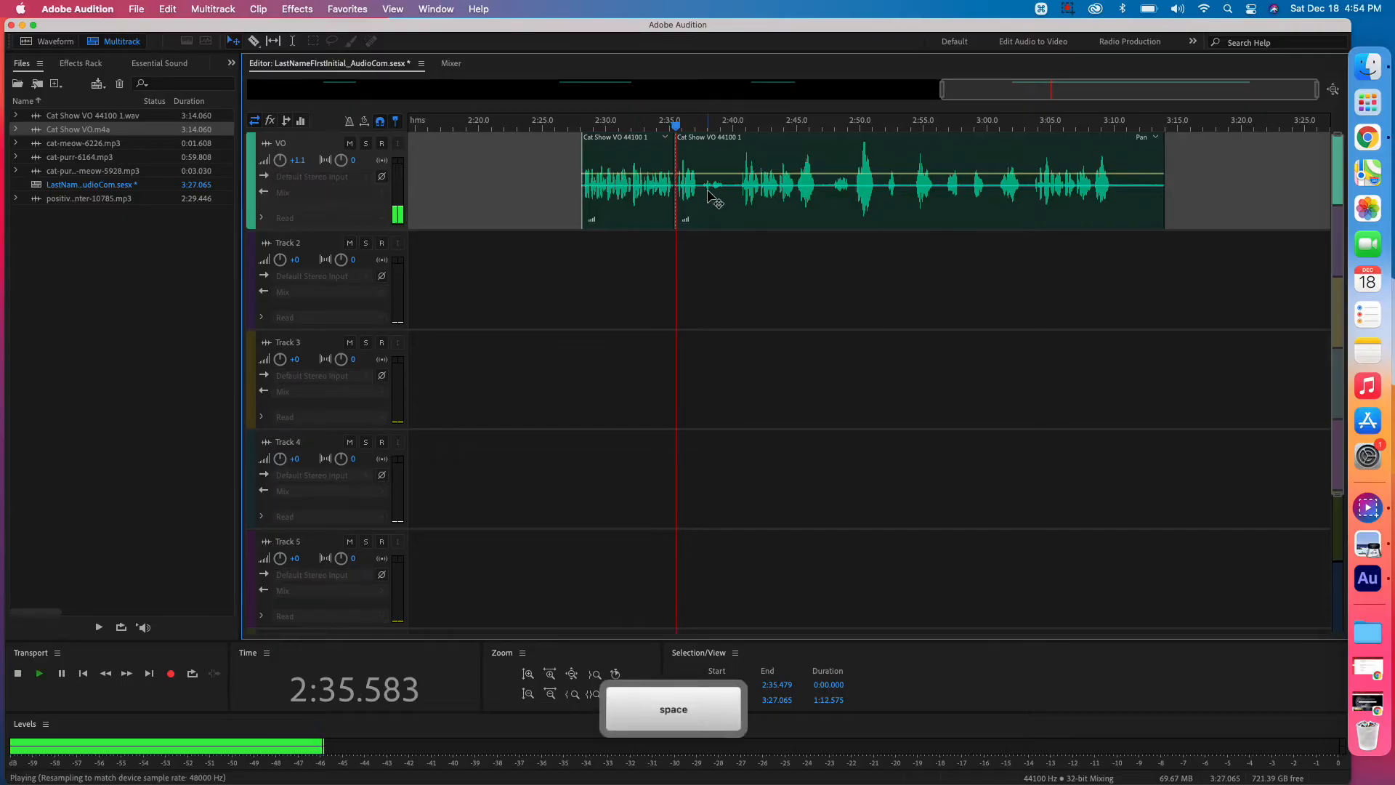
key("space")
key("space")
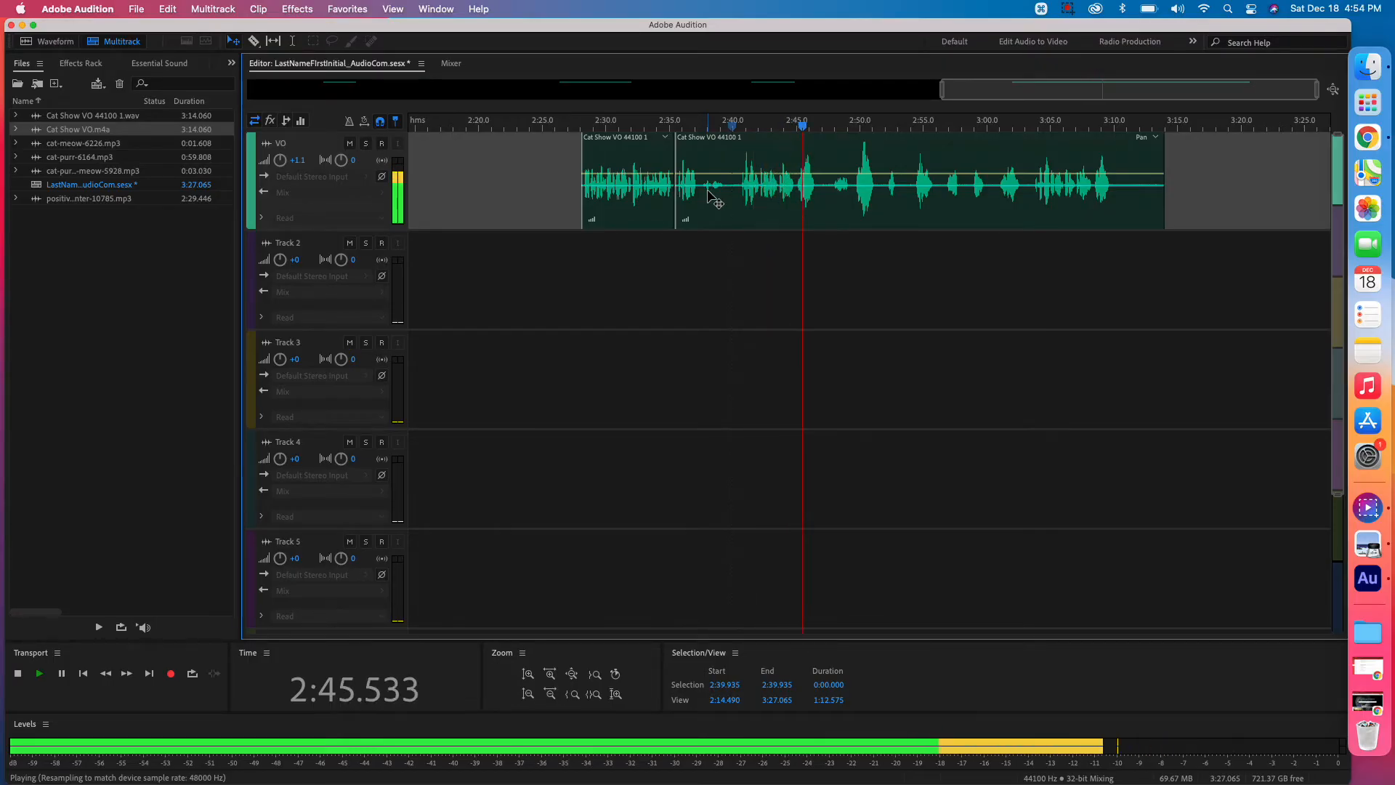
key("space")
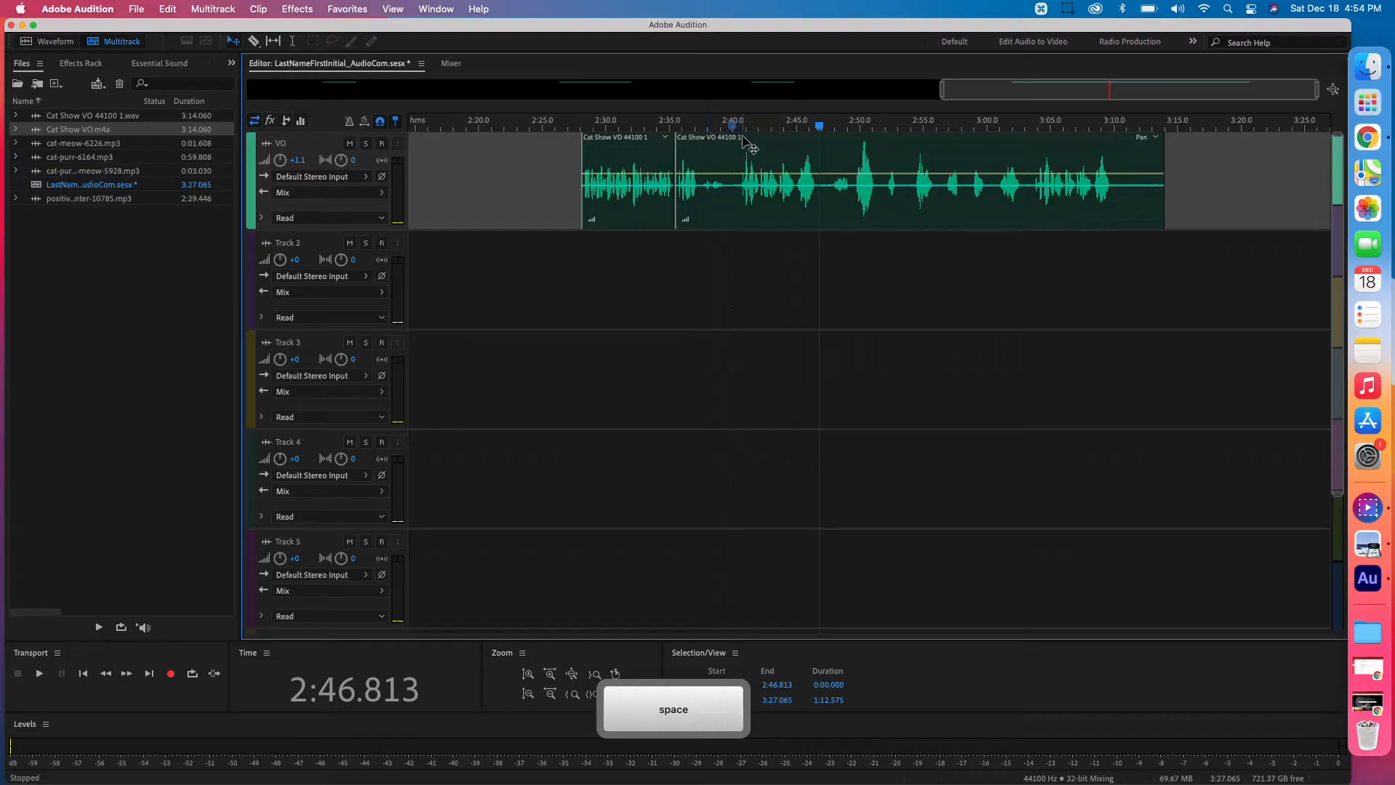
left_click(856, 128)
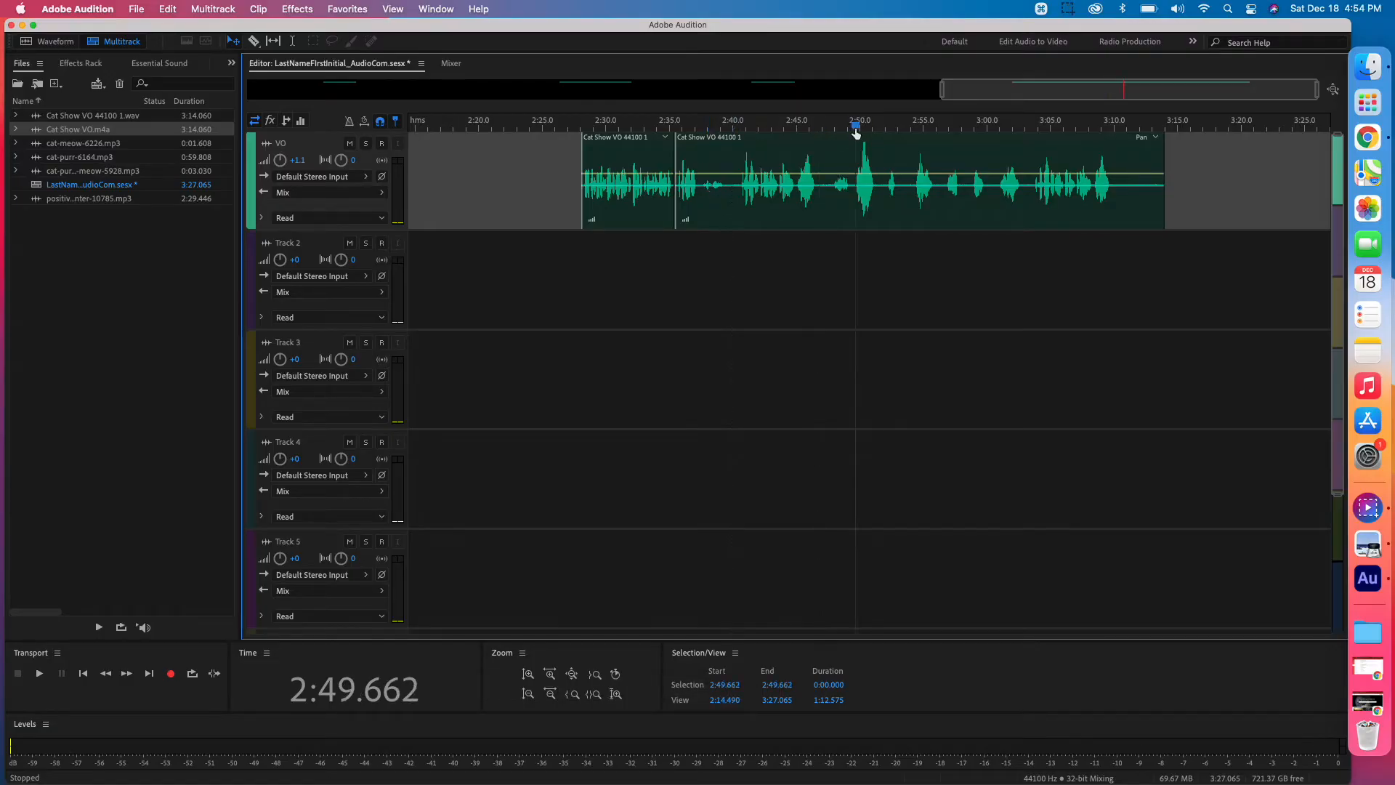
key("space")
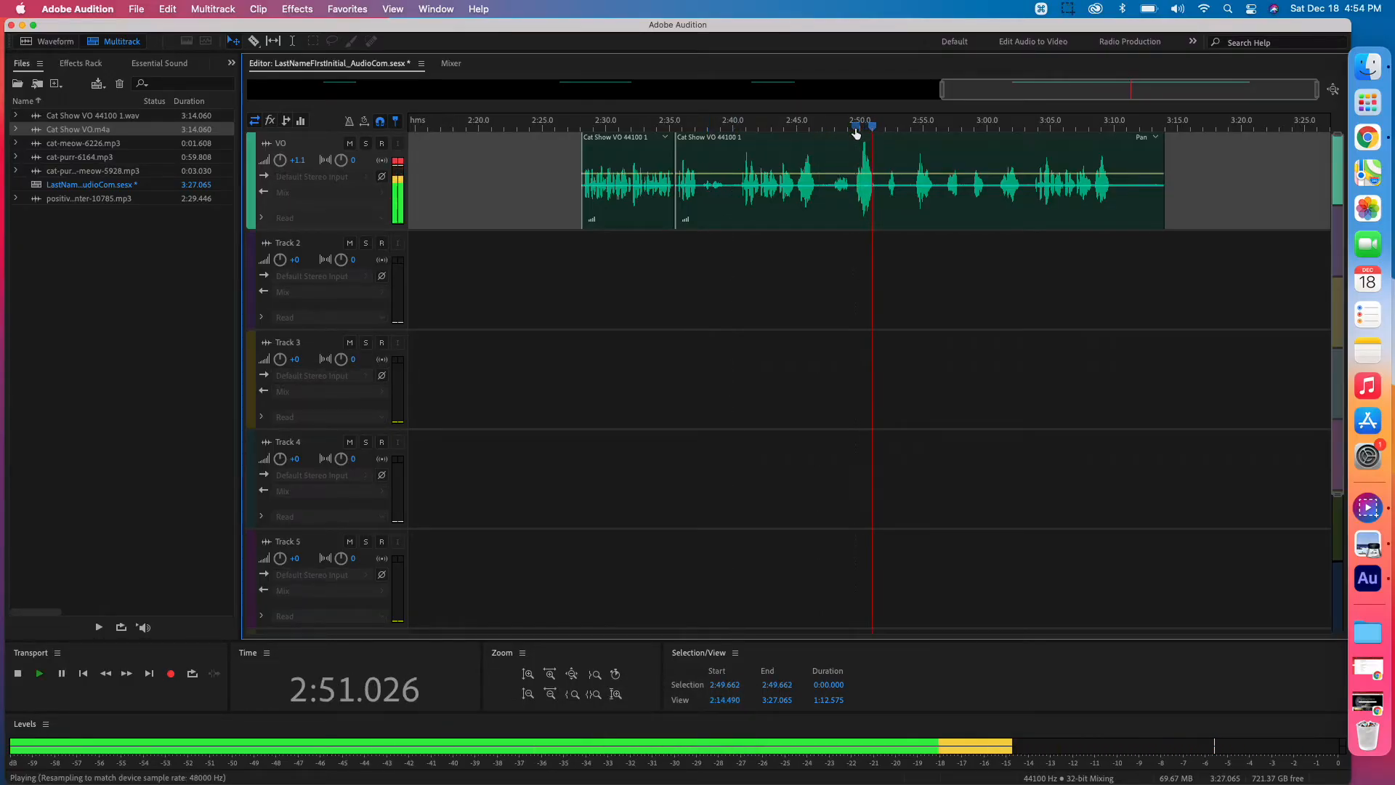
key("space")
left_click(913, 126)
key("space")
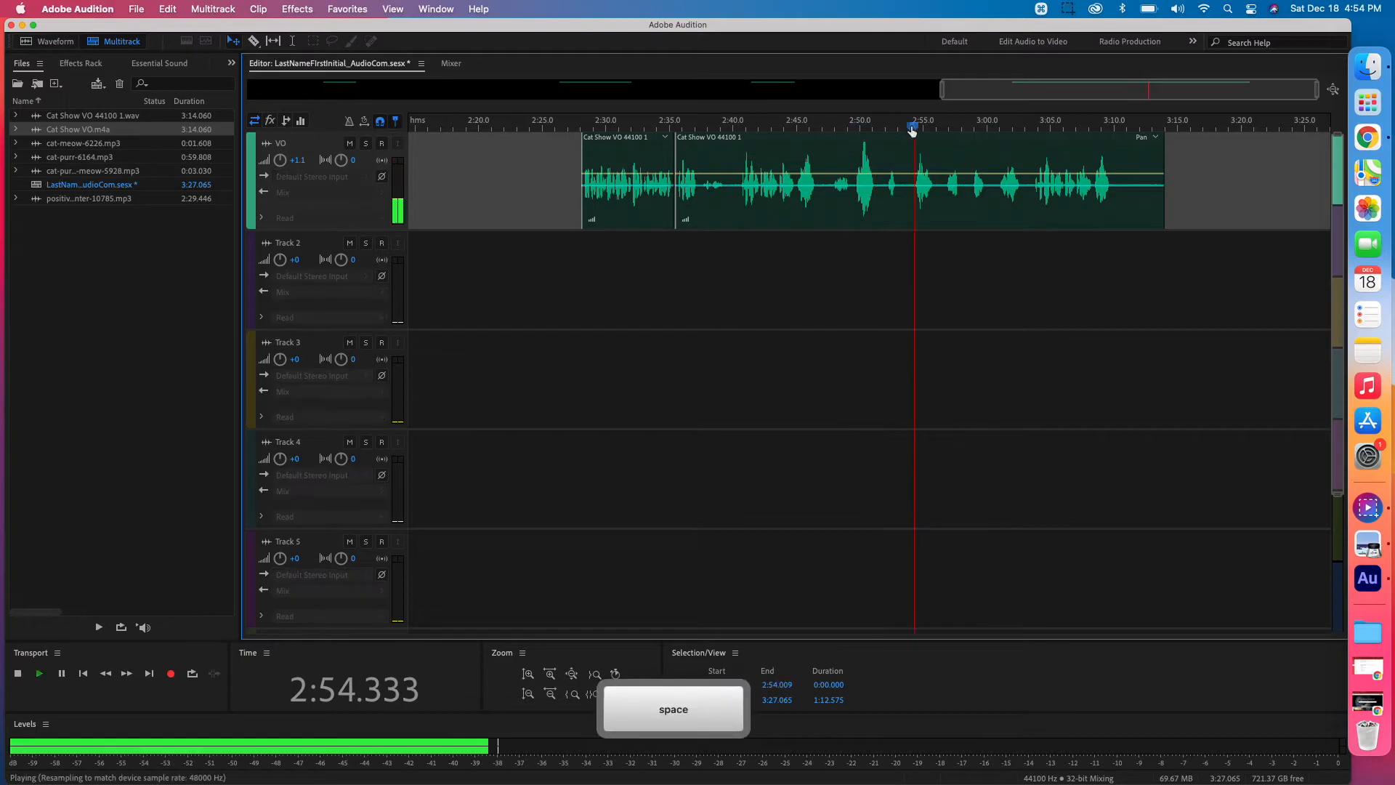
key("space")
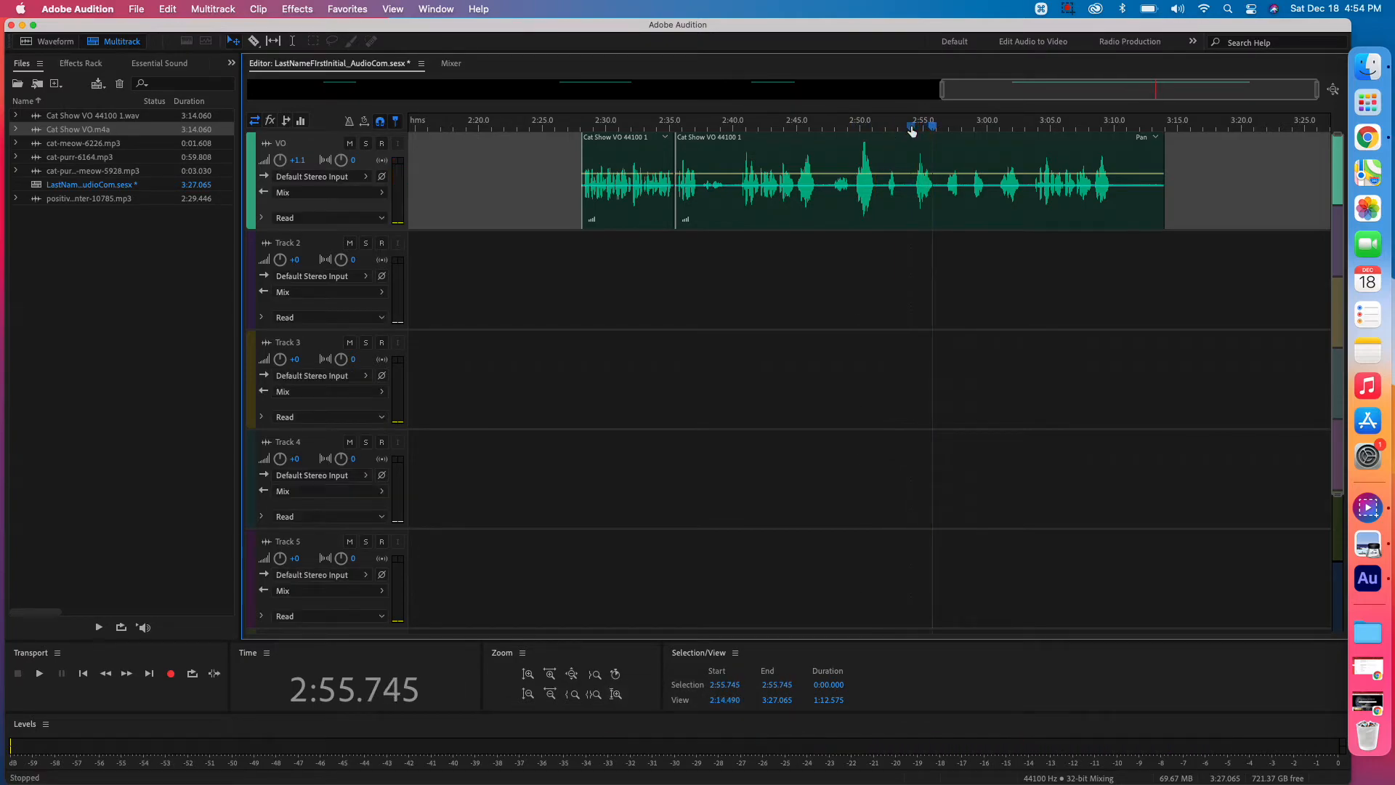
left_click(963, 127)
key("space")
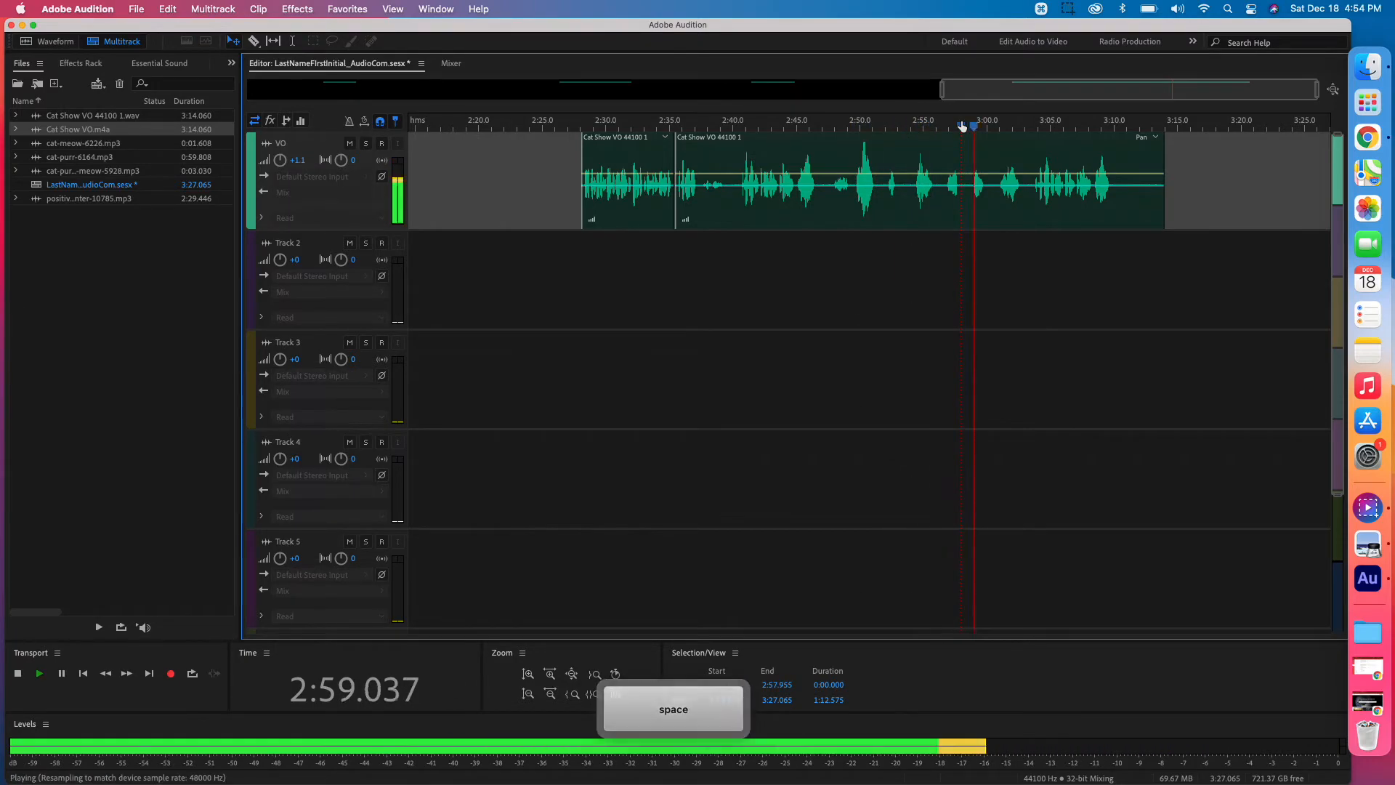
key("space")
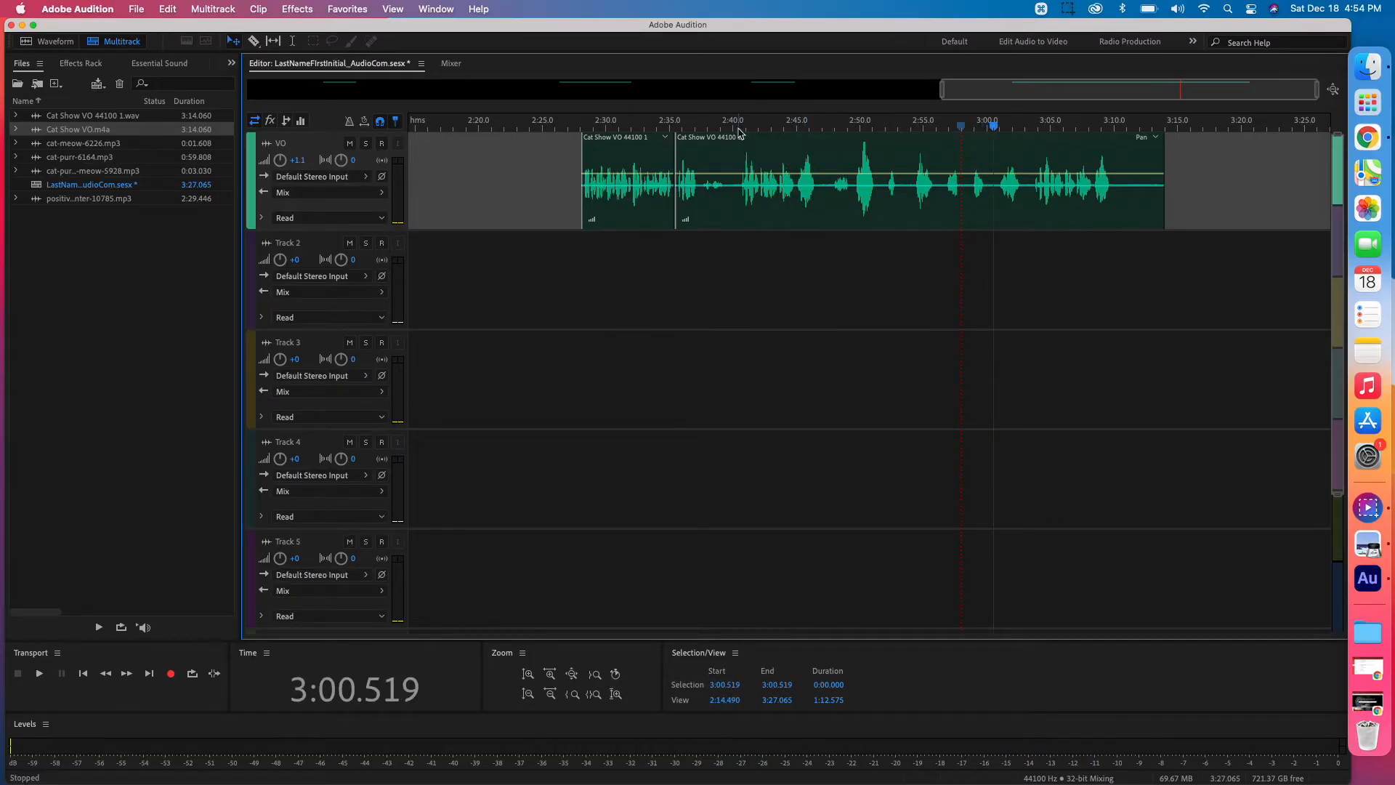
Step: Split the voice-over clip at 2:40.455 and delete the rejected segment between 2:35.479 and the cut
left_click(738, 160)
key("super+k")
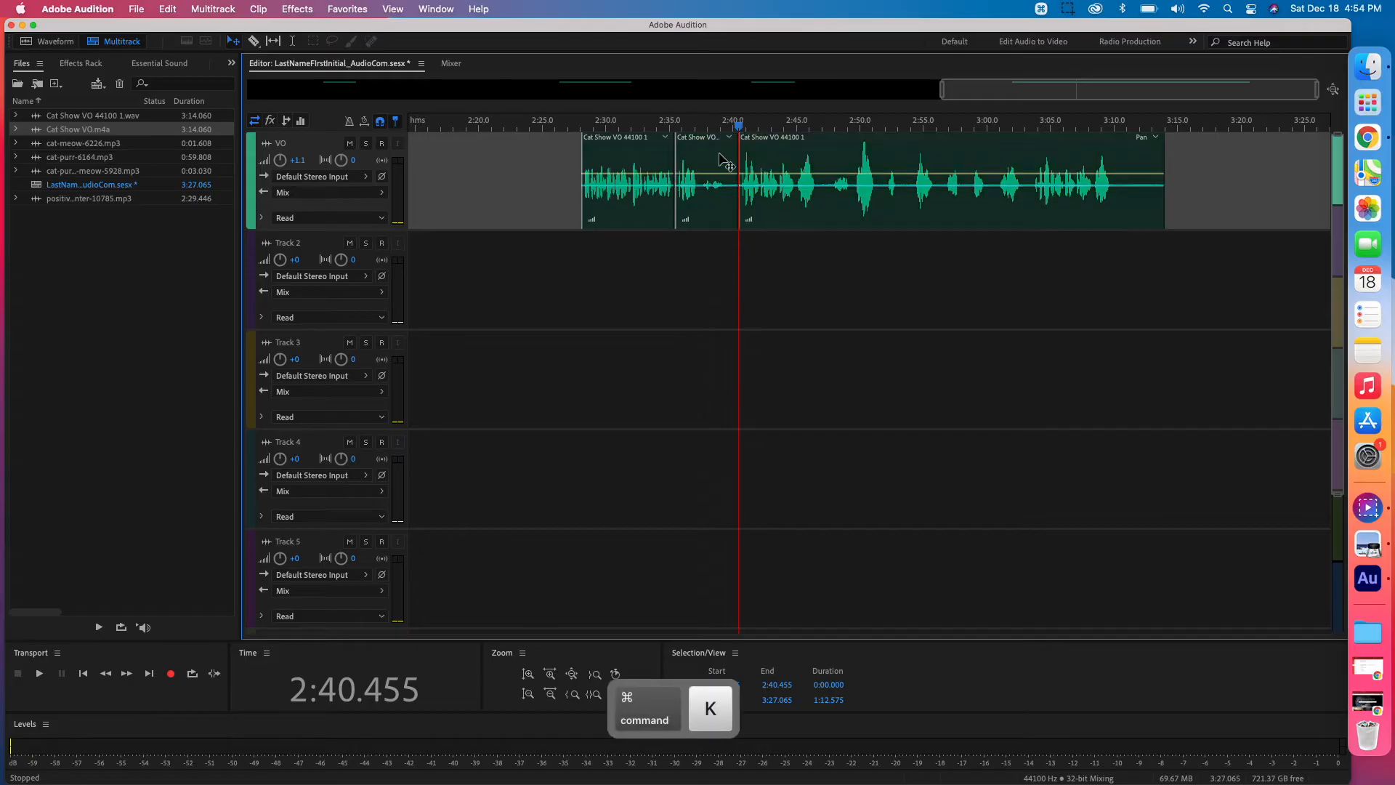
left_click(719, 153)
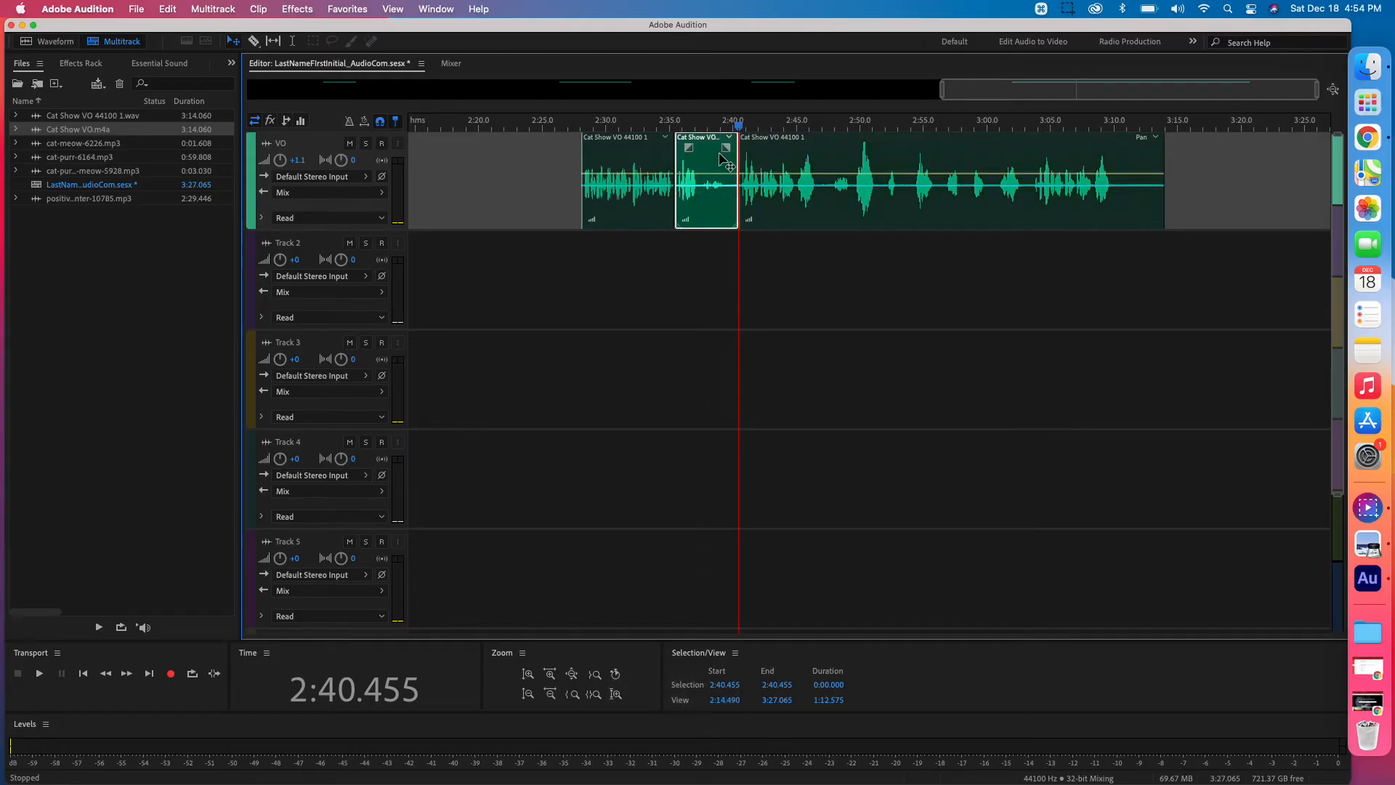
key("Delete")
Step: Split the voice-over clip at 2:46.688 and delete everything after the cut
left_click(817, 159)
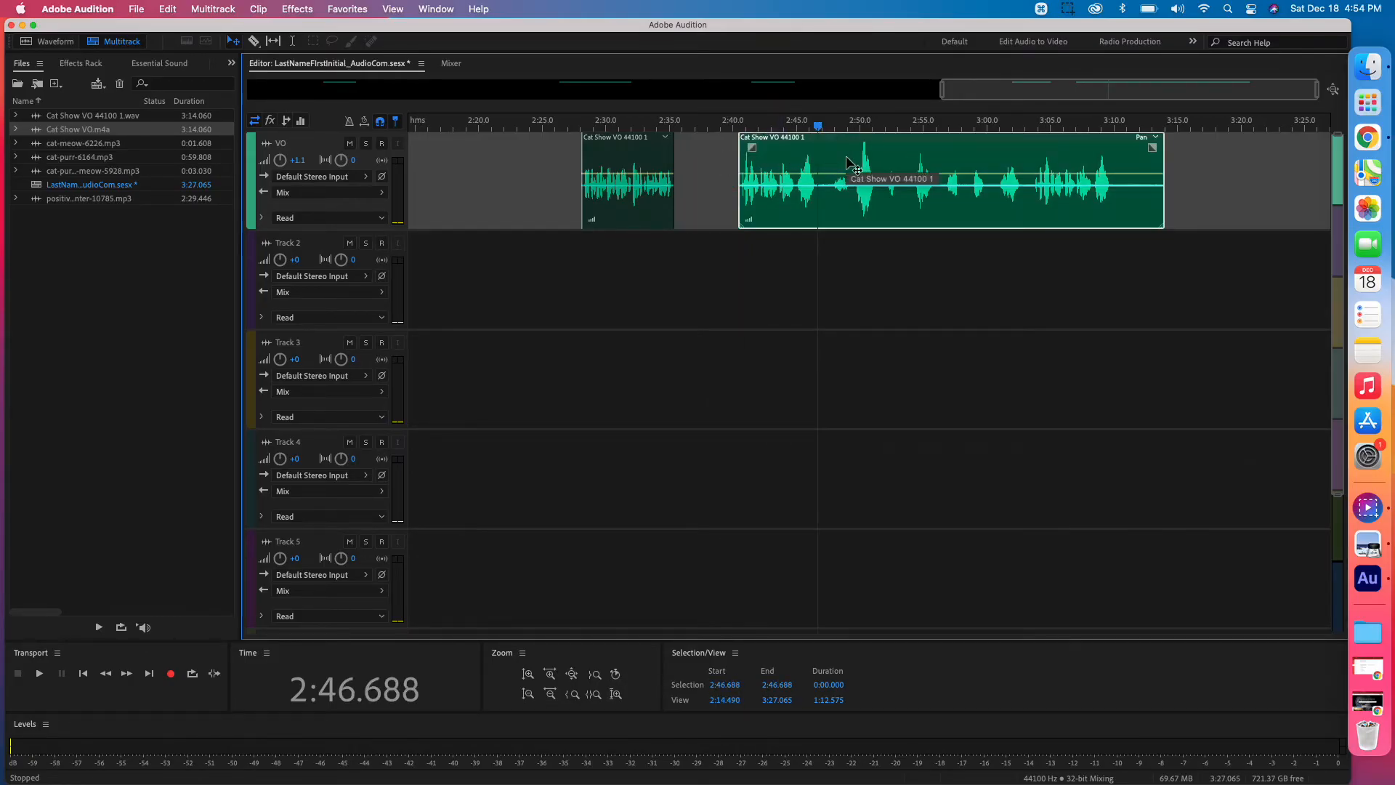
key("super+k")
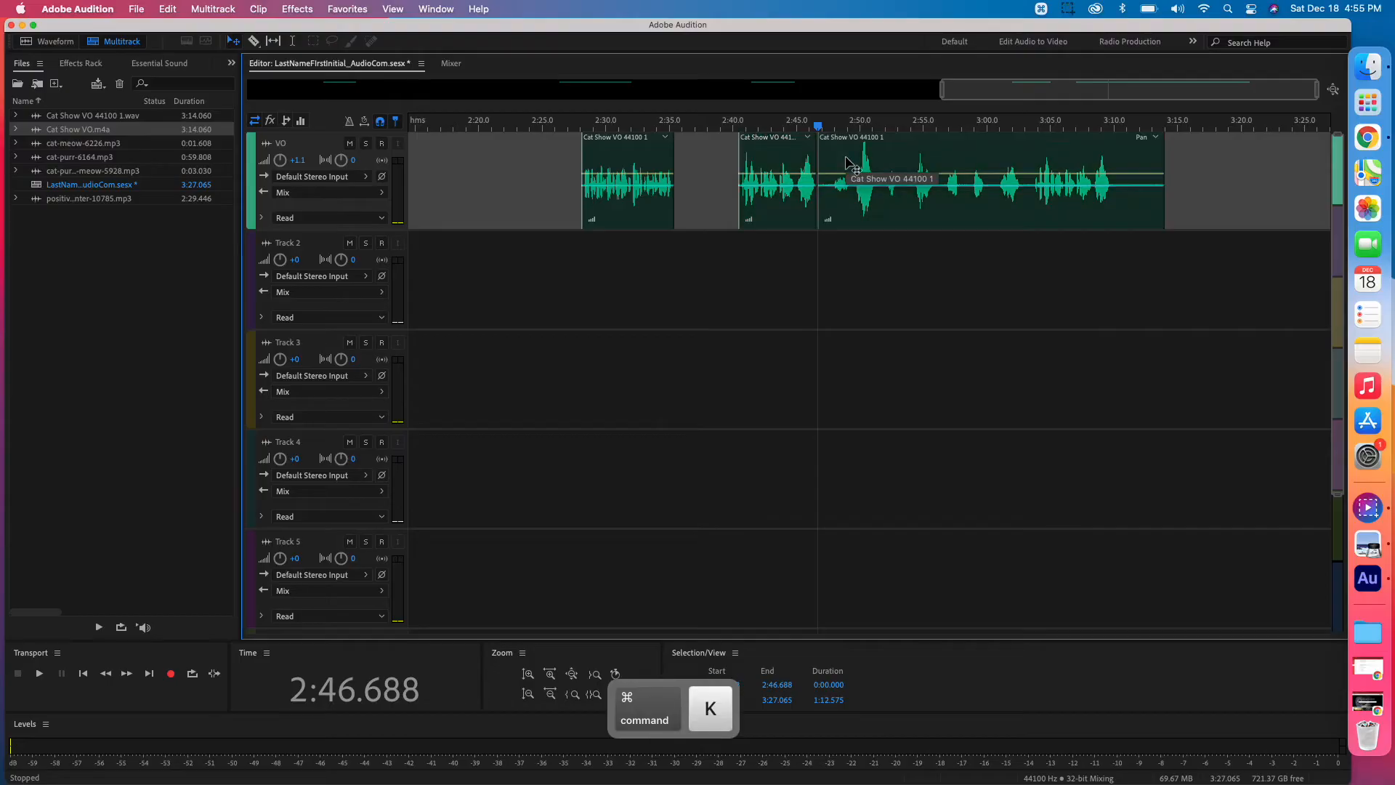
left_click(863, 162)
key("Delete")
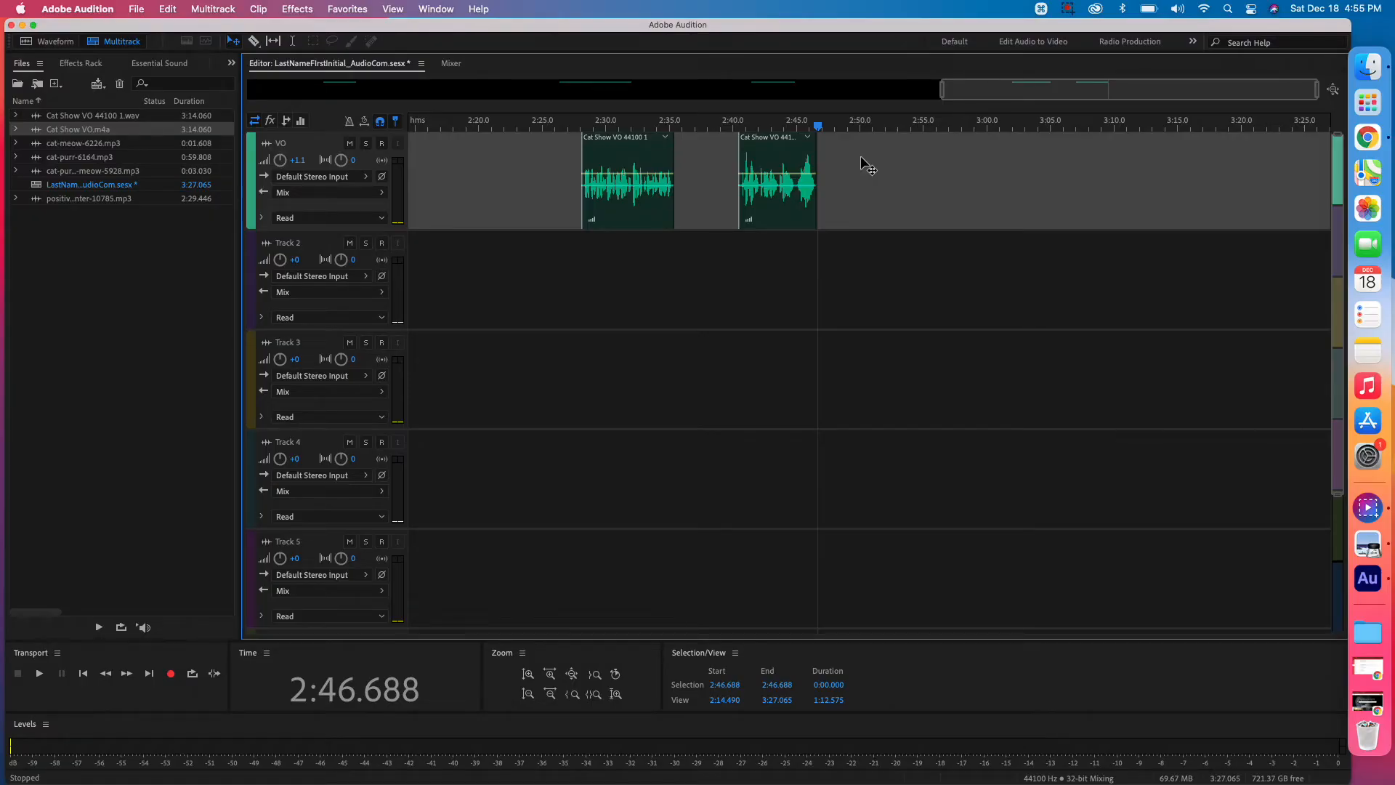
Step: Show the whole session and ripple-delete the gaps before the first and second voice-over clips on the VO track
key("backslash")
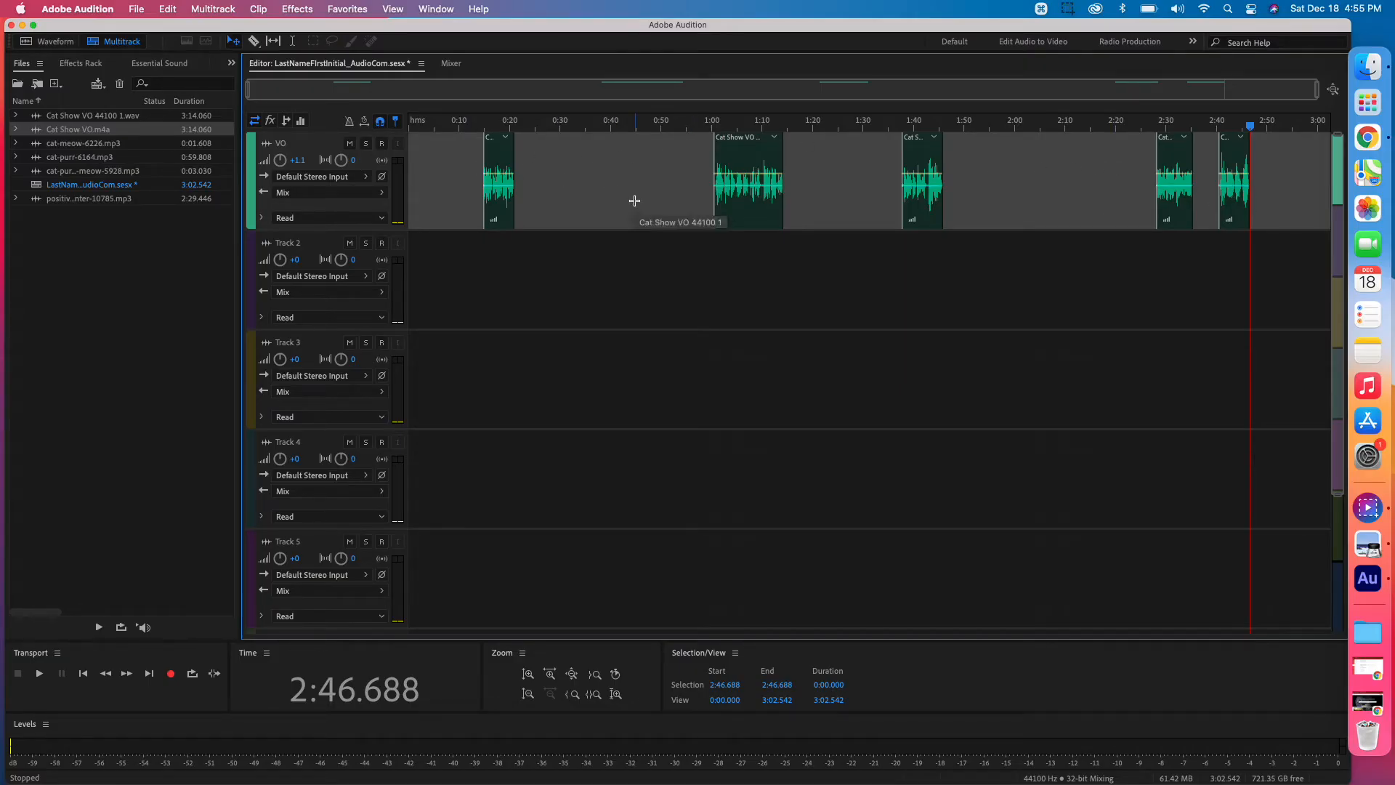
right_click(450, 179)
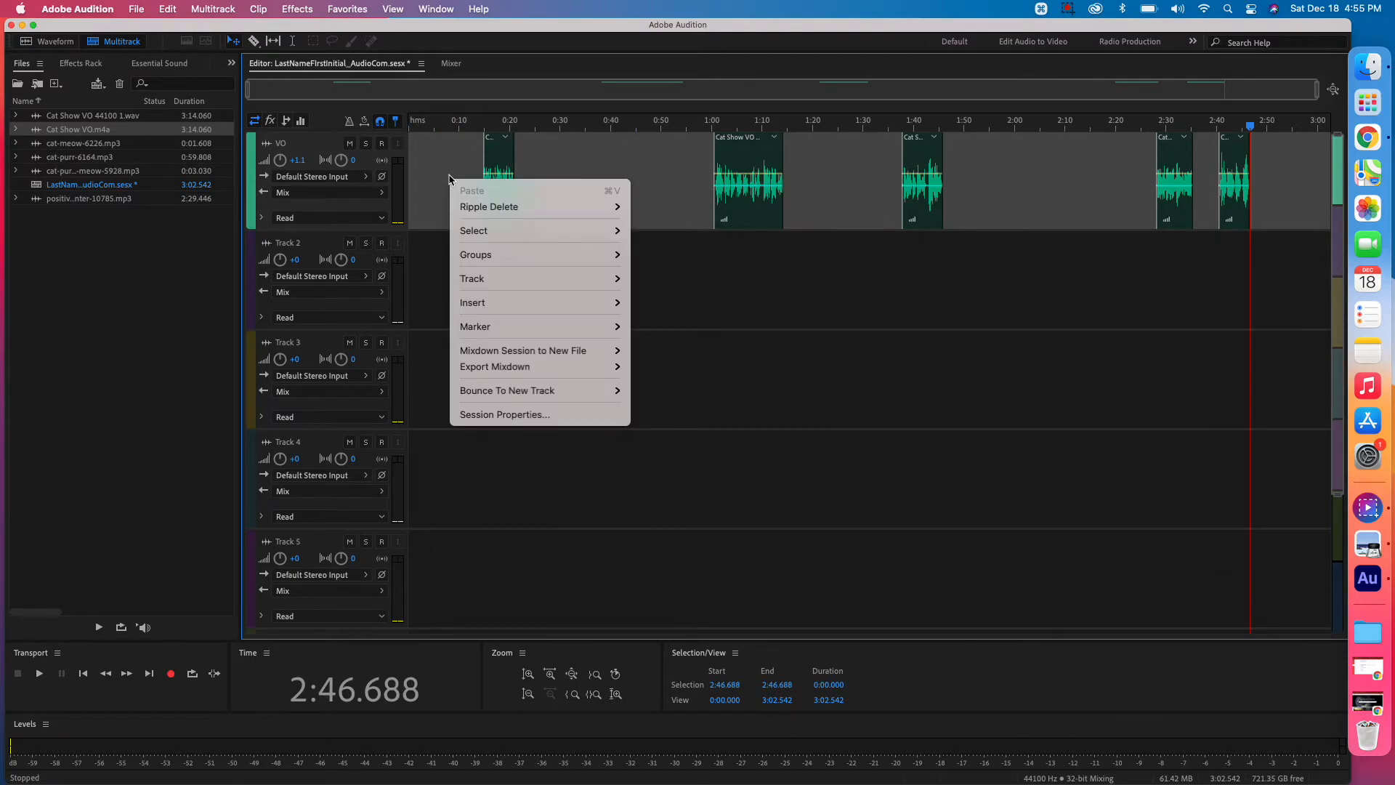
mouse_move(477, 212)
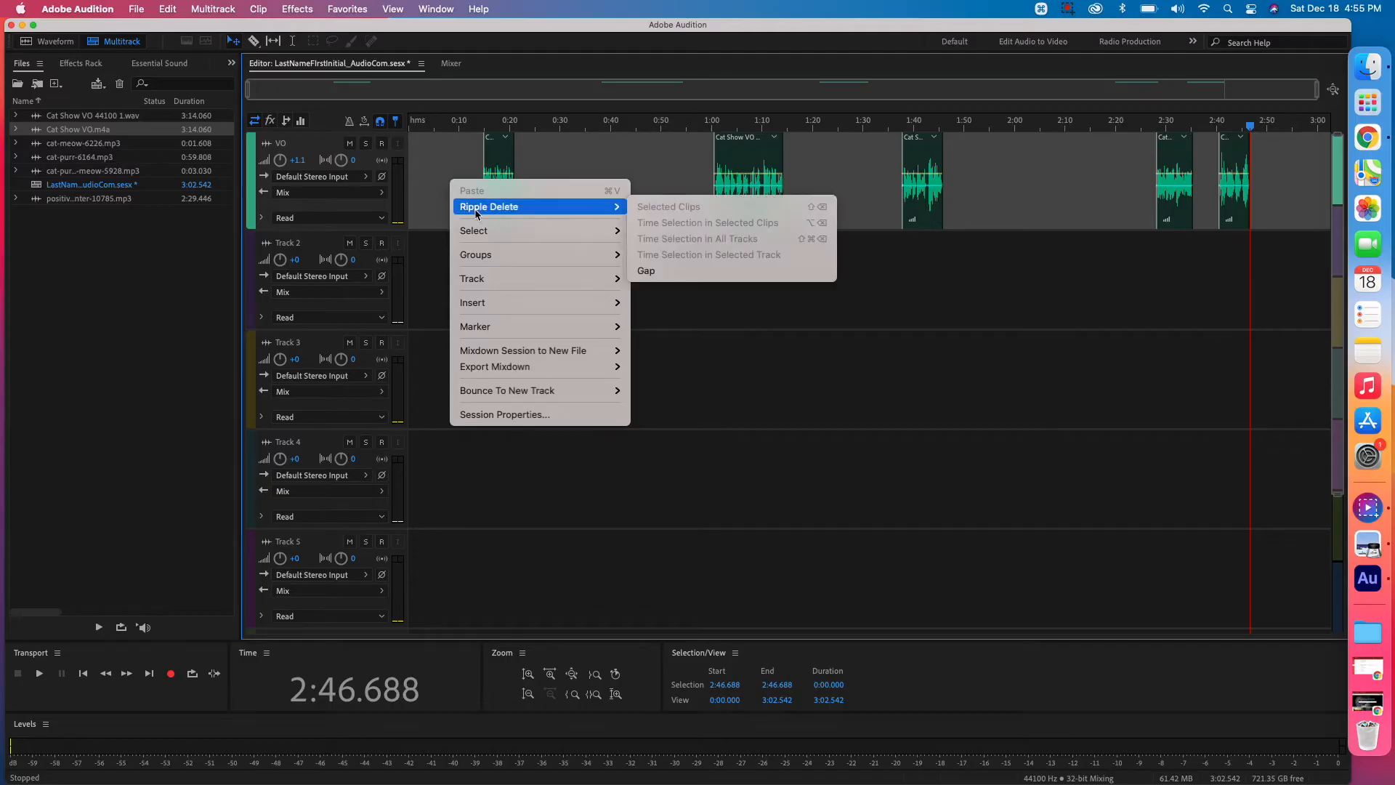
left_click(662, 269)
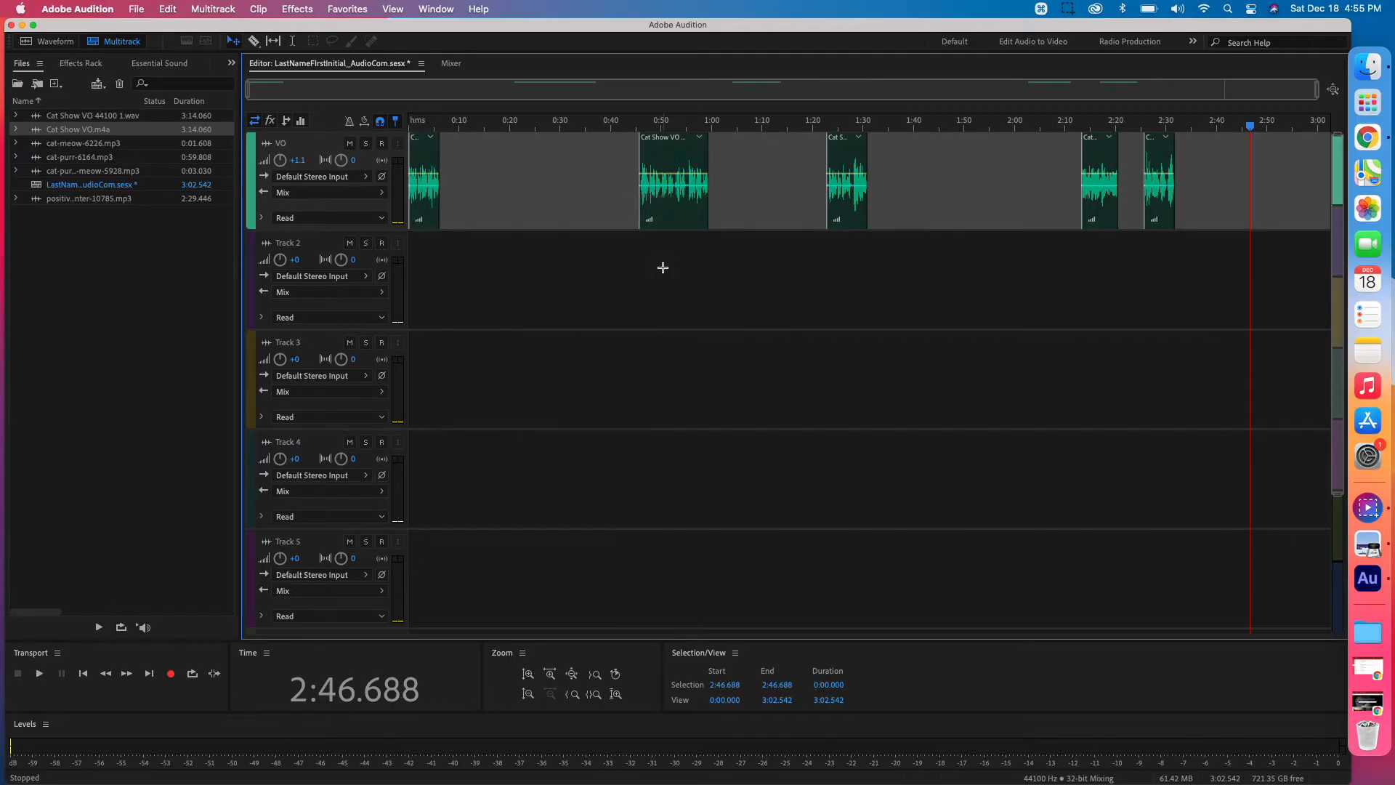
right_click(518, 174)
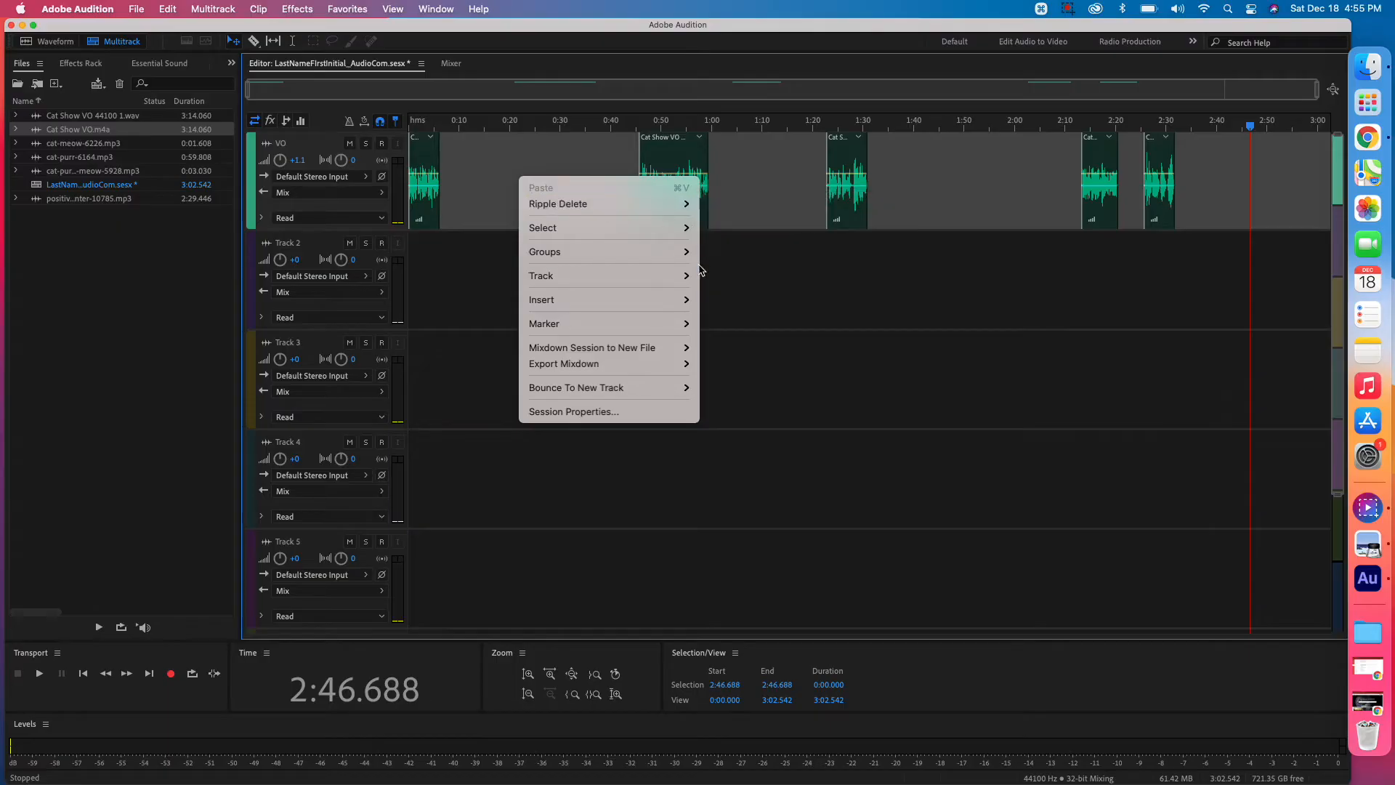
mouse_move(691, 210)
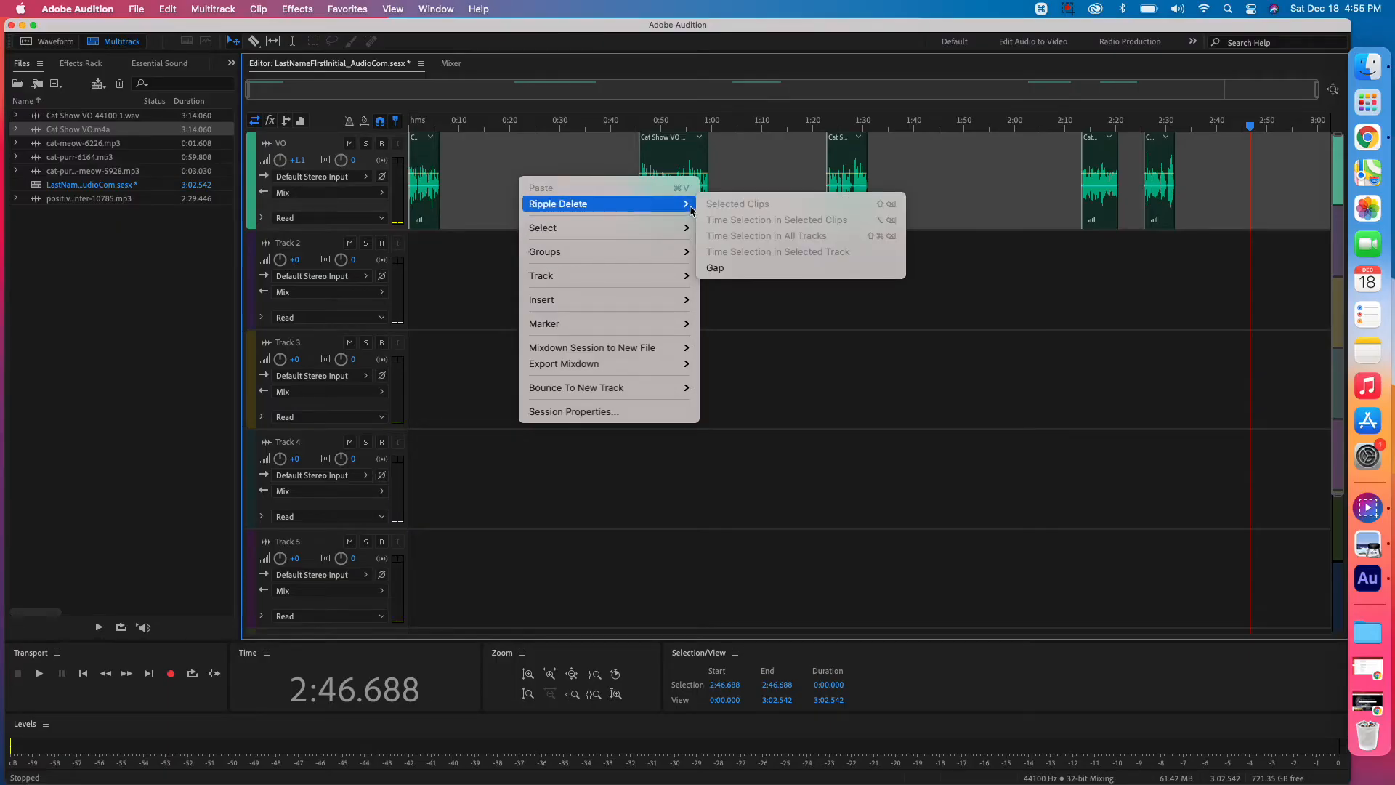
left_click(718, 267)
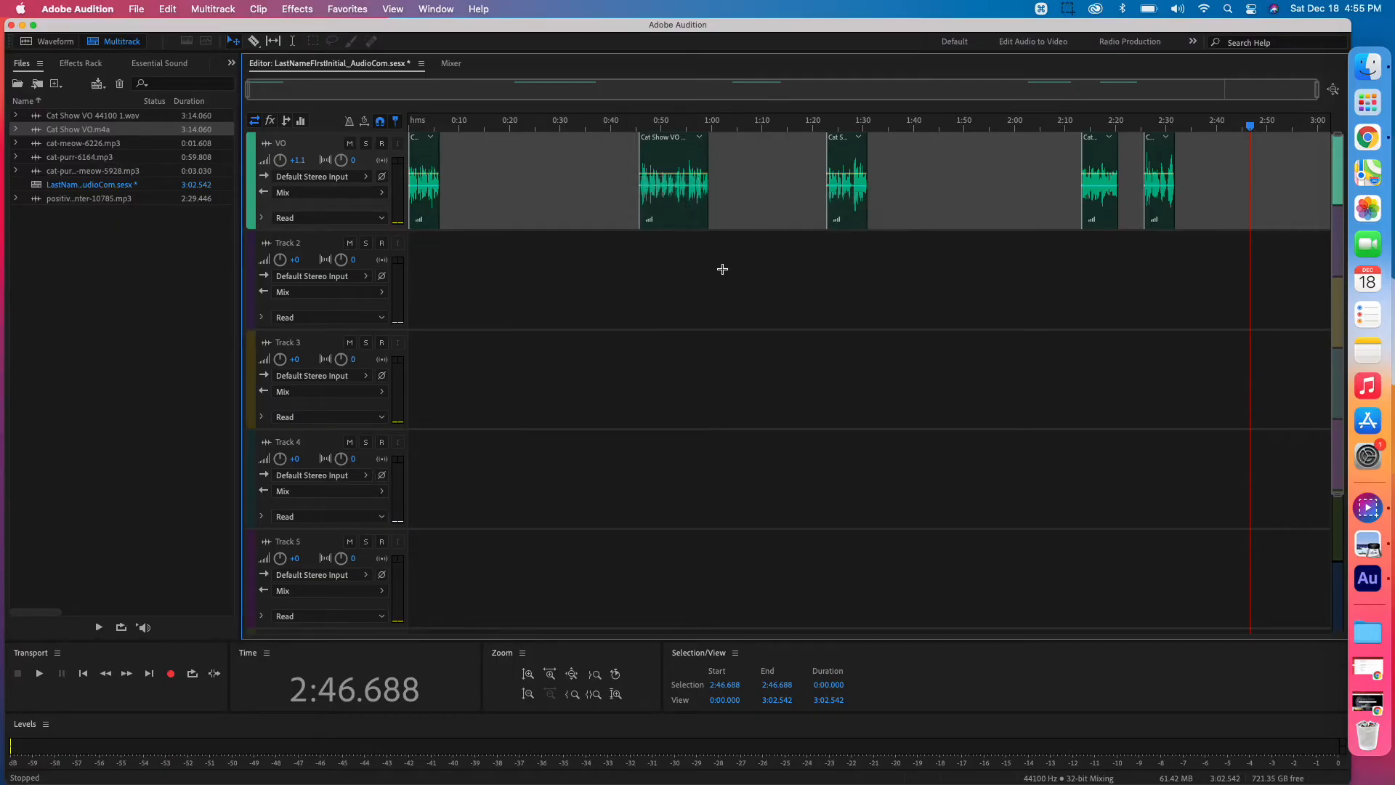
Step: Ripple-delete the gaps before the third, fourth and fifth voice-over clips on the VO track
right_click(569, 170)
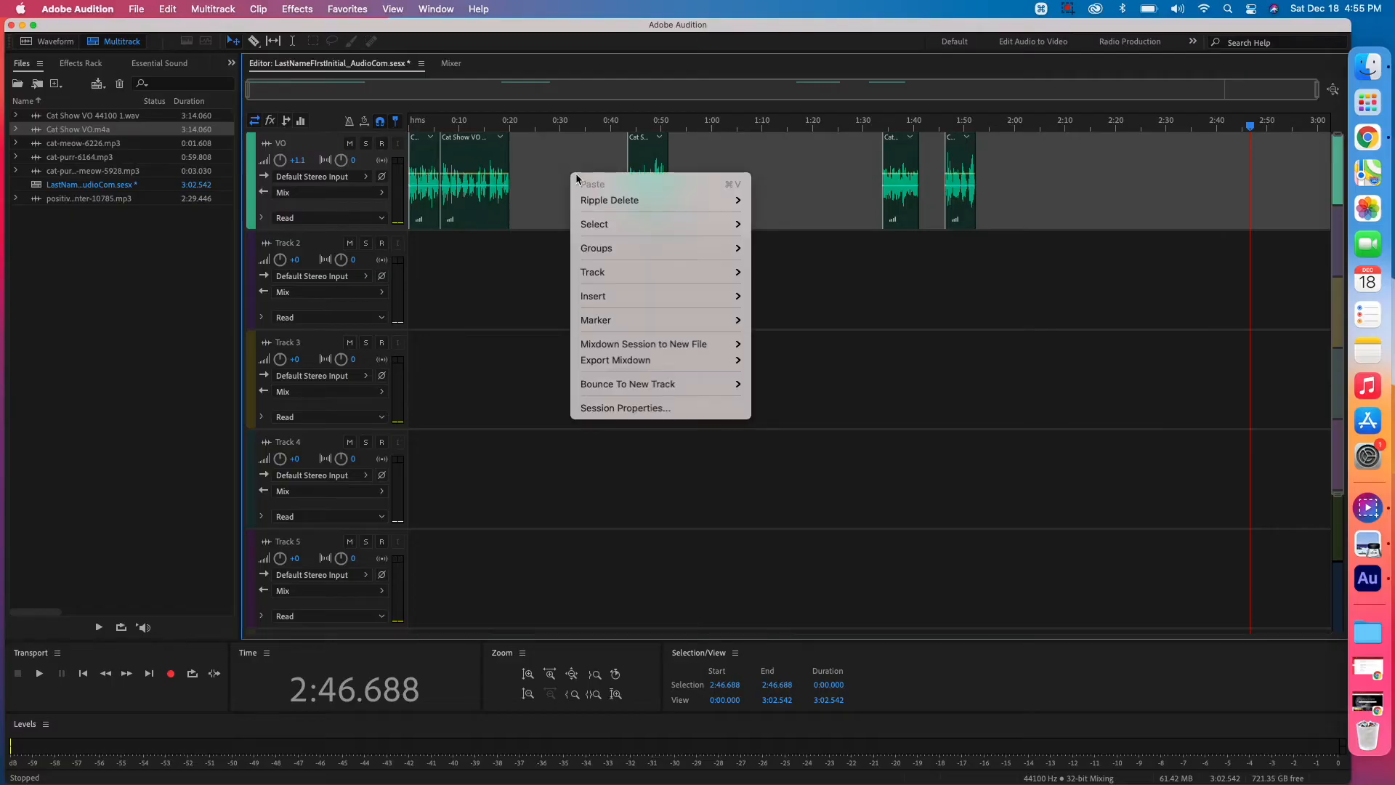
mouse_move(601, 201)
left_click(783, 262)
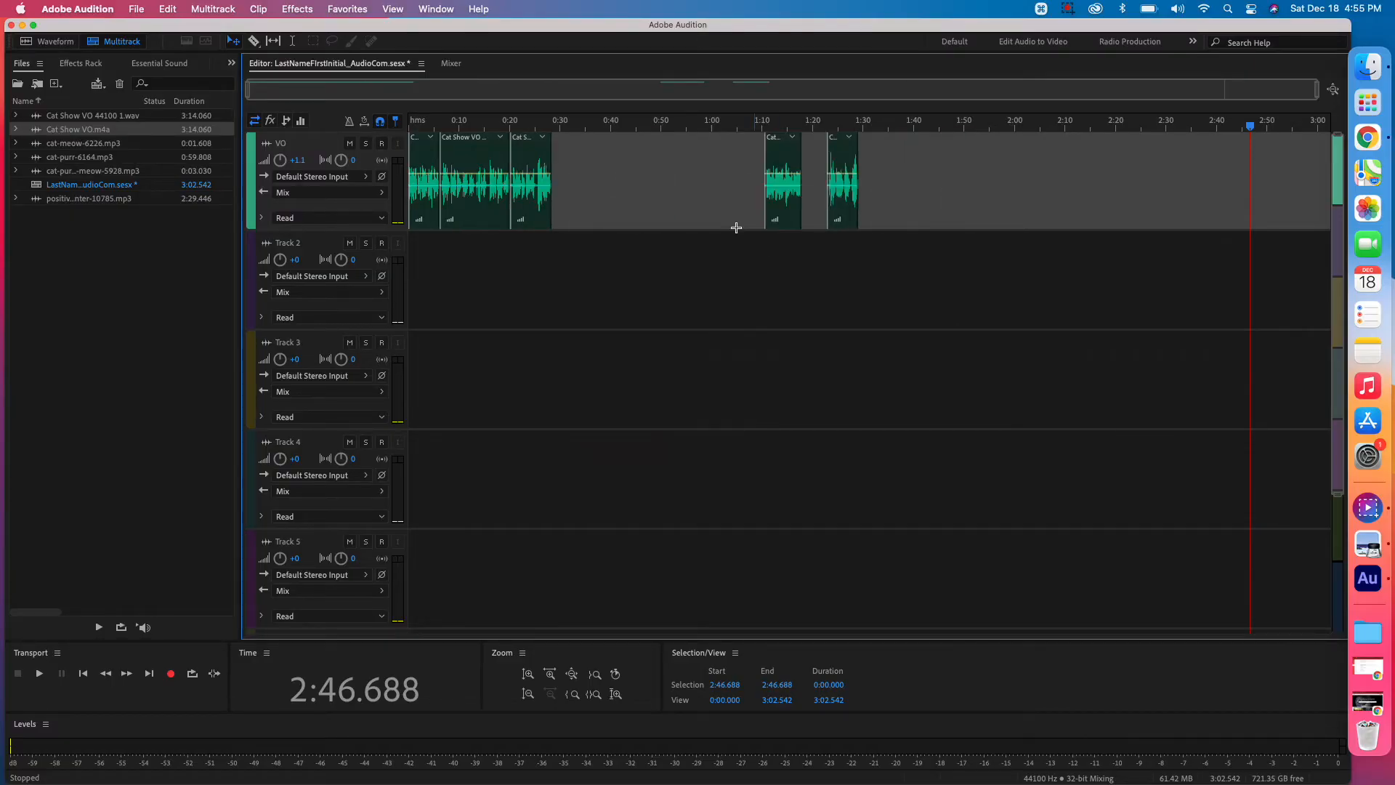
right_click(647, 177)
mouse_move(662, 202)
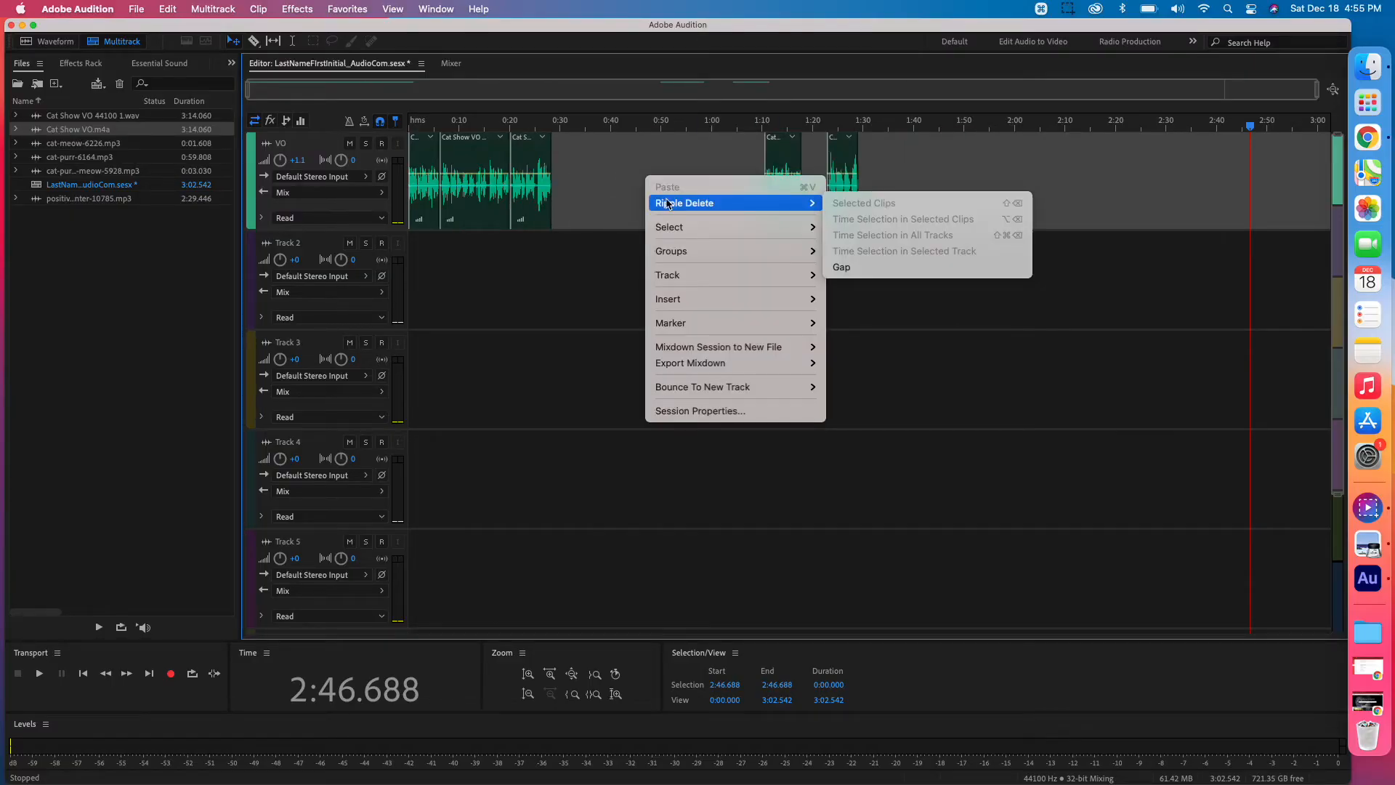
left_click(853, 267)
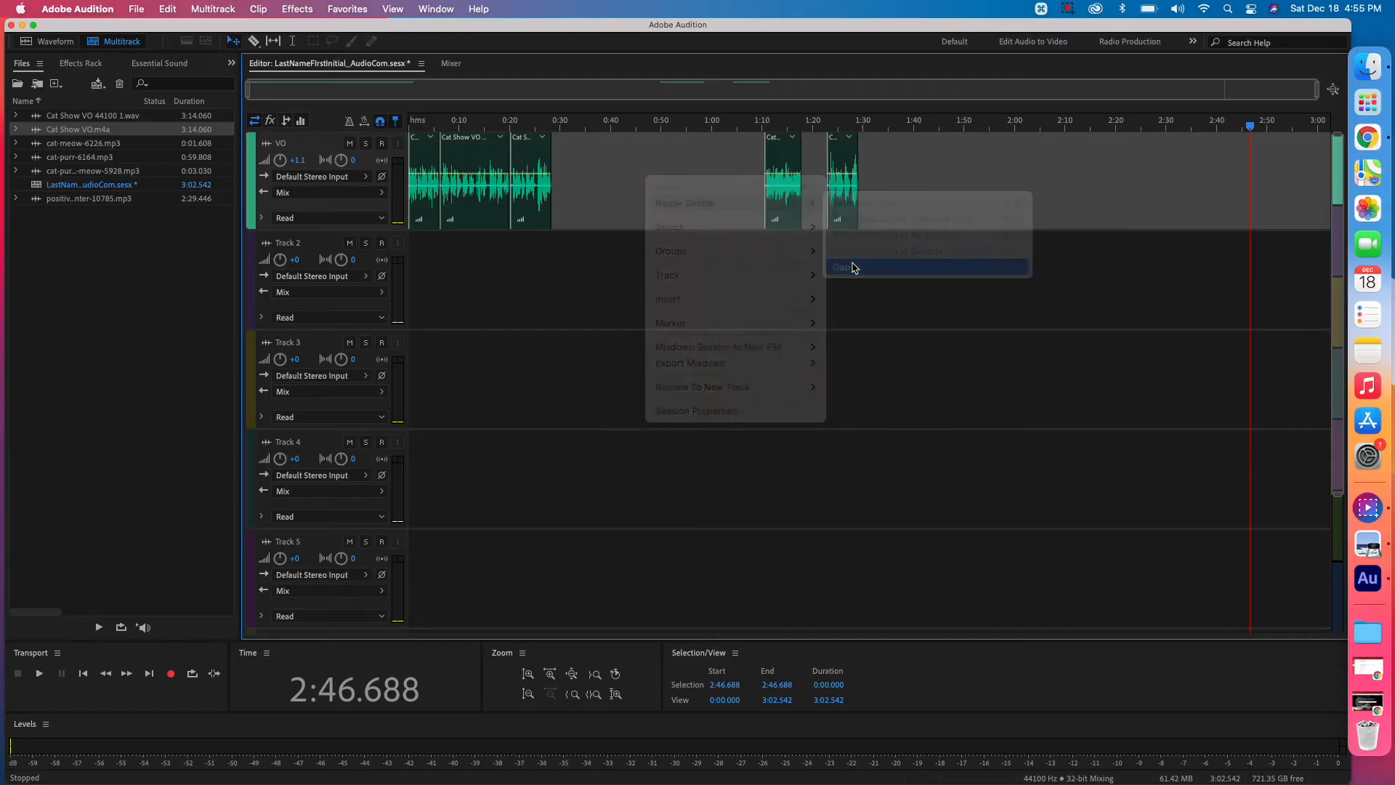
right_click(604, 154)
mouse_move(623, 188)
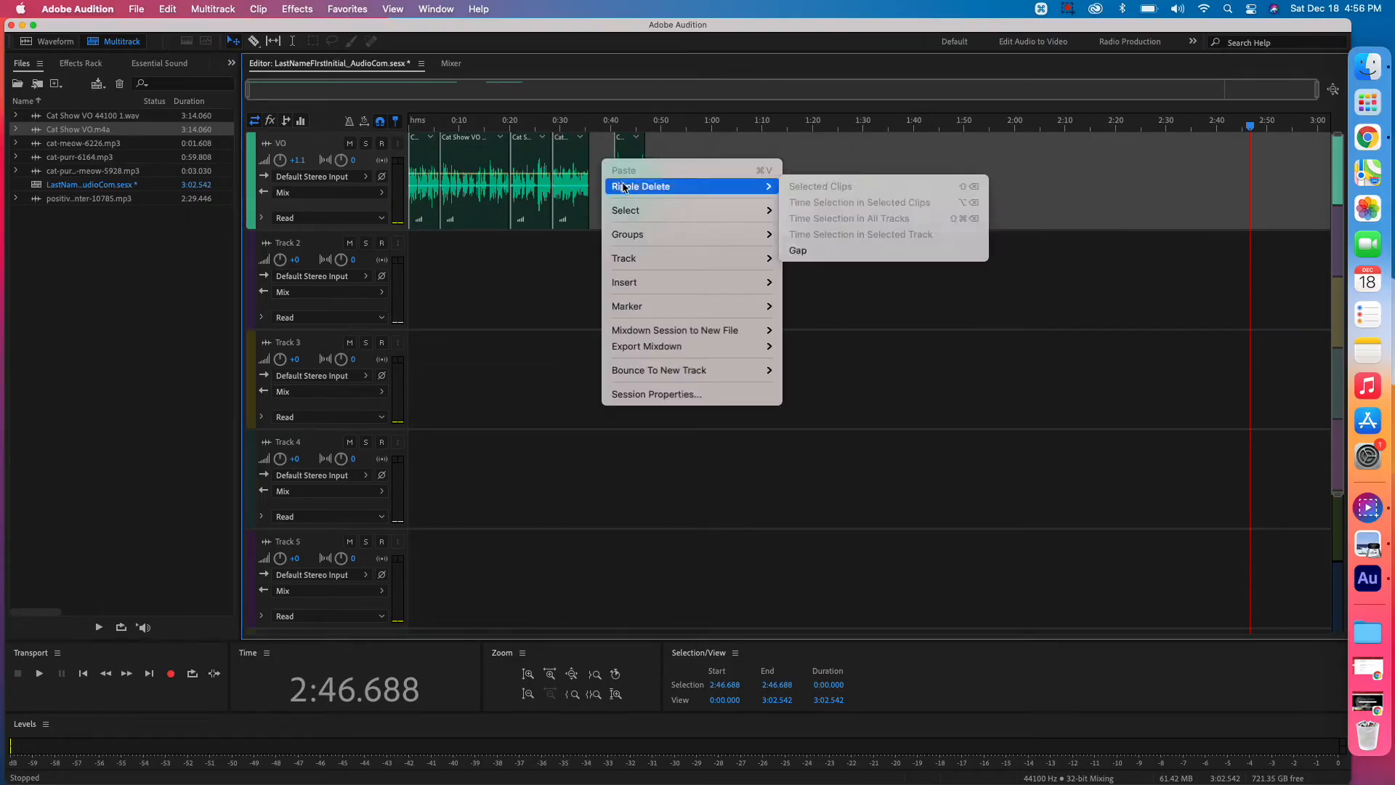
left_click(836, 256)
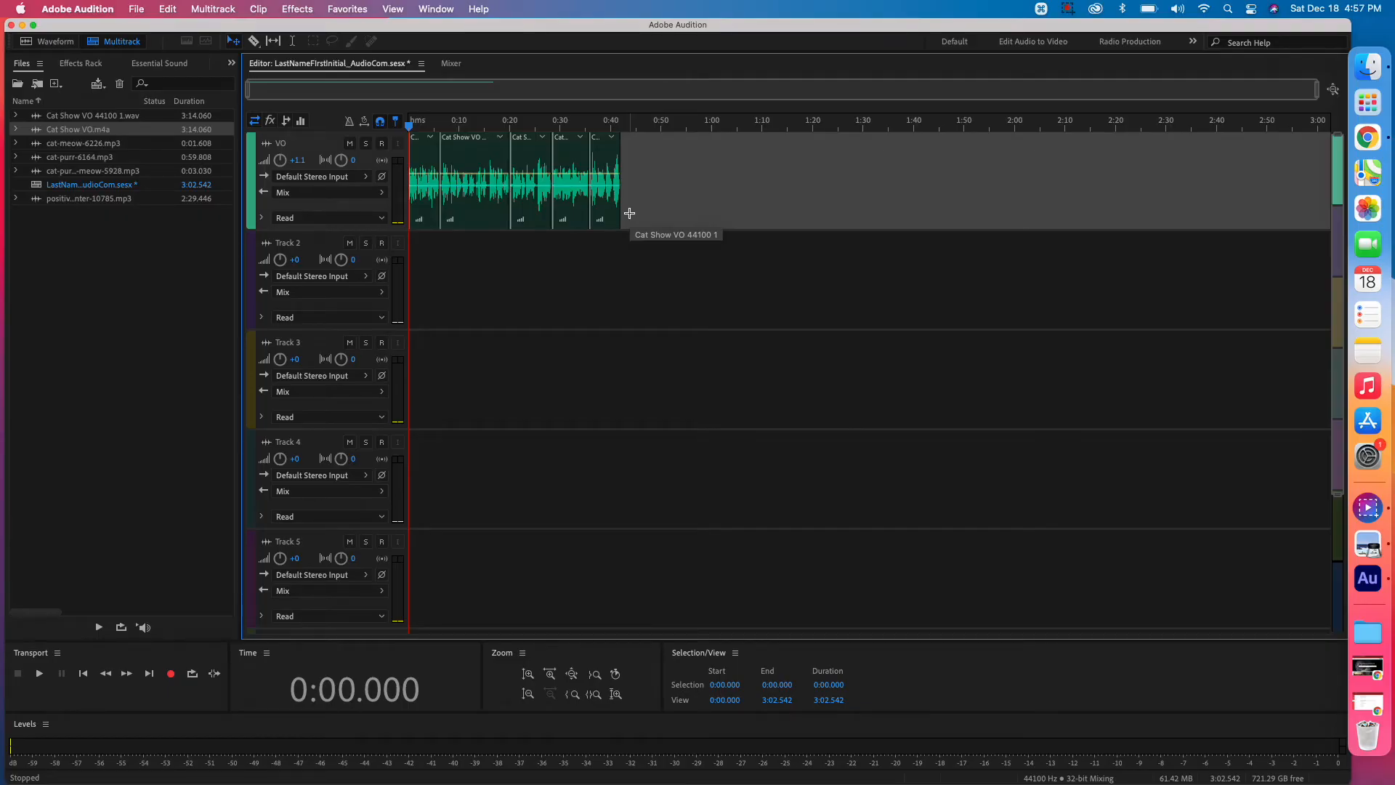
Step: Play the assembled voice-over from the start, checking it against the Cat Show Script in Preview, and return to Audition to stop playback
key("space")
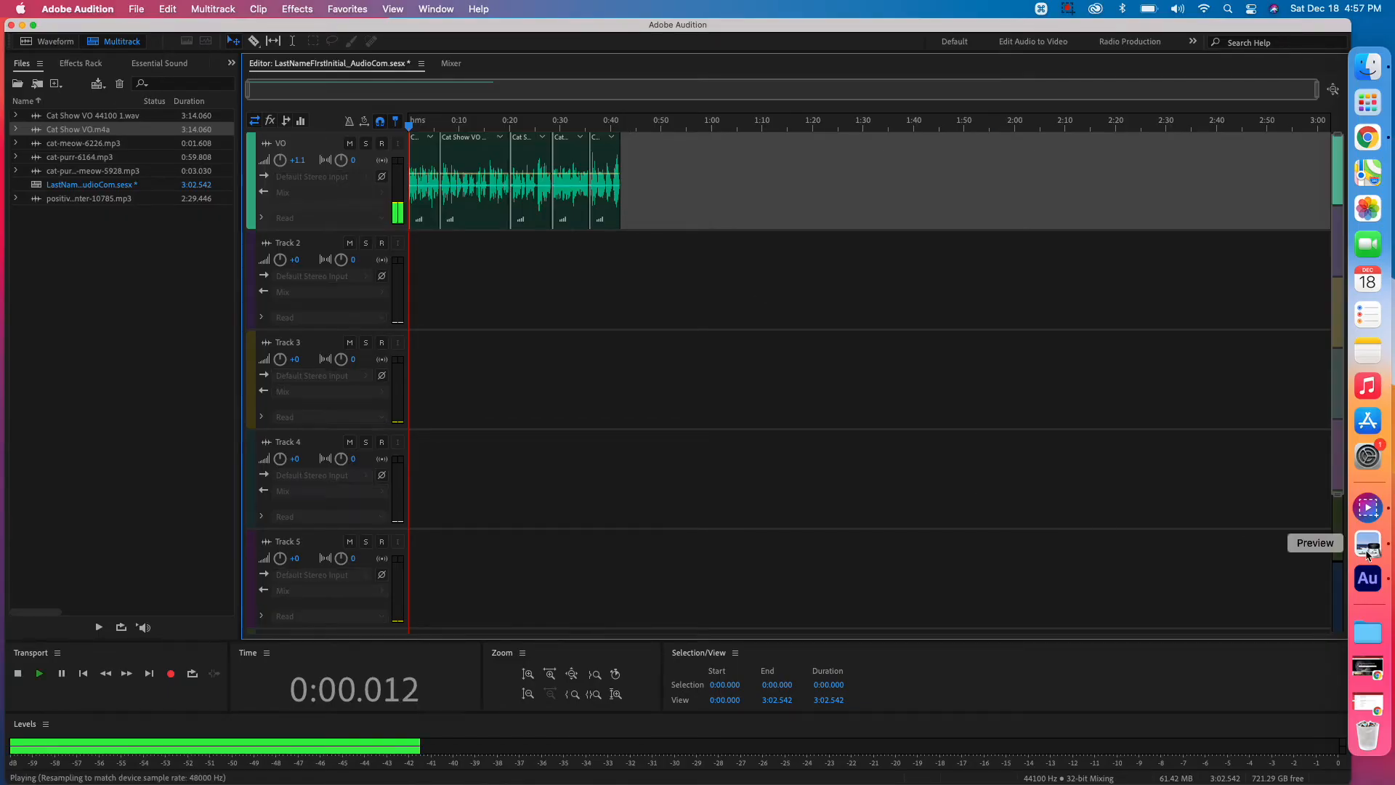
left_click(1367, 551)
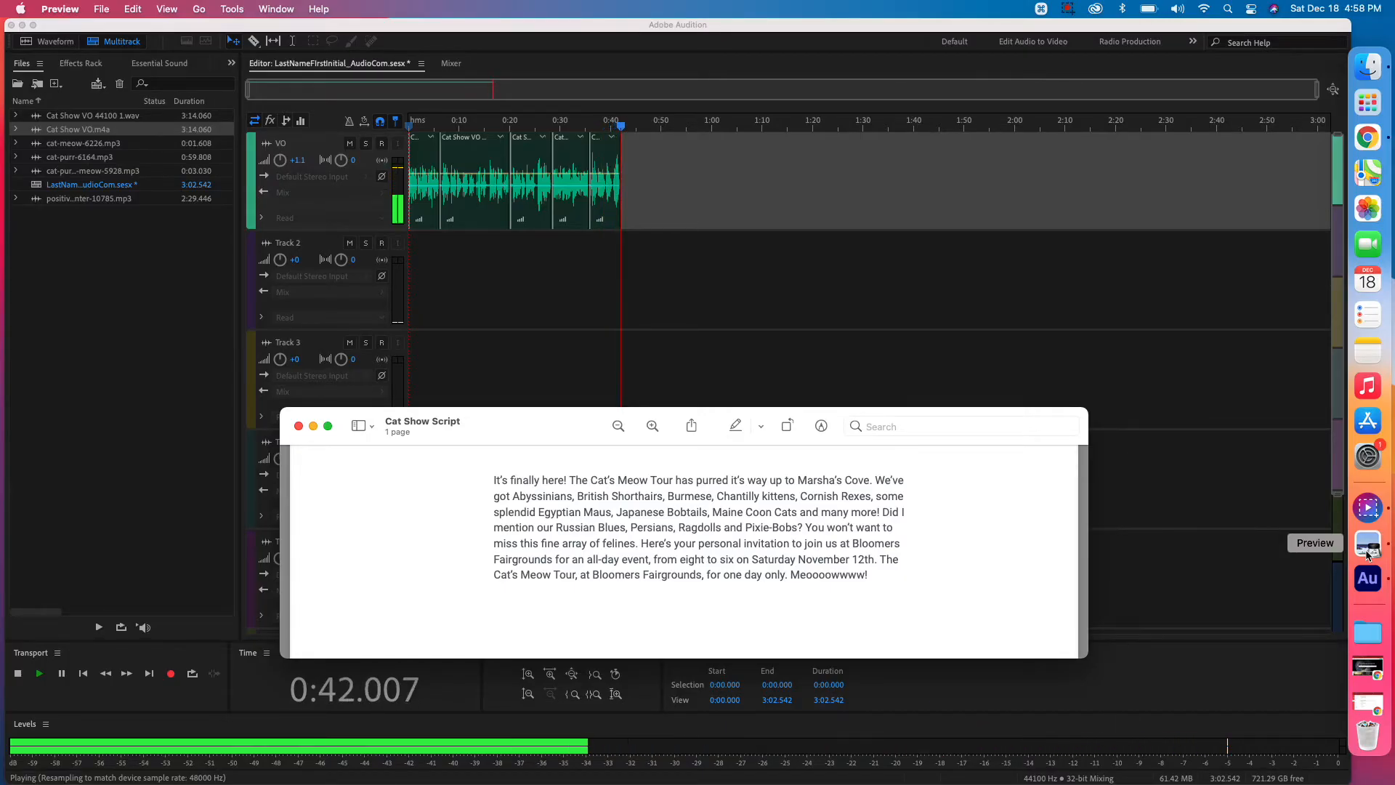
key("space")
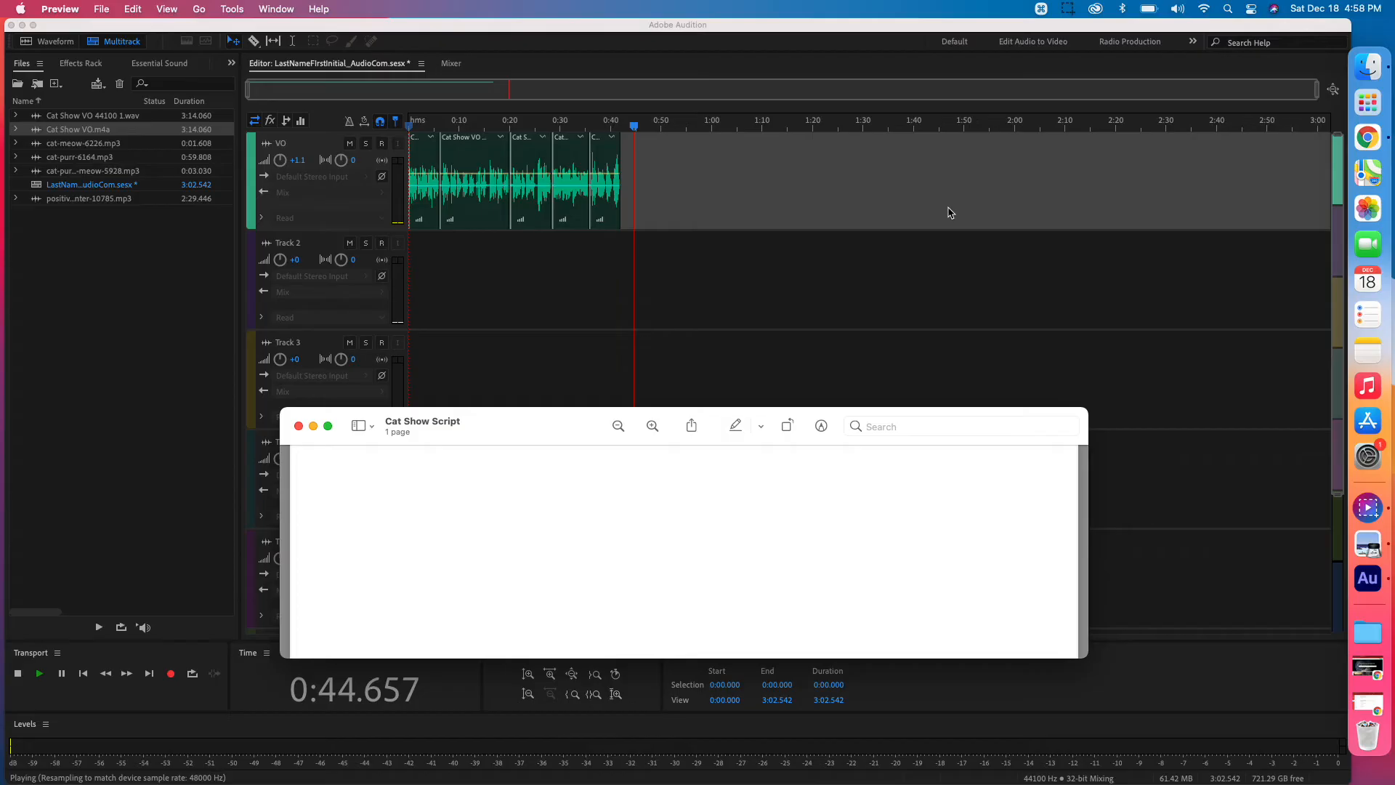
left_click(949, 210)
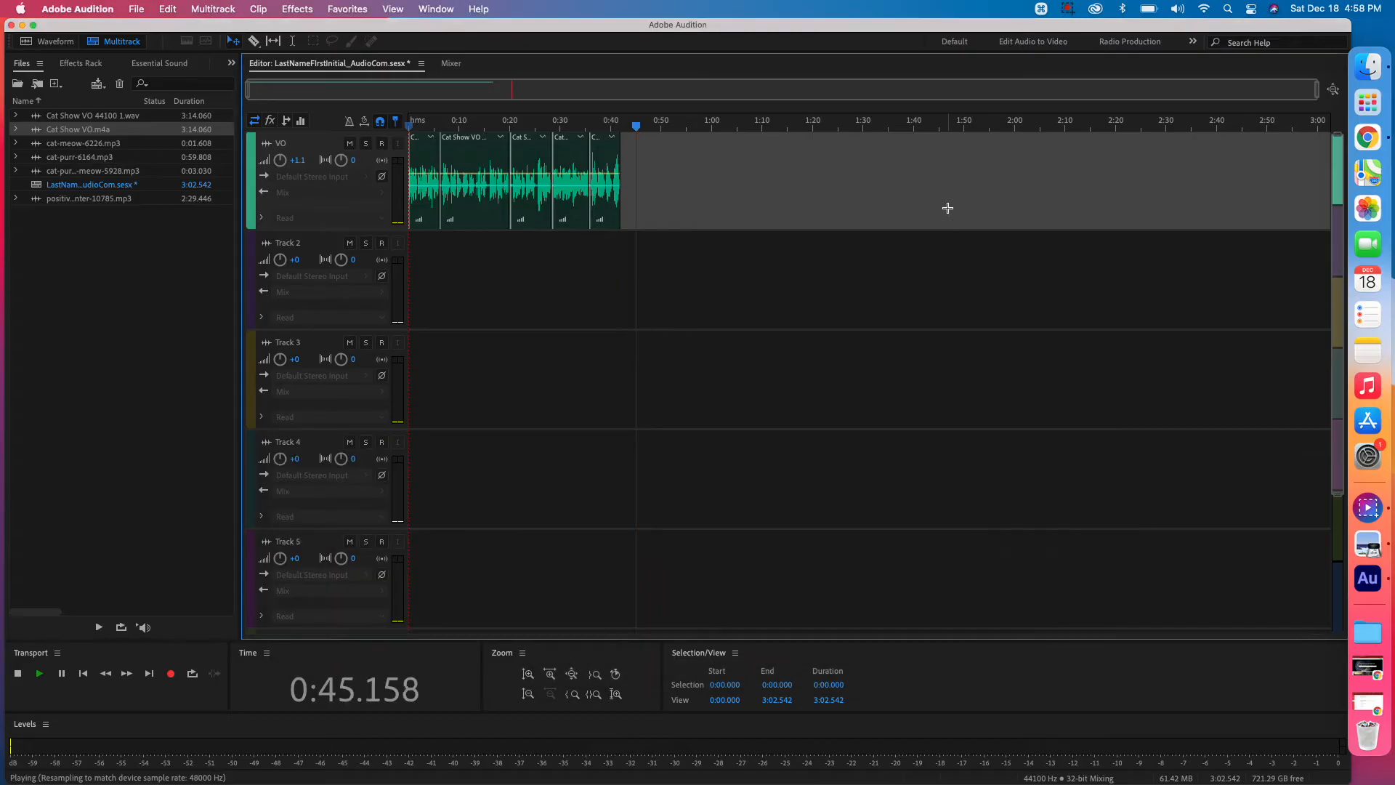
key("space")
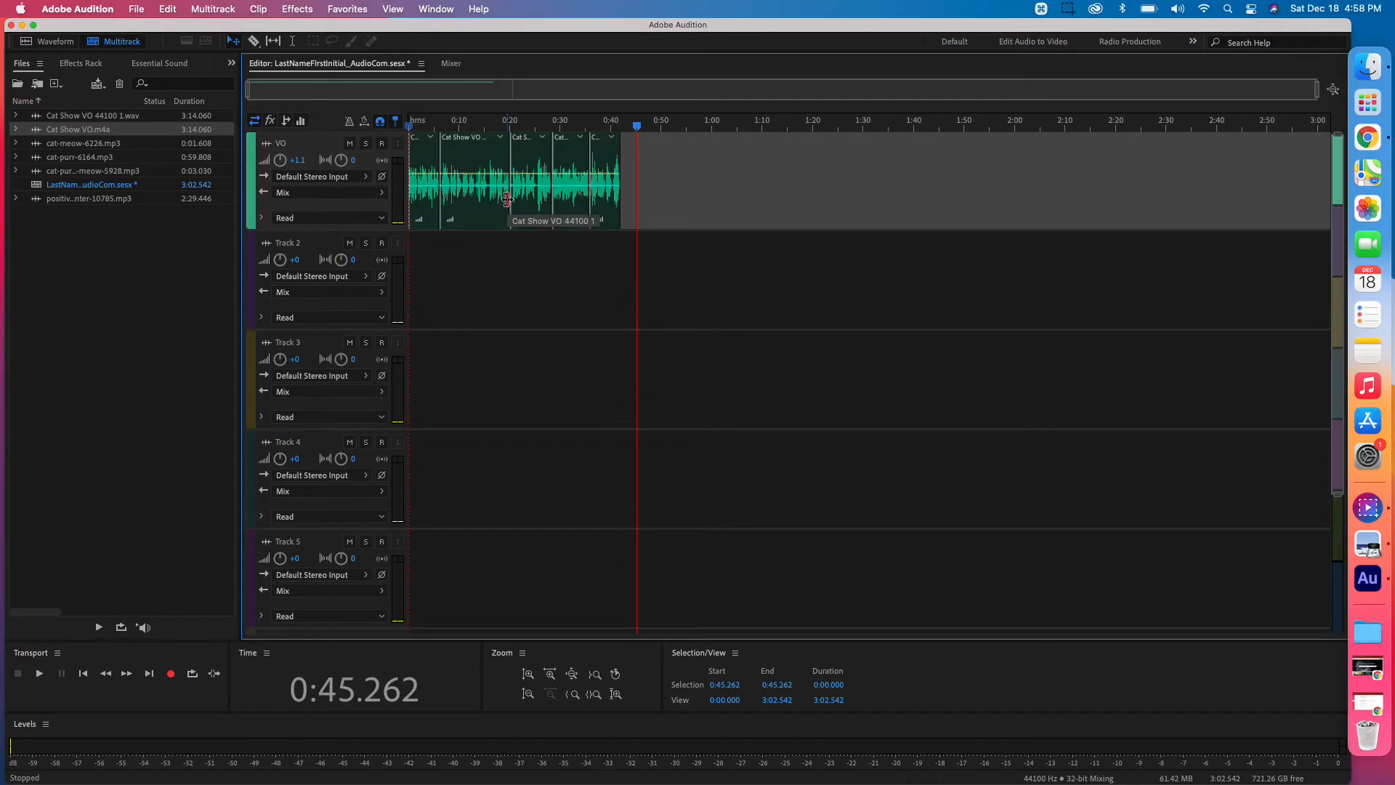
Step: Apply symmetric fade-in and fade-out to the first voice-over clip with a linear value of 19
key("=")
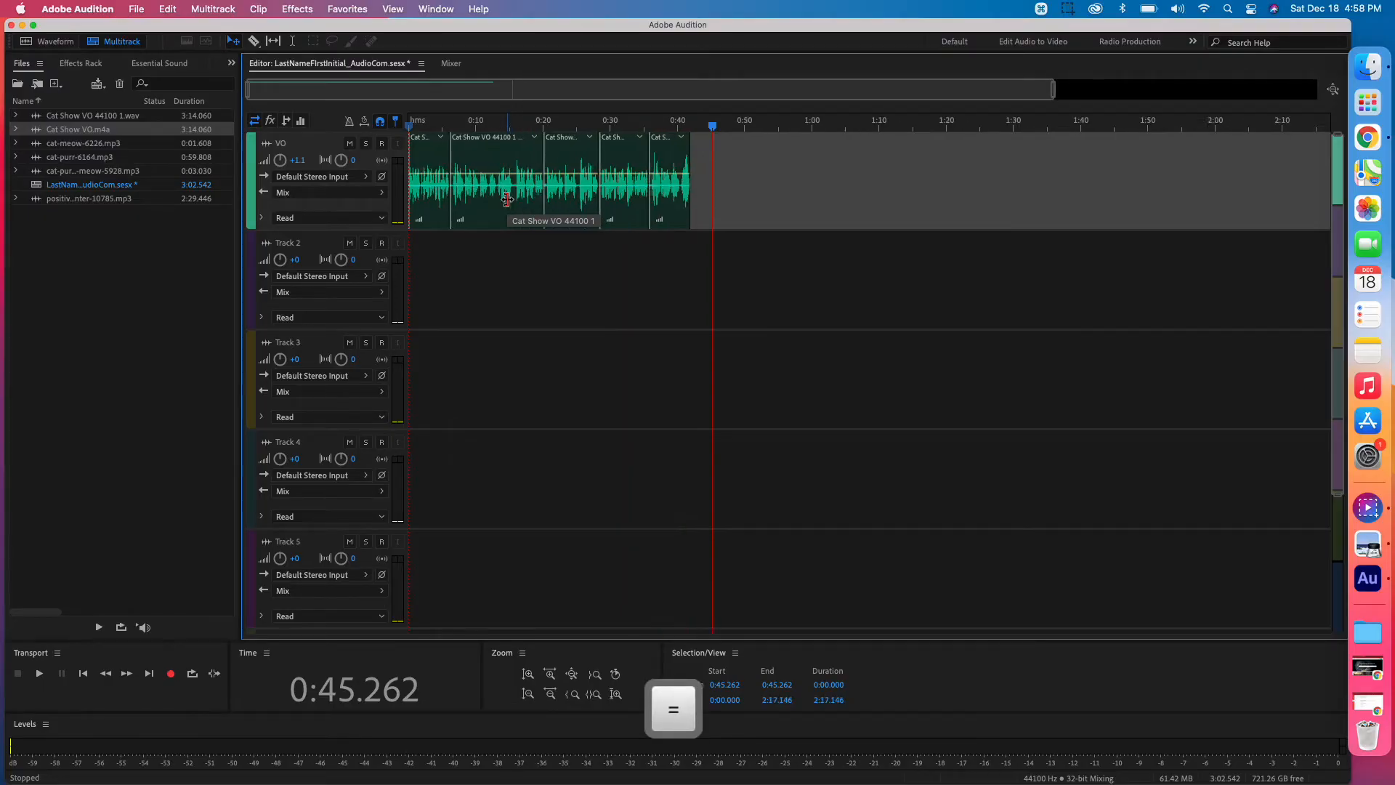
key("=")
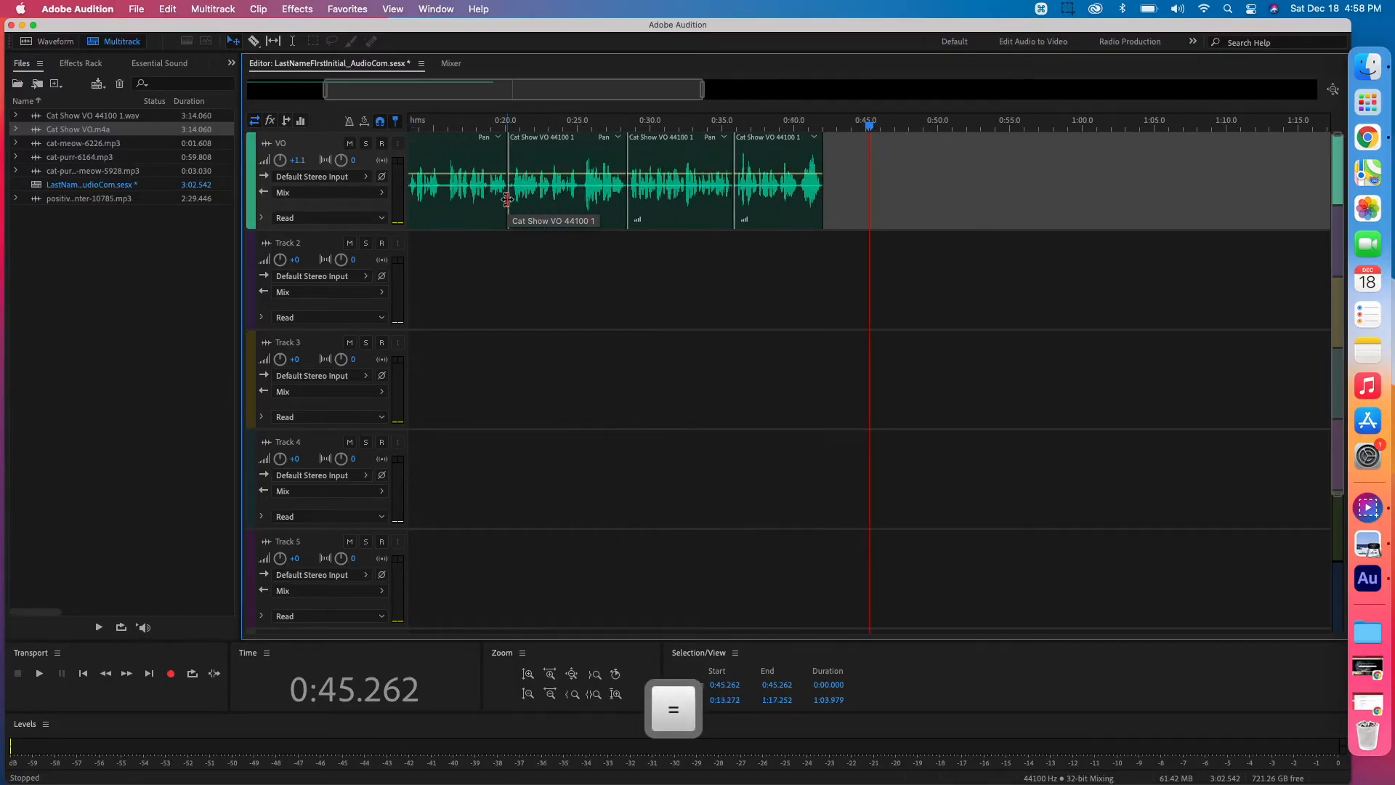
key("=")
key("Home")
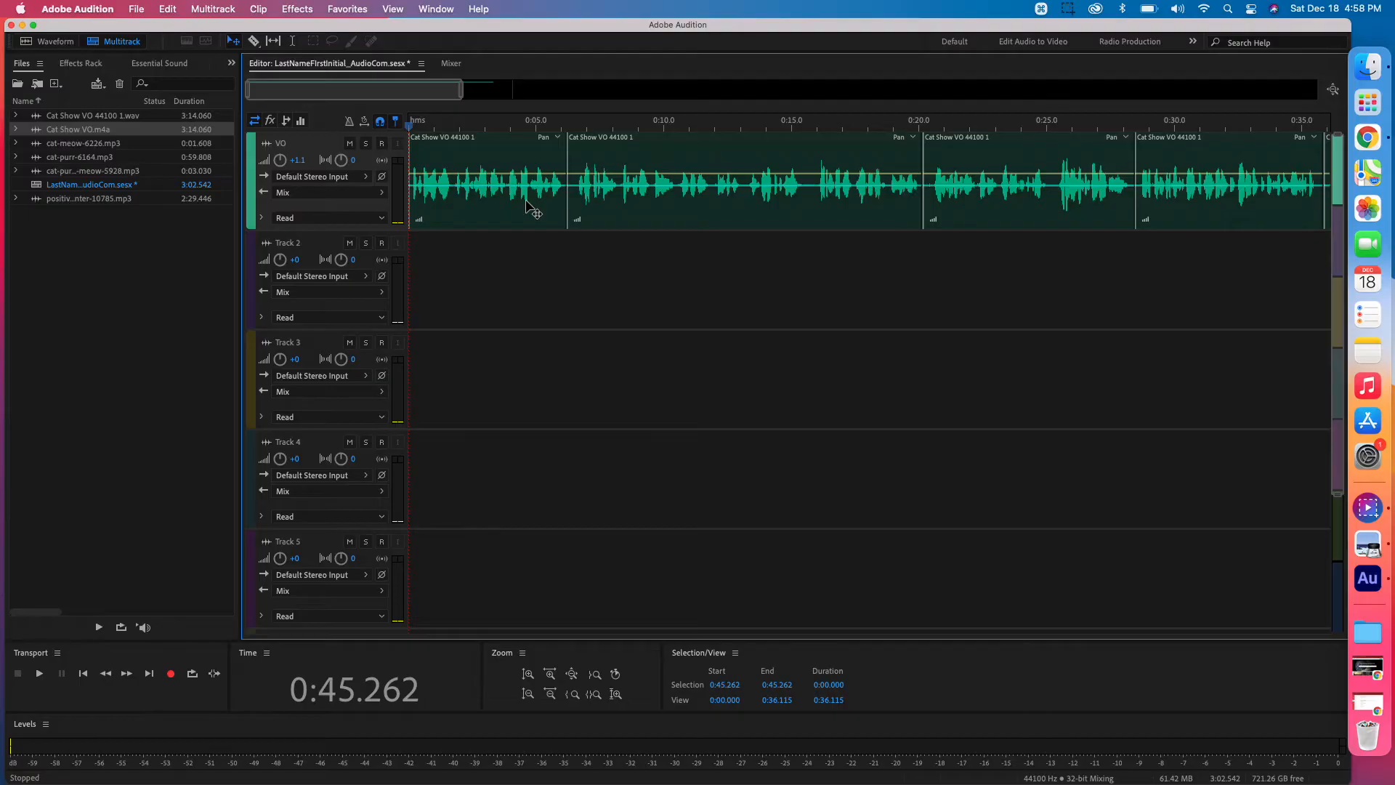
left_click(483, 180)
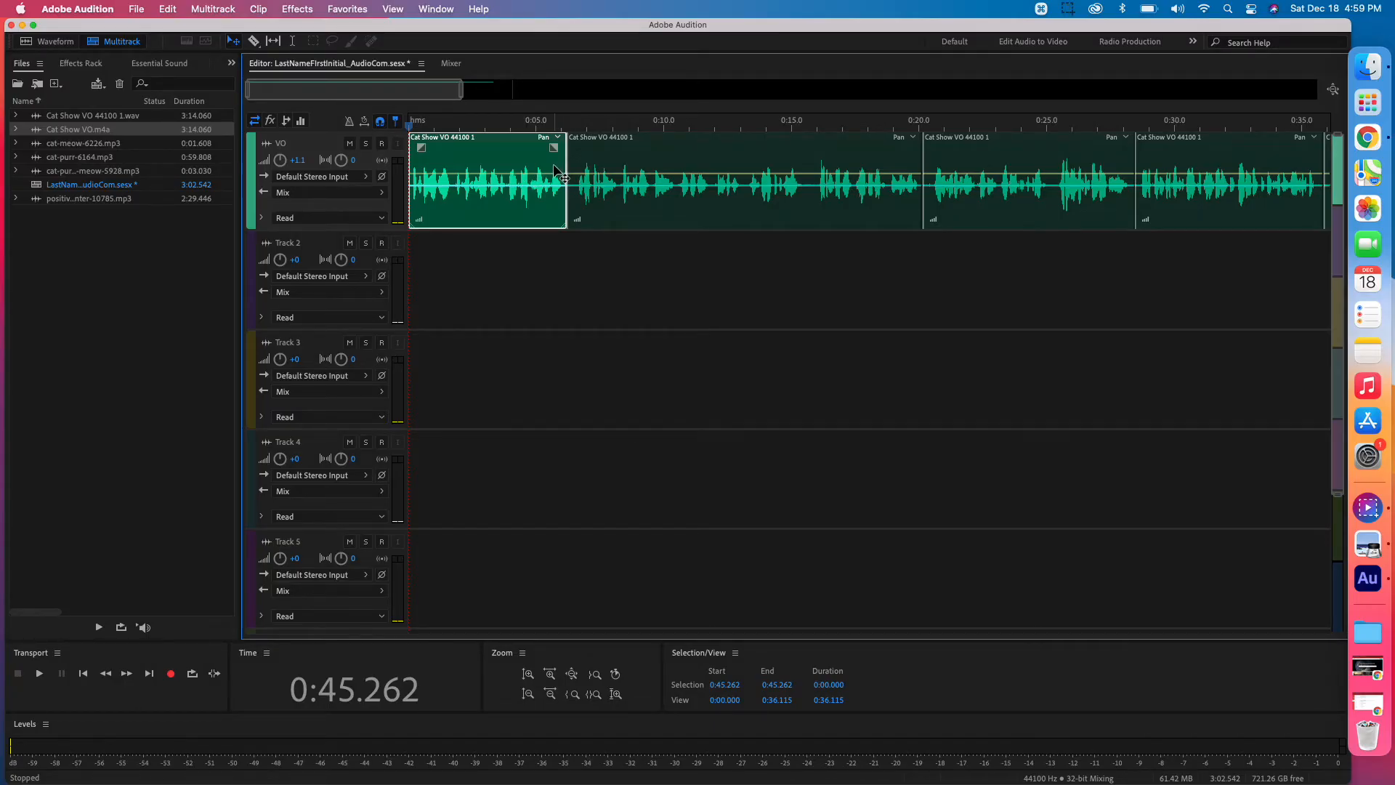
left_click(591, 178)
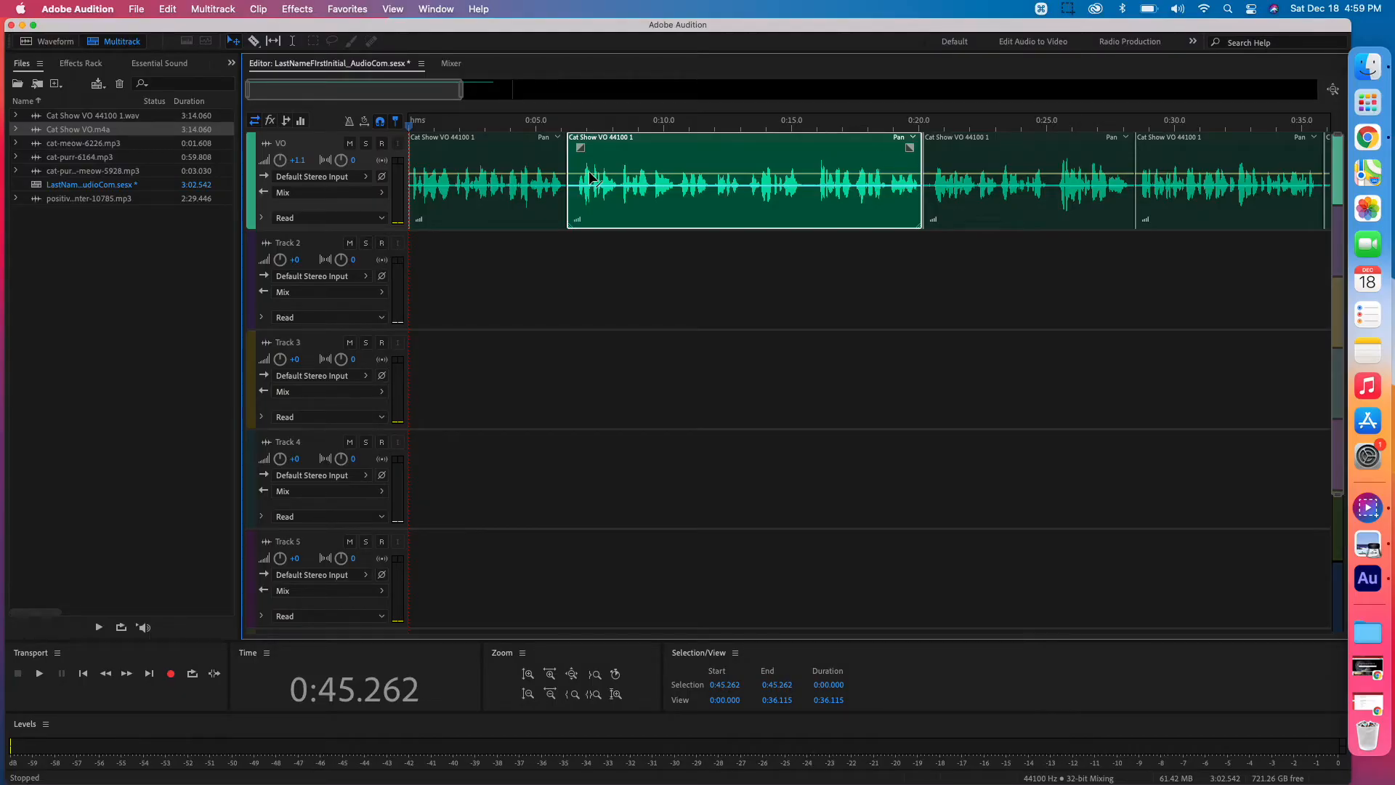
left_click(429, 156)
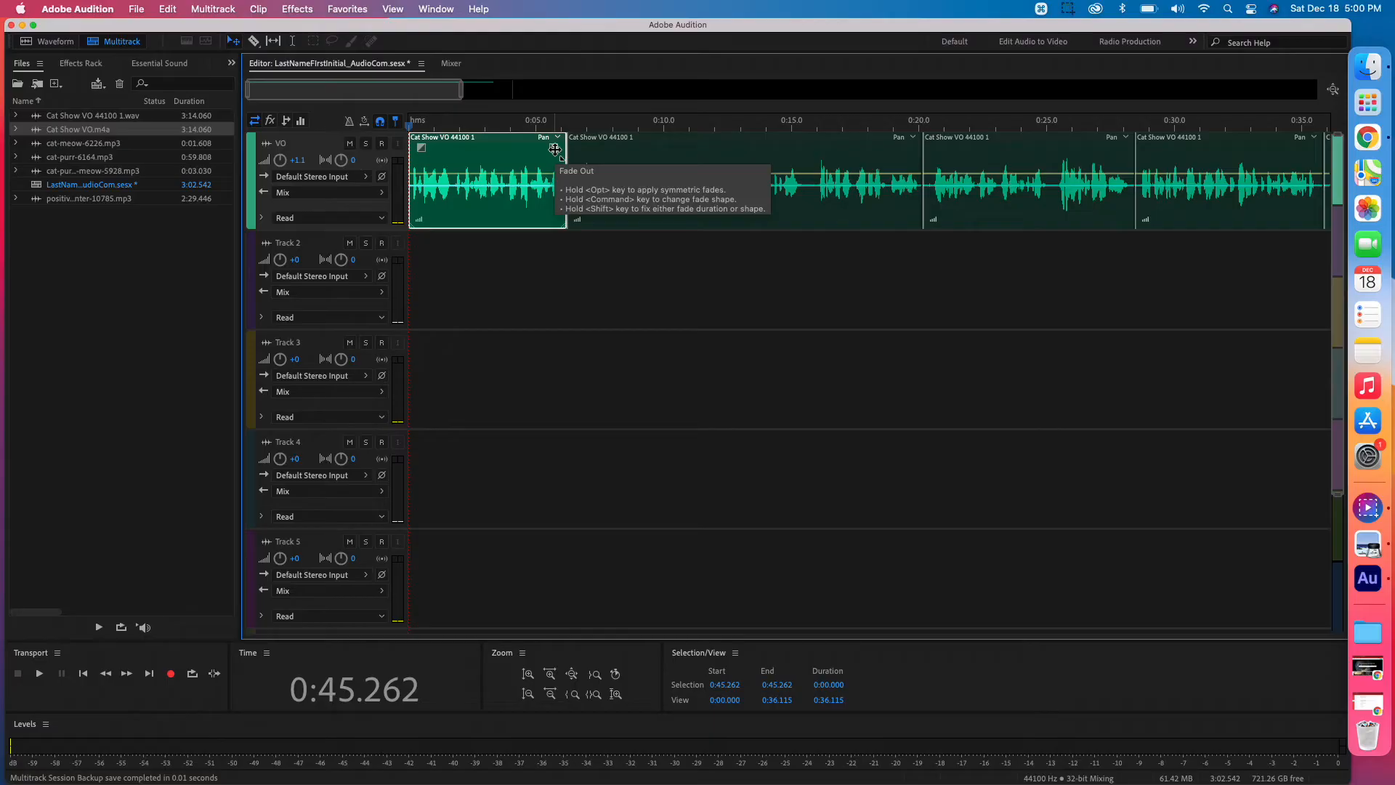
key("alt")
left_click(555, 149)
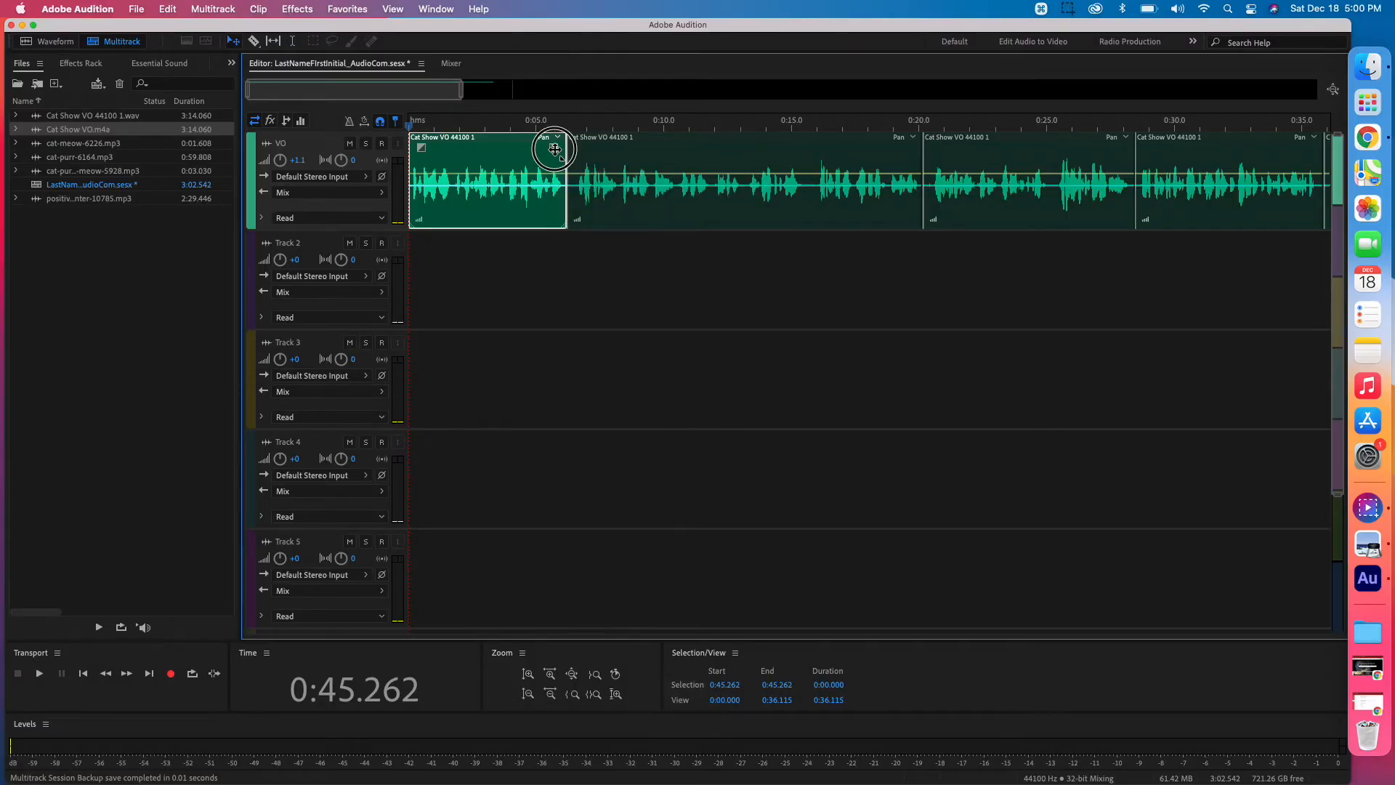
left_click_drag(555, 149, 546, 149)
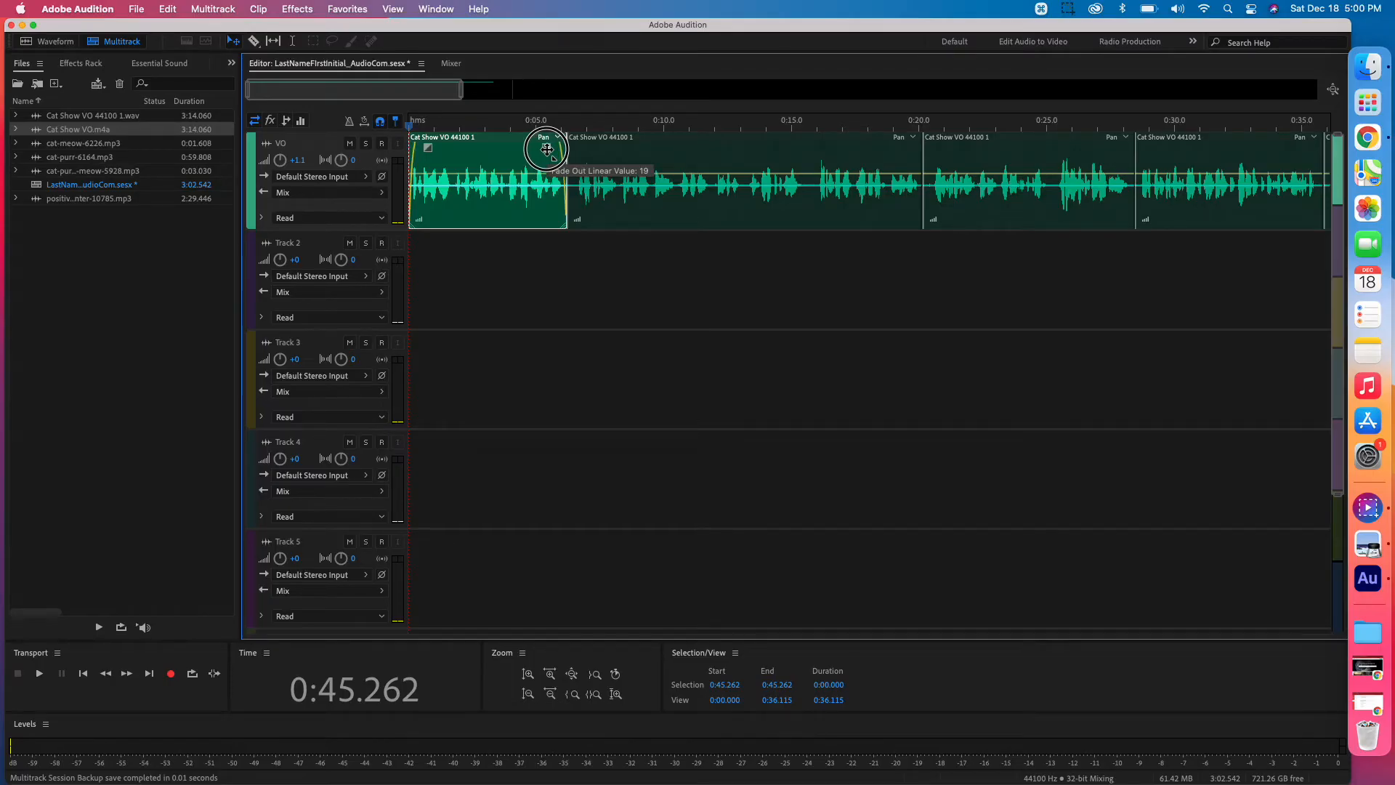
left_click_drag(546, 149, 546, 149)
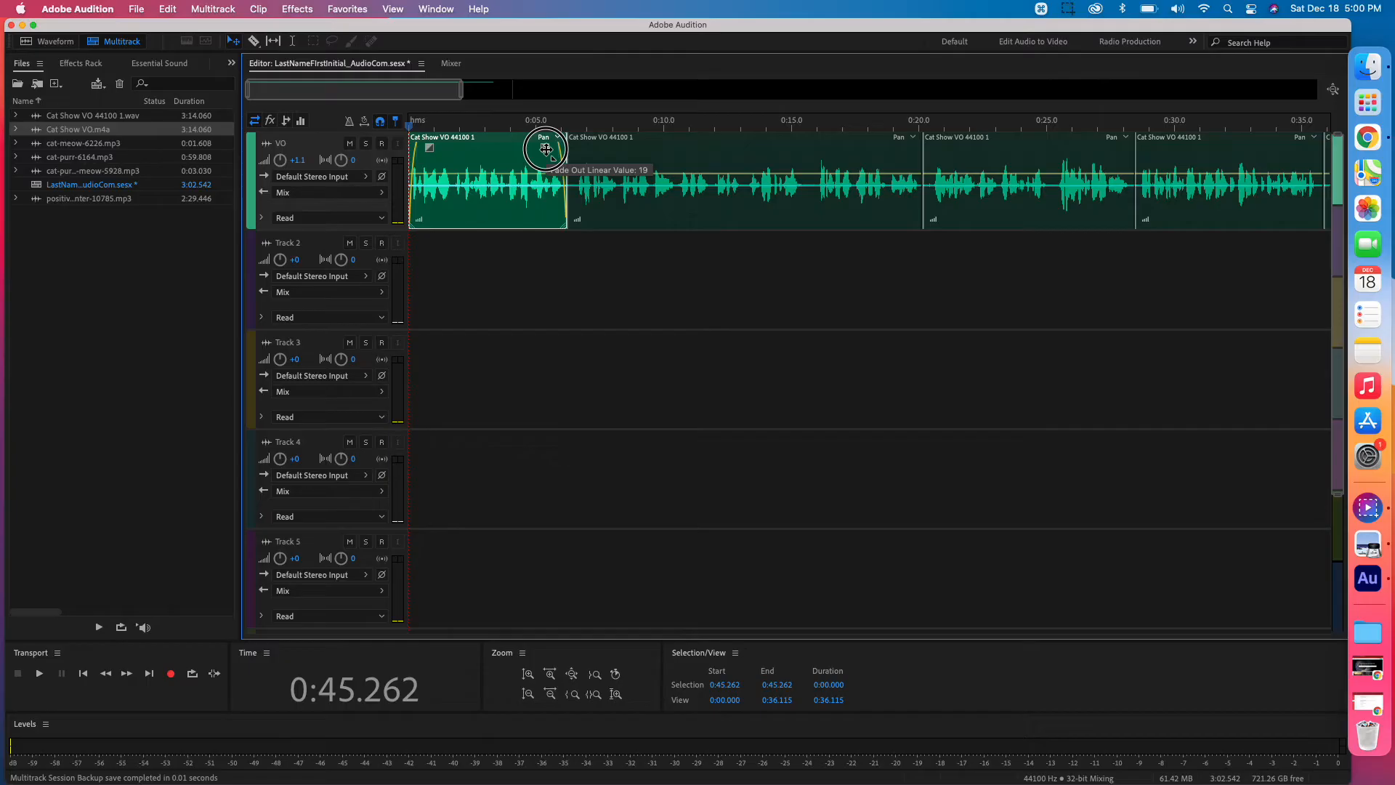
left_click_drag(545, 148, 545, 148)
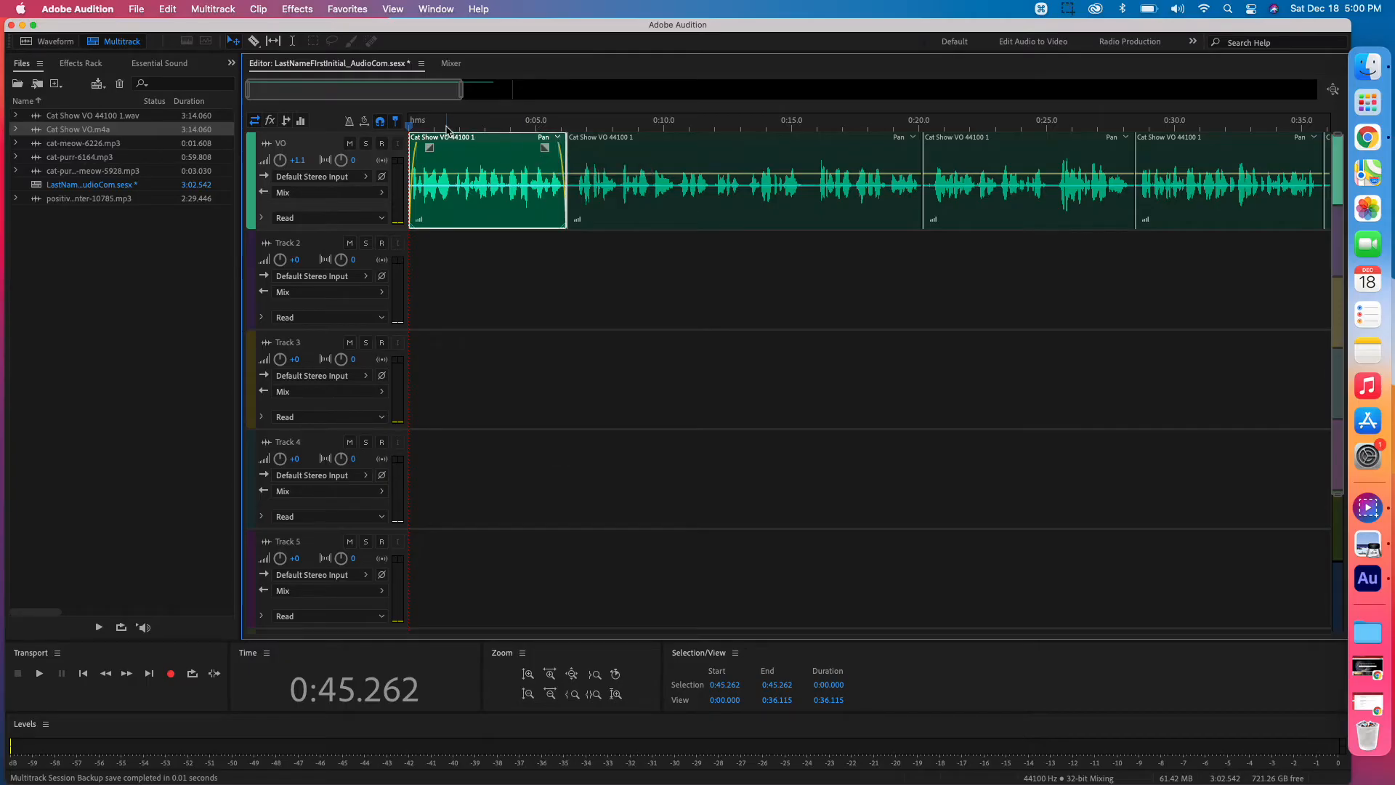
Step: Listen to the first clip's fades, playing from 0:00.000, 0:05.407 and 0:05.948
left_click_drag(448, 131, 400, 125)
key("space")
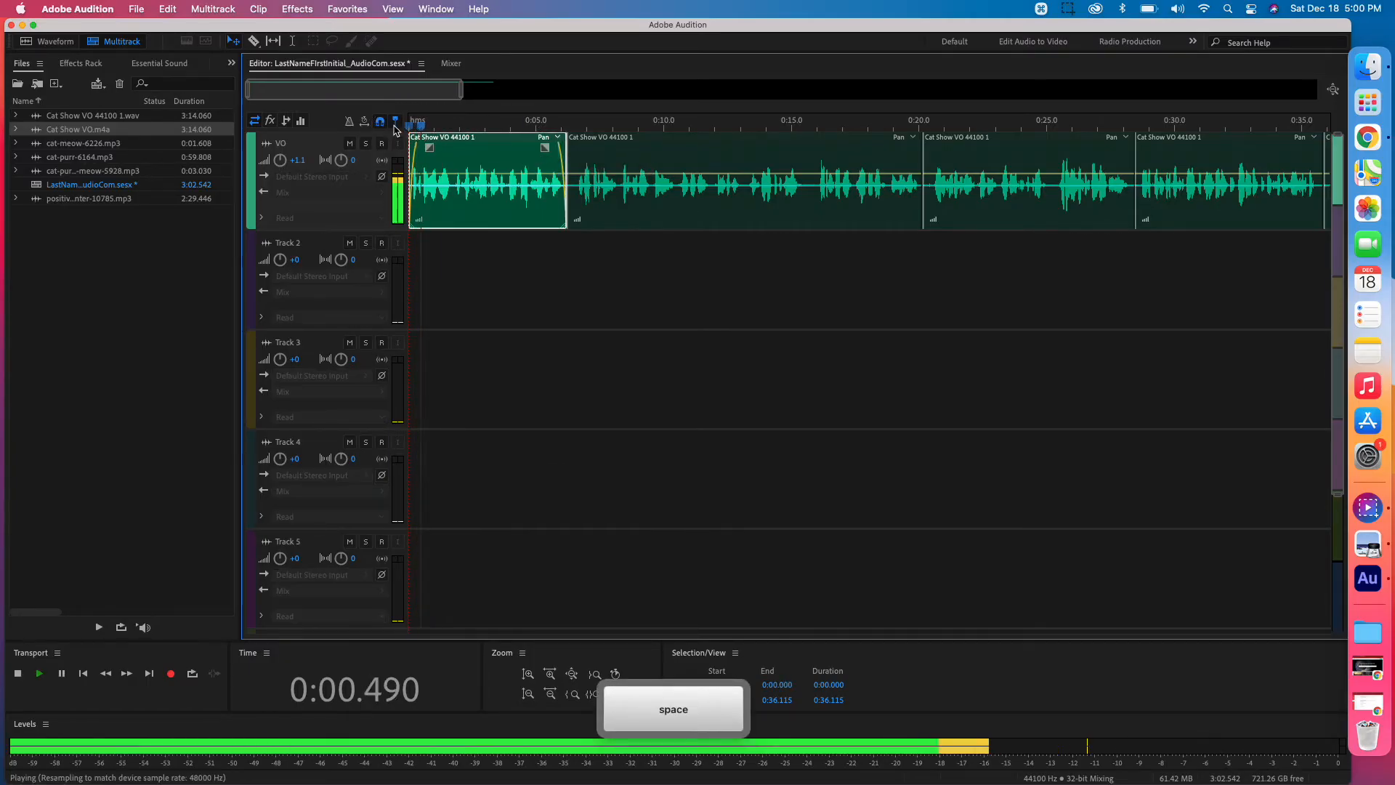
key("space")
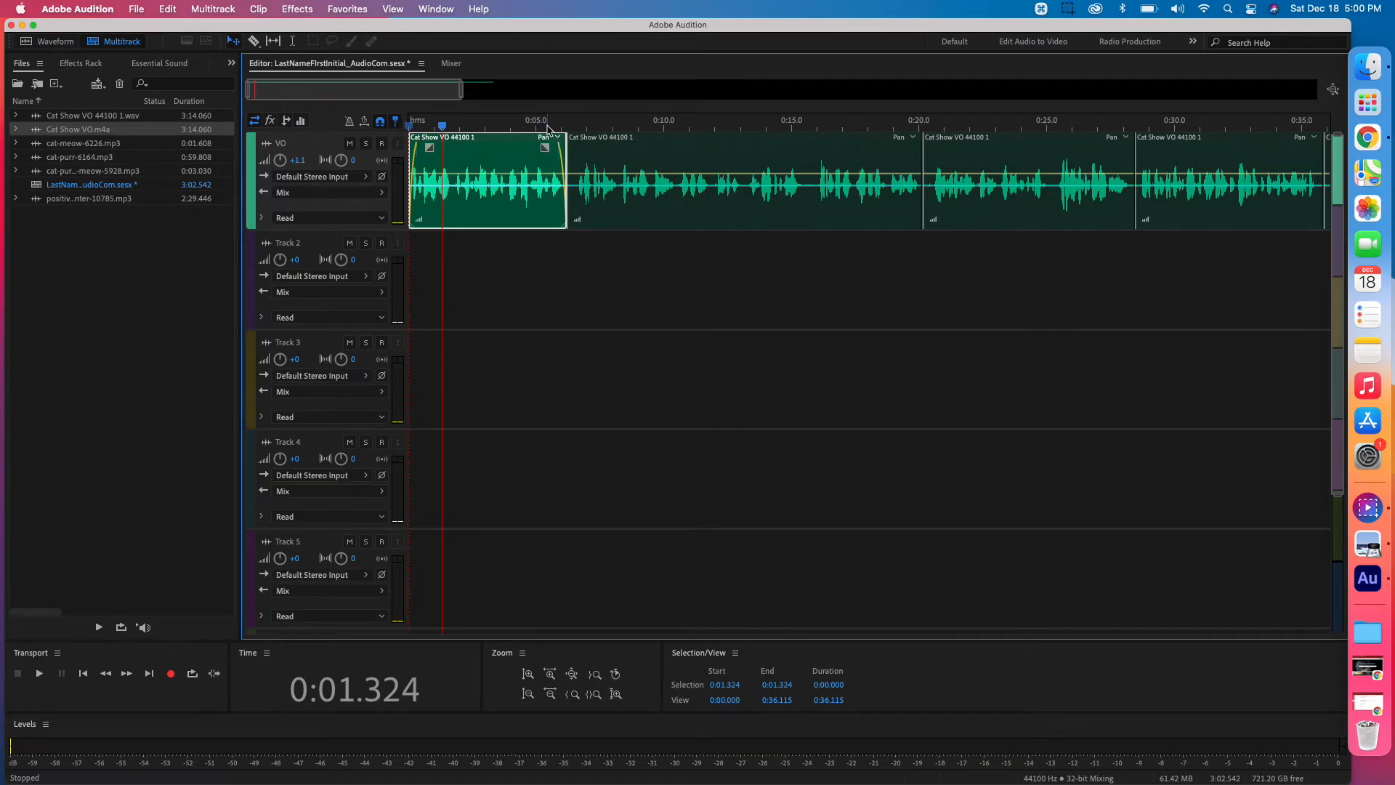
left_click(546, 126)
key("space")
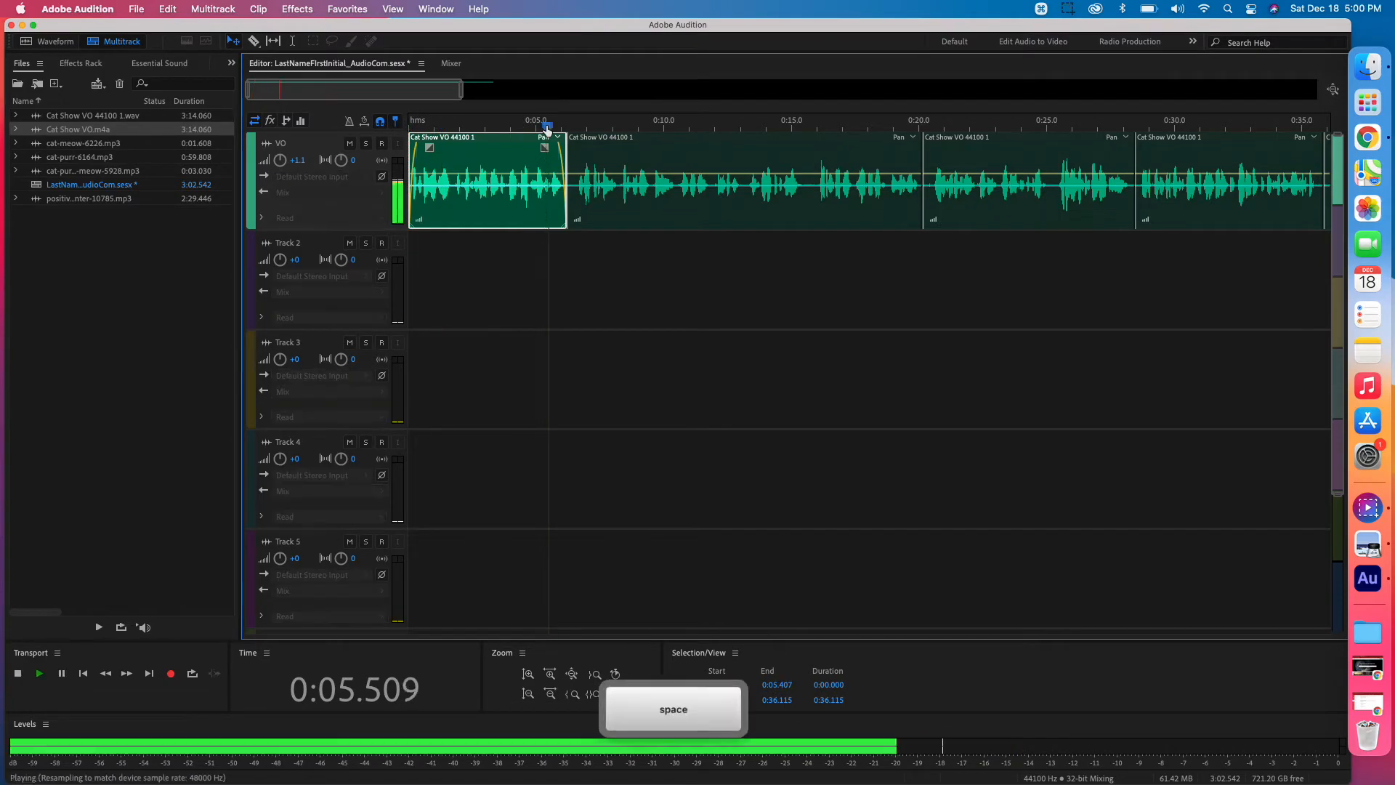
key("space")
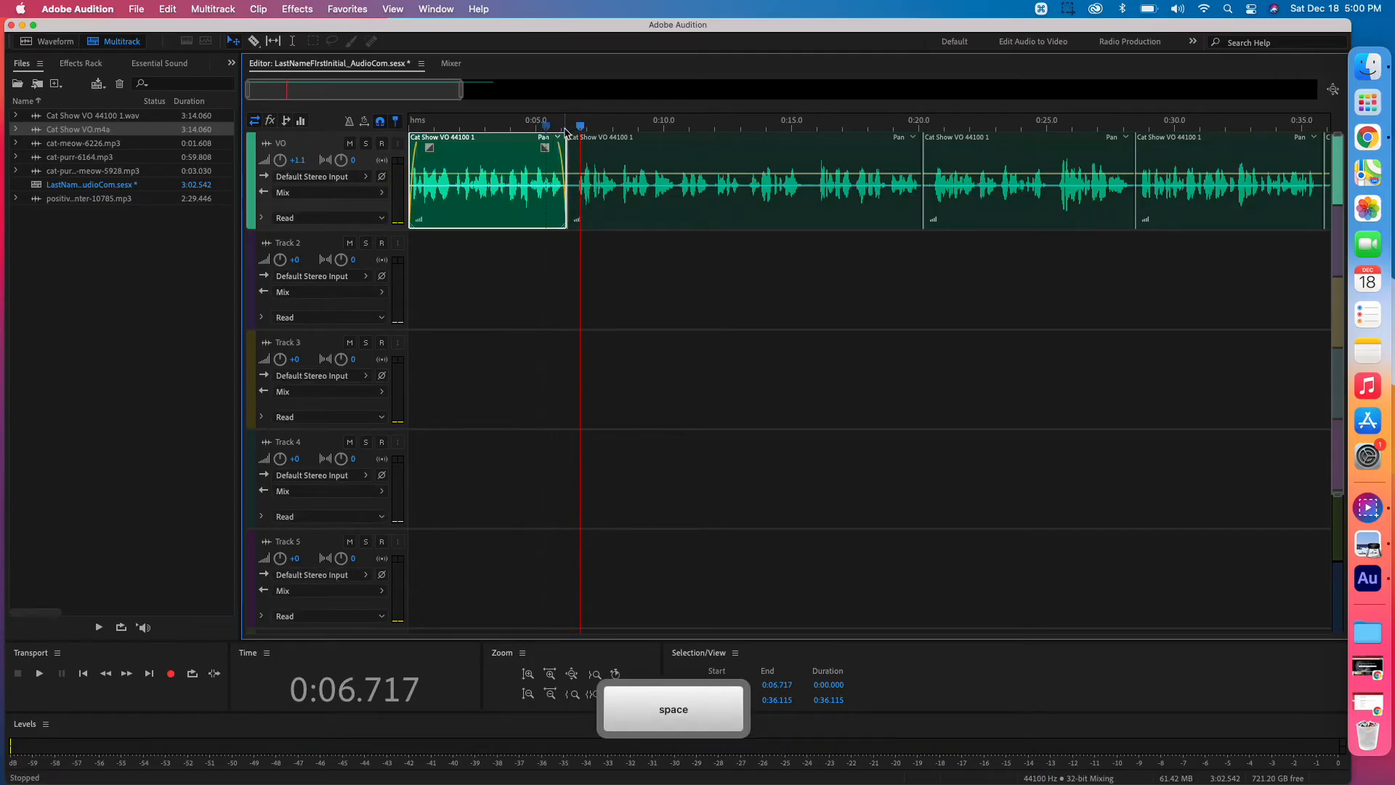
left_click(560, 127)
key("space")
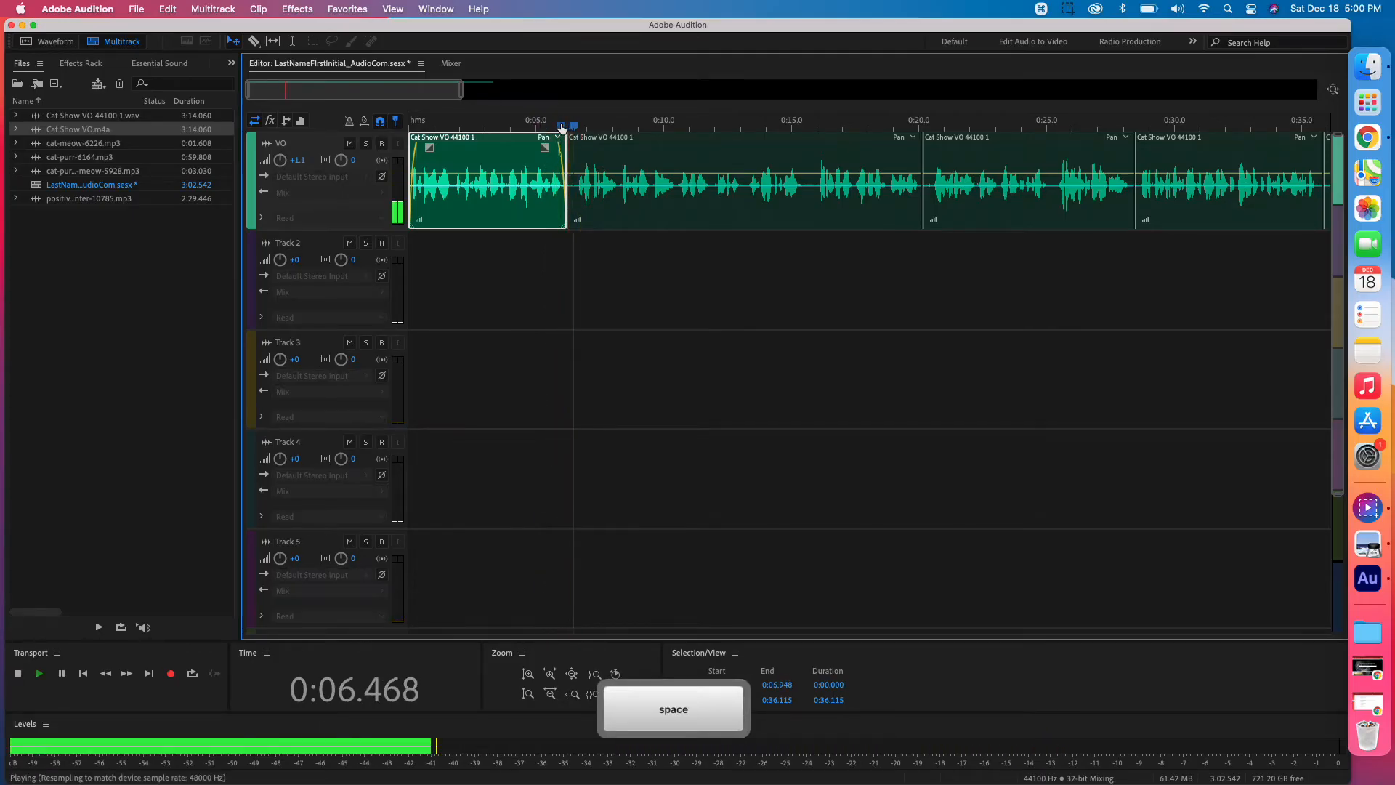
key("space")
Step: Apply short symmetric fades to the second voice-over clip and play the transition into it from 0:04.155
left_click(604, 153)
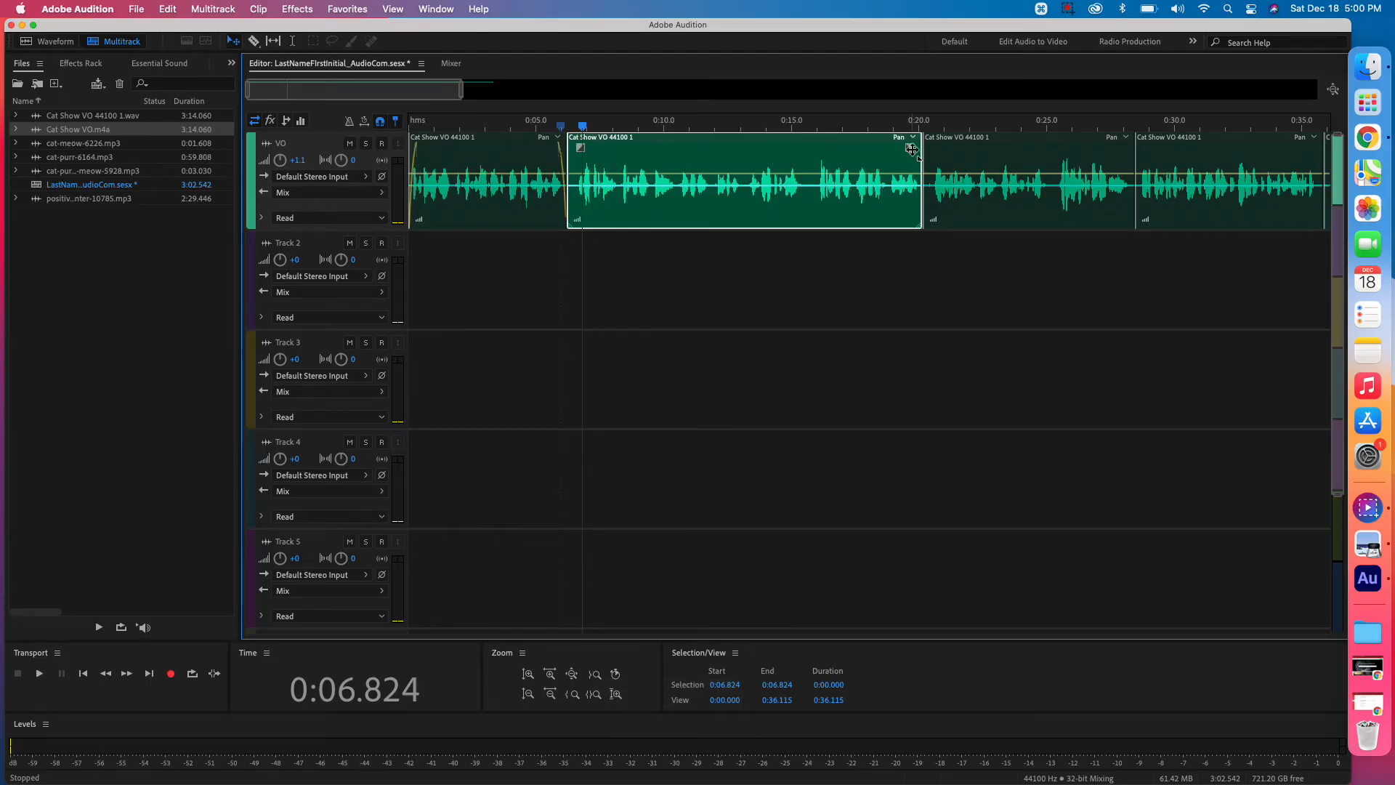
key("alt")
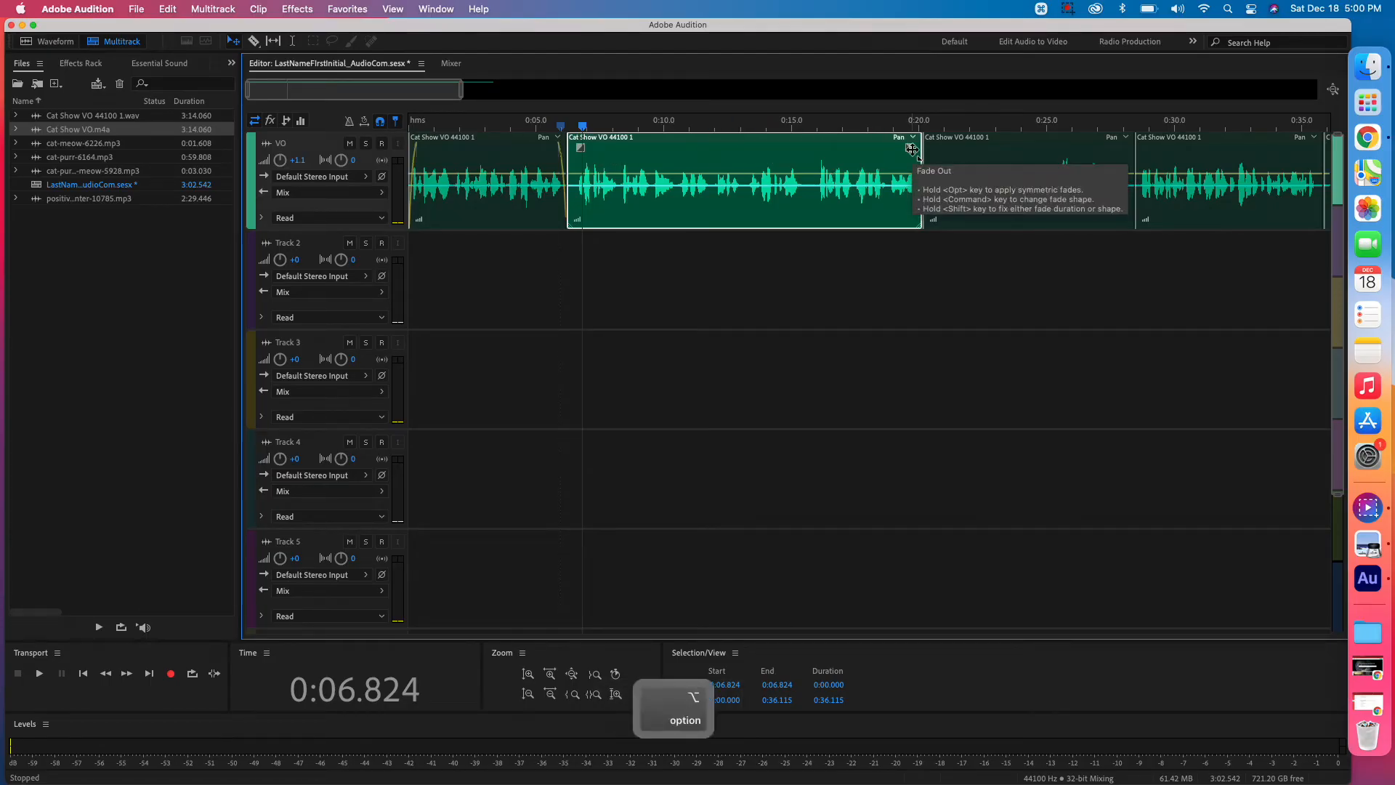
left_click_drag(912, 149, 900, 149)
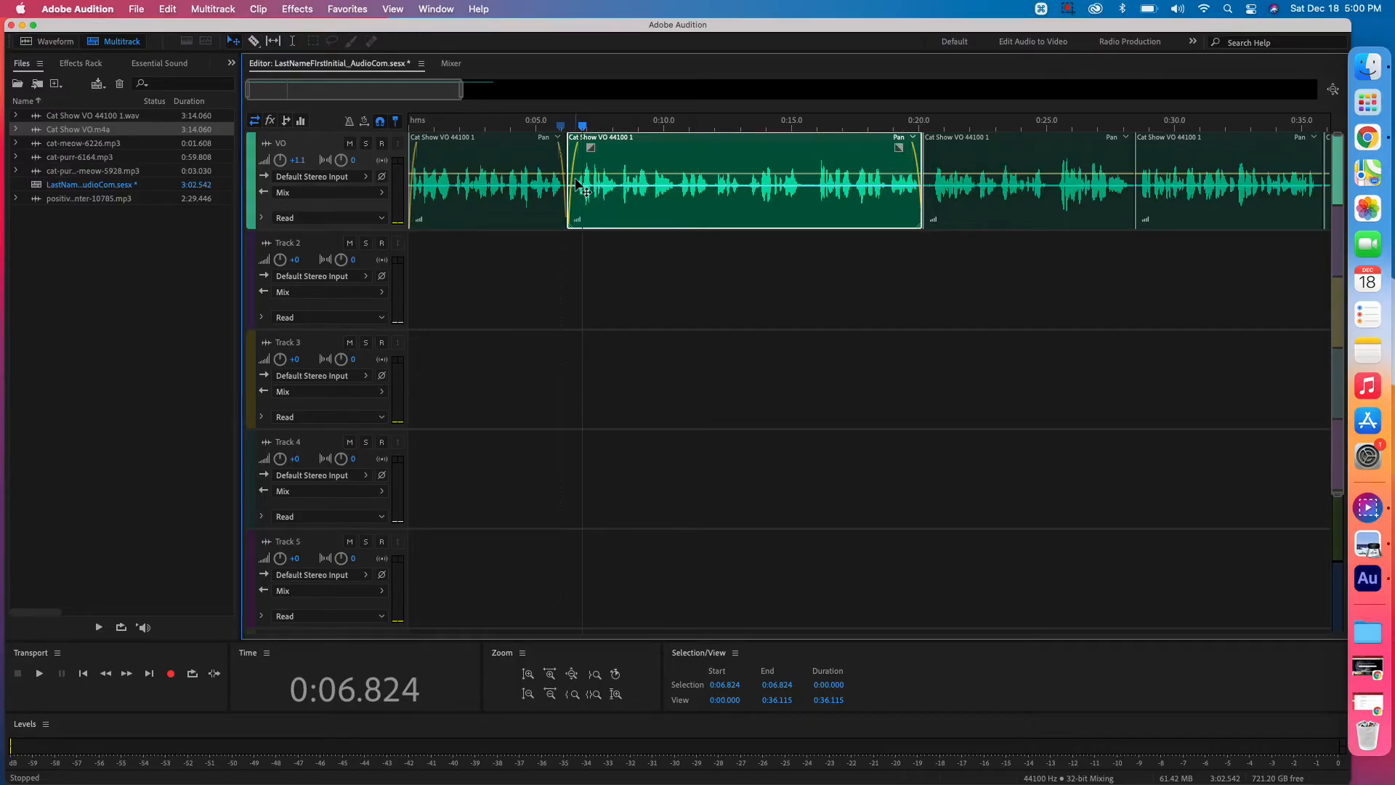
left_click(515, 122)
key("space")
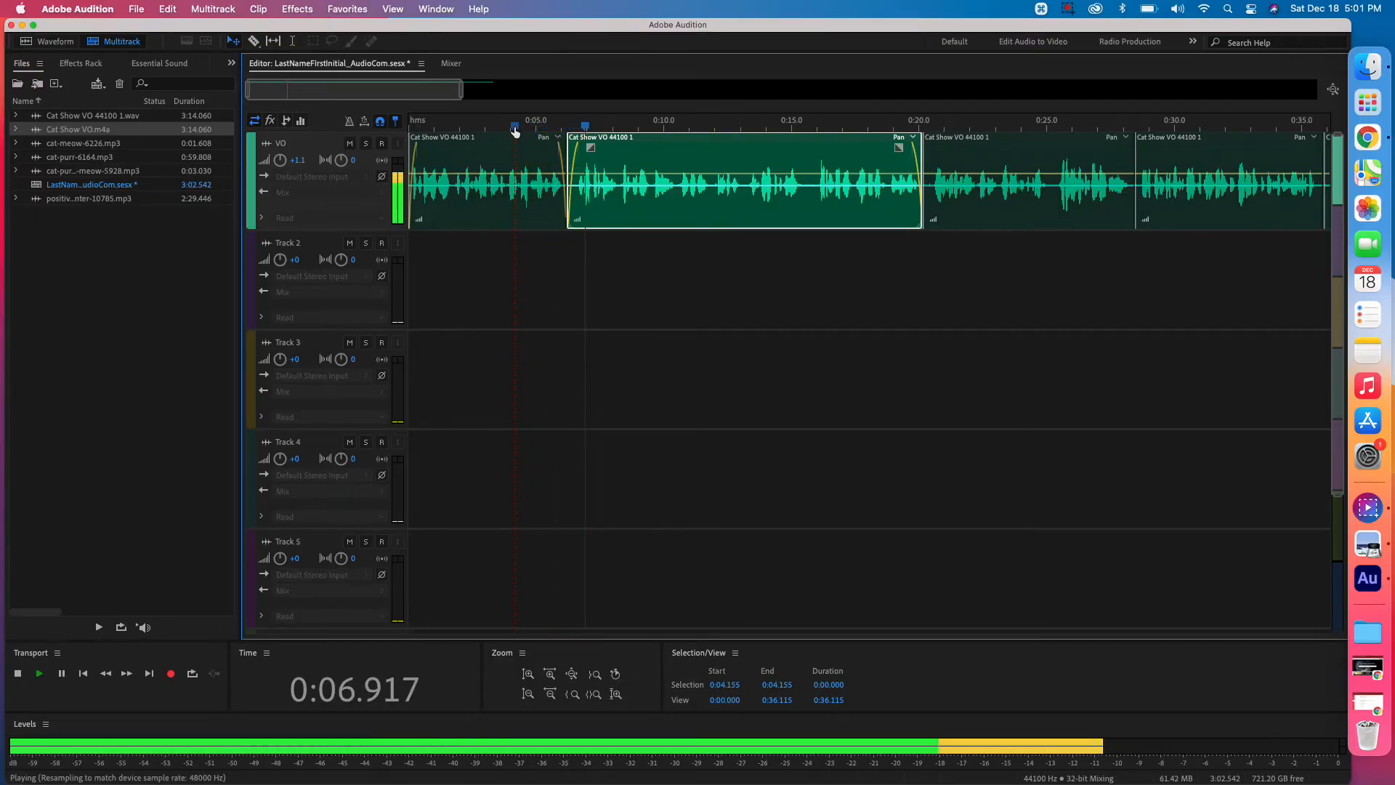
key("space")
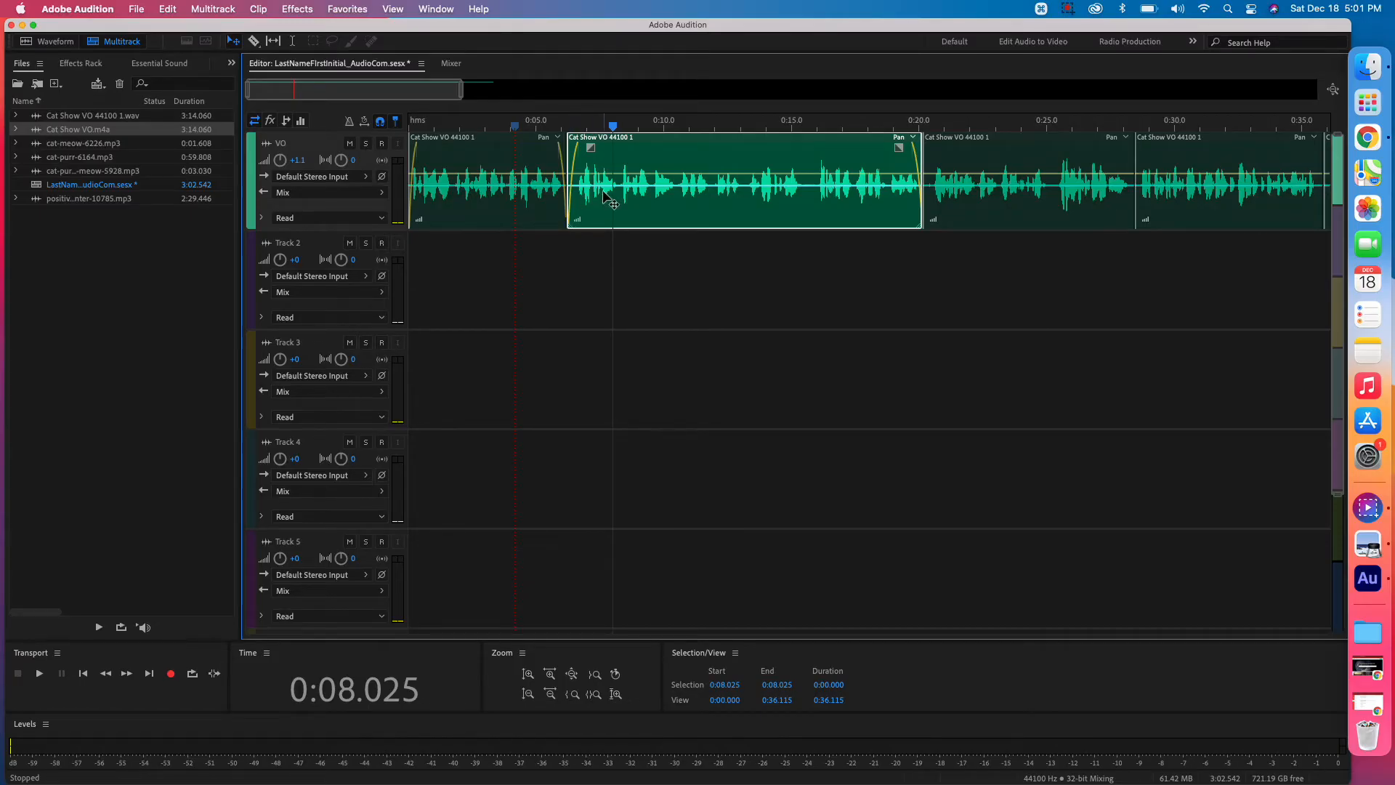
Step: Trim the start of the second voice-over clip up to just before its first words and play the transition from 0:04.610
left_click(573, 228)
left_click_drag(573, 228, 579, 228)
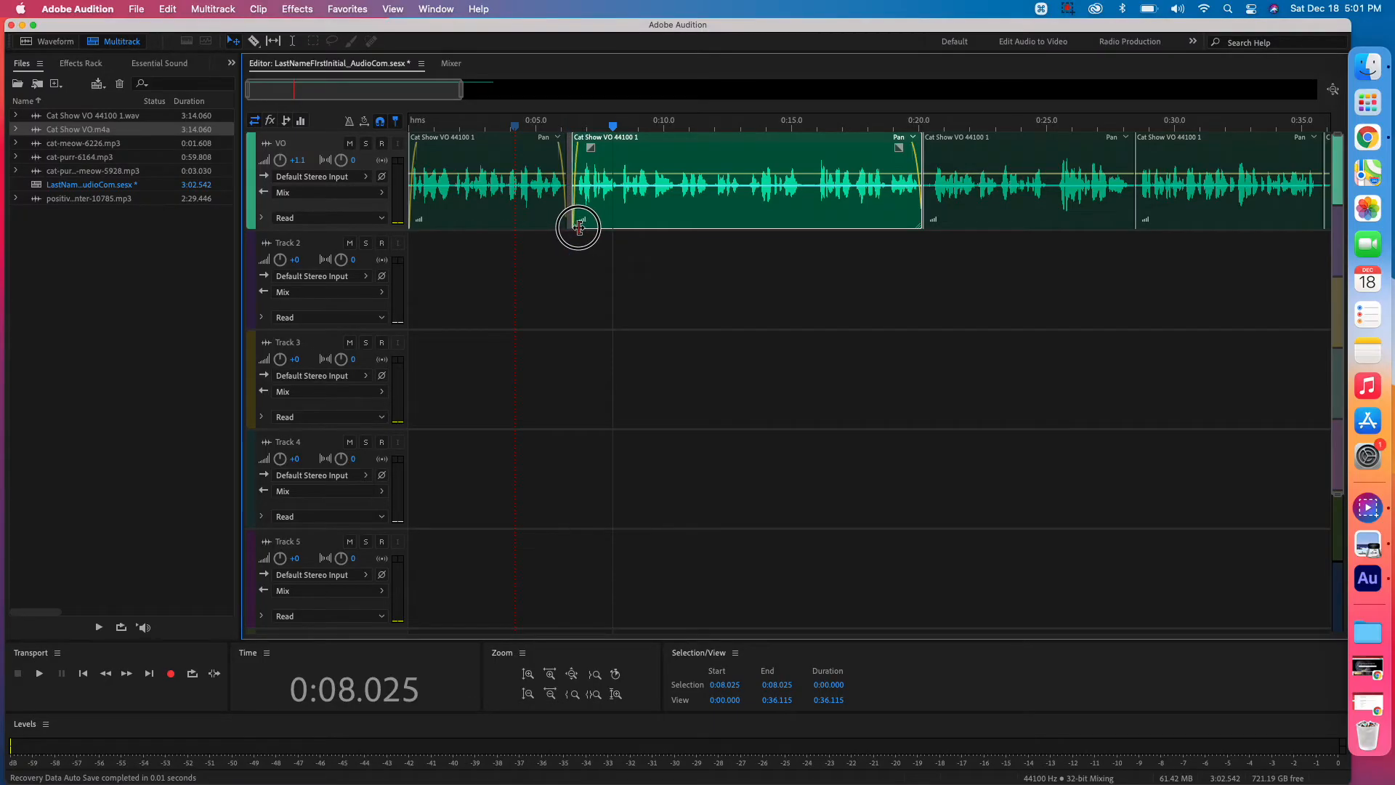
left_click_drag(580, 228, 580, 228)
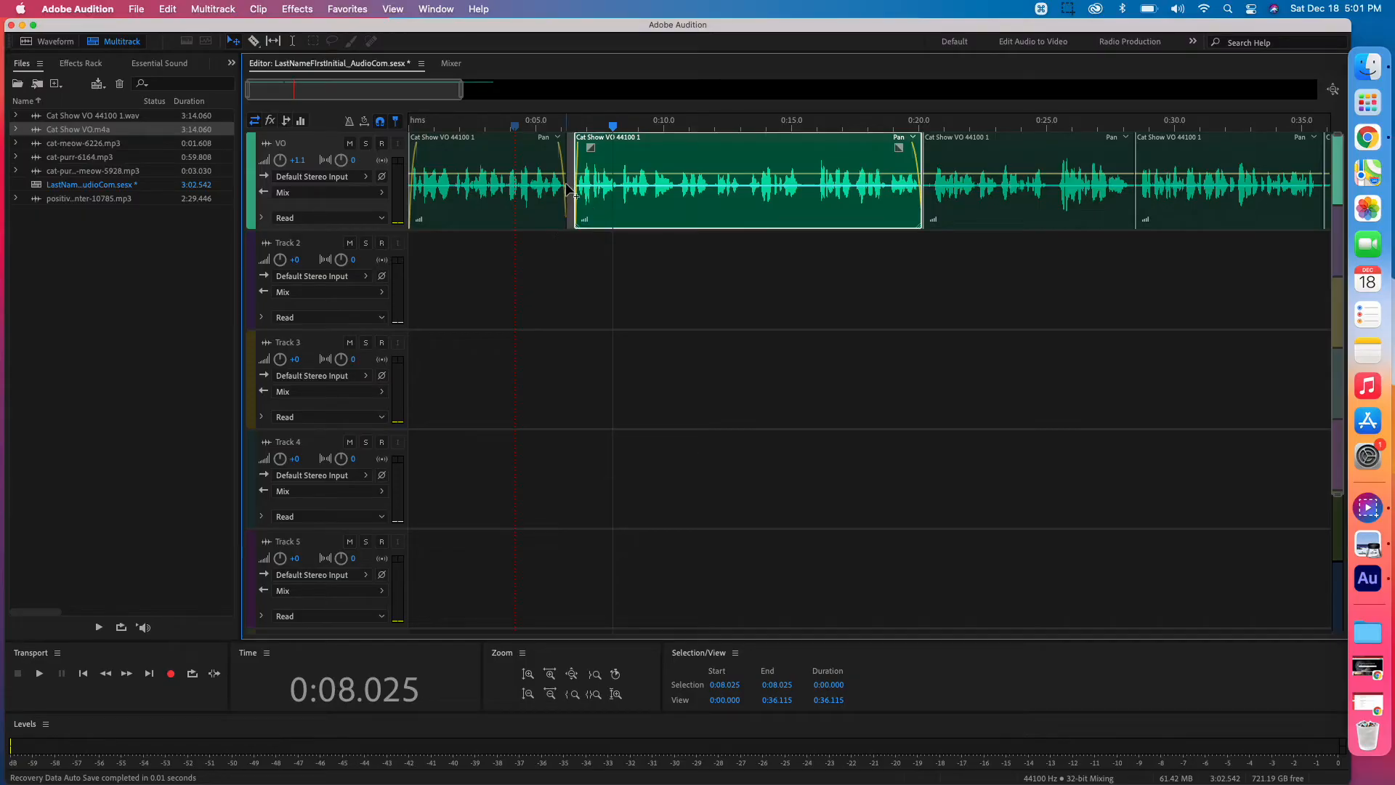
left_click(526, 125)
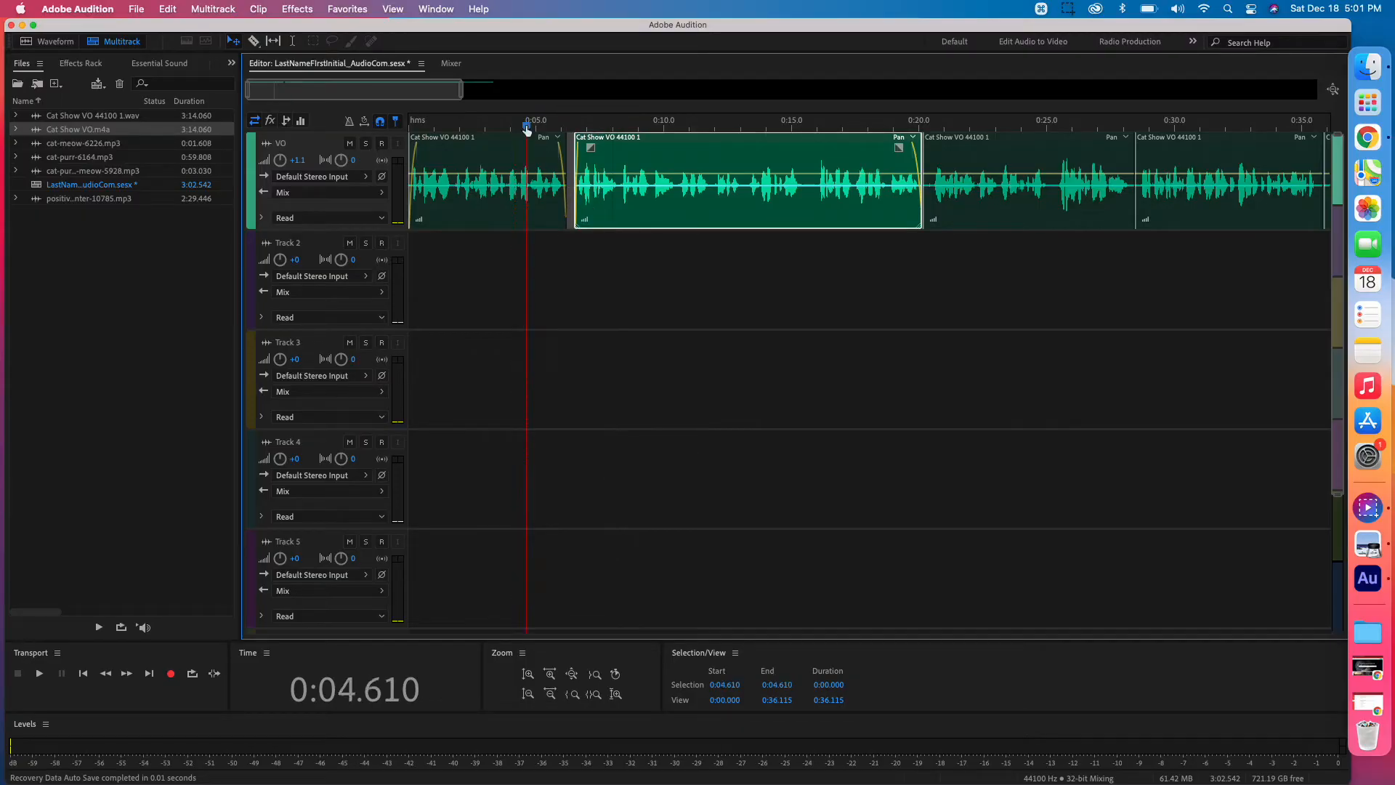
key("space")
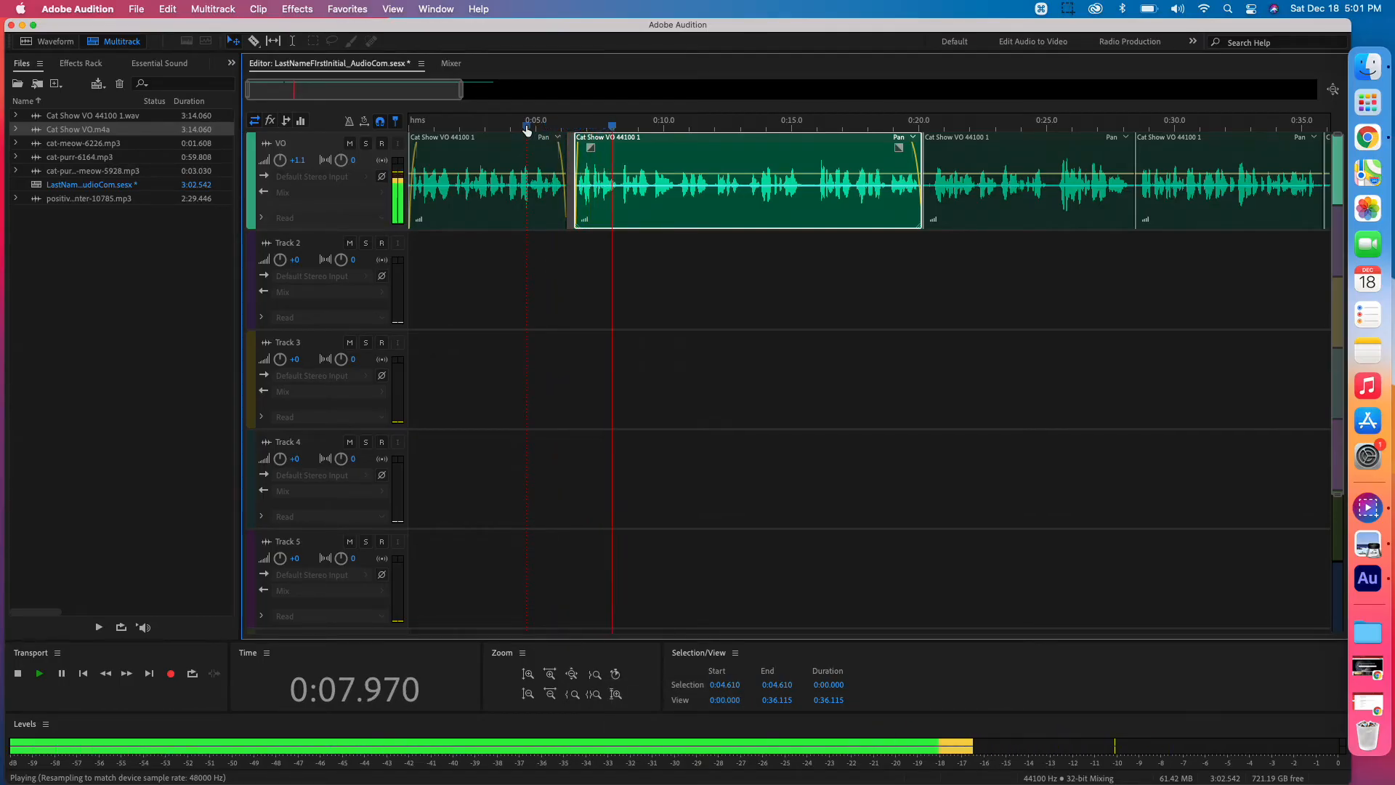
Step: Stop playback and ripple-delete the gap between the first and second voice-over clips
key("space")
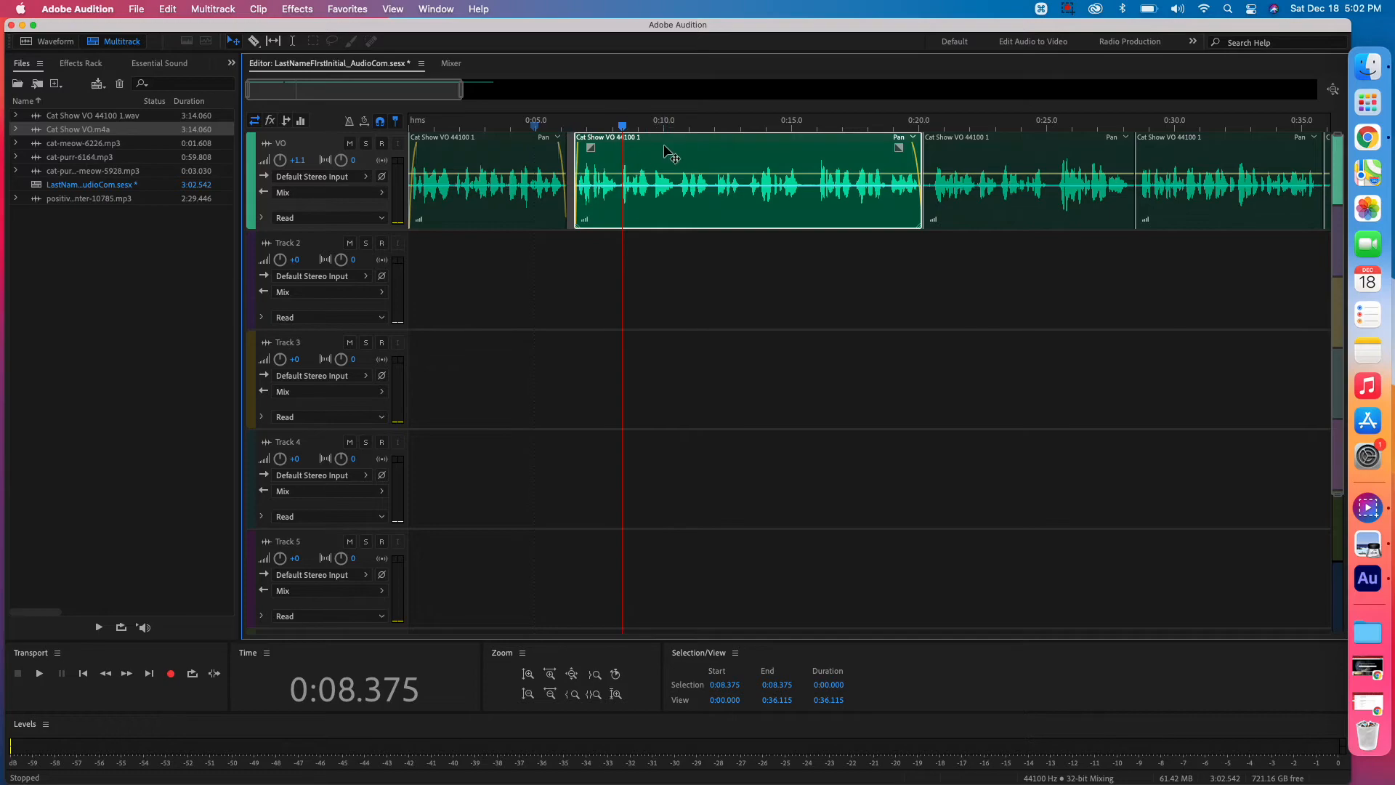
left_click(570, 156)
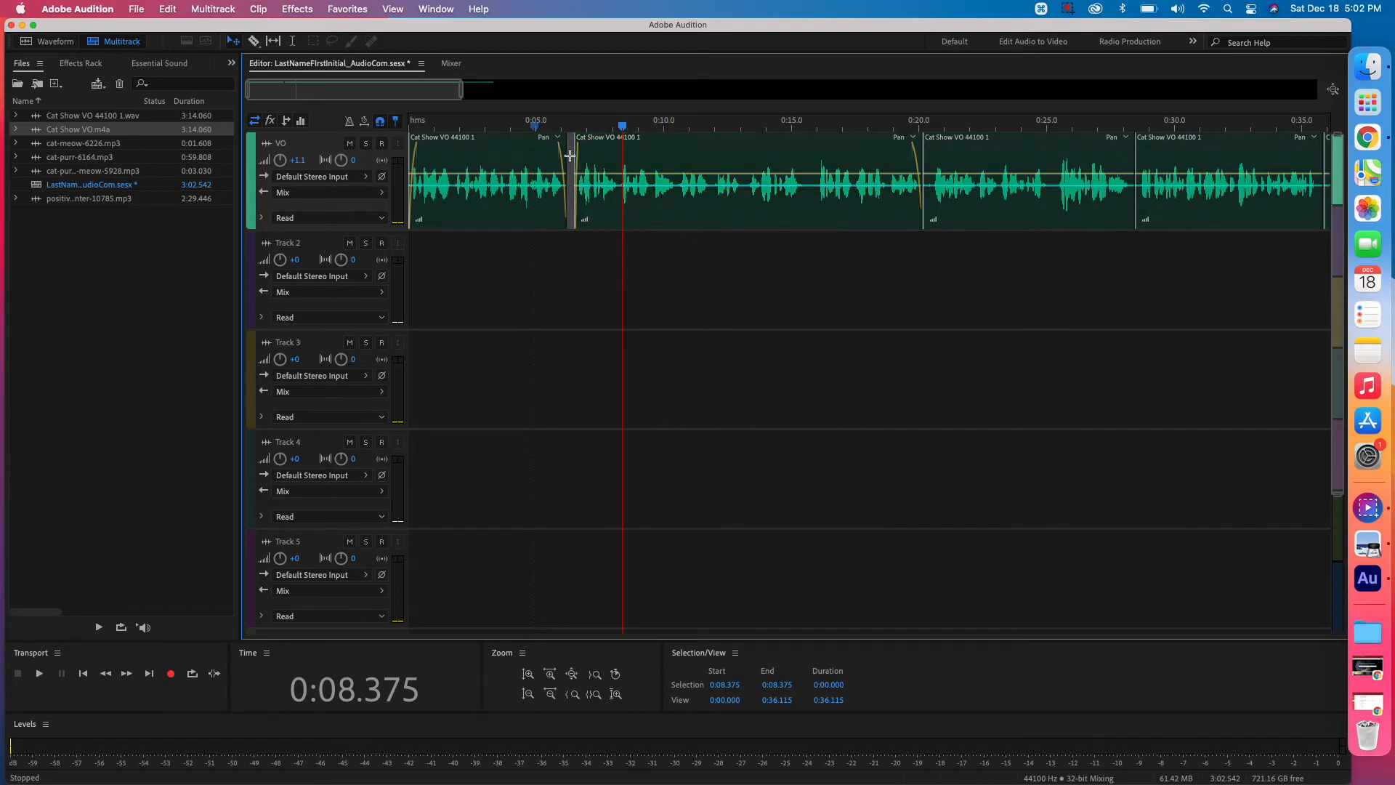
right_click(569, 156)
mouse_move(594, 186)
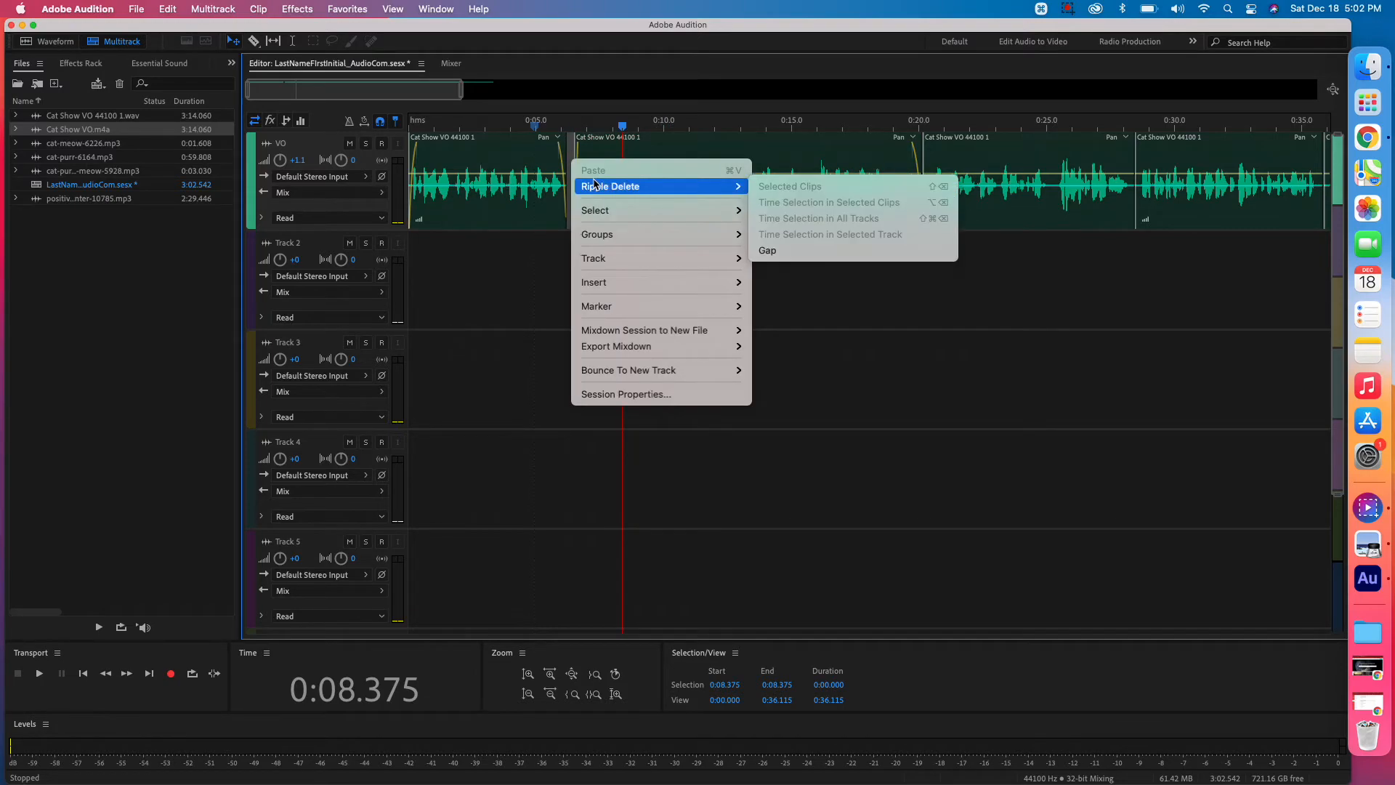
left_click(770, 250)
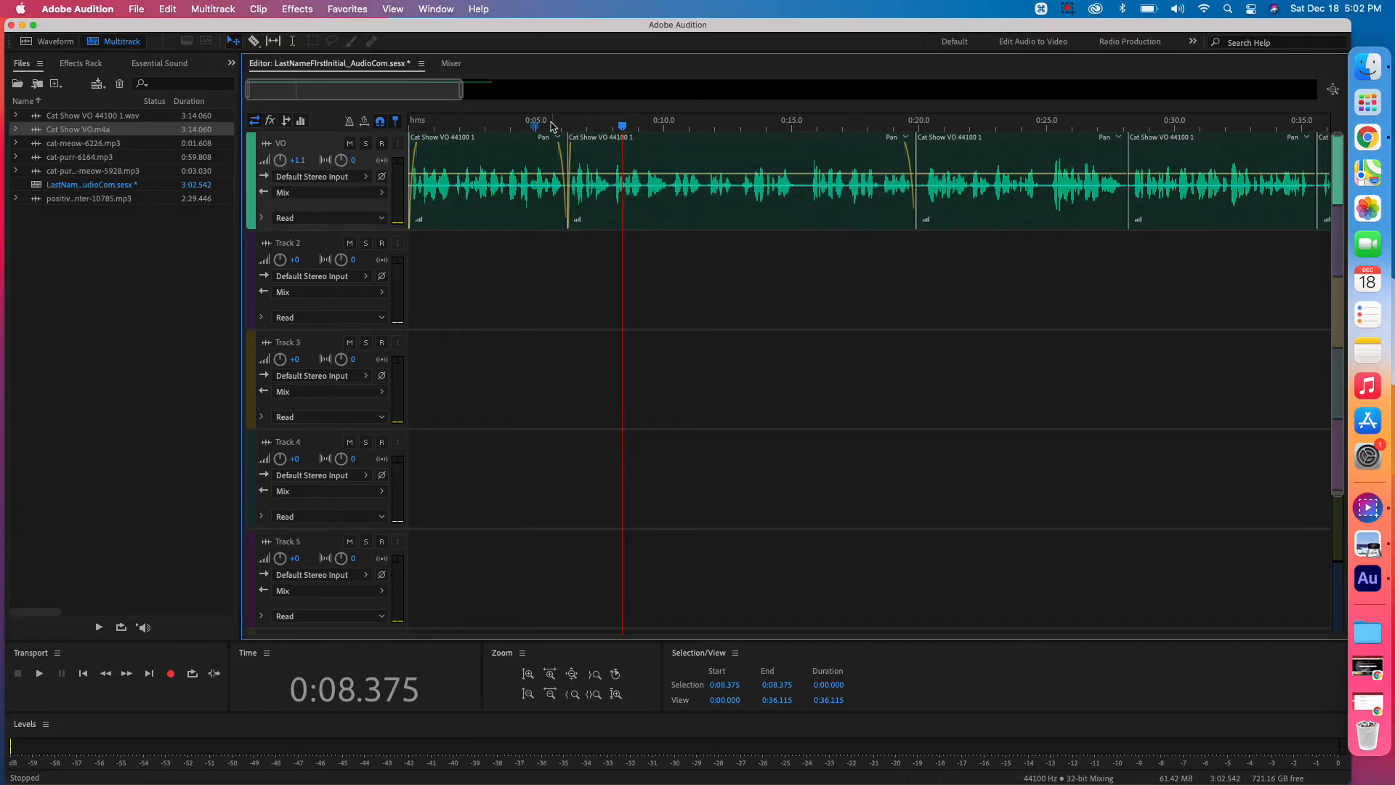
Step: Play the closed-up transition into the second voice-over clip from 0:04.496 and again from 0:04.980
left_click_drag(621, 125, 525, 125)
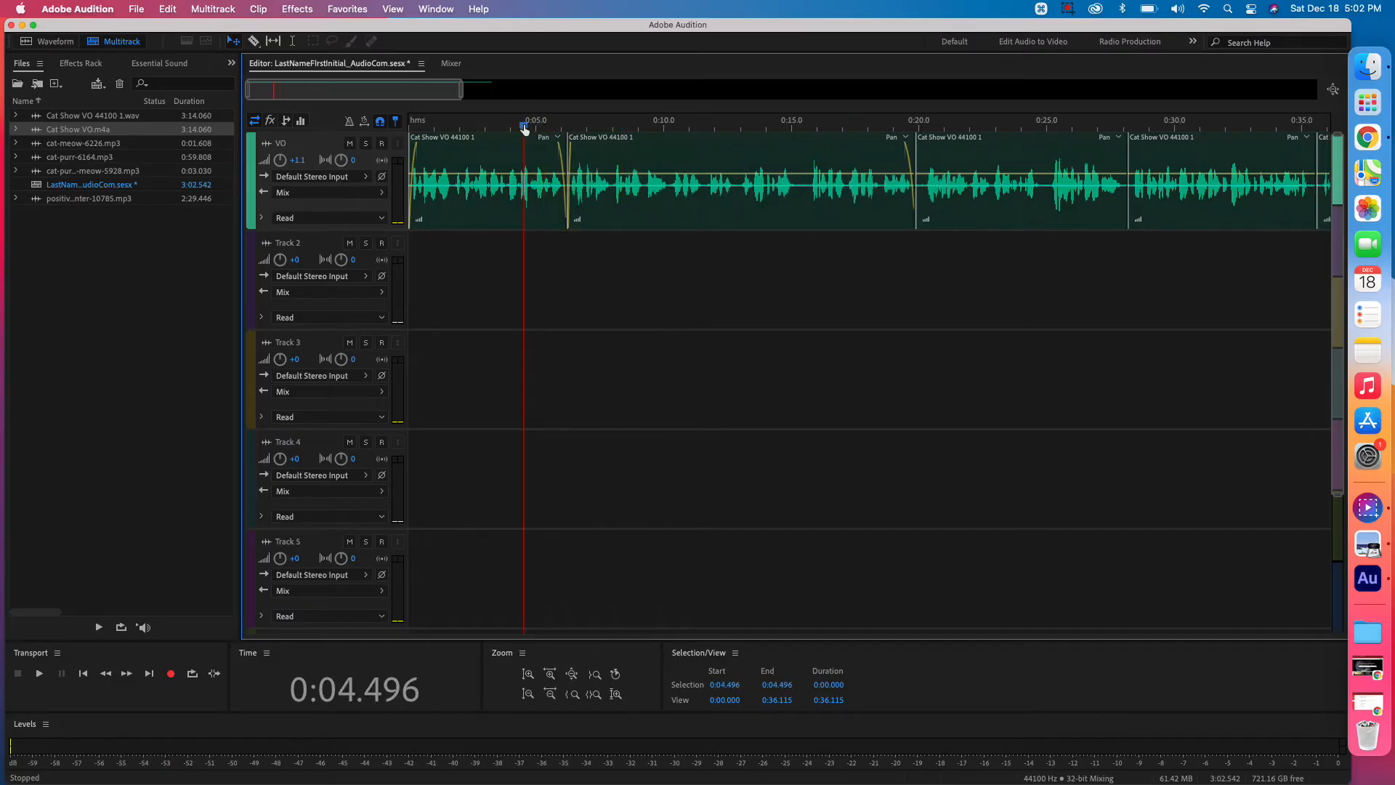
key("space")
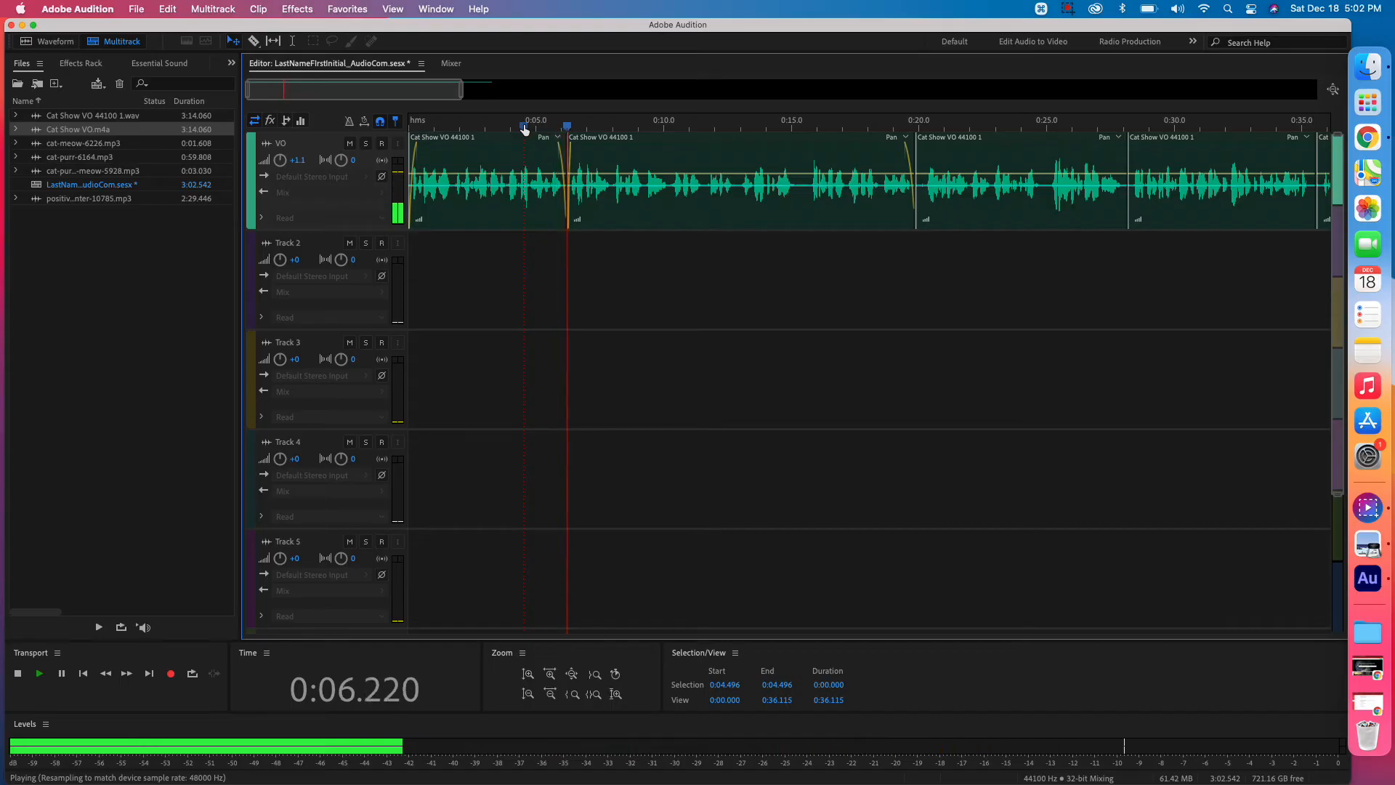
key("space")
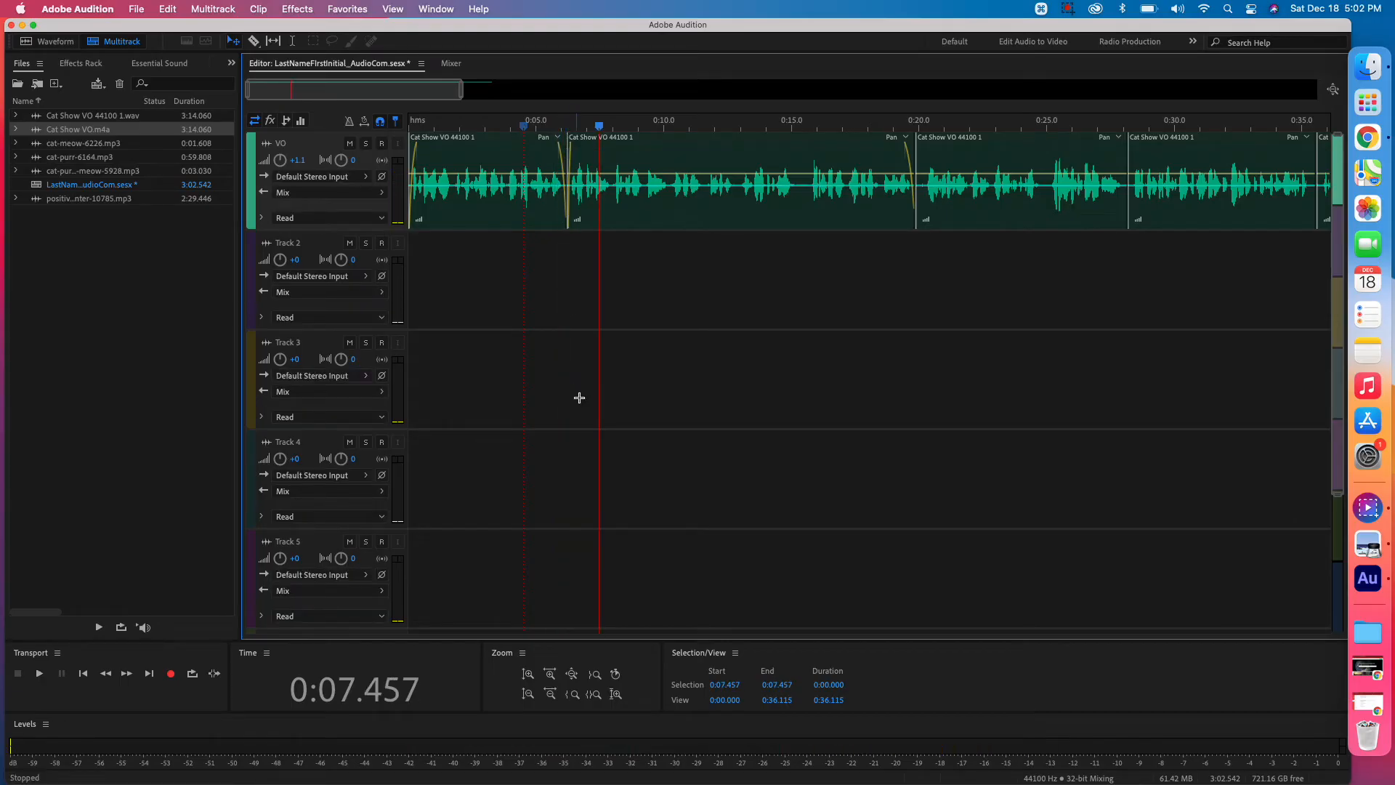
left_click(536, 123)
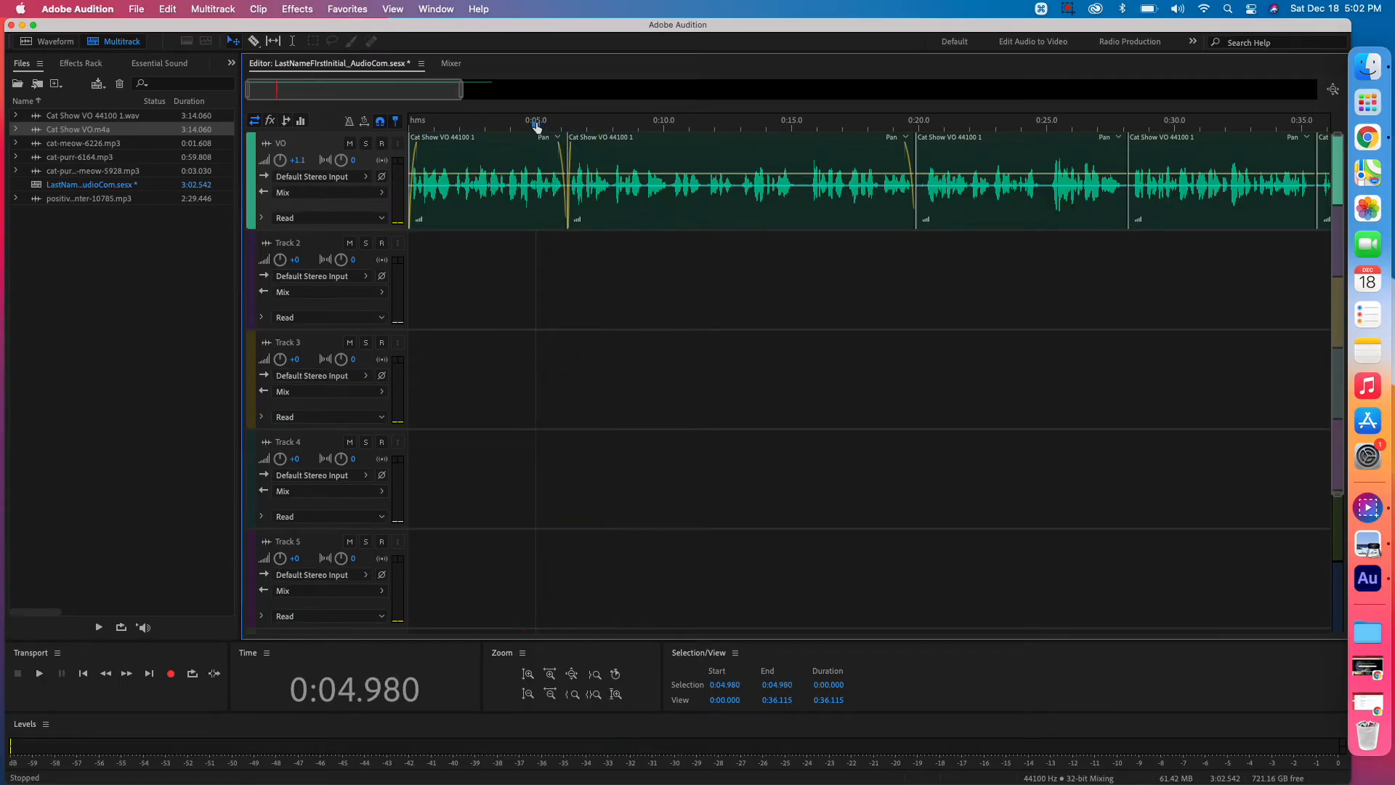
key("space")
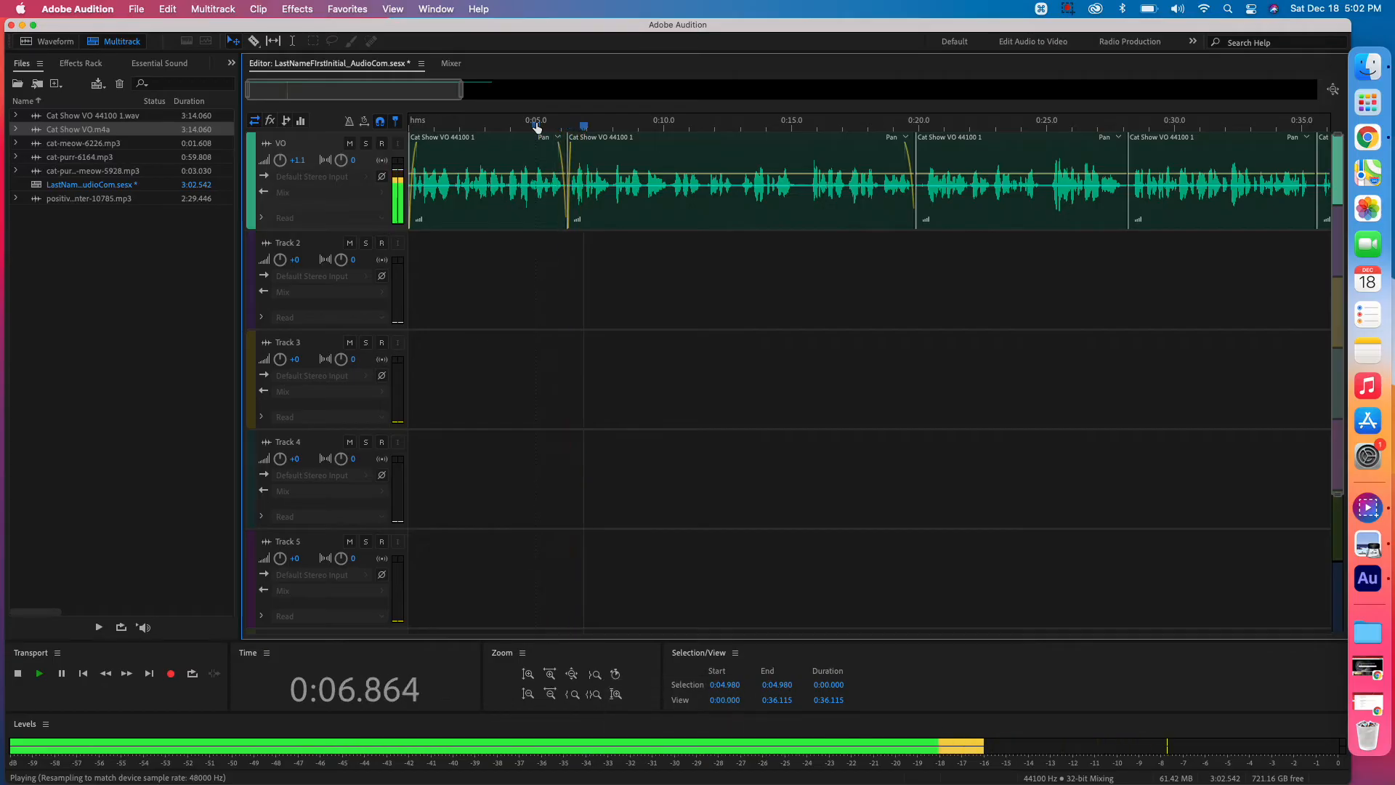
key("space")
Step: Select the third voice-over clip and listen to the transition into it from 0:18.925 and from 0:19.750
scroll(865, 231, "right", 5)
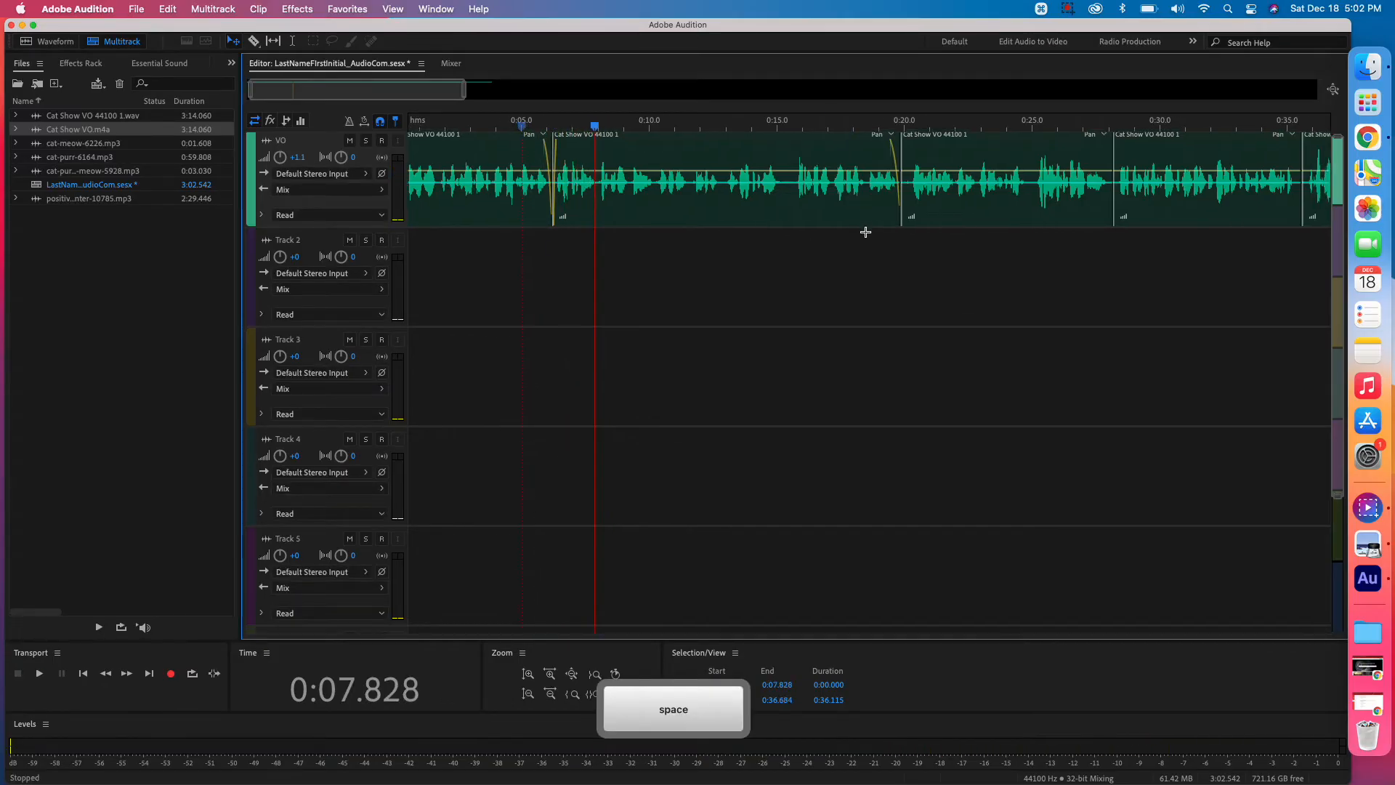
scroll(866, 232, "right", 10)
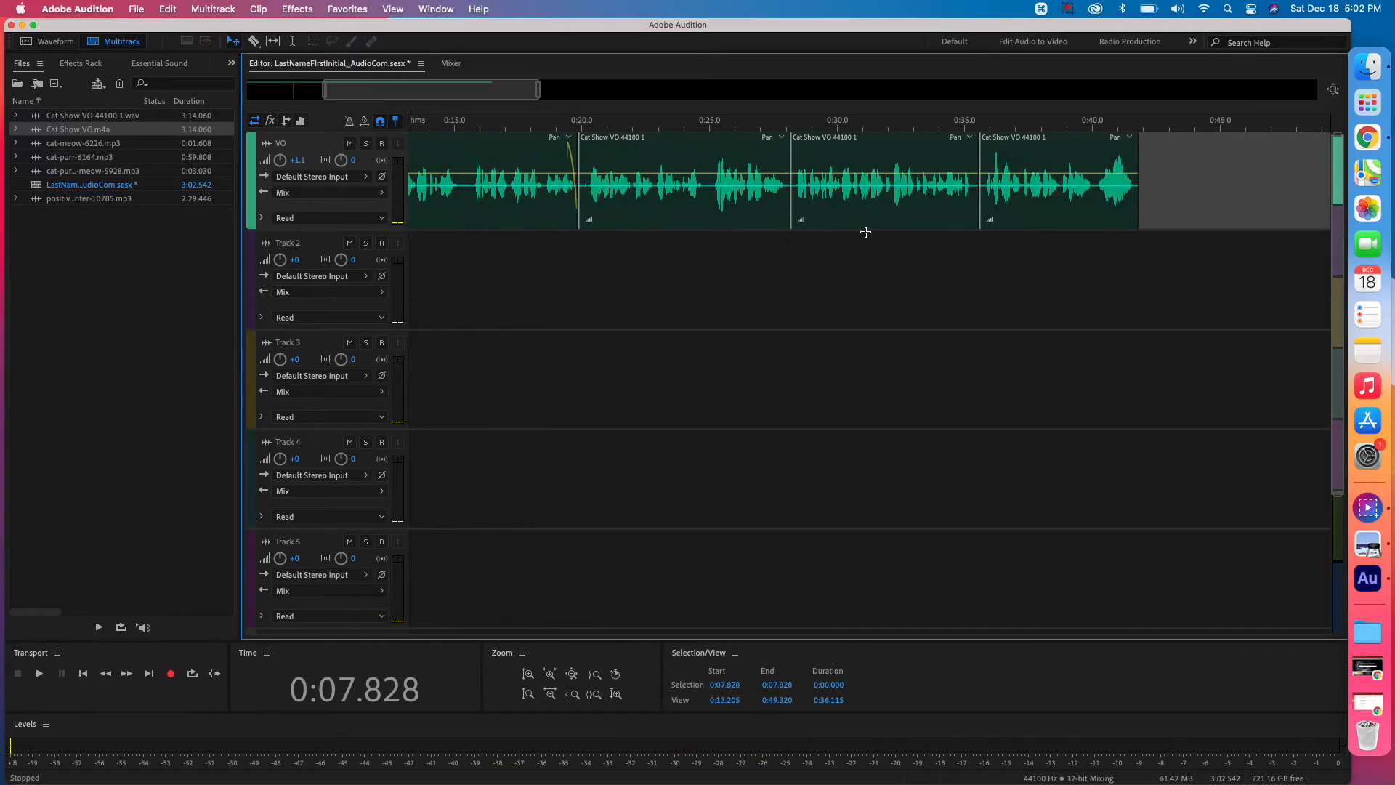
left_click(636, 154)
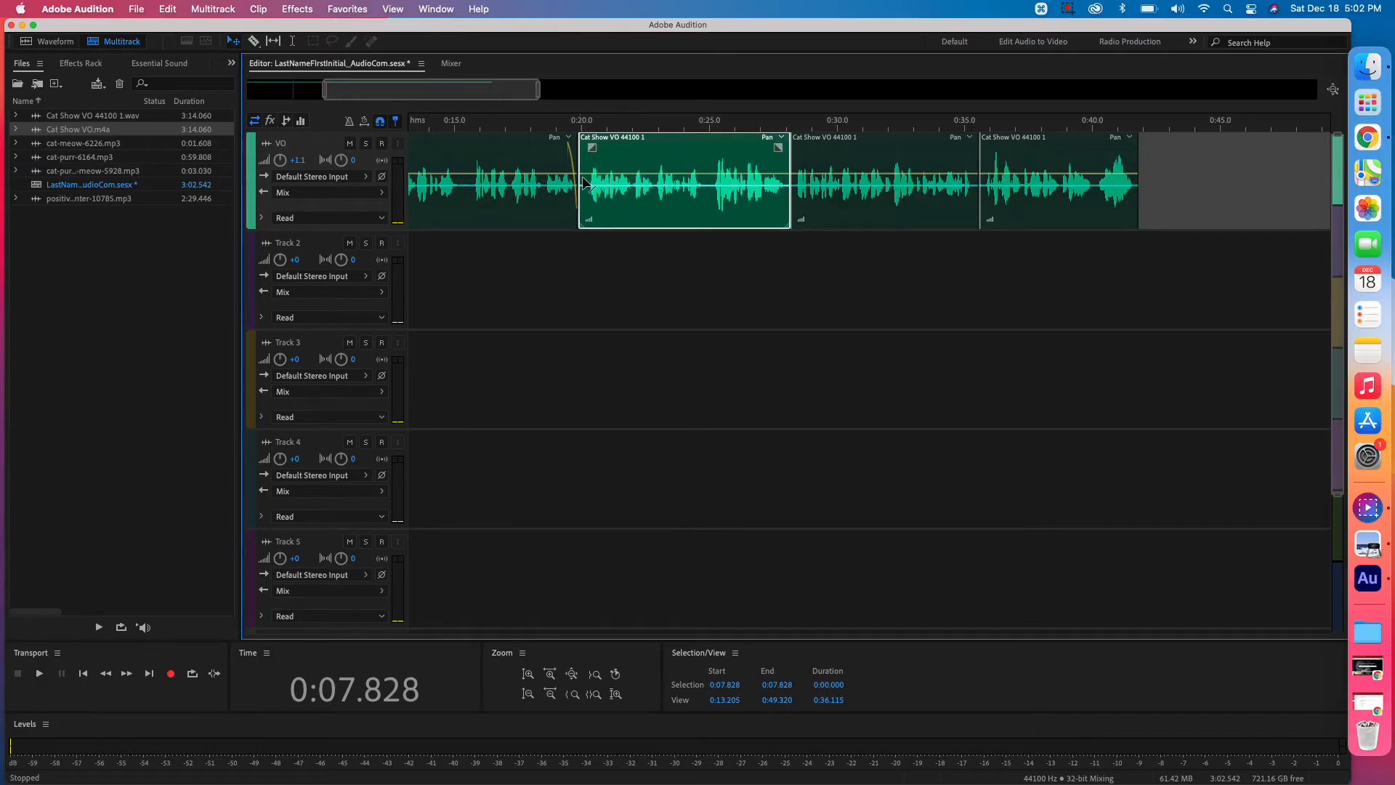
left_click(555, 125)
key("space")
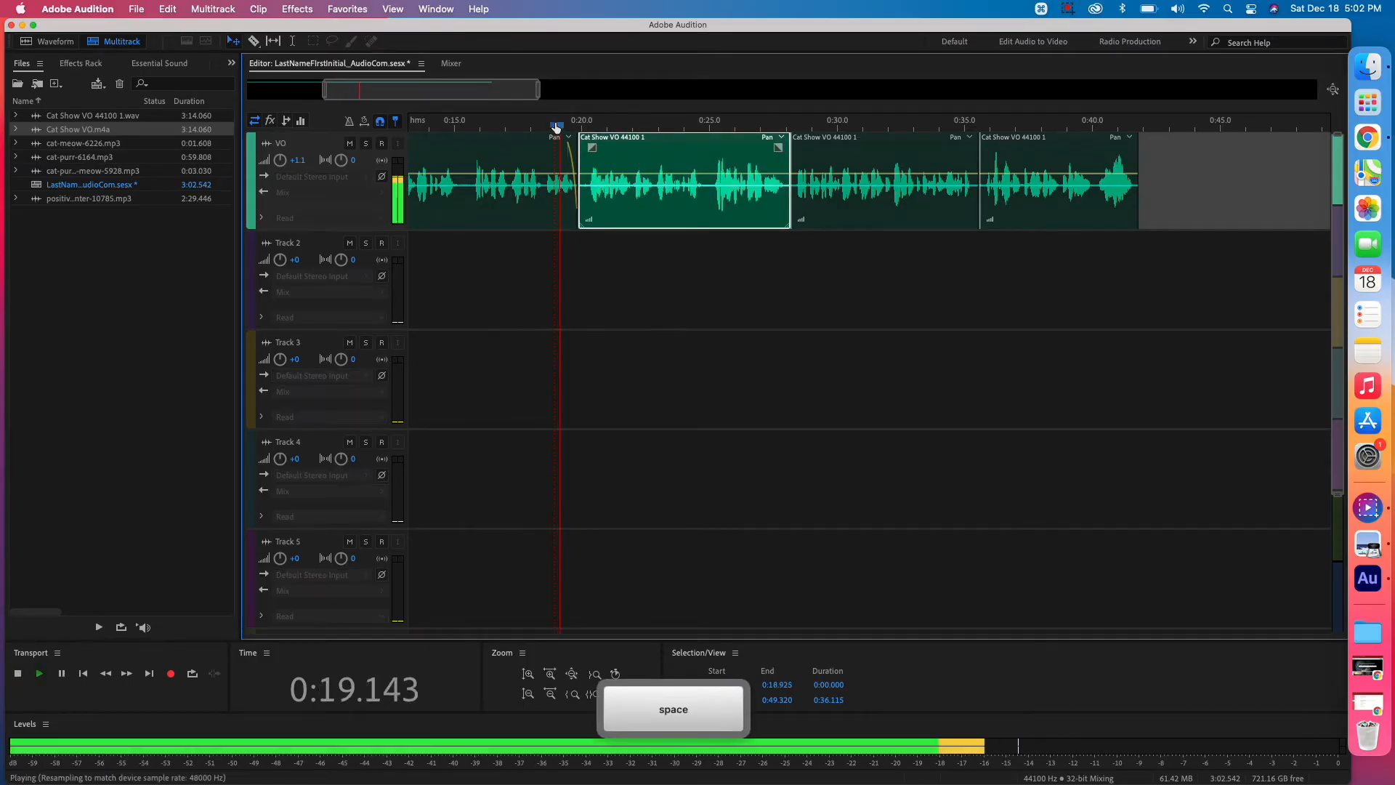
key("space")
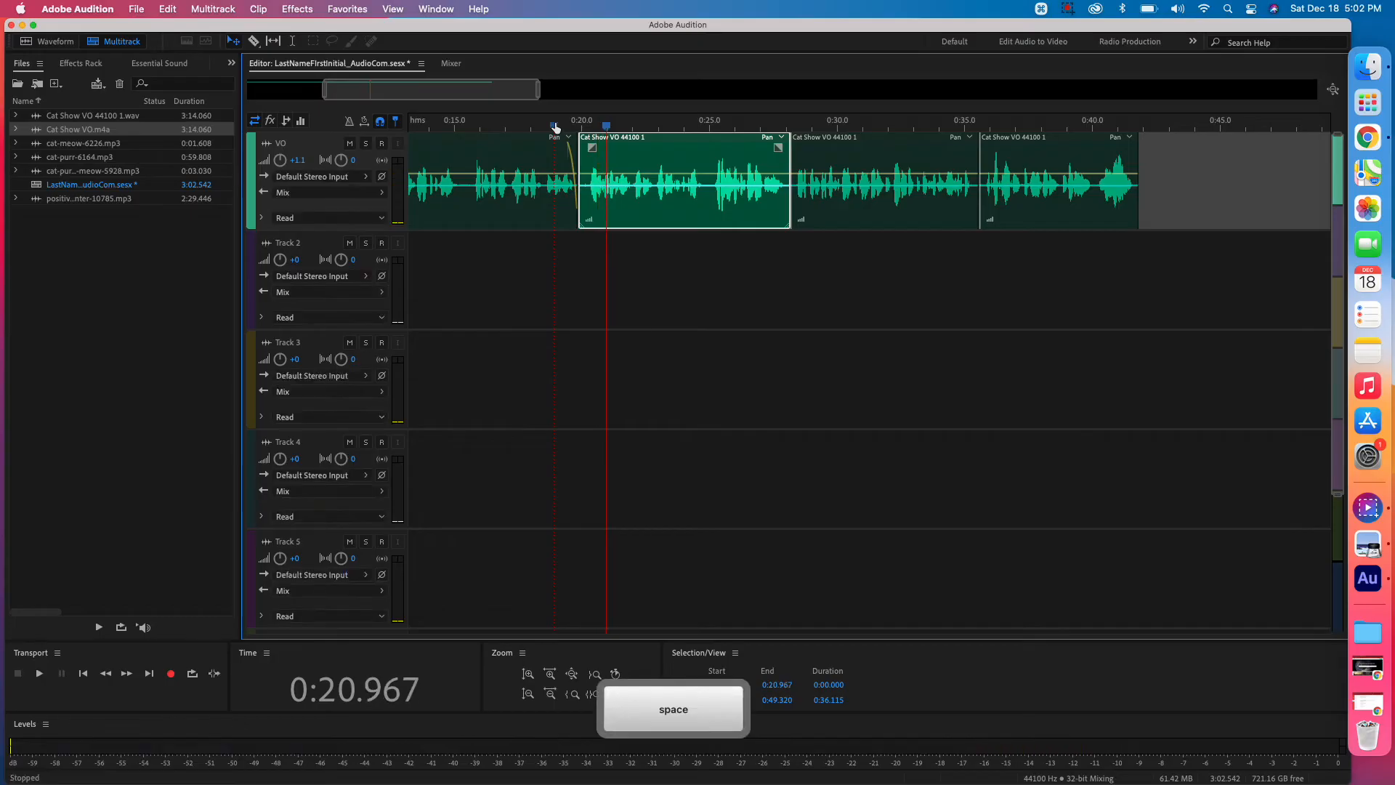
left_click(575, 125)
key("space")
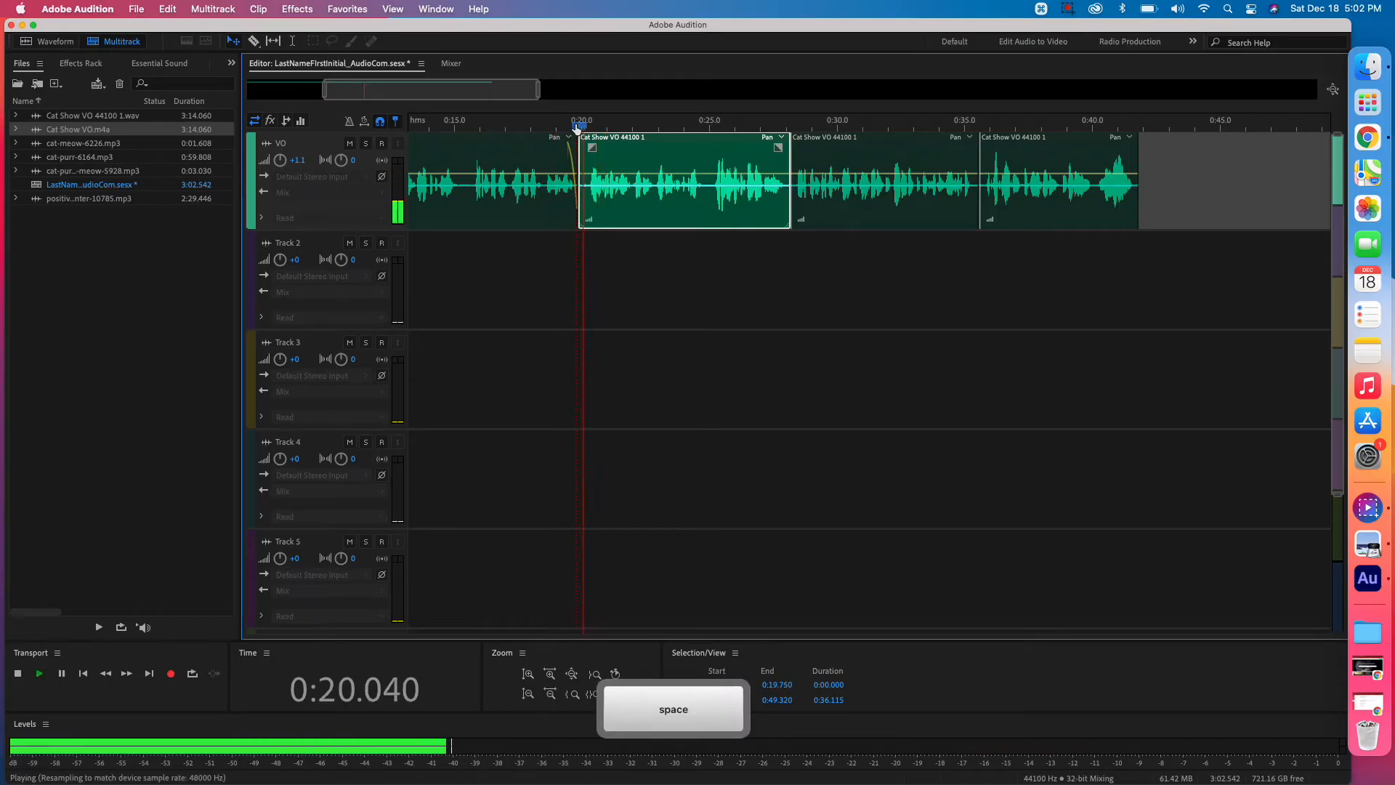
key("space")
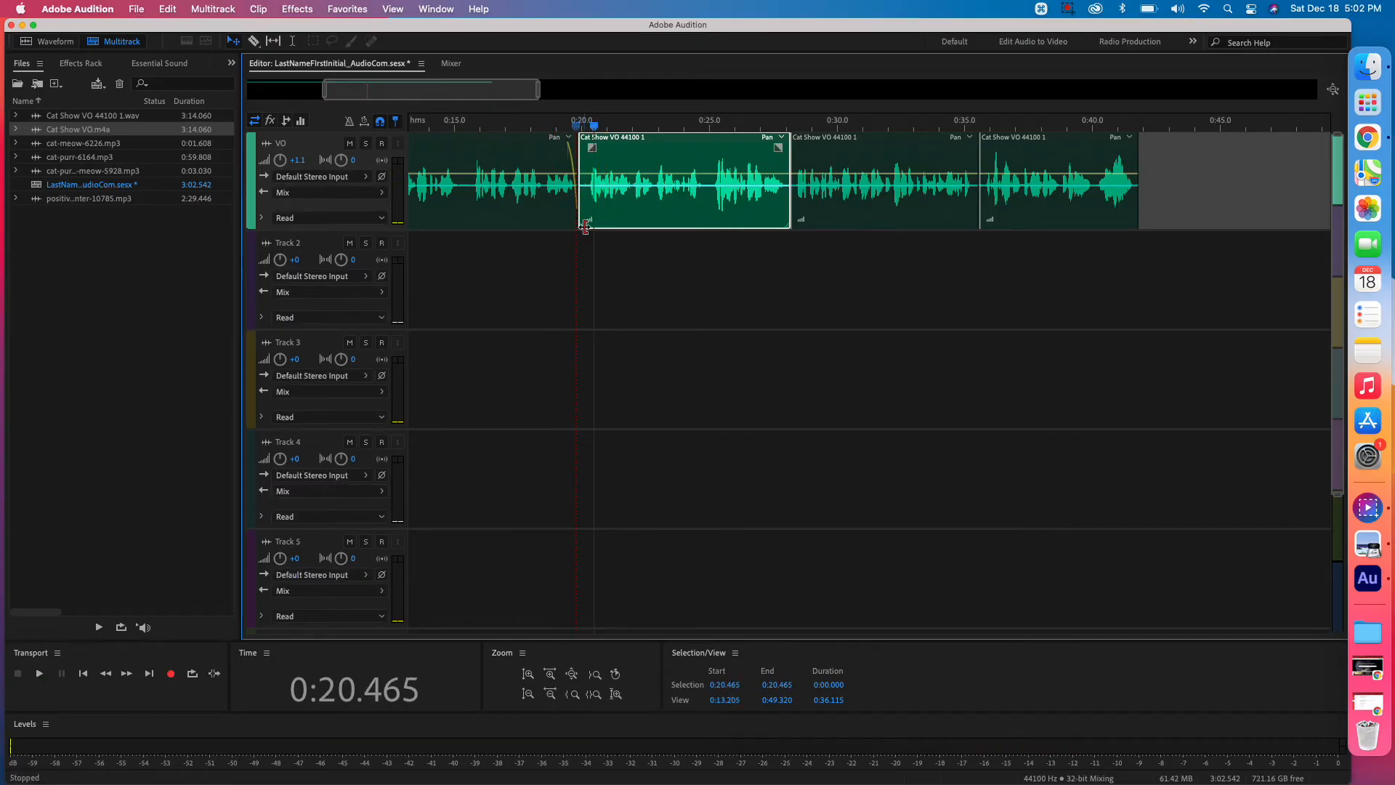
Step: Trim the start of the third voice-over clip up to just before its first words, switching snapping off for the fine adjustment
left_click(585, 227)
left_click_drag(584, 226, 586, 226)
left_click(380, 122)
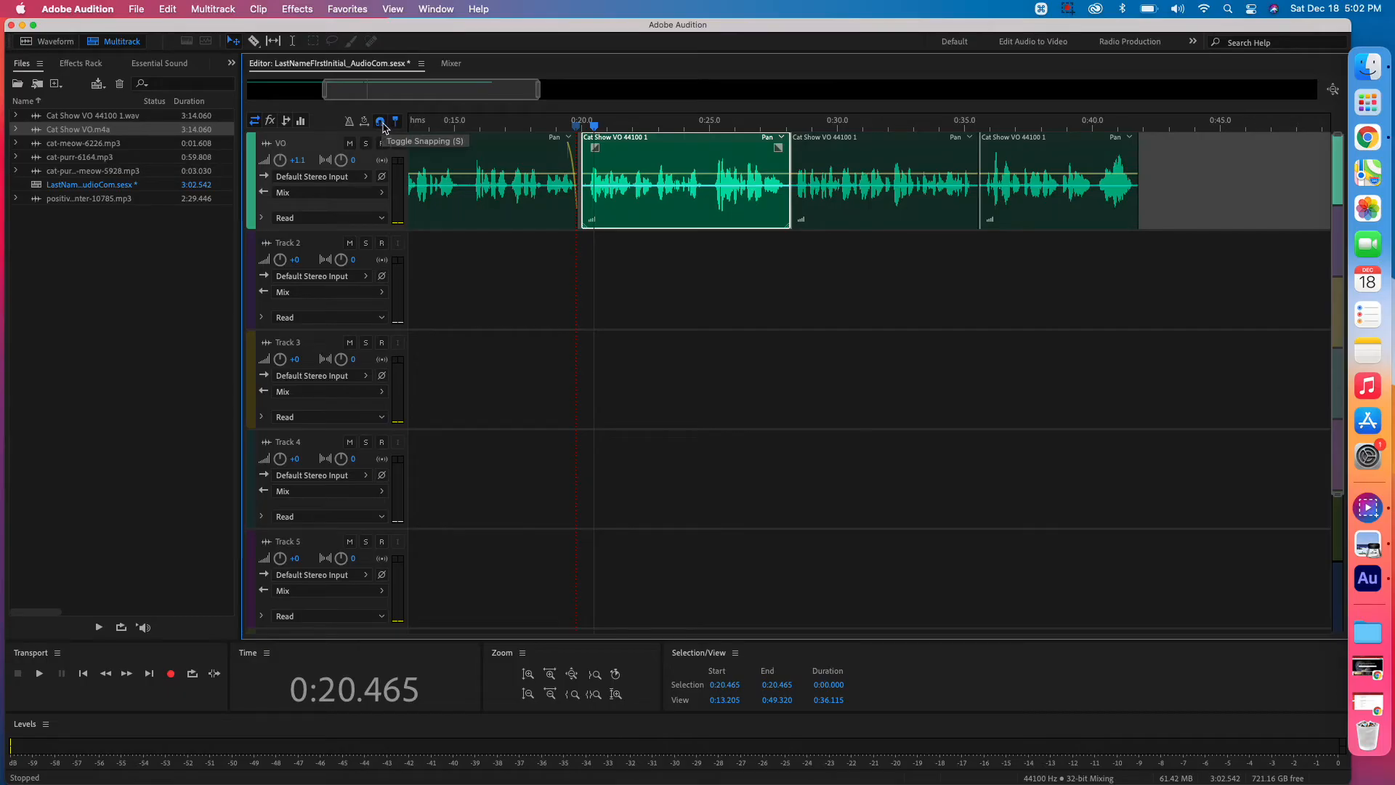
left_click(382, 124)
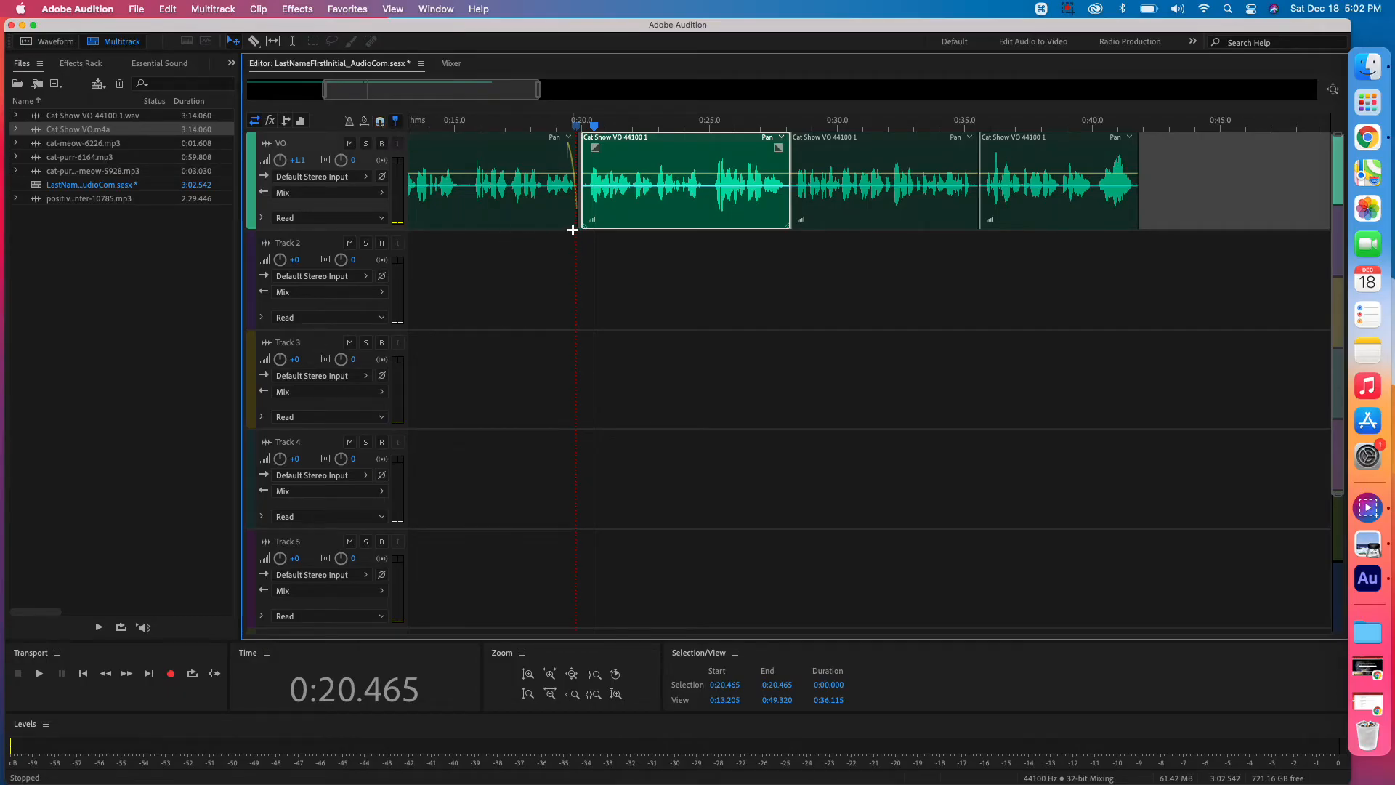
left_click_drag(584, 225, 589, 226)
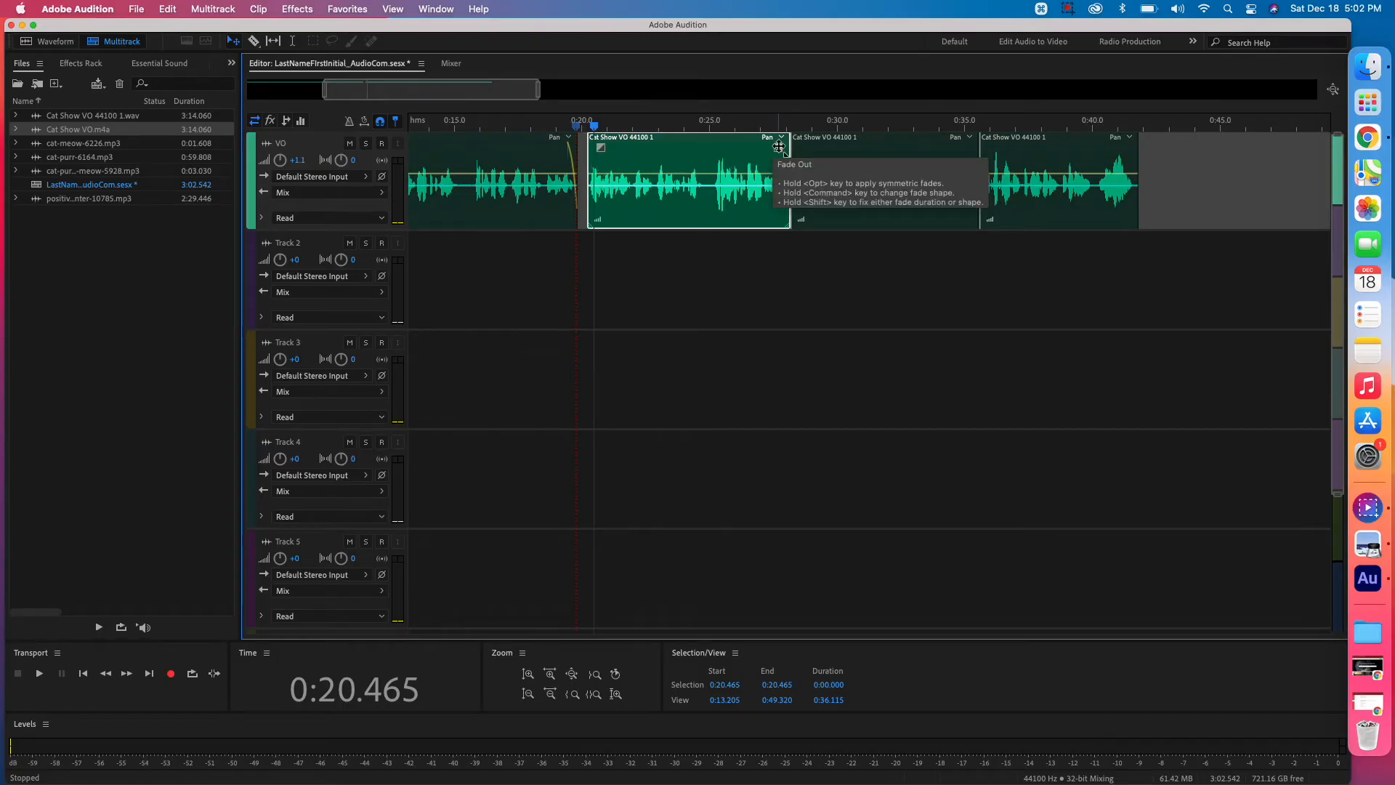
Step: Apply short symmetric fade-in and fade-out to the third voice-over clip
key("alt")
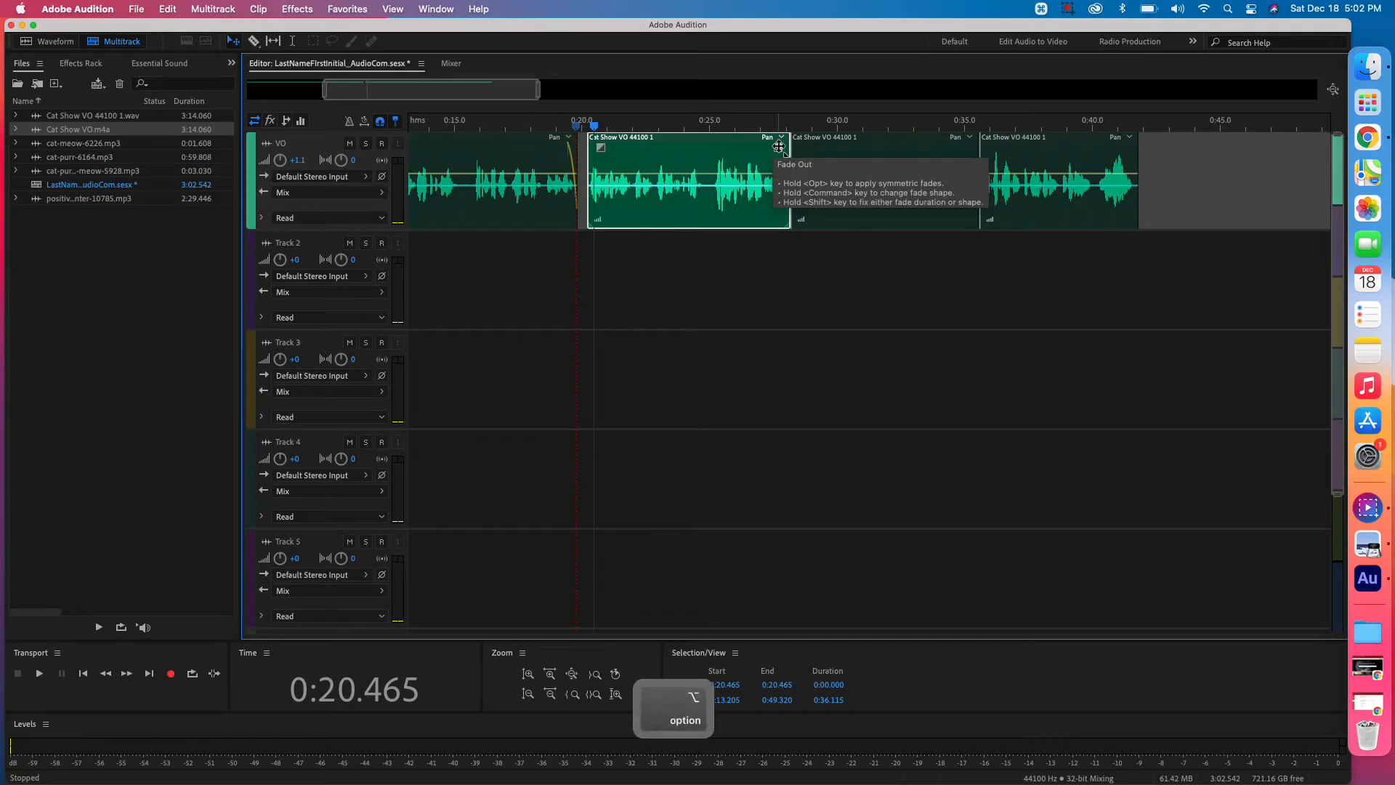
left_click(778, 146)
left_click_drag(778, 147, 773, 146)
Step: Listen to the third clip's faded start from 0:20.006 and the transition from the second clip from 0:18.100
left_click(581, 129)
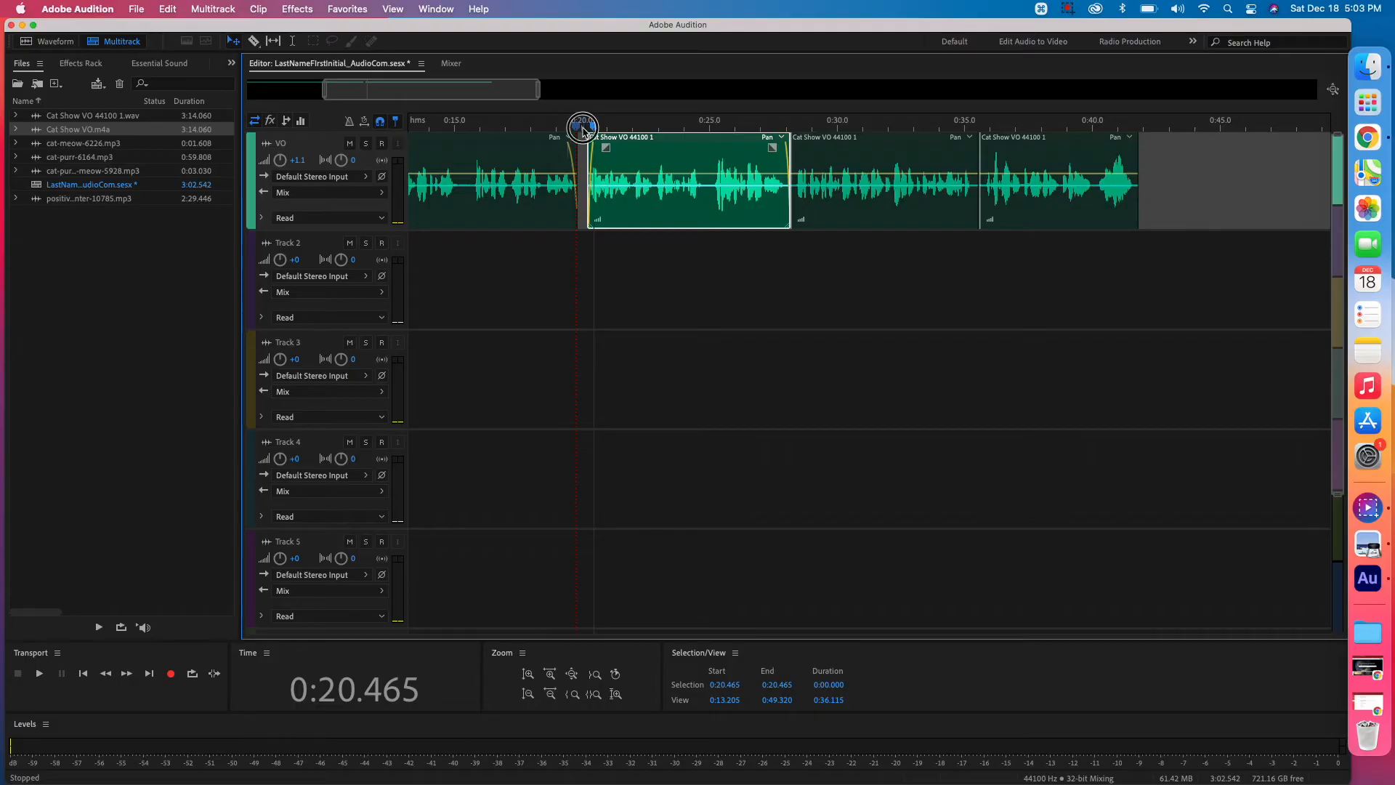
key("space")
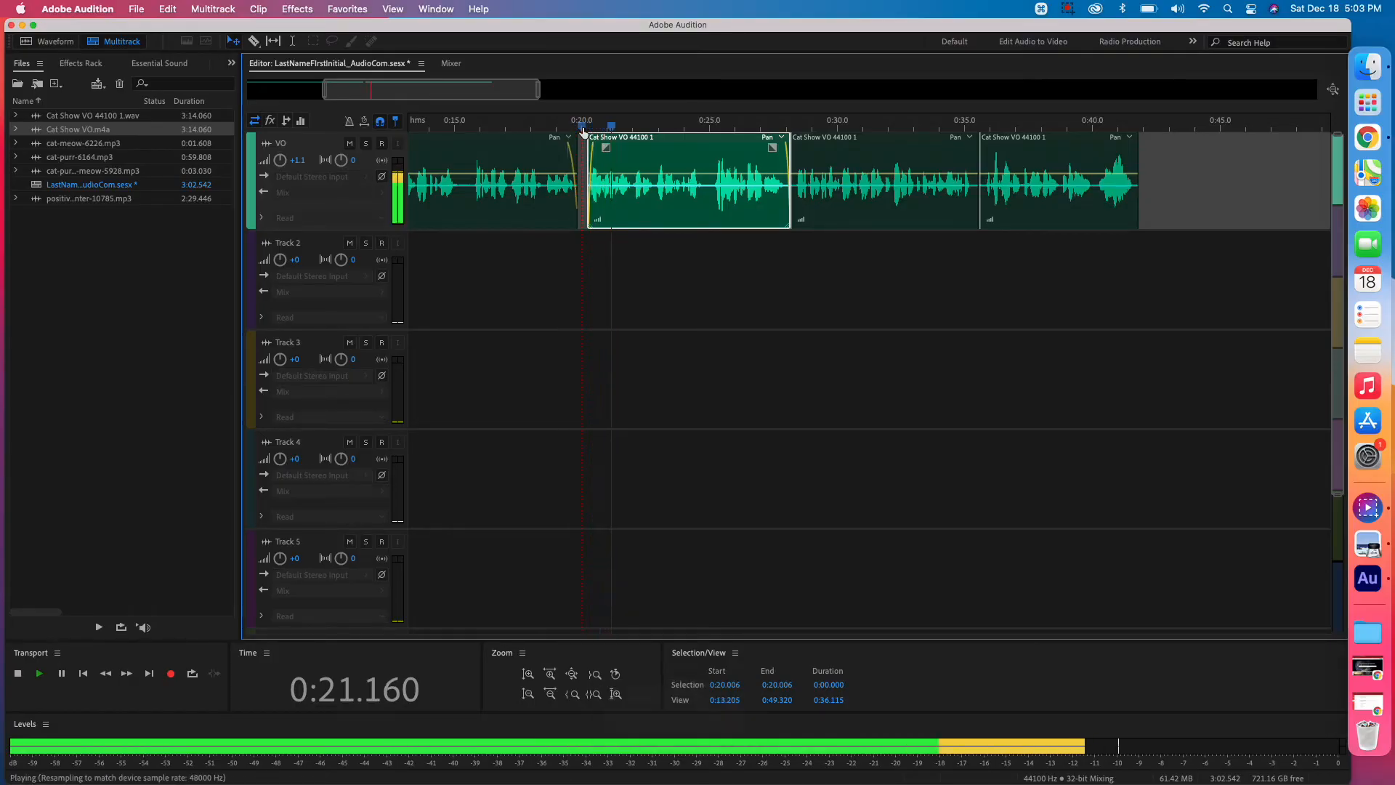
key("space")
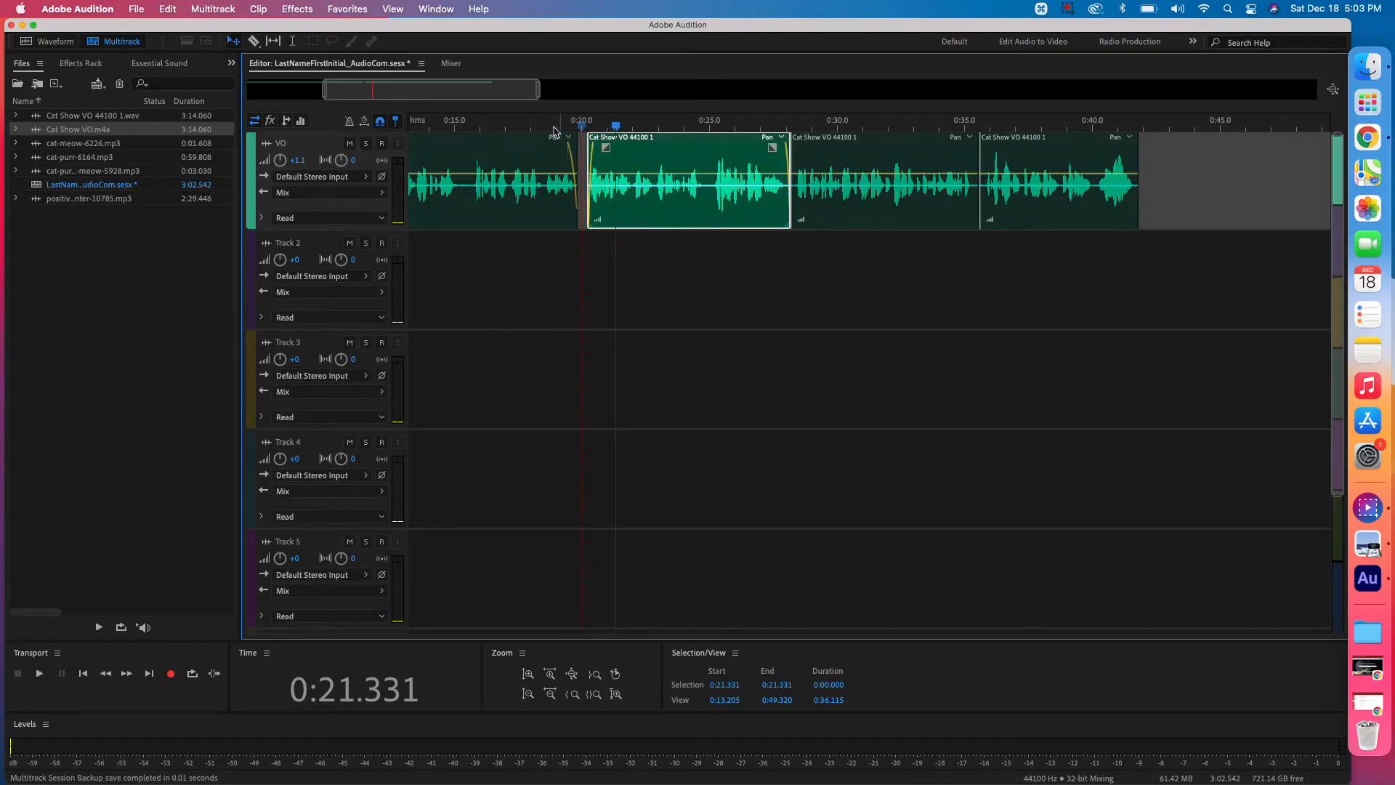
left_click(534, 128)
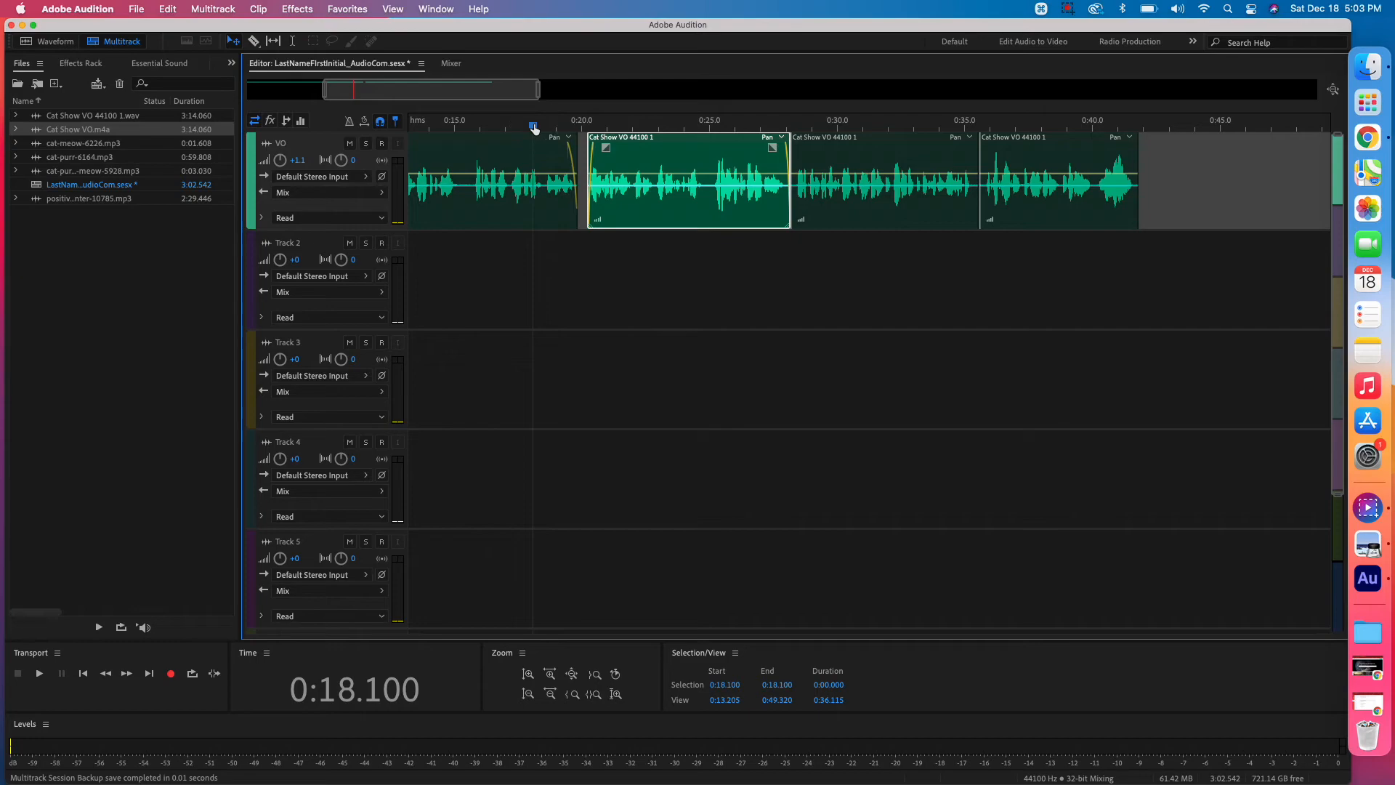
key("space")
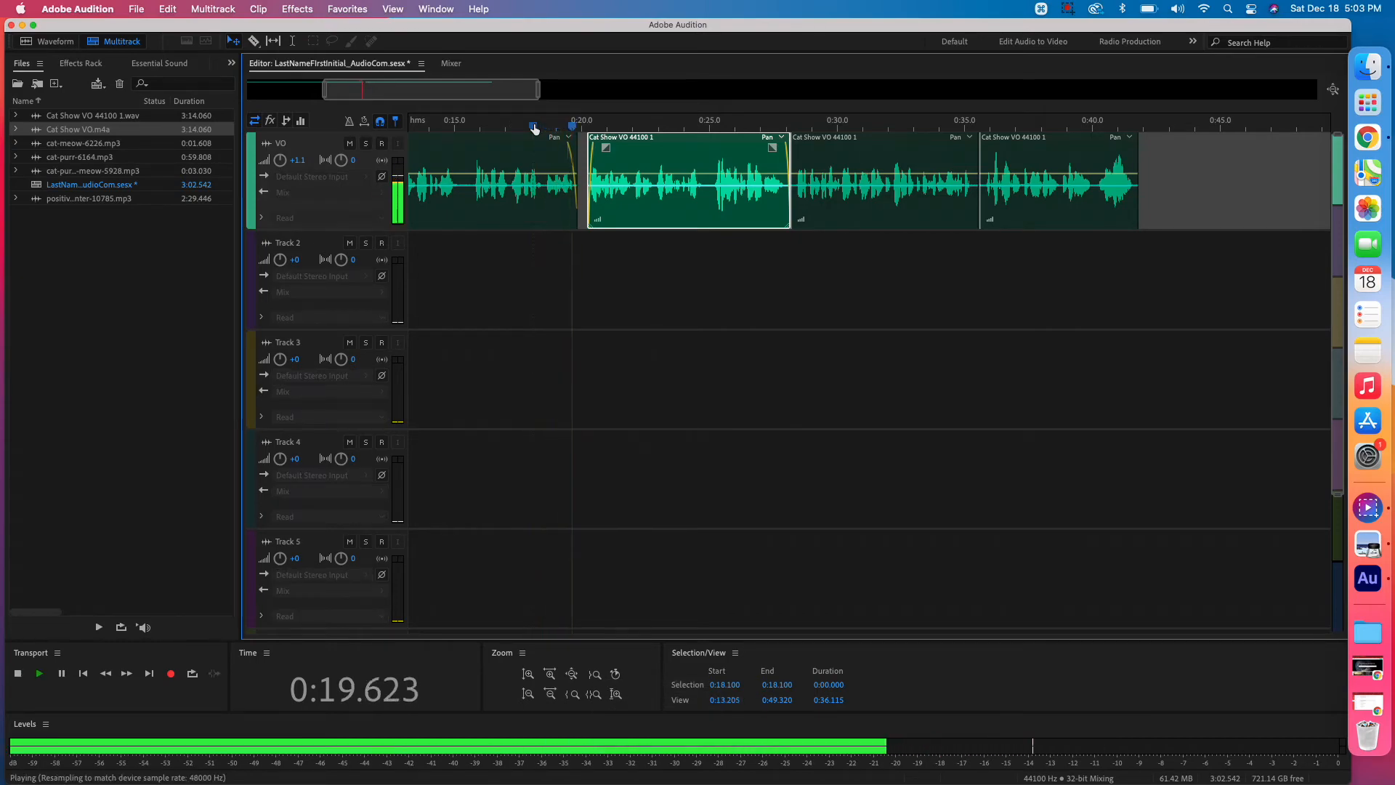
key("space")
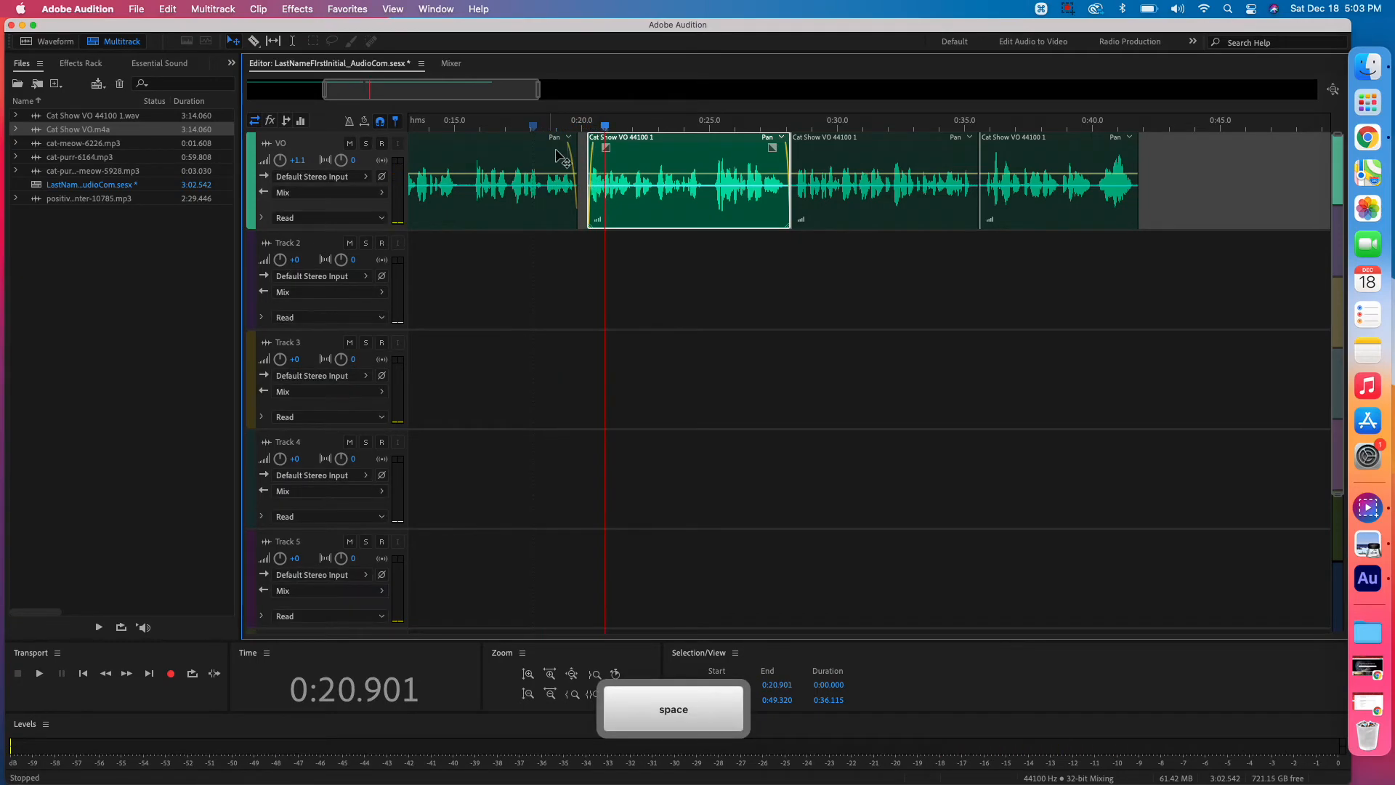
Step: Ripple-delete the gap between the second and third voice-over clips and play the transition from 0:17.474
left_click(579, 156)
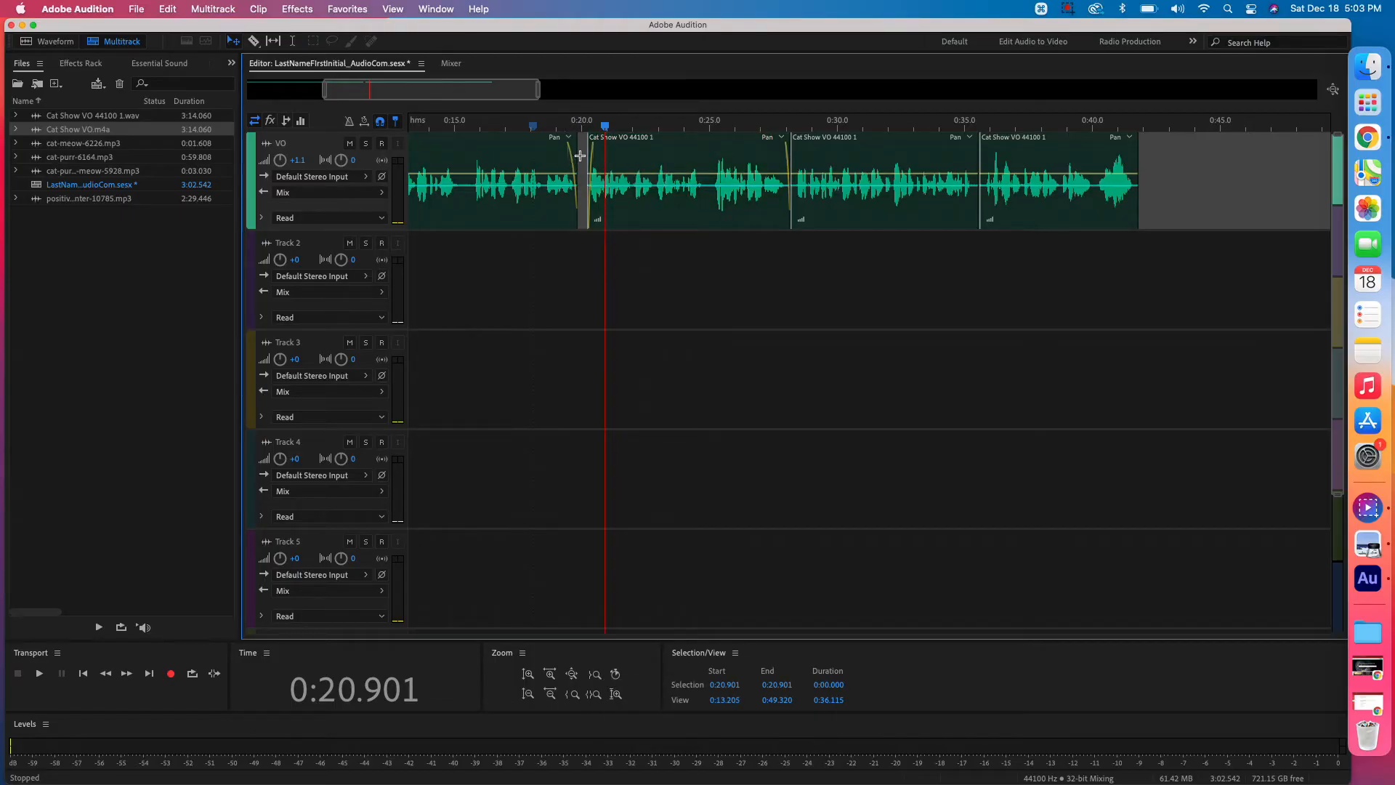
right_click(580, 155)
mouse_move(600, 186)
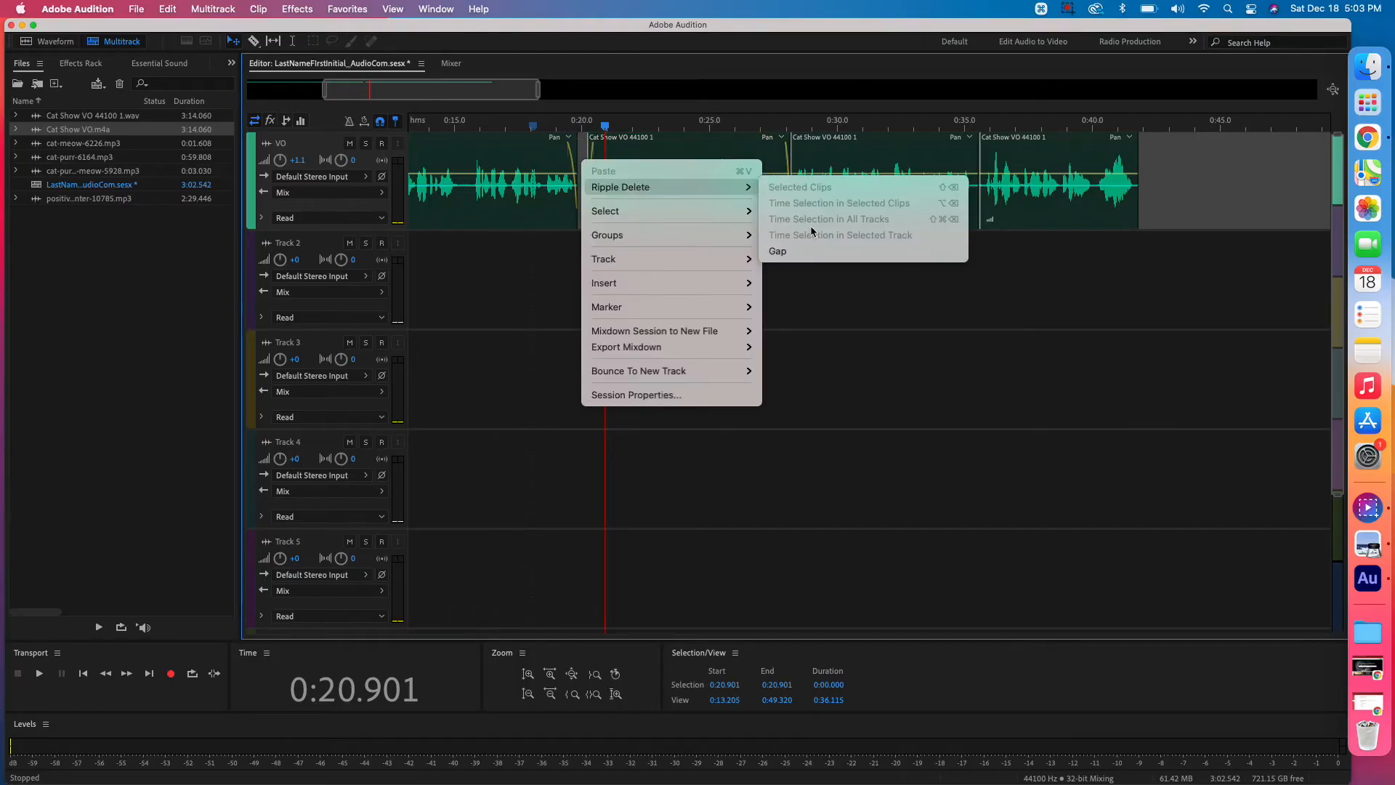
left_click(810, 255)
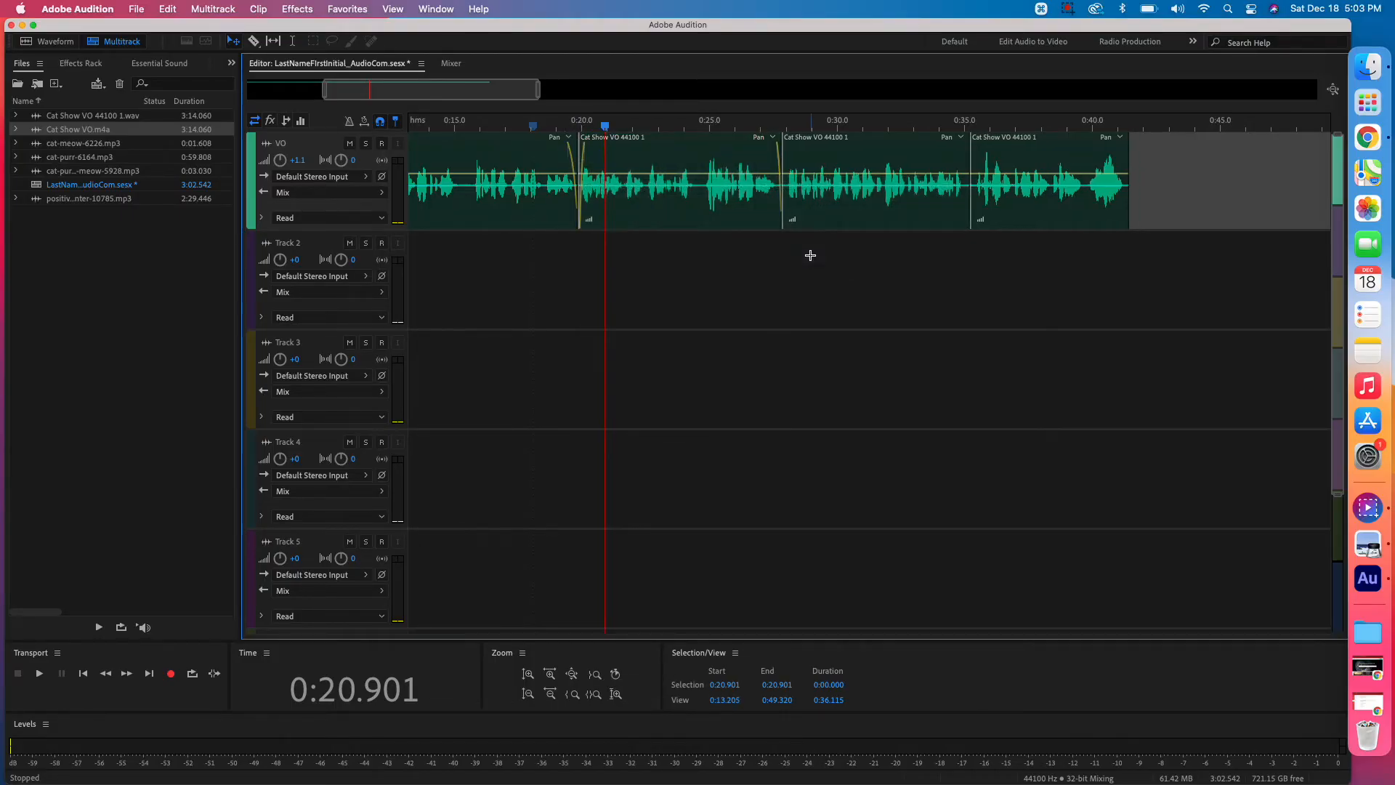
left_click(518, 125)
key("space")
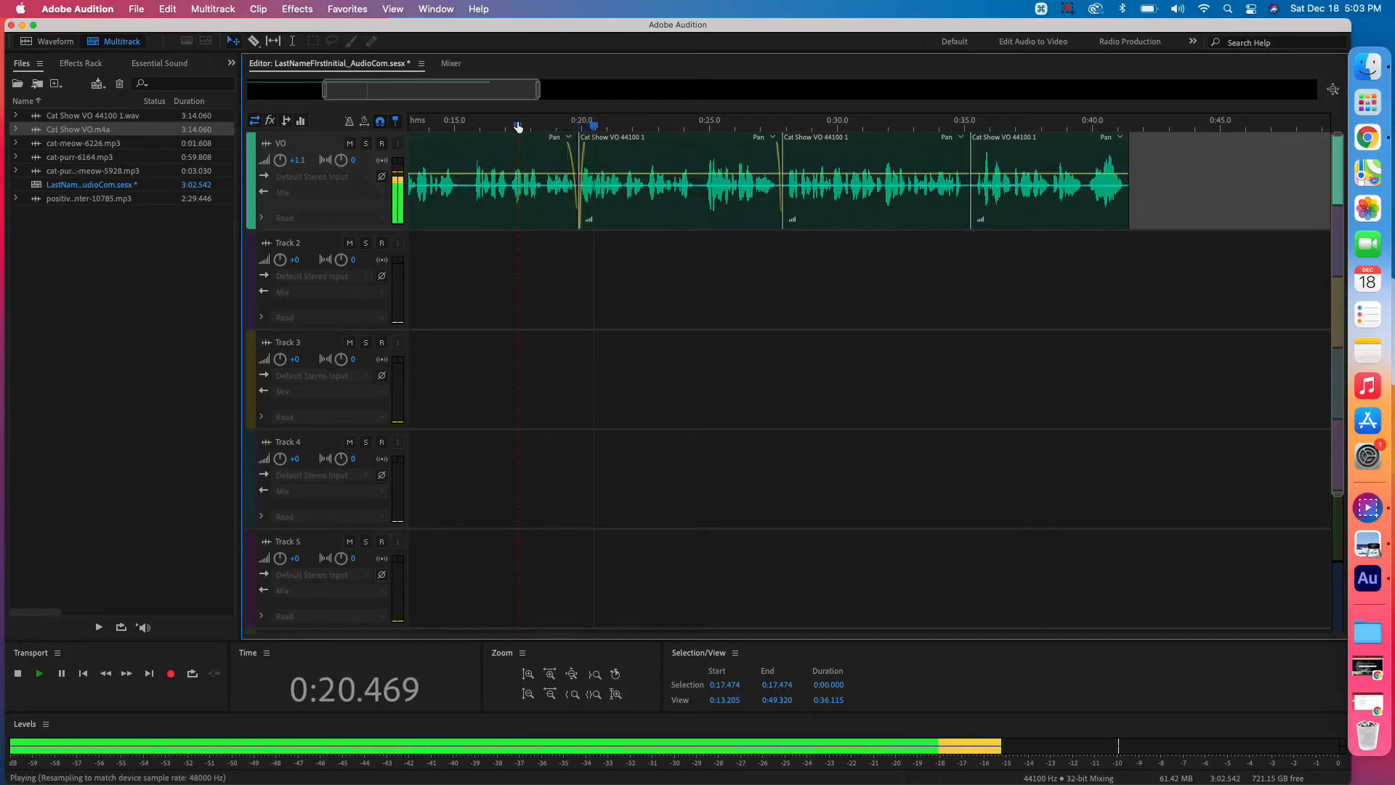
key("space")
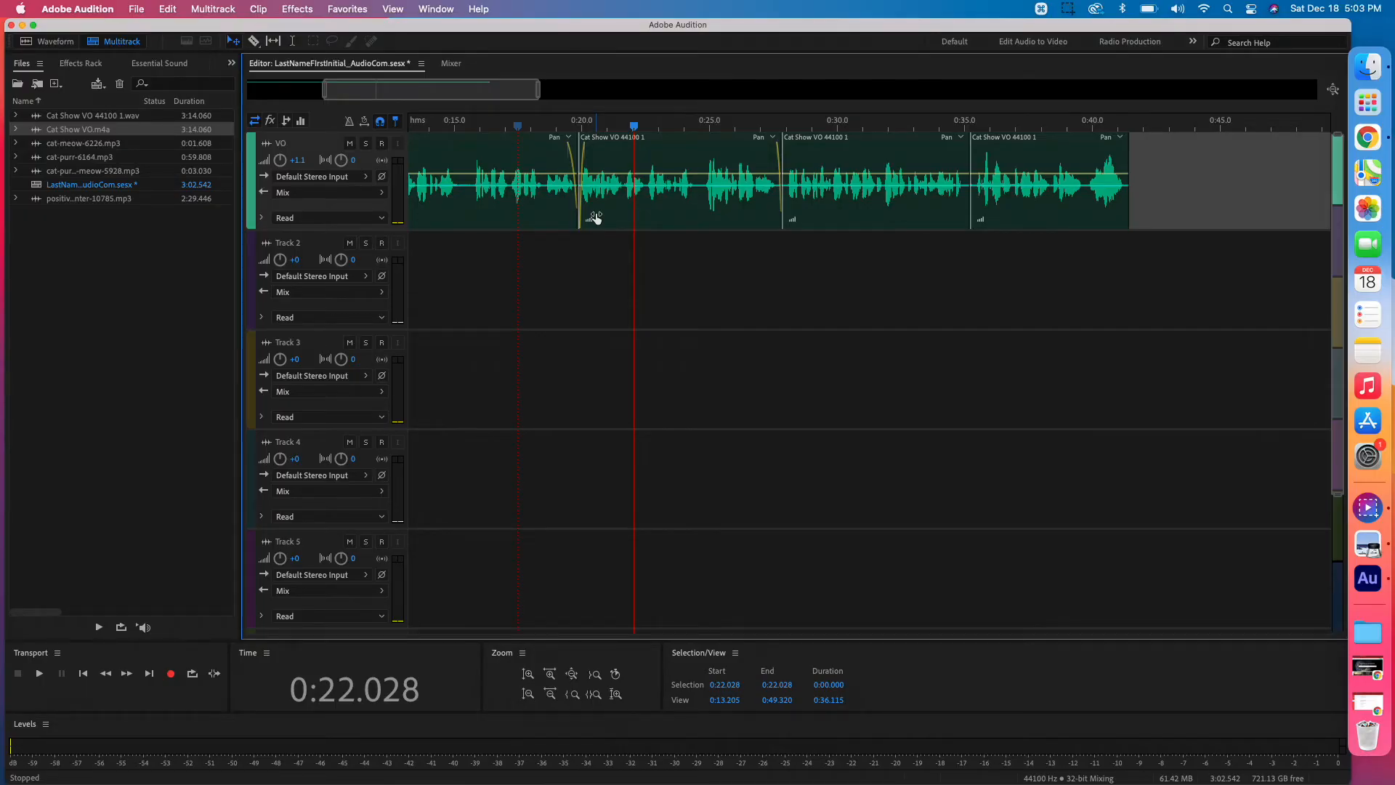
Step: Undo the last gap deletion and play the transition into the third voice-over clip from 0:18.498
key("super+z")
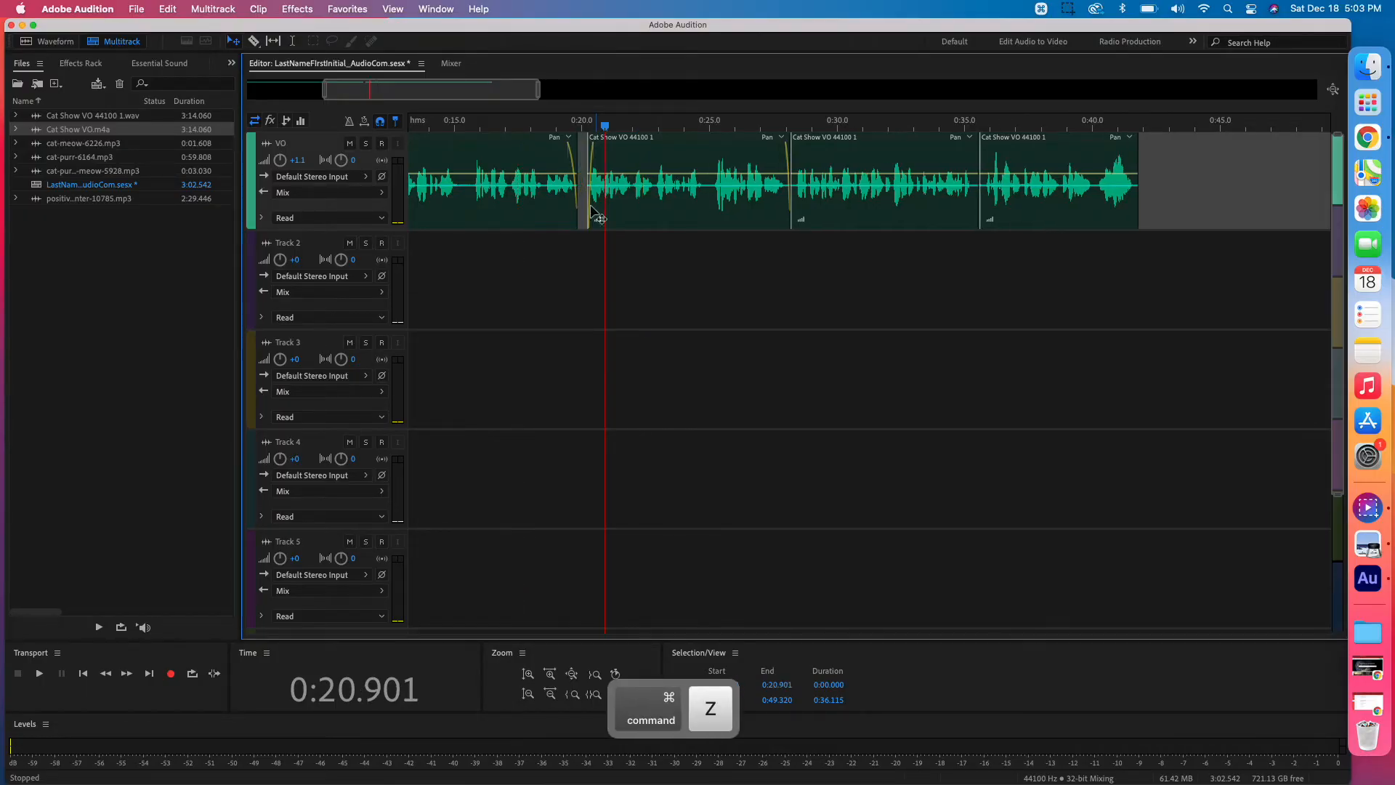
left_click(544, 127)
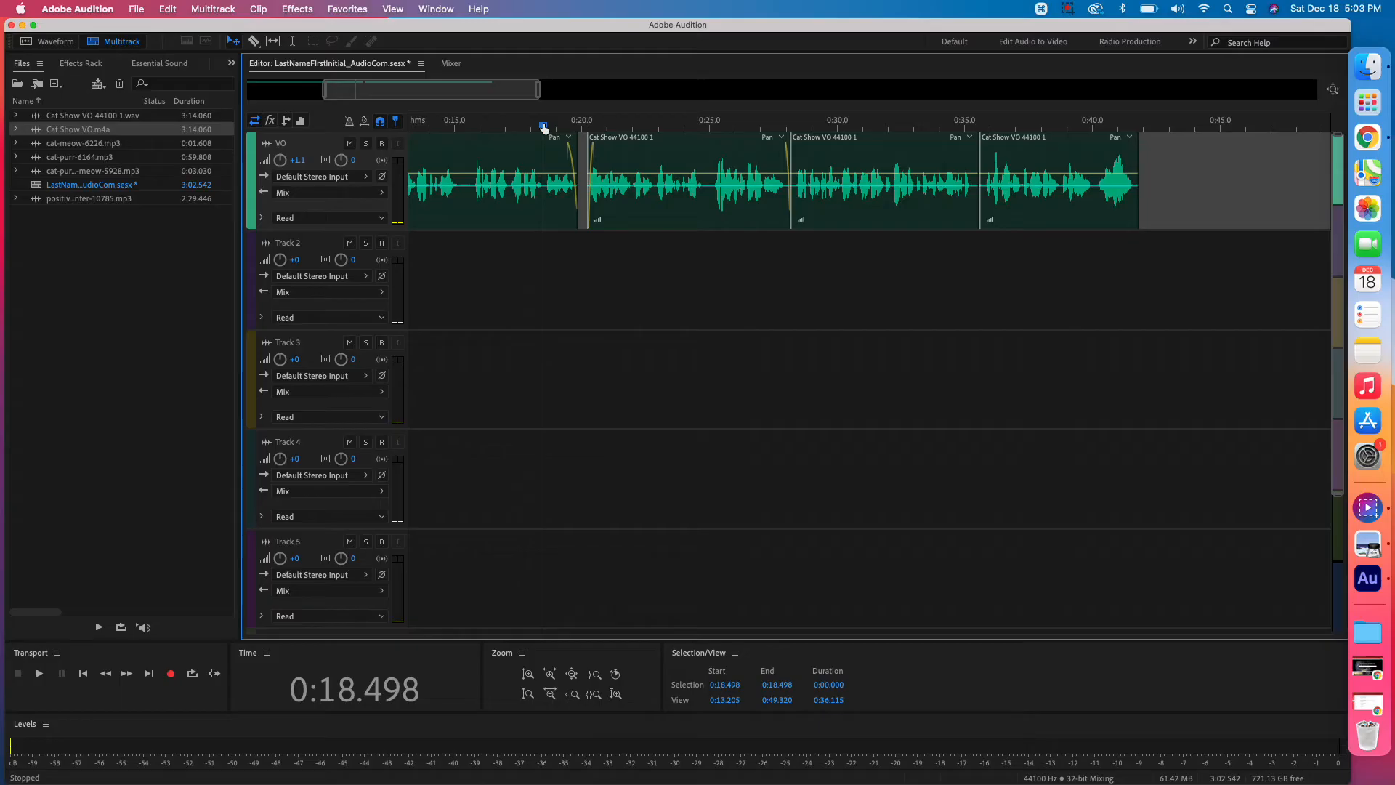
key("space")
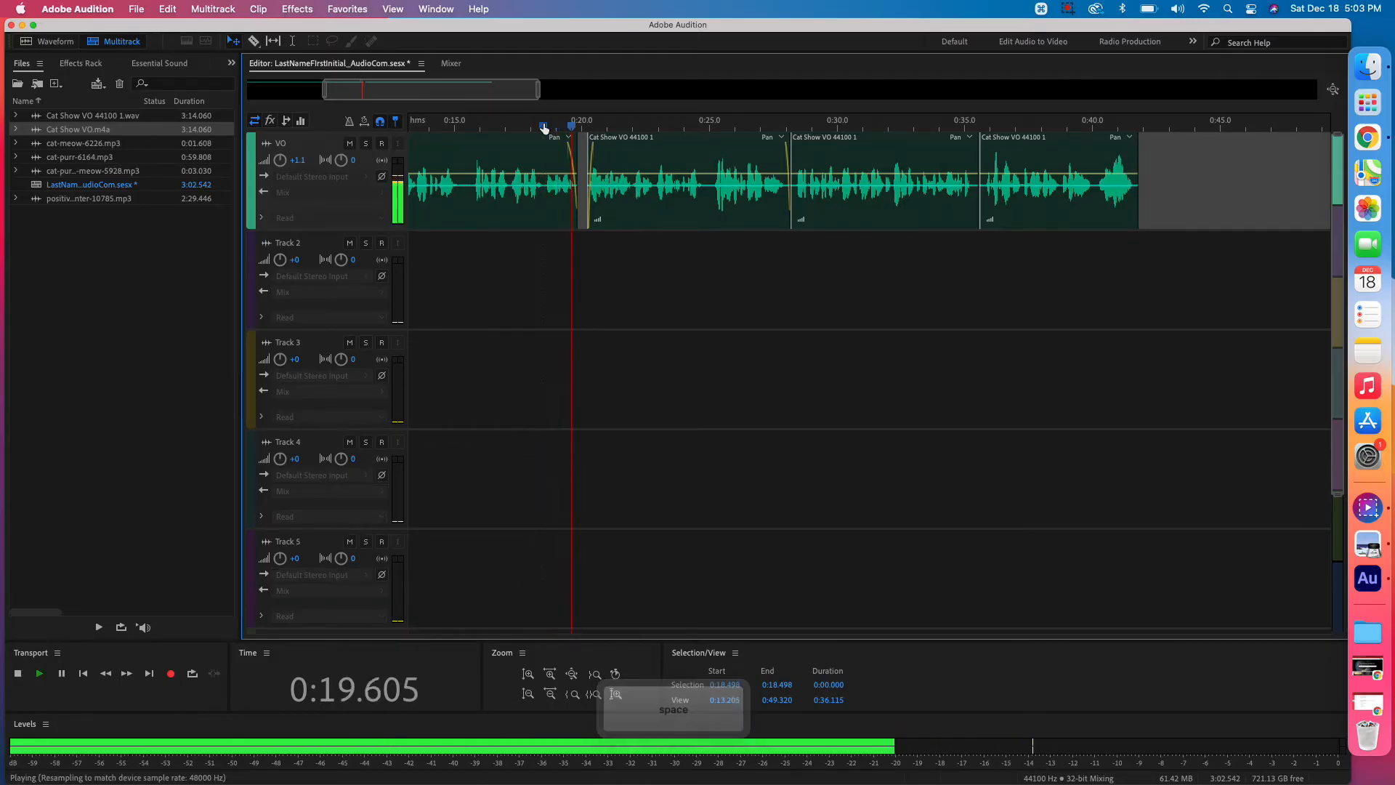
key("space")
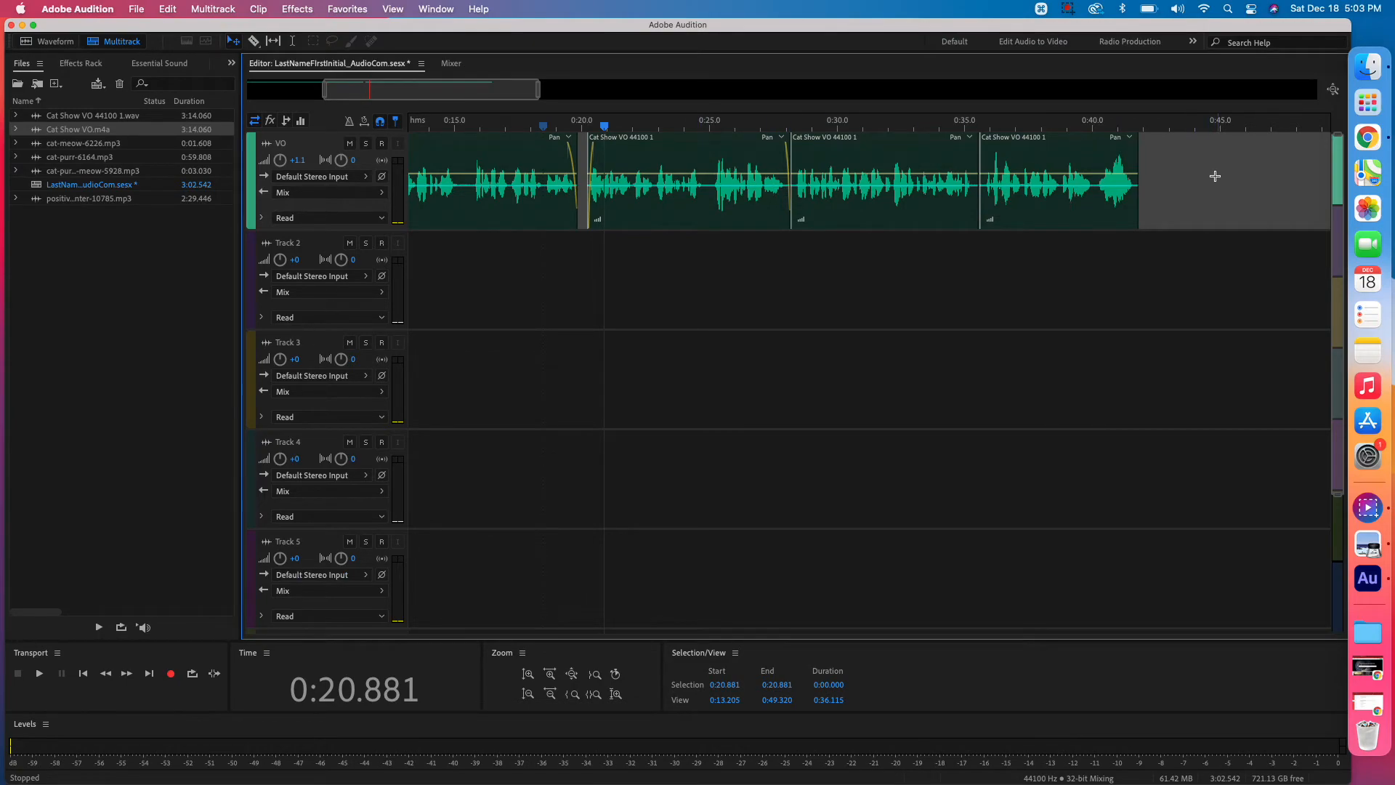
Step: Move the third, fourth and fifth voice-over clips together slightly earlier so the third clip starts at 0:20.035
left_click_drag(1209, 175, 756, 165)
left_click(582, 127)
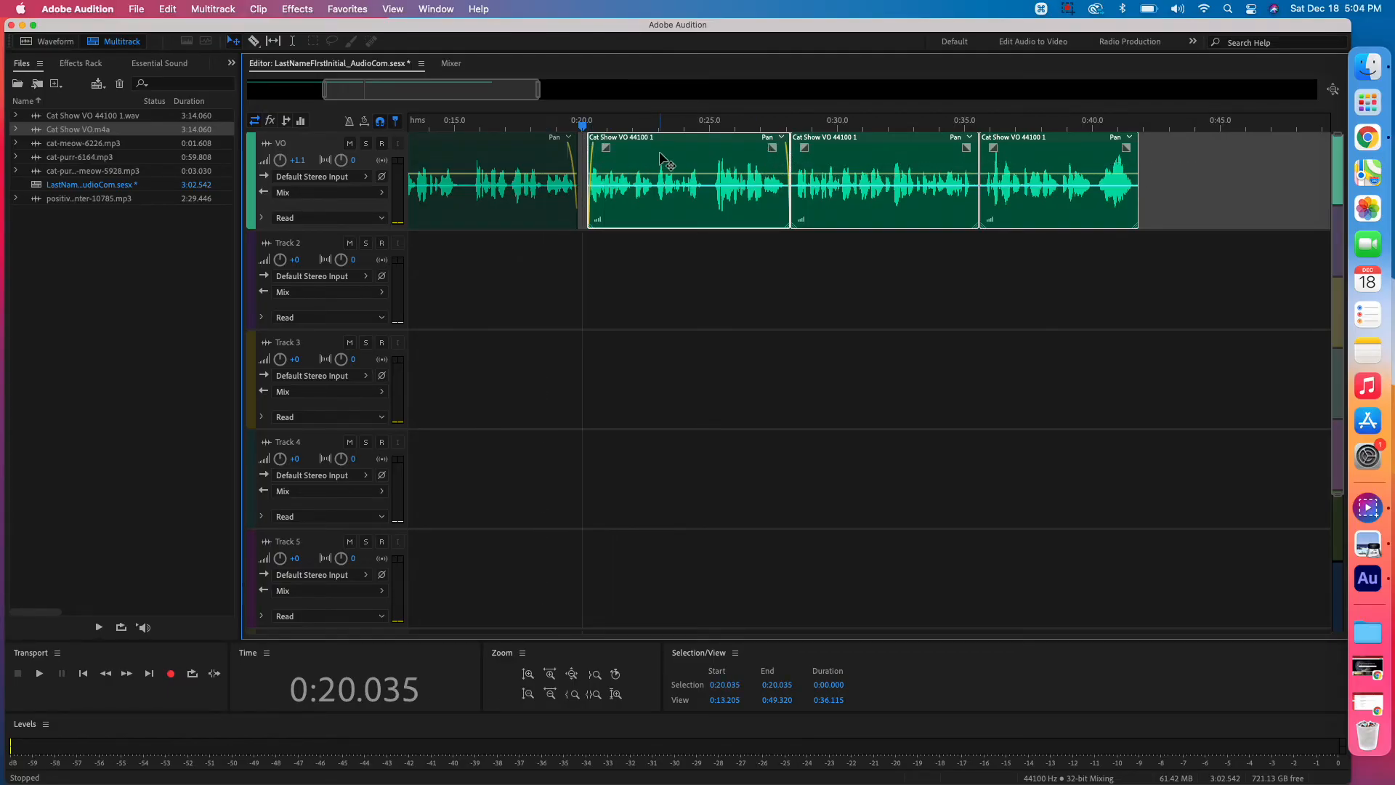
left_click(687, 152)
left_click_drag(686, 153, 681, 153)
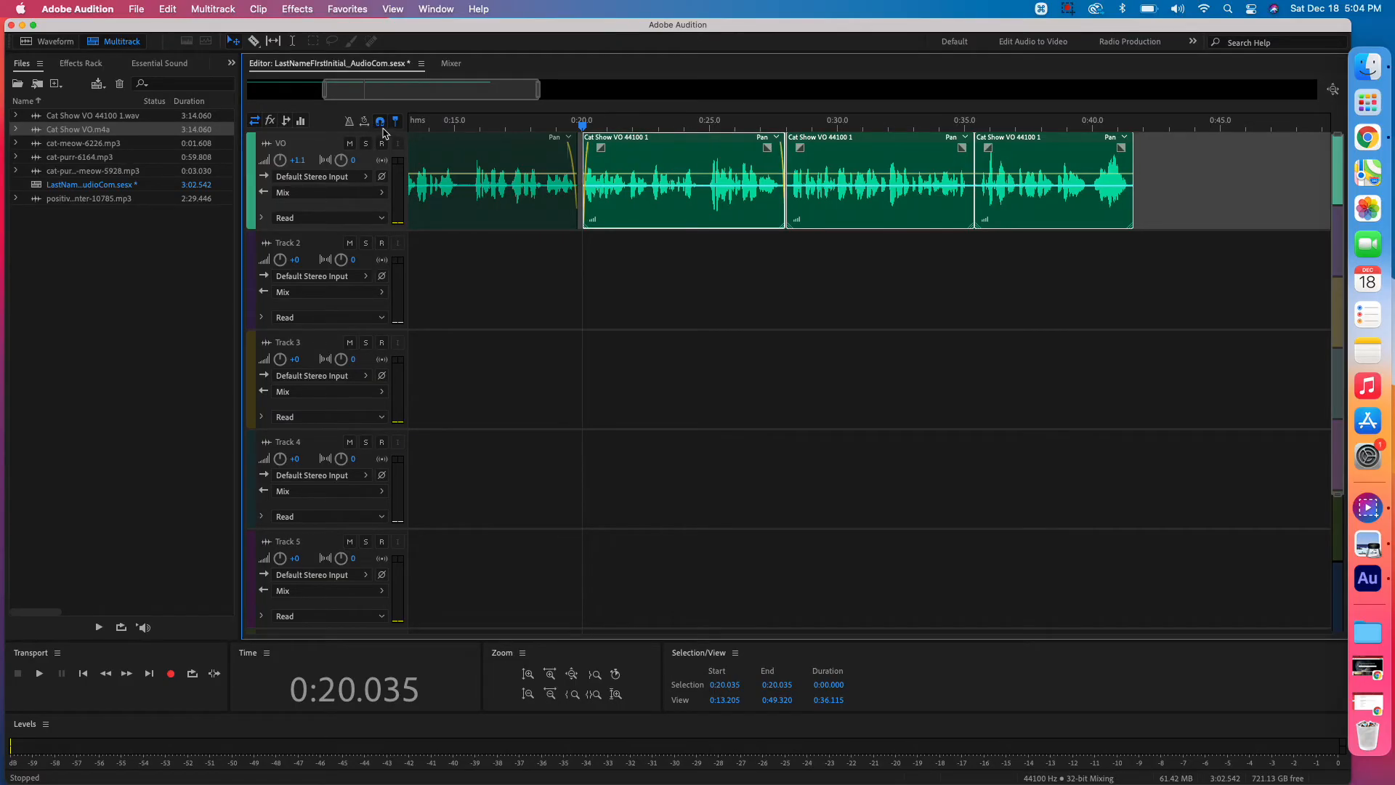
mouse_move(697, 152)
left_mouse_down()
mouse_move(723, 155)
mouse_move(700, 154)
left_mouse_up()
Step: Play the transition from the second into the third voice-over clip, starting at 0:17.929
left_click(529, 125)
key("space")
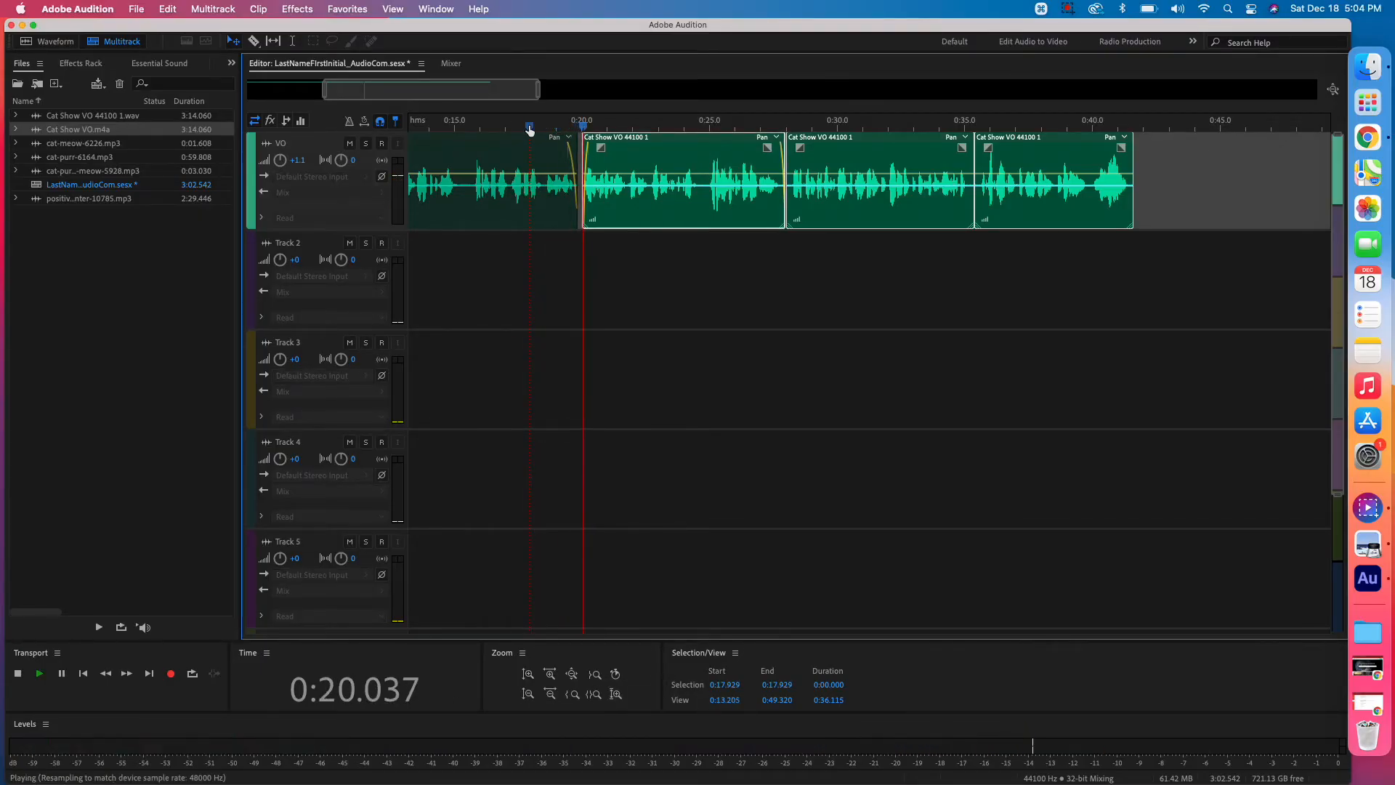
key("space")
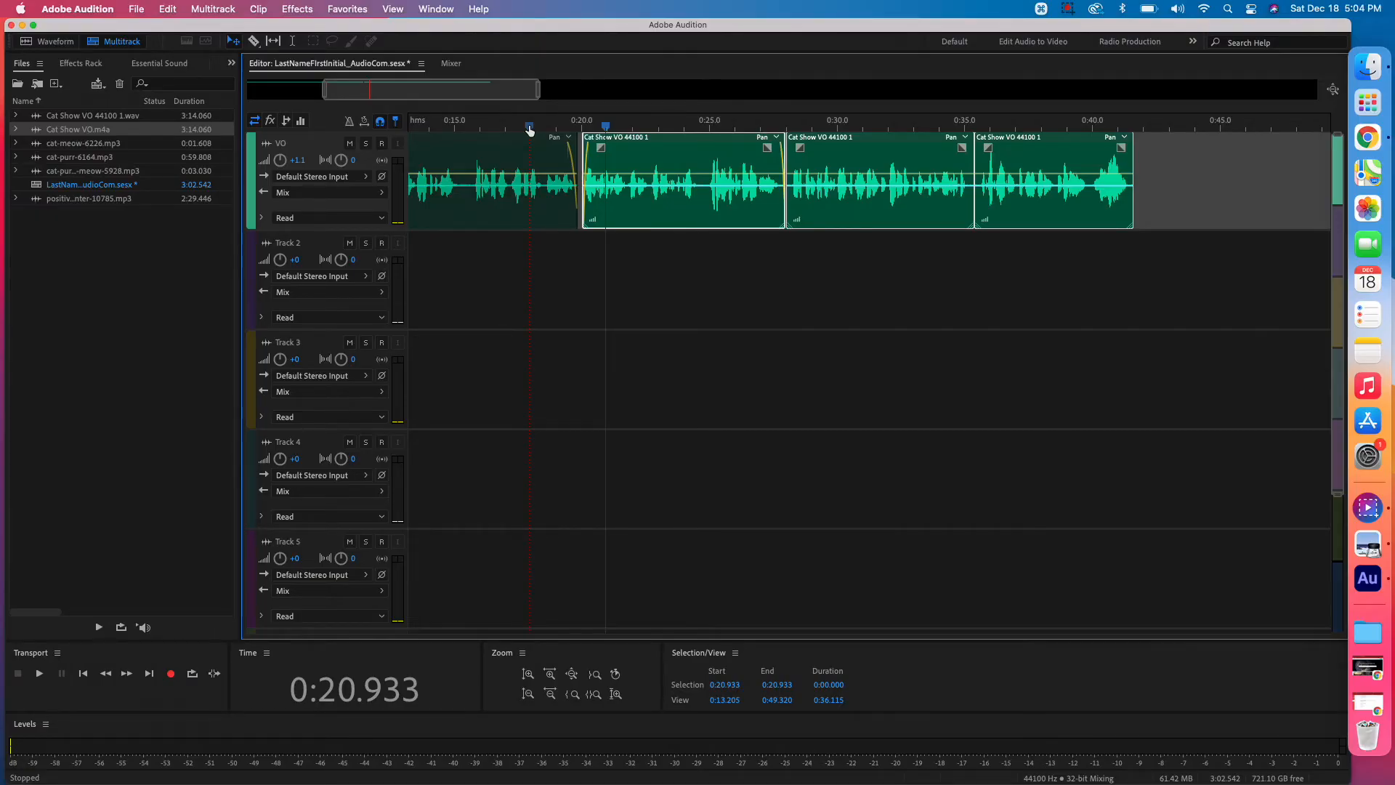
Step: Listen repeatedly to the transition from the third into the fourth voice-over clip, starting at about 0:27.1
left_click(824, 155)
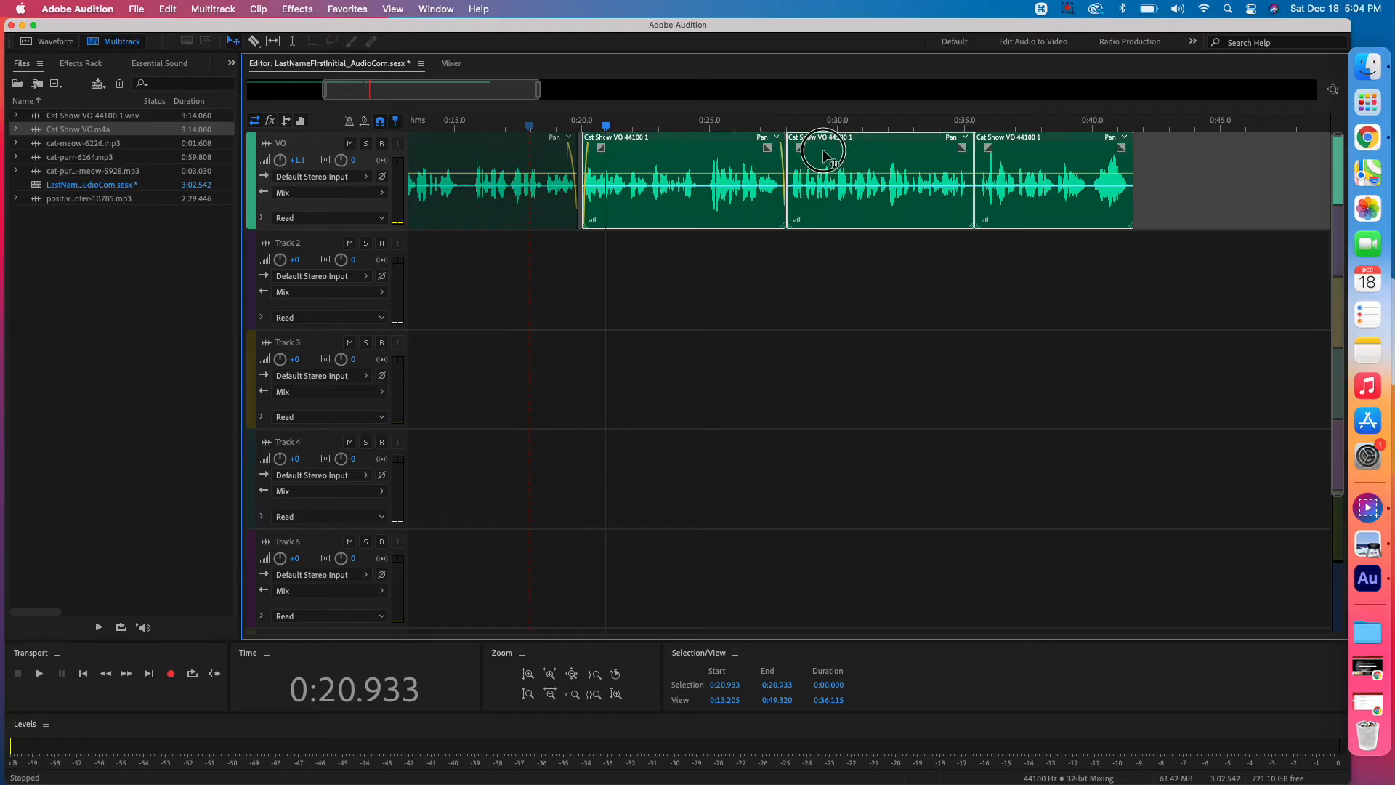
left_click(765, 128)
key("space")
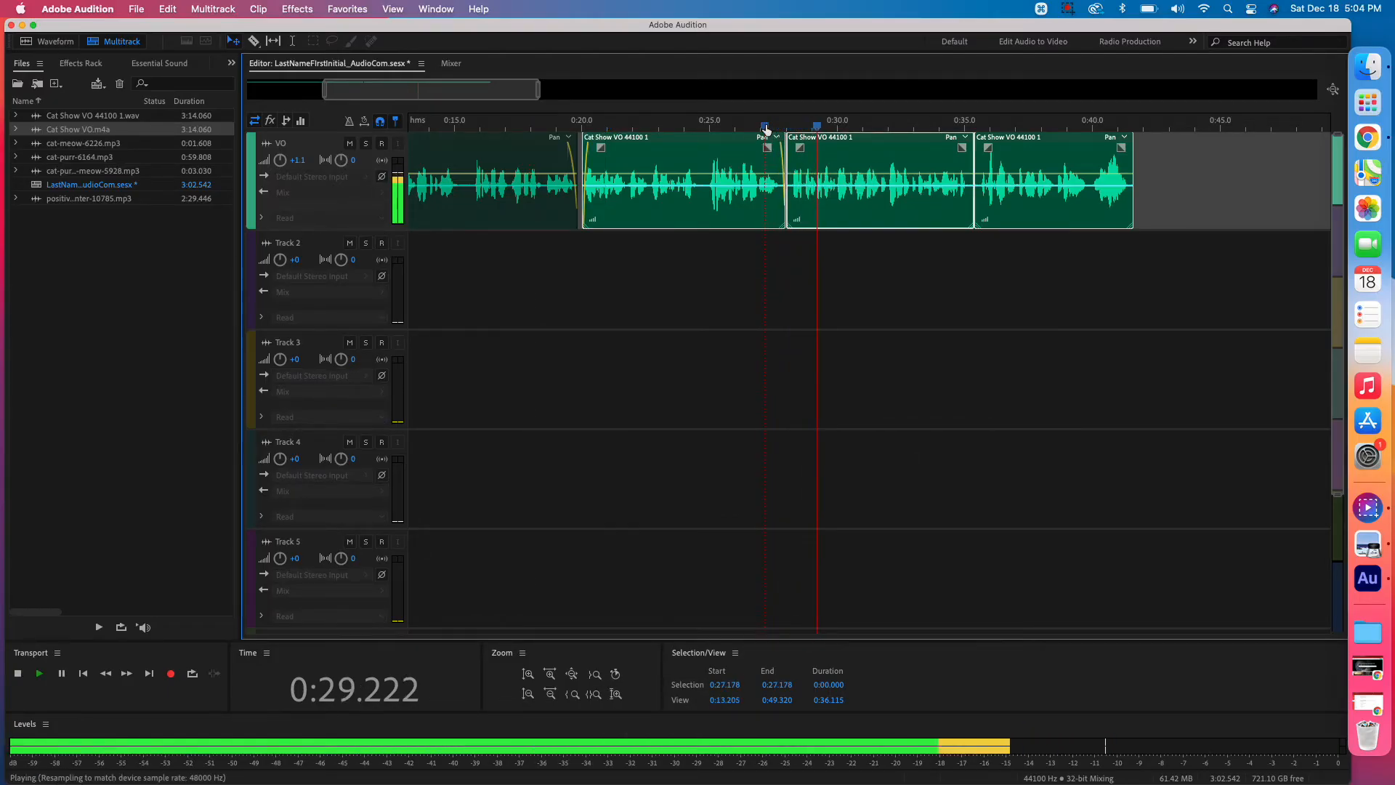
left_click(766, 129)
key("space")
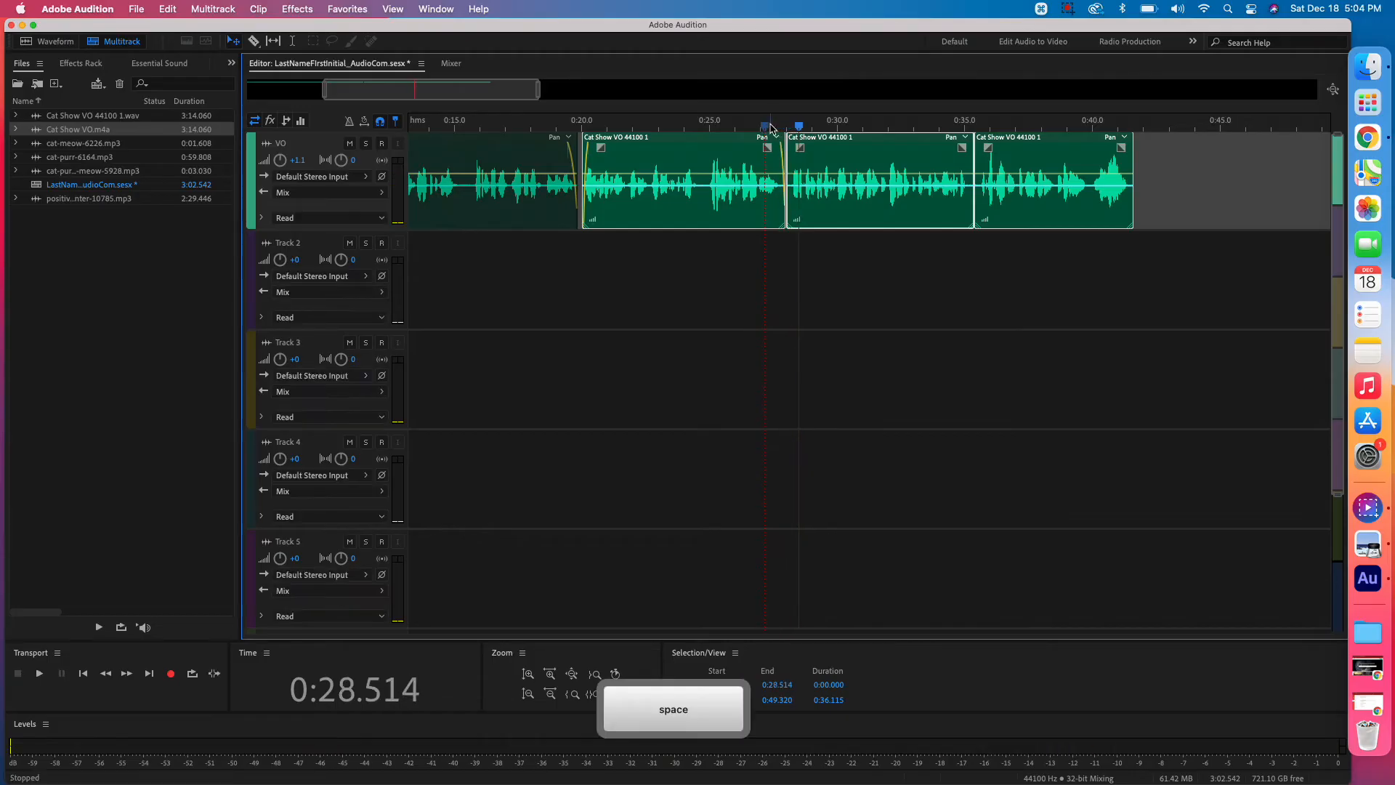
left_click(763, 124)
key("space")
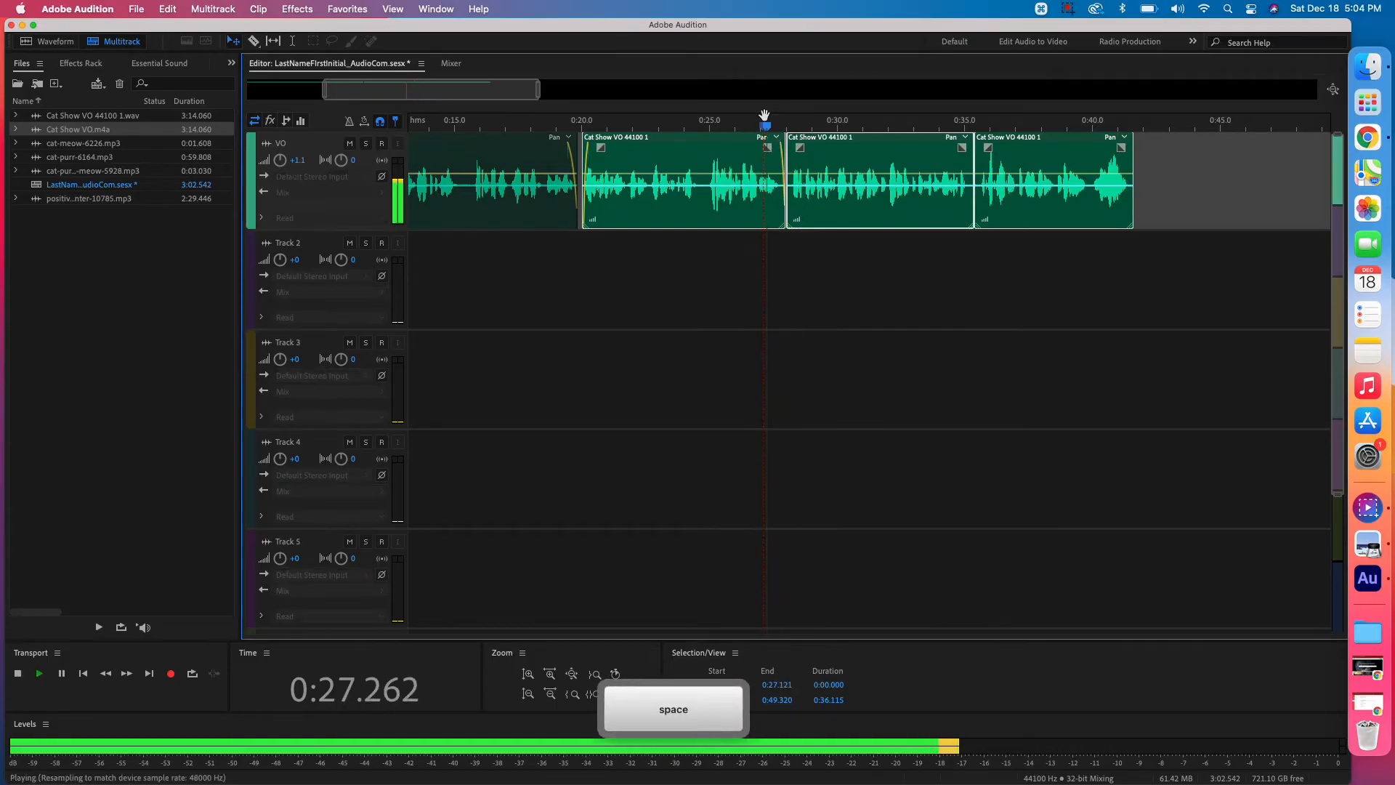
key("space")
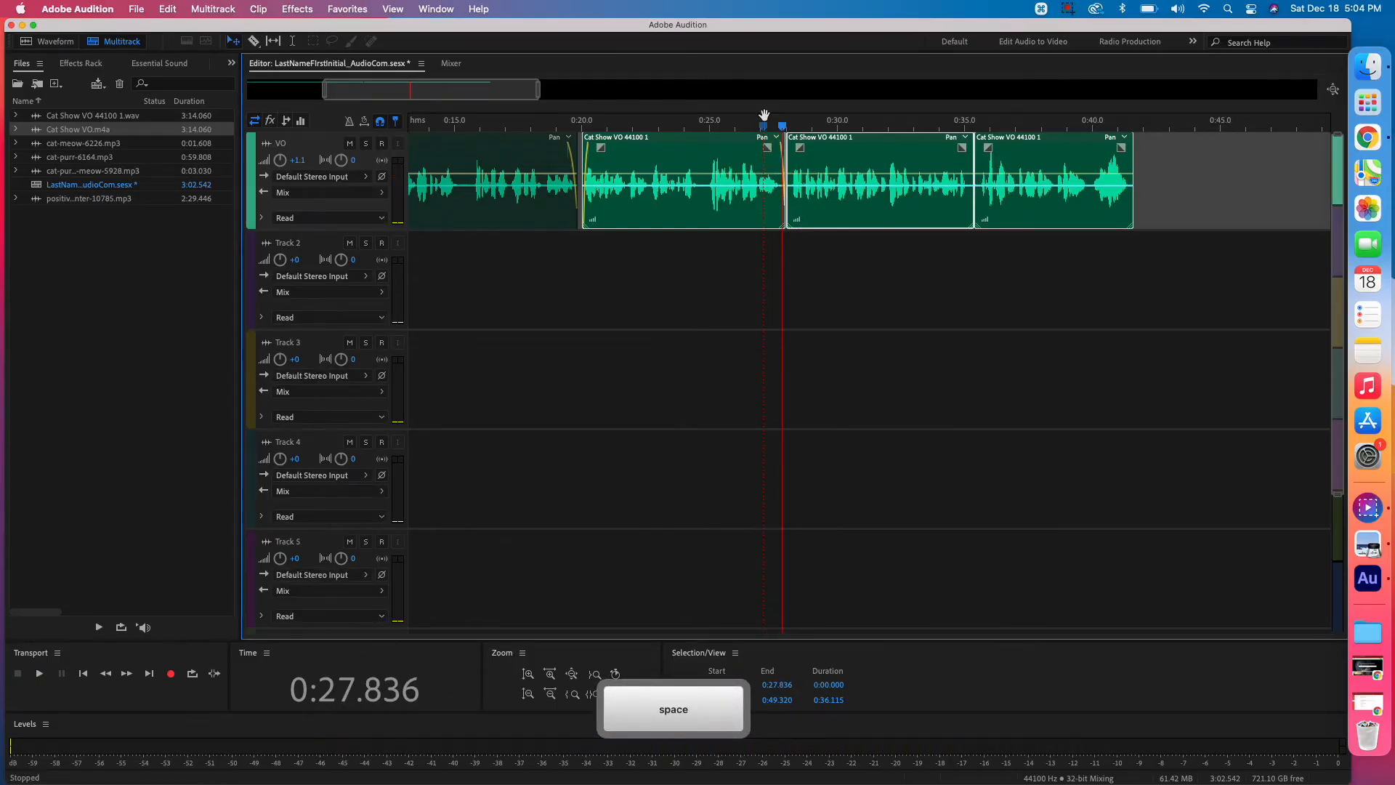
Step: Trim the end of the third voice-over clip to about 0:27.8 and apply a short fade-out to it
left_click(781, 226)
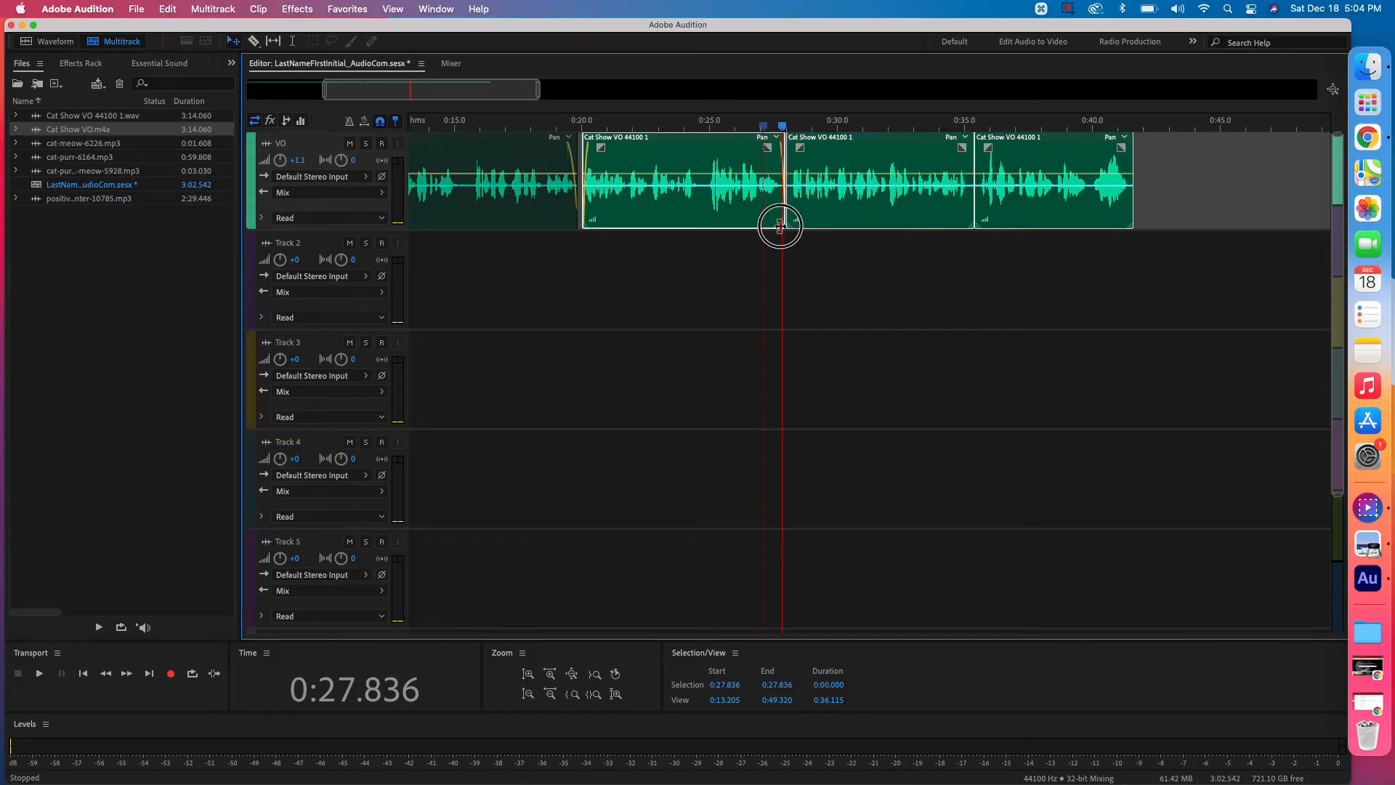
left_click_drag(780, 226, 780, 219)
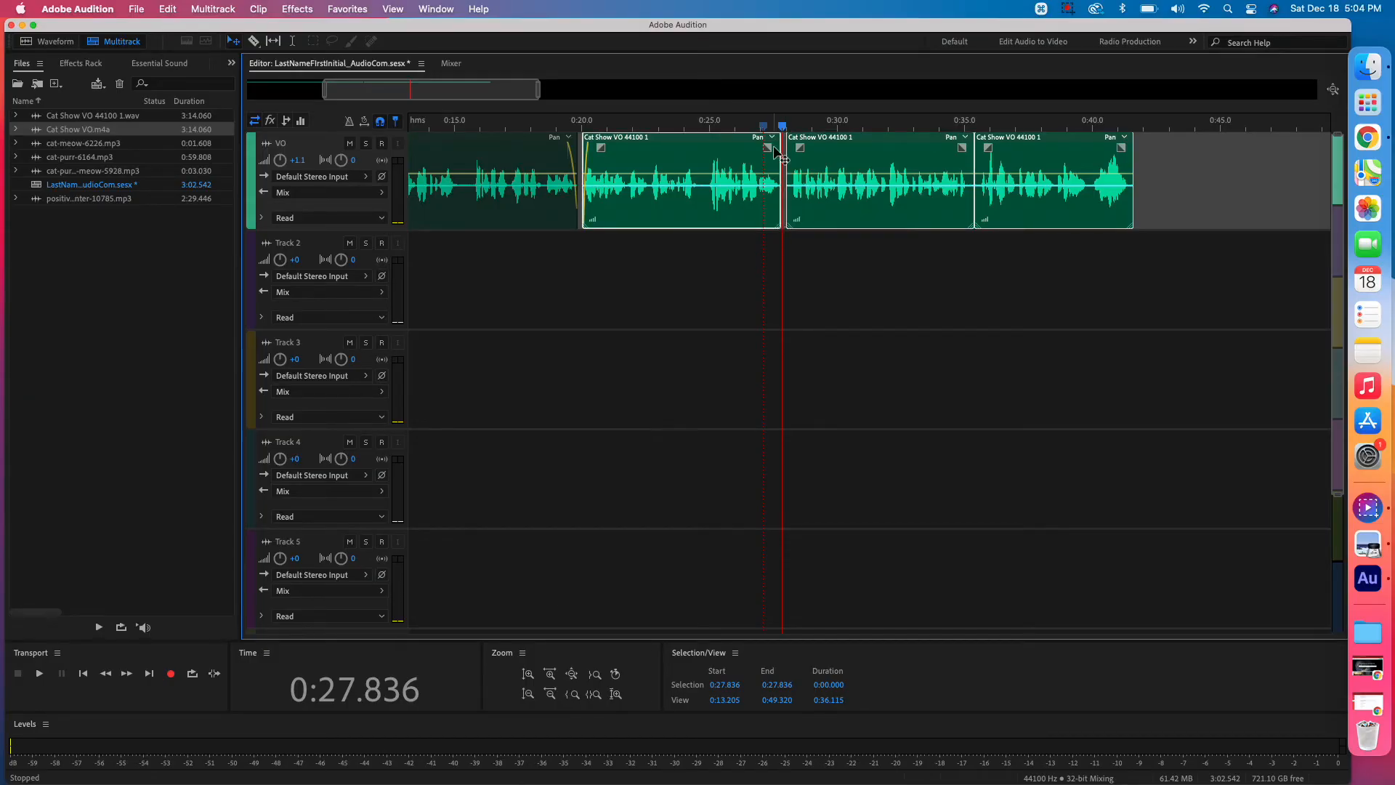
left_click(769, 150)
left_click_drag(768, 150, 762, 149)
Step: Select the fourth voice-over clip and play its start from 0:27.836
left_click(833, 148)
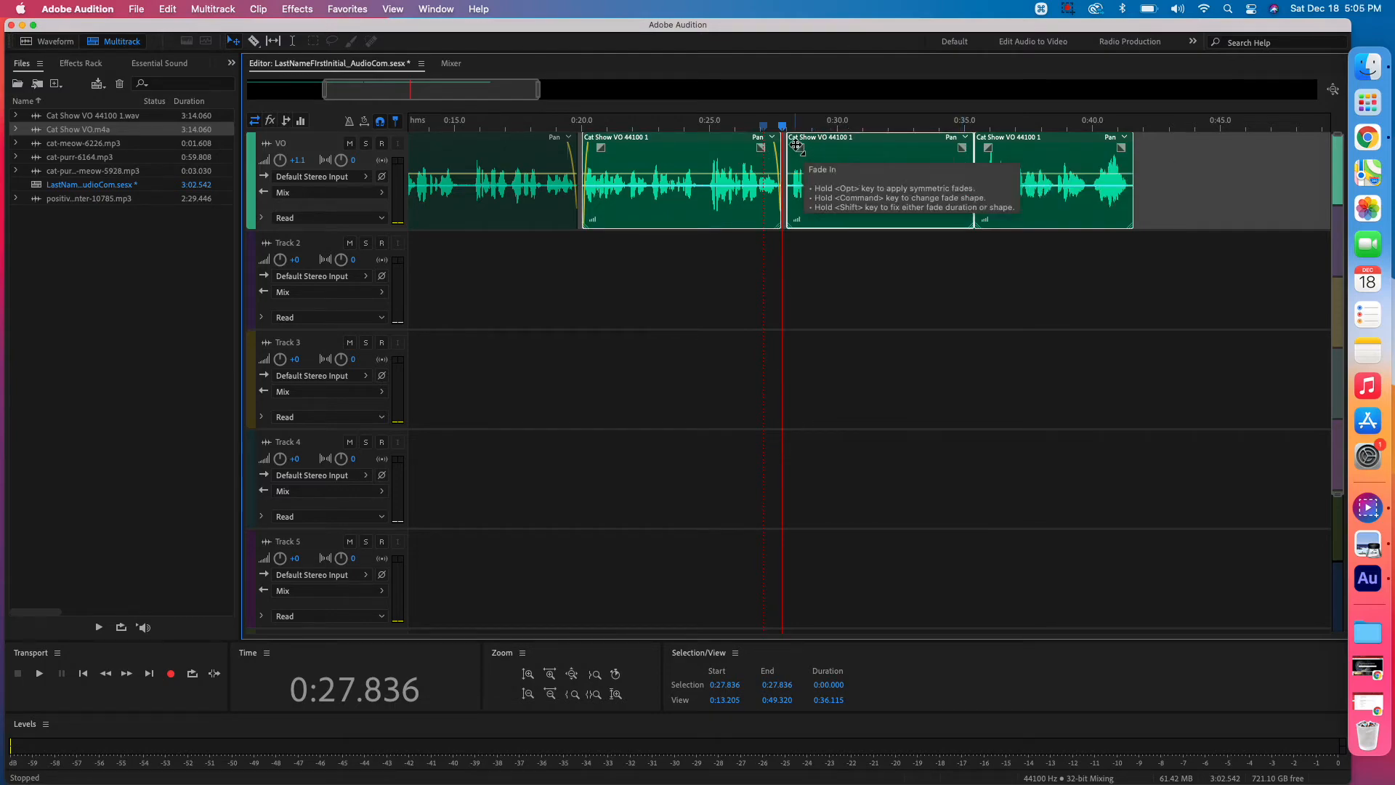
key("space")
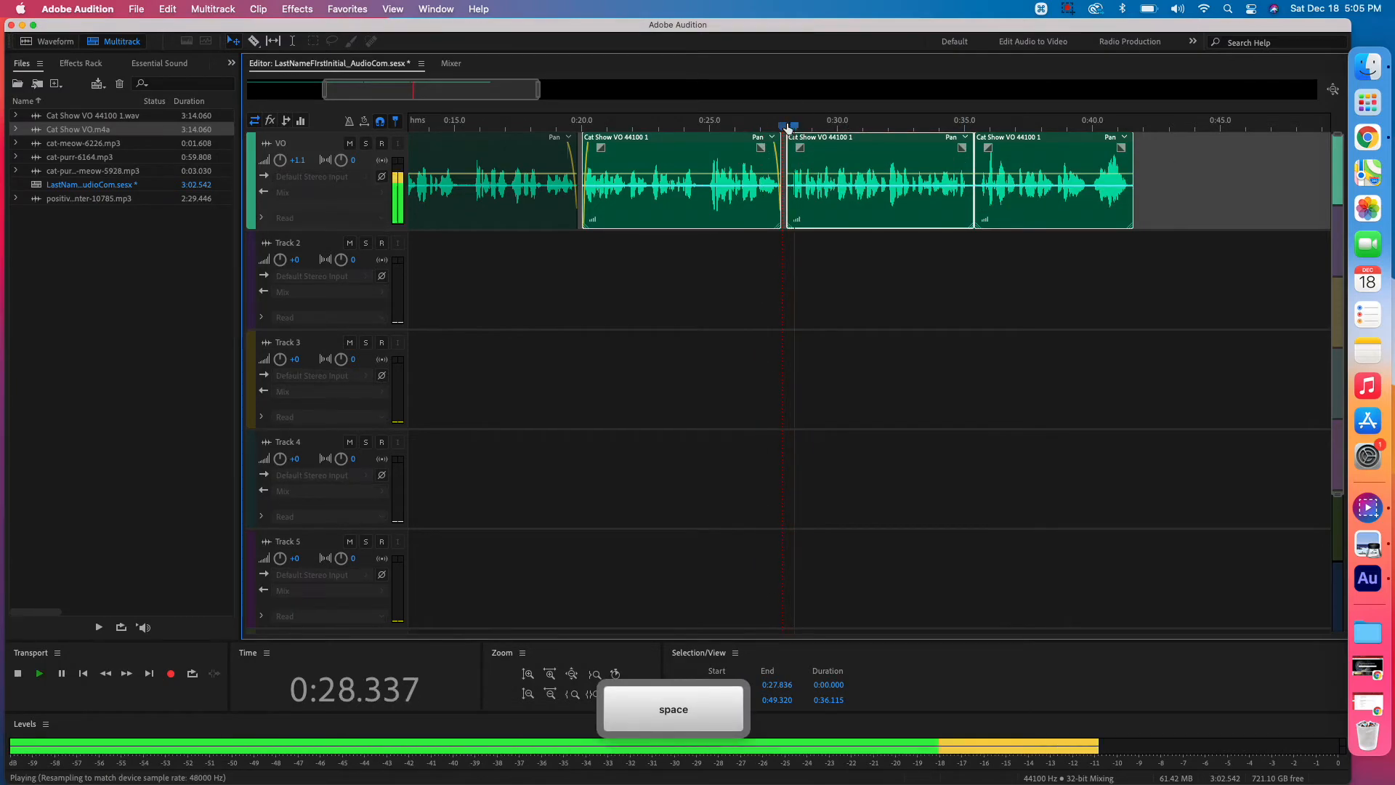
Step: Apply short symmetric fades to both ends of the VO clip starting at about 0:28 and play across its beginning
key("space")
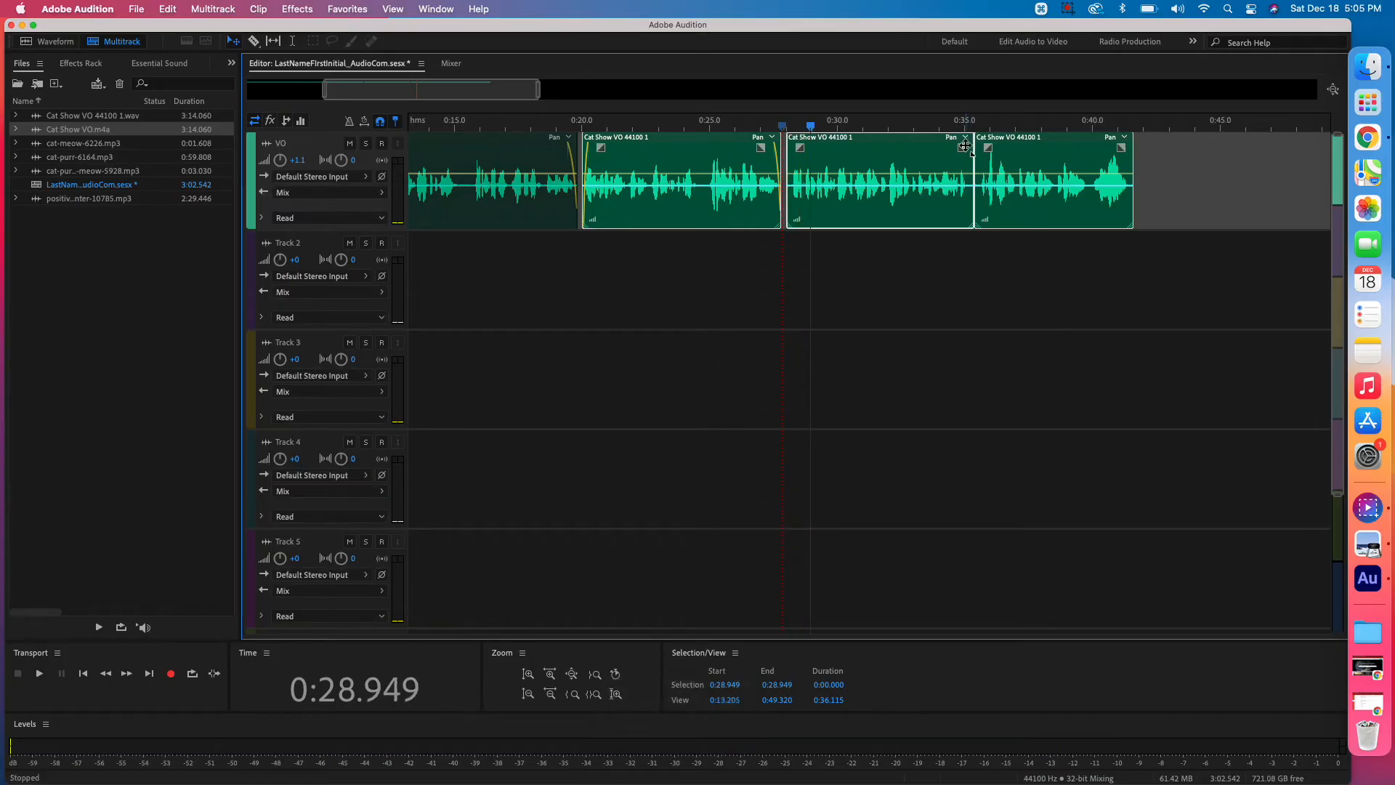
key("alt")
left_click_drag(964, 148, 946, 146)
left_click(749, 127)
key("space")
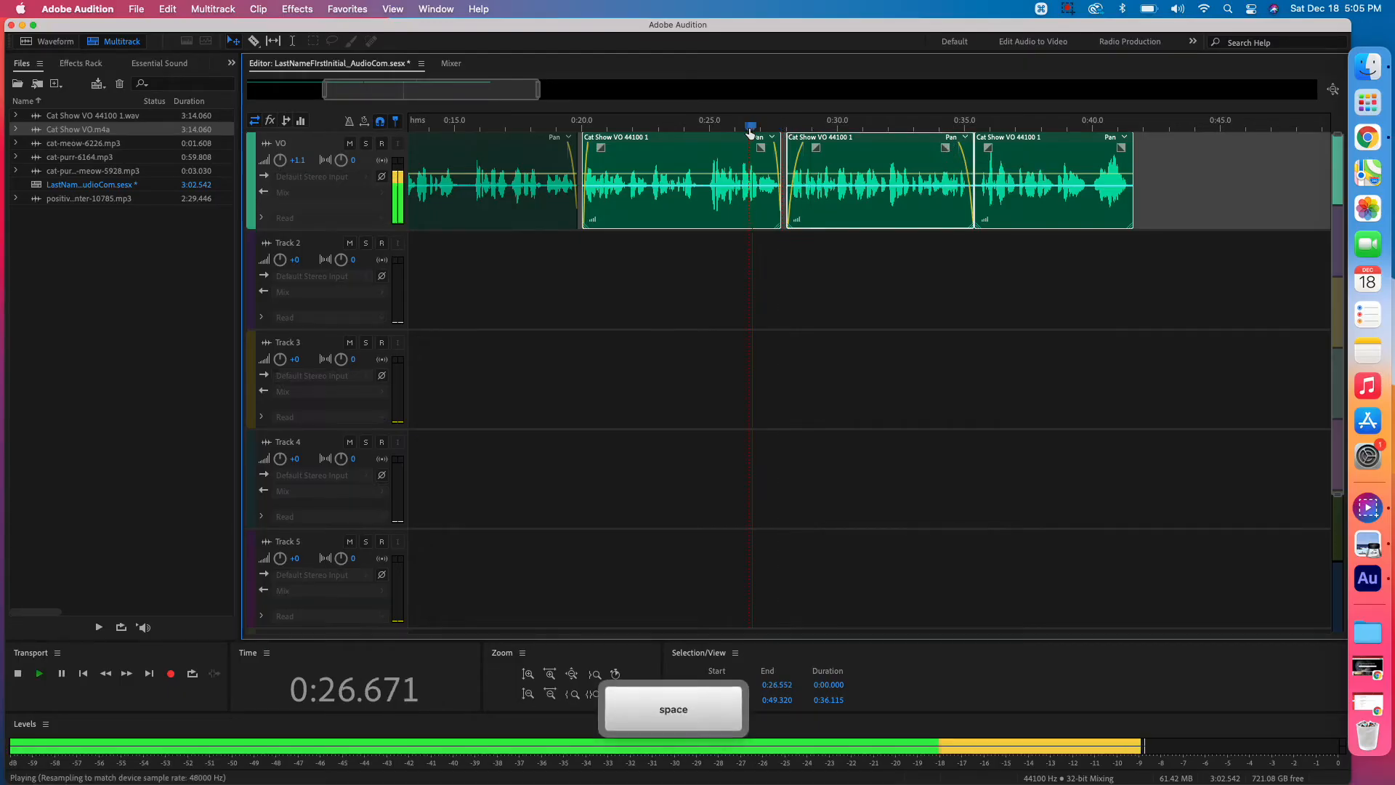
key("space")
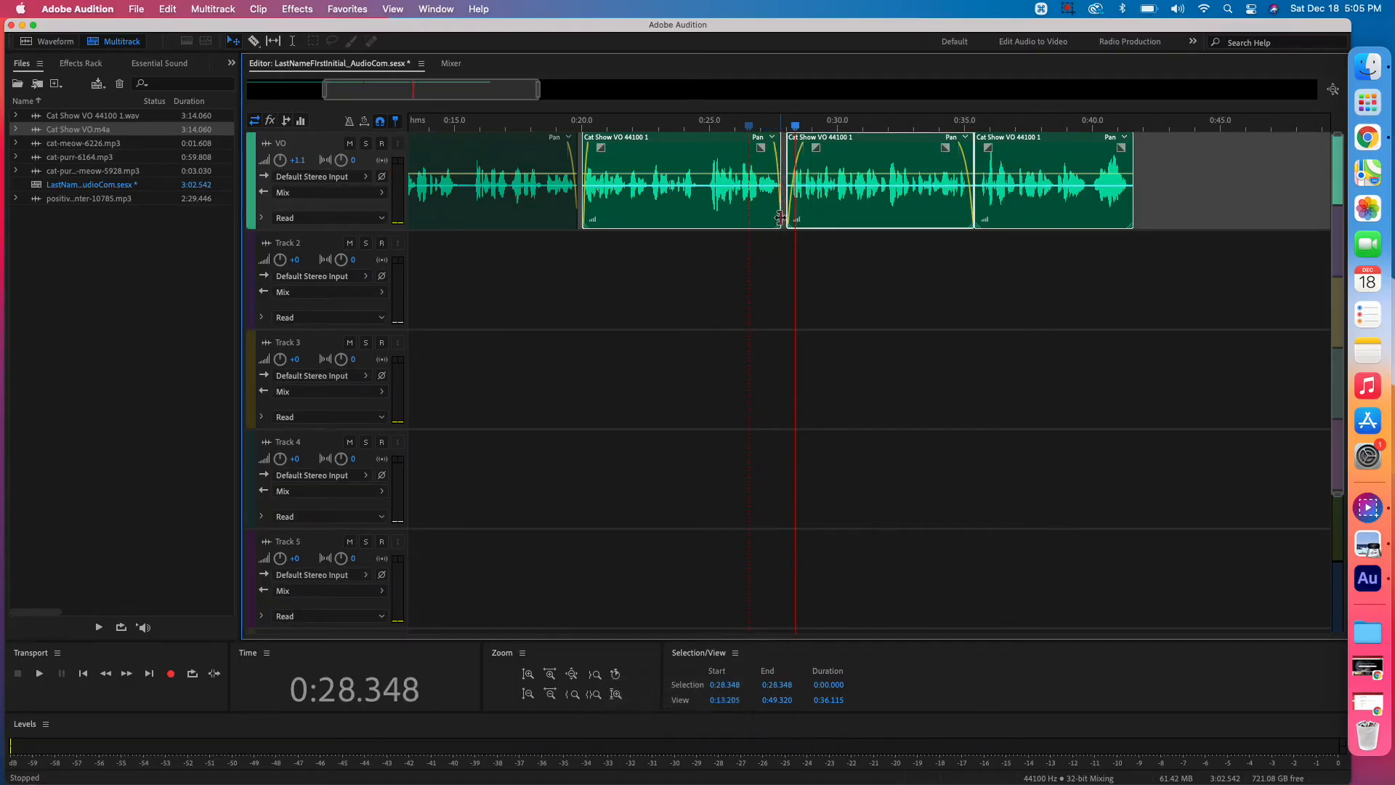
Step: Trim the end of the VO clip before the 0:28 gap back slightly and play across the transition
left_click_drag(777, 217, 775, 219)
left_click(755, 123)
key("space")
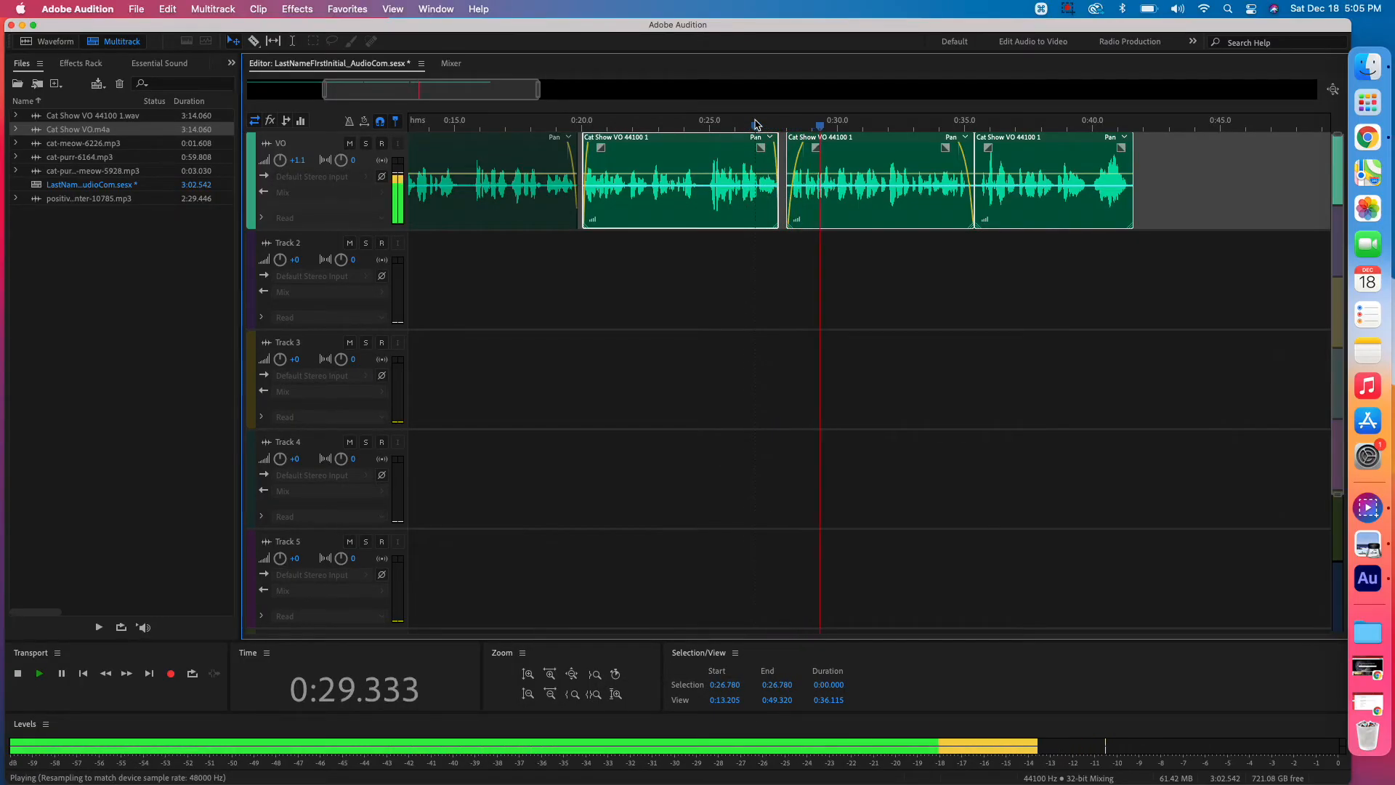
key("space")
left_click(706, 125)
key("space")
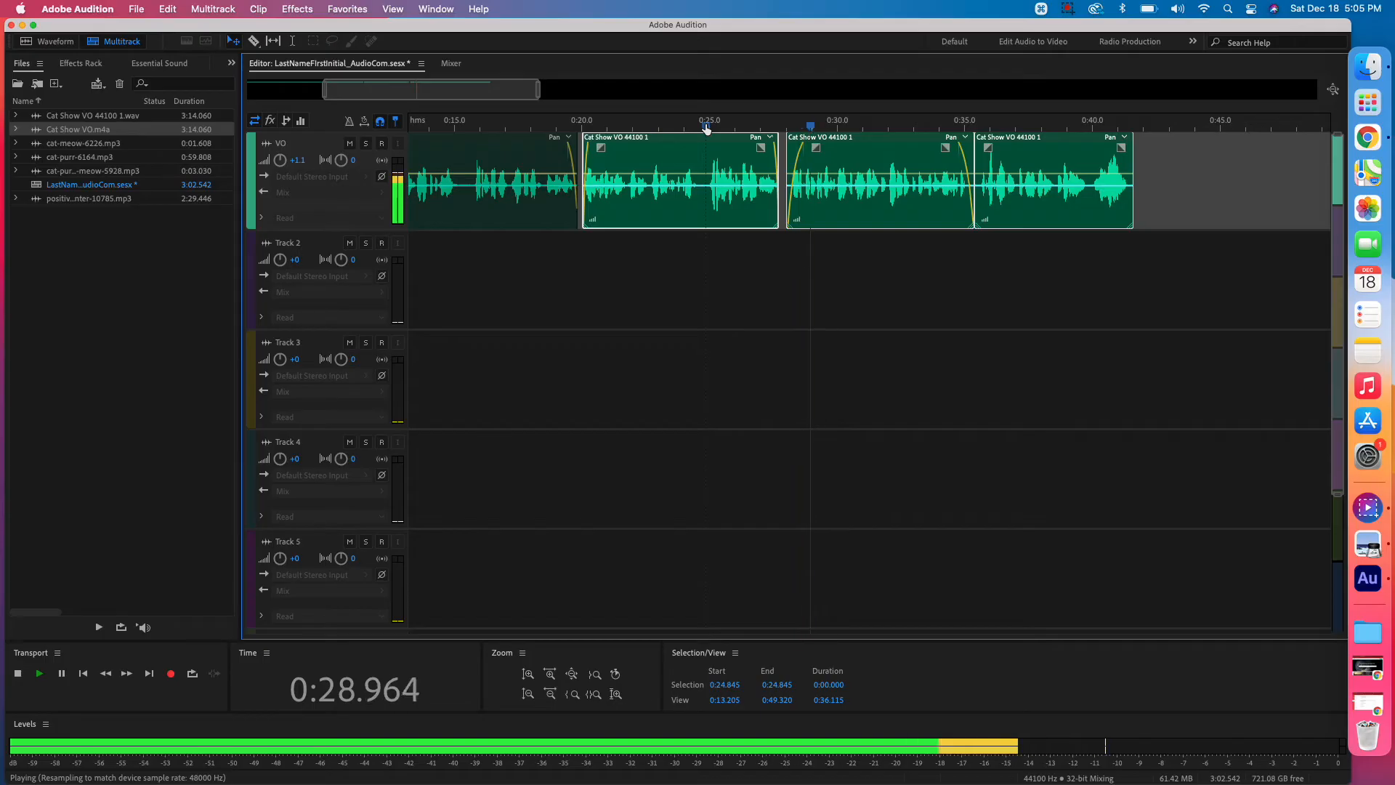
key("space")
Step: Ripple delete the gap between the VO clips at about 0:28
left_click(781, 156)
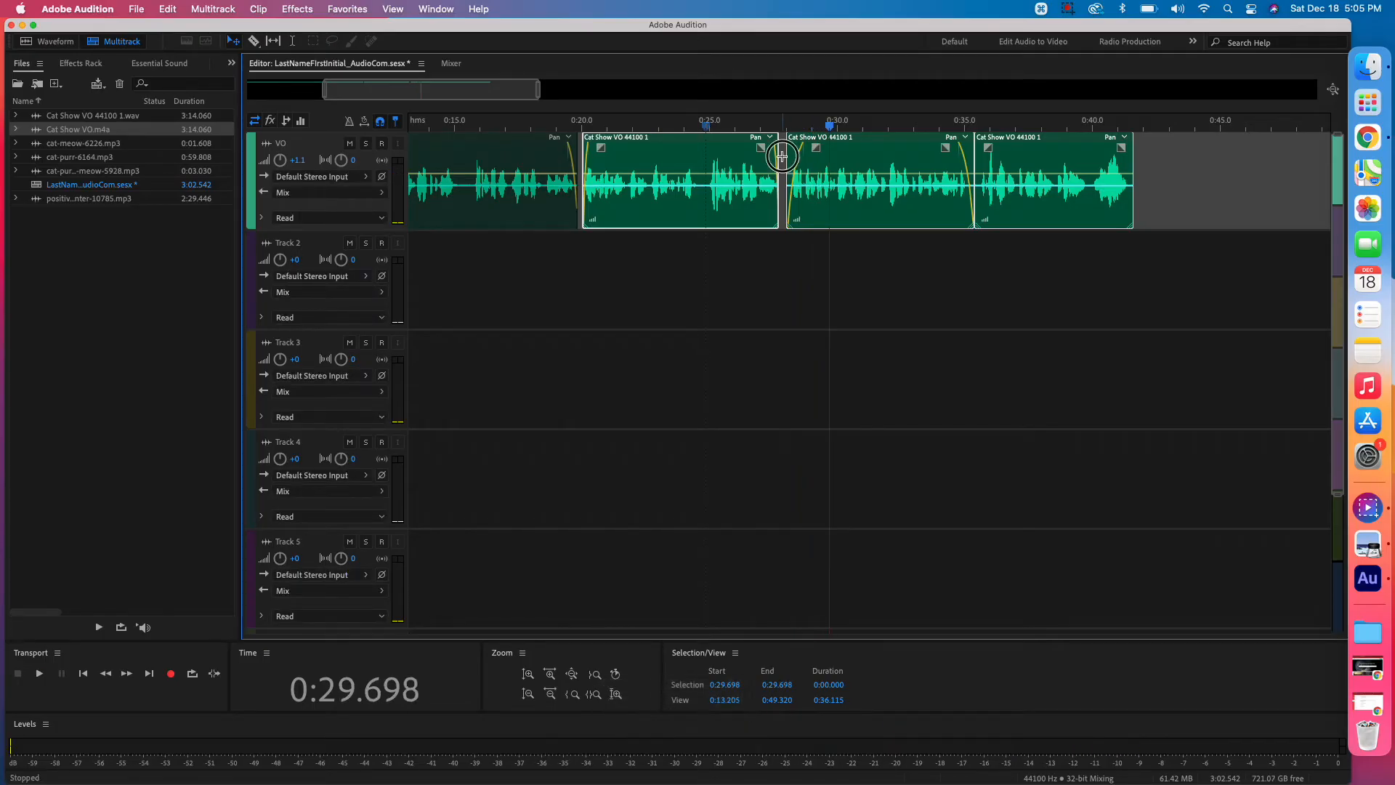
right_click(782, 156)
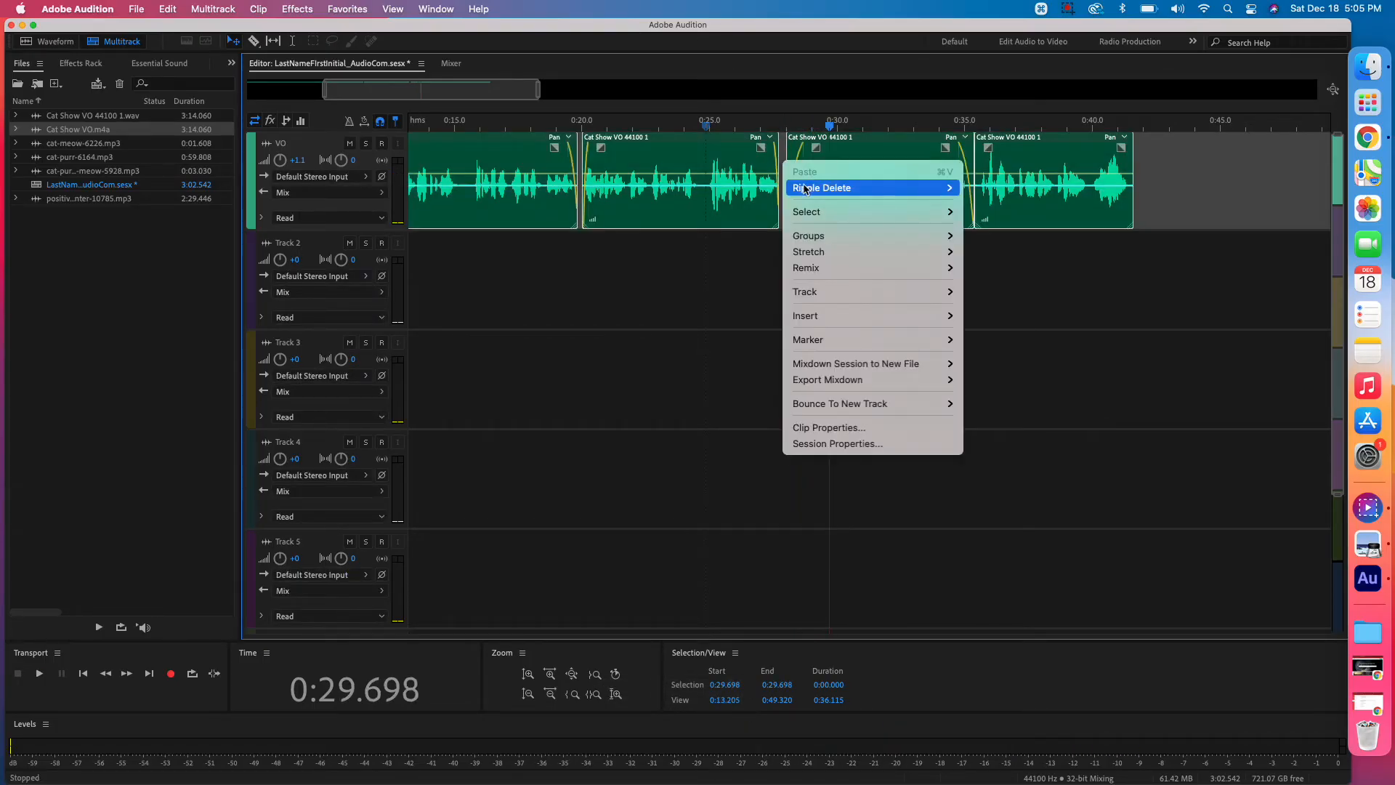
mouse_move(805, 188)
left_click(972, 252)
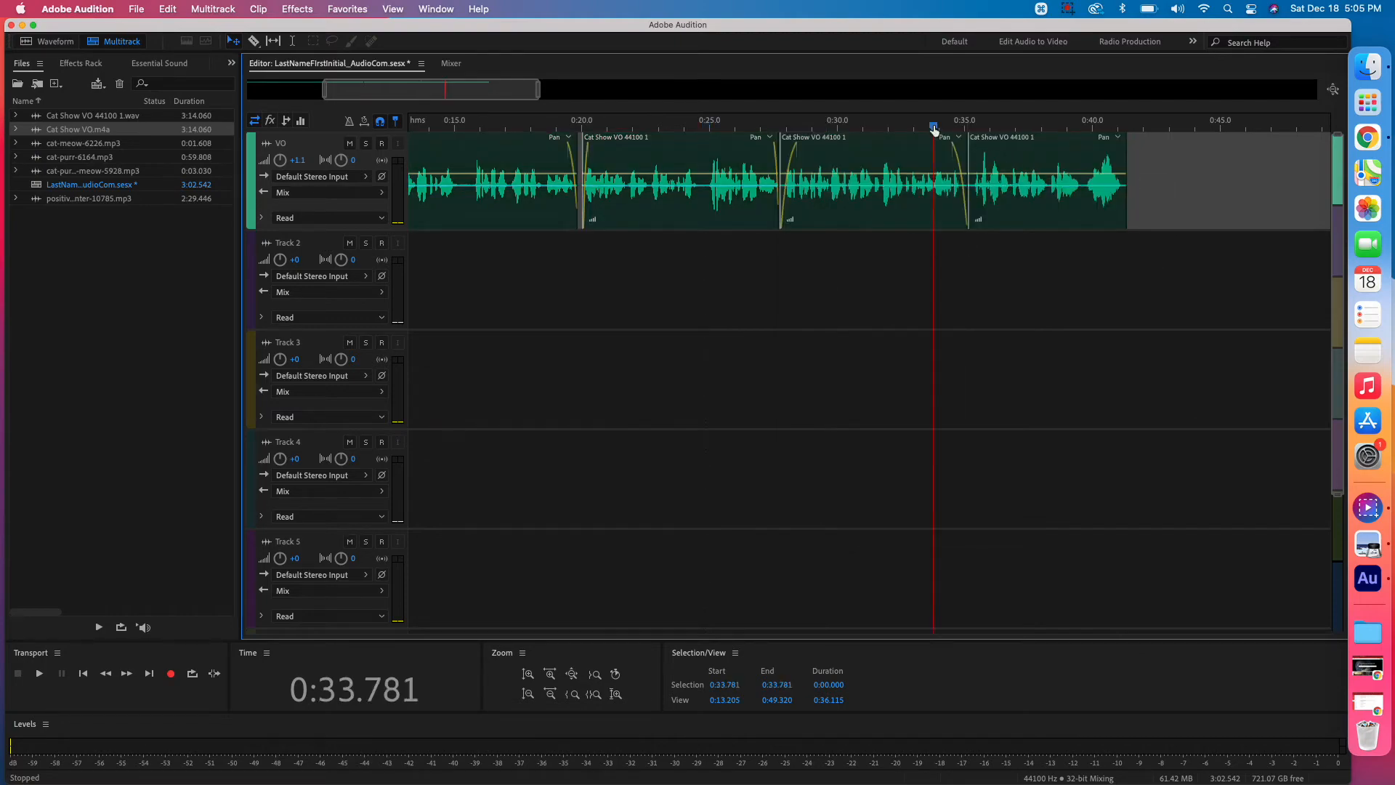
Step: Apply short symmetric fades to both ends of the last VO clip and play through it
key("space")
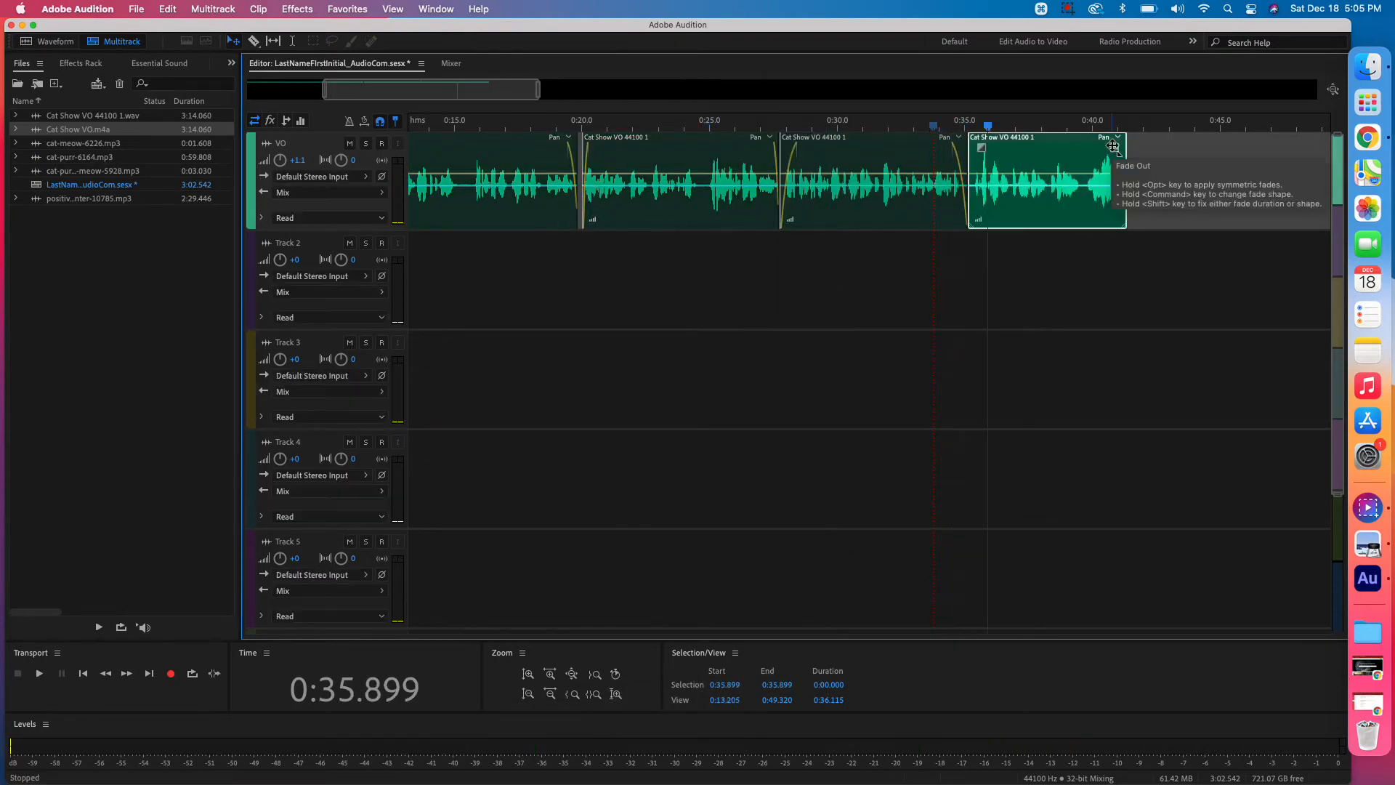
left_click_drag(1117, 147, 1102, 146)
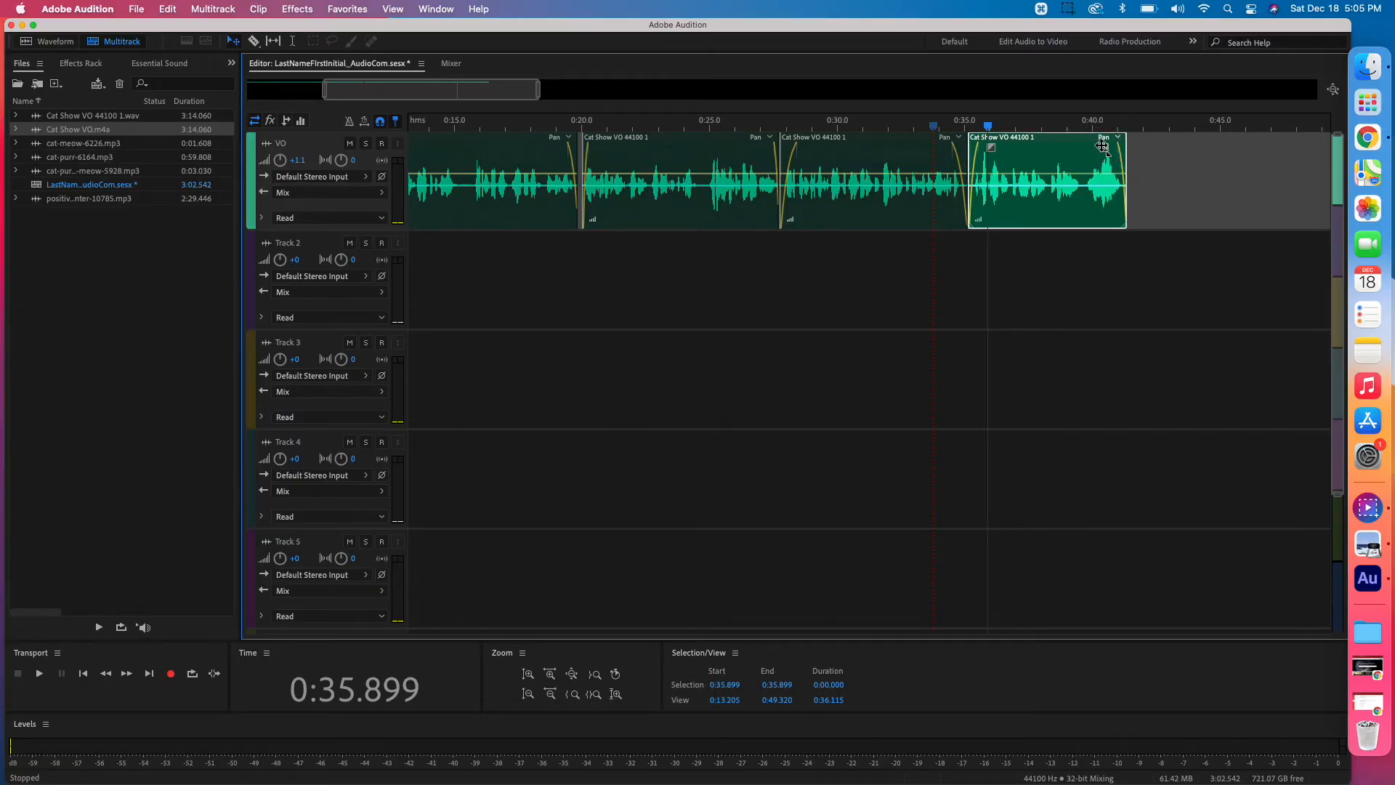
left_click(901, 123)
key("space")
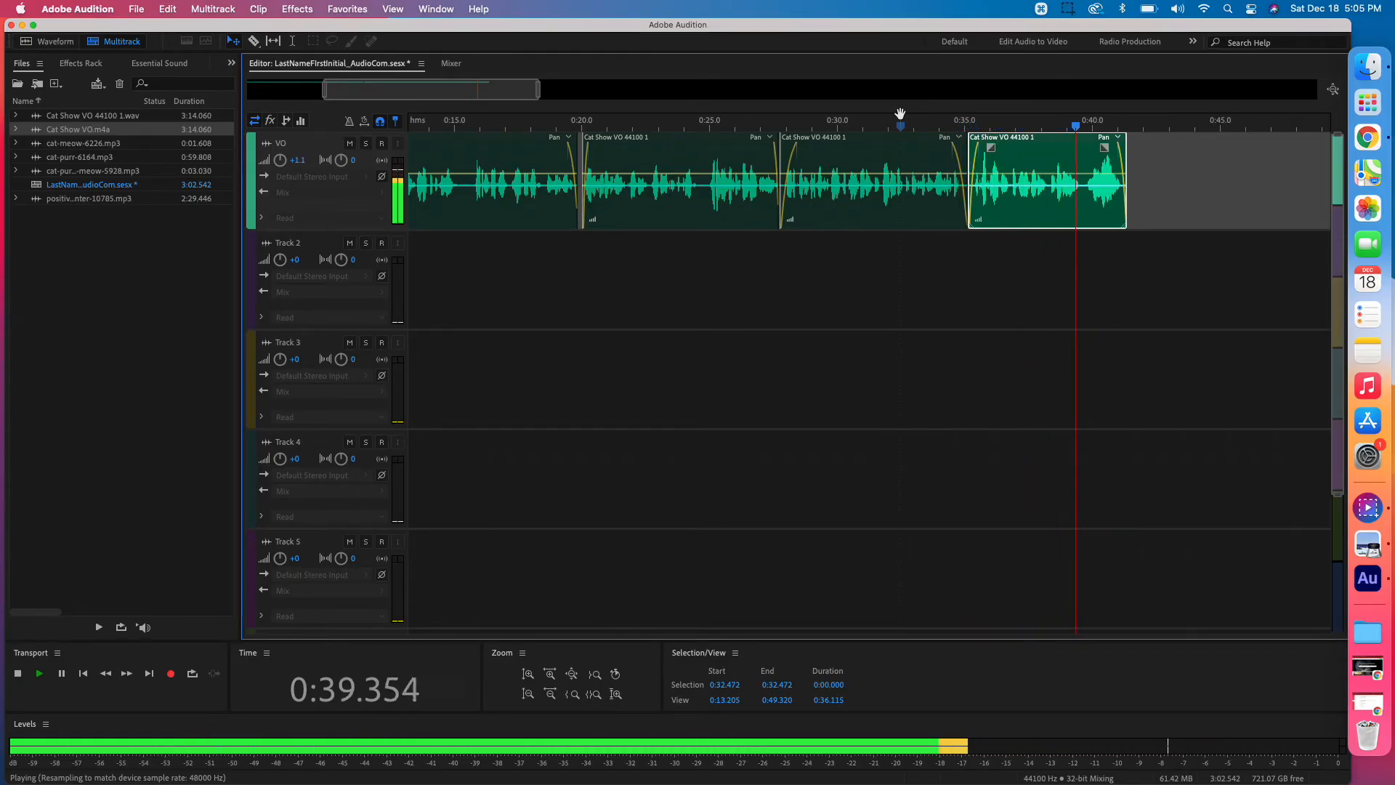
key("space")
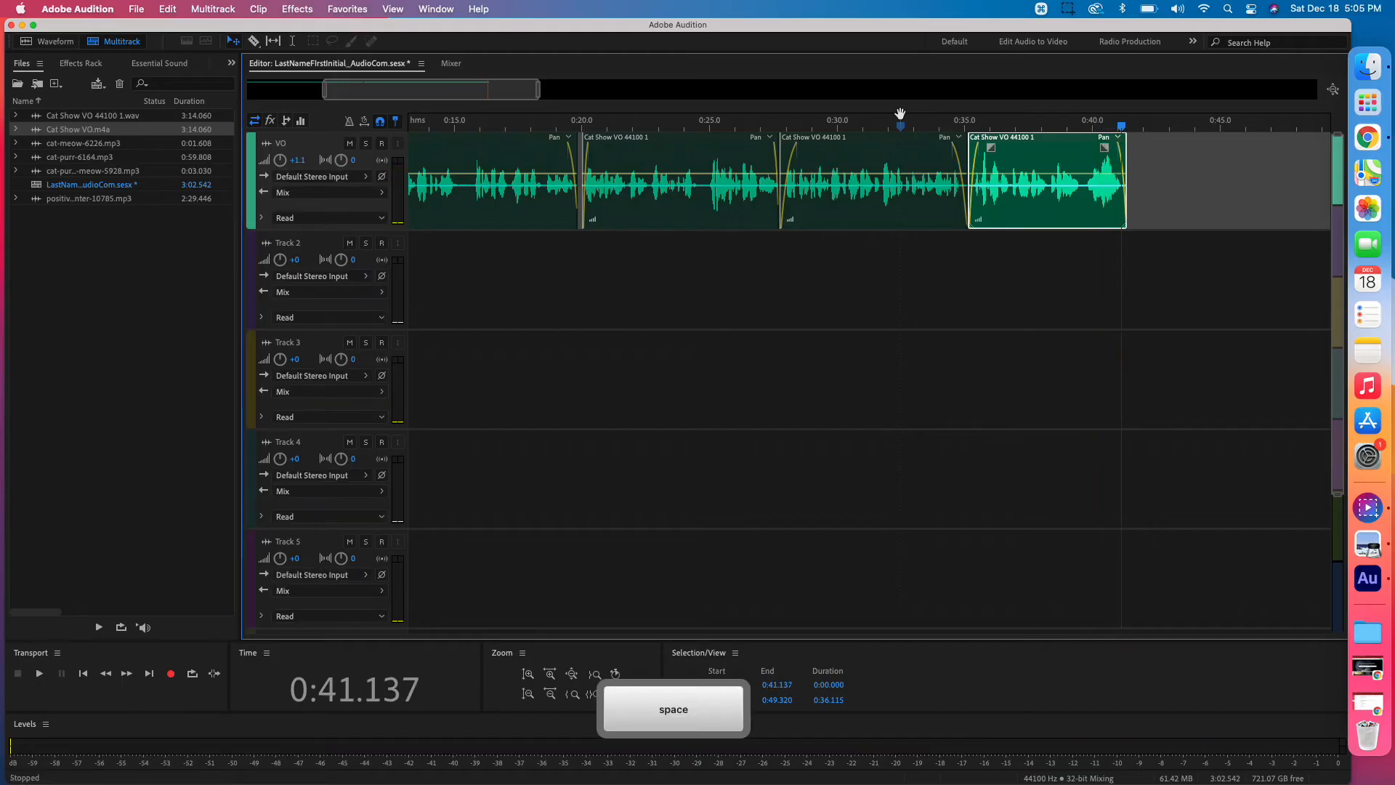
Step: Save the session and play the edited voice-over from the start of the timeline with all clips in view
key("super")
key("super+s")
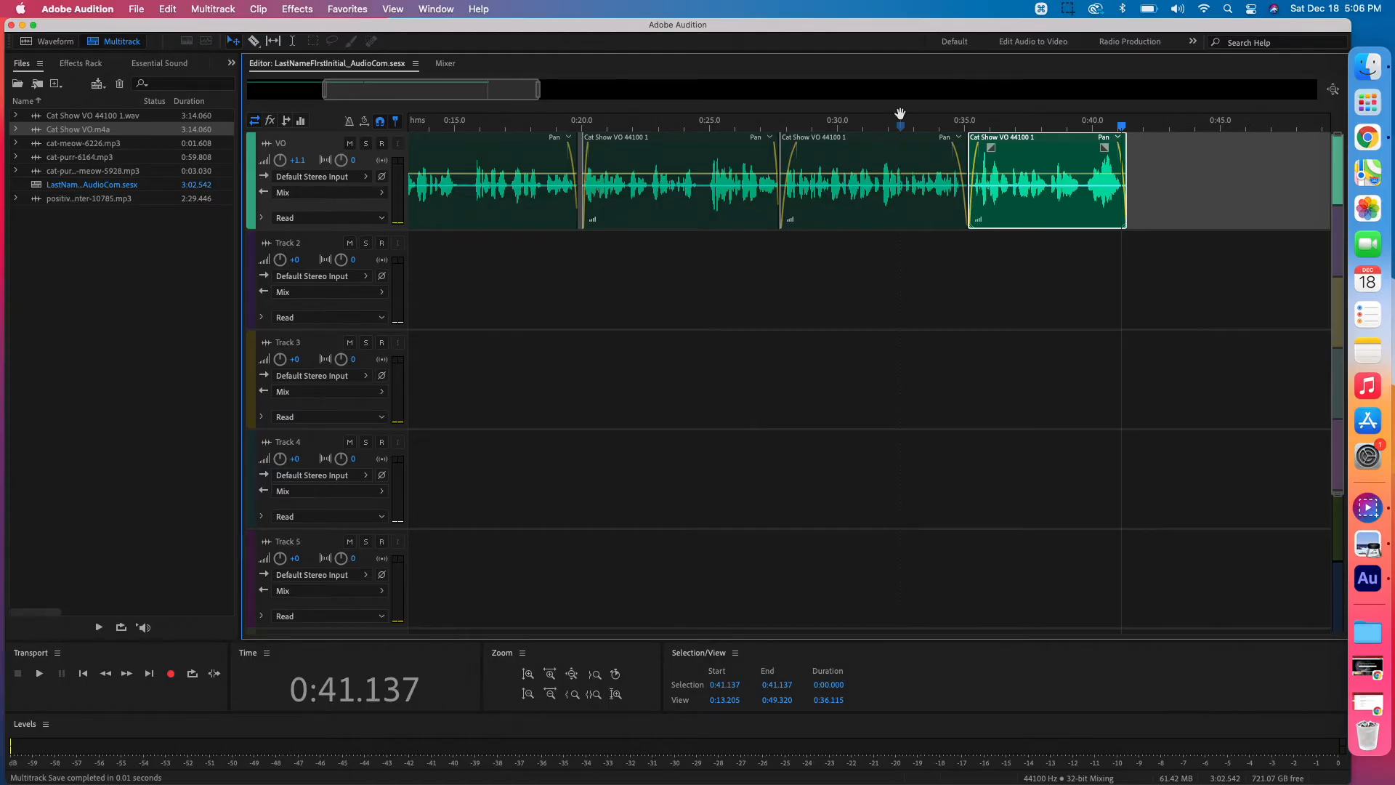
key("backslash")
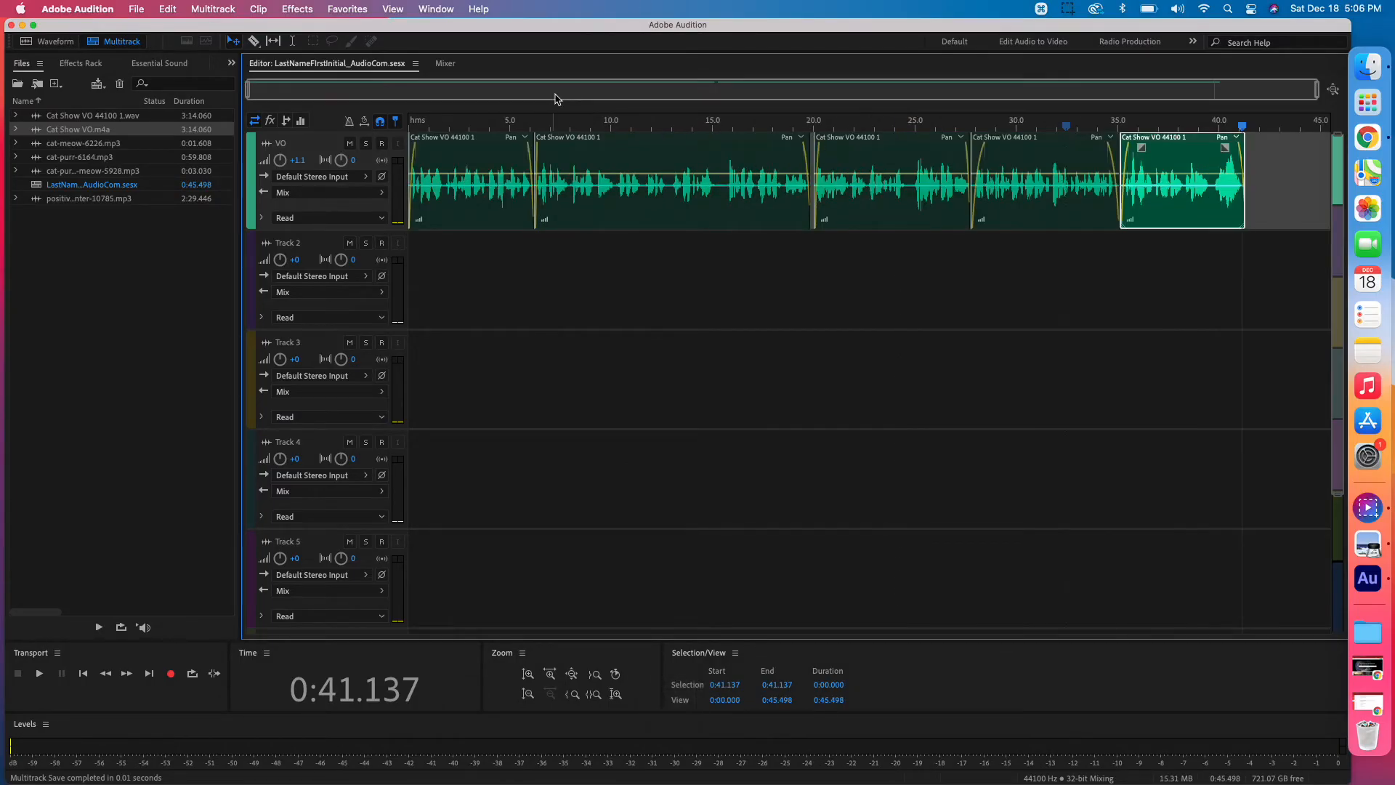
left_click_drag(477, 122, 346, 103)
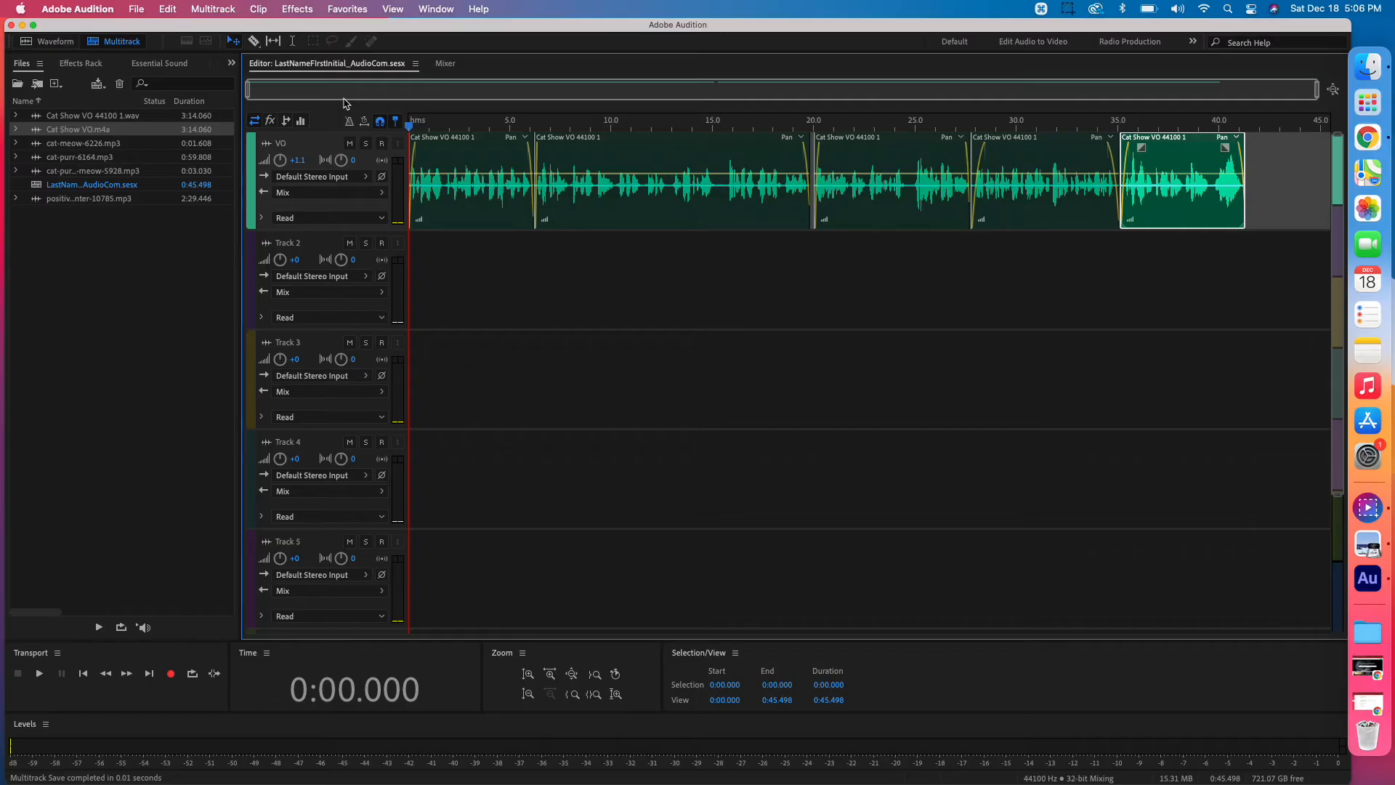
key("space")
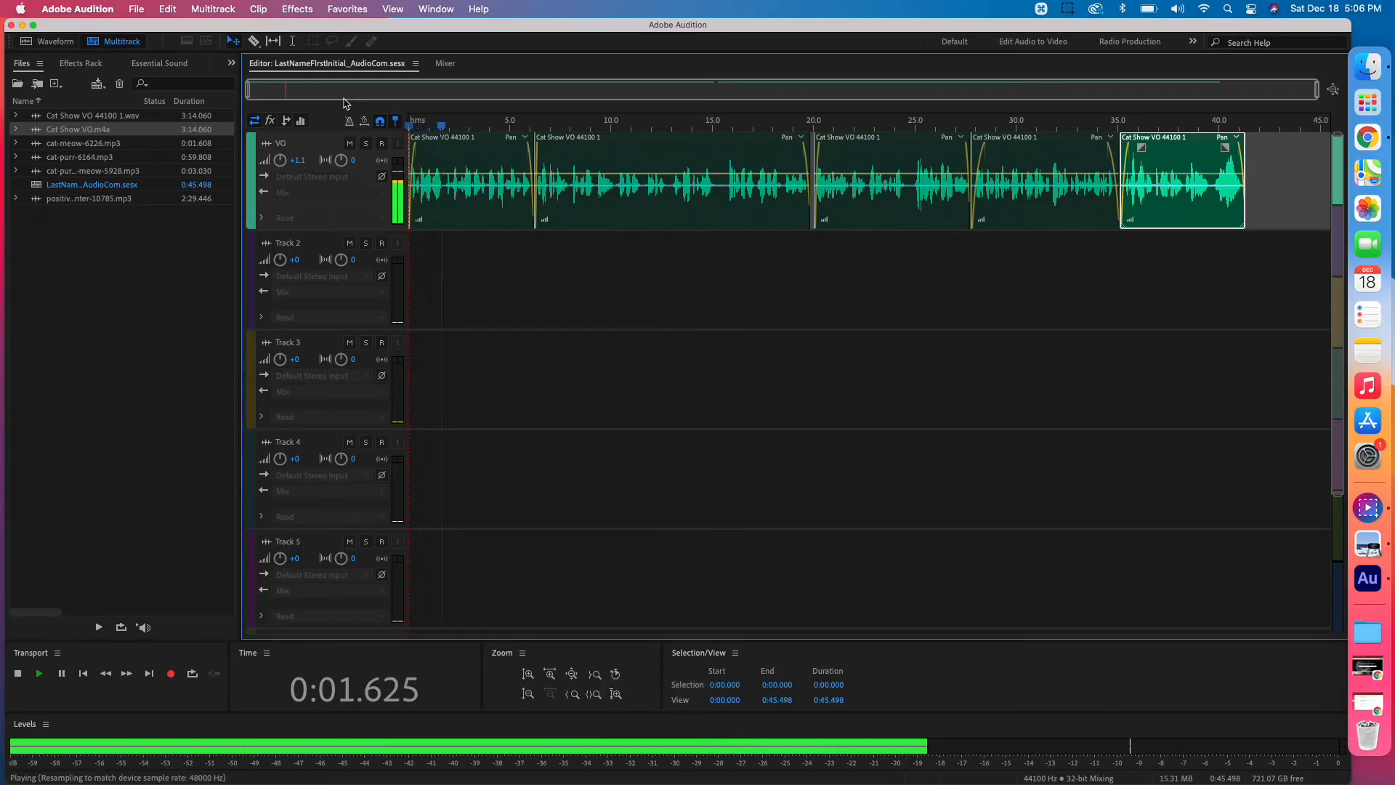
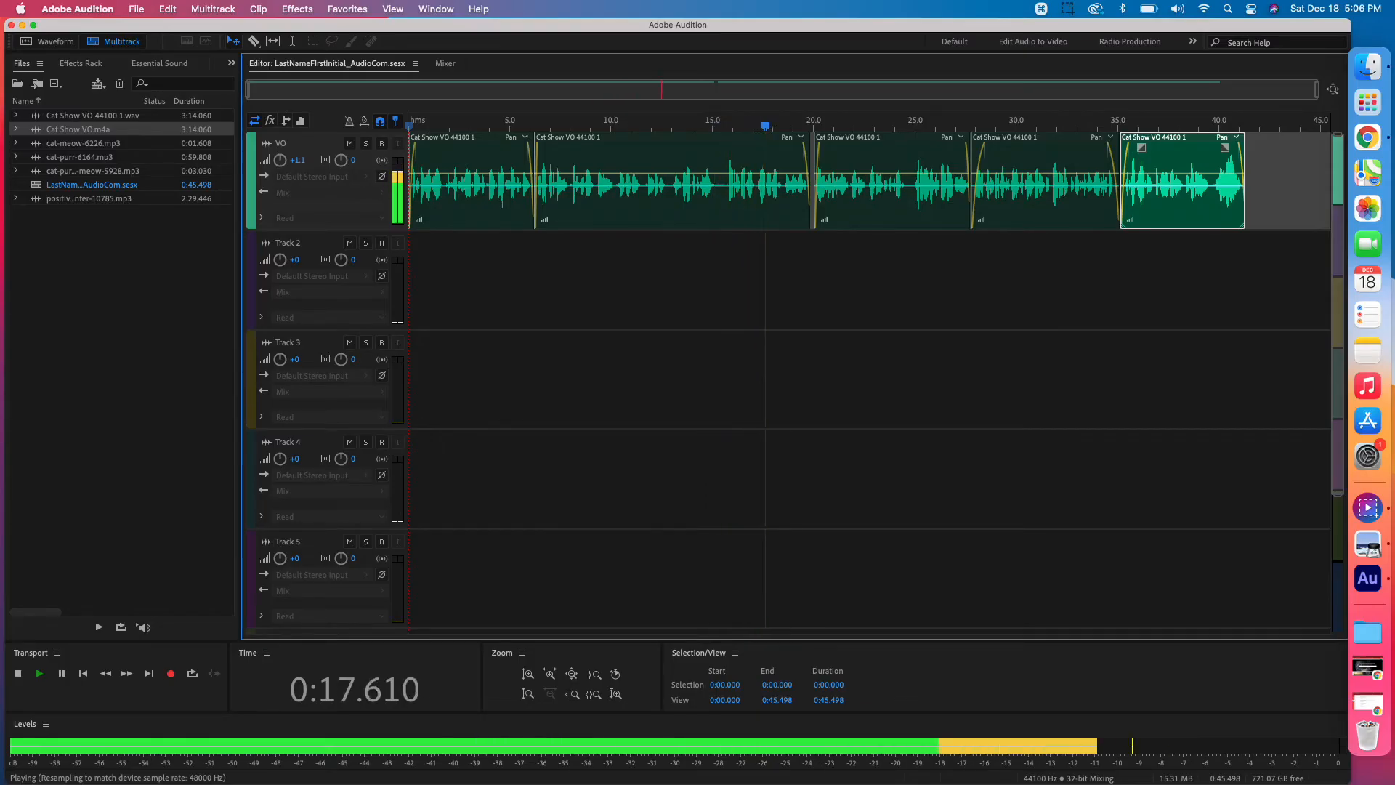
key("space")
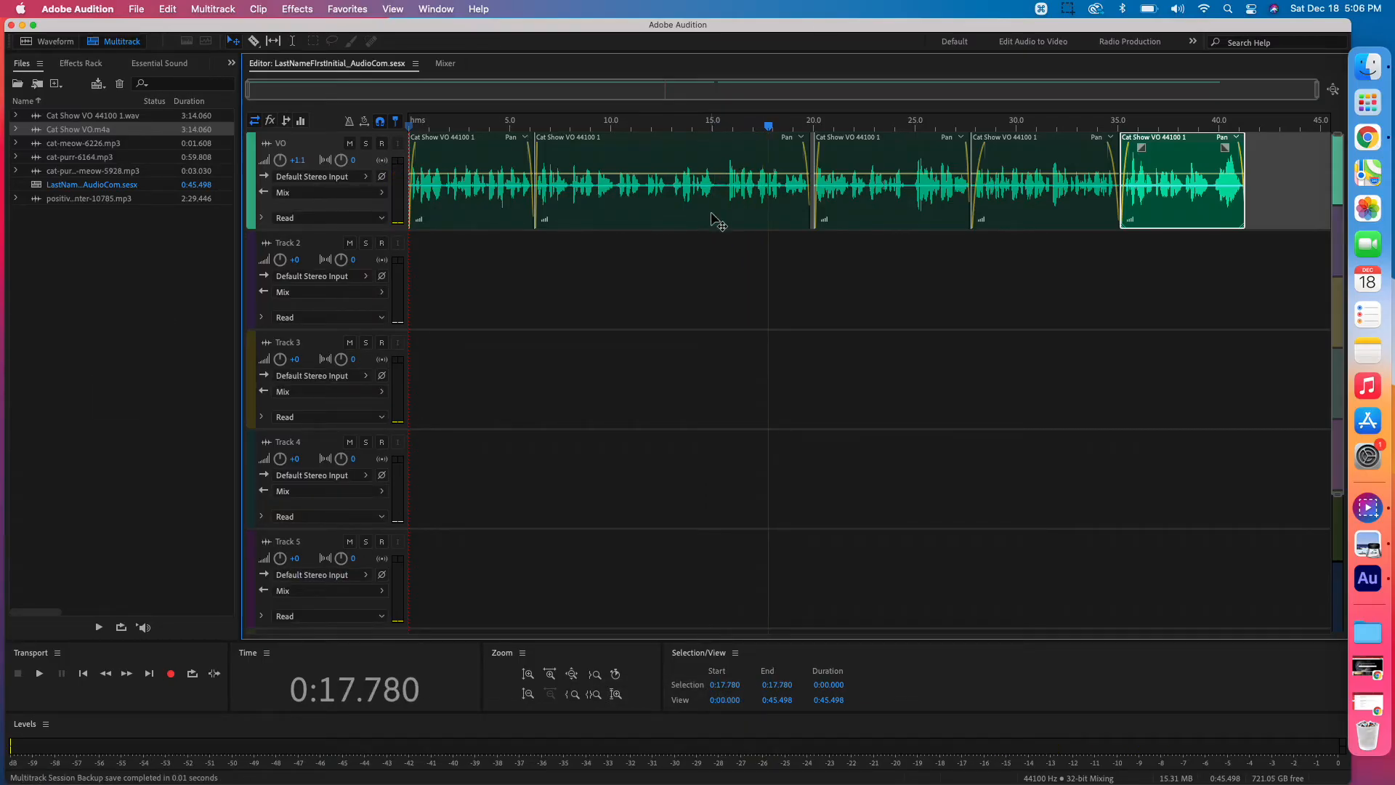
Step: Replay the pause near 0:15 in the second VO clip and split the clip at 0:15.381
left_click(707, 125)
key("space")
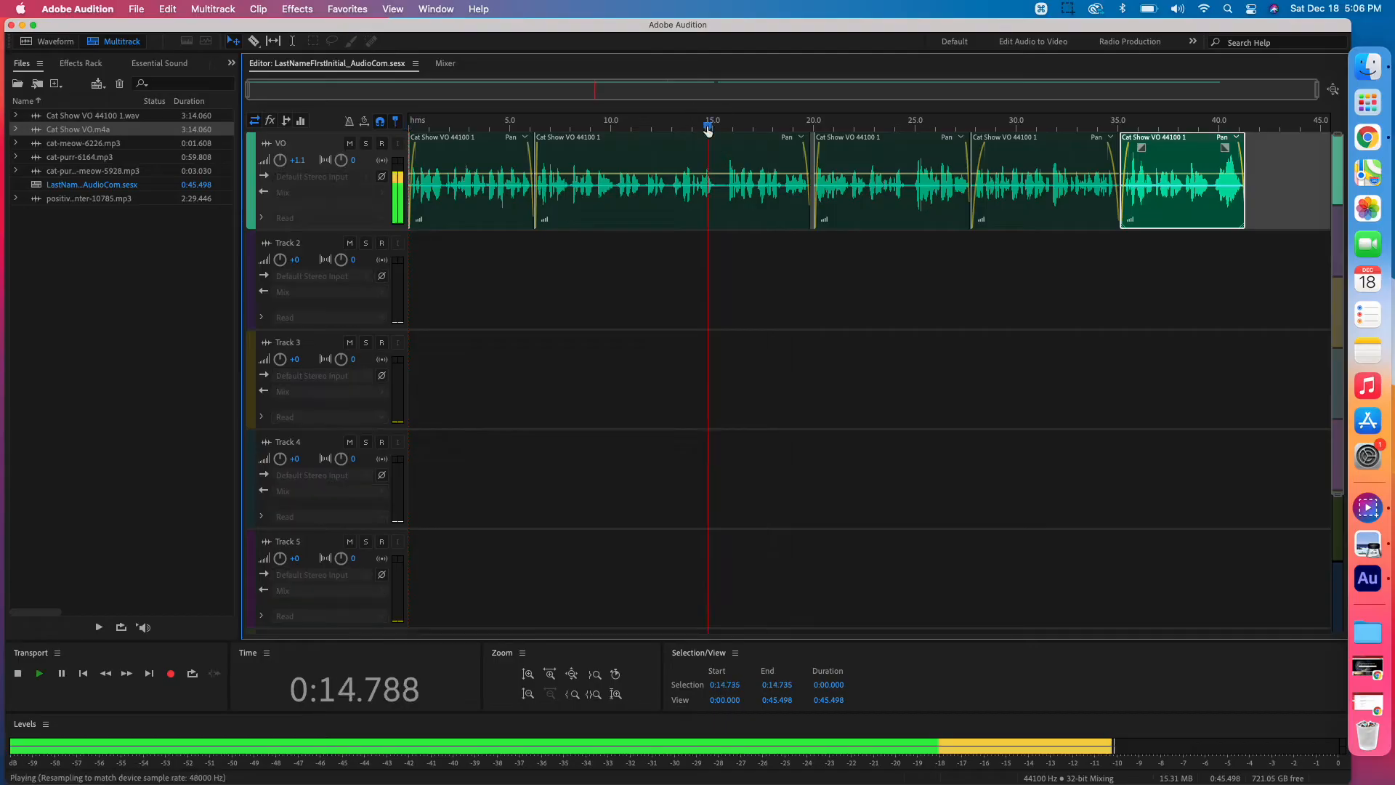
key("space")
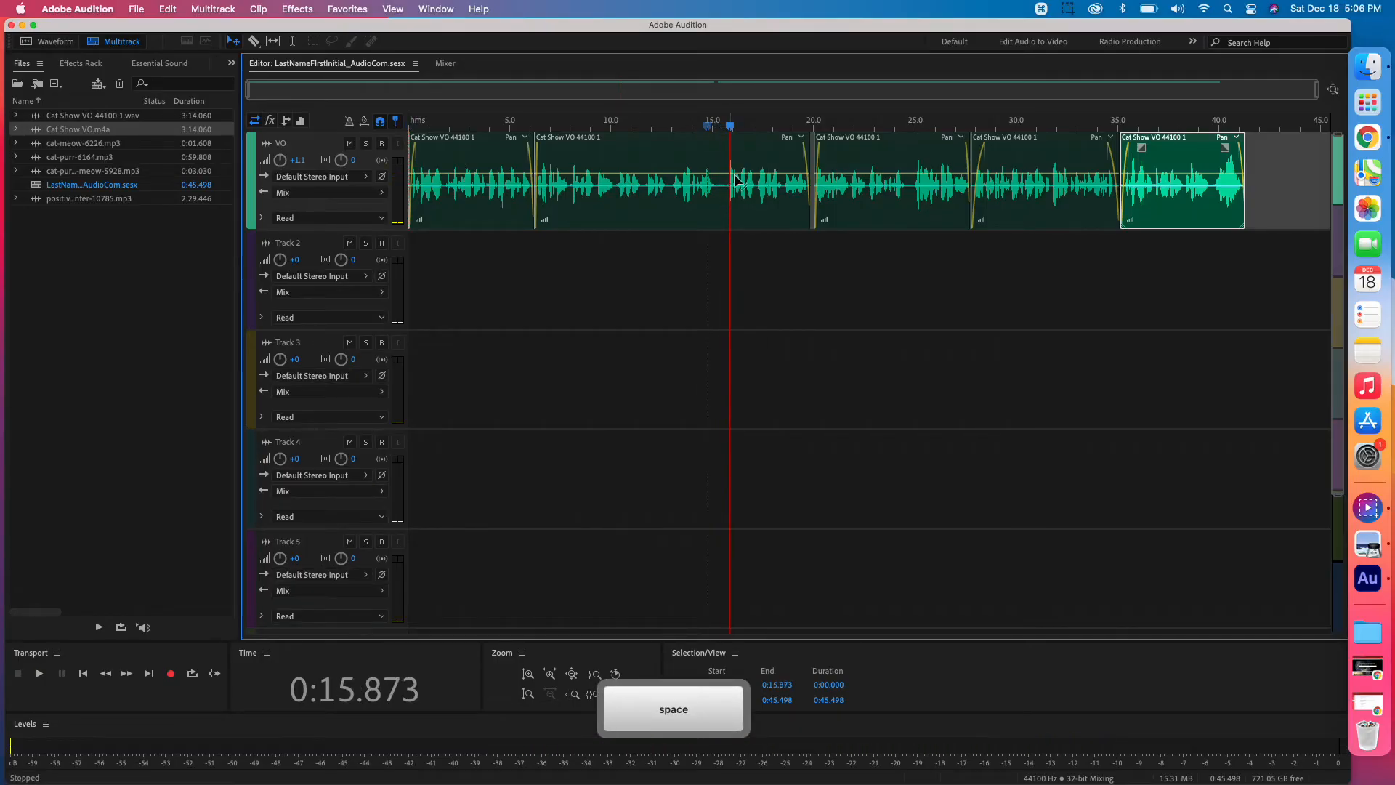
left_click(712, 127)
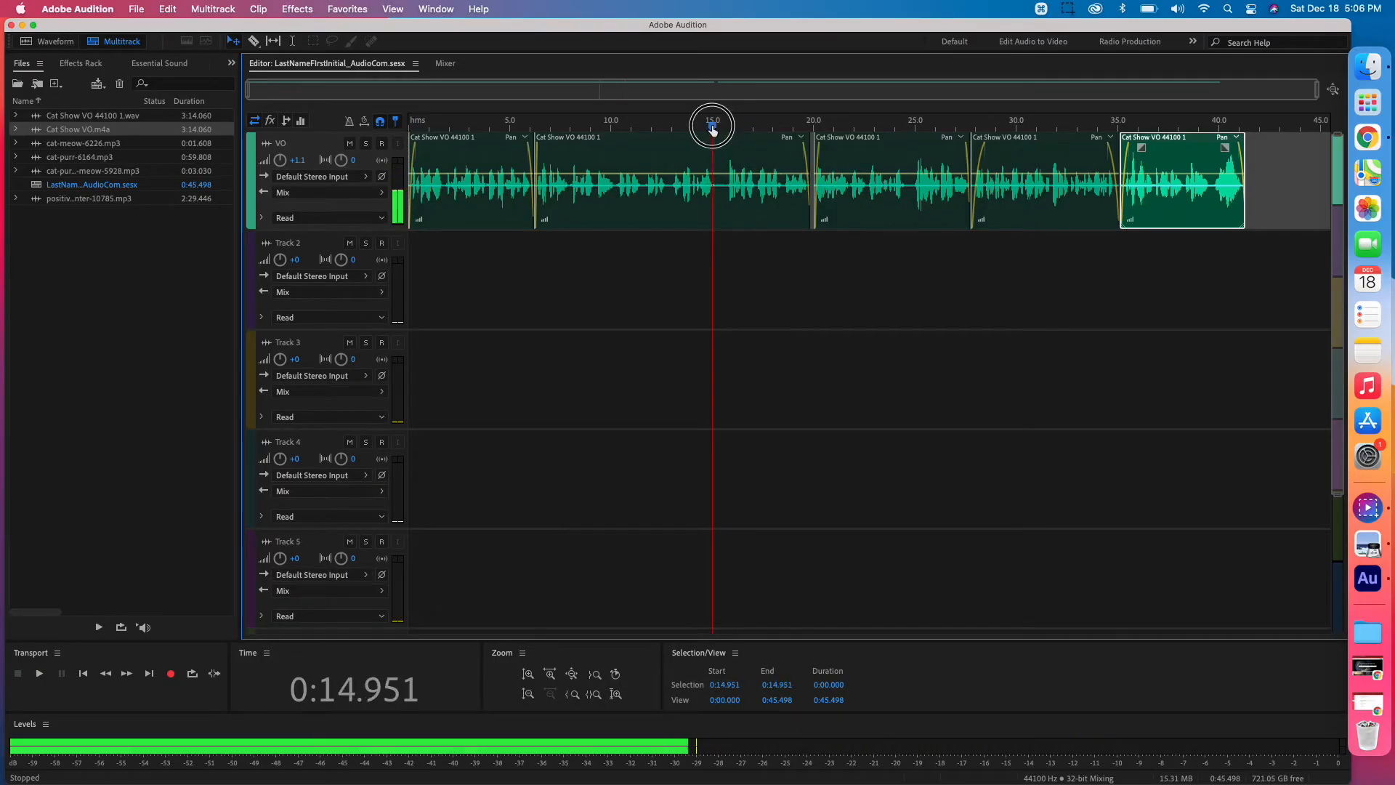
left_click_drag(712, 129, 720, 131)
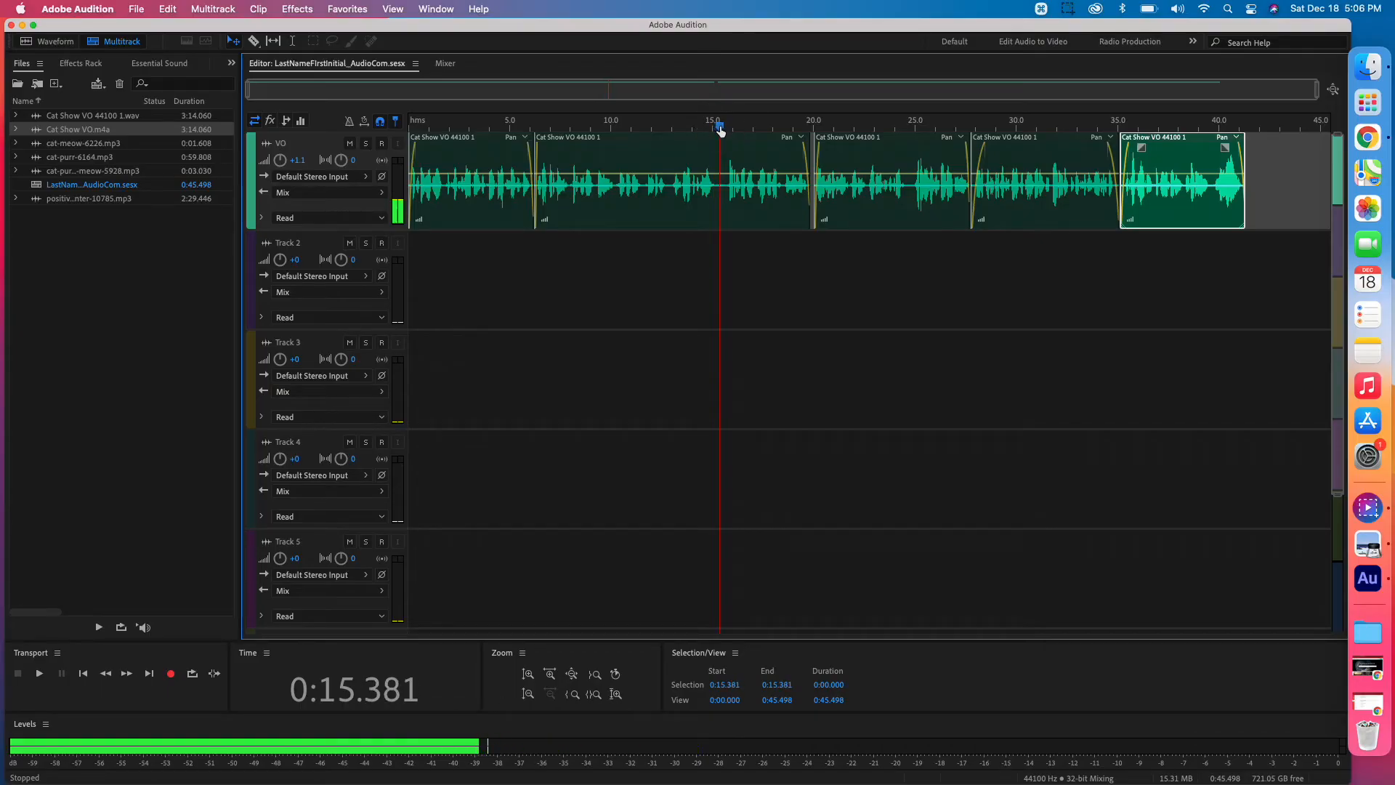
left_click(711, 197)
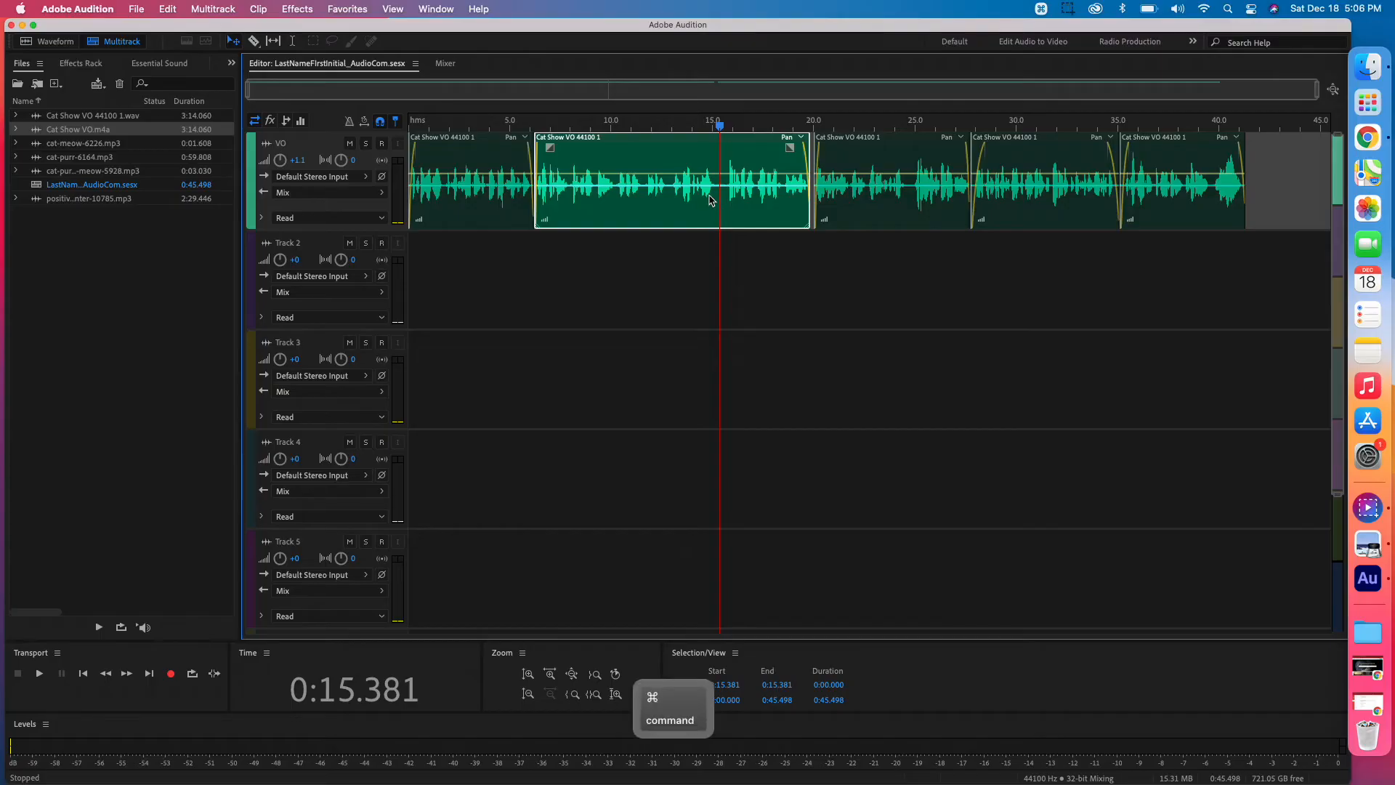
key("cmd+k")
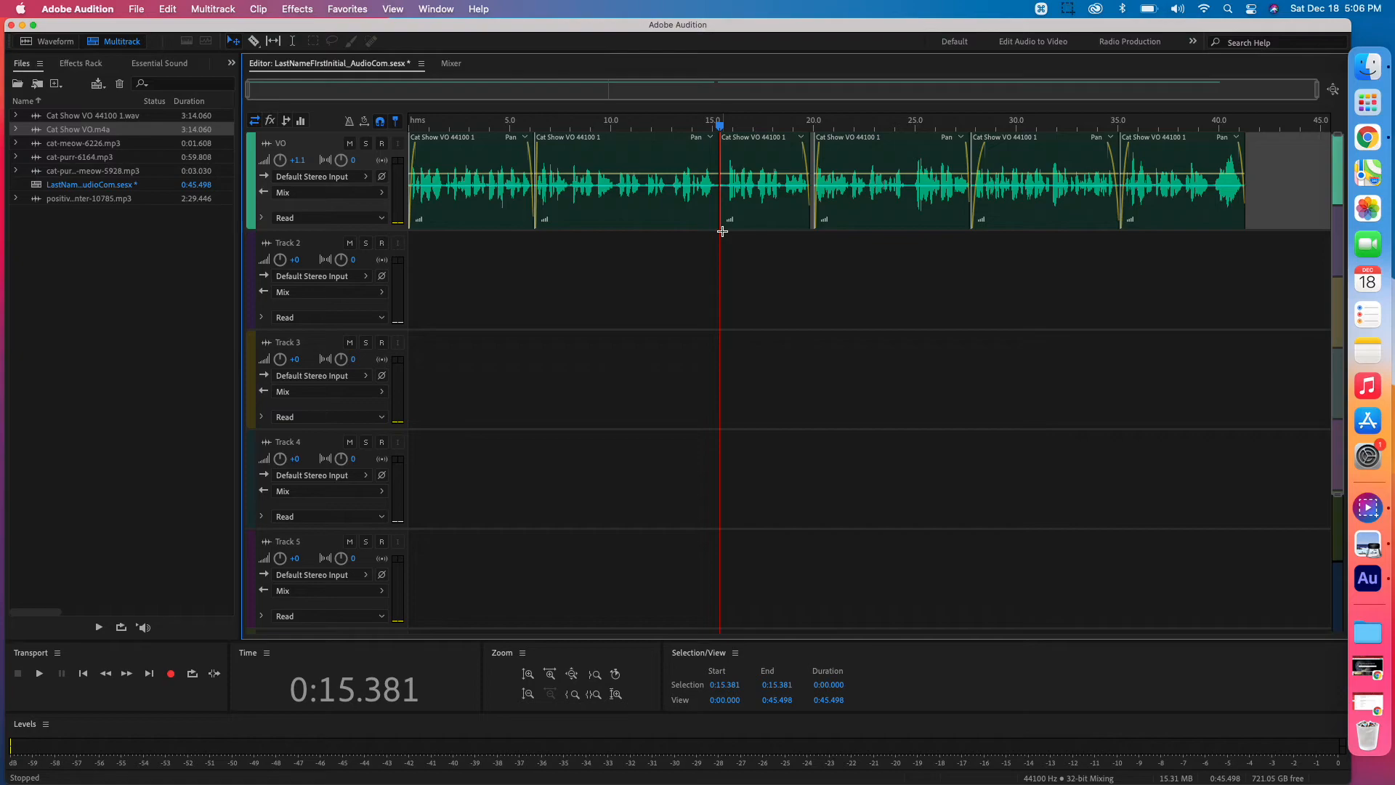
Step: Trim the silence from the start of the VO clip after the 0:15.381 split, and replay the audio before it
key("=")
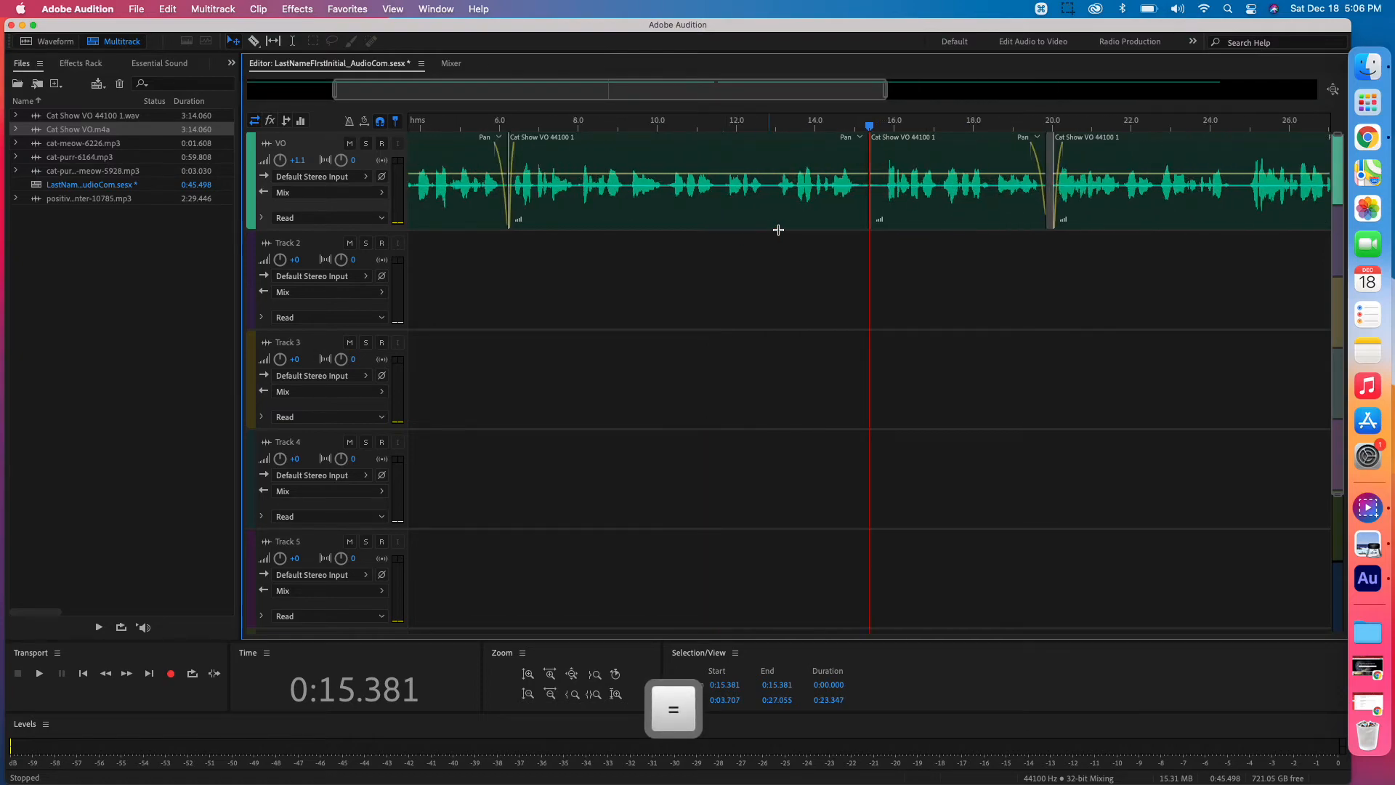
left_click(895, 218)
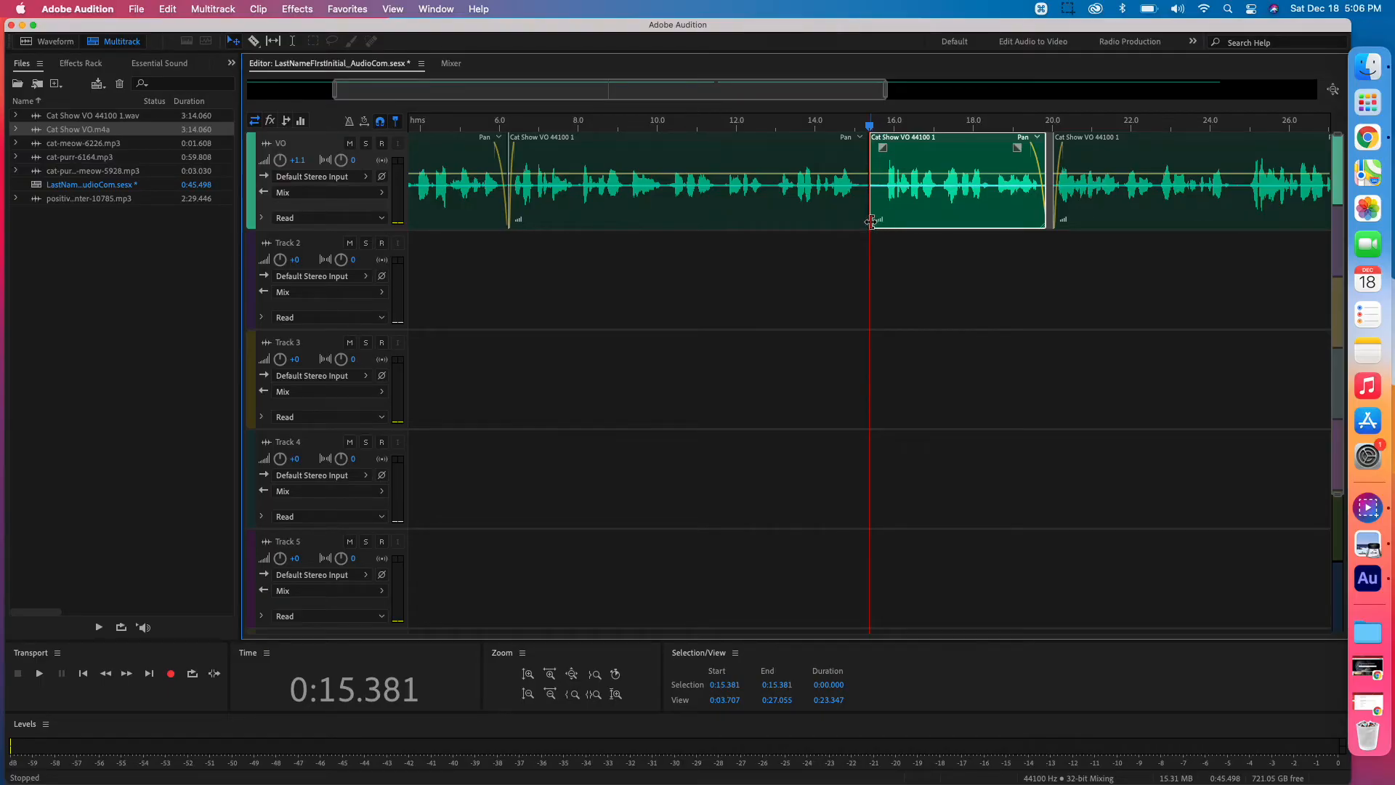
left_click_drag(871, 221, 885, 223)
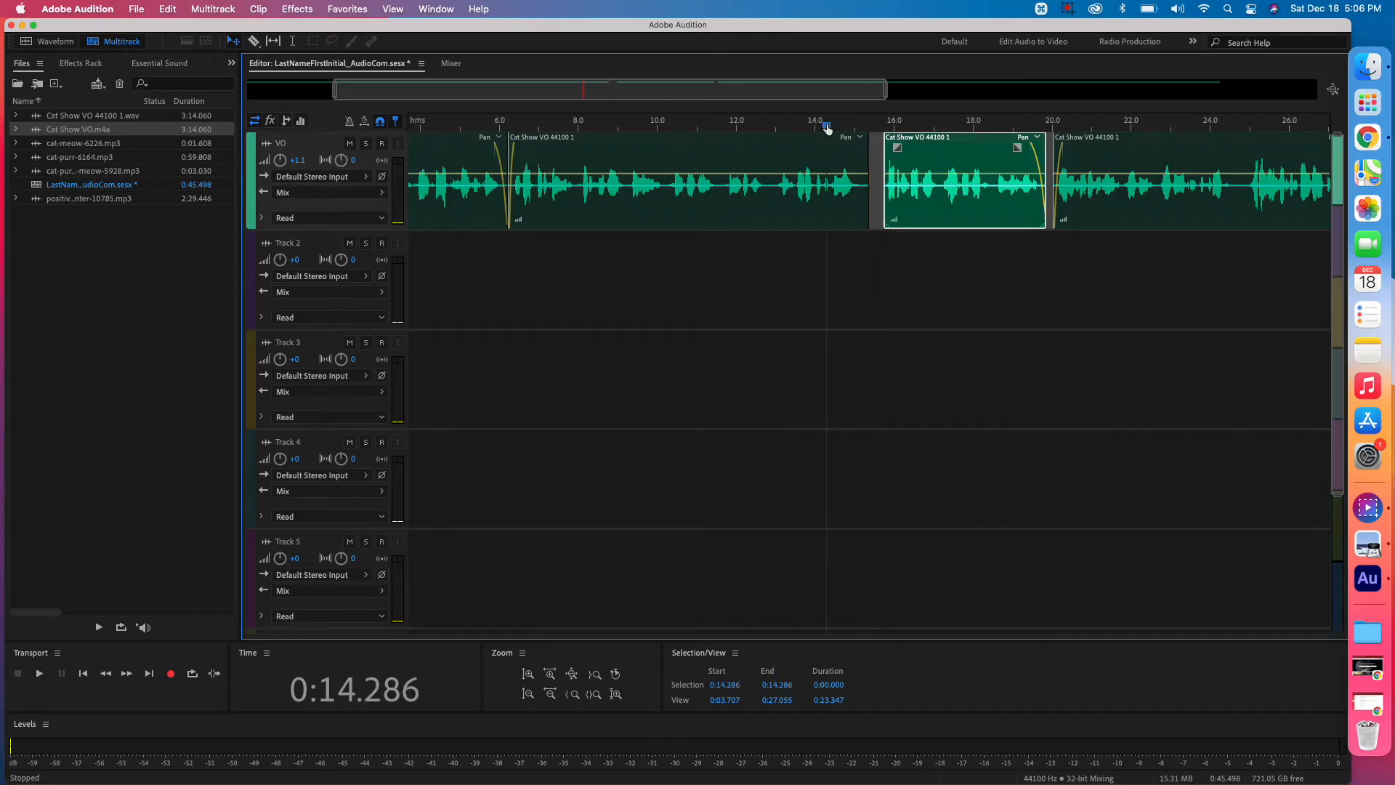
key("space")
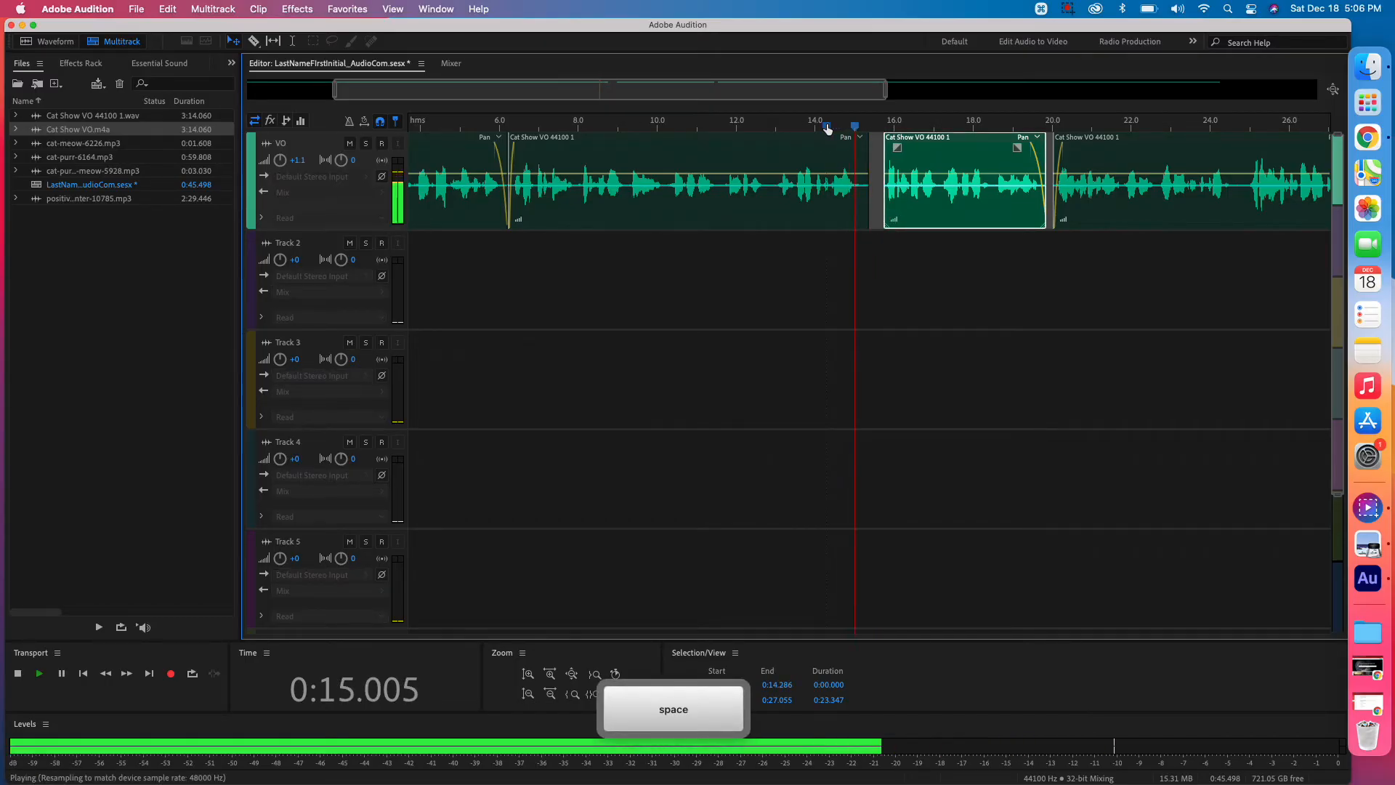
key("space")
Step: Trim the end of the VO clip before the split to about 0:15.3, add a short fade-out and play it back
left_click(862, 226)
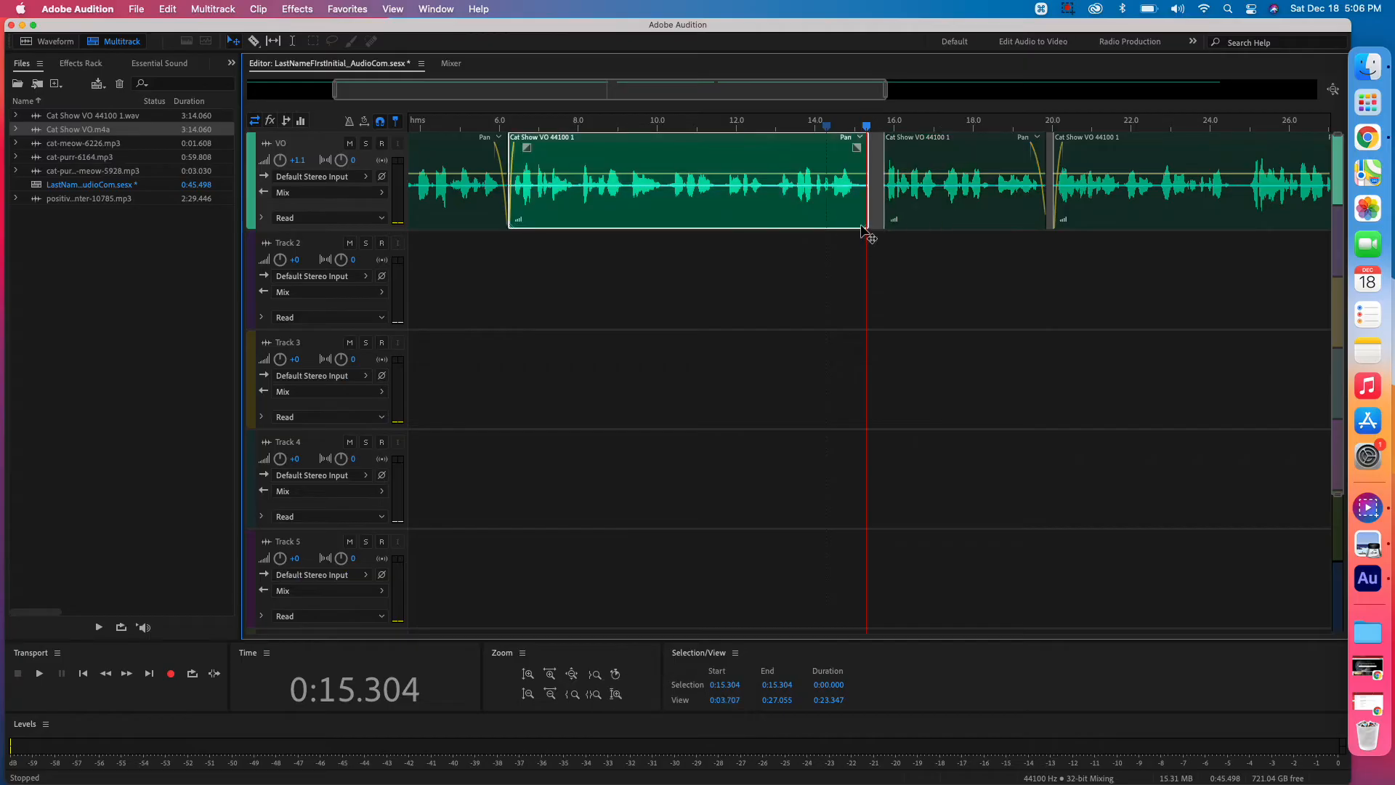
left_click_drag(867, 226, 860, 227)
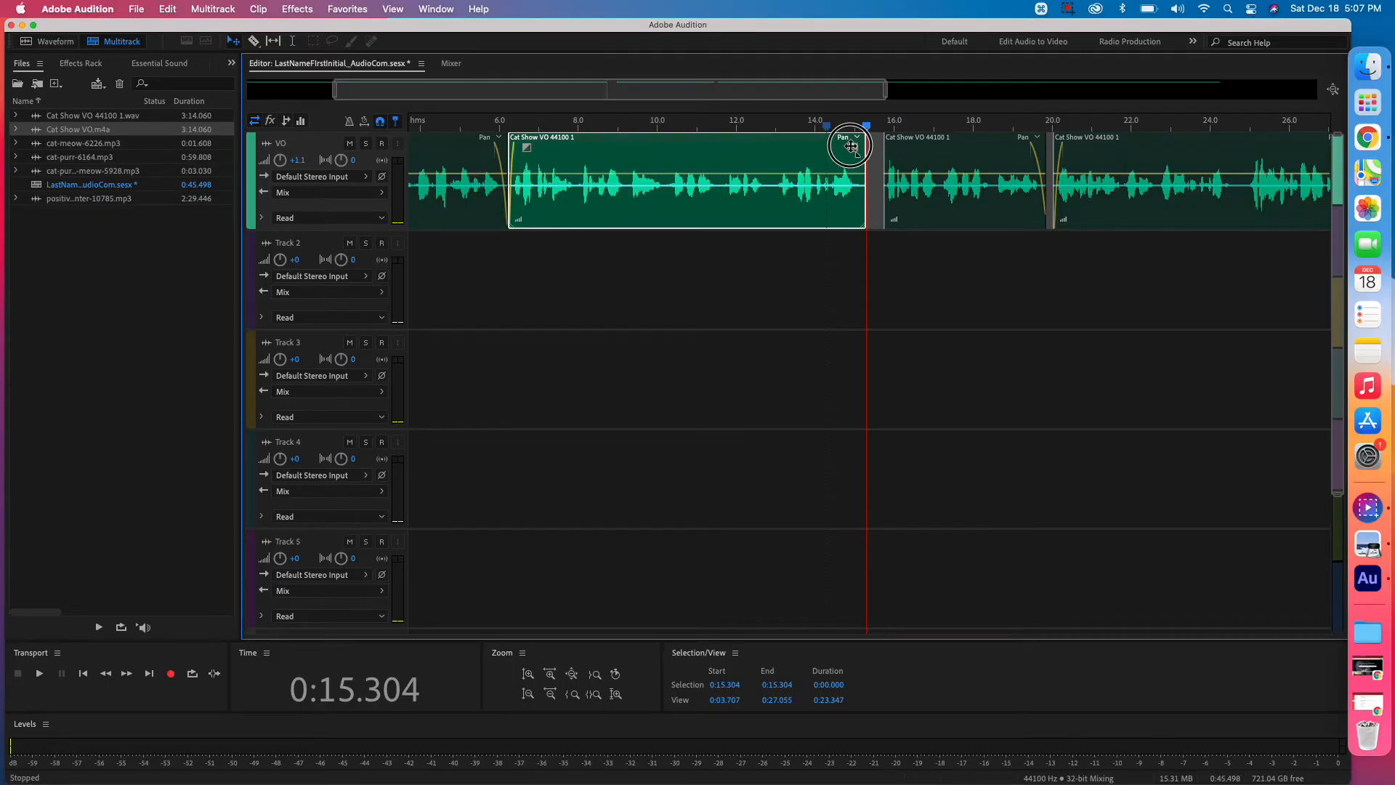
left_click_drag(851, 147, 836, 147)
left_click(815, 127)
key("space")
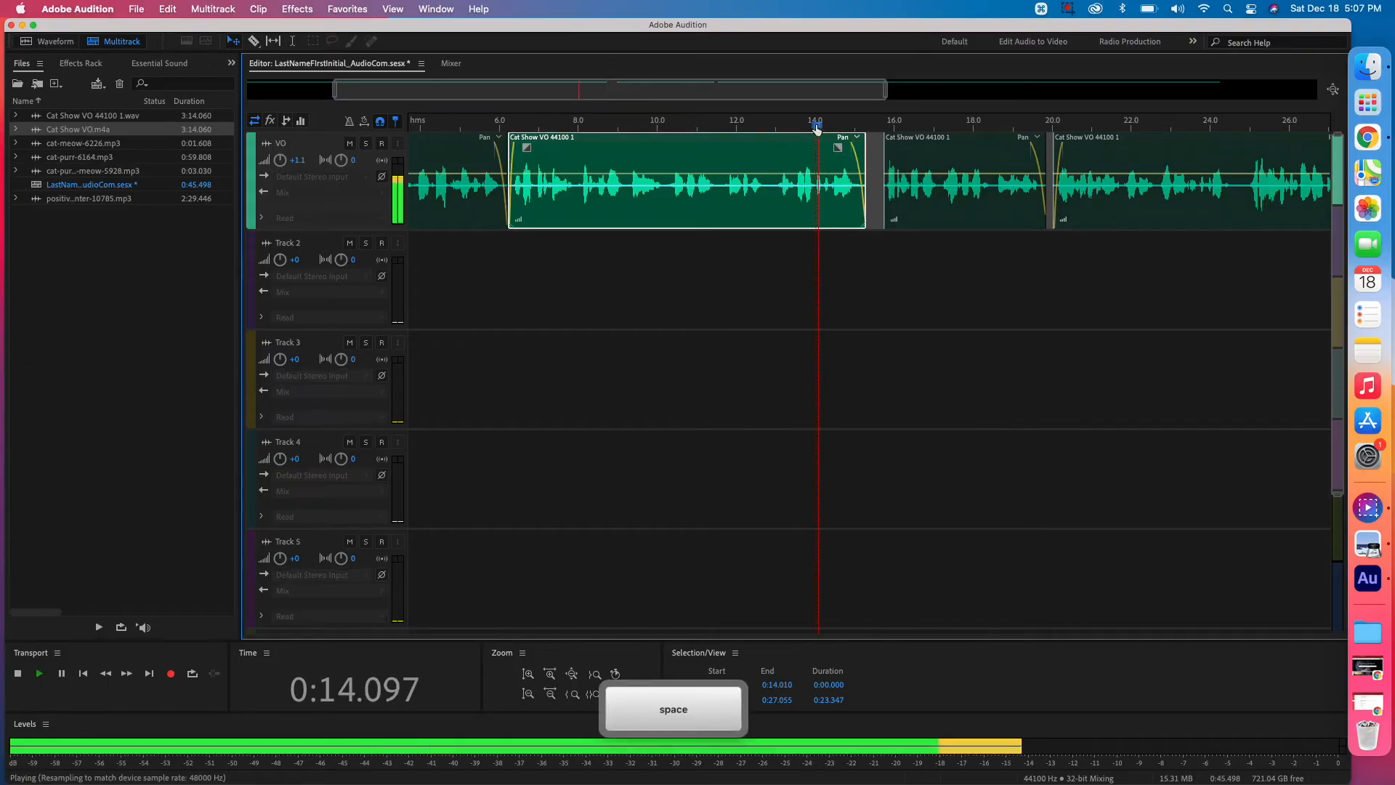
key("space")
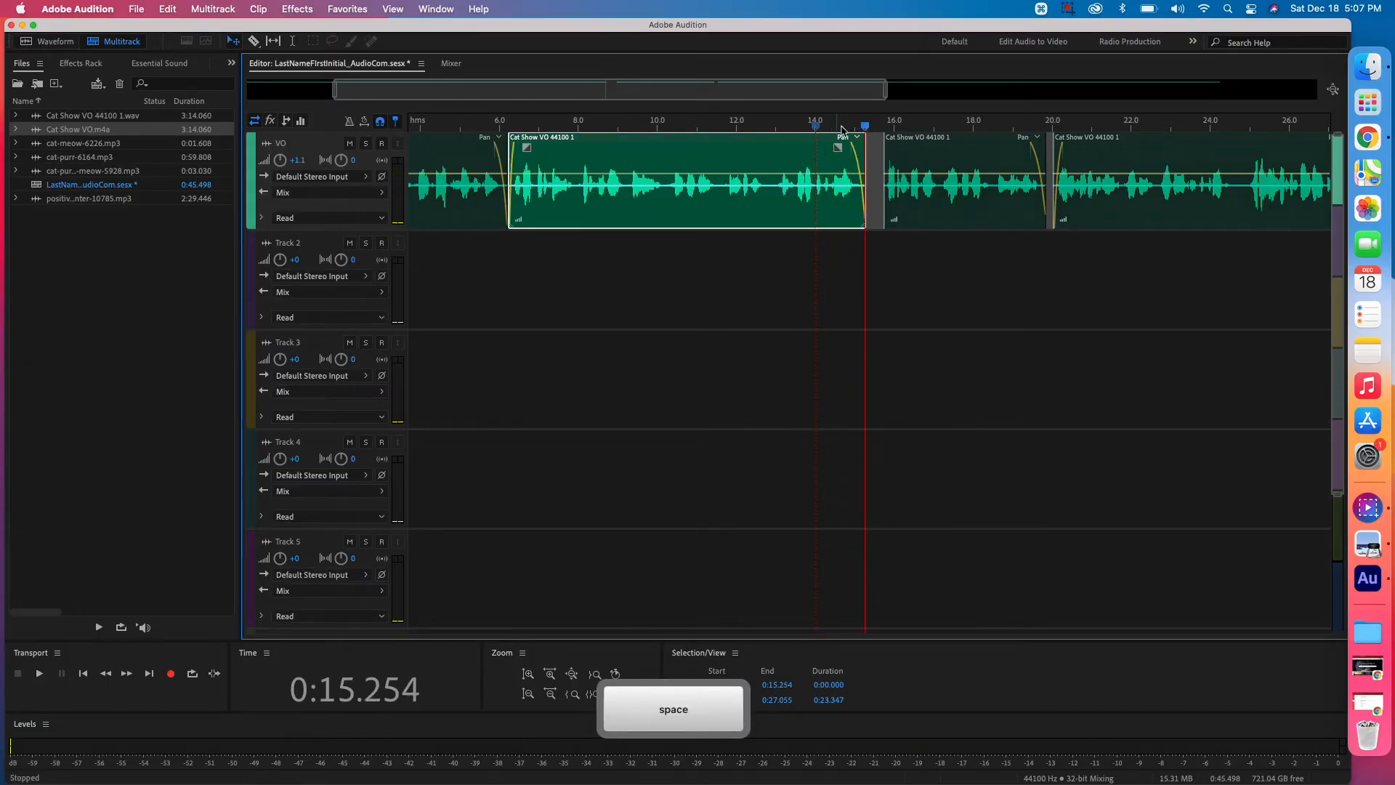
Step: Play the start of the VO clip after the gap, add a short fade-in, and return the playhead to about 0:13.9
left_click(877, 128)
key("space")
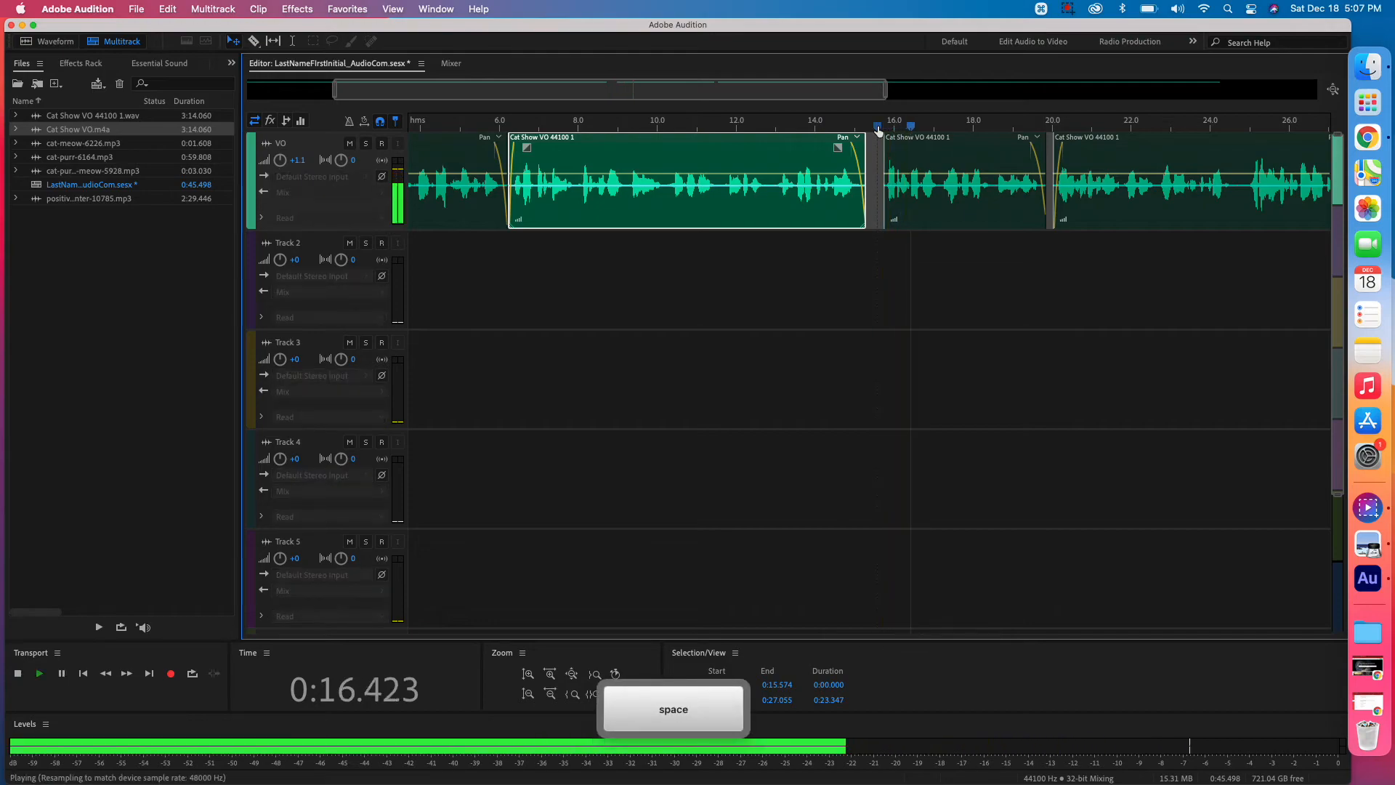
key("space")
left_click(921, 153)
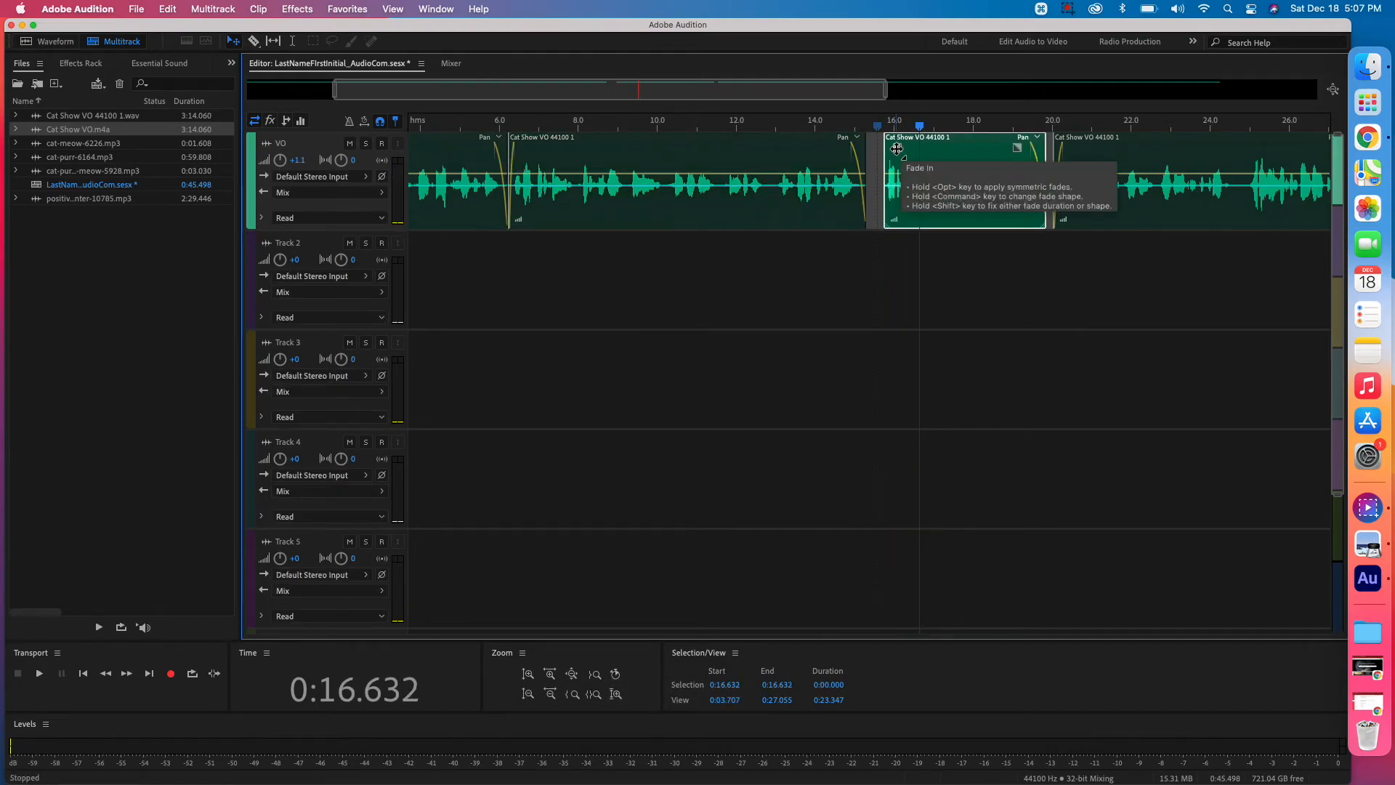
left_click(897, 149)
left_click_drag(897, 148, 903, 148)
left_click(812, 125)
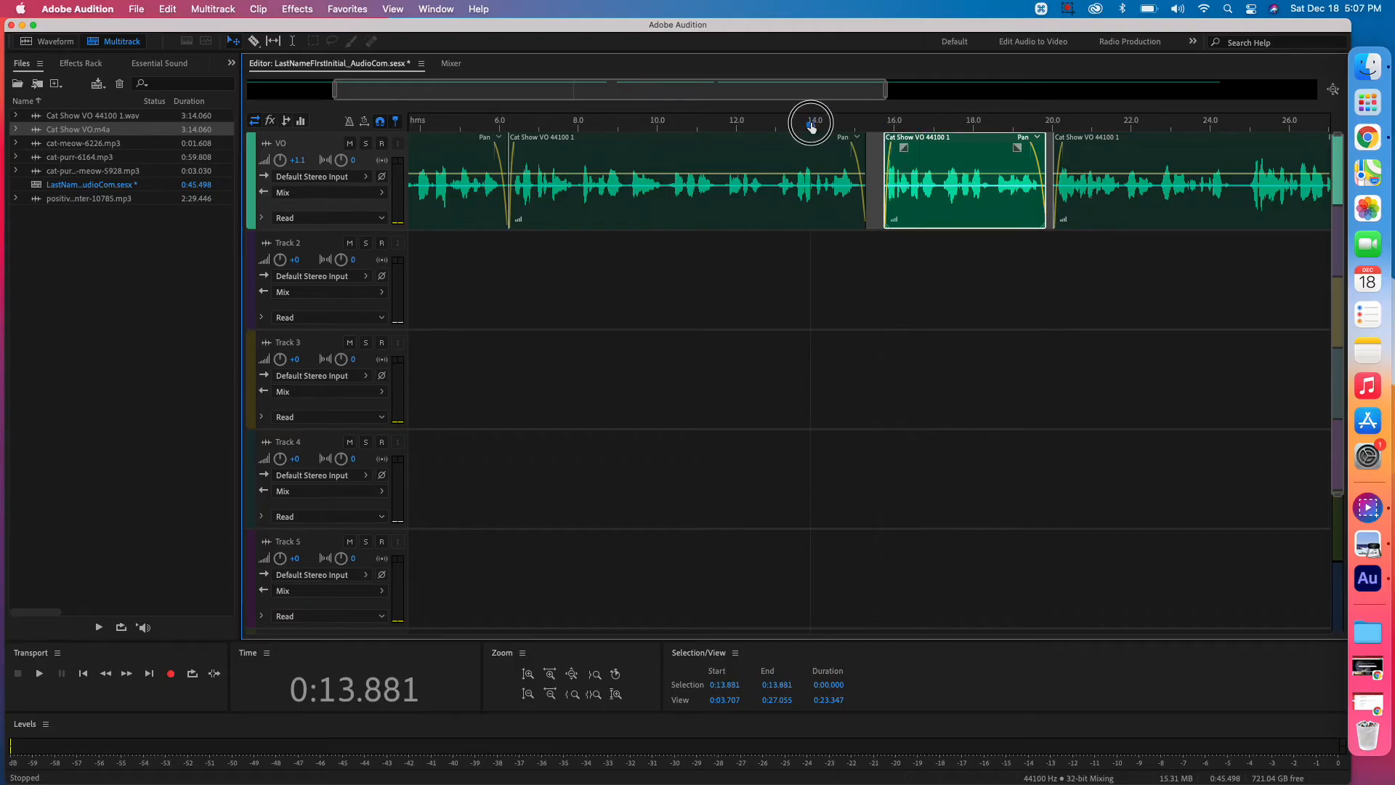
Step: Play across the gap near 0:15.5 on the VO track and ripple delete that gap
key("space")
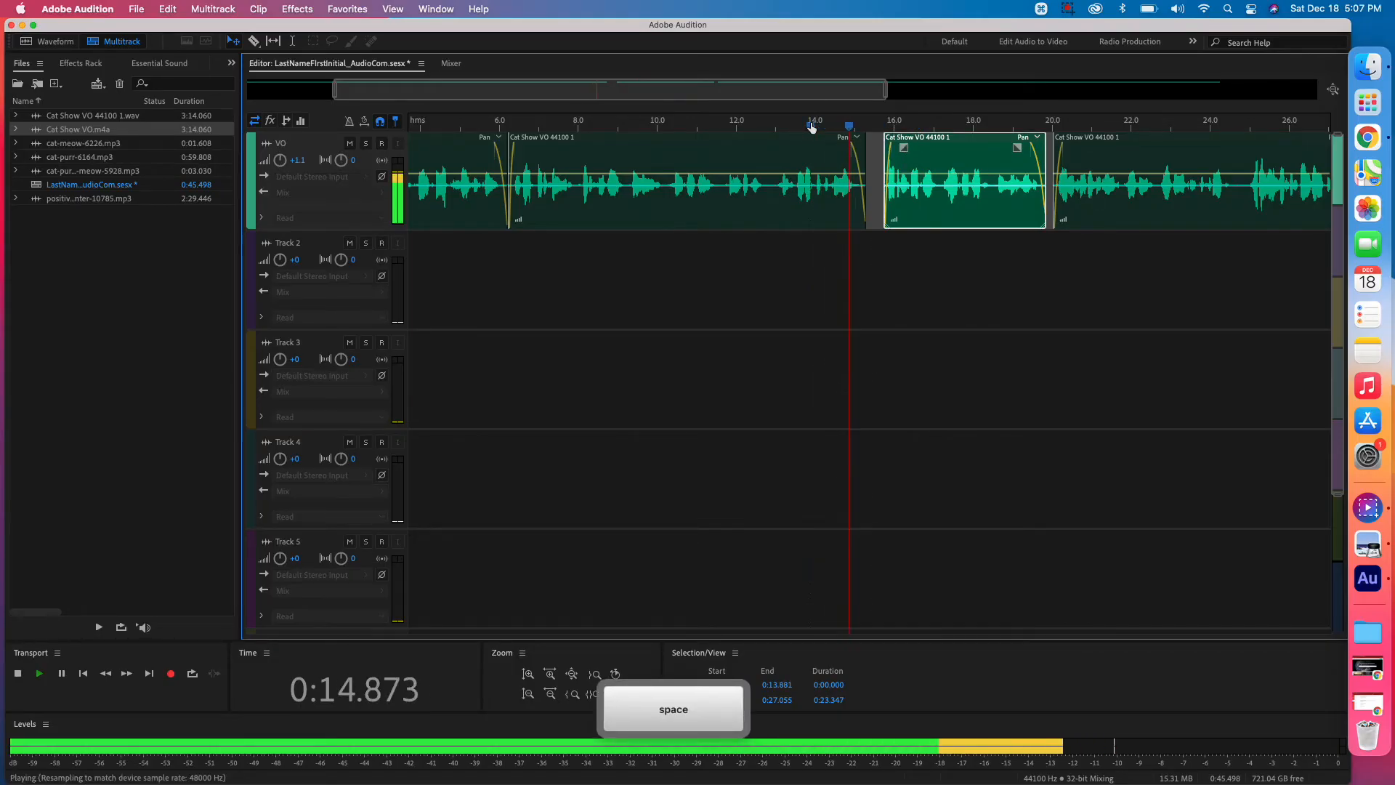
key("space")
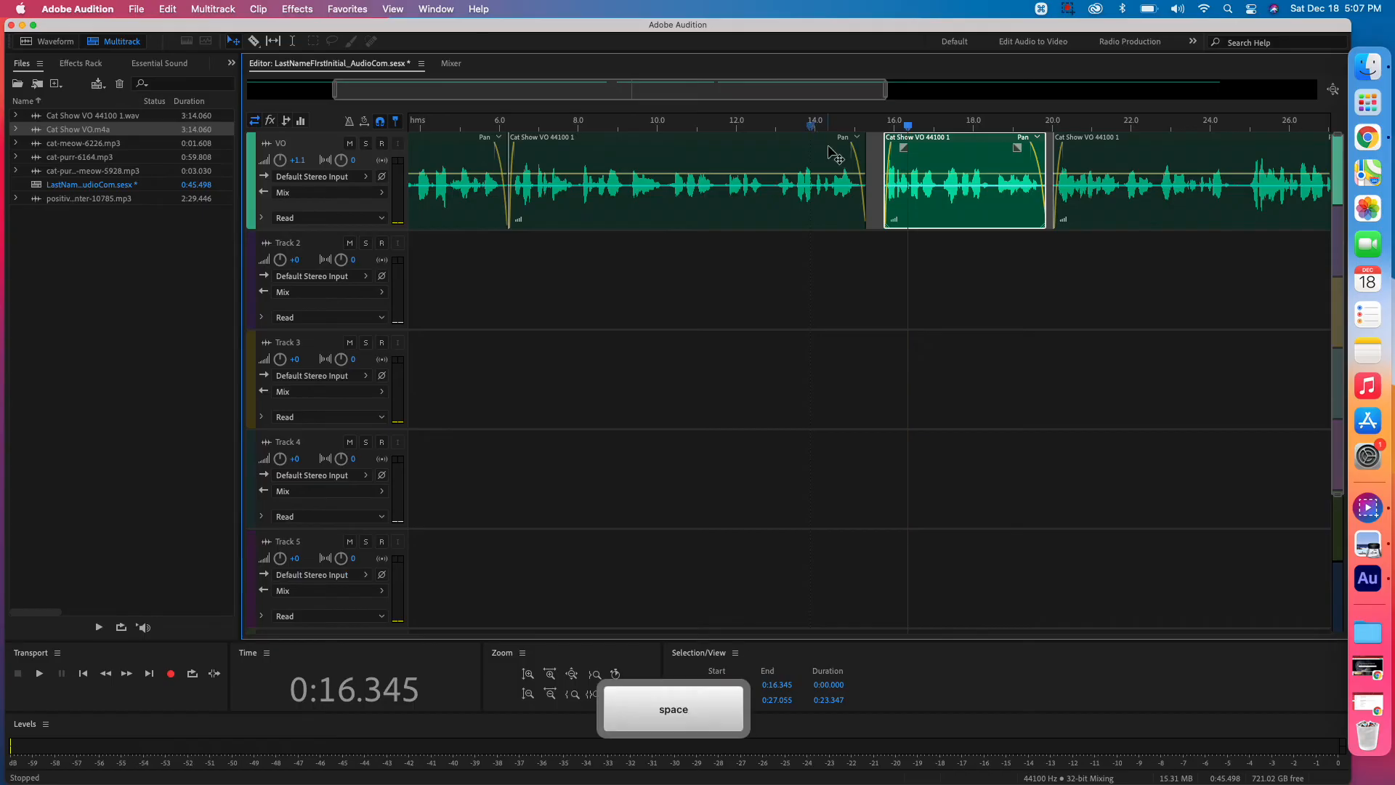
left_click(873, 141)
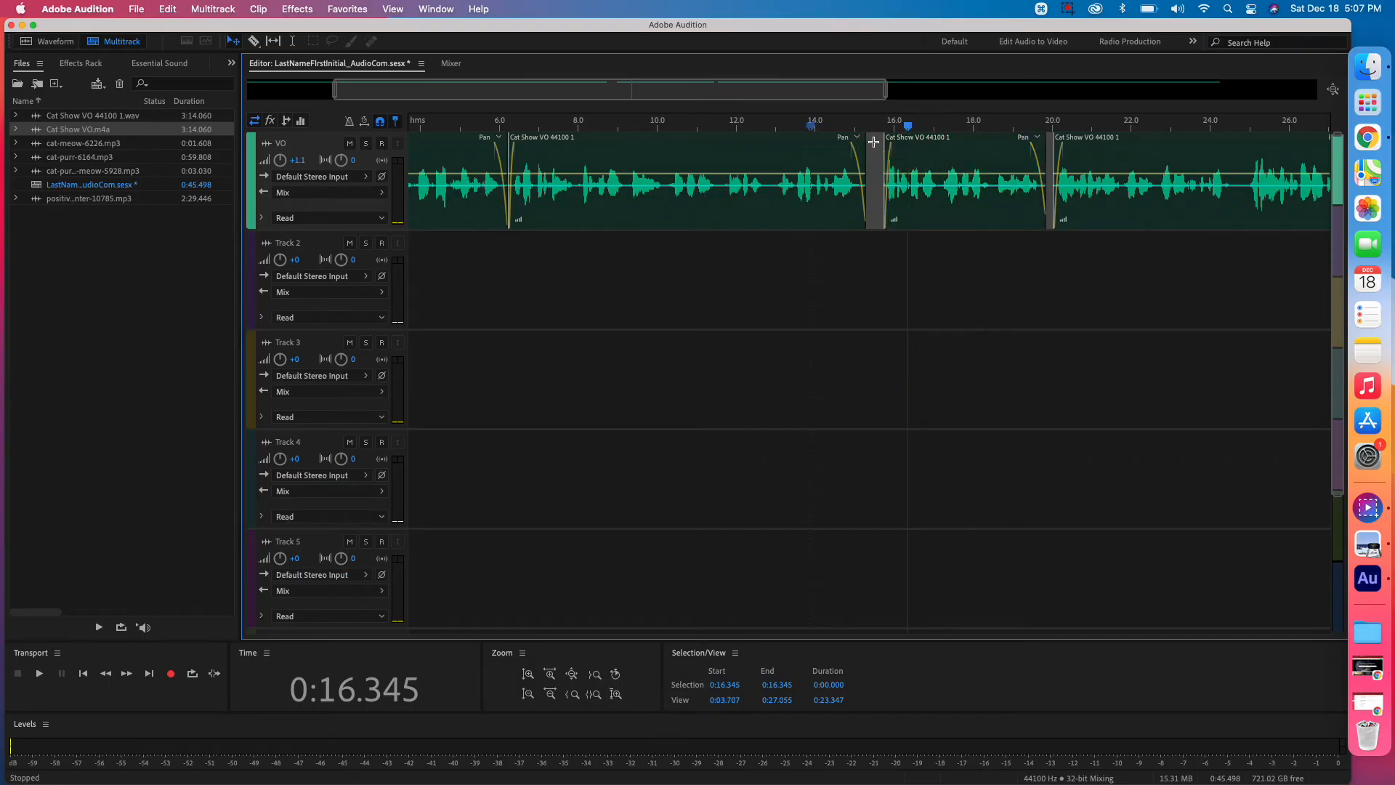
right_click(873, 144)
mouse_move(908, 172)
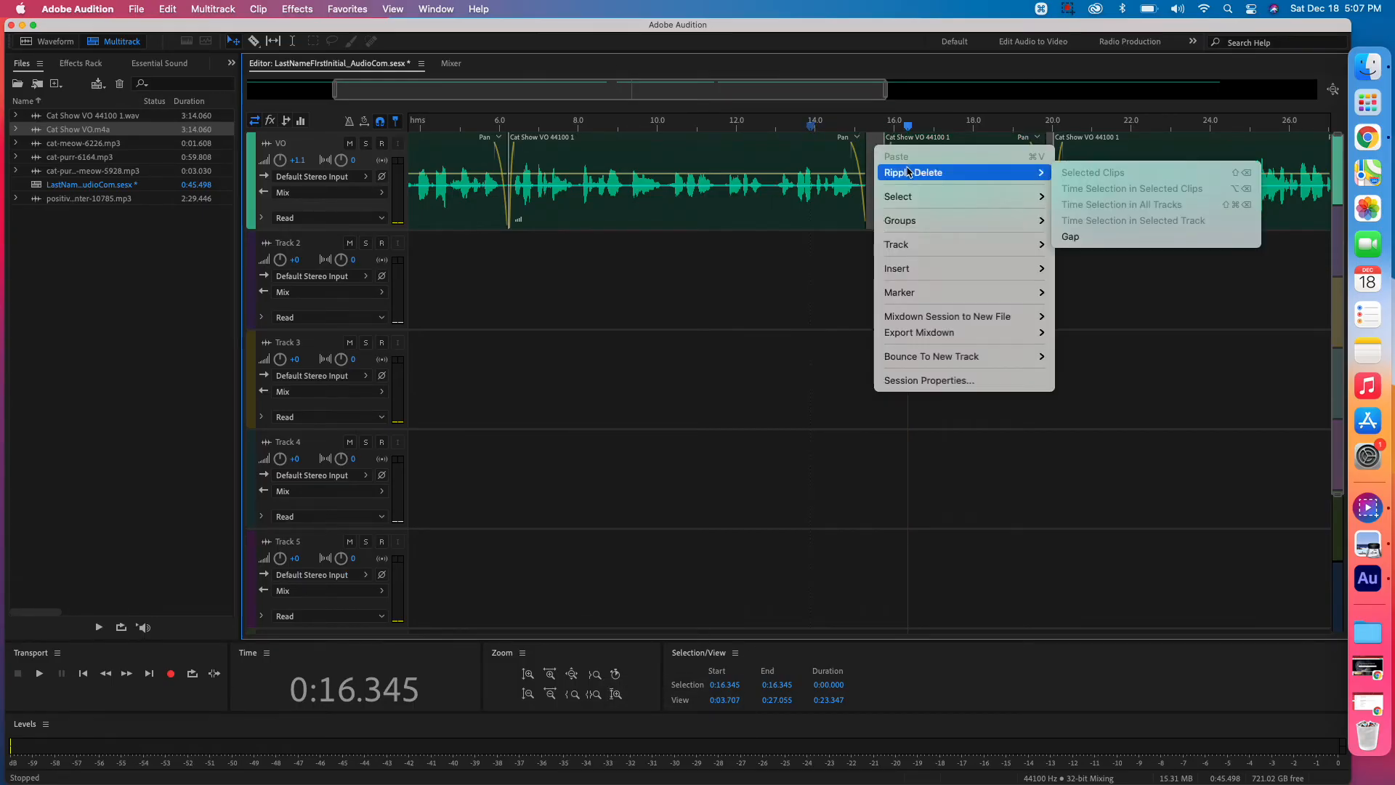
left_click(1114, 236)
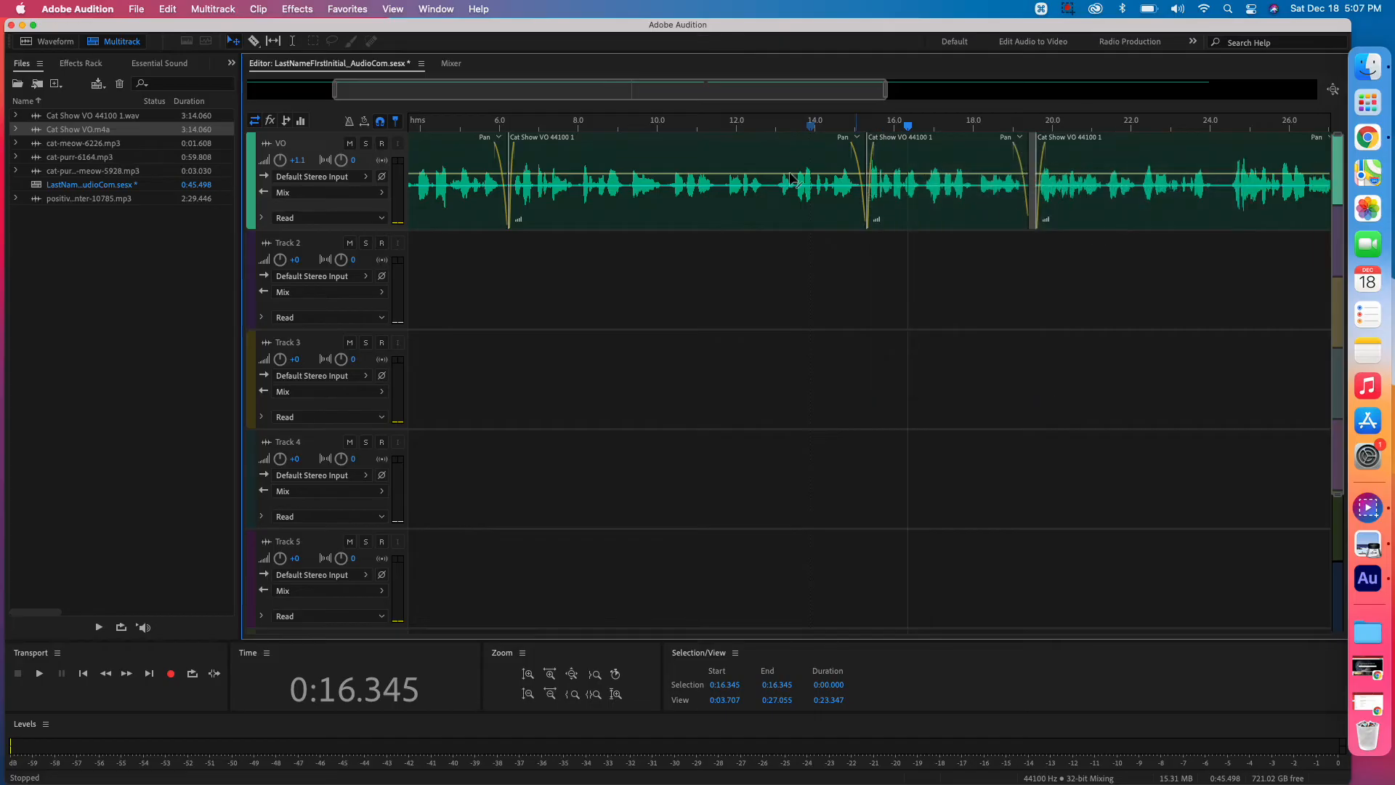
Step: Play back the VO track from about 0:11.5 across the closed gap and save the session
left_click(718, 122)
key("space")
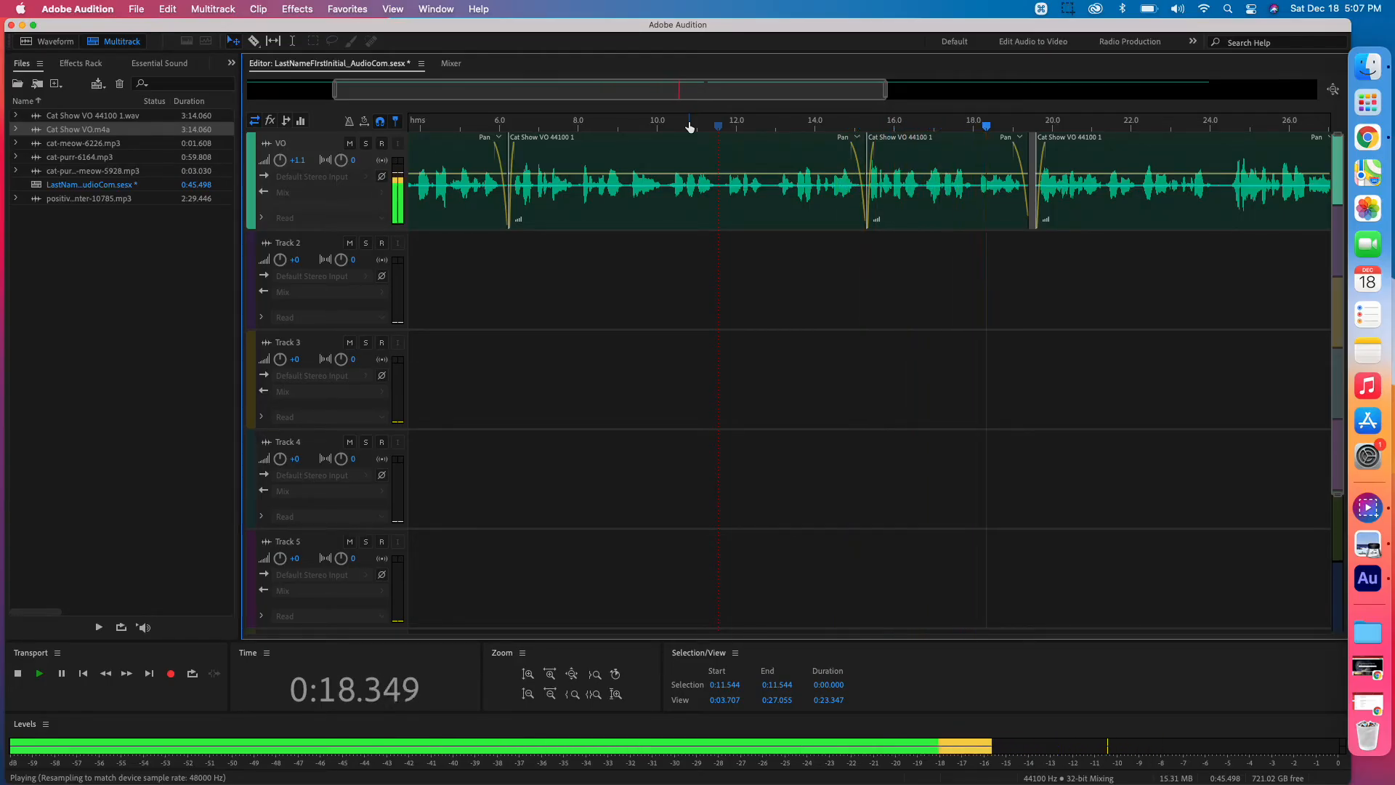
key("space")
key("super+s")
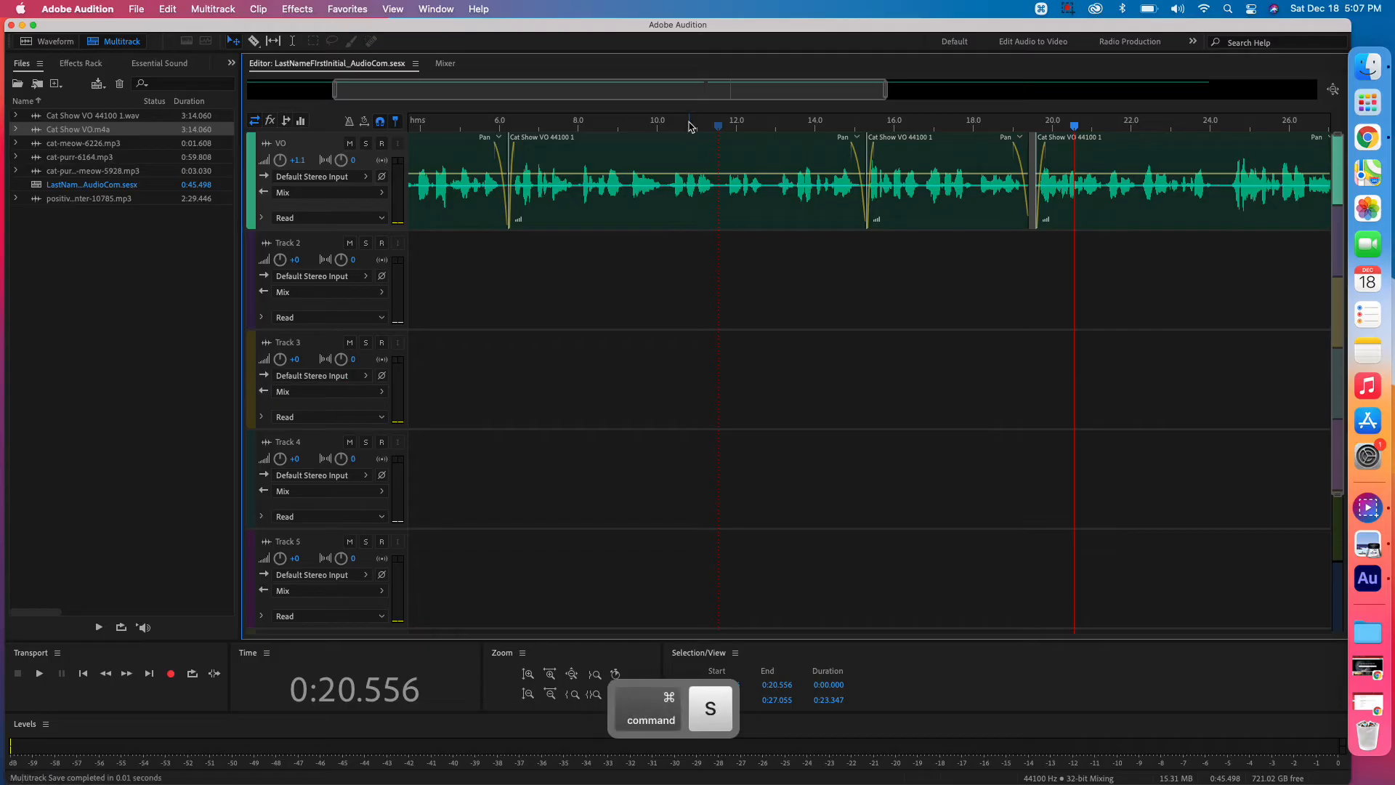
Step: Show the full session, play the remaining voice-over through to its end and save the session
key("backslash")
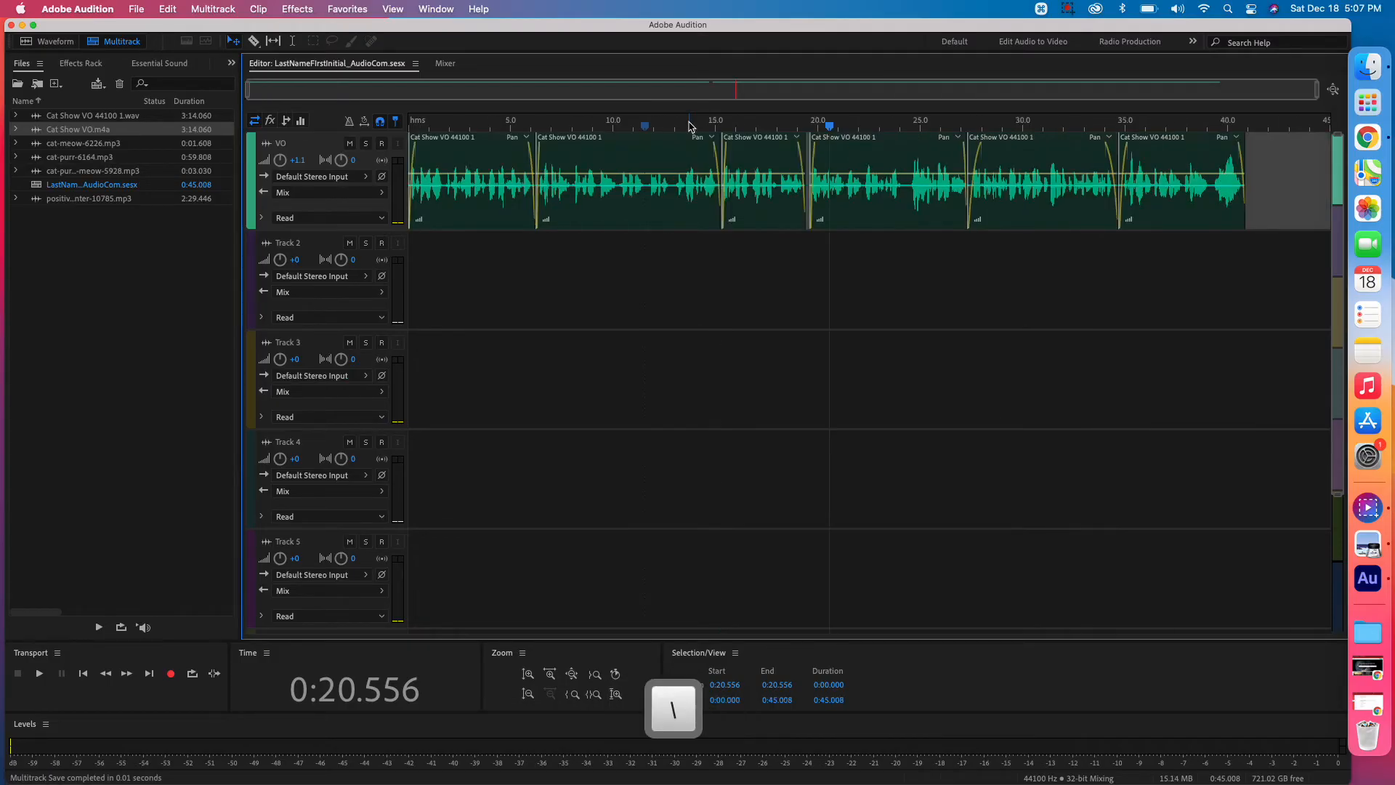
key("space")
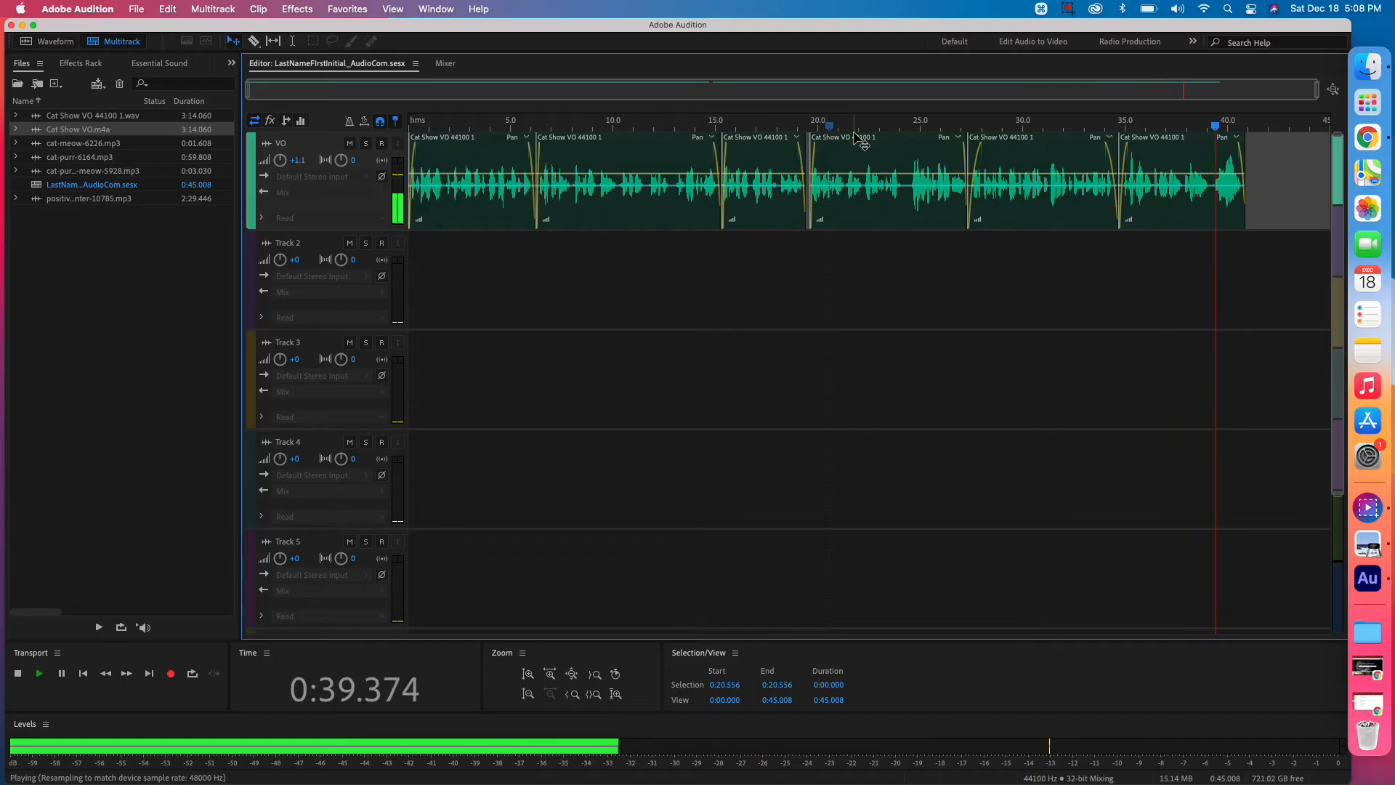
key("space")
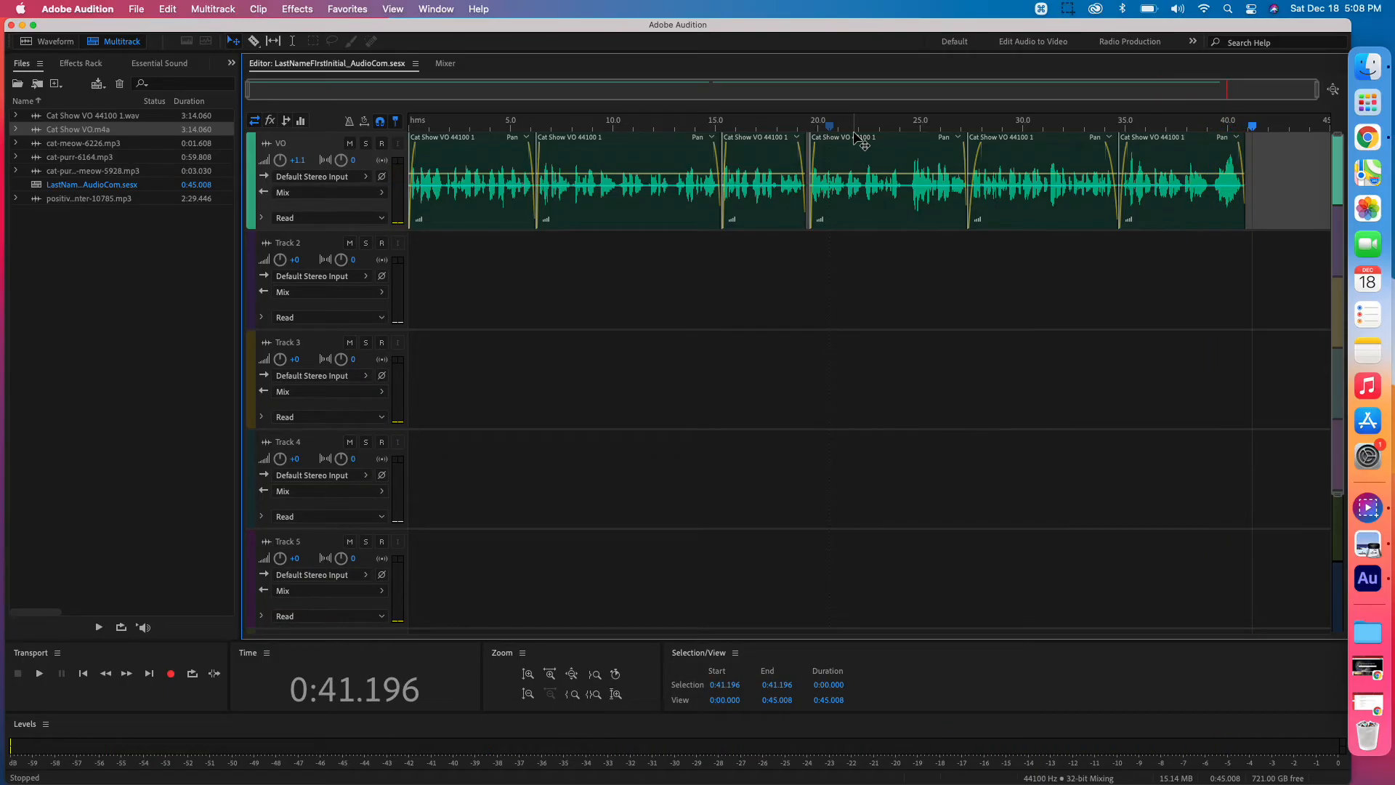
key("ctrl+s")
Step: Place the positive-winter-10785 music file at the start of Track 2 and rename the track Music
left_click(84, 200)
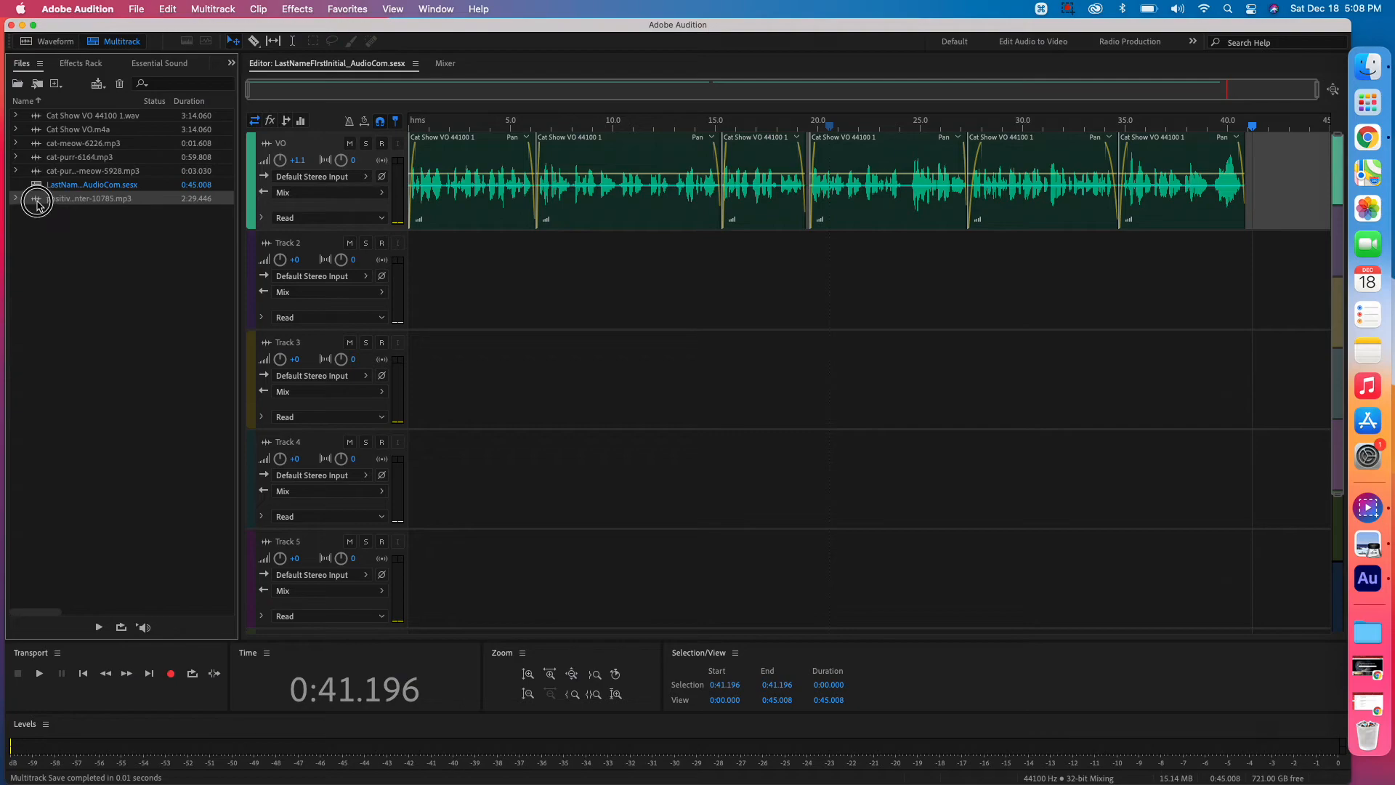
left_click_drag(34, 198, 397, 288)
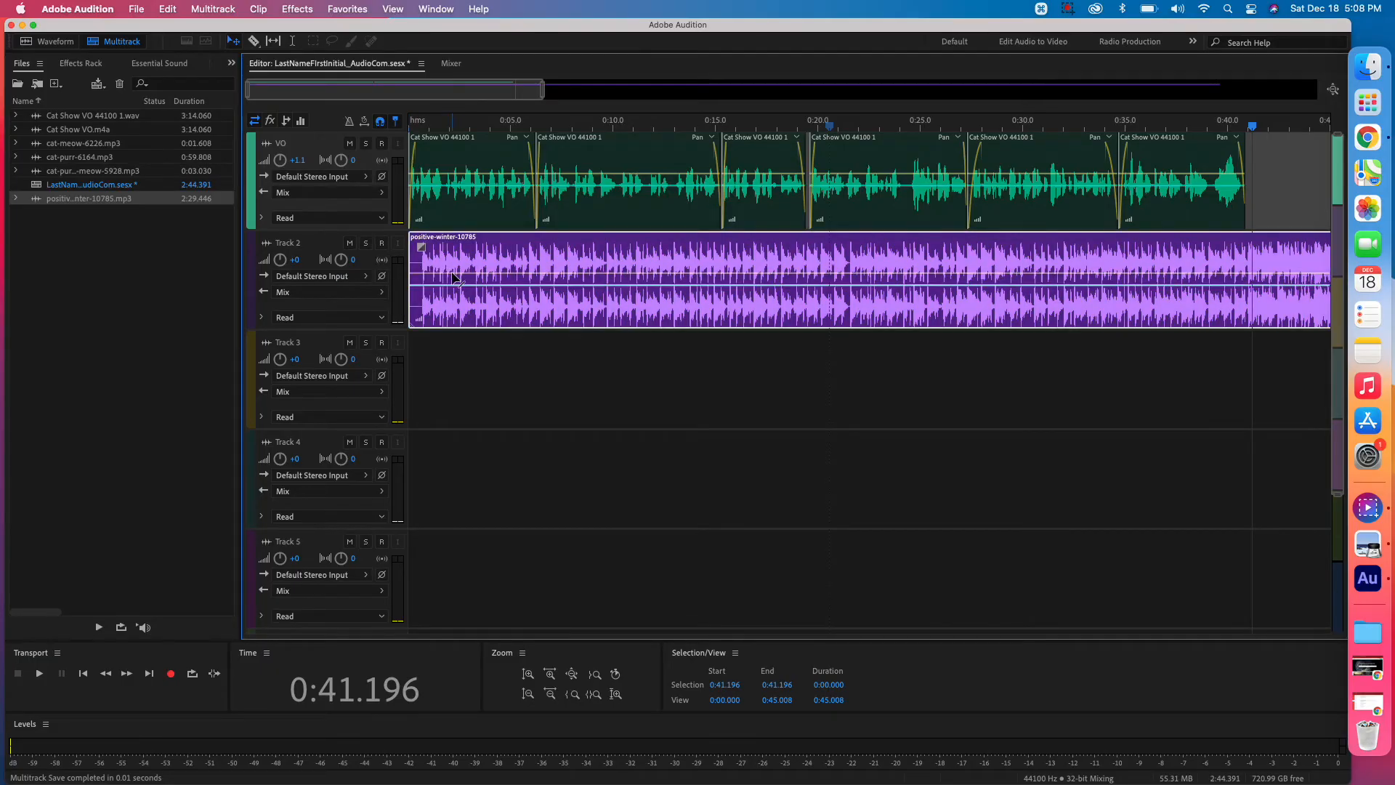
left_click(285, 243)
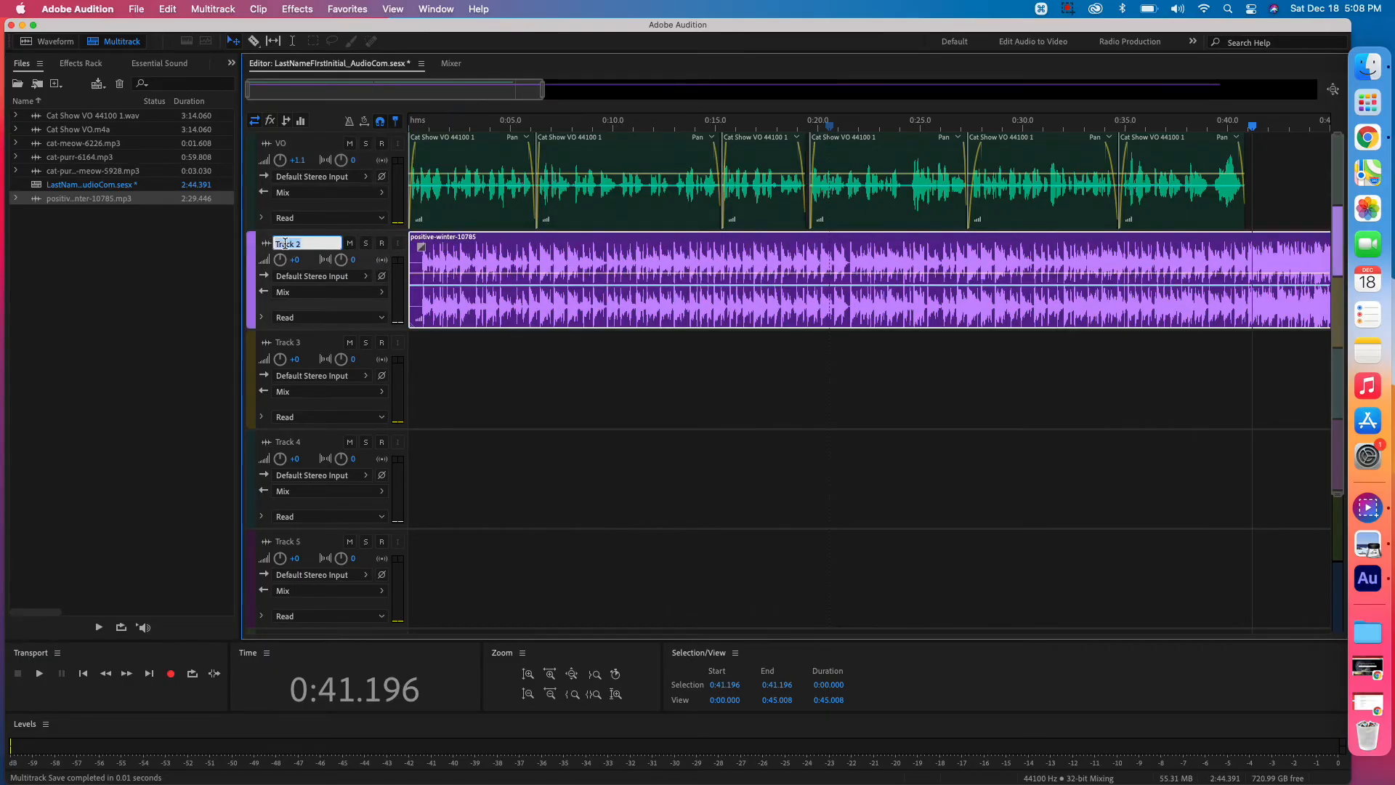
type("Music")
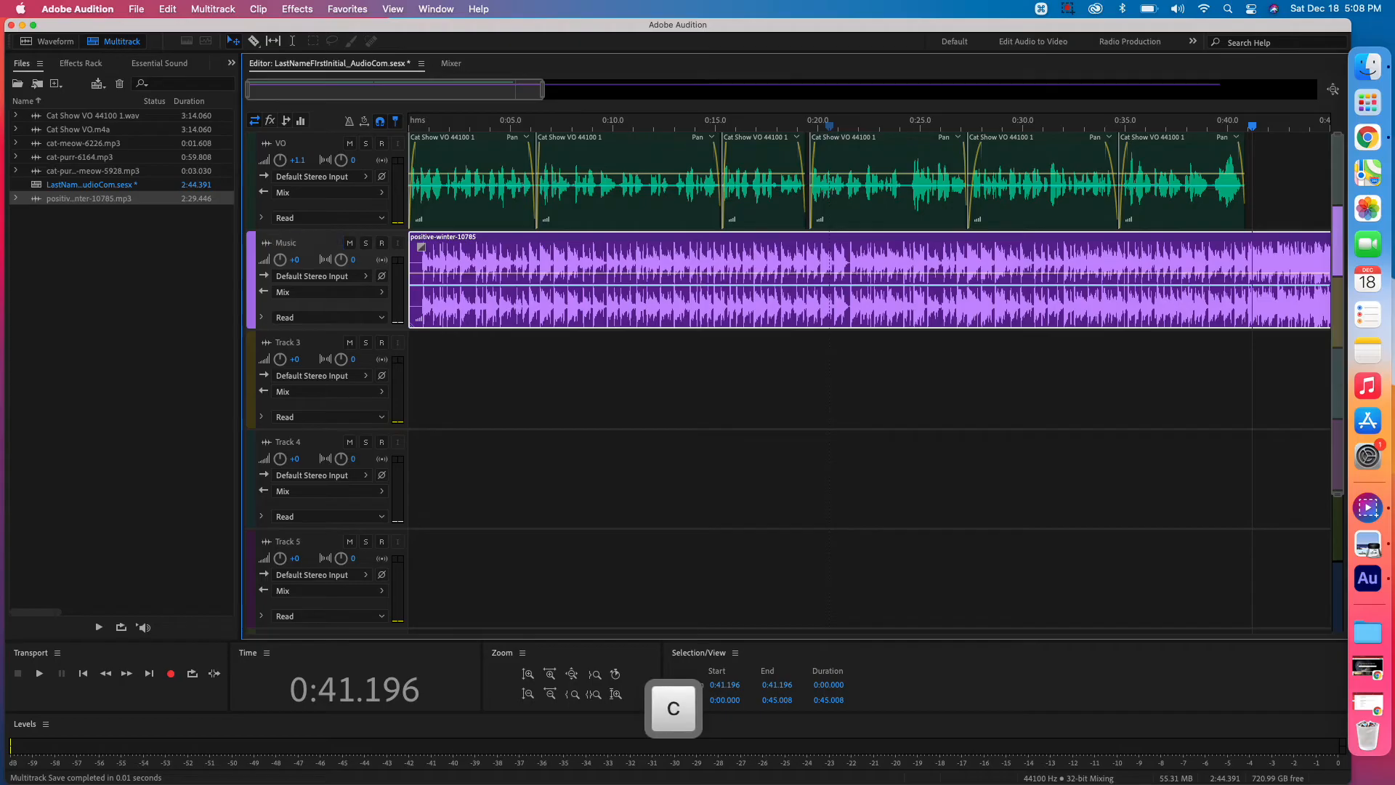
key("Return")
Step: Save the session, copying the outside media files into the session folder and turning off future alerts about it
key("super+s")
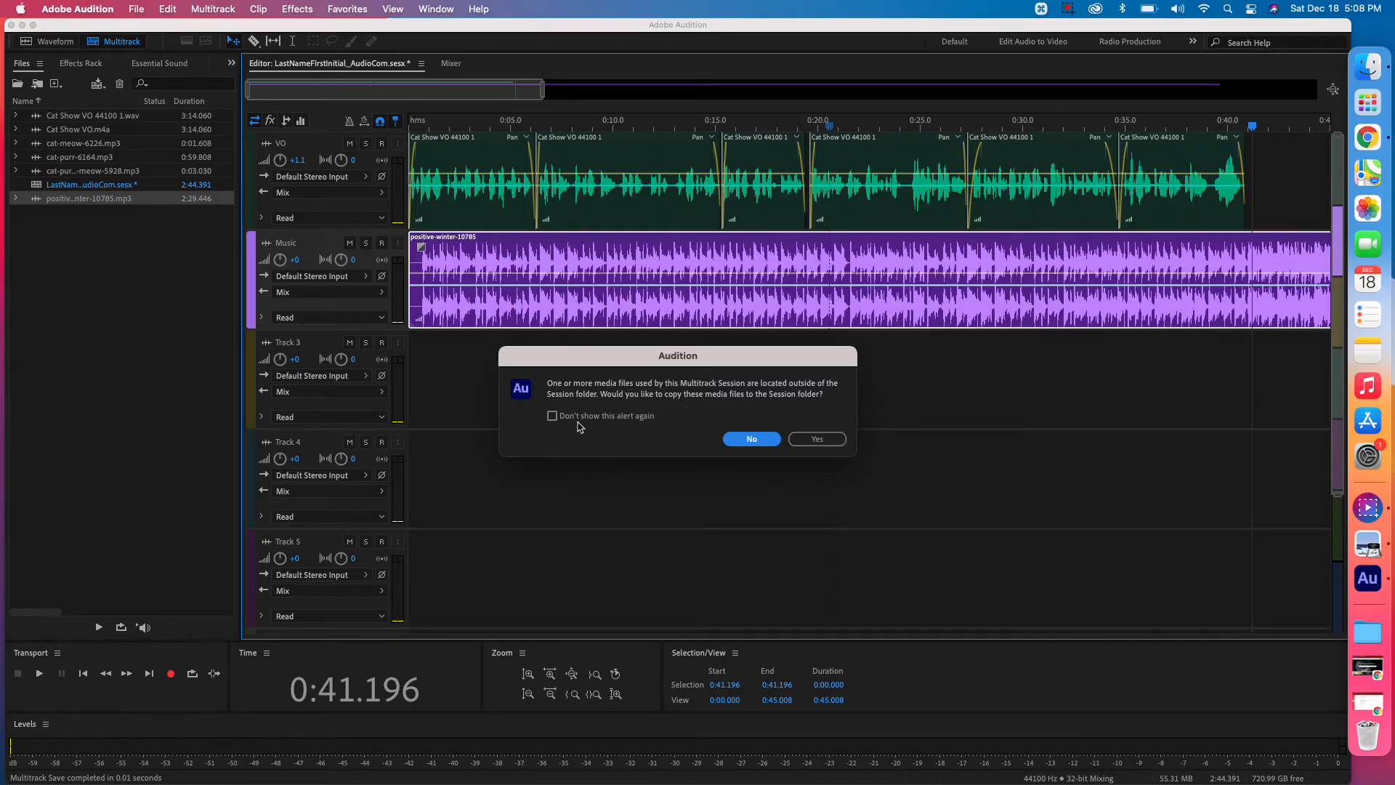
left_click(553, 416)
left_click(811, 438)
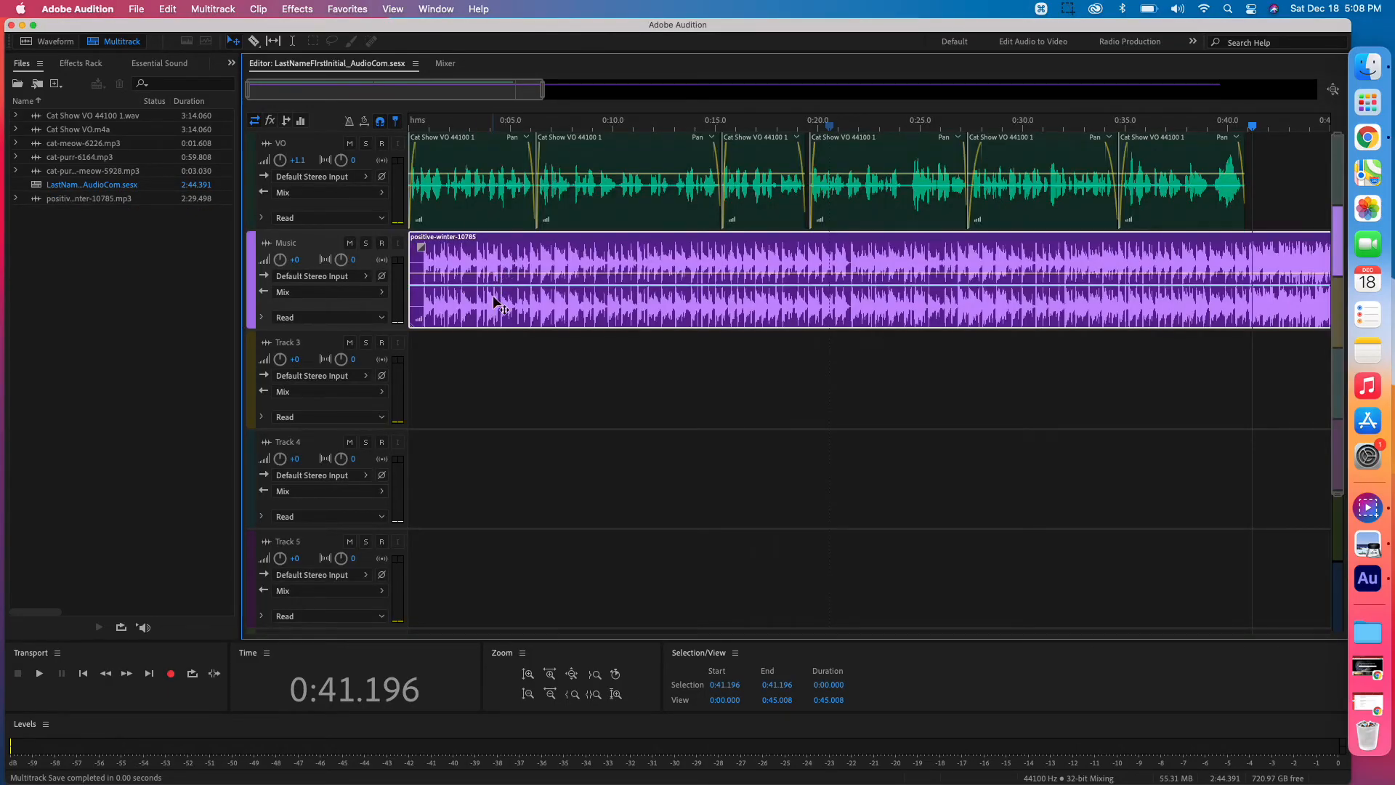
Step: Play the voice-over and music together from about 0:02.8 to check their balance and output levels
left_click(467, 125)
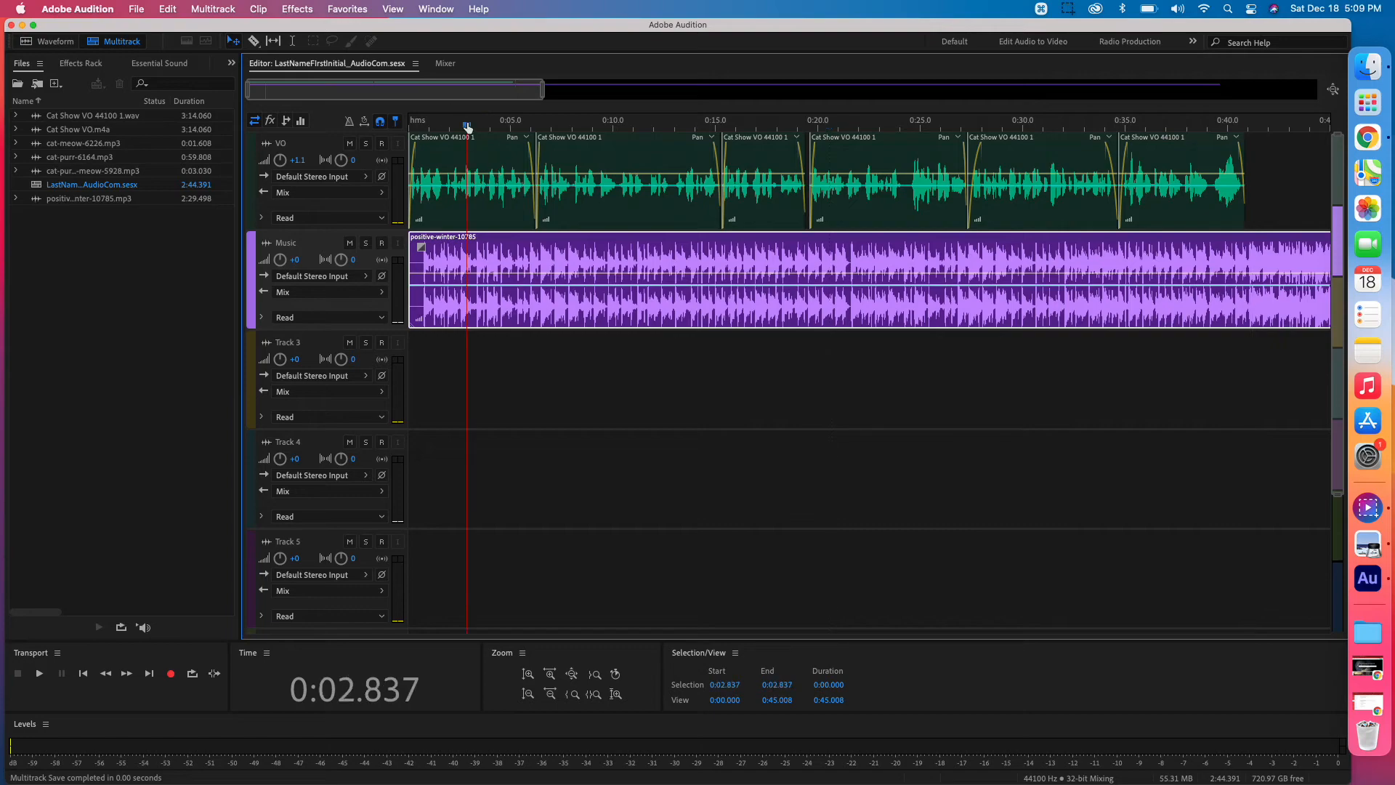
key("space")
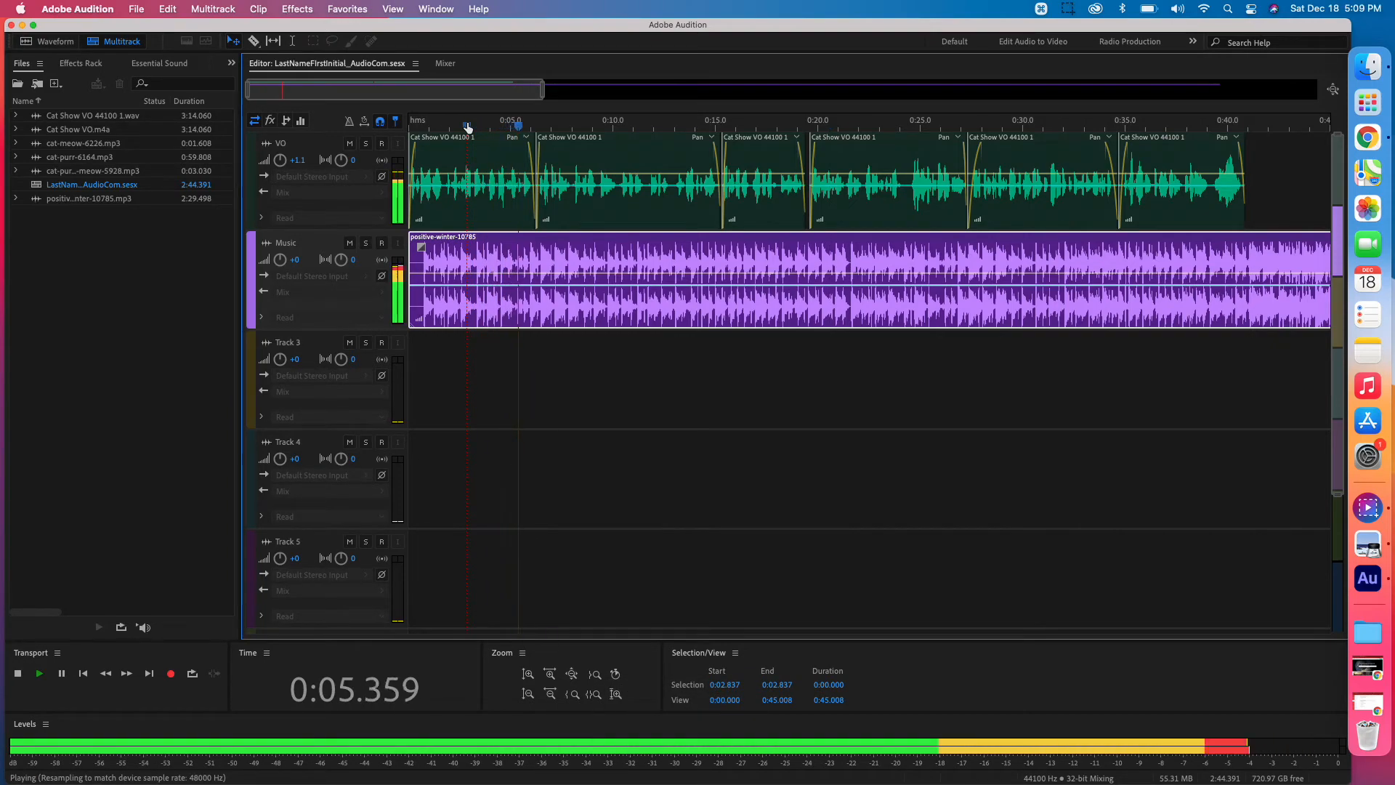
key("space")
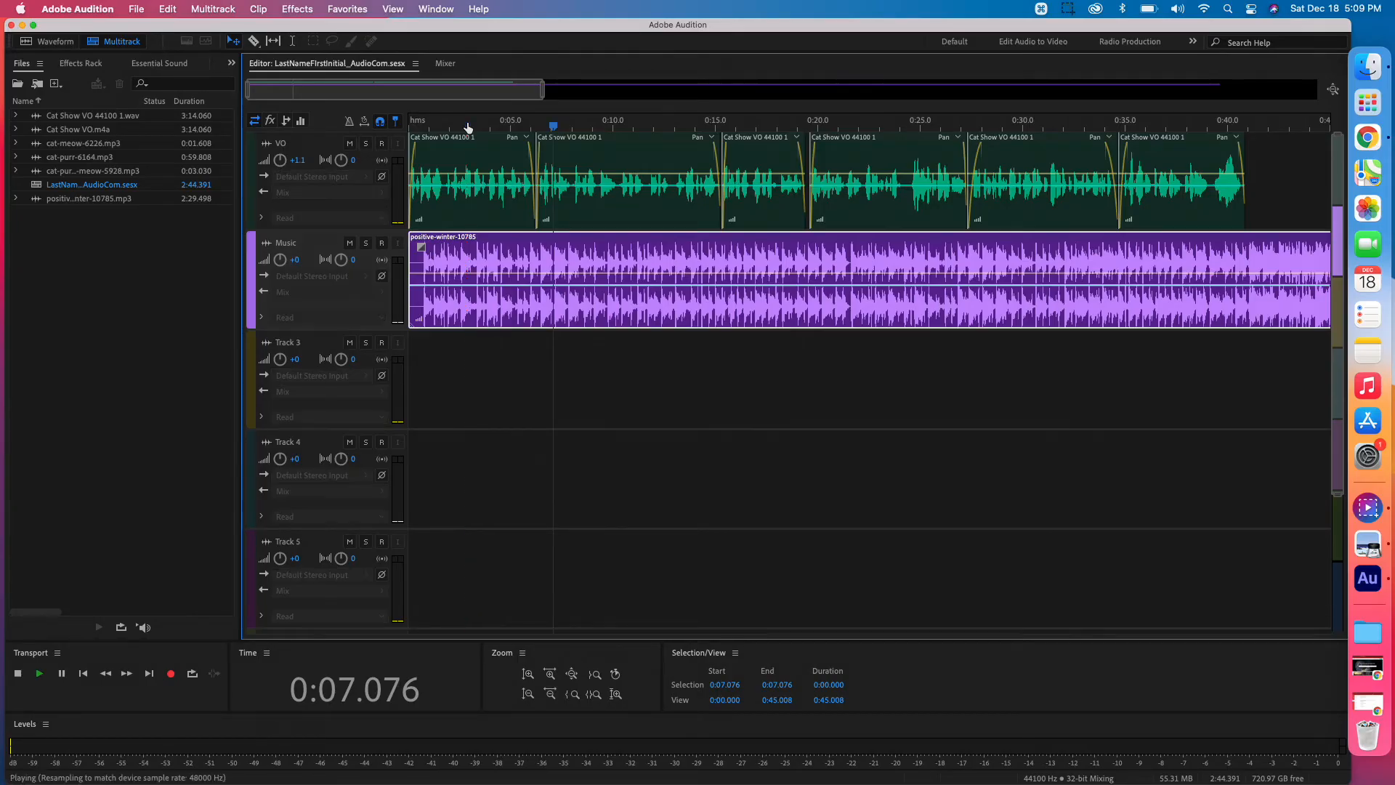
key("space")
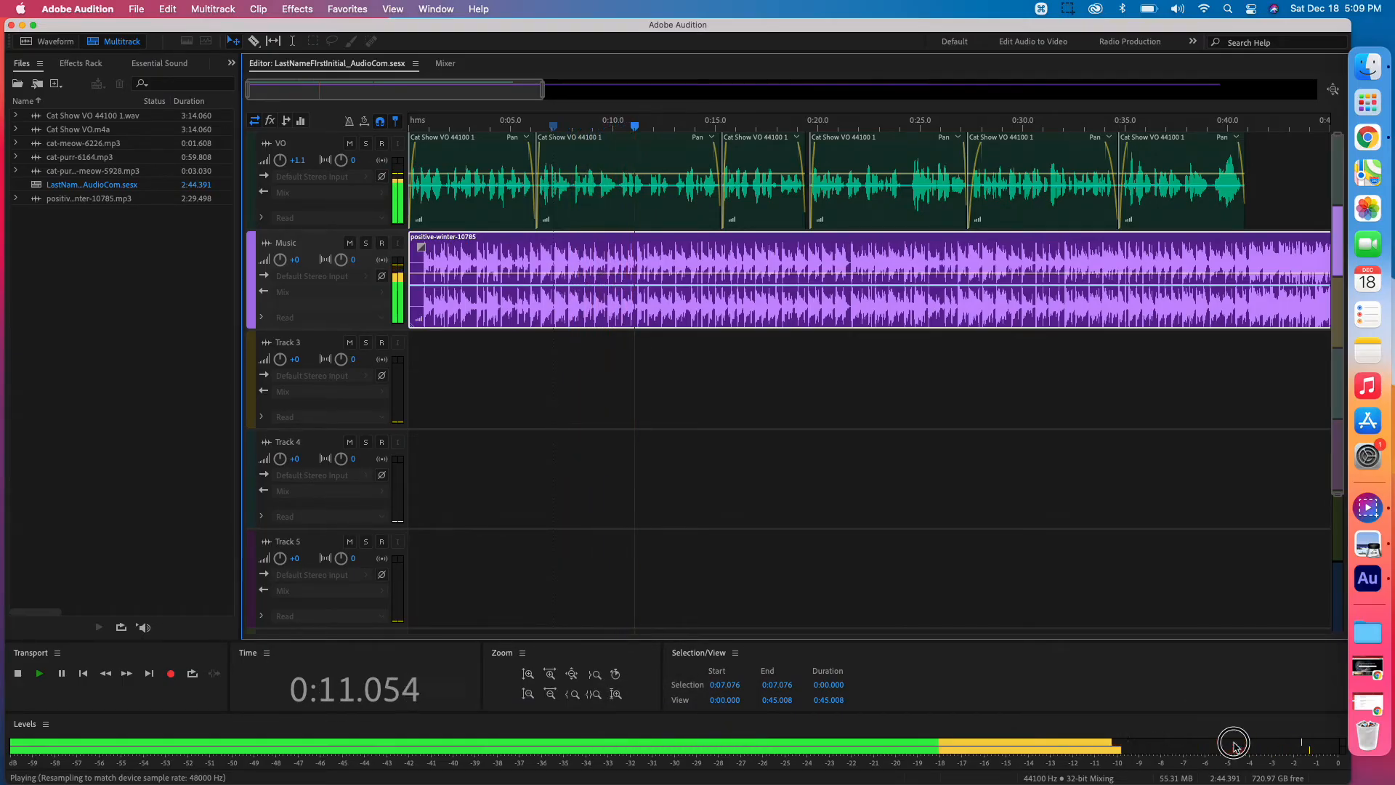
key("space")
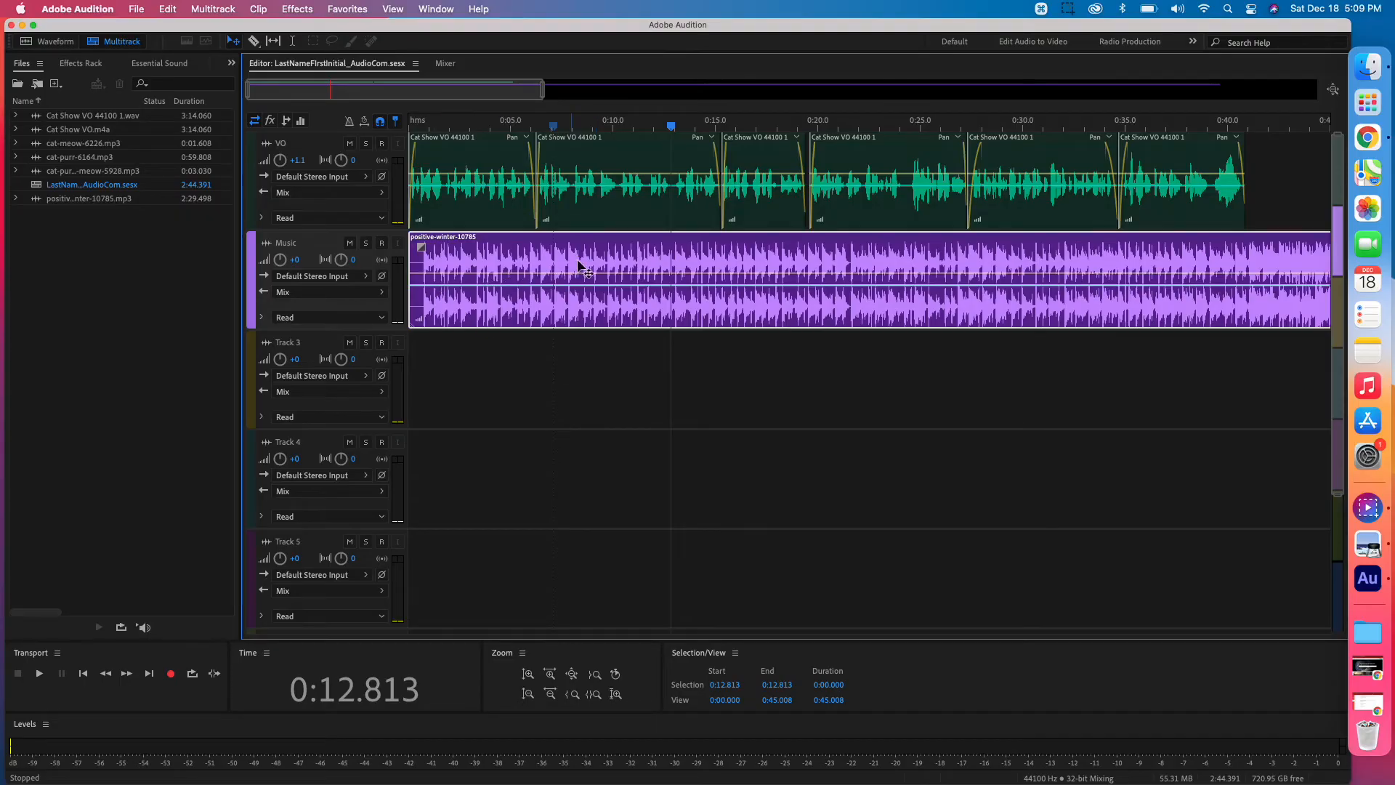
Step: Try lowering the music clip's volume envelope and play back the mix
left_click(421, 278)
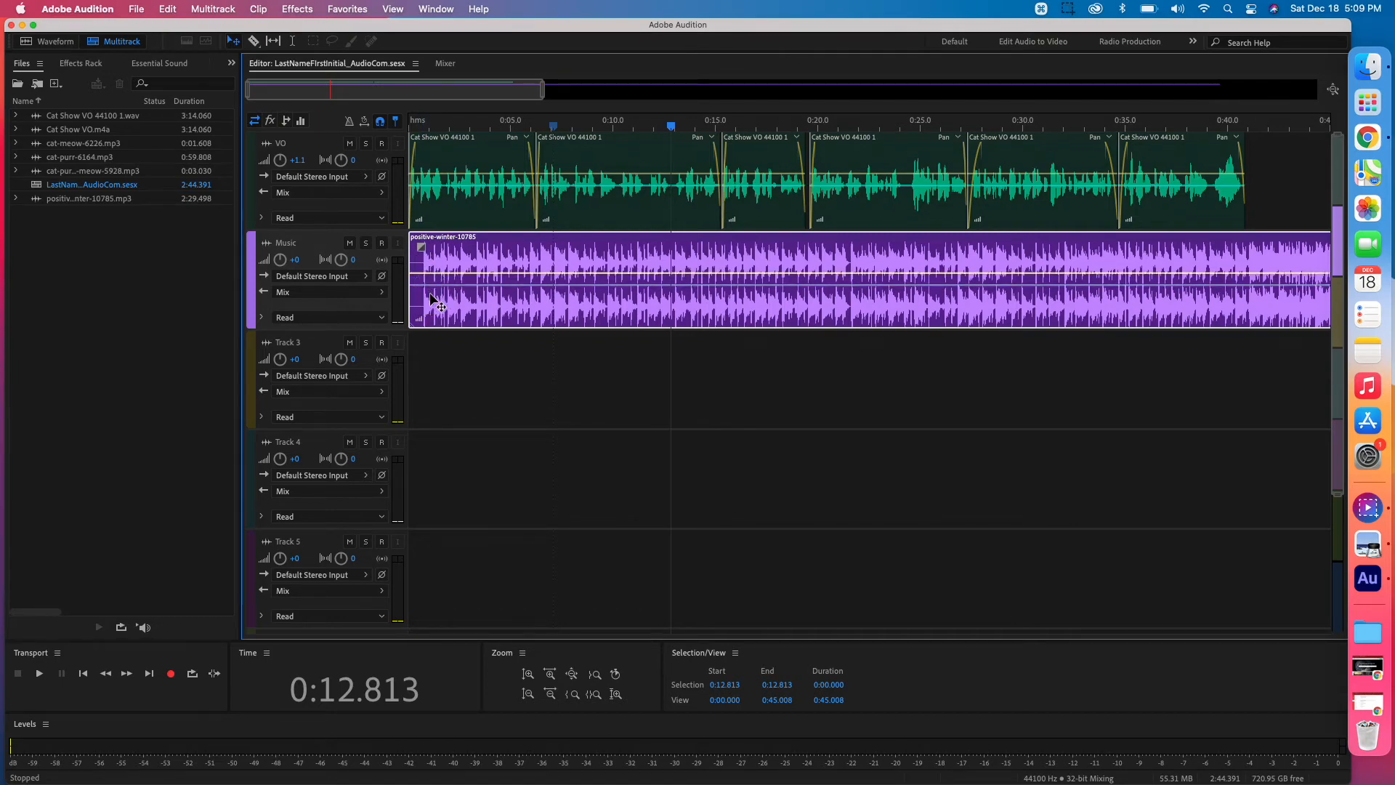
left_click(436, 278)
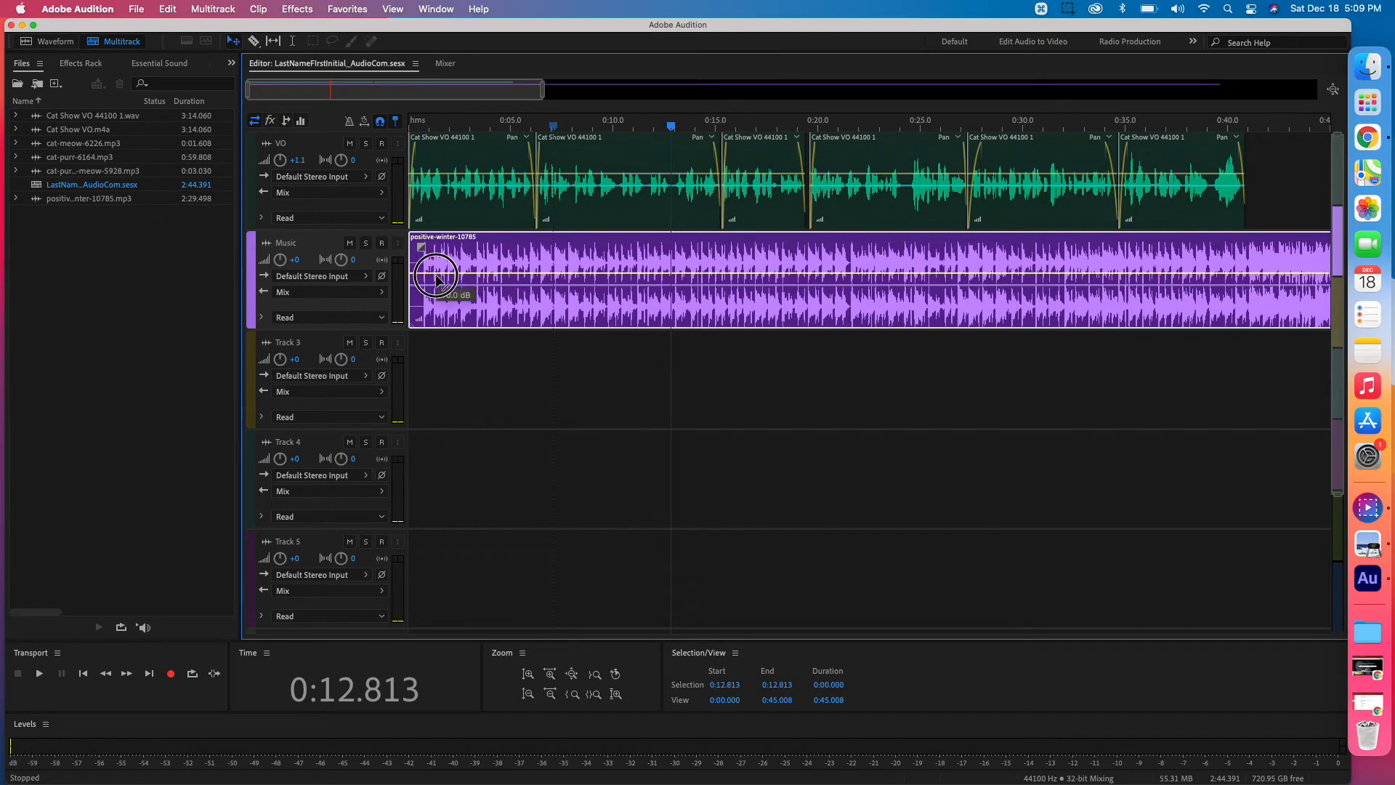
left_click_drag(437, 279, 438, 297)
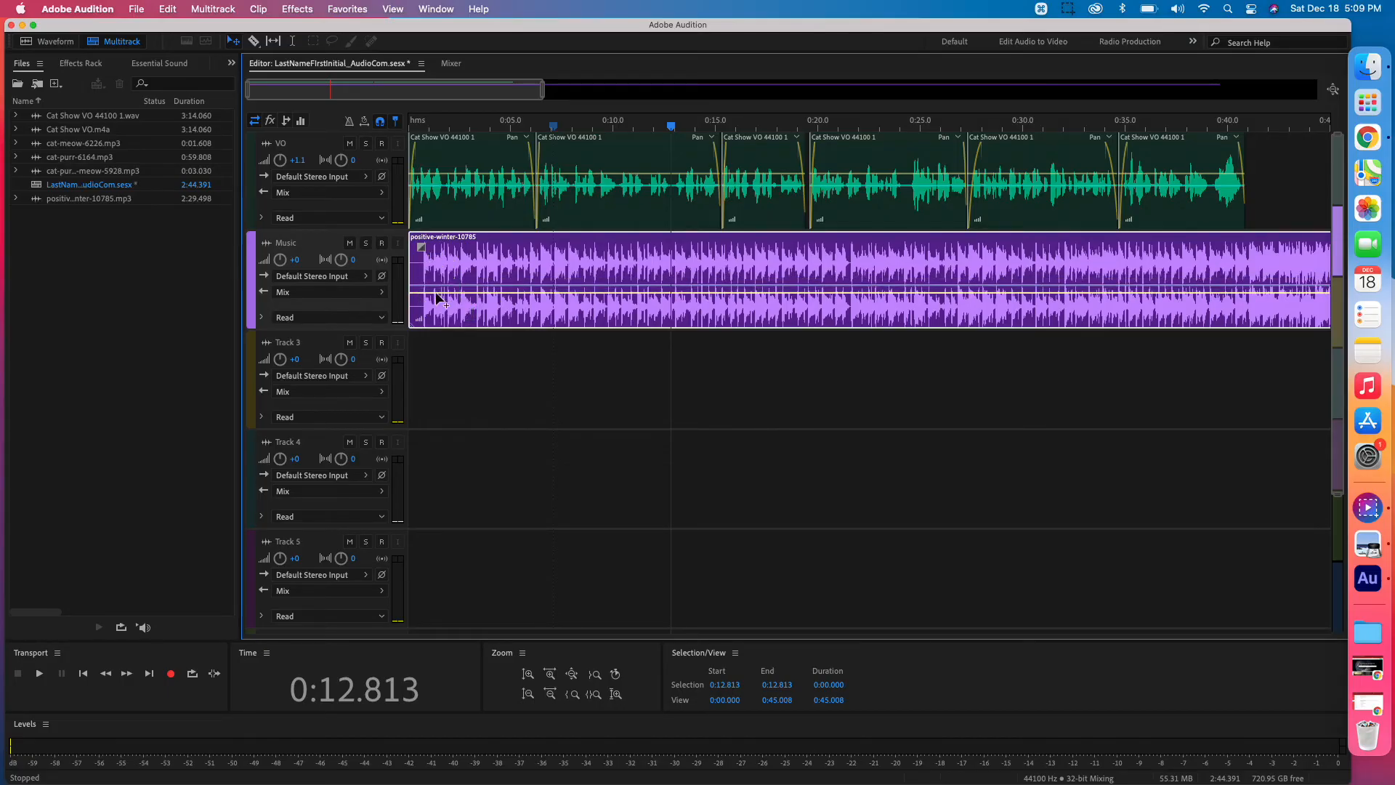
key("space")
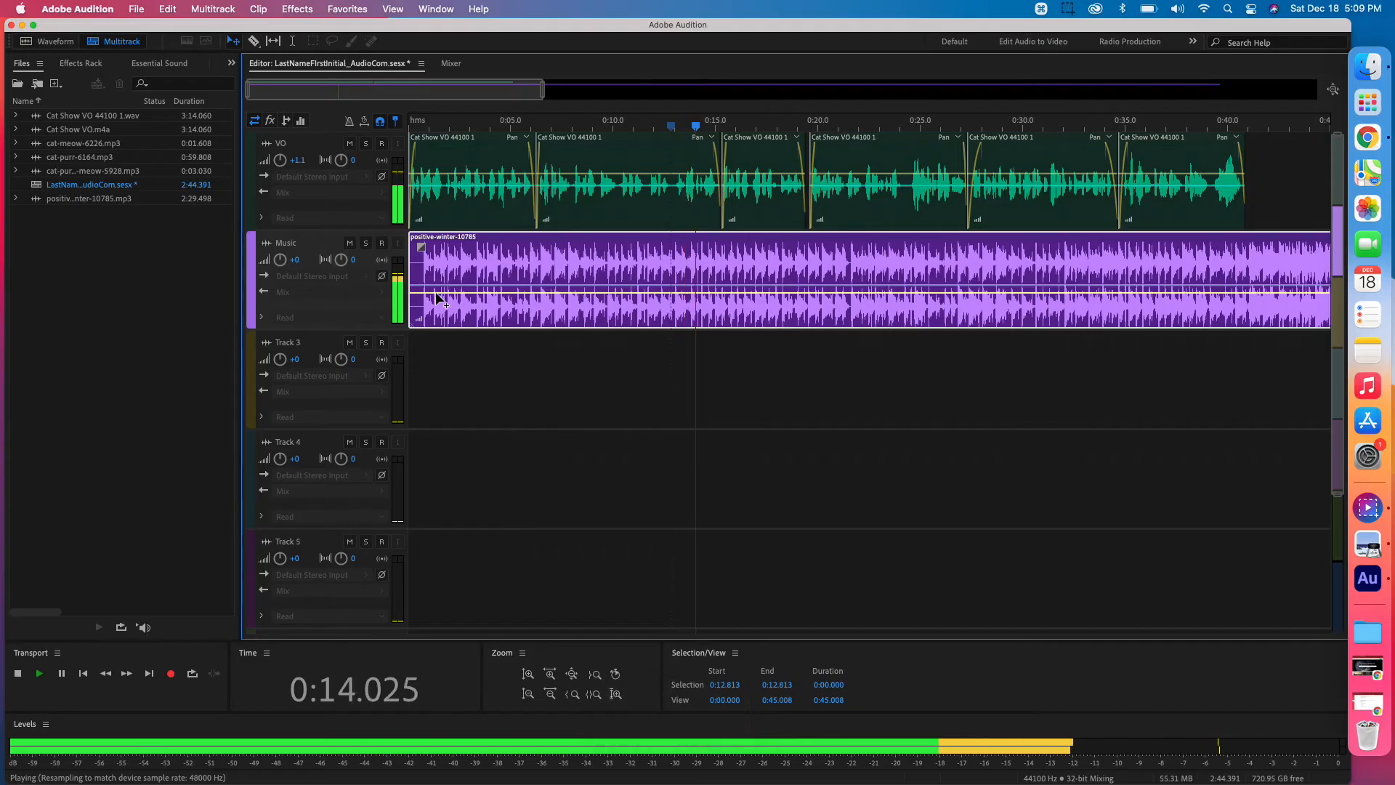
key("space")
Step: Lower the music clip's volume envelope further, play it back, and undo both envelope changes
left_click_drag(439, 299, 437, 300)
key("space")
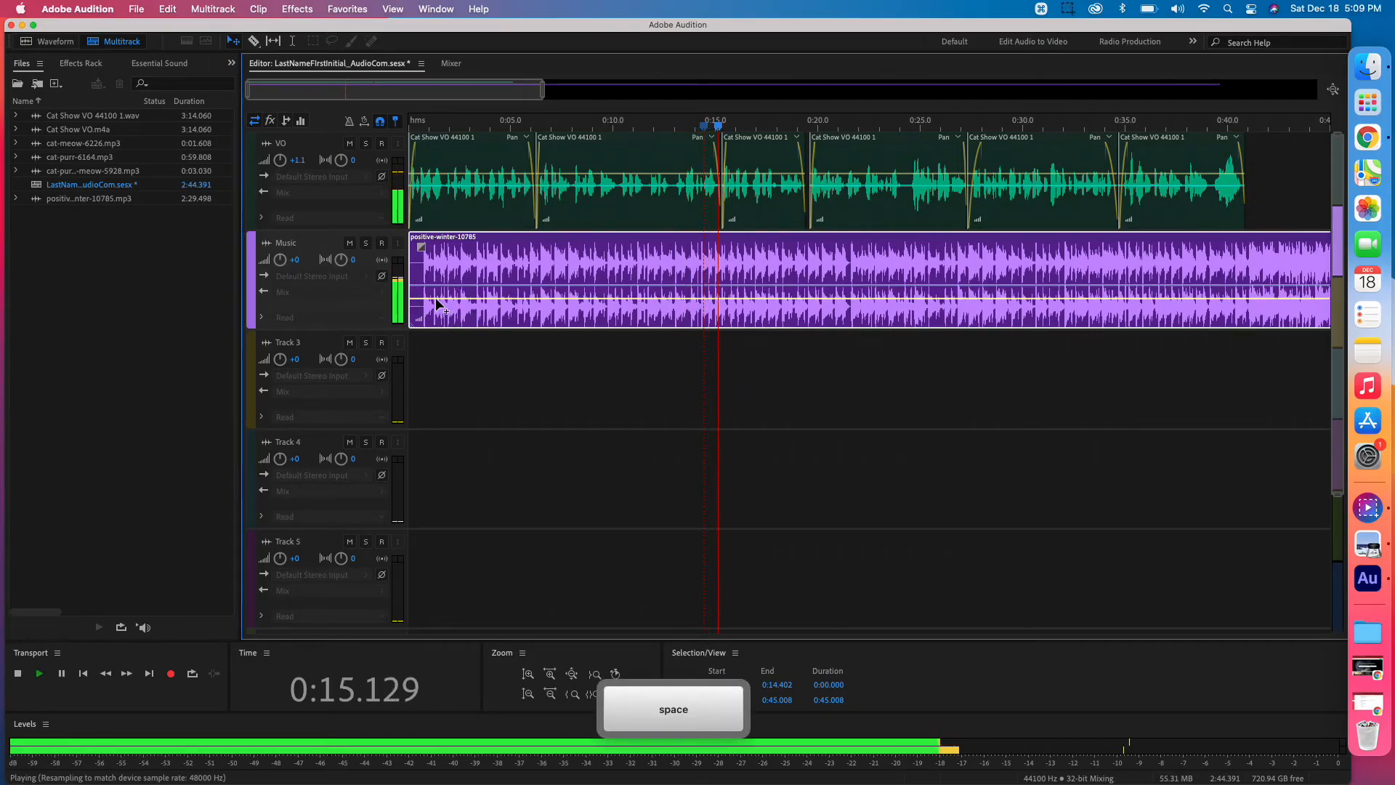
key("space")
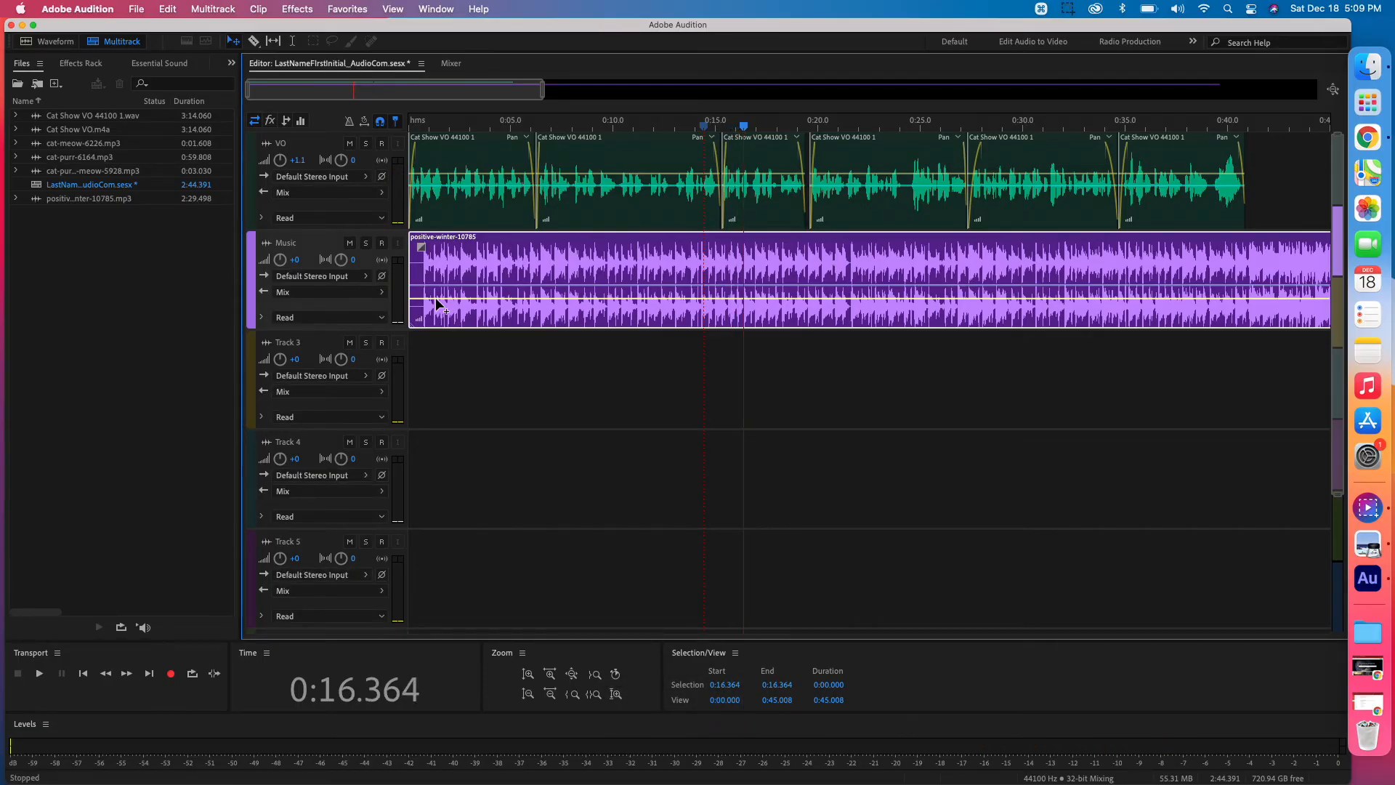
key("super+z")
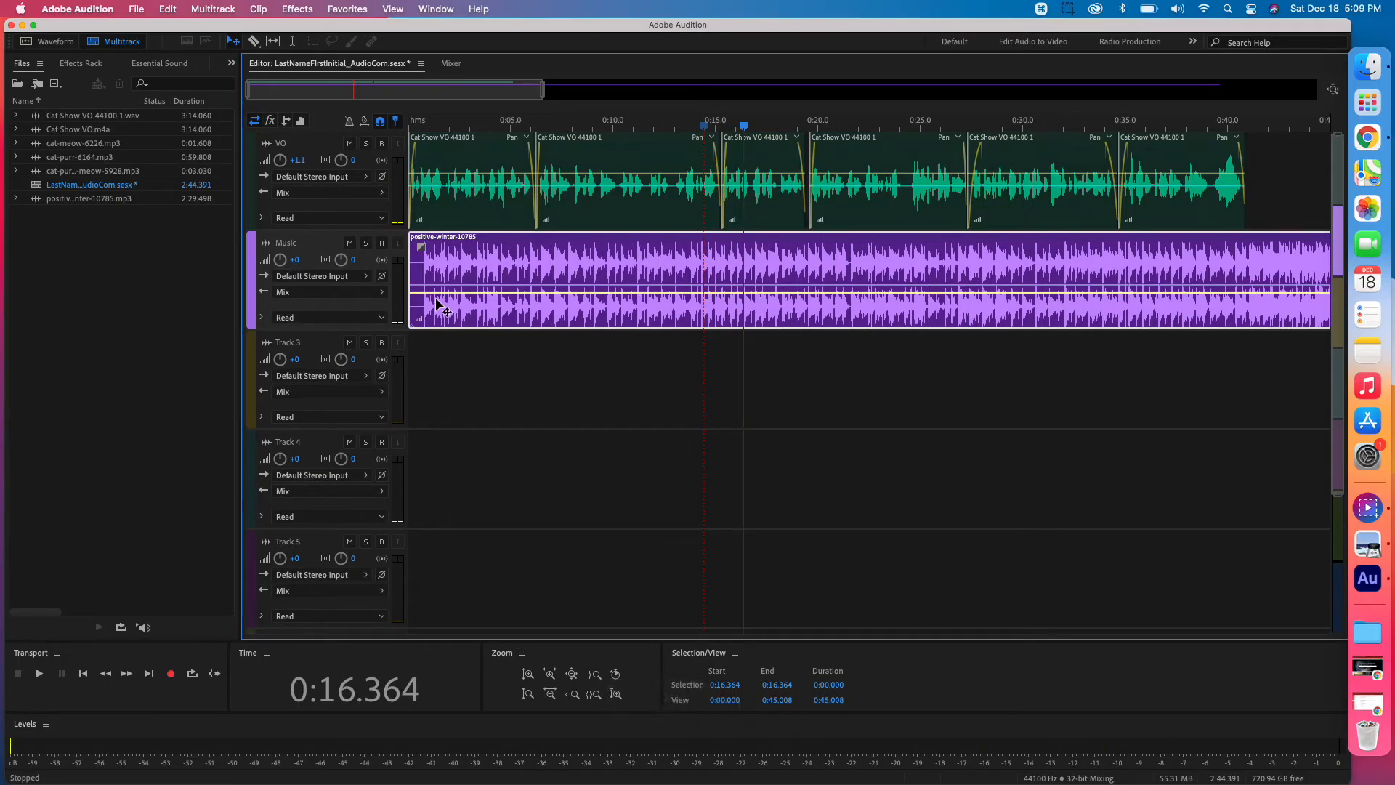
key("super+z")
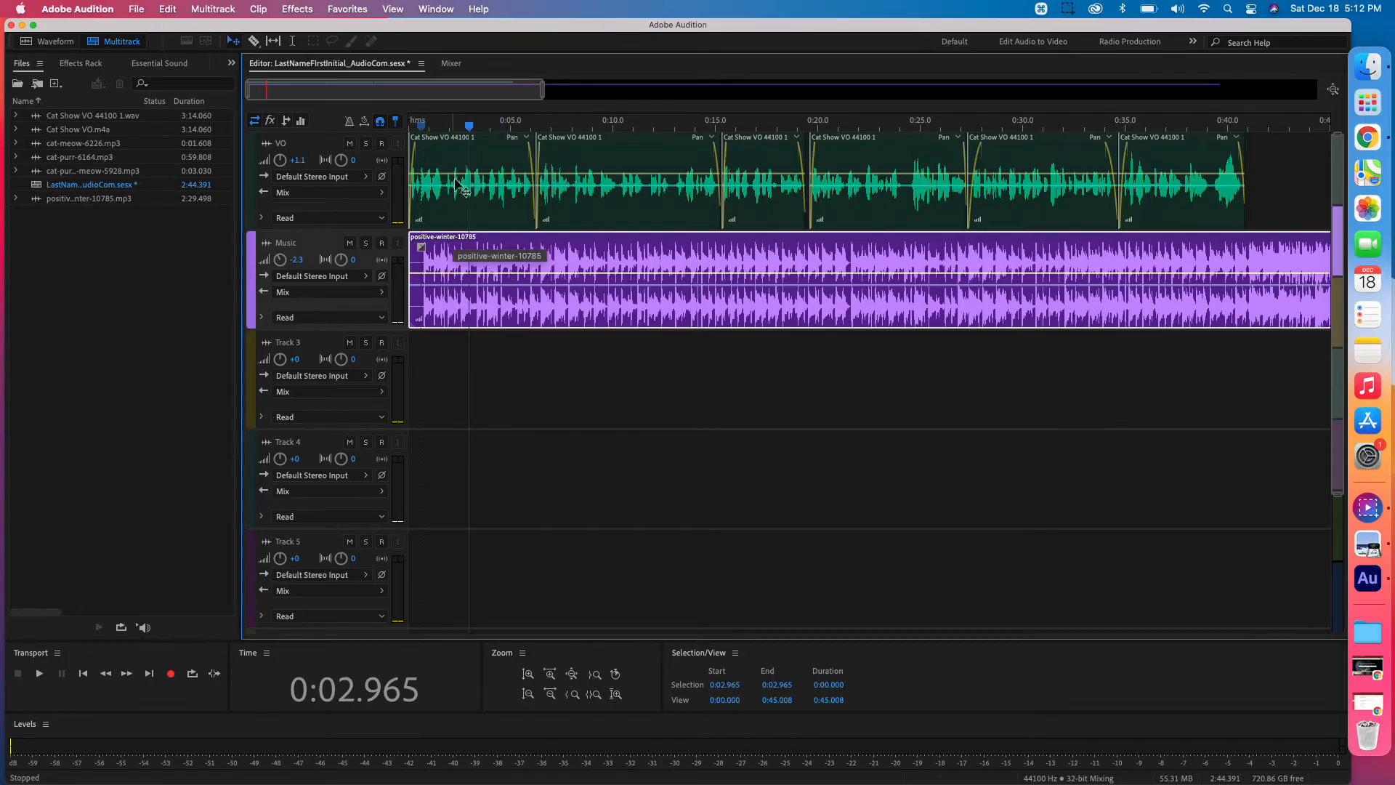
Step: In the Mixer, lower the Music fader to -29 dB during playback, then raise it to -1.1 dB
left_click(451, 64)
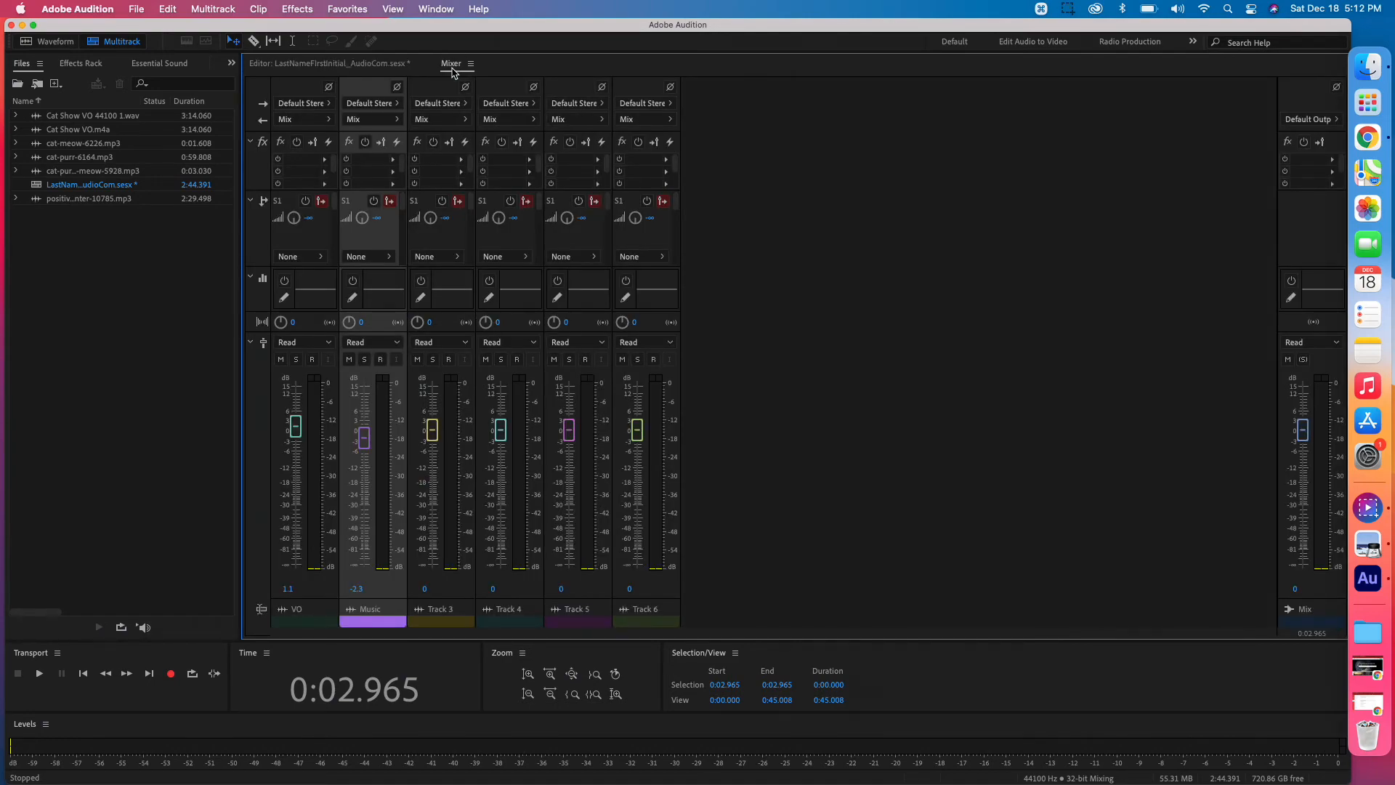
key("space")
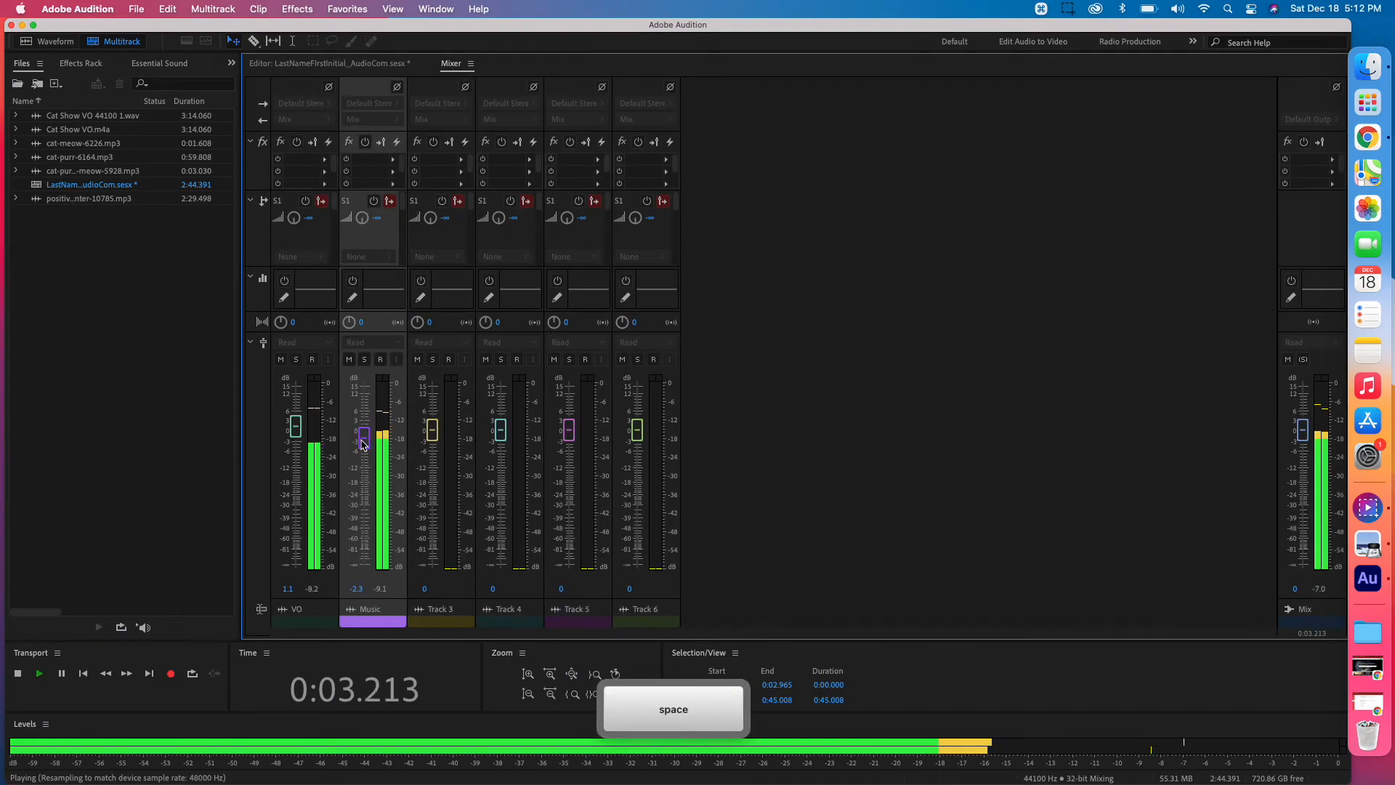
left_click_drag(364, 443, 367, 509)
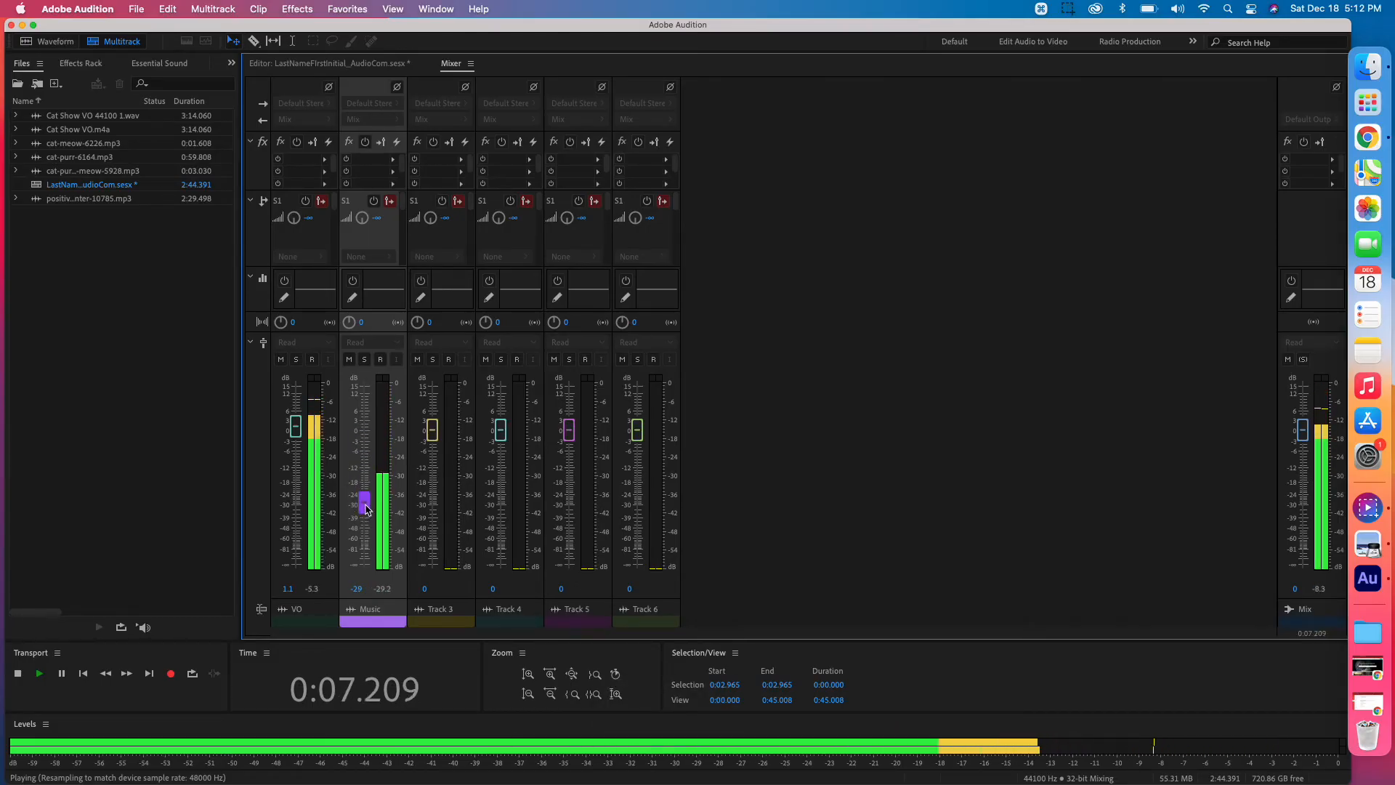
key("space")
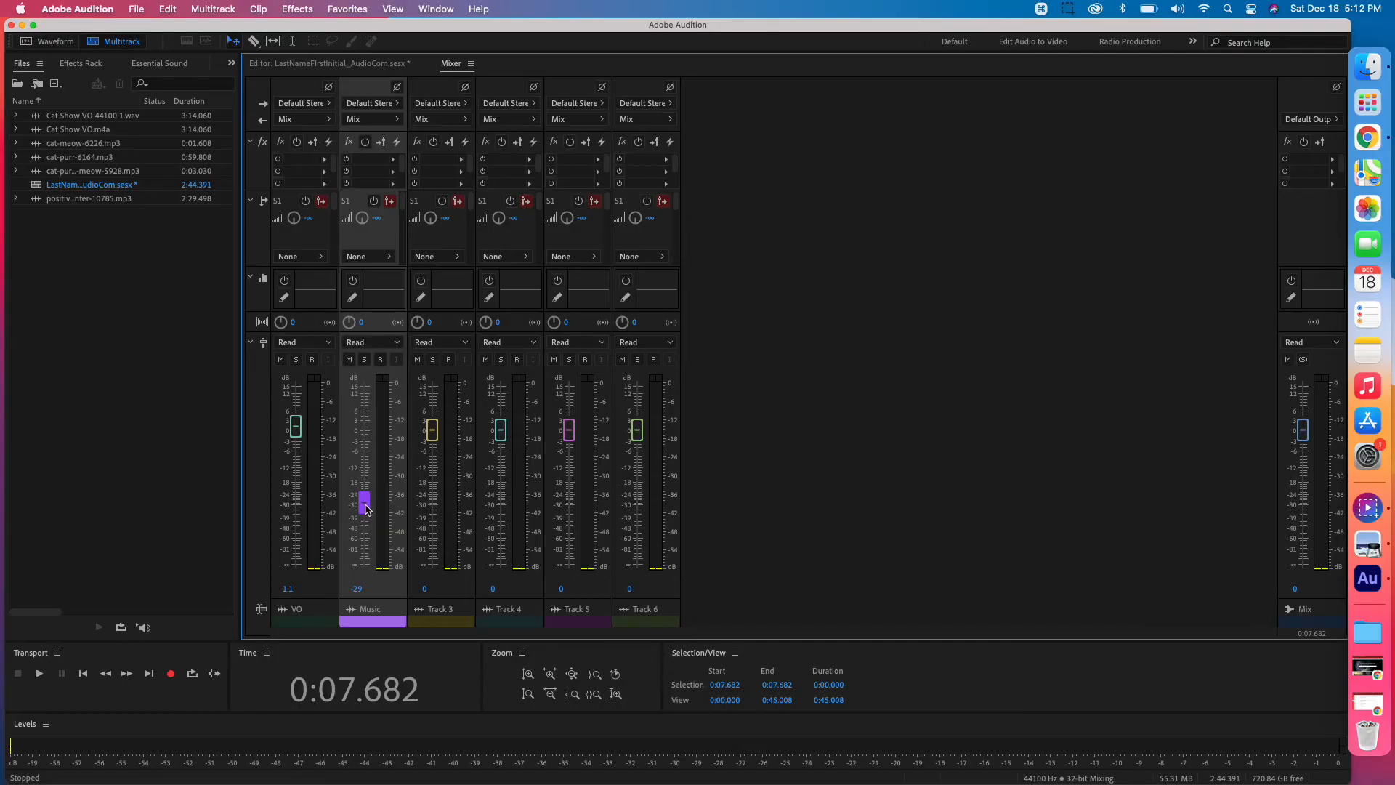
left_click(367, 509)
left_click_drag(367, 509, 373, 440)
Step: Return to the multitrack editor and solo the Music track
left_click(357, 65)
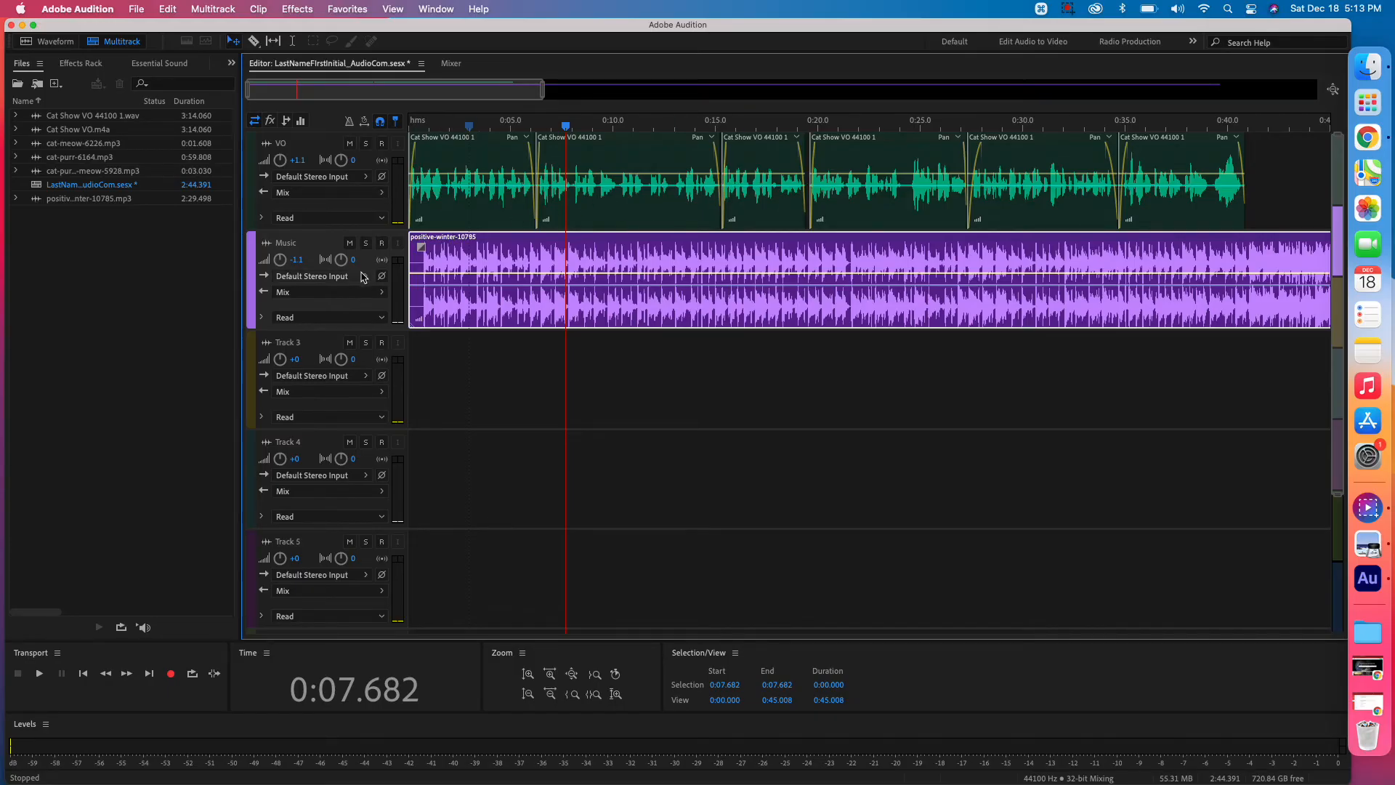
left_click(366, 243)
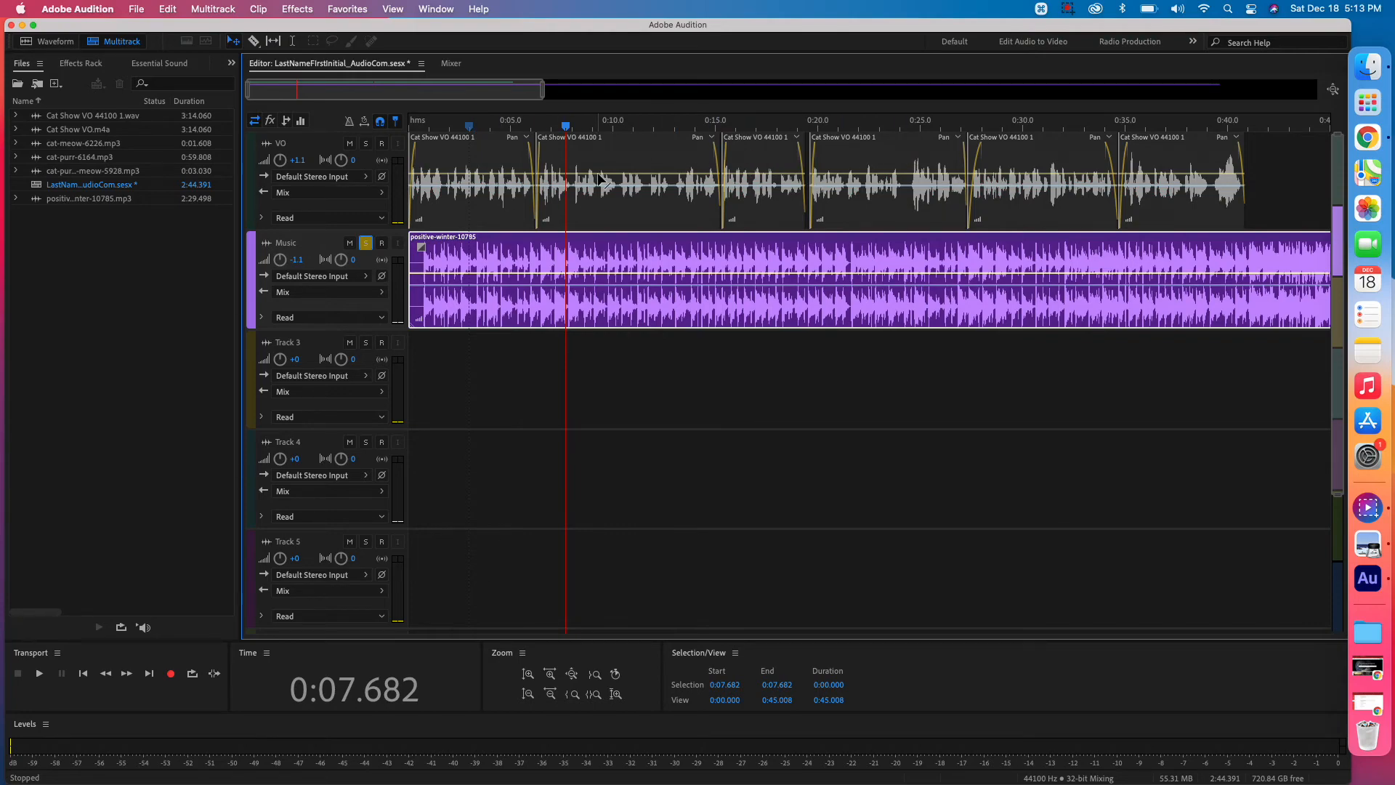
Step: Play the soloed music from the playhead, and again from the start of the timeline, to check its opening
key("space")
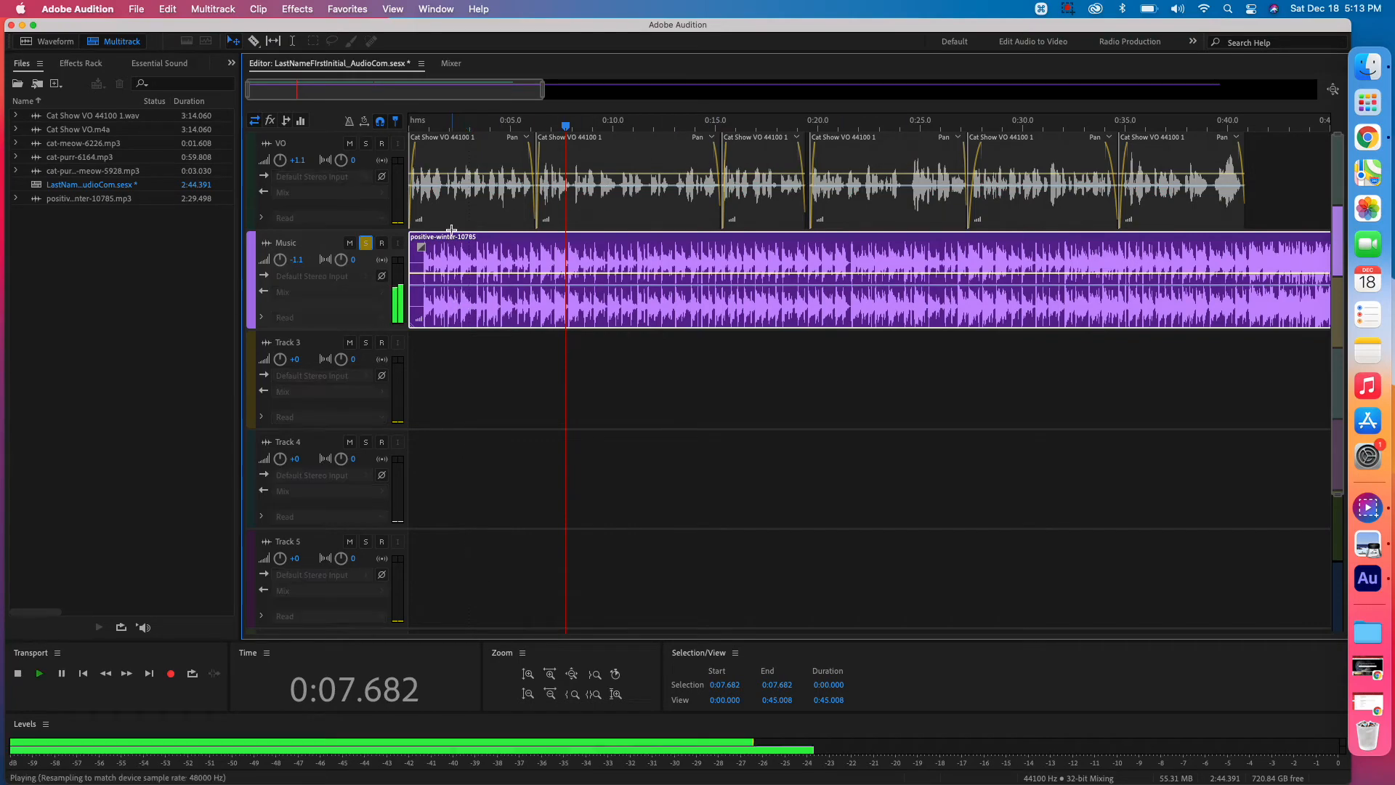
key("space")
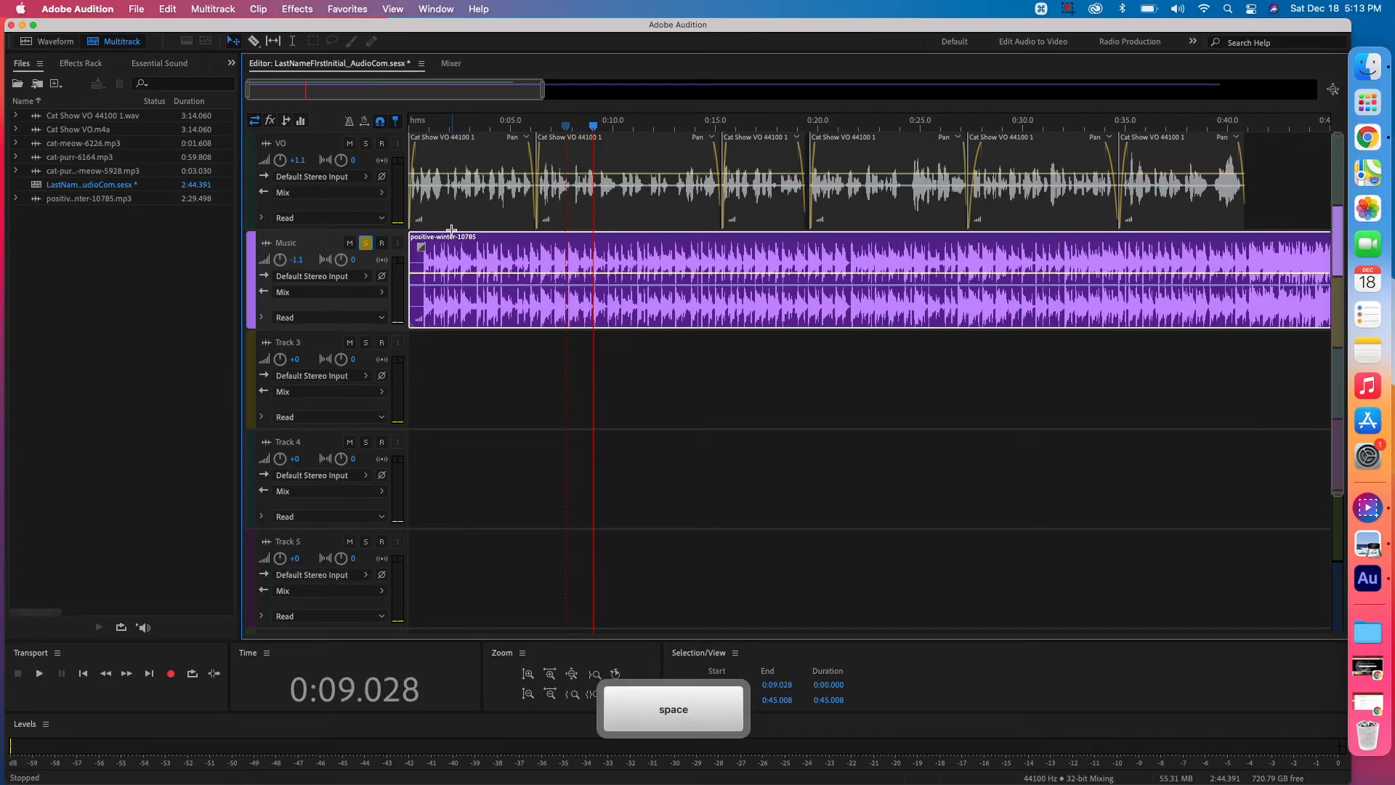
key("Home")
key("space")
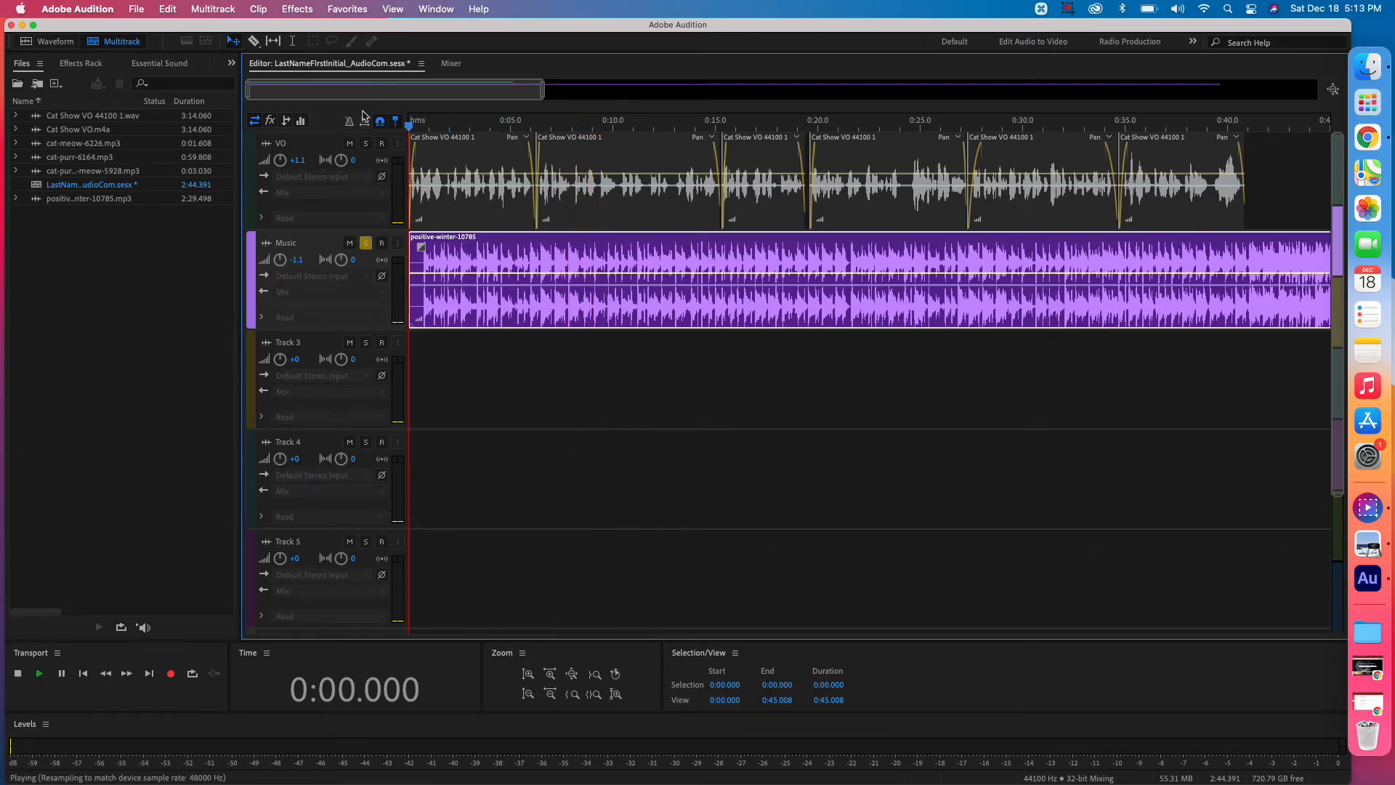
key("space")
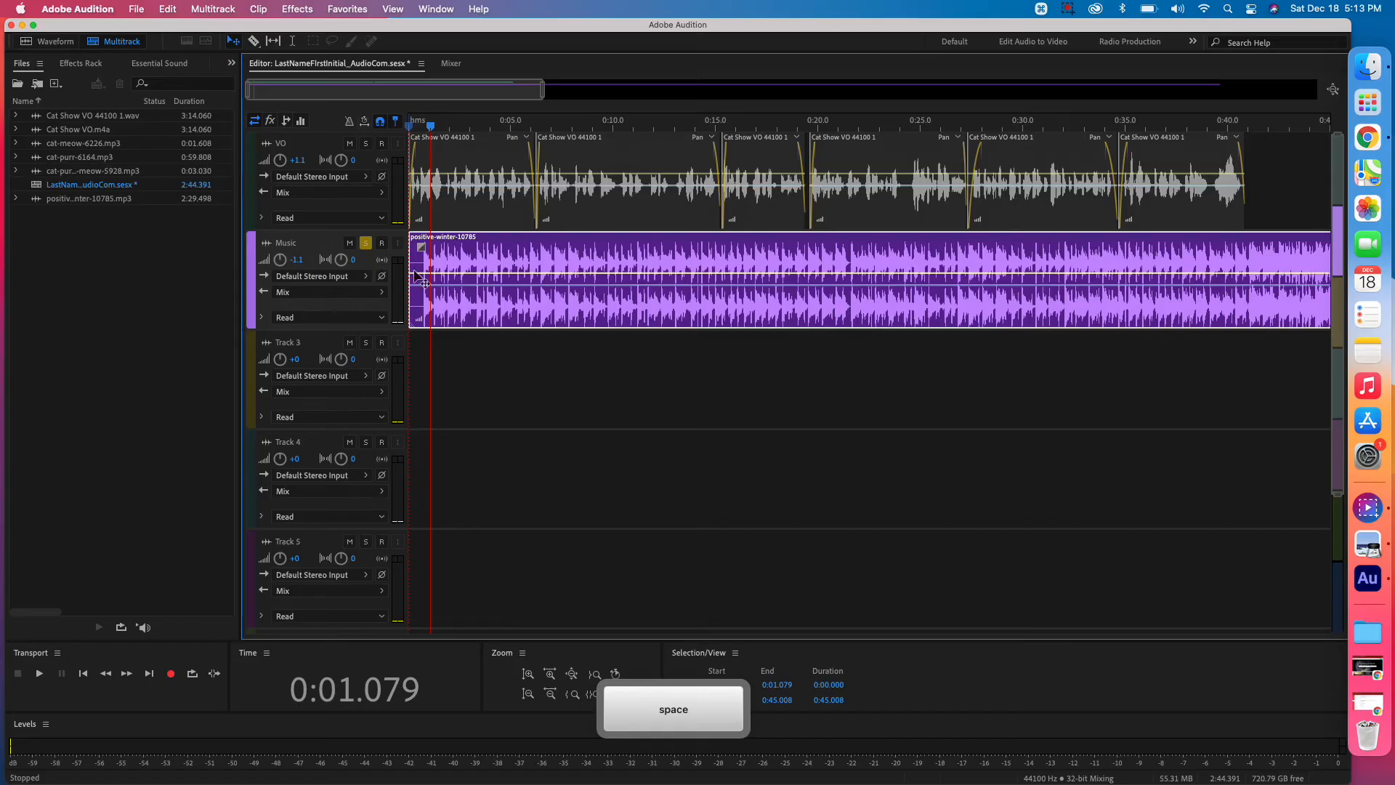
Step: Trim the silent beginning off the music clip so it starts just before the first beat
key("=")
key("=")
key("=")
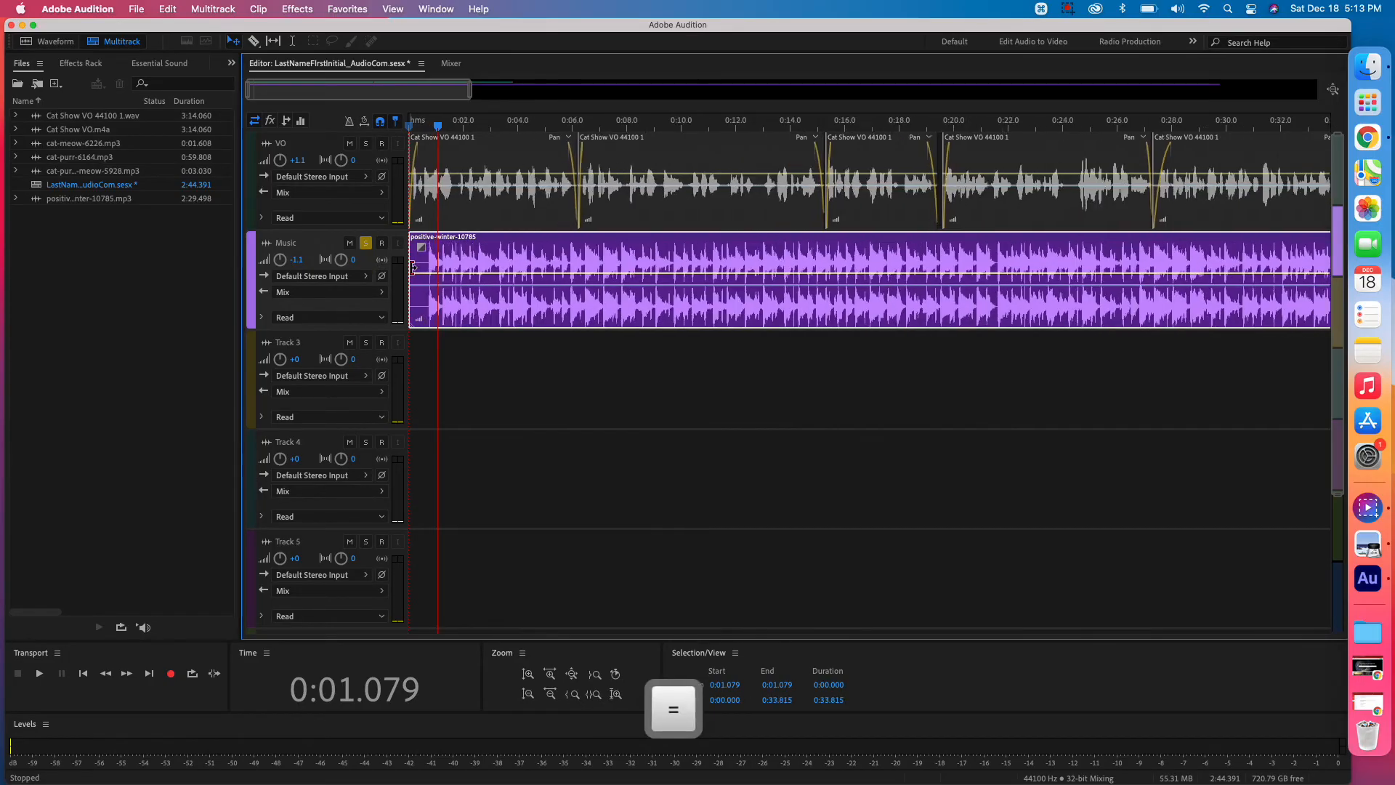
key("=")
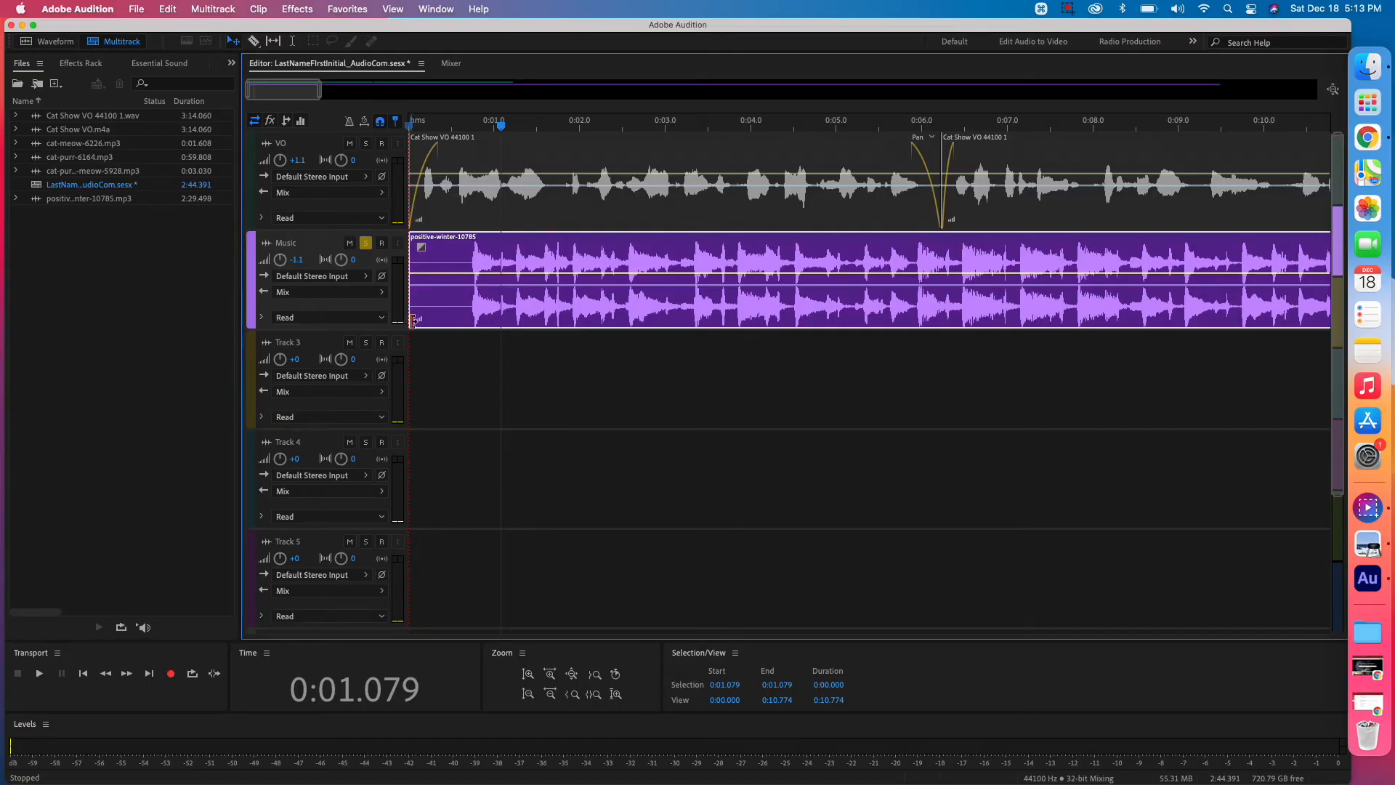
left_click_drag(413, 321, 470, 321)
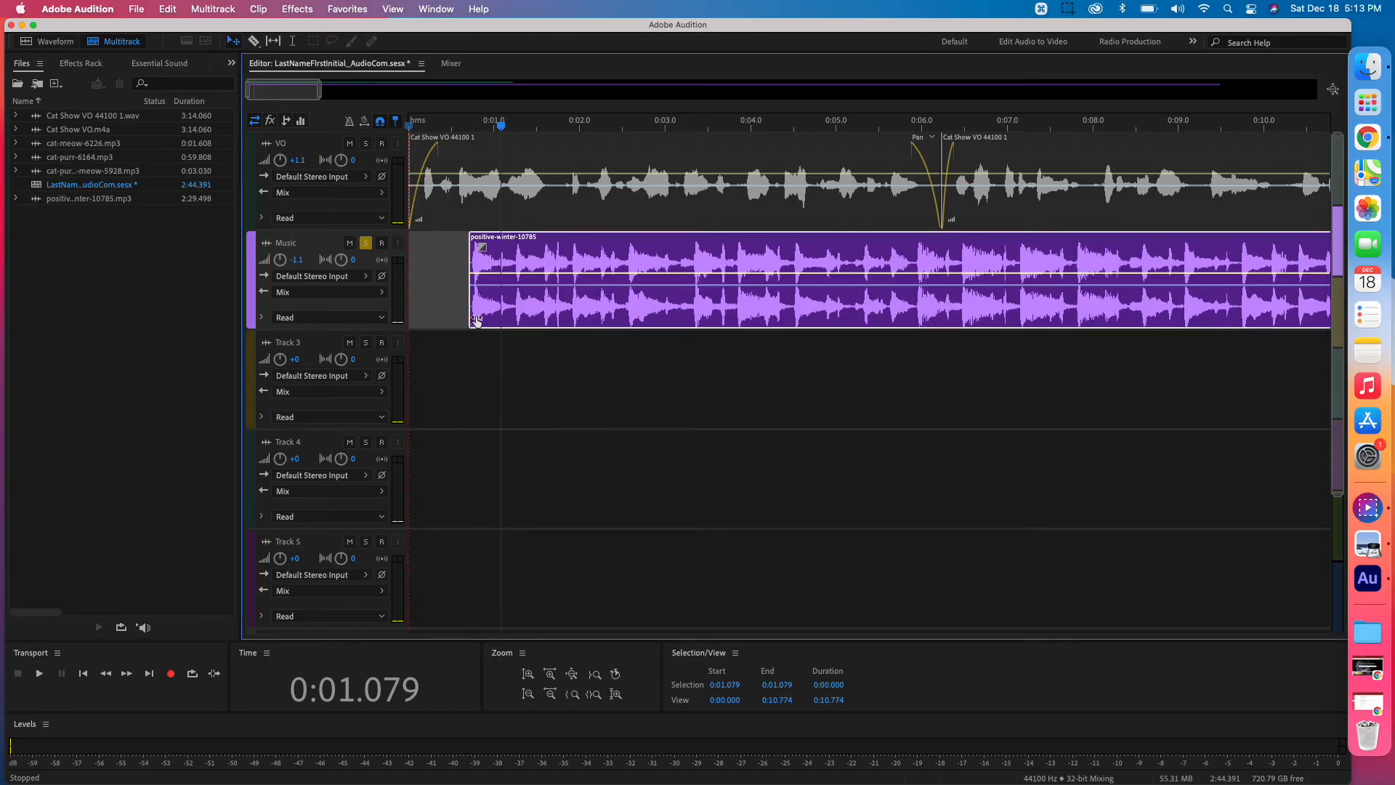
Step: Add a very short fade-in to the trimmed music clip and play back its beginning
left_click(483, 248)
left_click_drag(483, 248, 489, 247)
left_click(465, 122)
key("space")
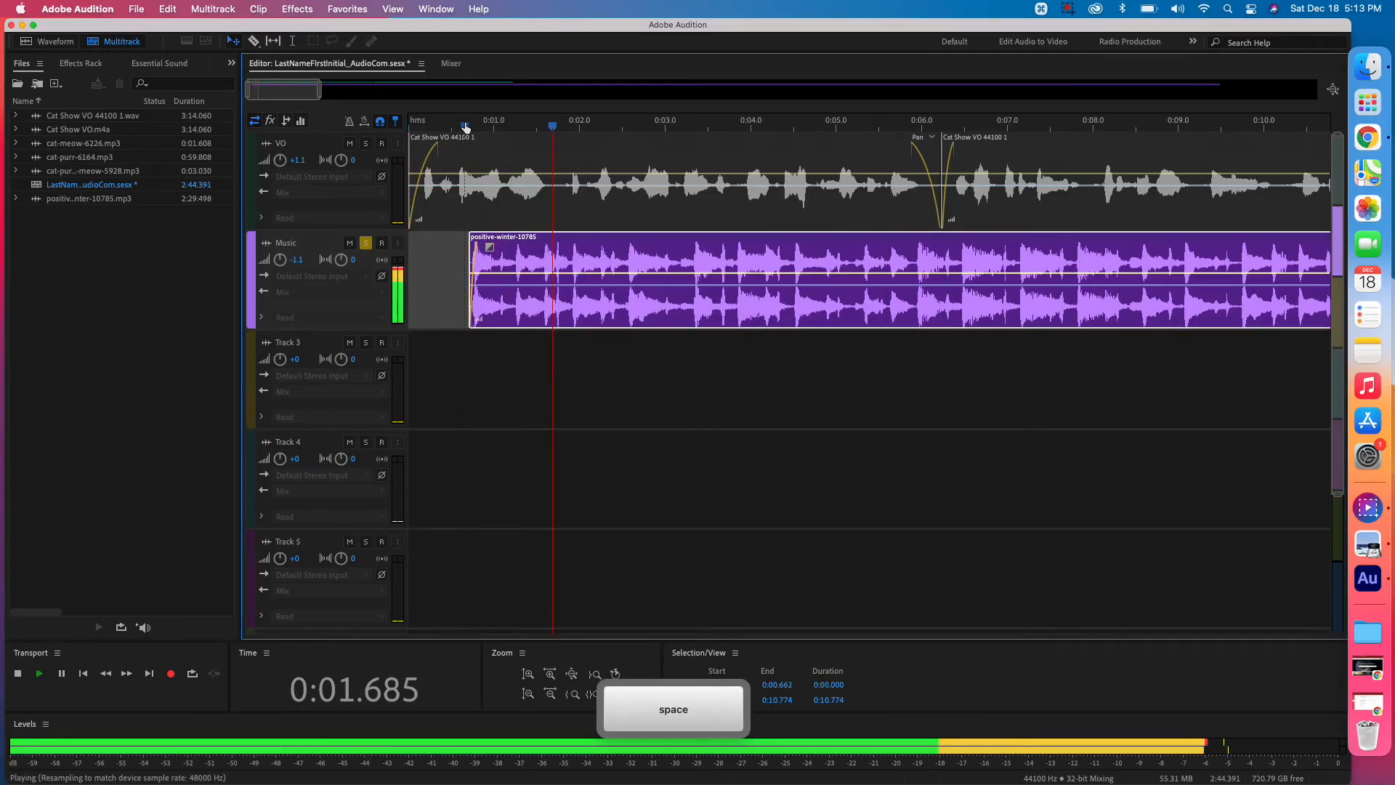
key("space")
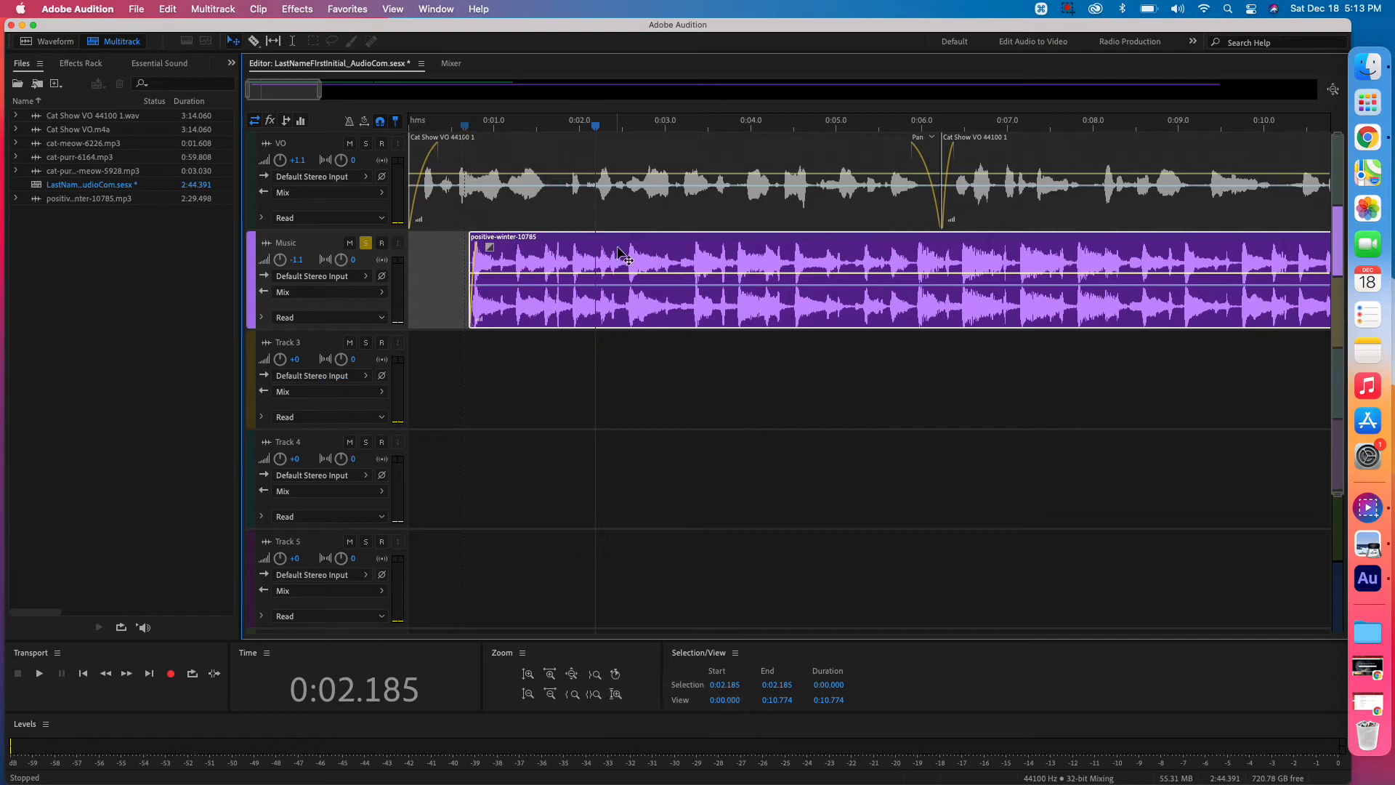
Step: Move the trimmed music clip to the start of the timeline and play it from 0:00.000
left_click_drag(618, 252, 558, 252)
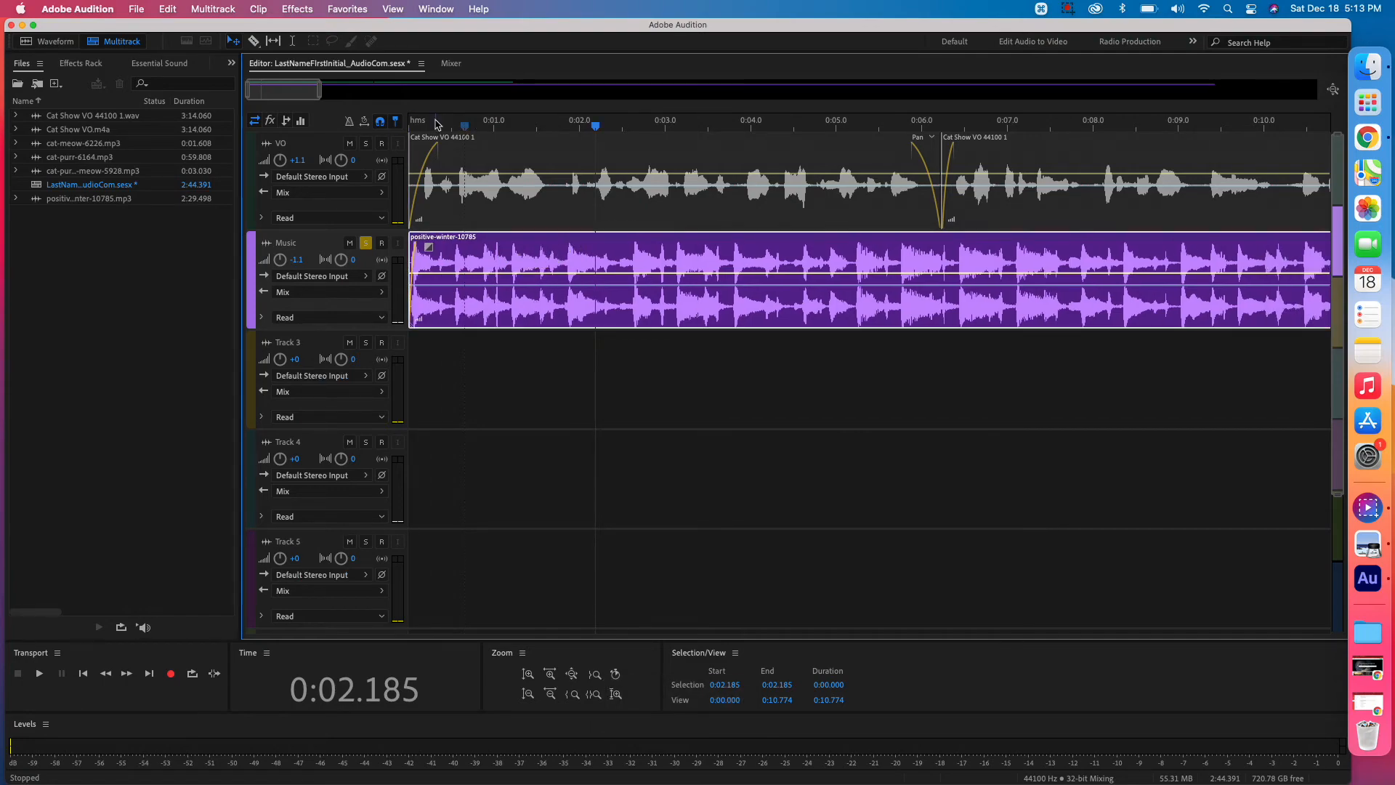
left_click(411, 122)
key("space")
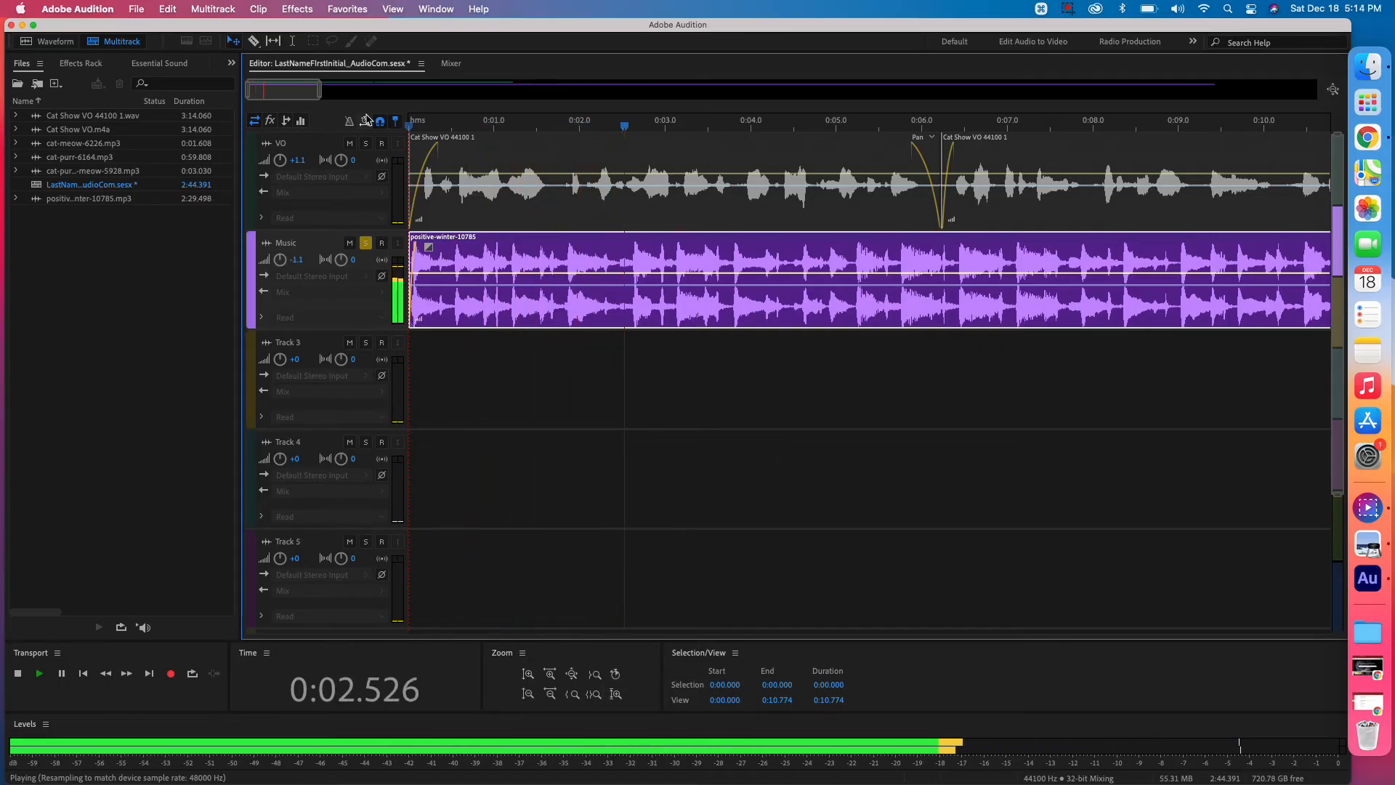
key("space")
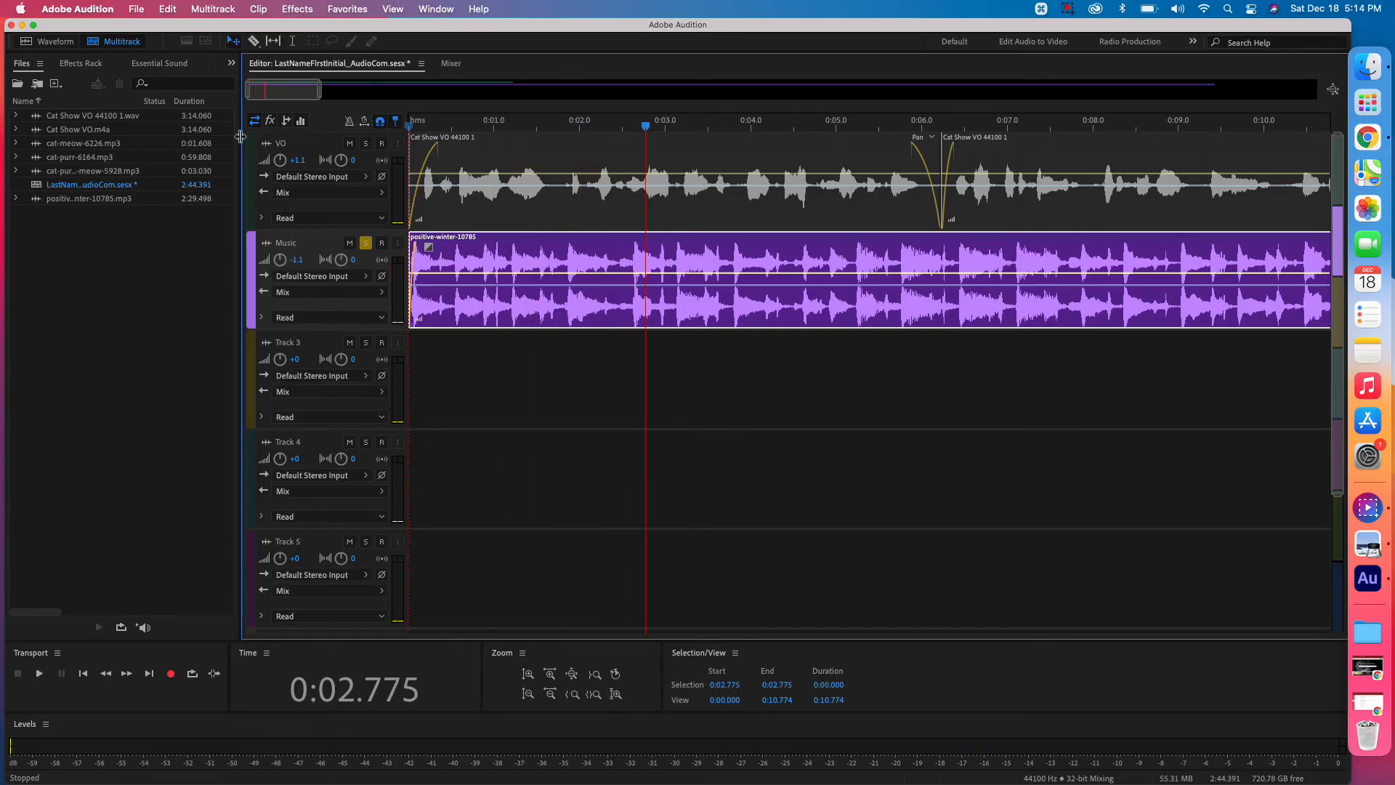
Step: Replay the music's opening to find the voice-over entry point, and place the playhead there at 0:01.188
left_click_drag(448, 131, 387, 125)
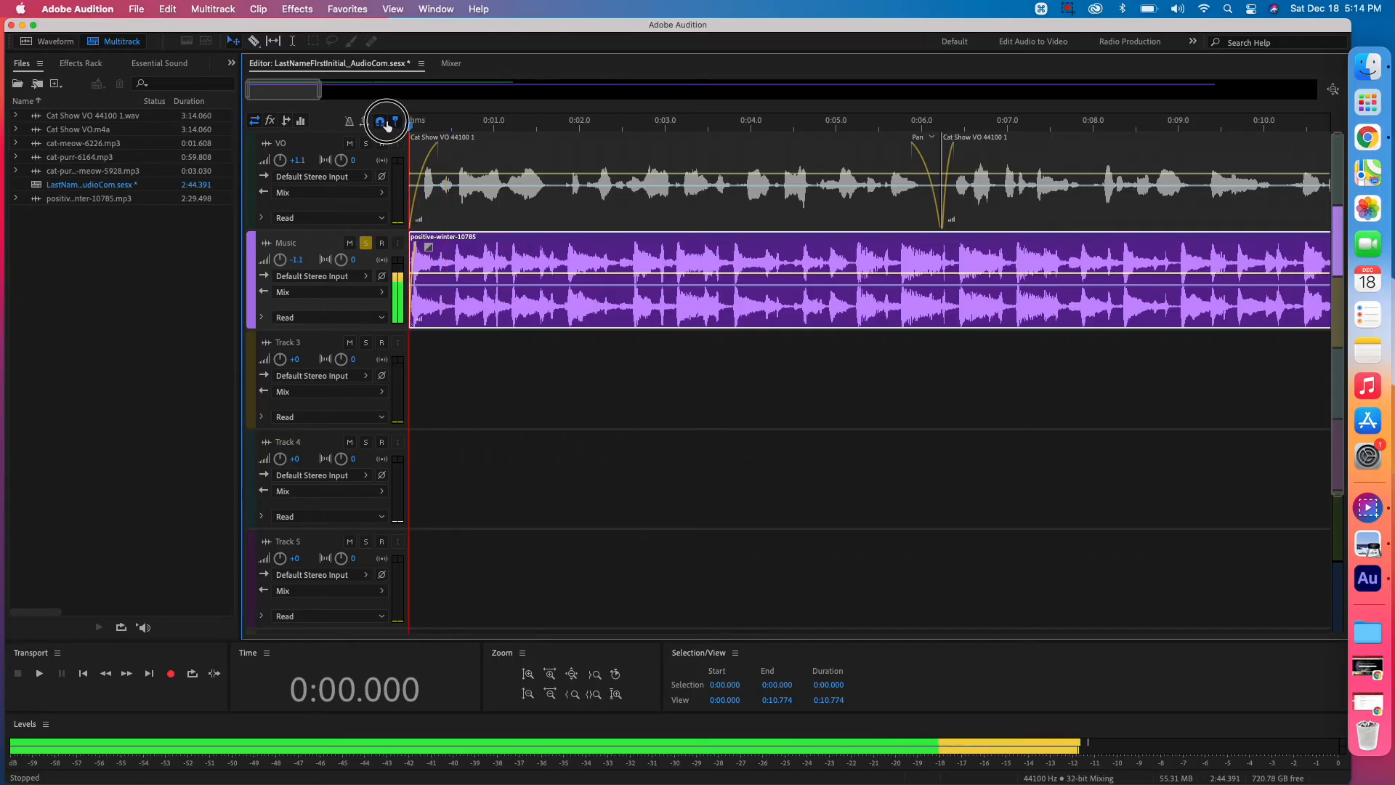
key("space")
key("space")
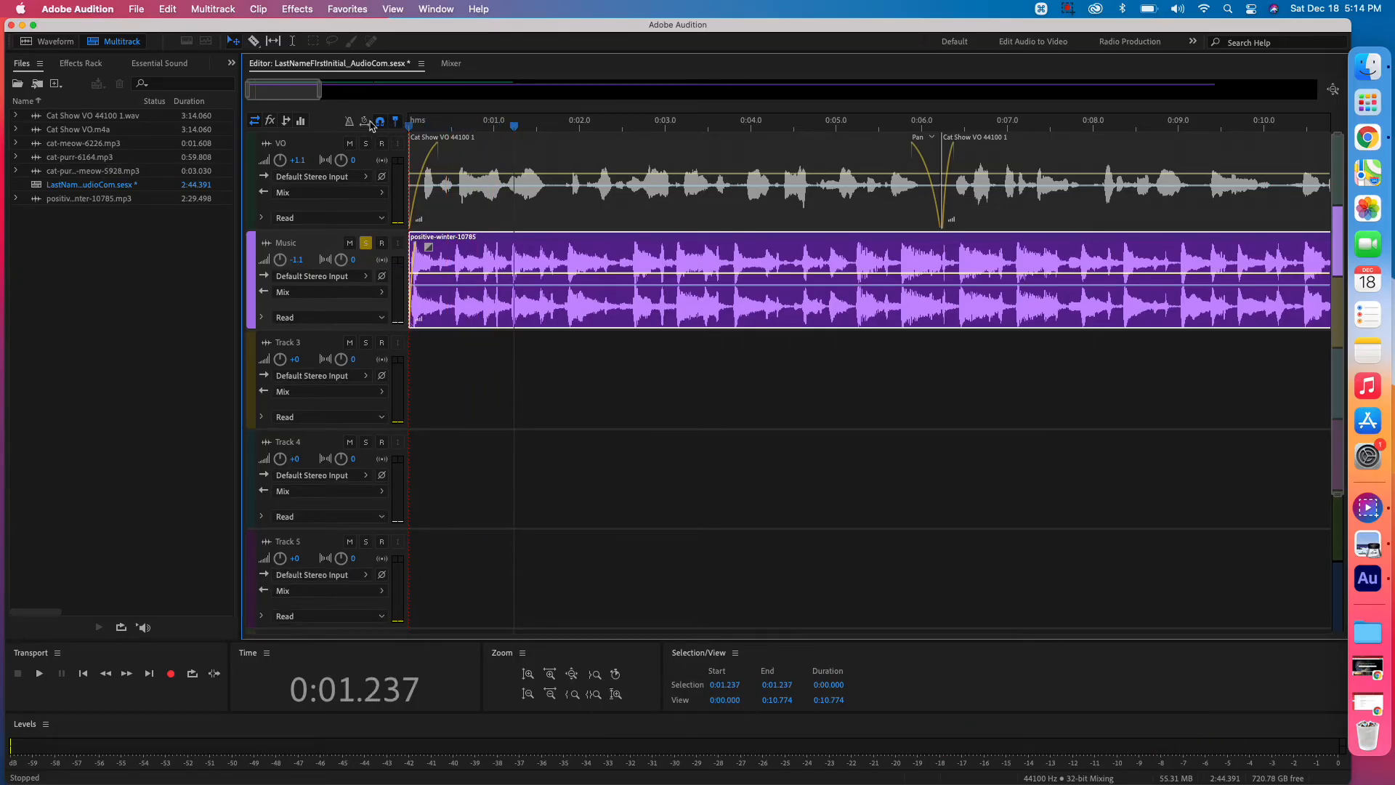
left_click_drag(438, 124, 350, 128)
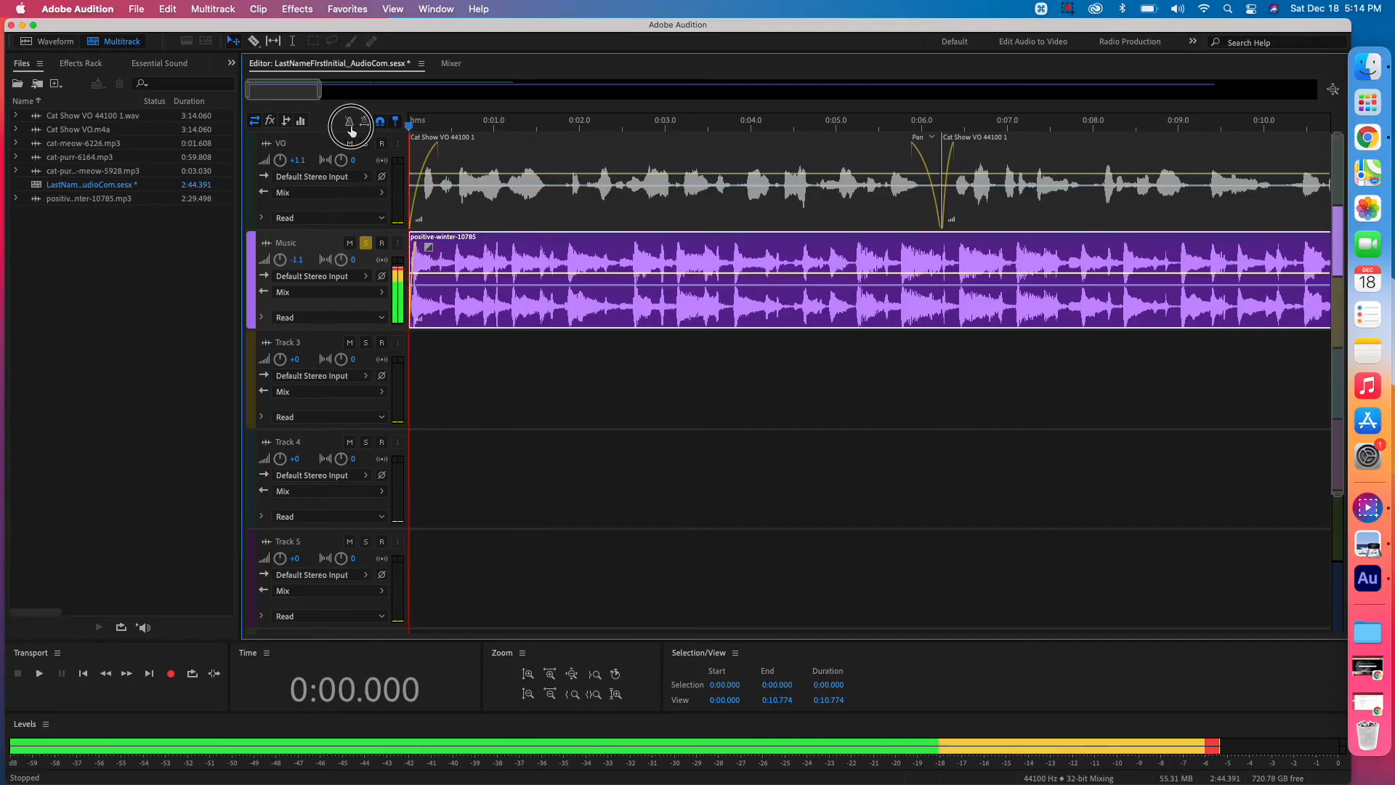
key("space")
key("space")
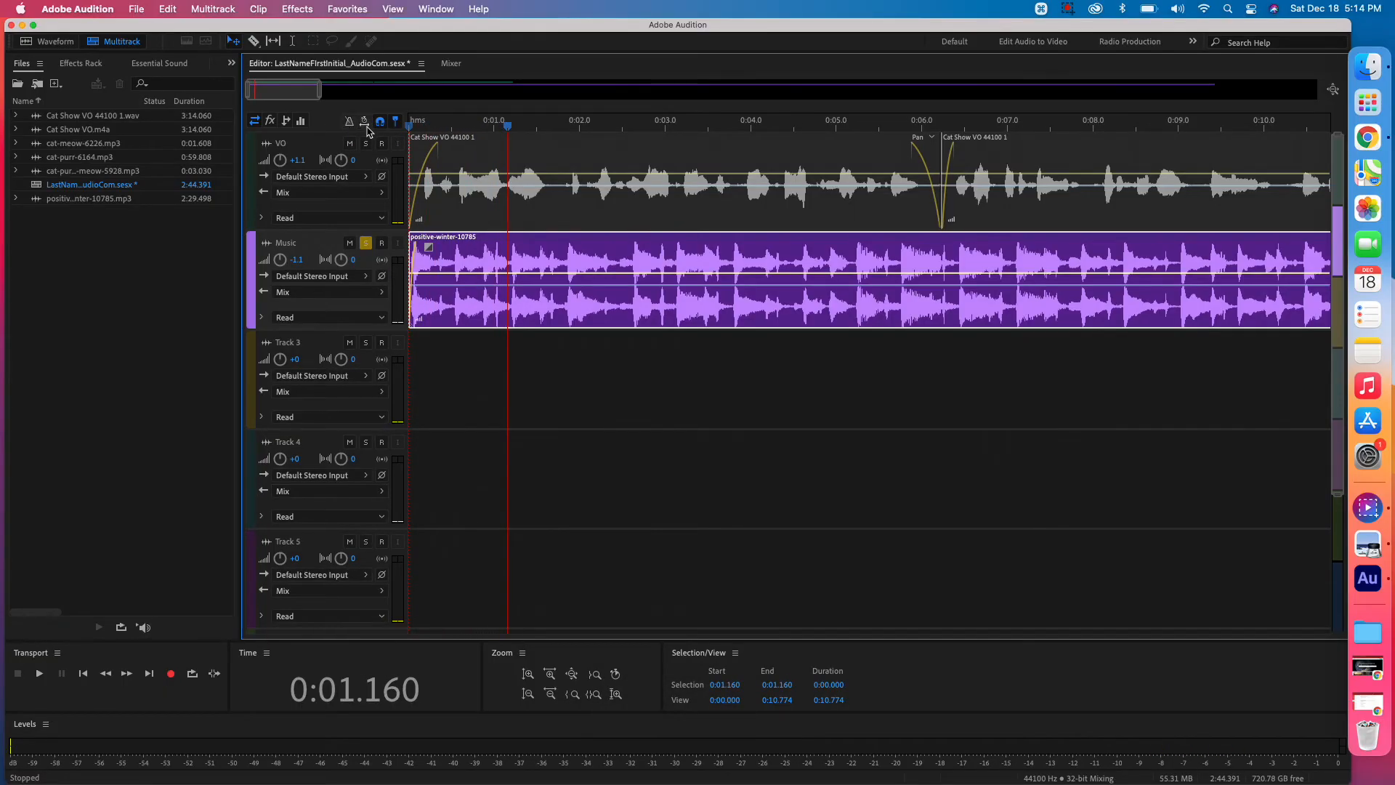
left_click(509, 127)
left_click_drag(509, 128, 510, 129)
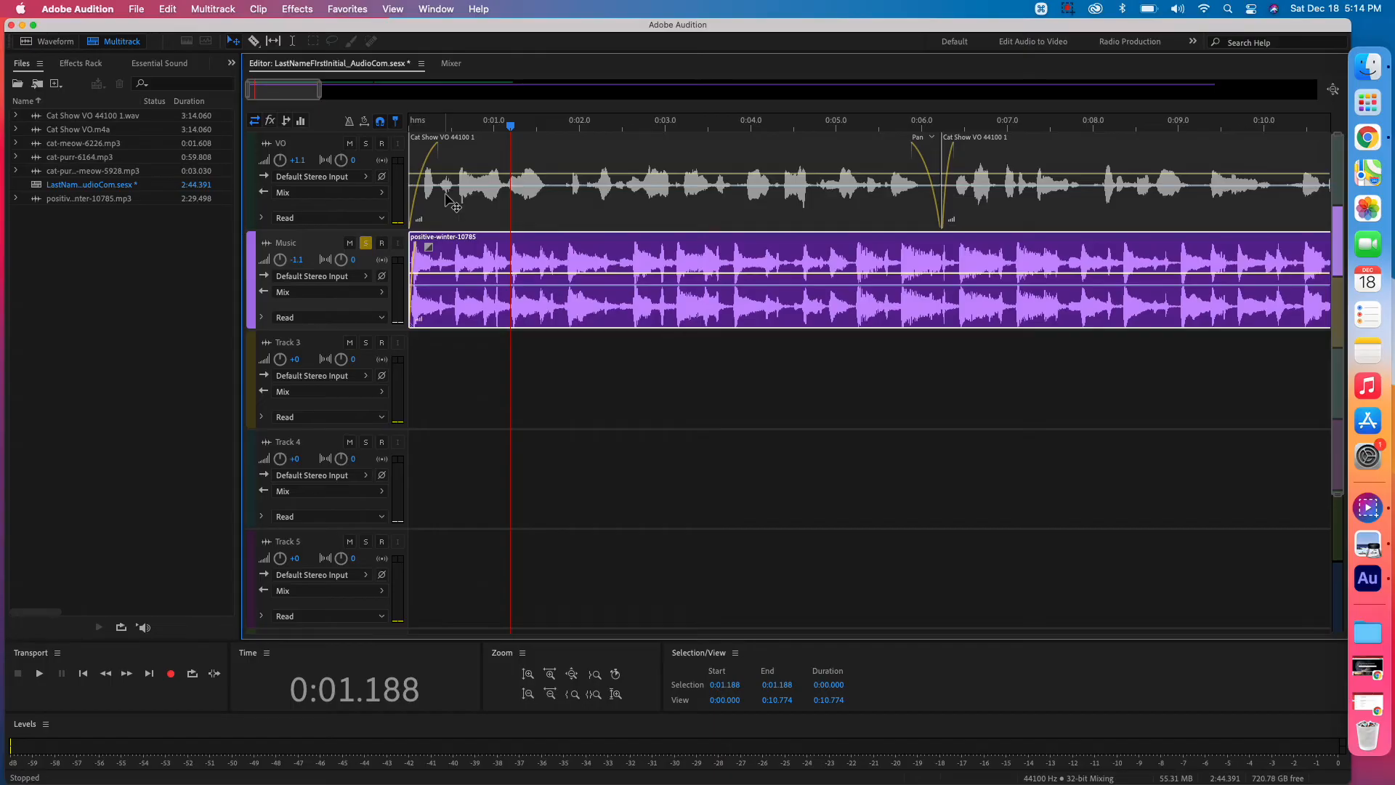
Step: Save the session and turn off solo on the Music track
key("super+s")
left_click(367, 244)
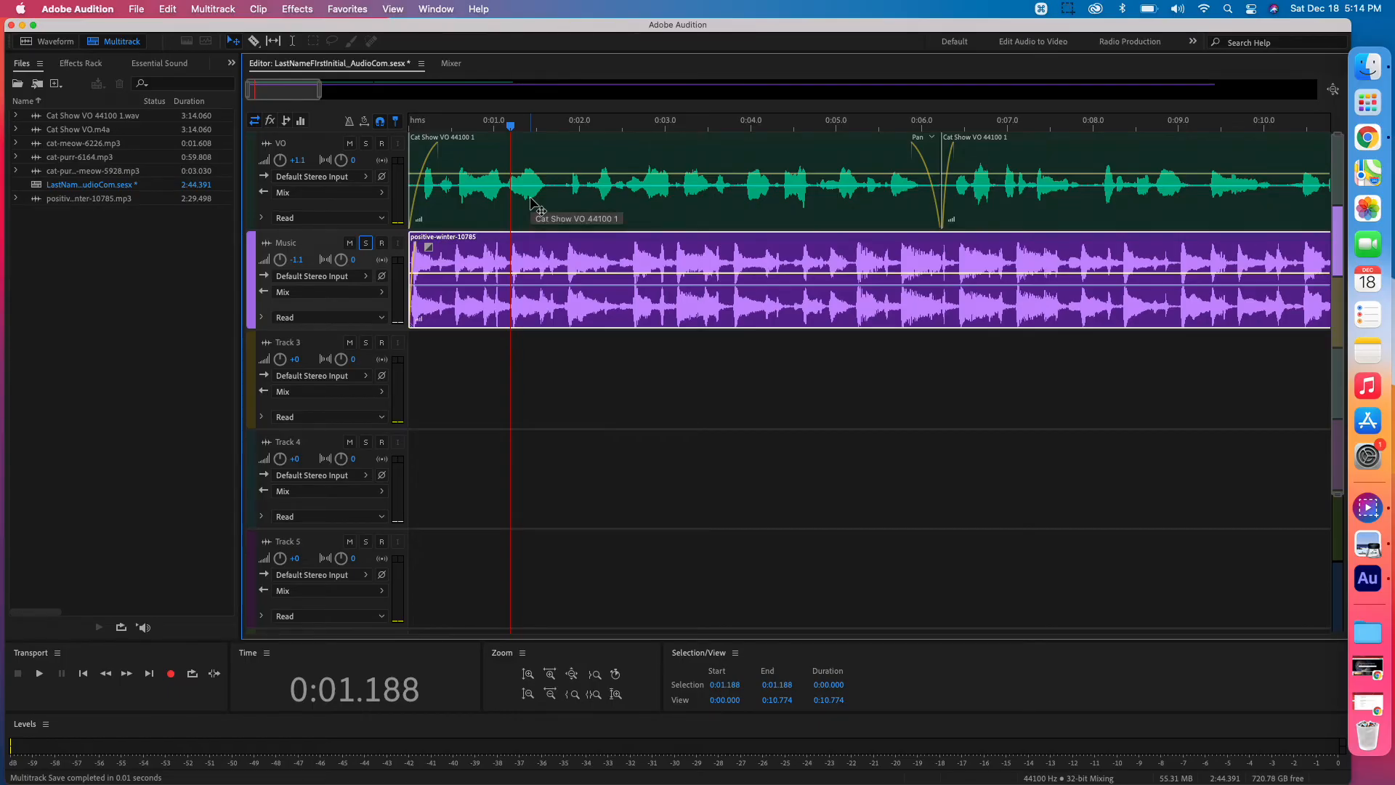
Step: Select all the voice-over clips on the VO track and move them together so the first one starts at the 0:01.188 playhead
key("backslash")
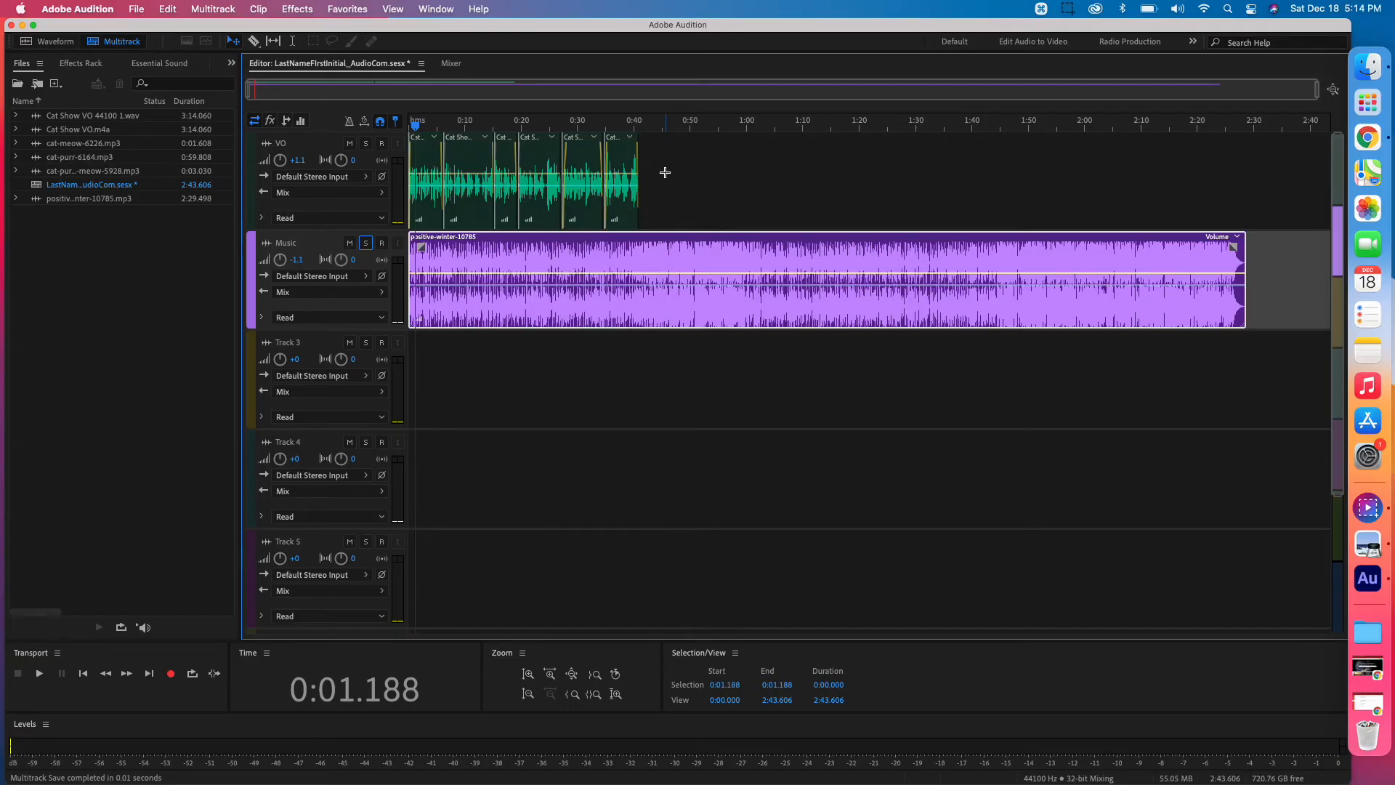
left_click_drag(665, 172, 556, 193)
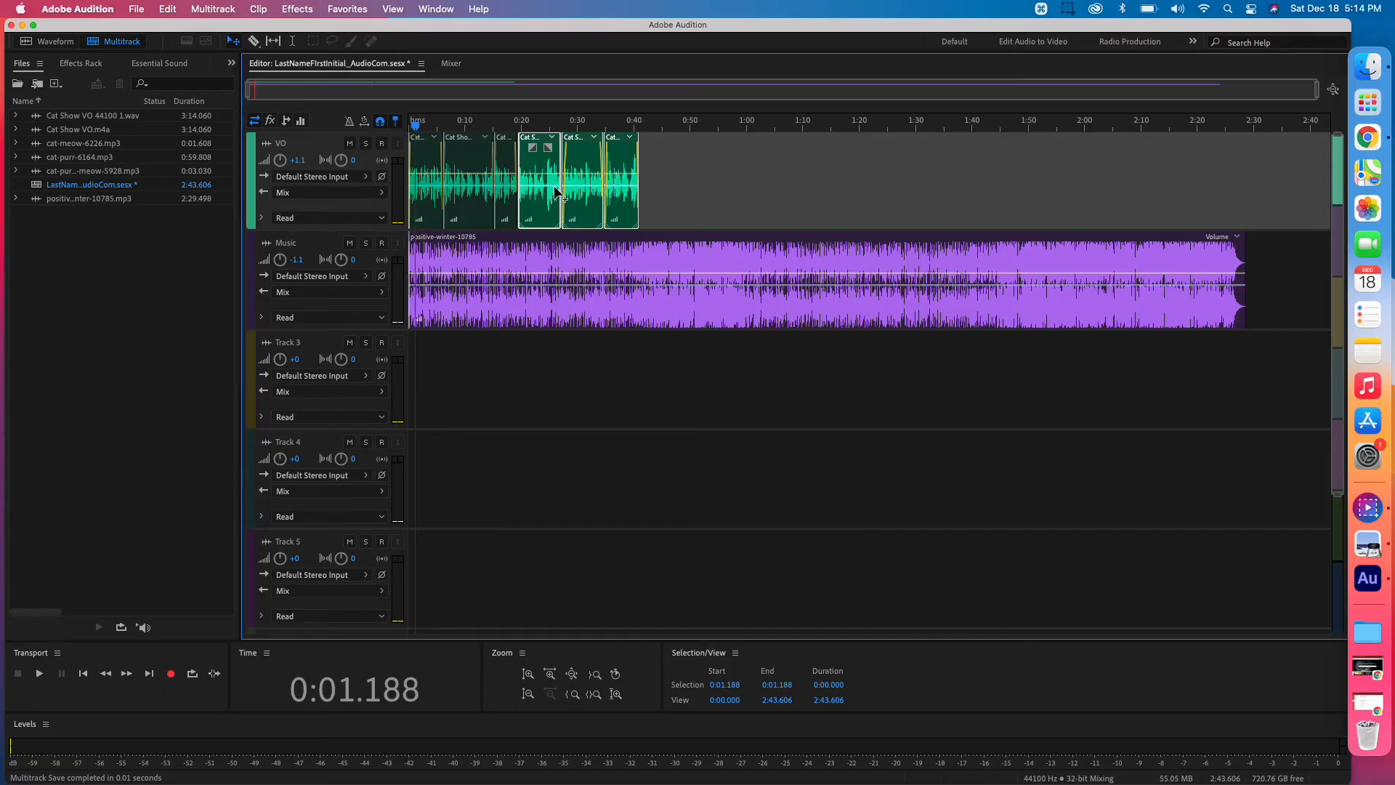
left_click(703, 182)
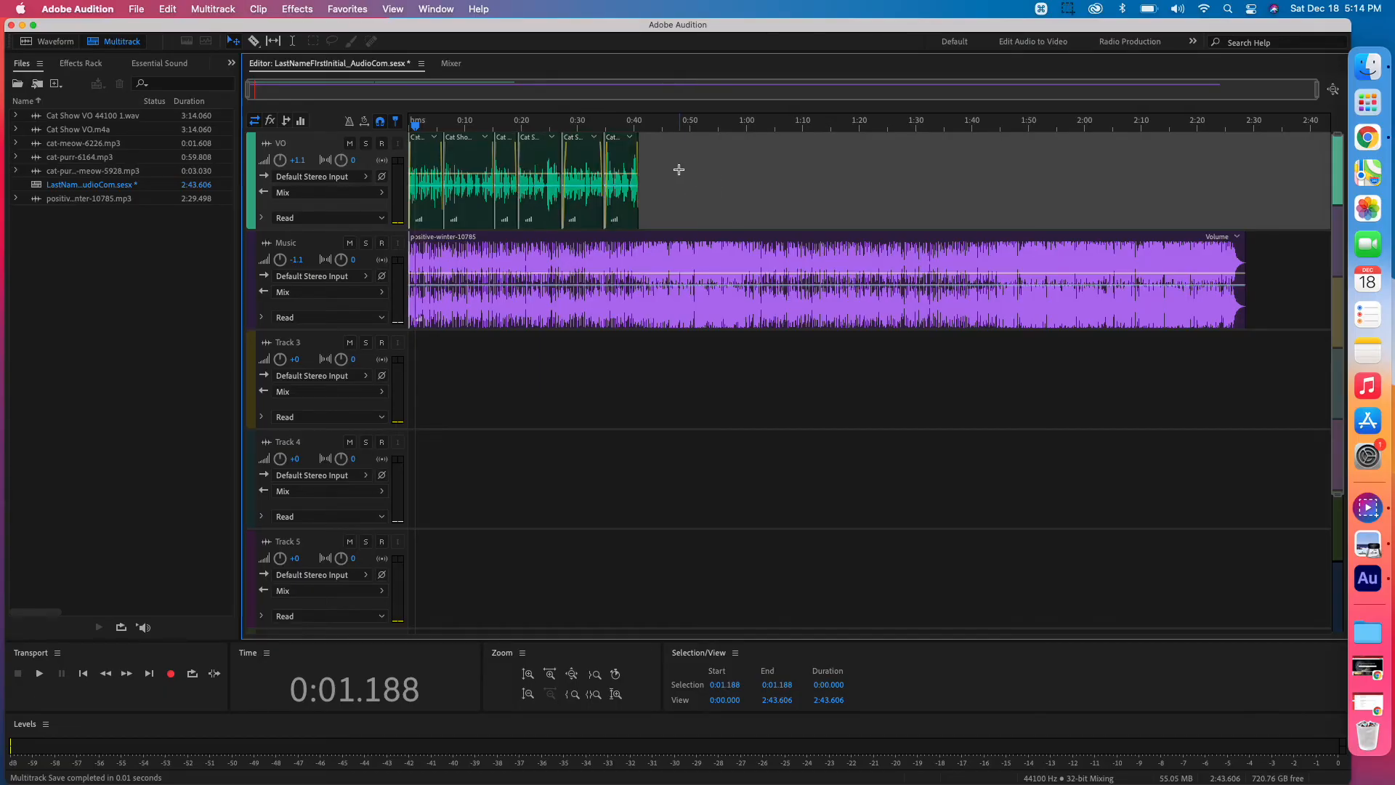
left_click(679, 169)
left_click_drag(689, 176, 402, 149)
key("equal")
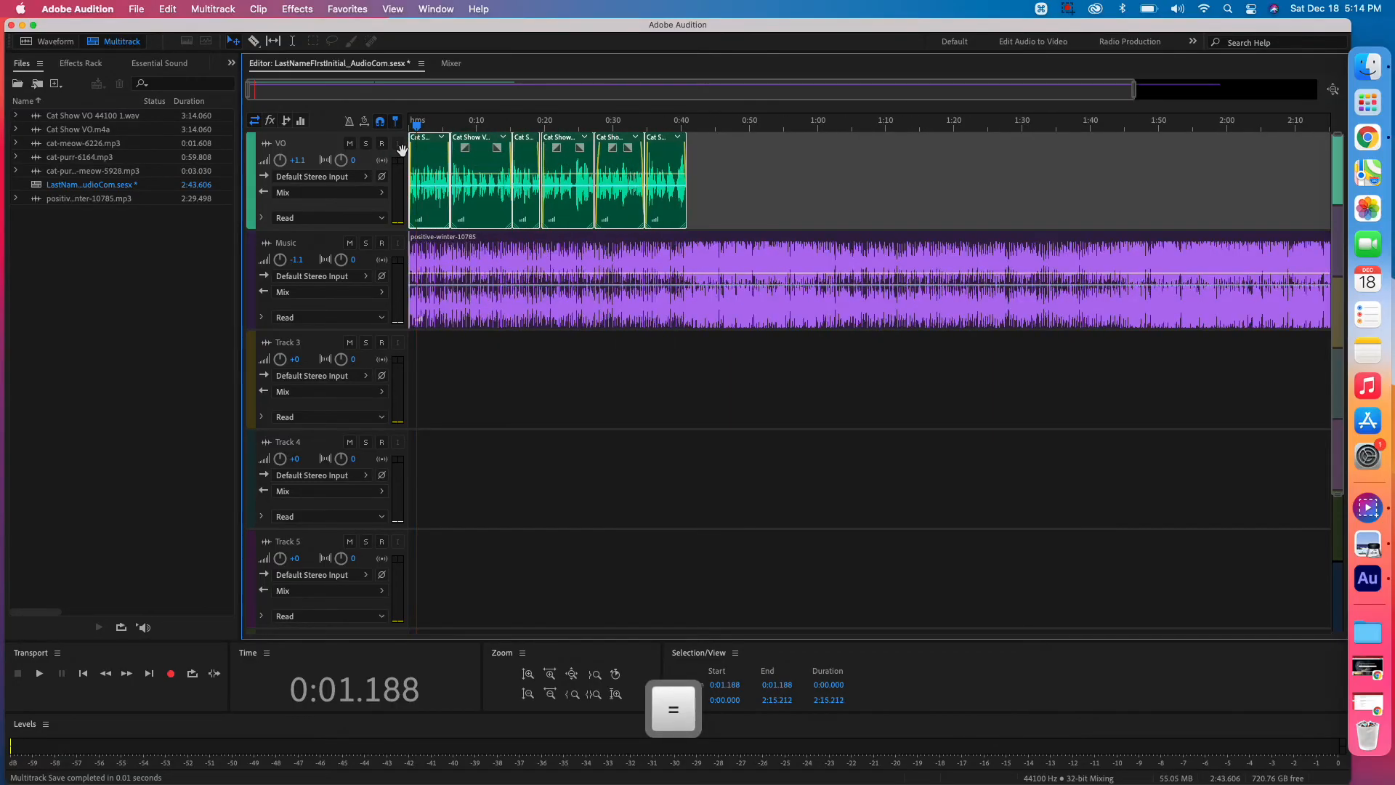
key("equal")
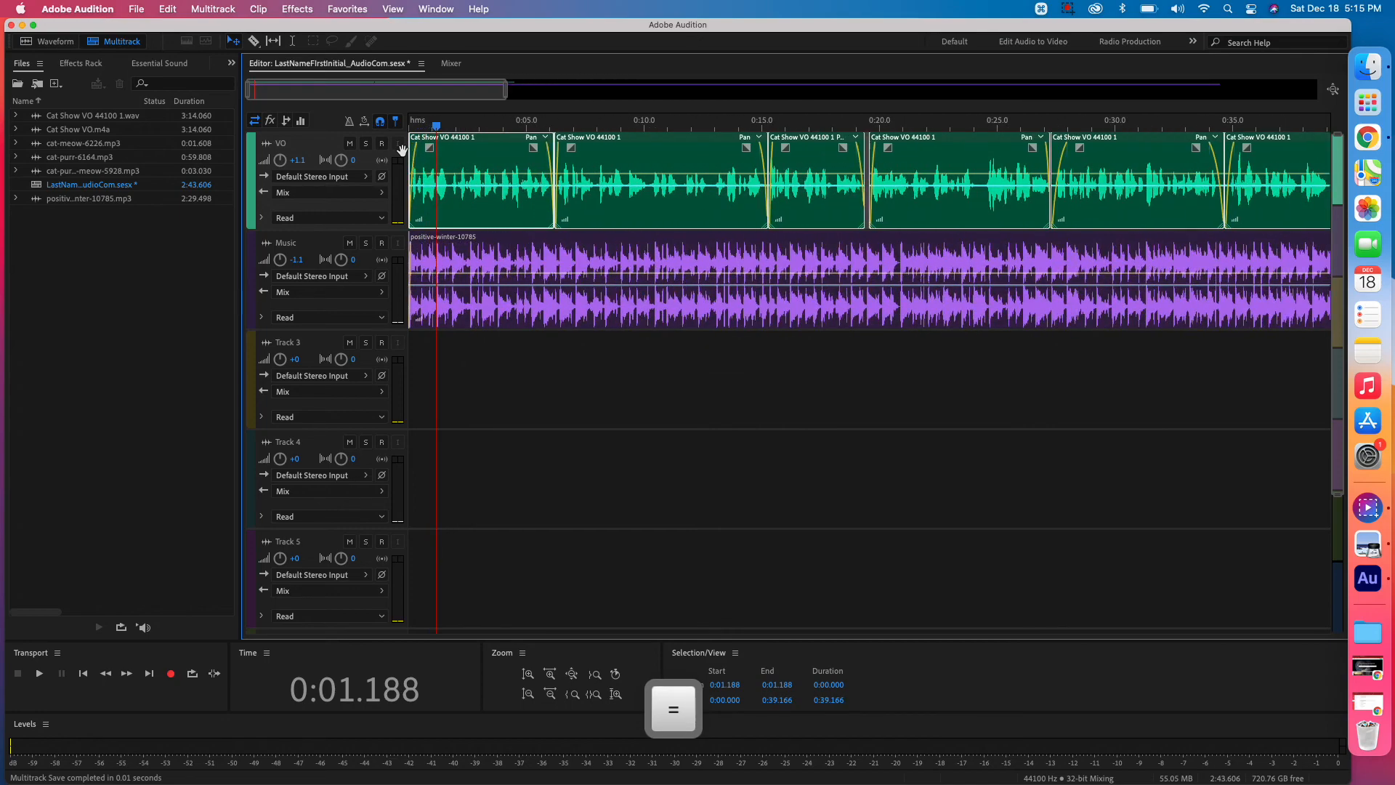
key("equal")
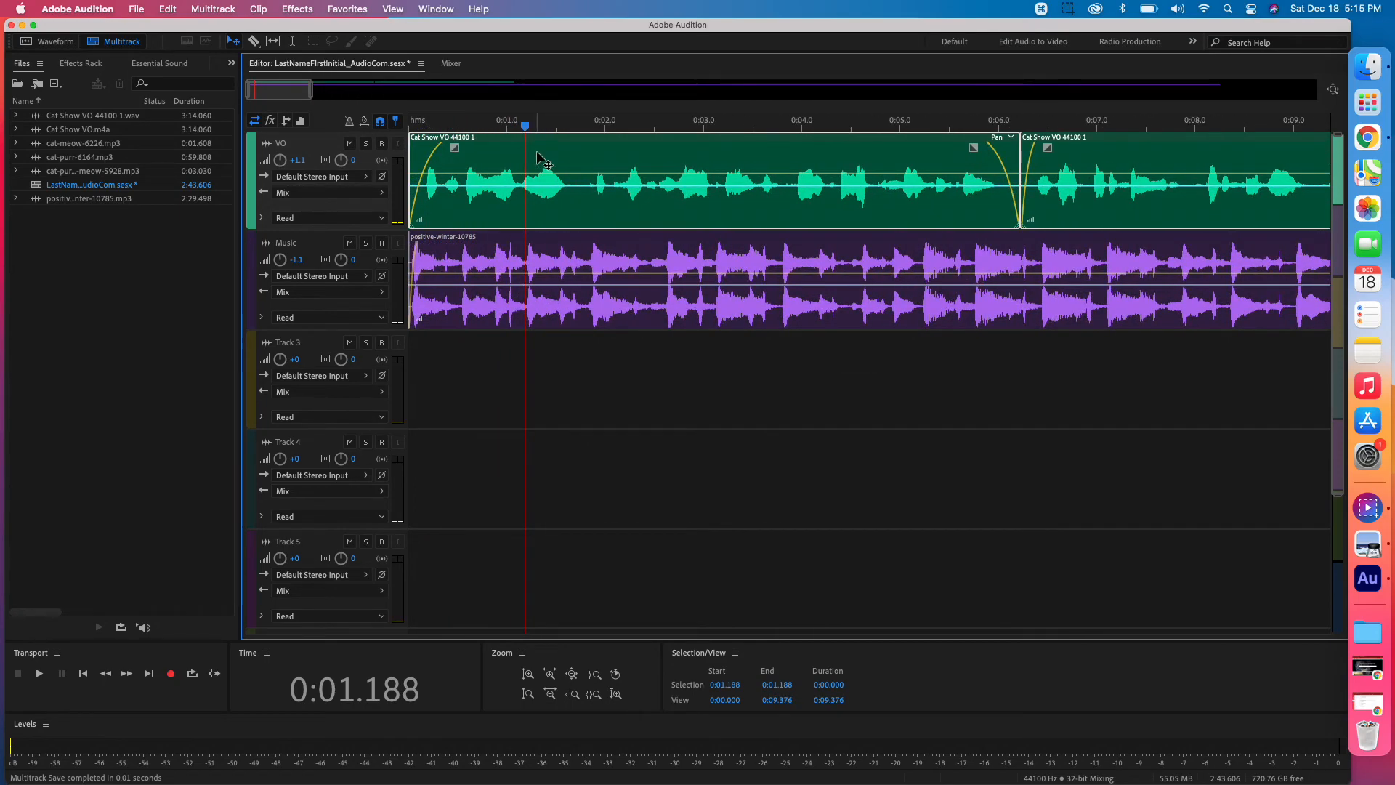
left_click_drag(537, 153, 652, 152)
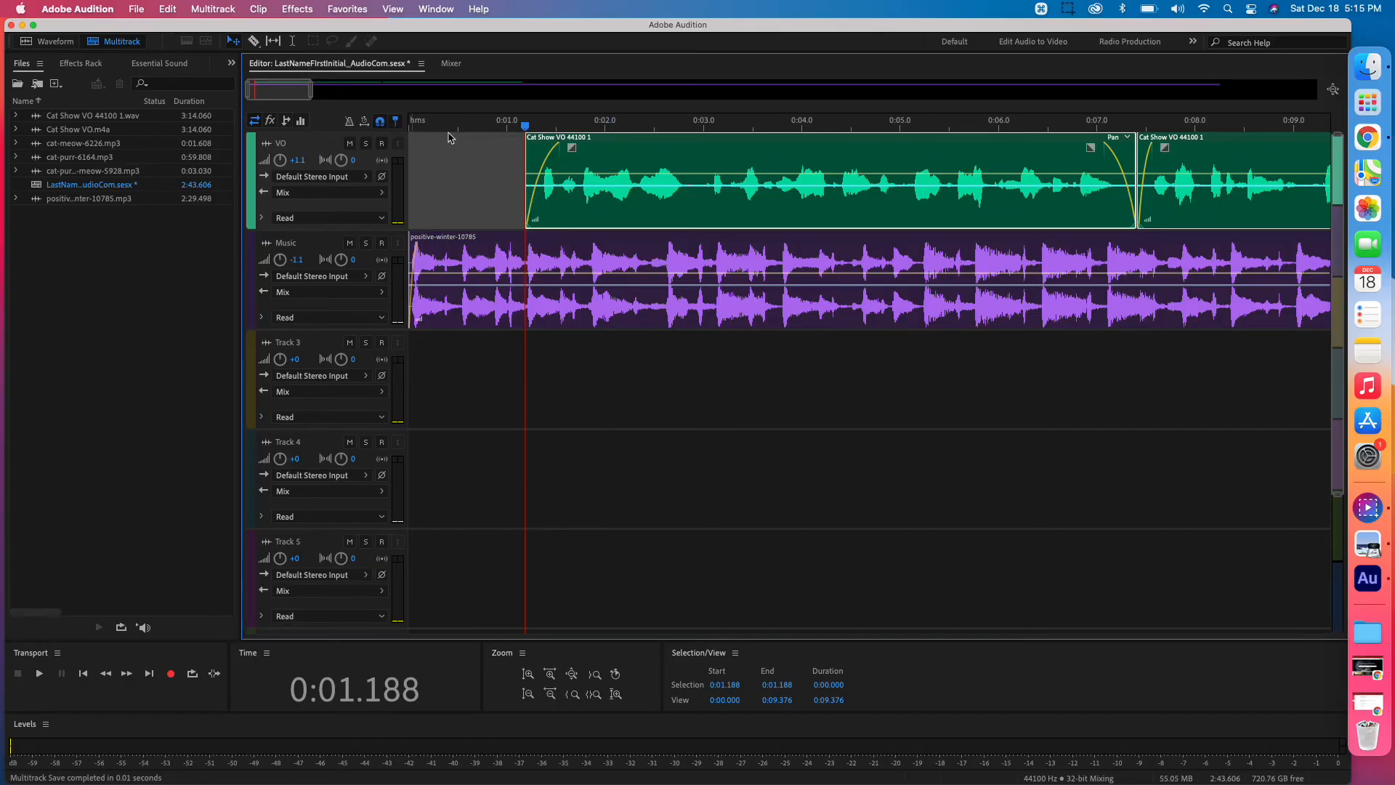
left_click(615, 150)
Step: Play the mix from the start of the timeline to check how the voice-over enters over the music
key("backslash")
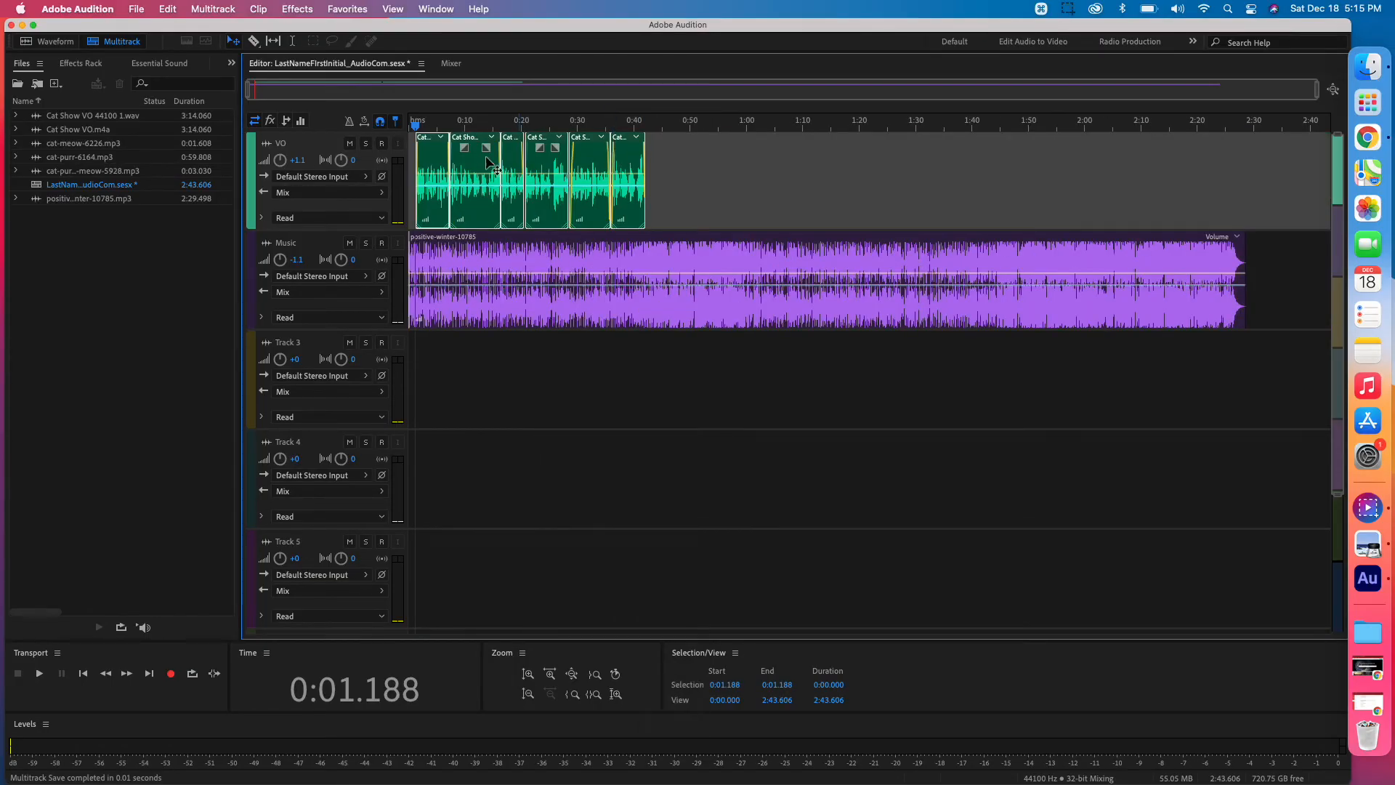
key("equal")
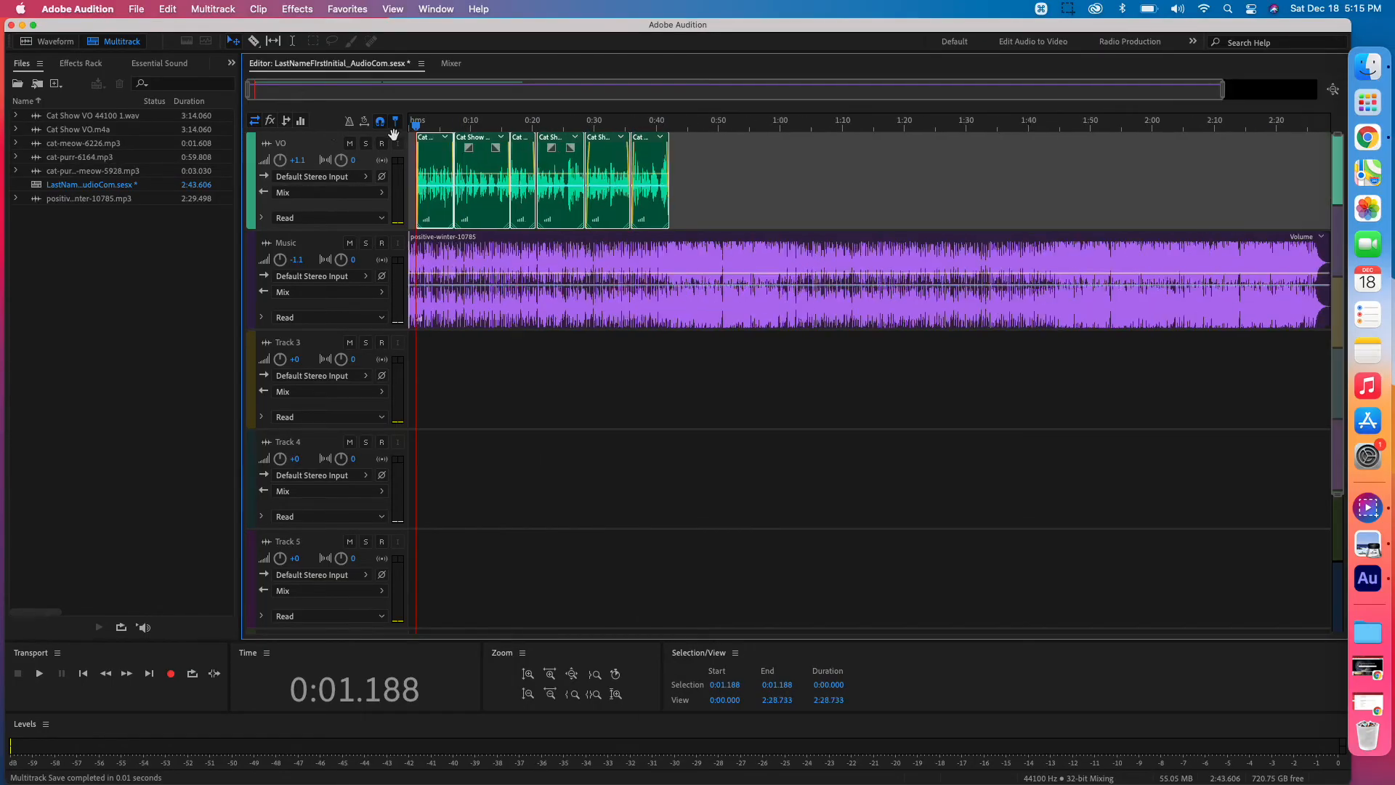
key("equal")
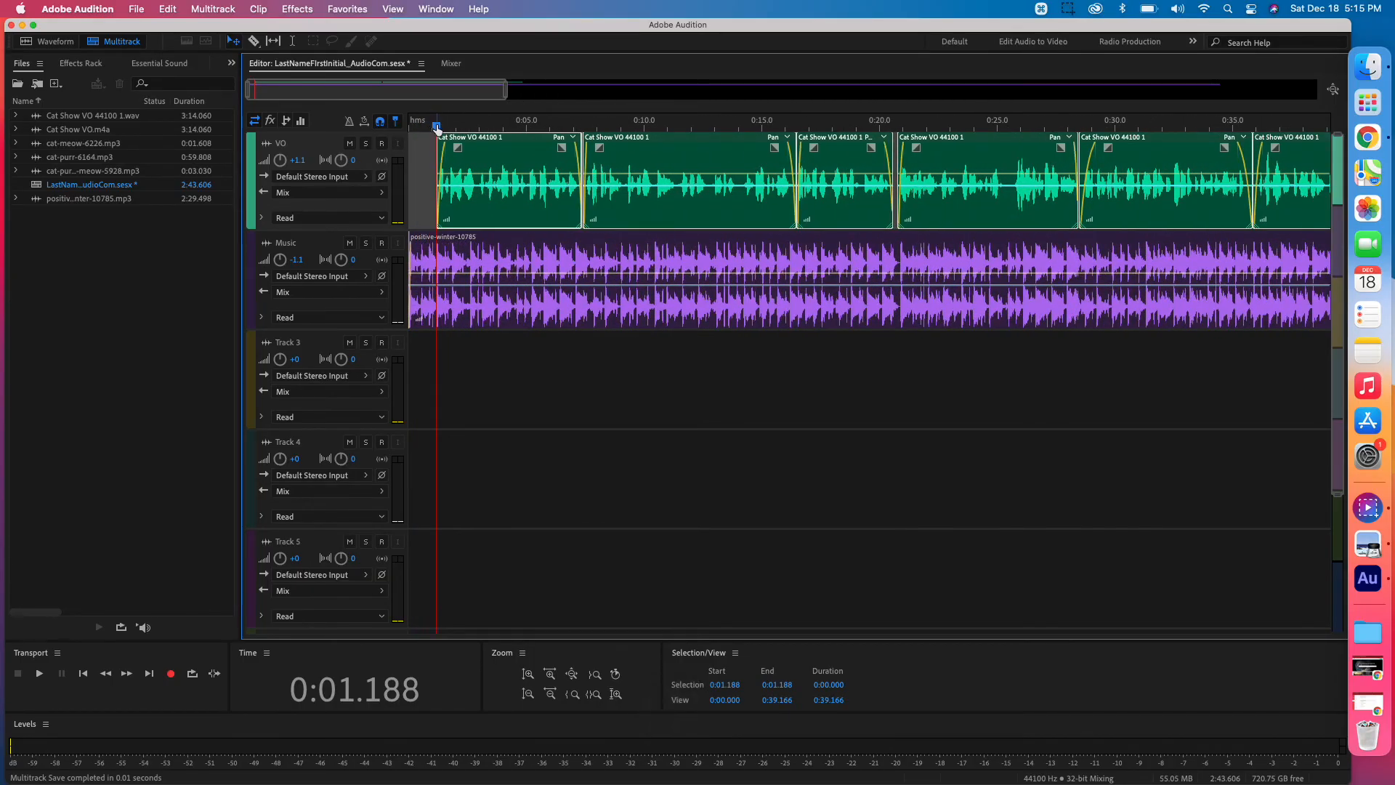
left_click_drag(437, 128, 380, 124)
key("space")
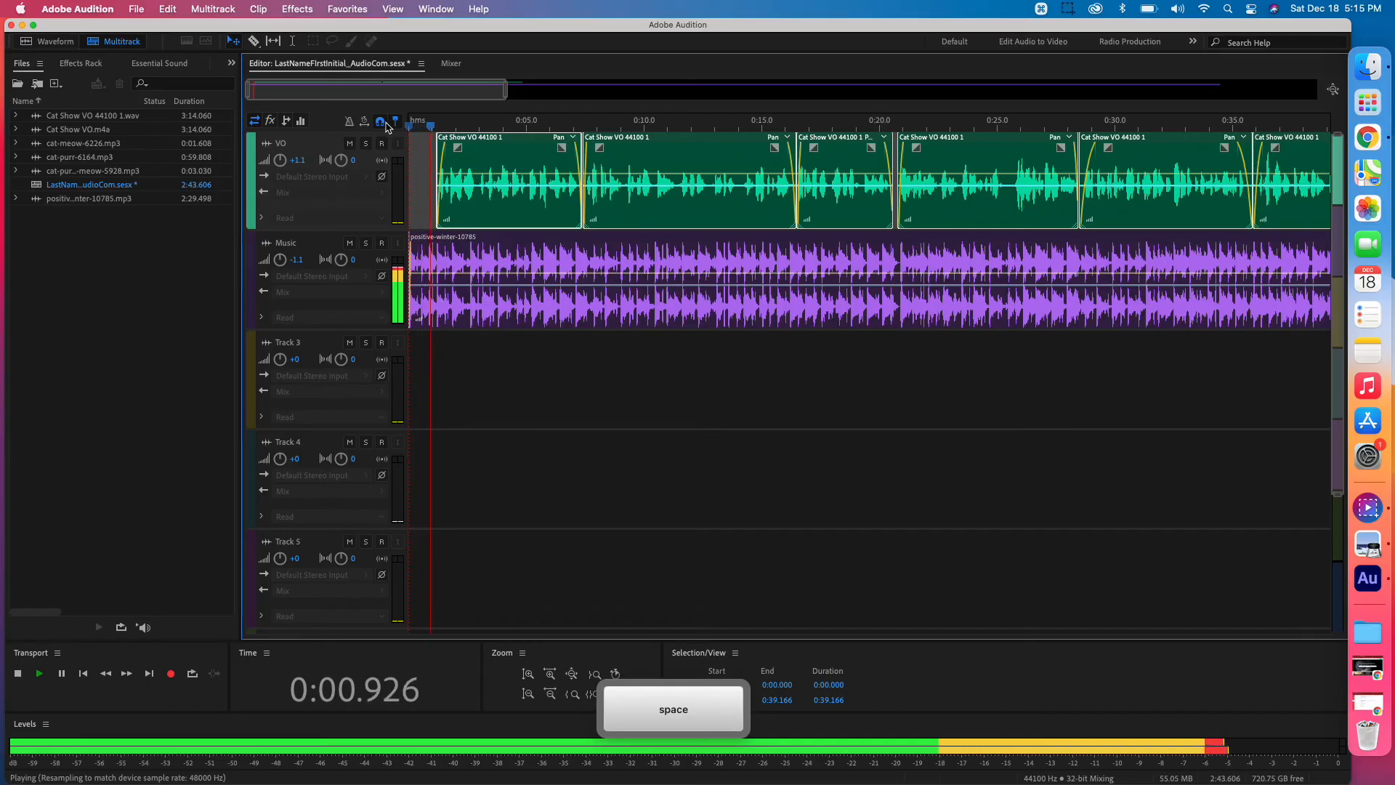
key("space")
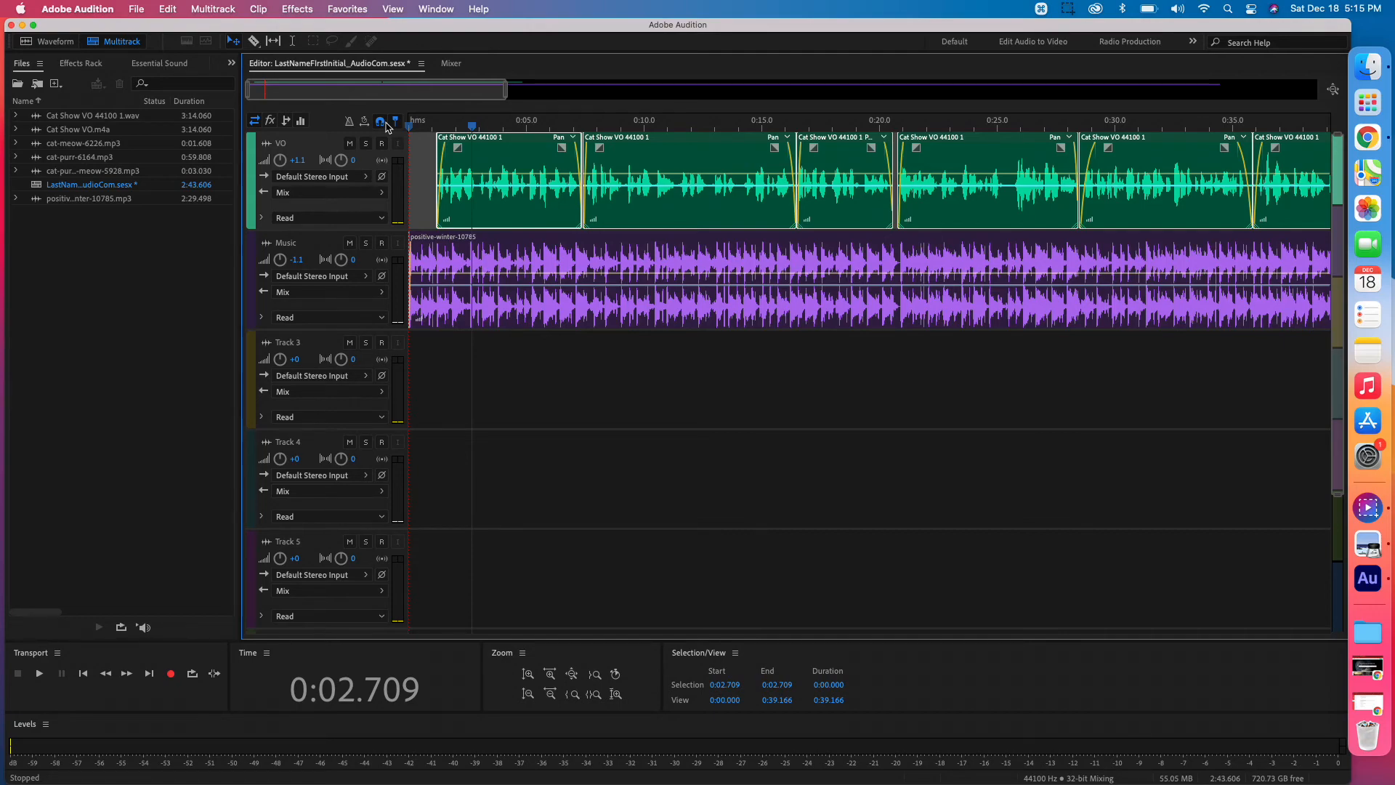
key("space")
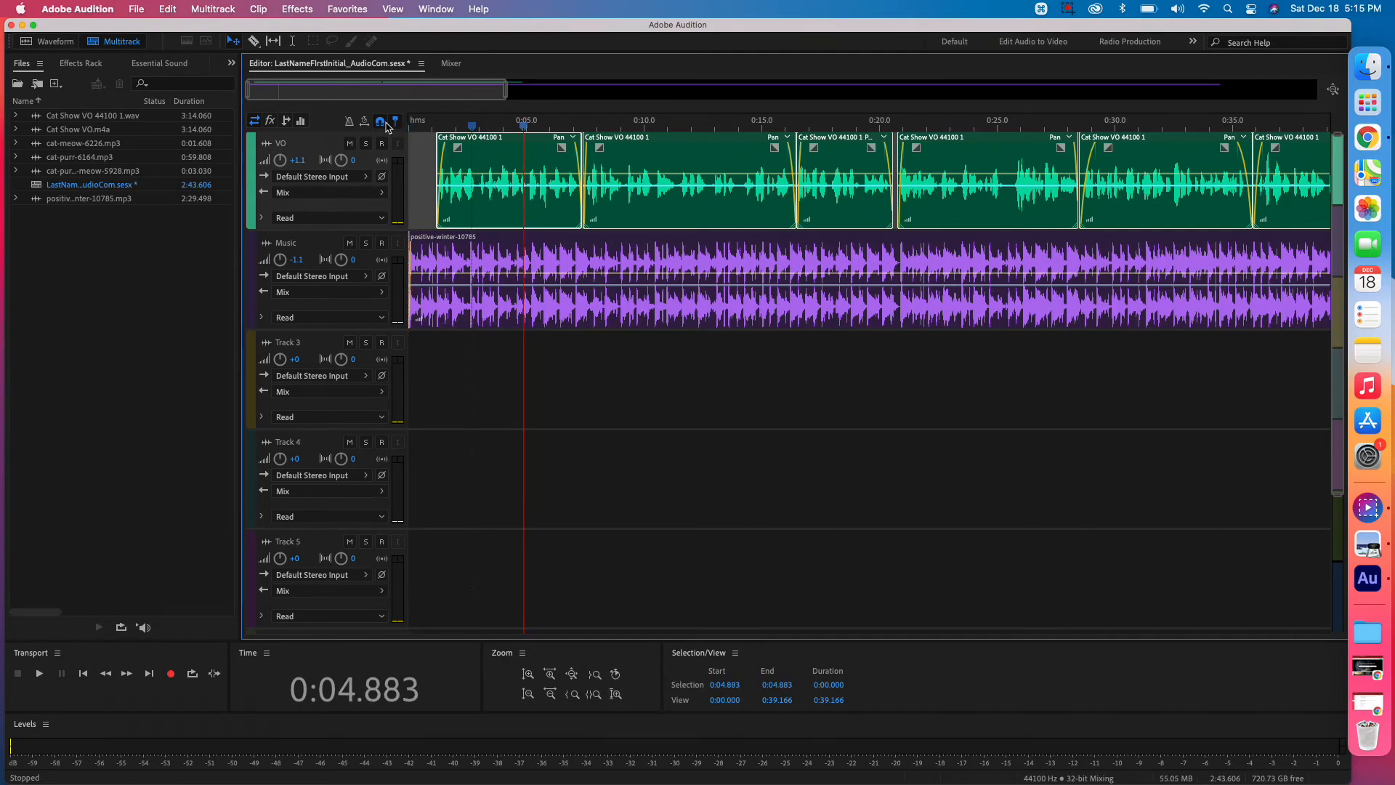
Step: Try fading the music under the voice-over by adding two volume keyframes from 0:01.154 on the music clip and lowering the second
key("=")
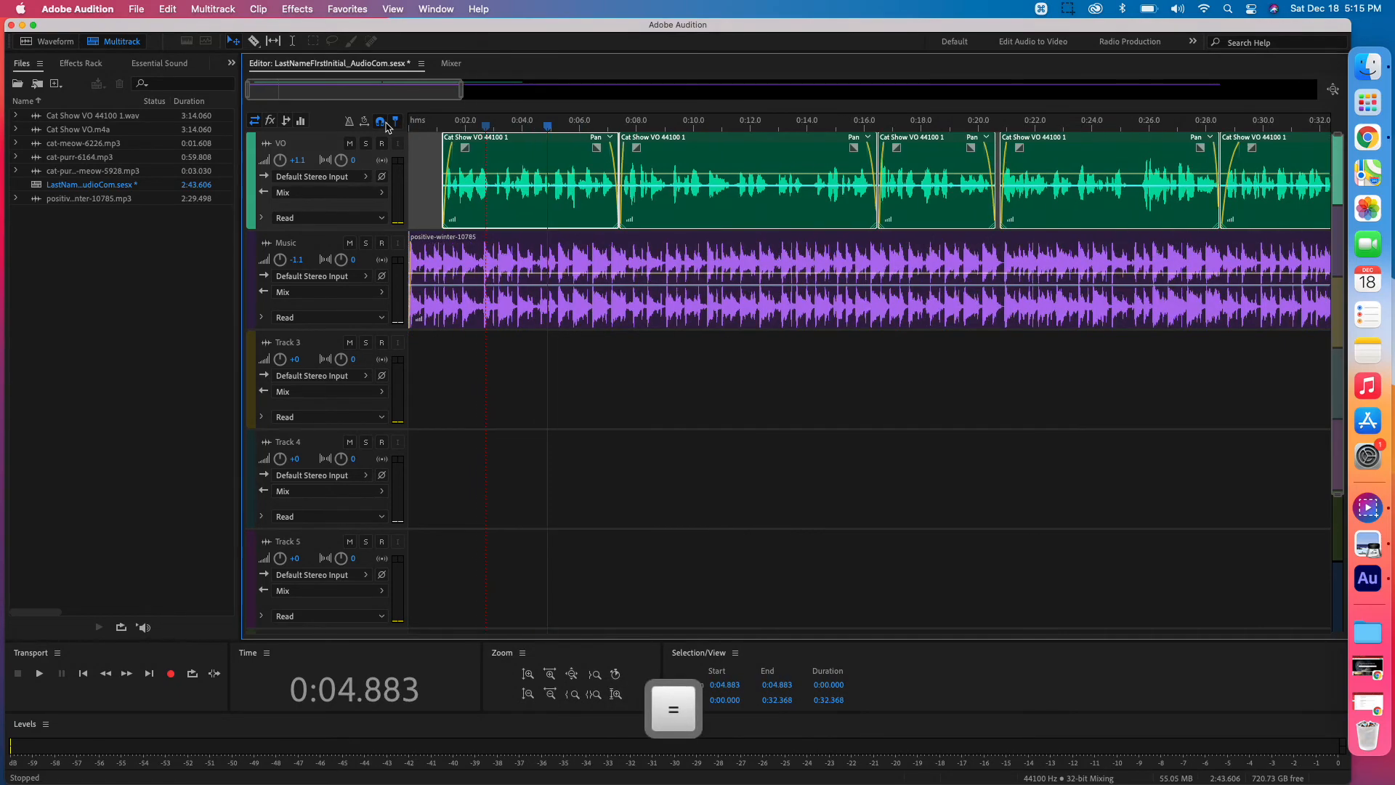
key("=")
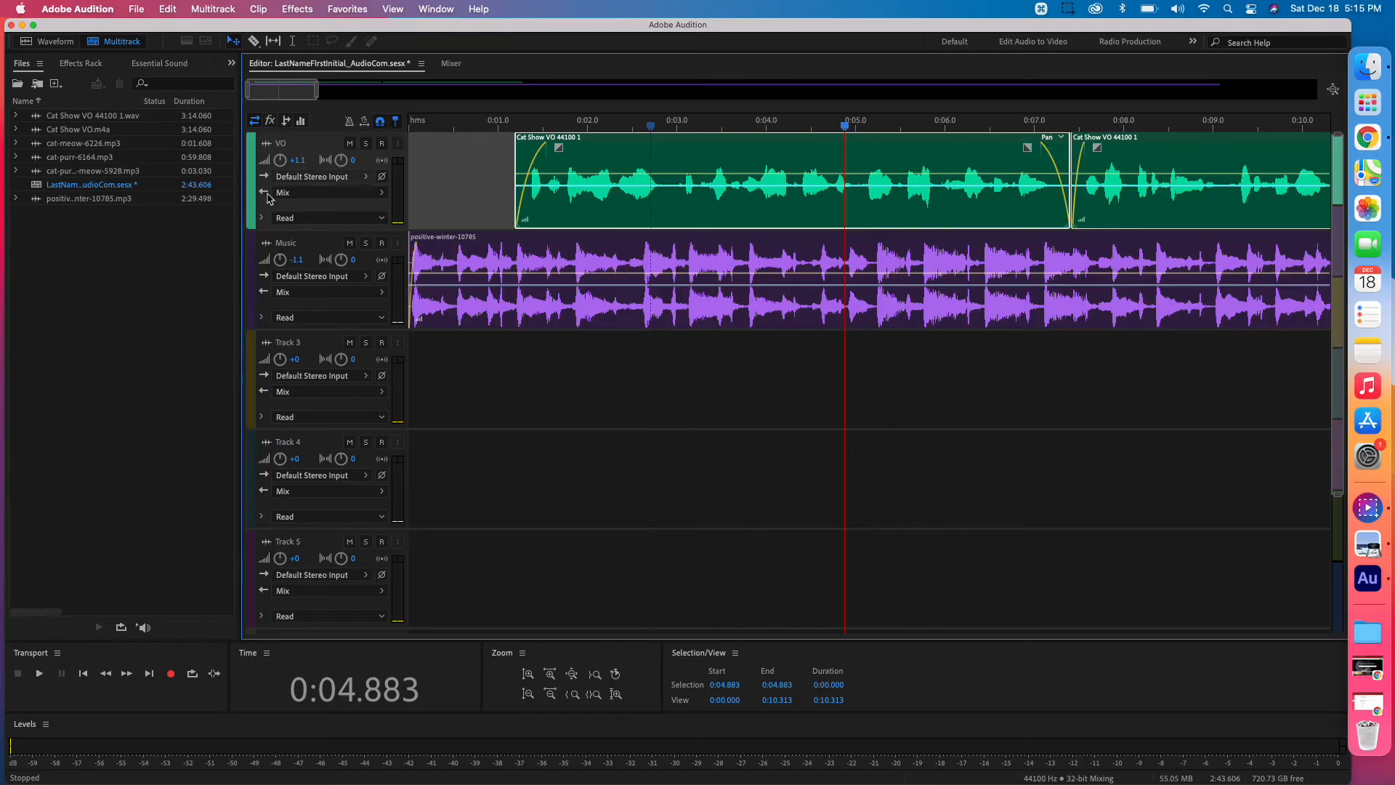
left_click_drag(494, 124, 512, 131)
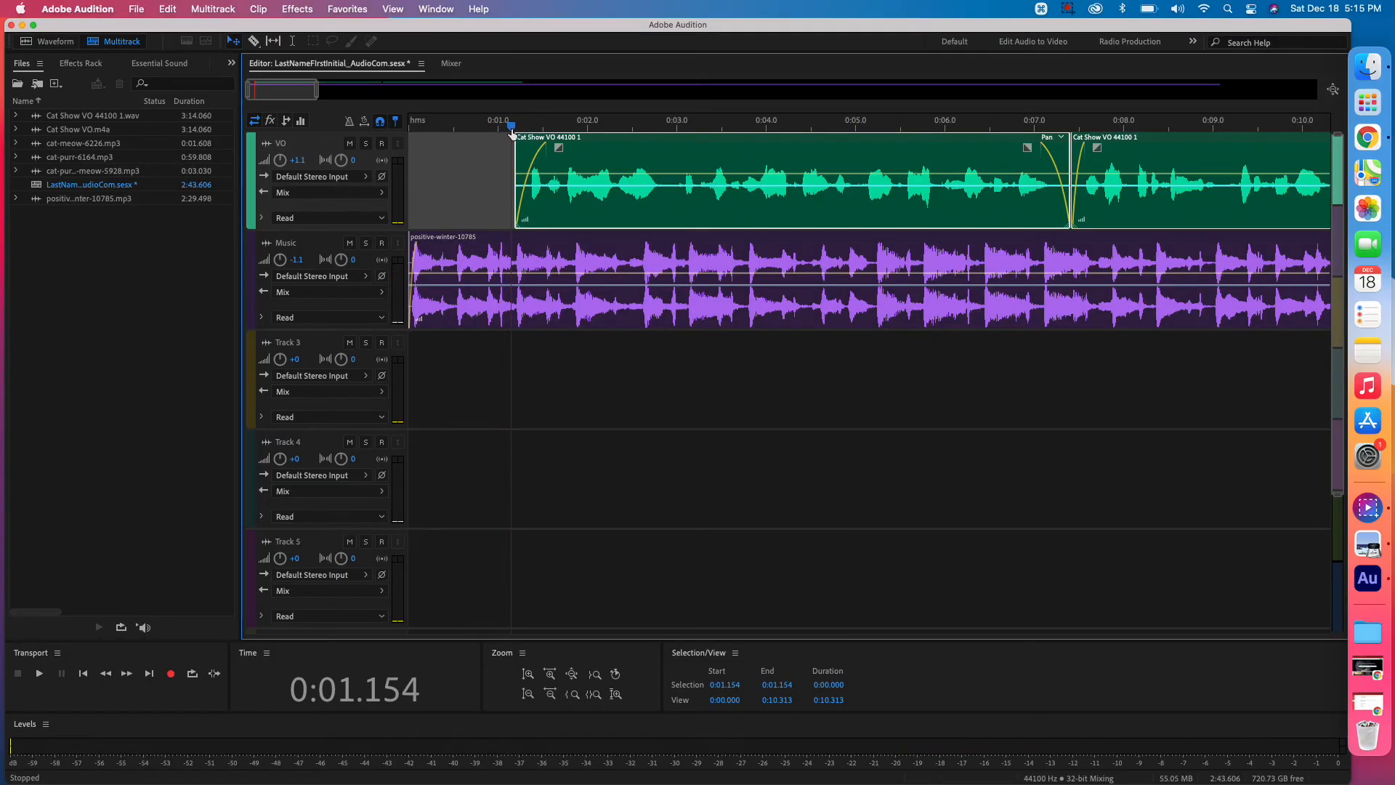
left_click(516, 280)
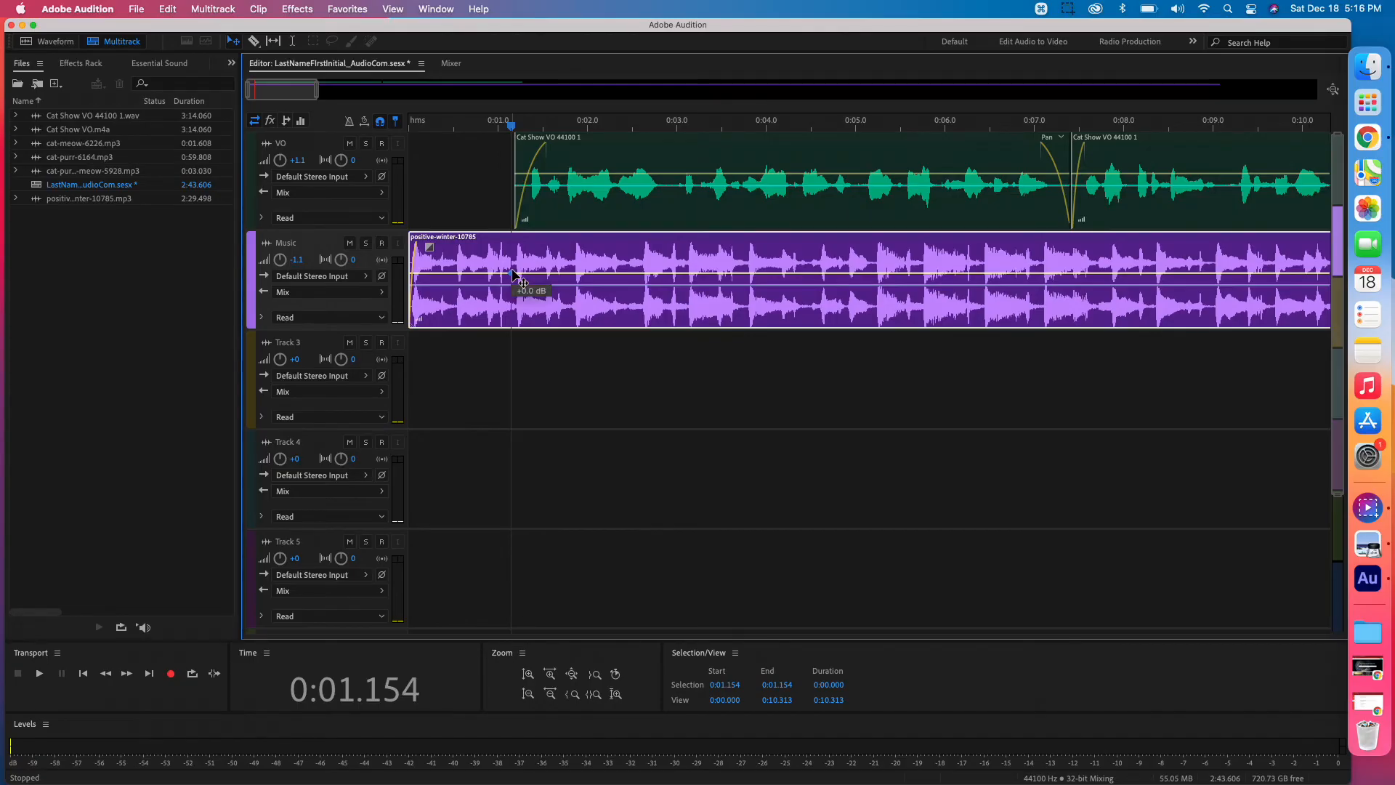
left_click(512, 274)
left_click_drag(538, 273, 544, 303)
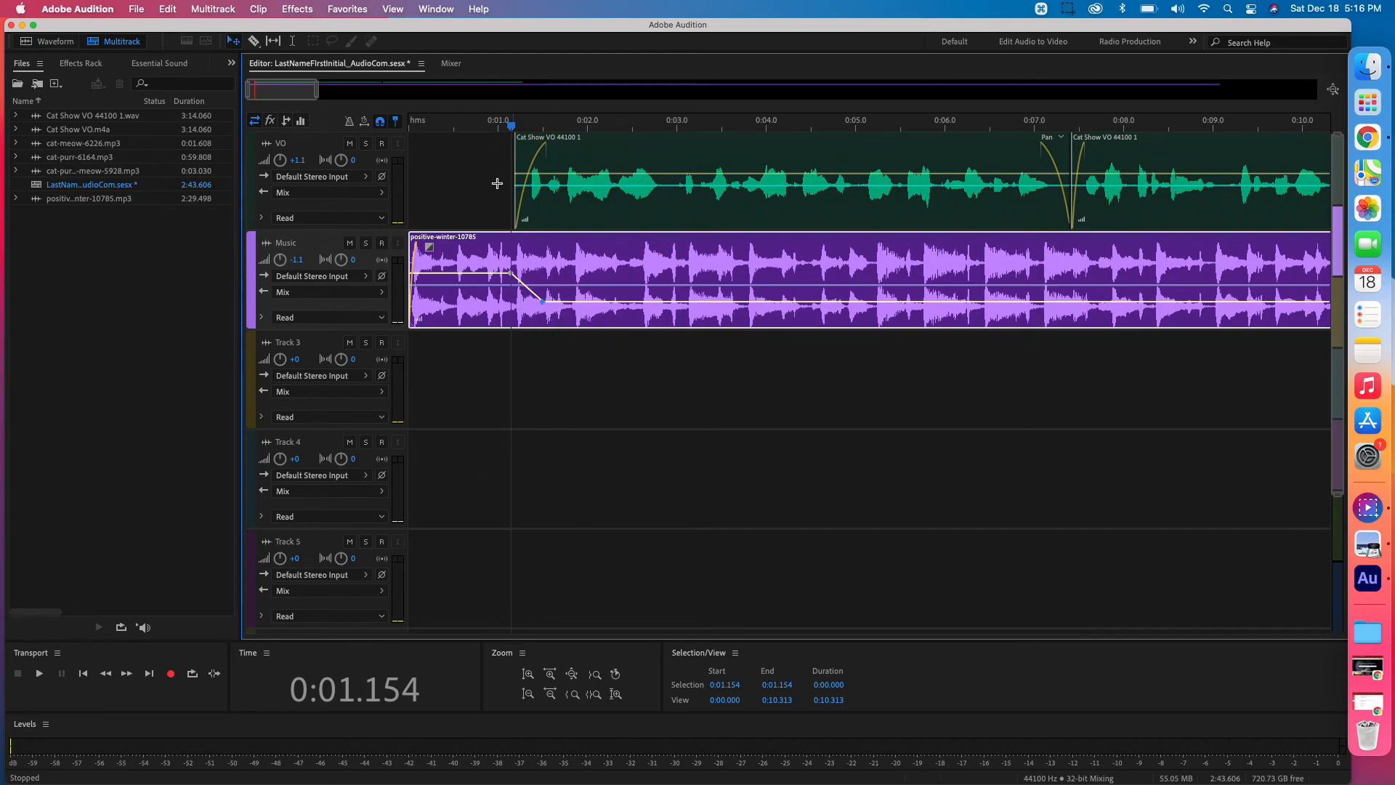
Step: Play the manual music fade from 0:00.560 to check it, and undo the volume keyframes on the music clip
left_click(458, 126)
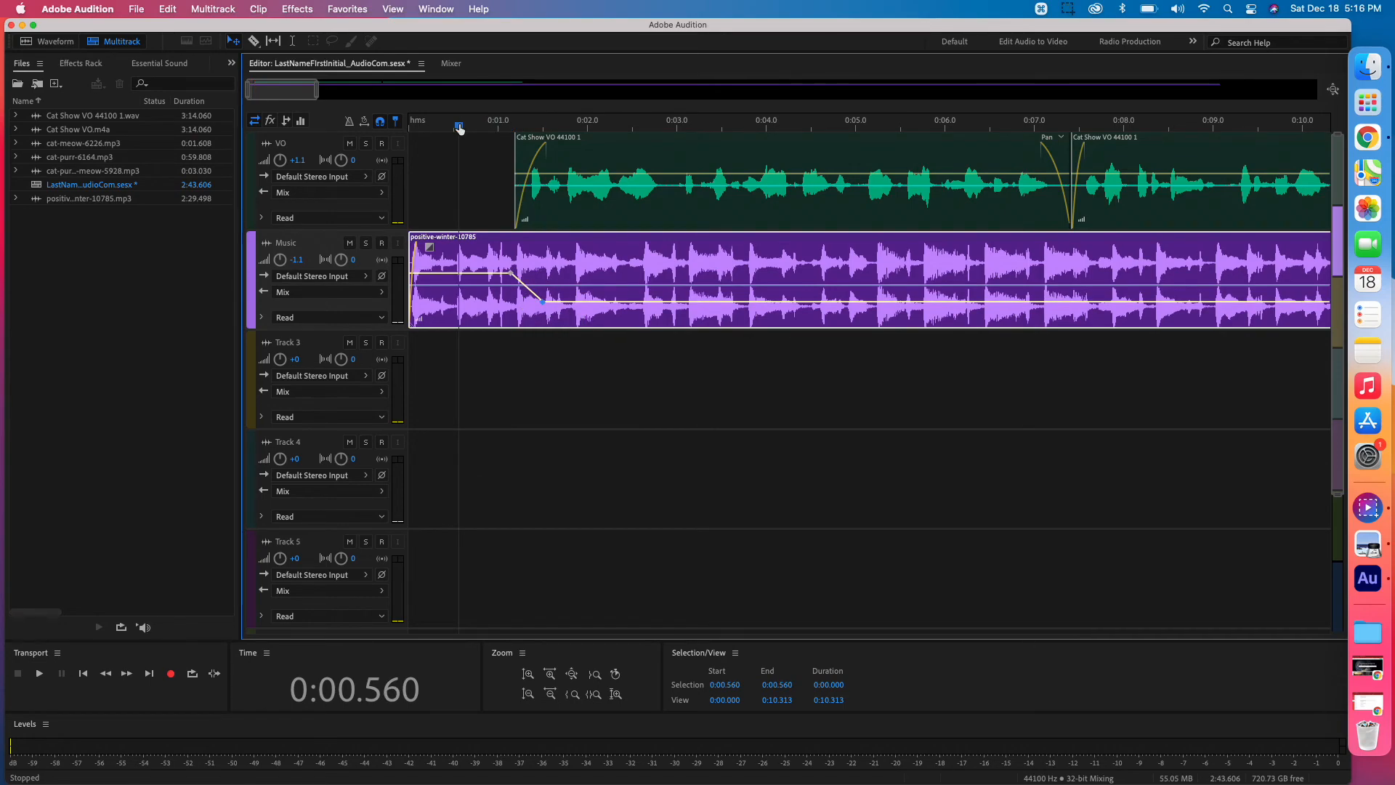
key("space")
key("space")
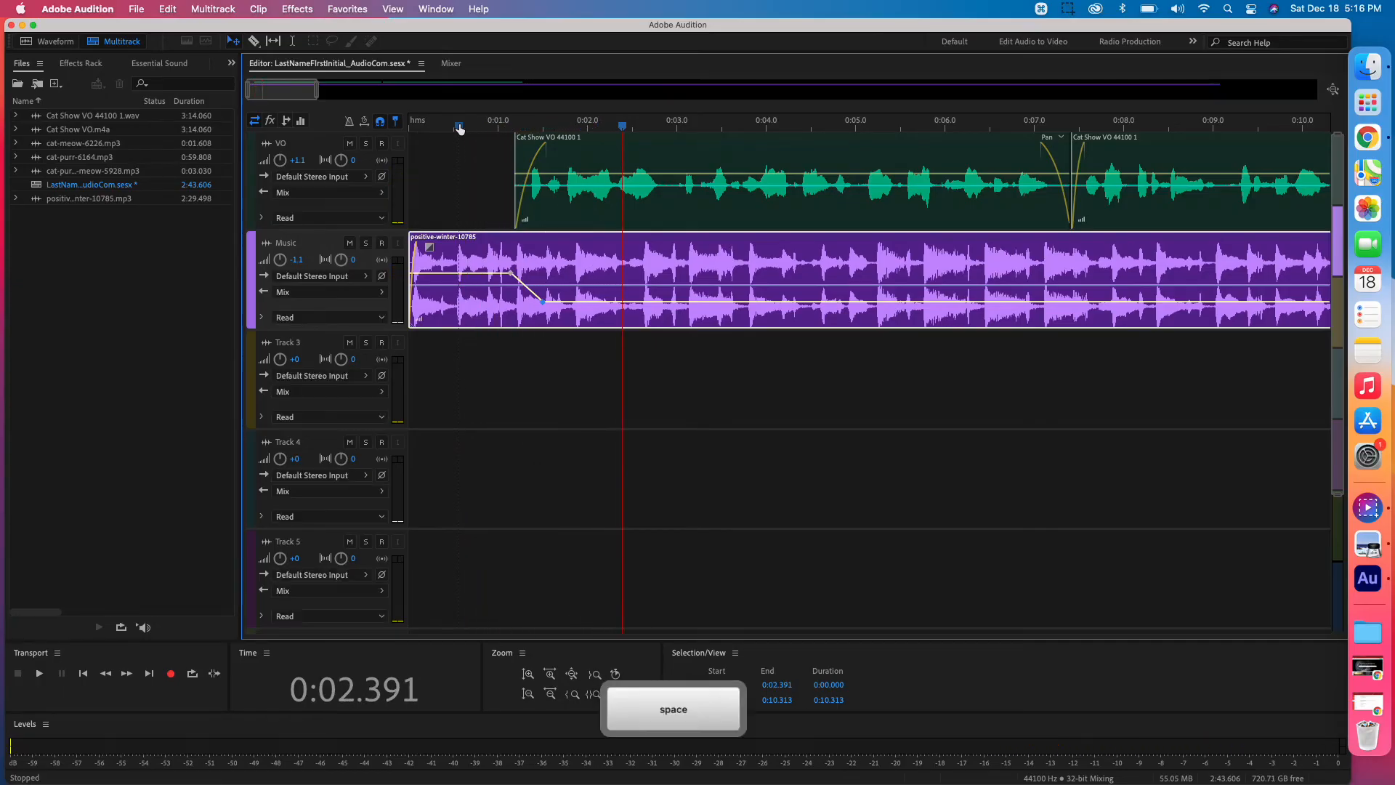
key("space")
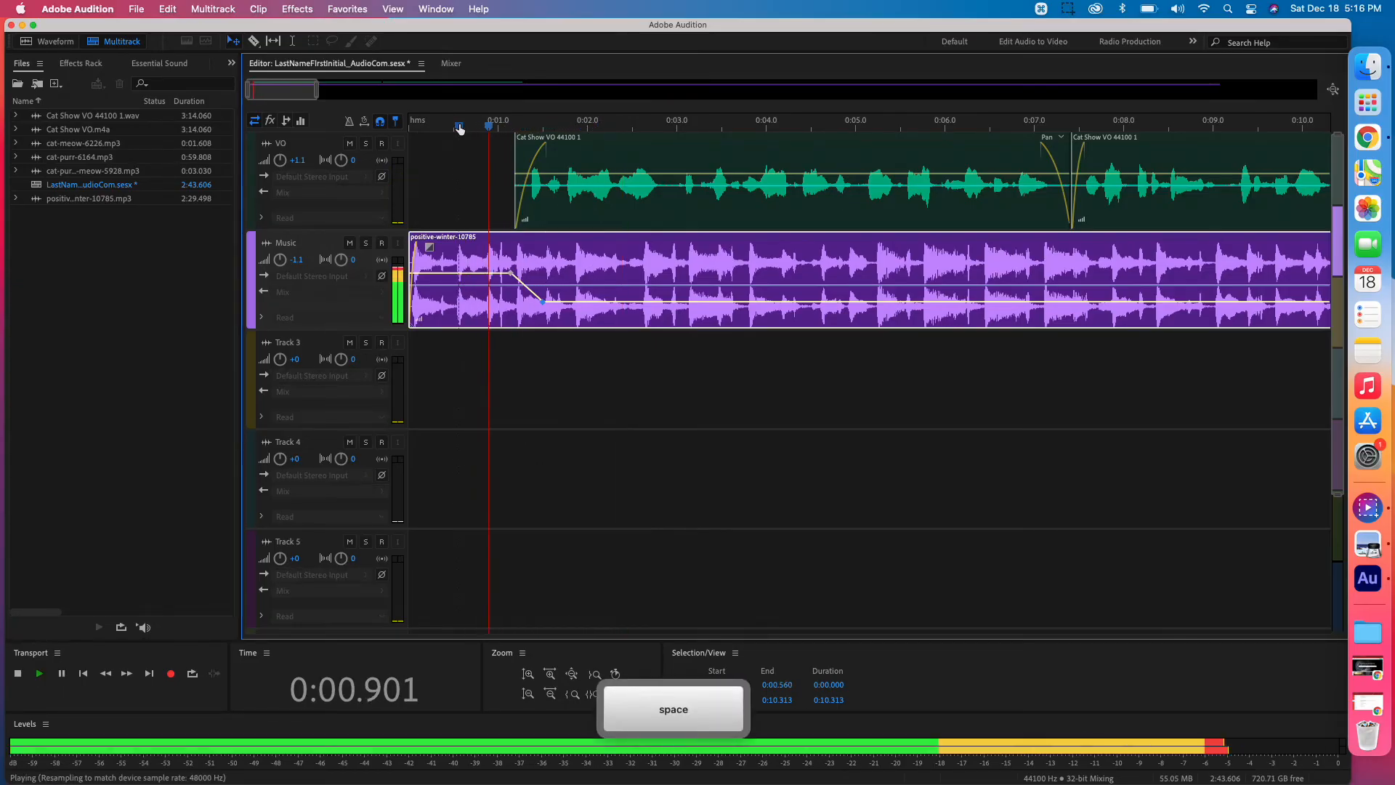
key("space")
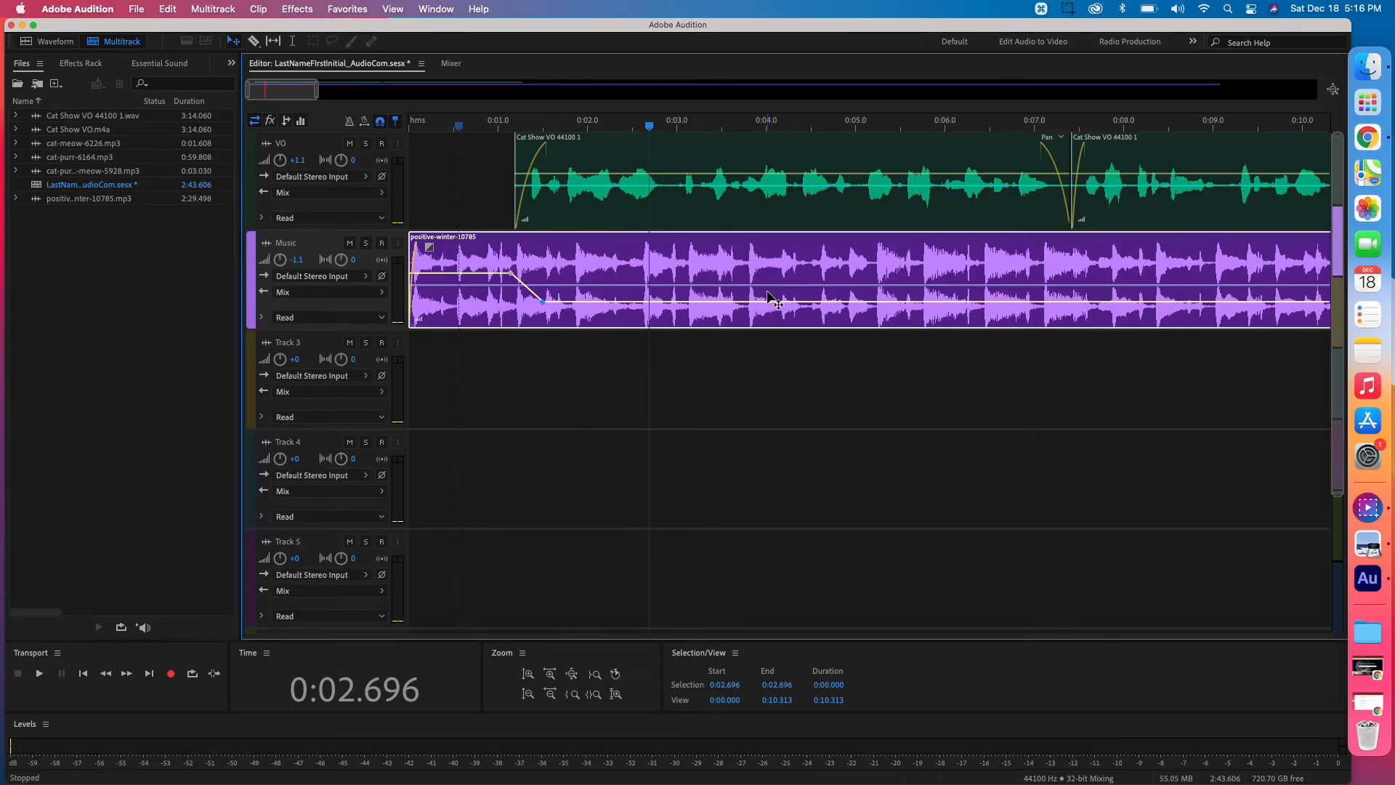
key("super+z")
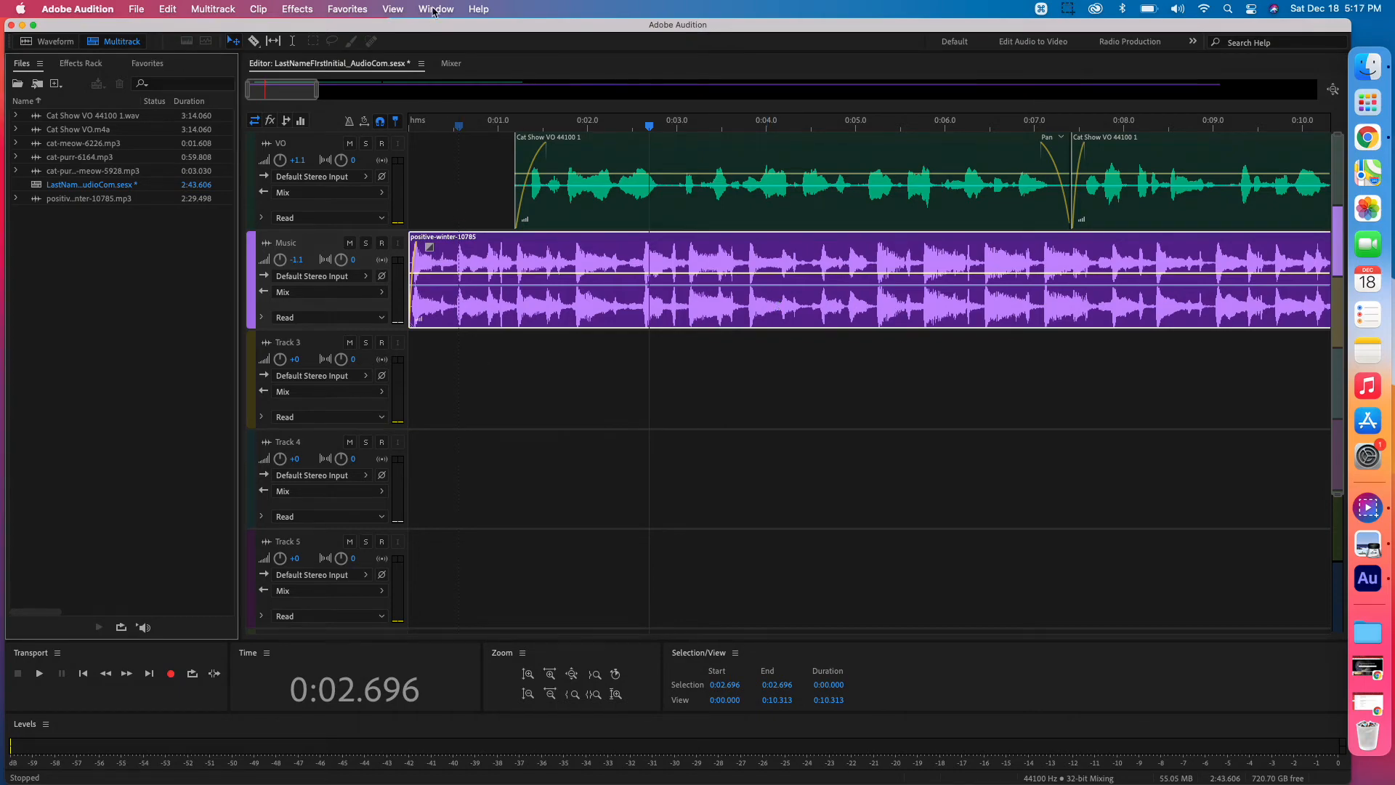
Step: Open the Essential Sound panel, dock it ahead of Files in the same panel group, and leave it showing
left_click(434, 8)
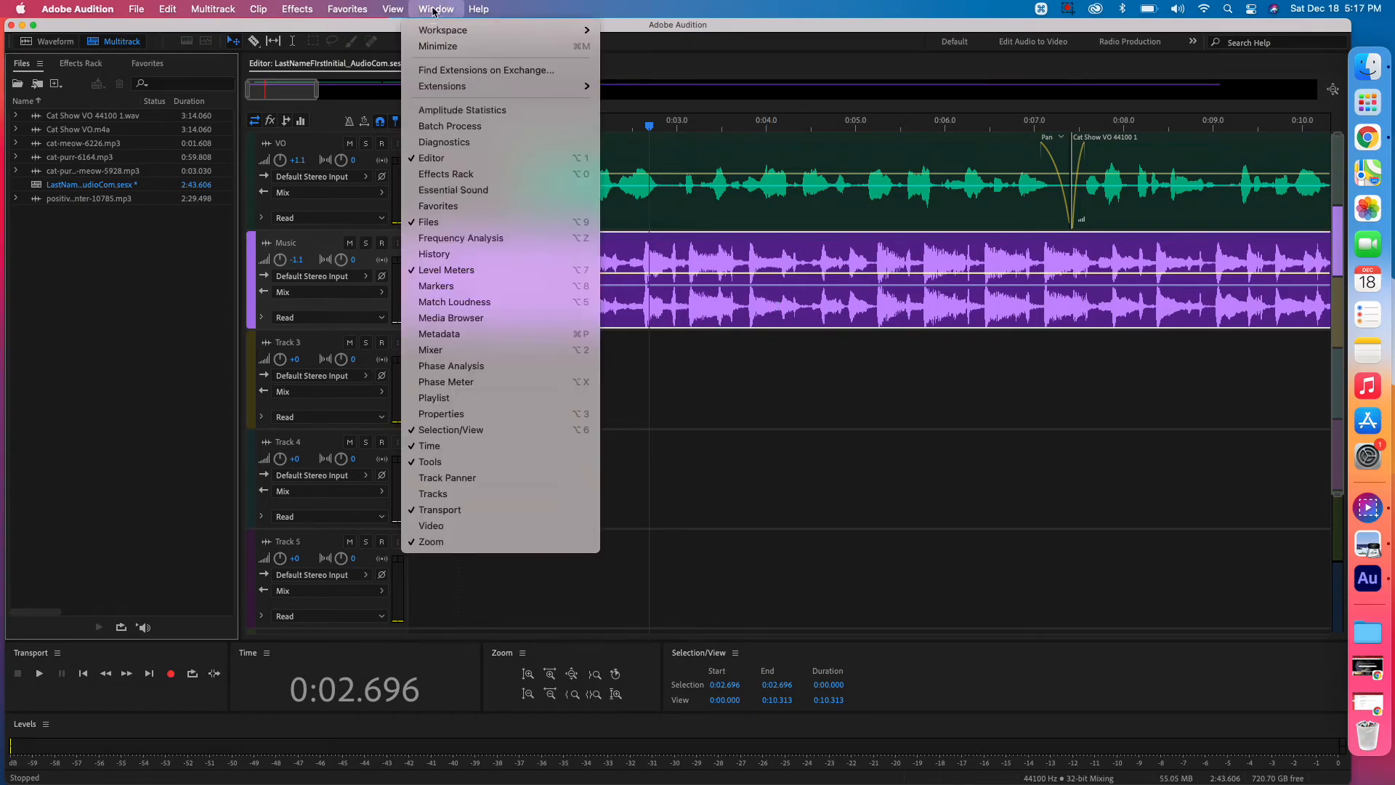
left_click(506, 195)
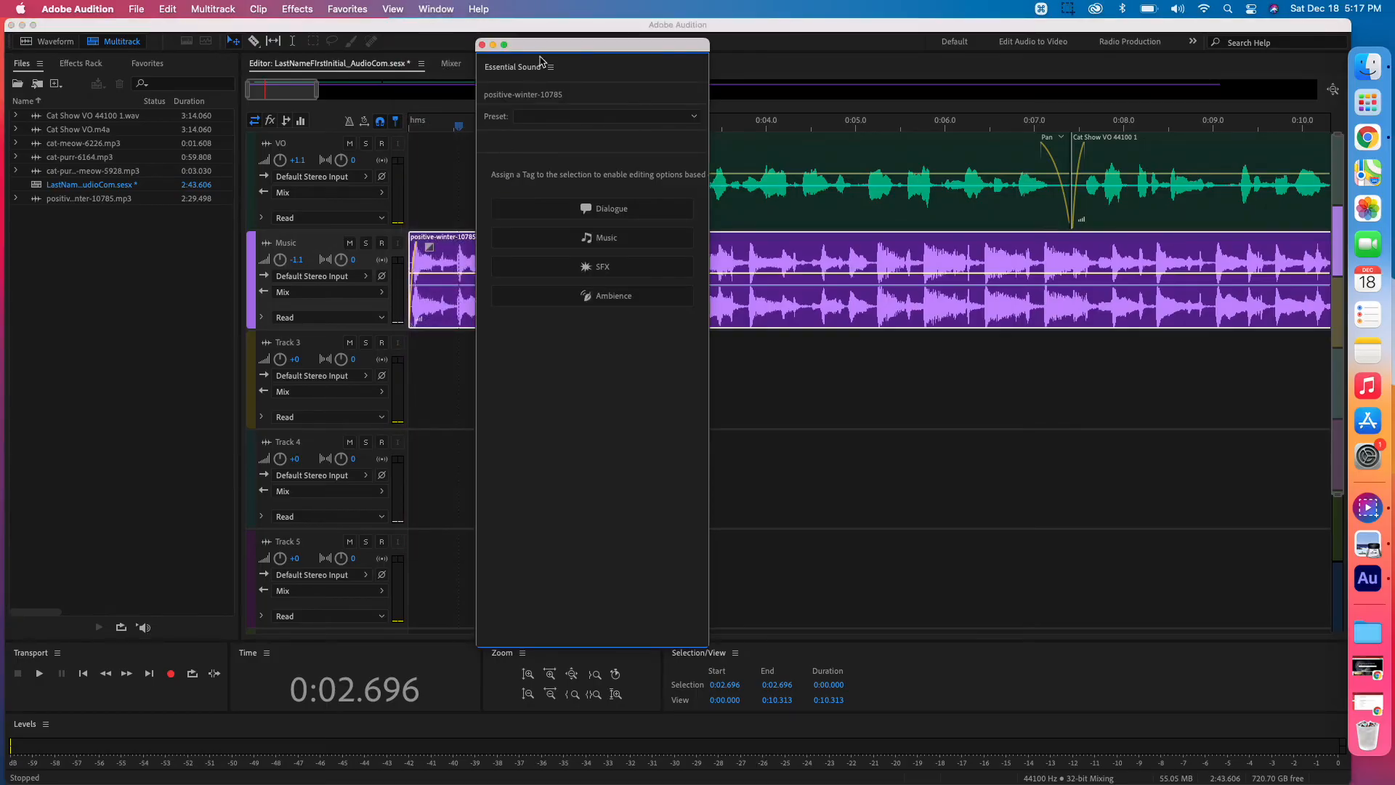
left_click_drag(548, 44, 524, 52)
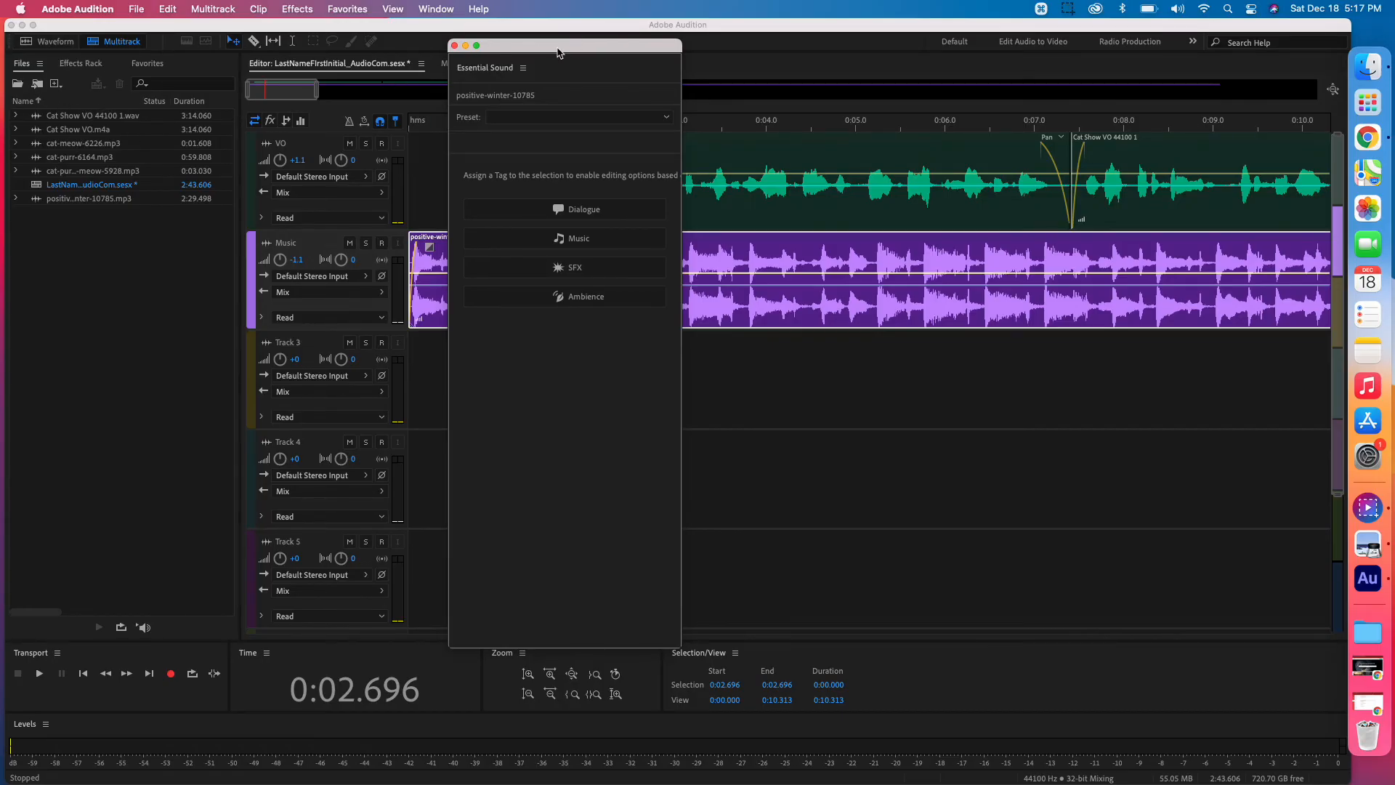
left_click(499, 69)
left_click_drag(500, 69, 40, 71)
left_click_drag(43, 72, 45, 73)
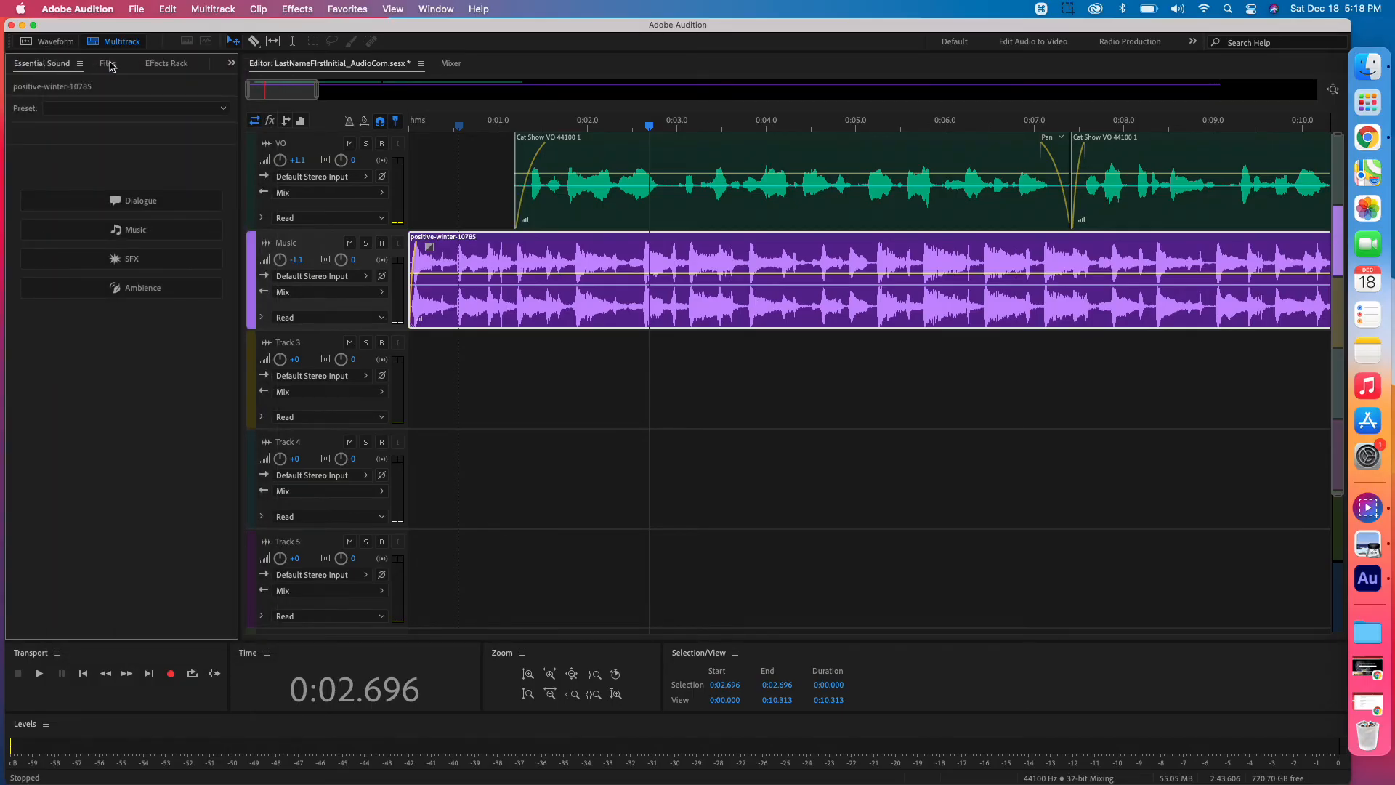
left_click(109, 65)
left_click(49, 65)
left_click(102, 66)
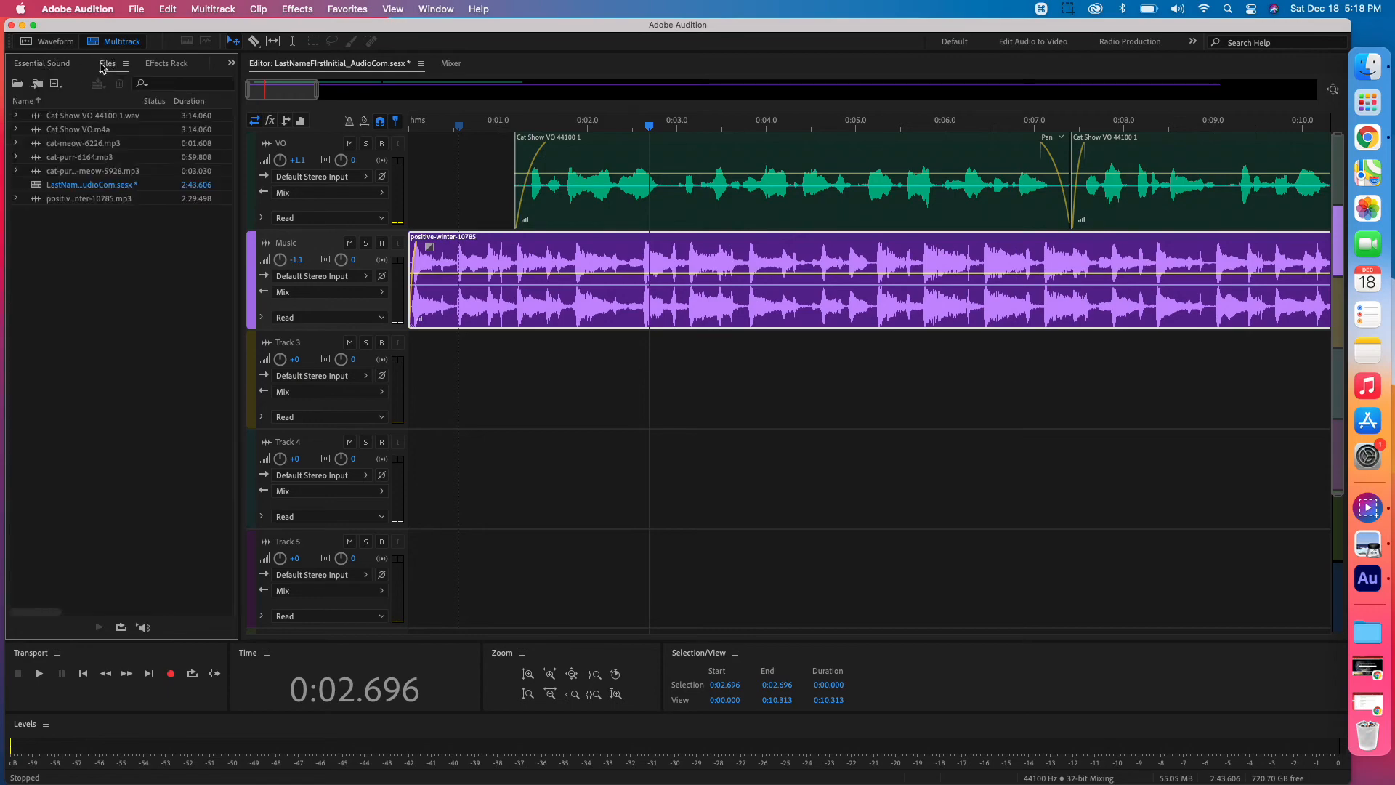
left_click(58, 65)
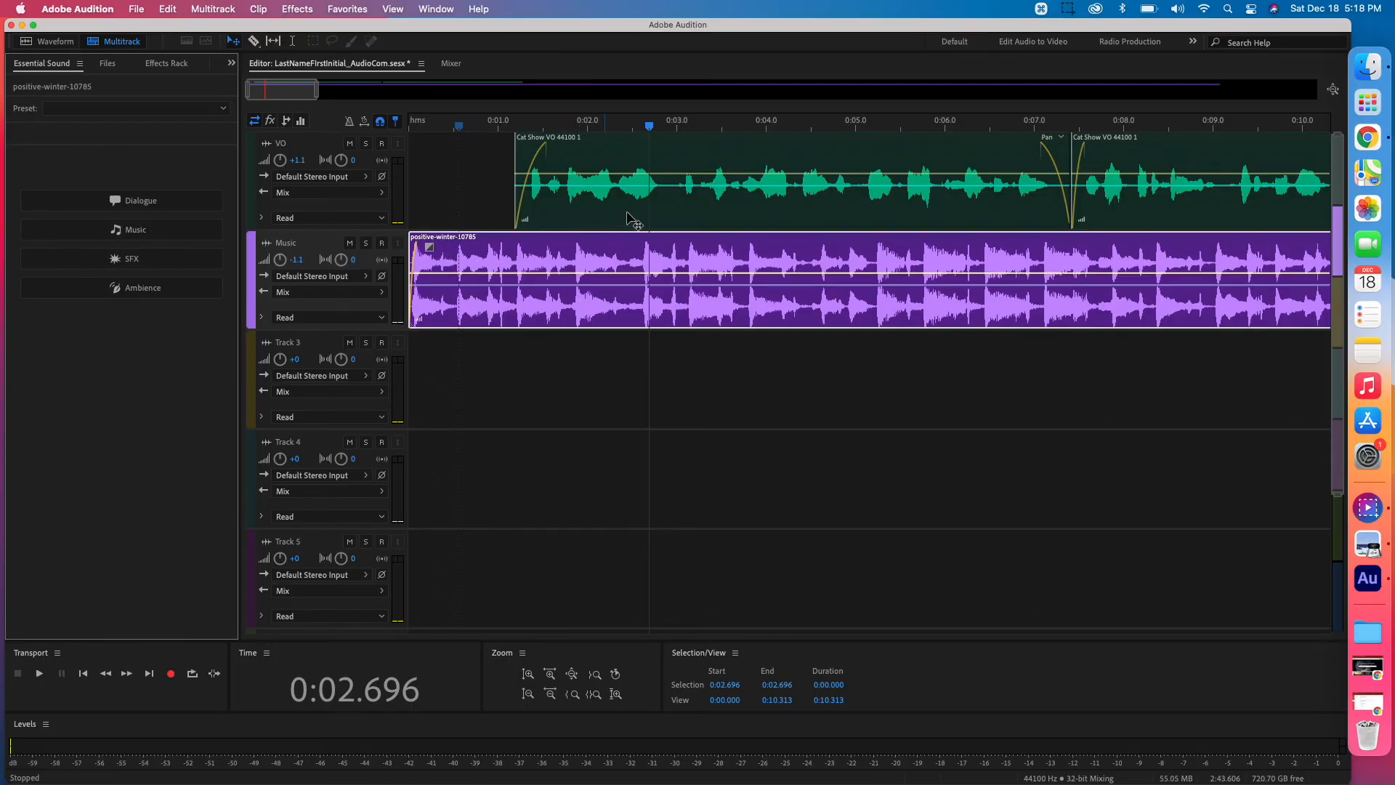
Step: Tag the first voice-over clip on the VO track as Dialogue
key("backslash")
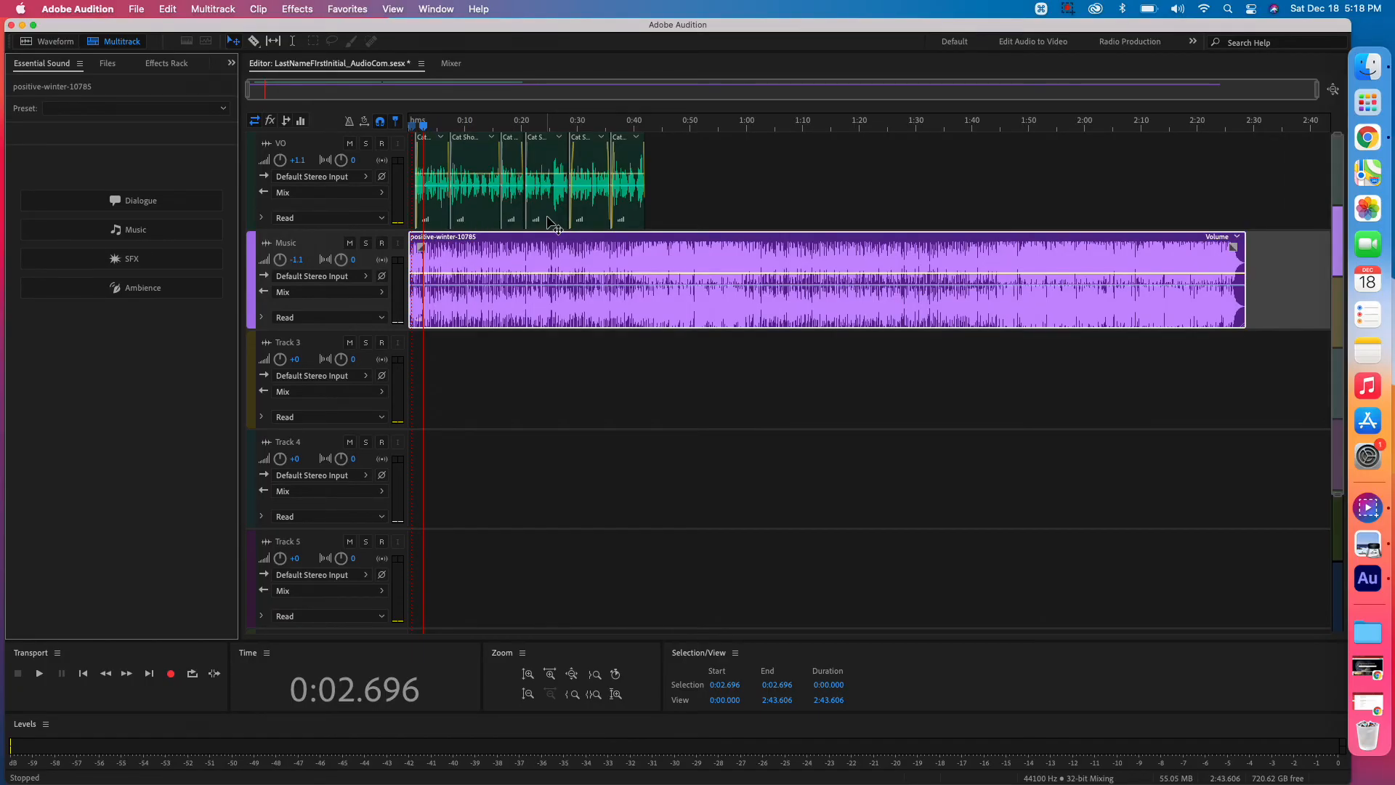
key("equal")
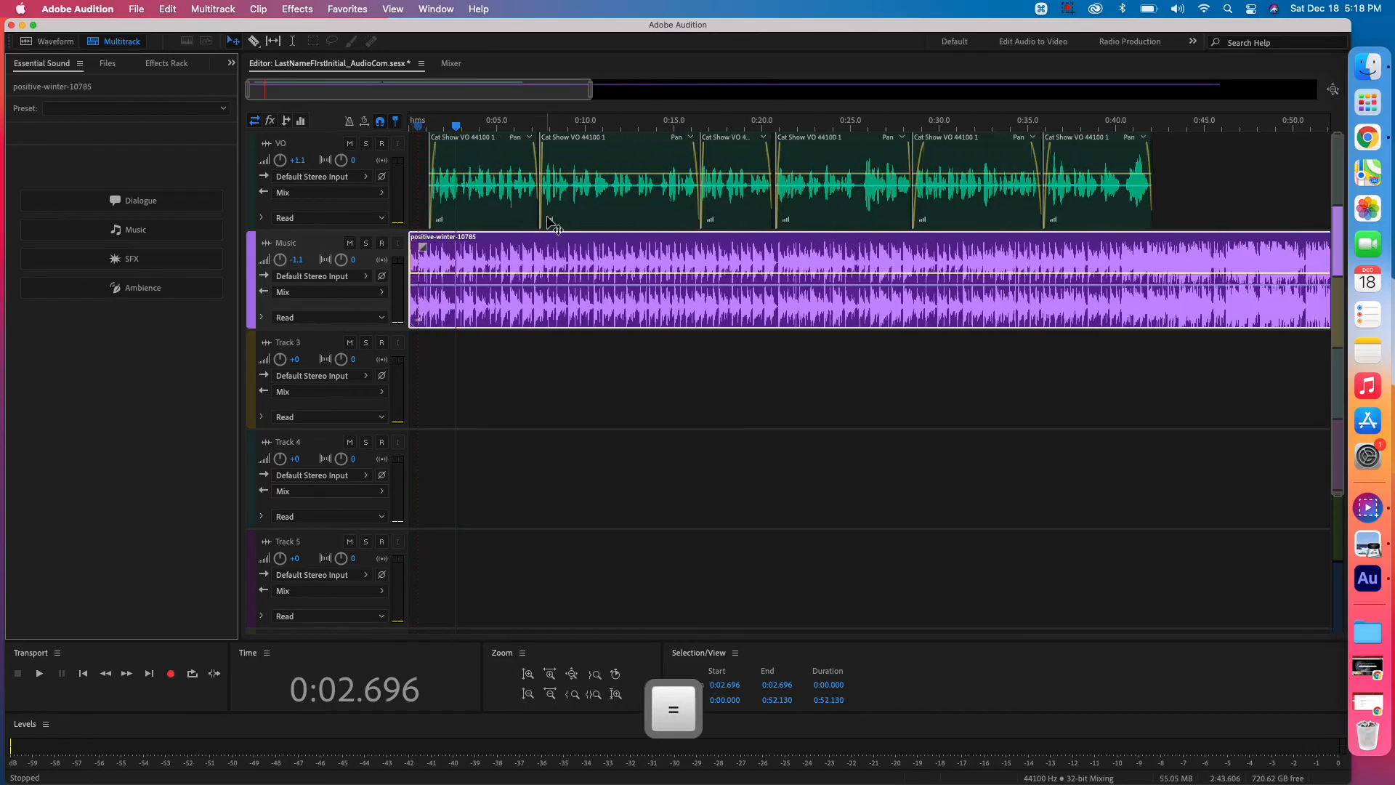
key("equal")
left_click(514, 224)
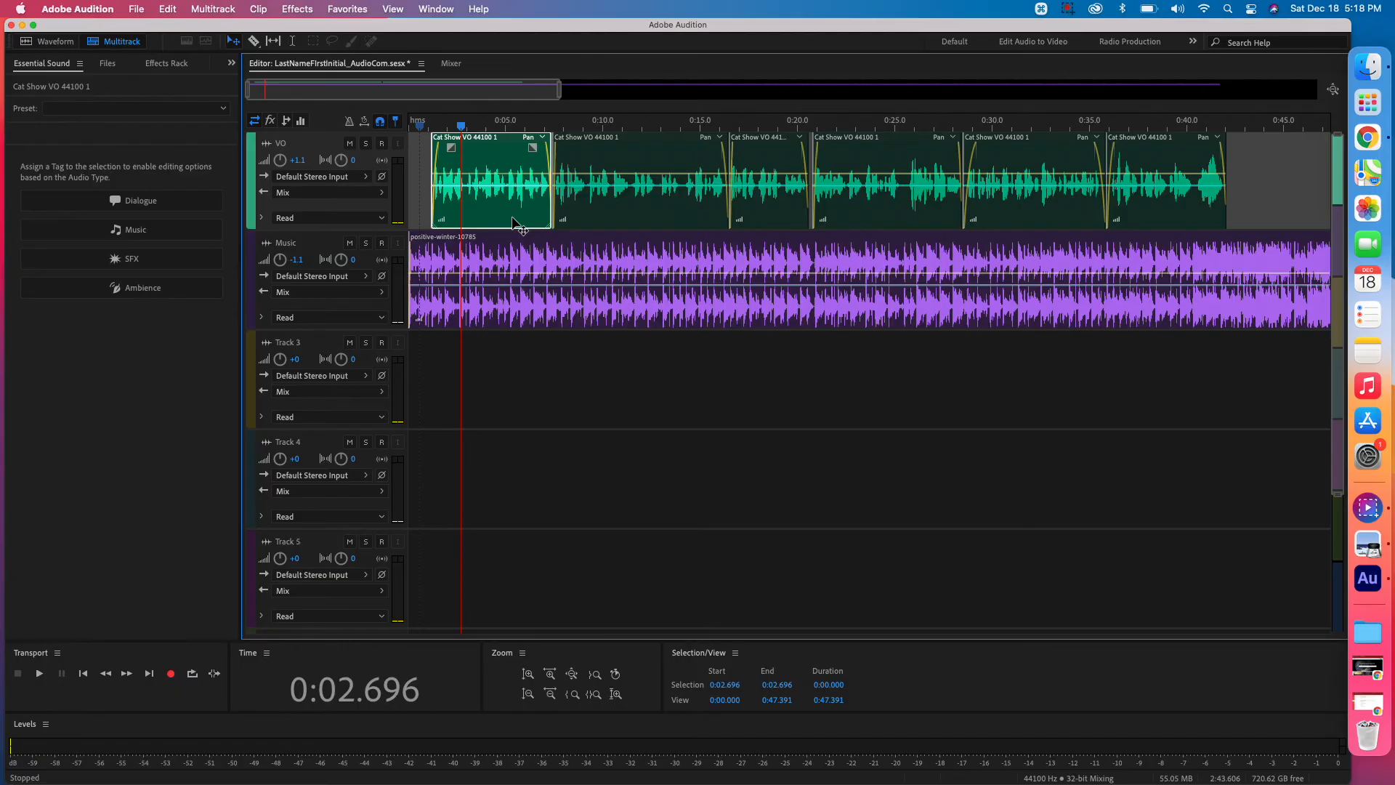
left_click(151, 201)
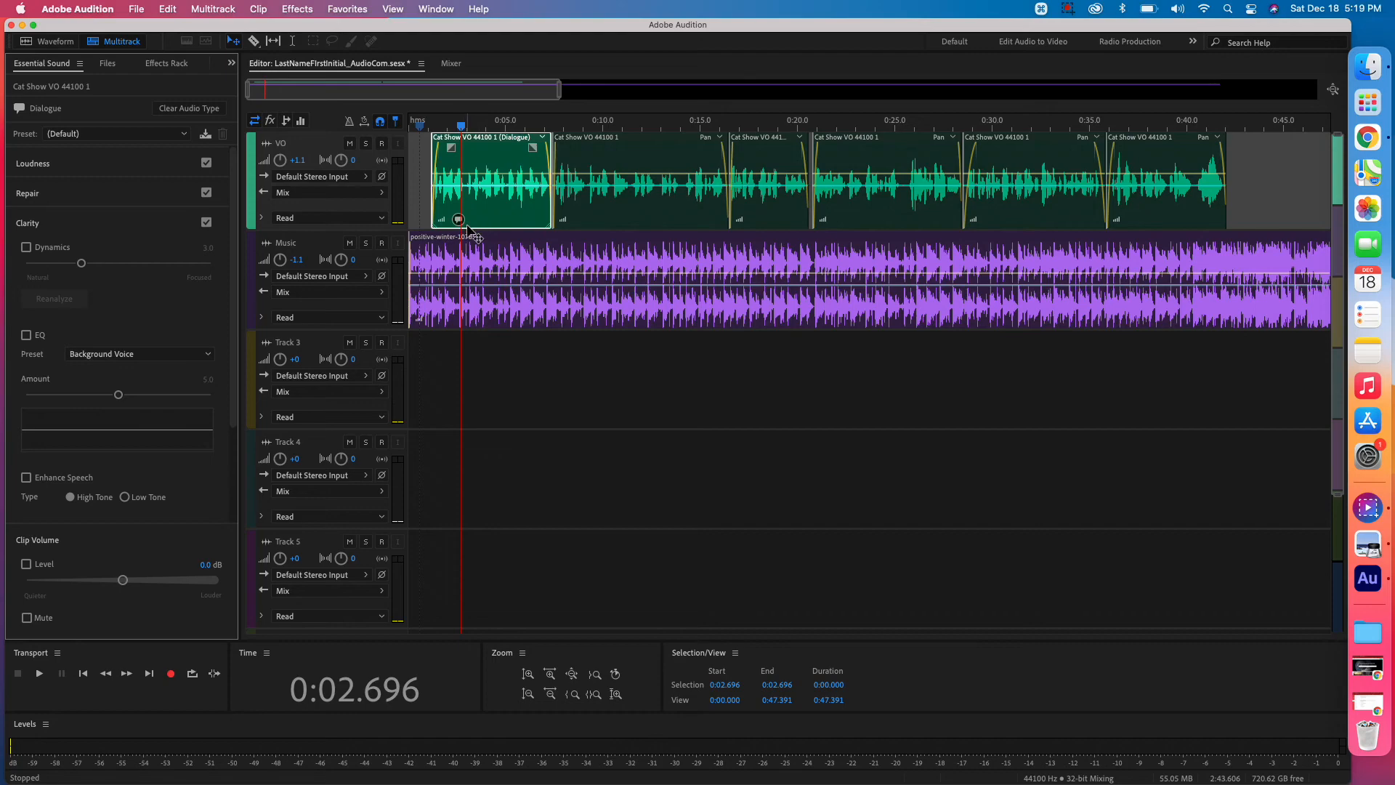
Step: Select the remaining five voice-over clips on the VO track and tag them together as Dialogue
left_click(601, 220)
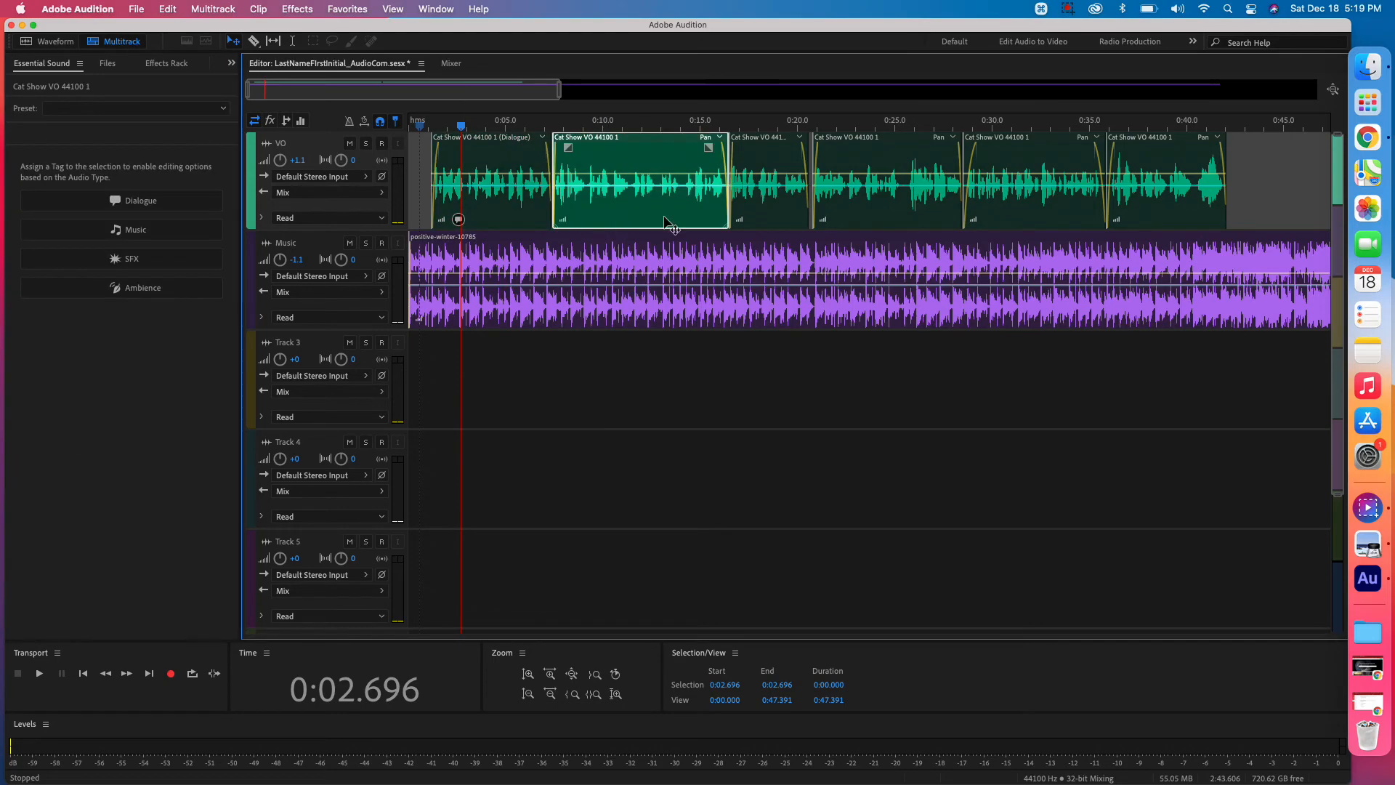
key("super")
left_click(763, 224, "super")
left_click(864, 225, "super")
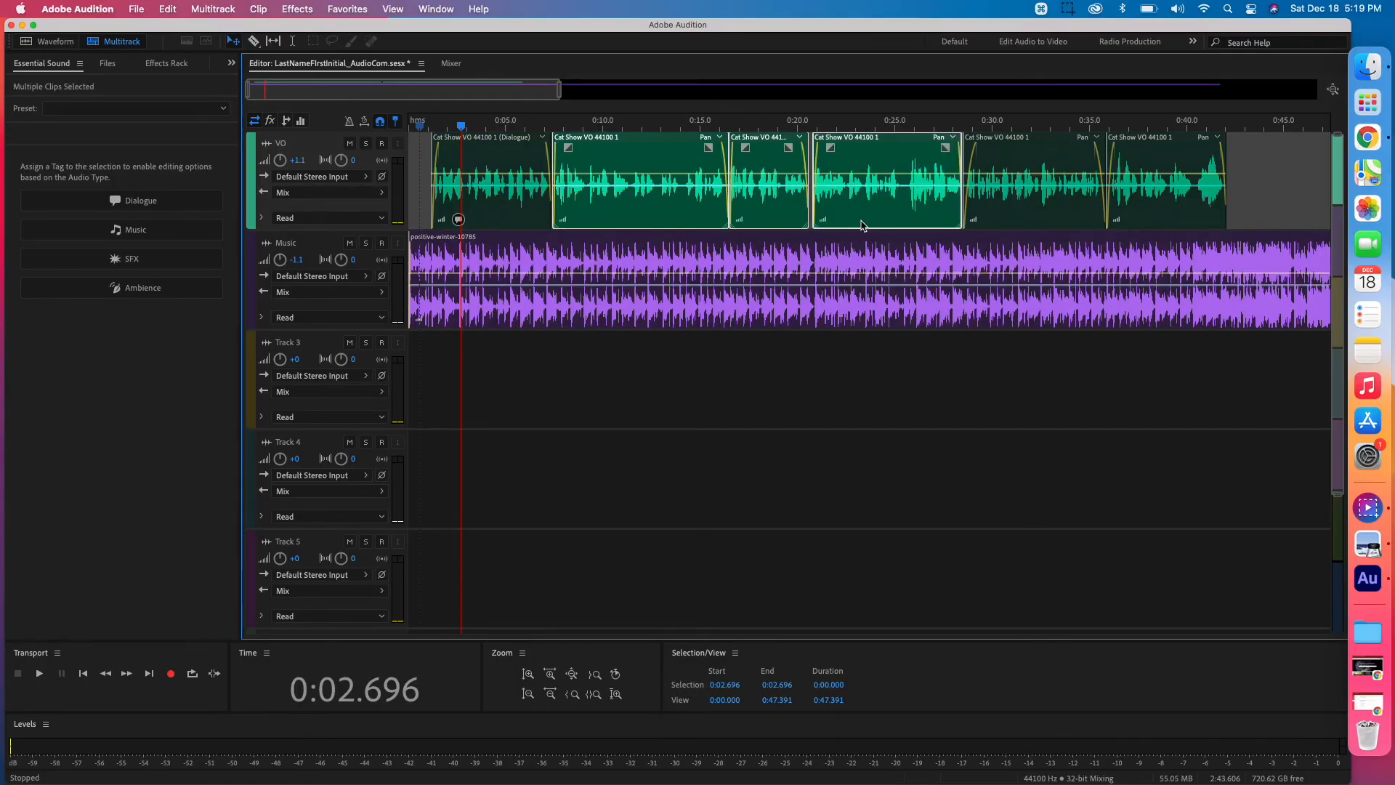
left_click(1001, 210, "super")
left_click(1121, 215, "super")
left_click(193, 199)
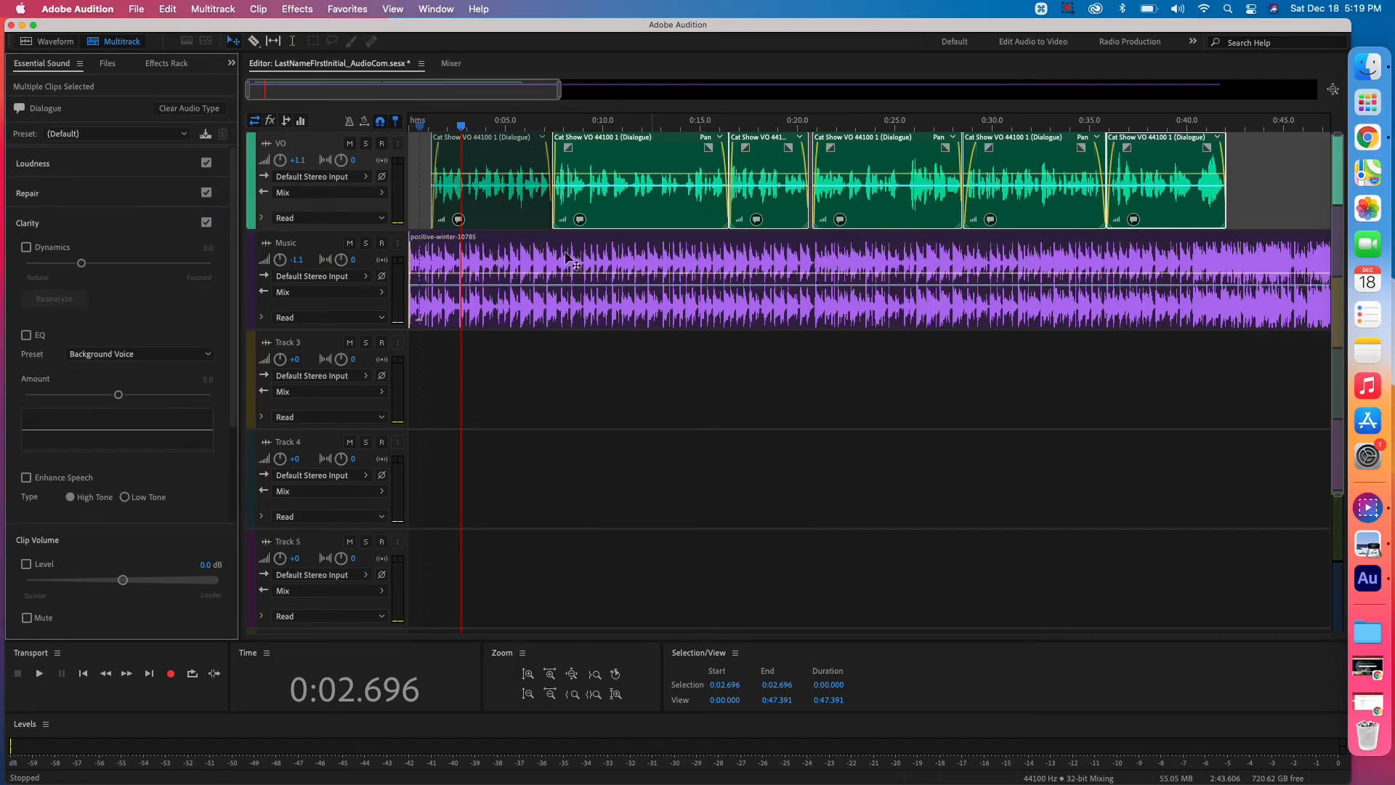
Step: Tag the positive-winter-10785 clip as Music and enable ducking against dialogue for it
left_click(496, 259)
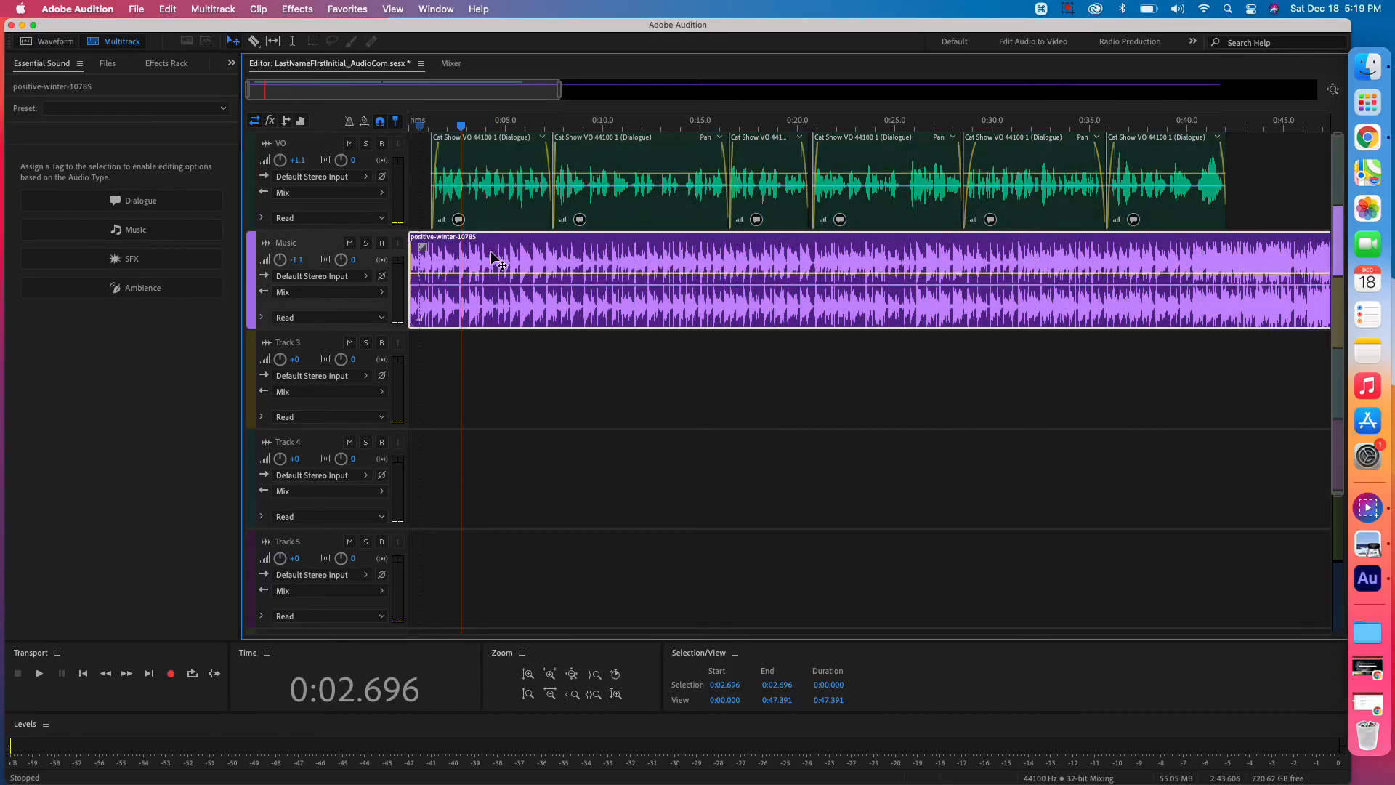
left_click(136, 230)
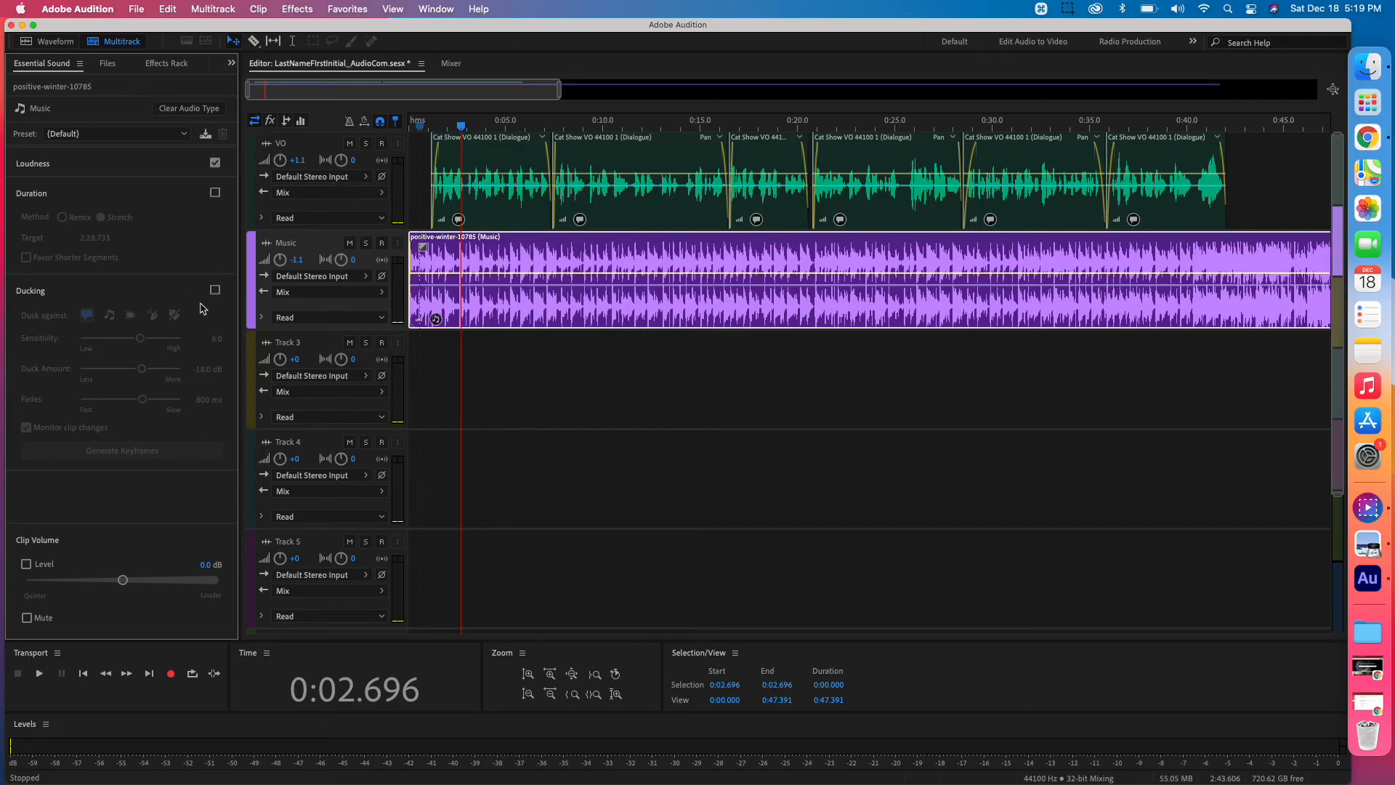
left_click(215, 292)
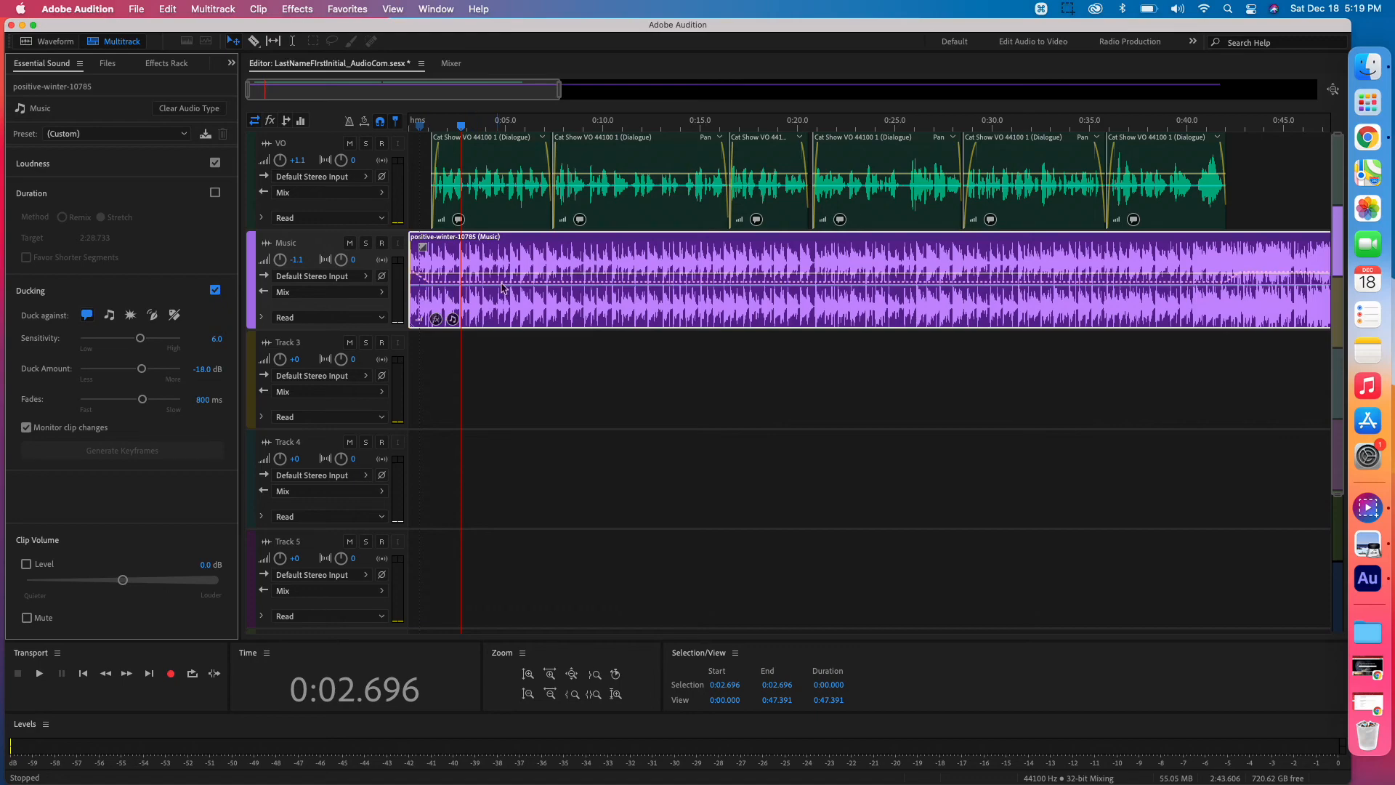
Step: Turn ducking off on the music clip, play the unducked mix from 0:02.696 for comparison, and turn ducking back on
left_click(215, 292)
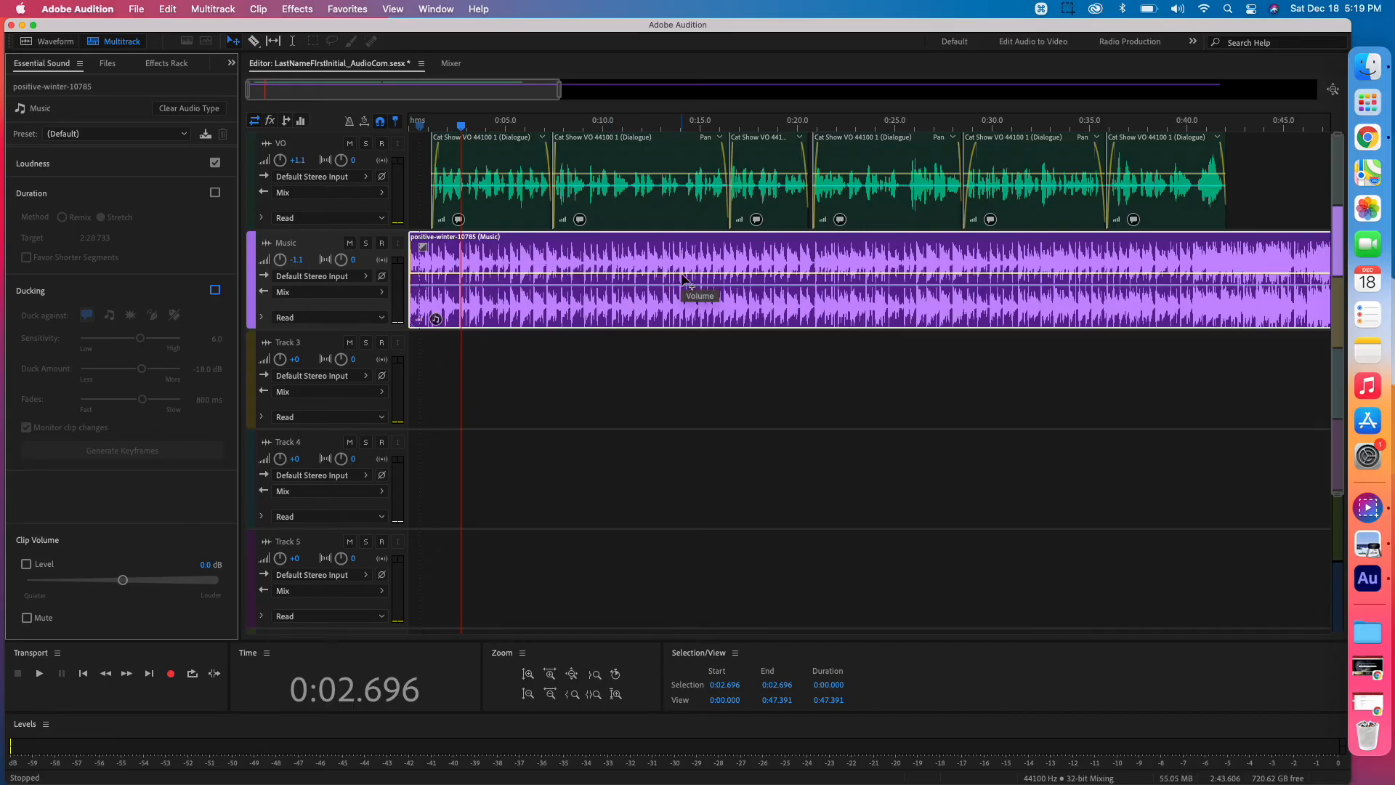
key("space")
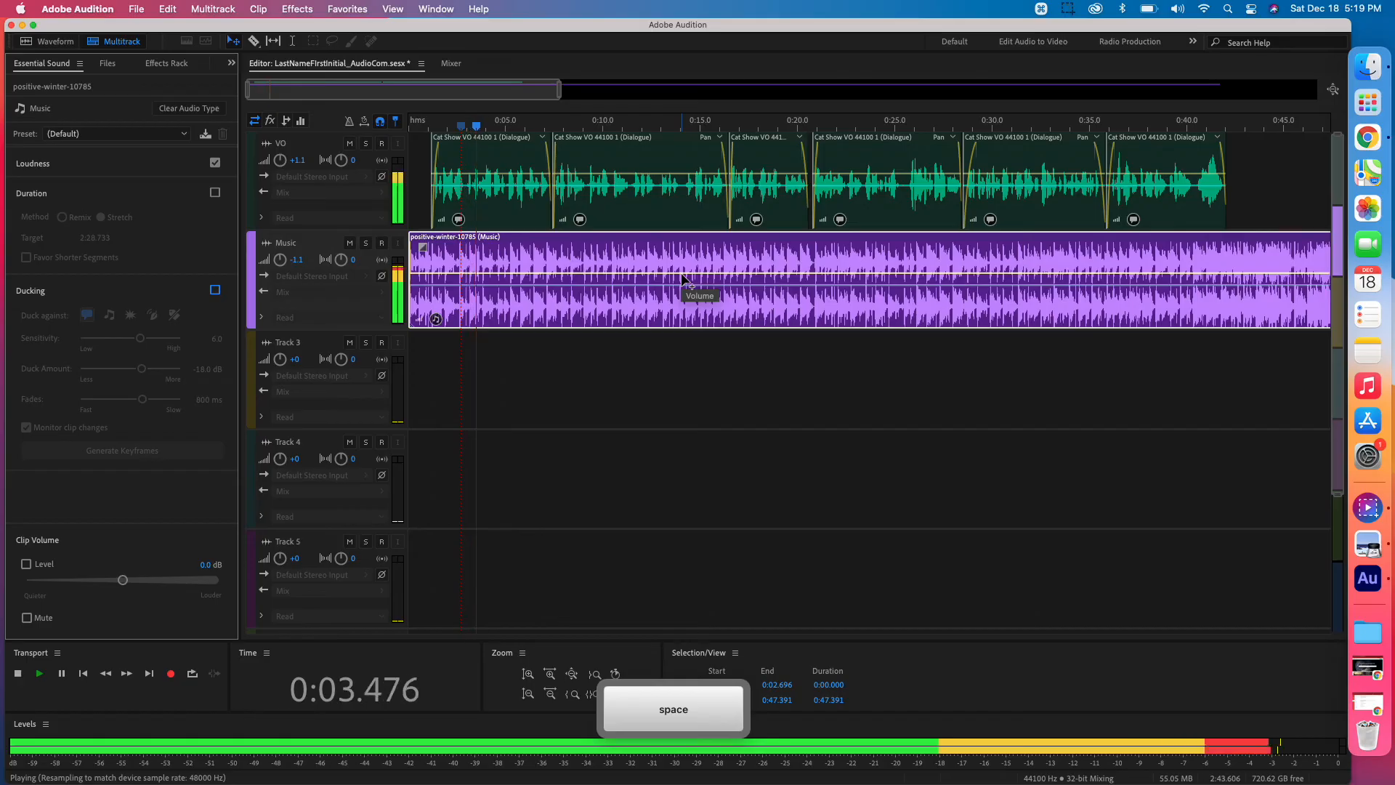
key("space")
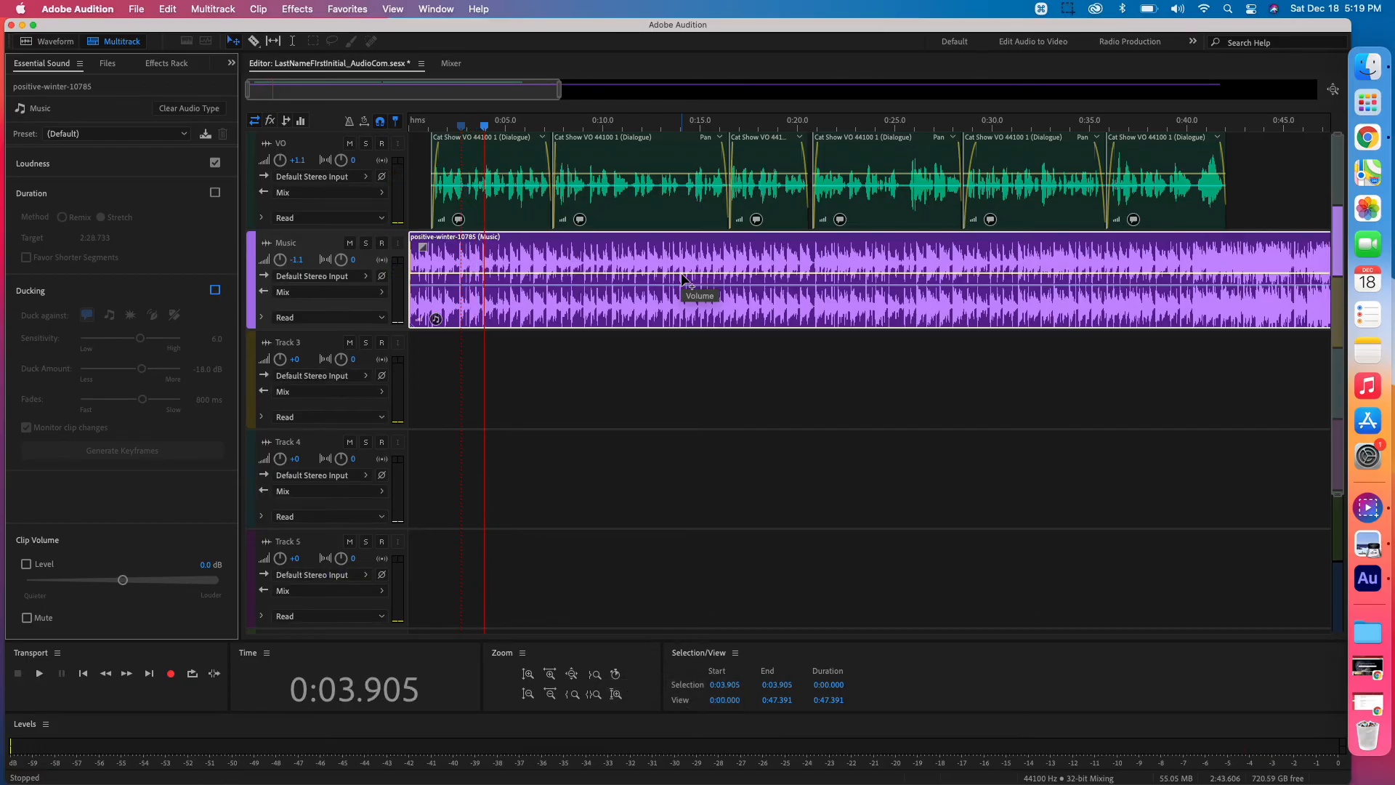
left_click(215, 291)
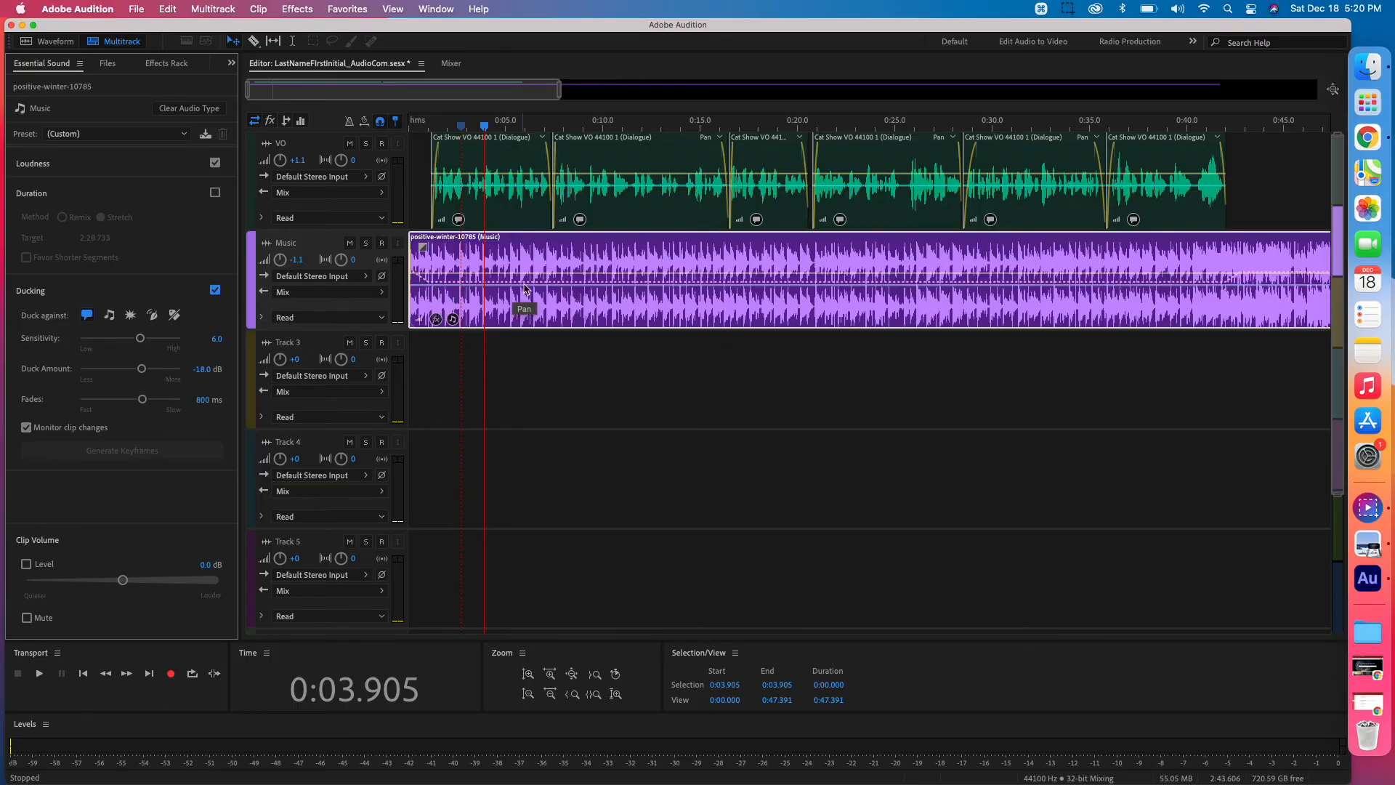
Step: Play the ducked mix from 0:00.896 and again from the start of the timeline to hear how the music dips under the voice-over
left_click(425, 120)
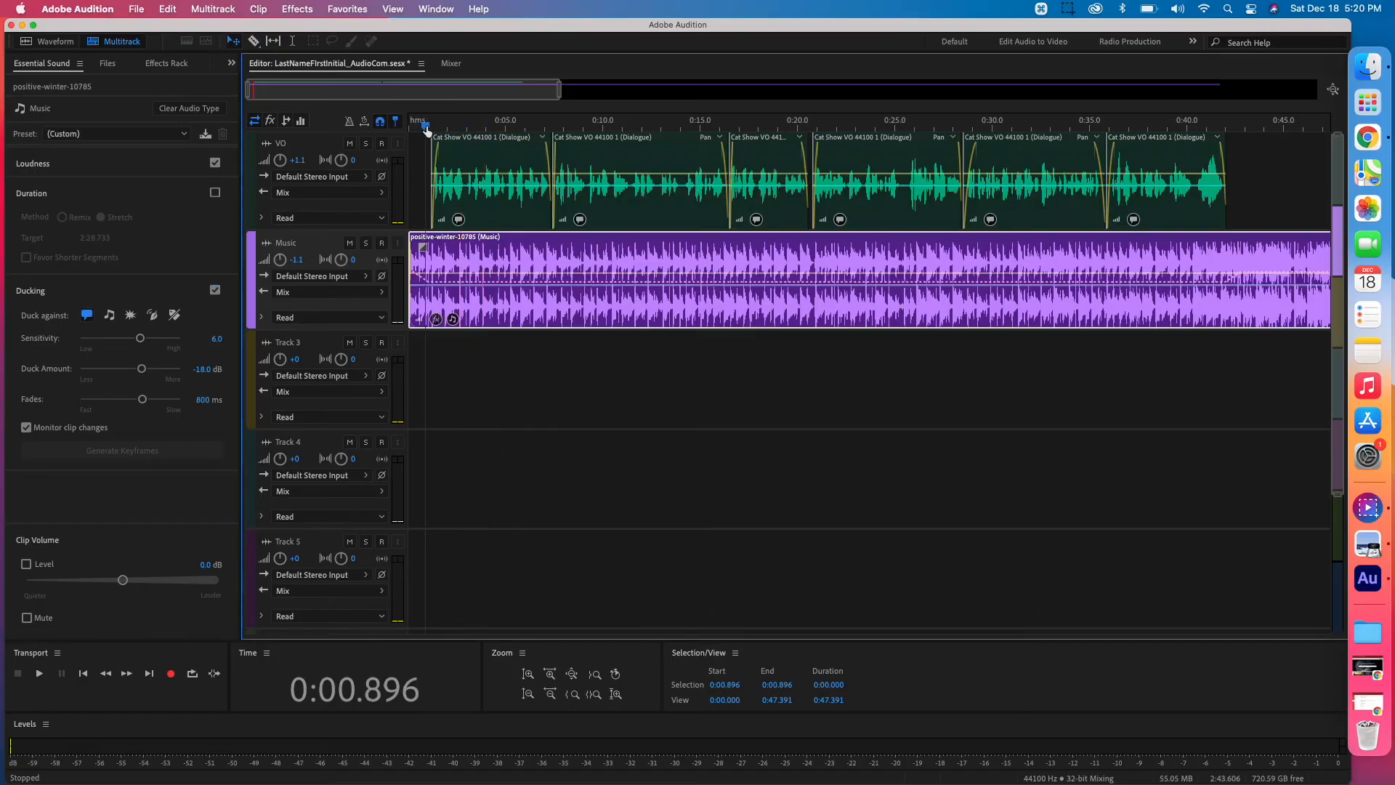
key("space")
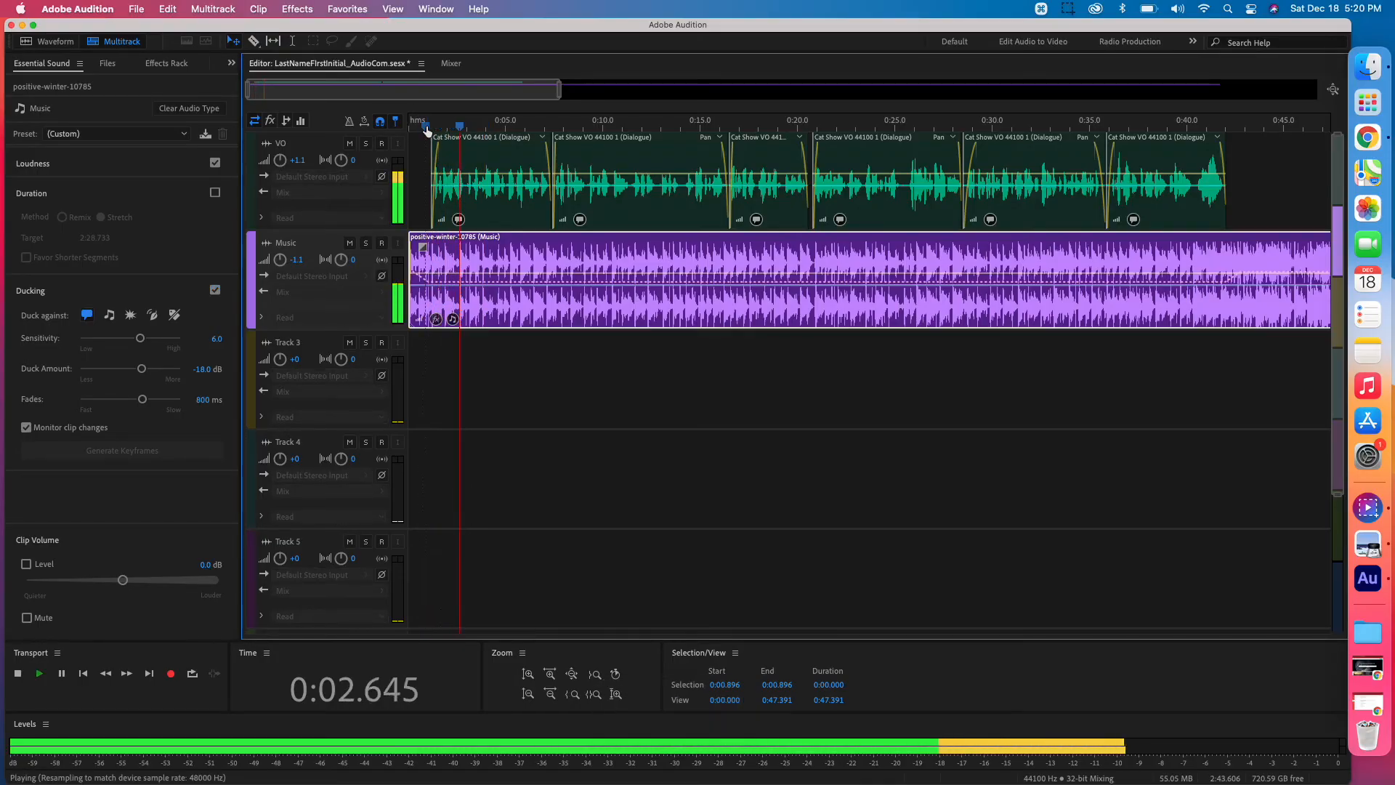
key("space")
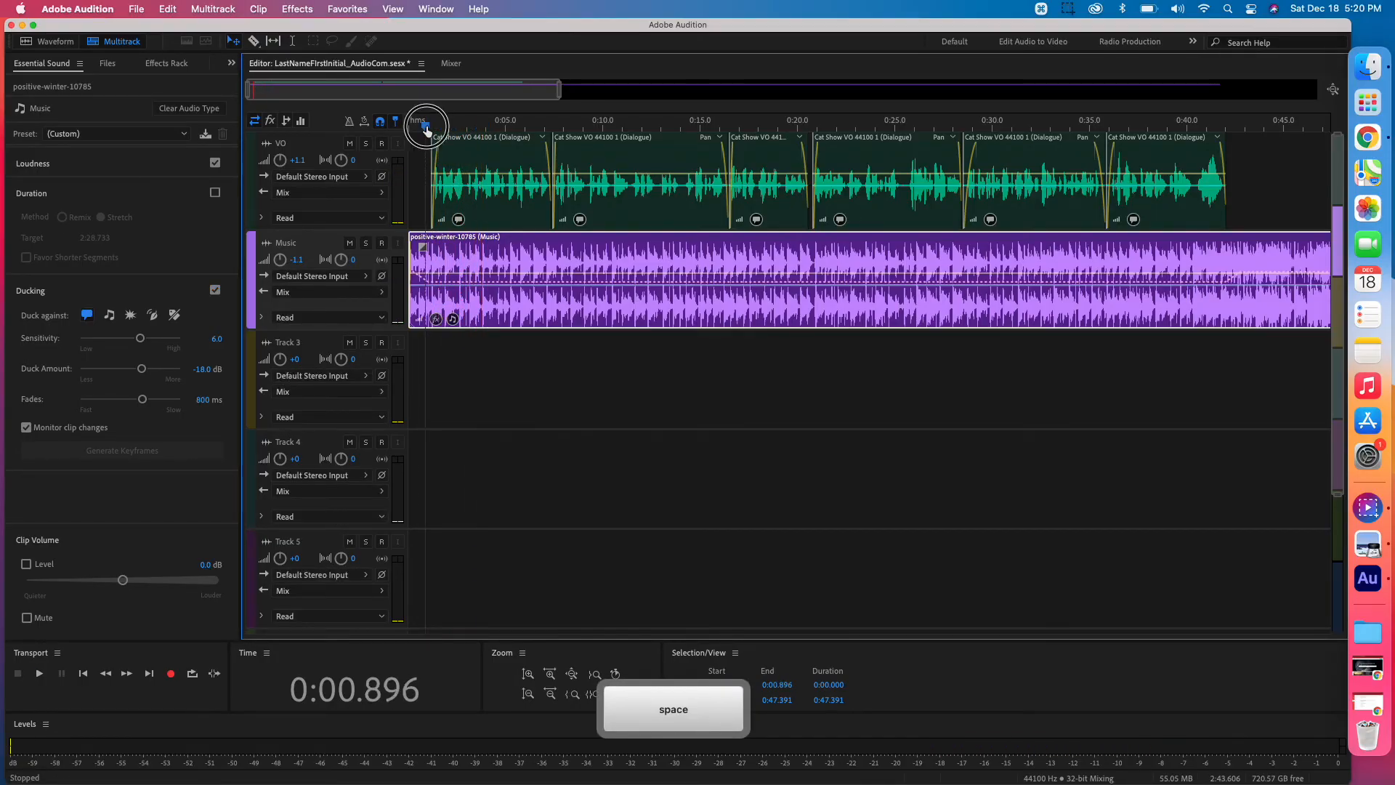
left_click_drag(425, 125, 398, 125)
key("space")
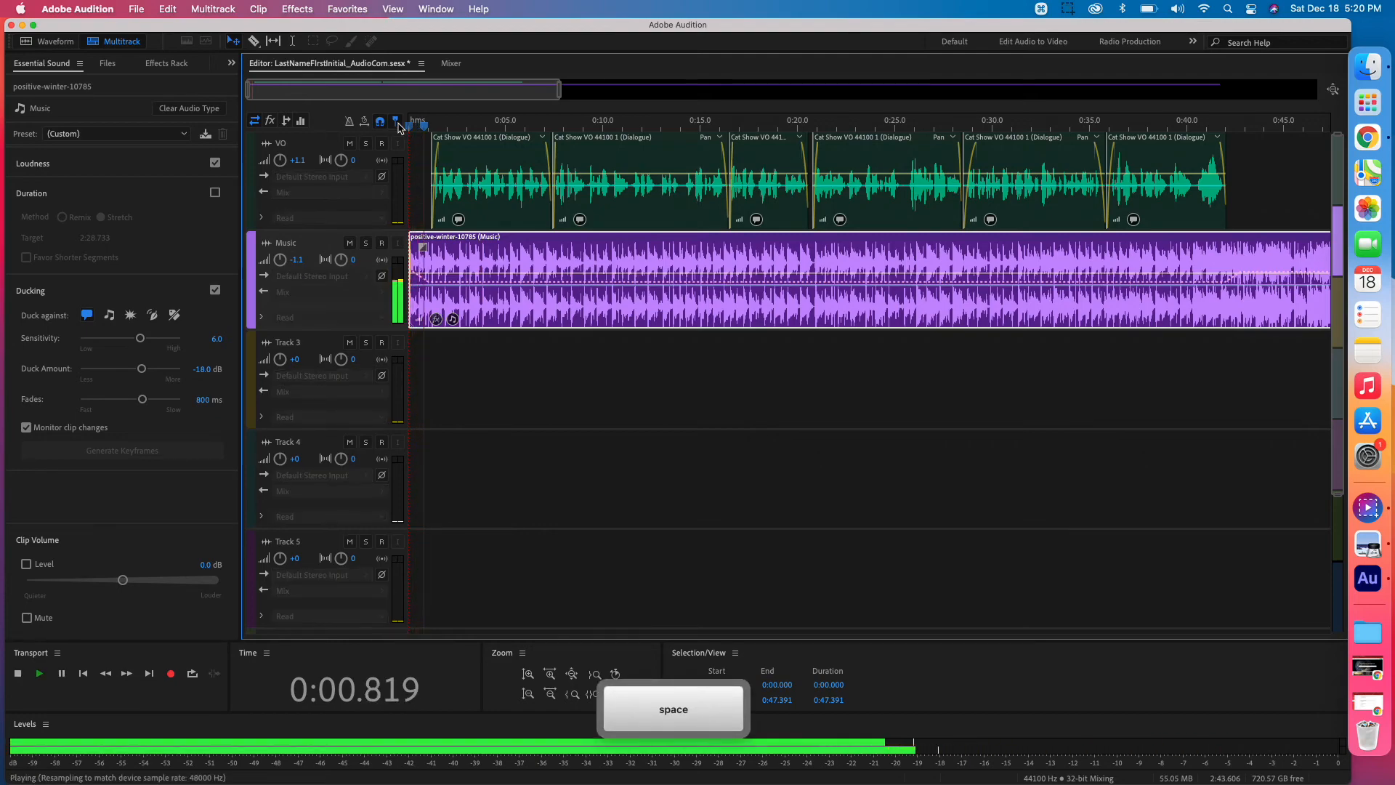
key("space")
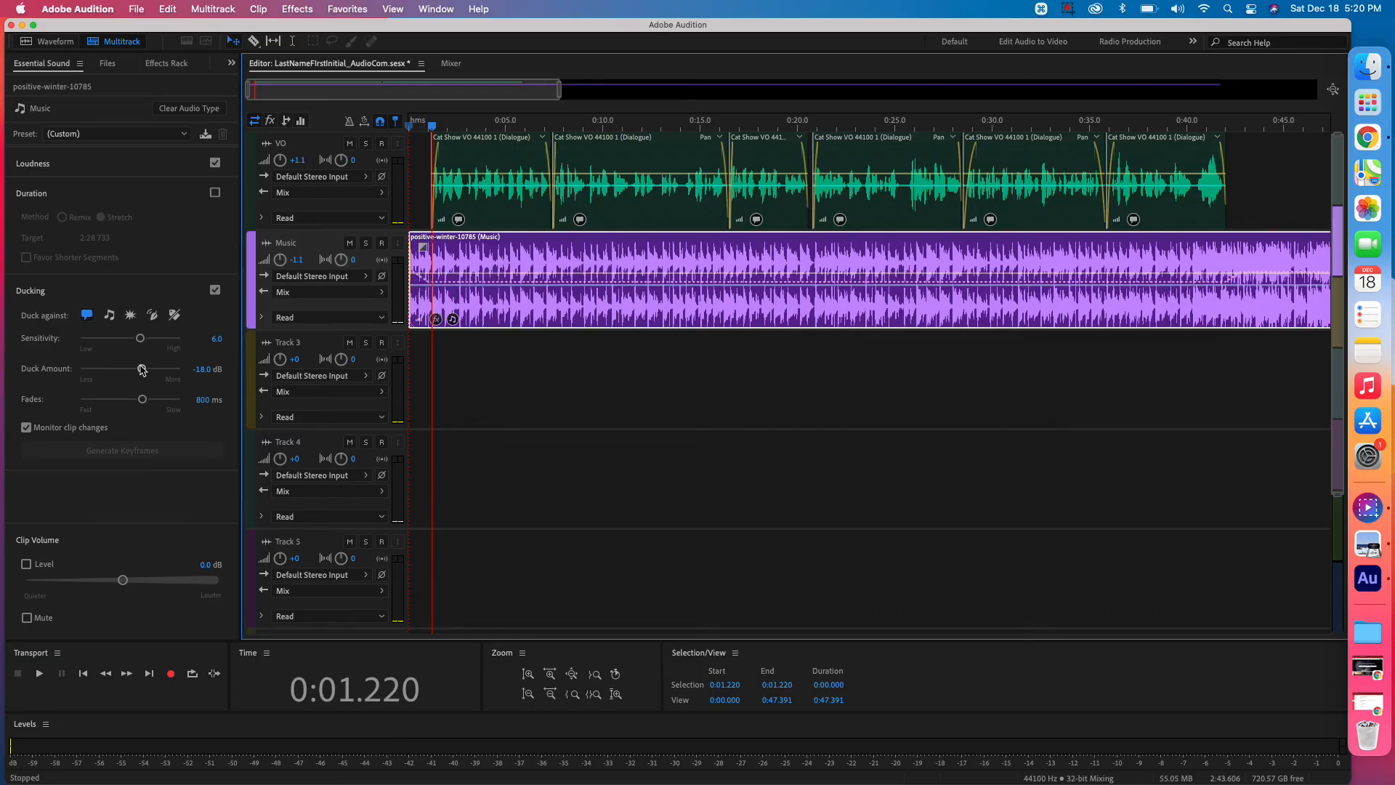
Step: Try a much stronger Duck Amount of -33.3 dB on the music clip and audition the mix
left_click_drag(142, 369, 169, 384)
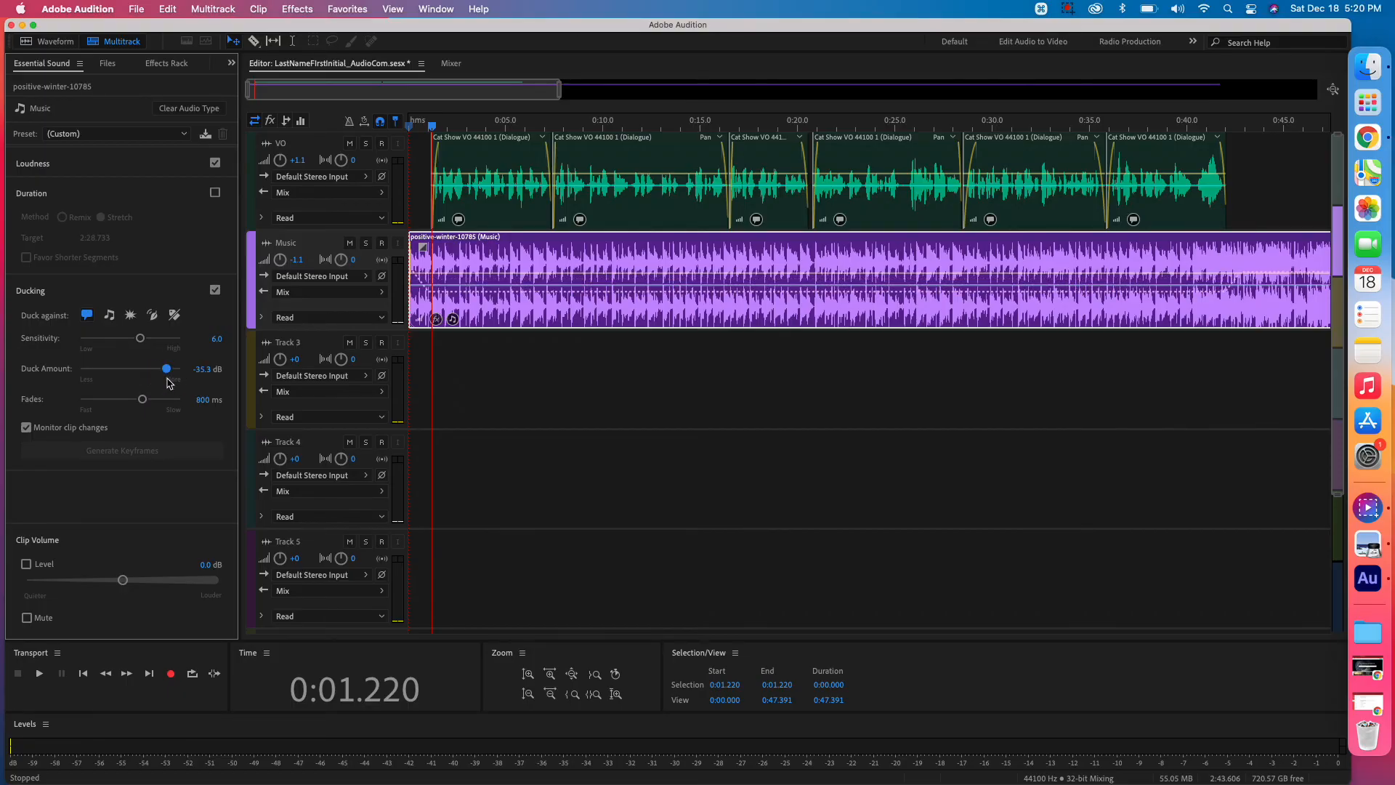
key("space")
key("space")
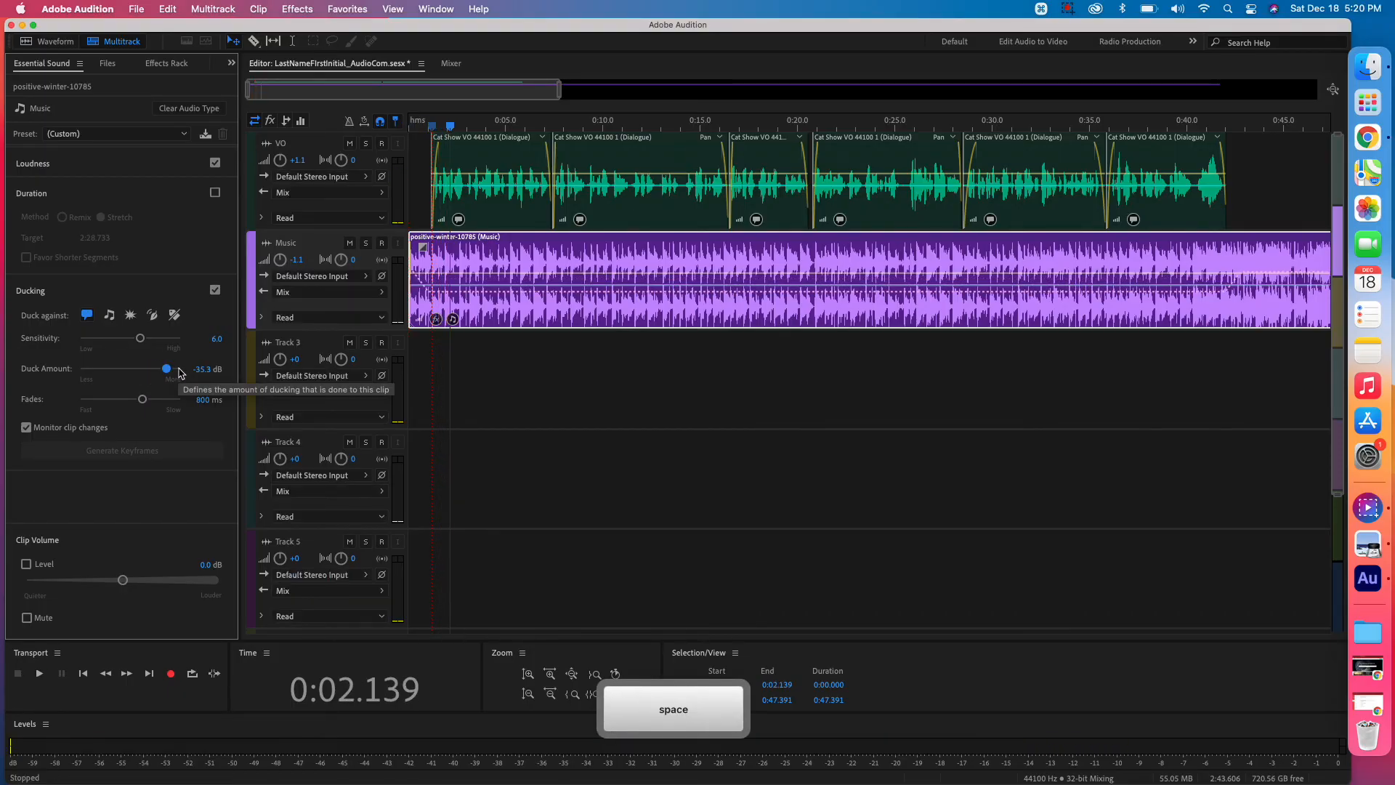
Step: Set the music clip's Duck Amount to -16.8 dB and play the mix to check the balance
left_click_drag(167, 369, 101, 369)
key("space")
key("space")
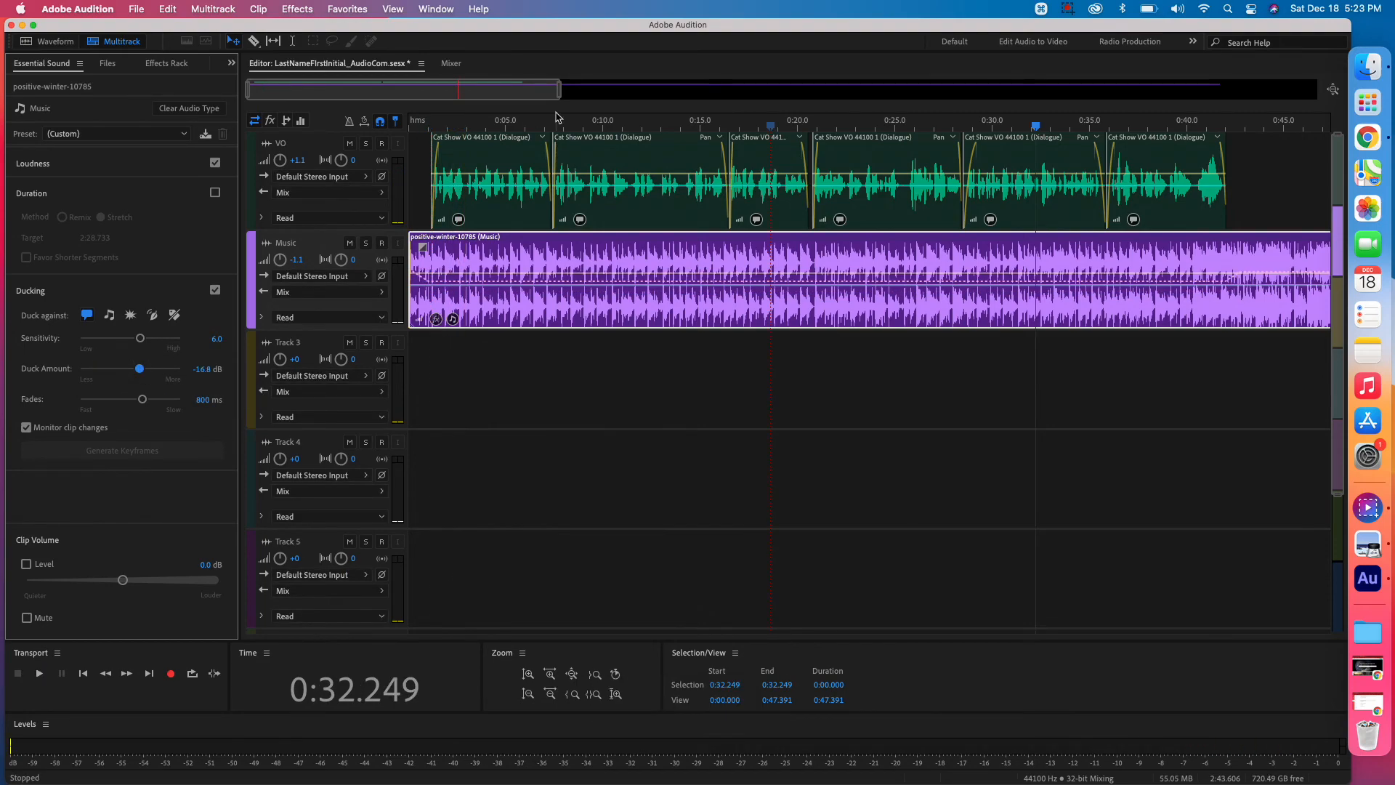
Step: Play the ducked mix from the start of the timeline and again from about 0:19
left_click(411, 122)
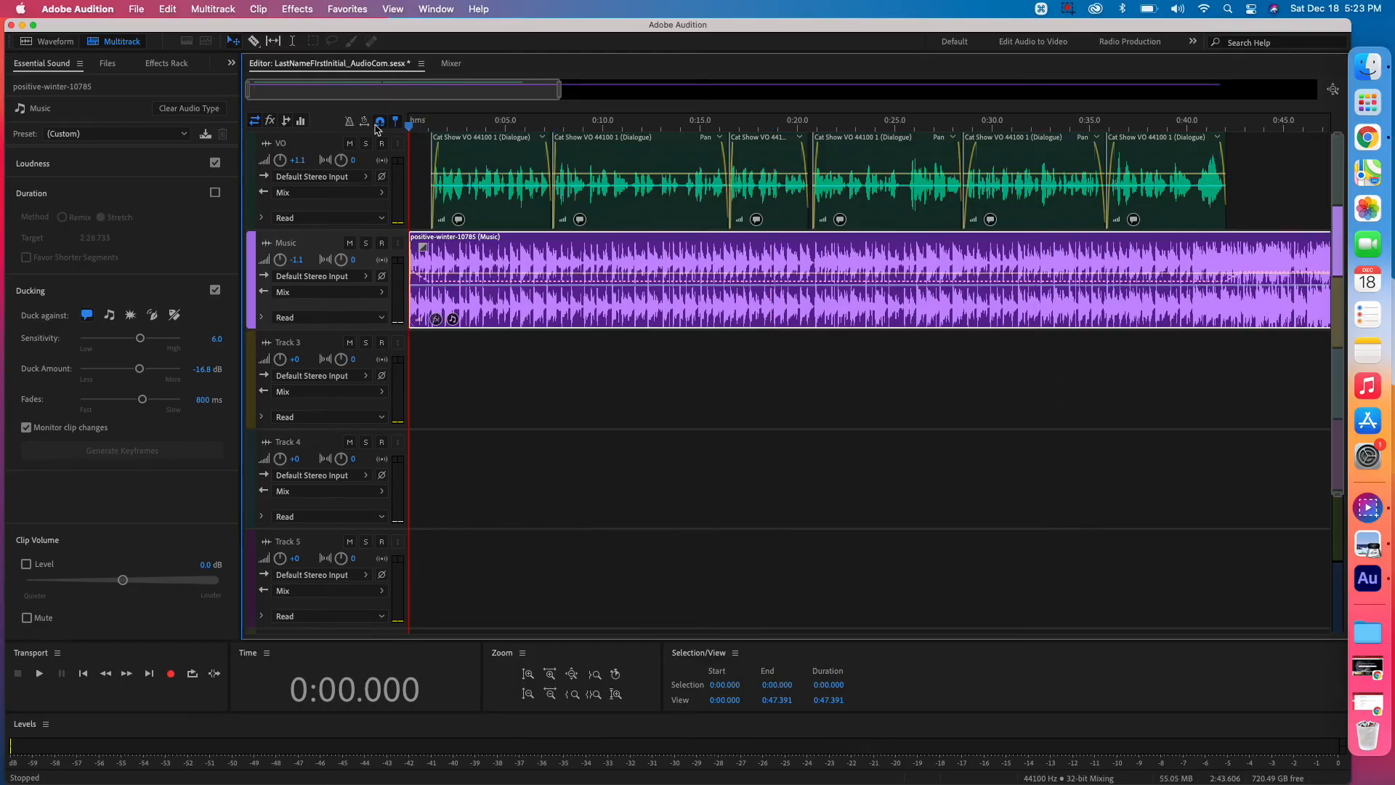
key("space")
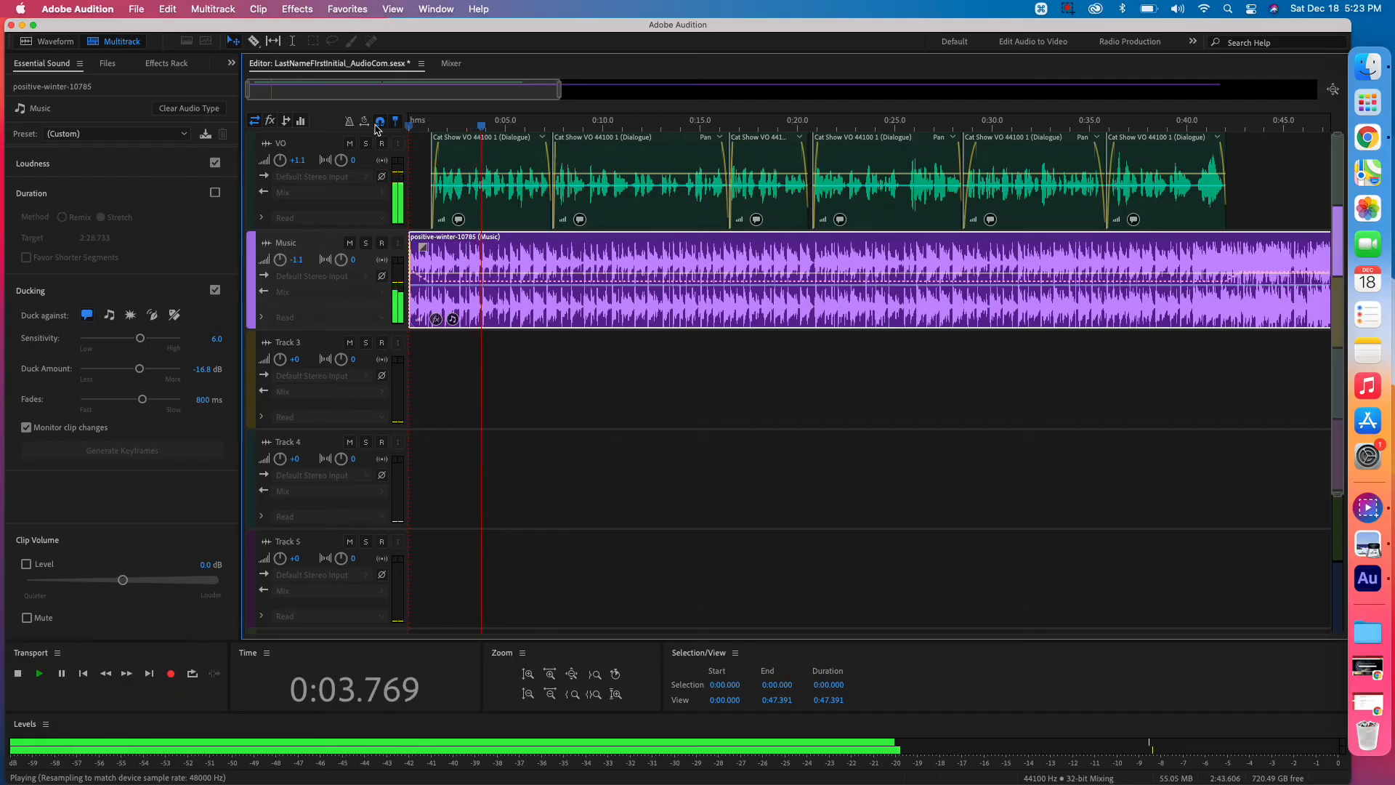
key("space")
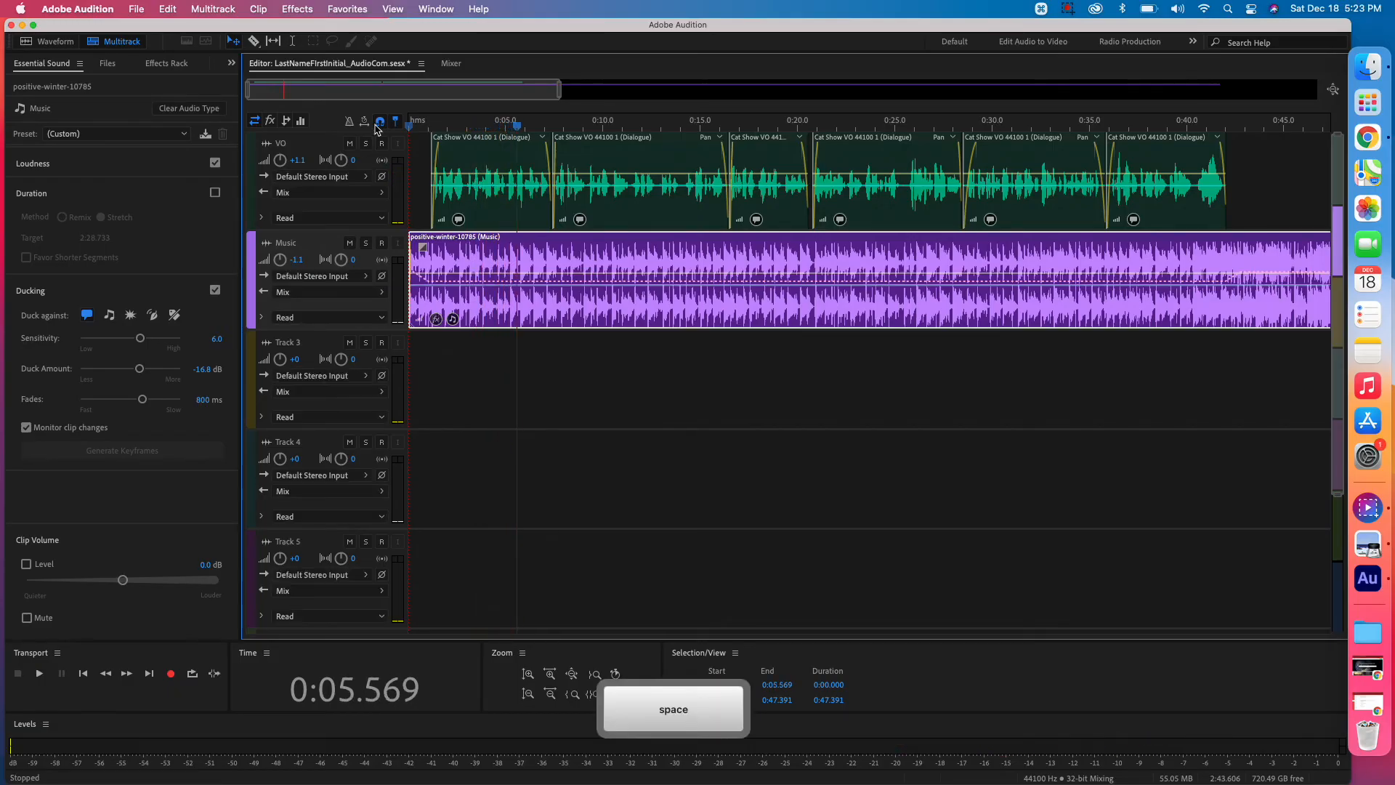
left_click(778, 121)
key("space")
key("space")
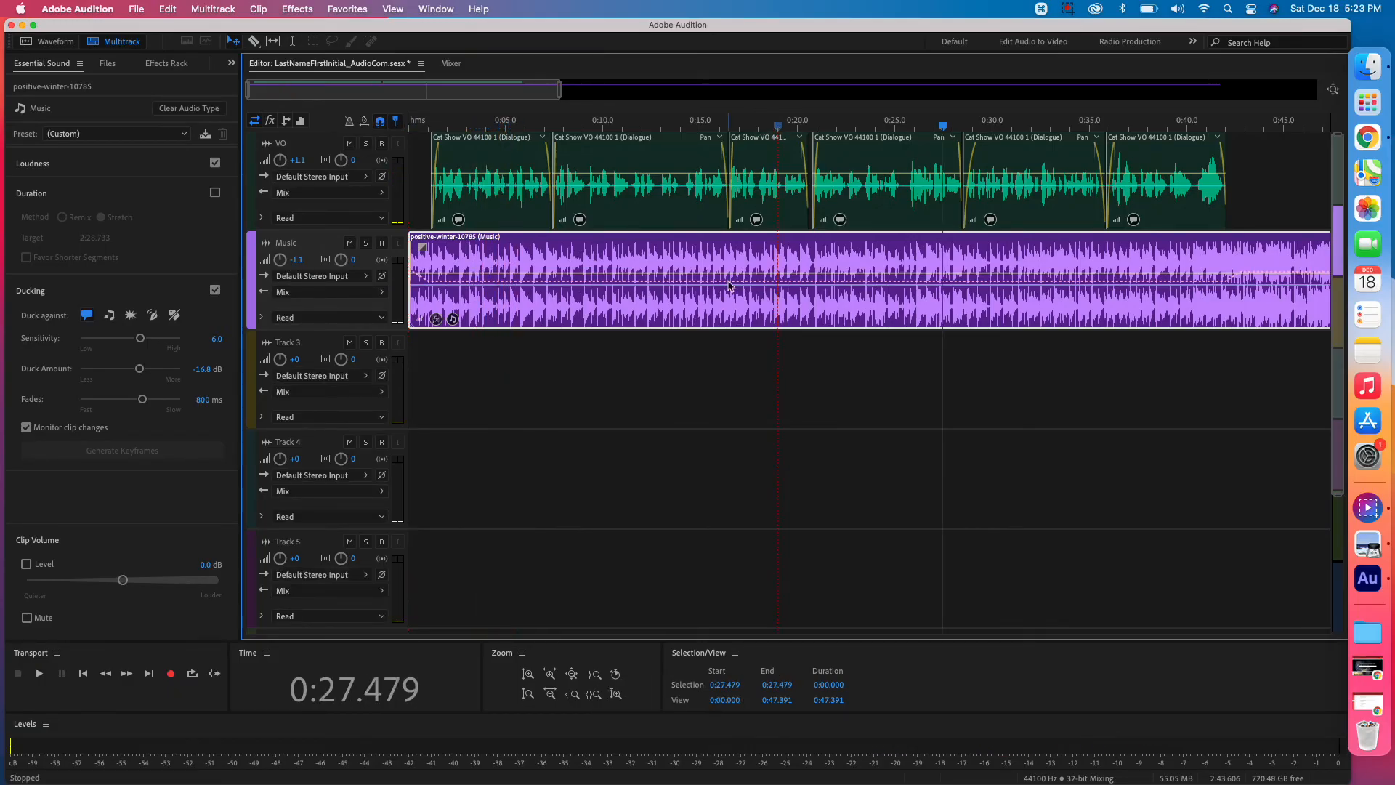
Step: Play the end of the voice-over from 0:39.697 to judge where the music should finish
scroll(1113, 366, "right", 10)
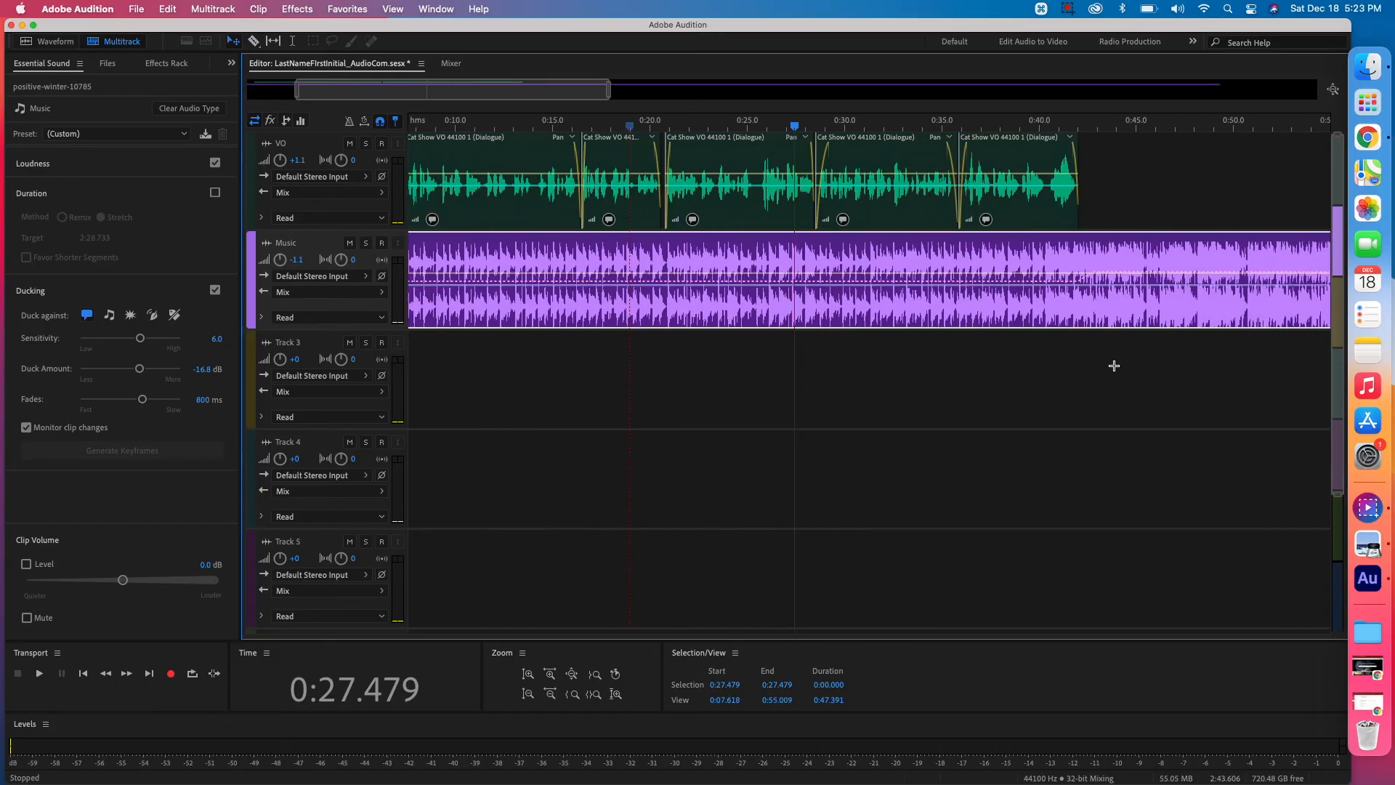
scroll(1114, 366, "right", 5)
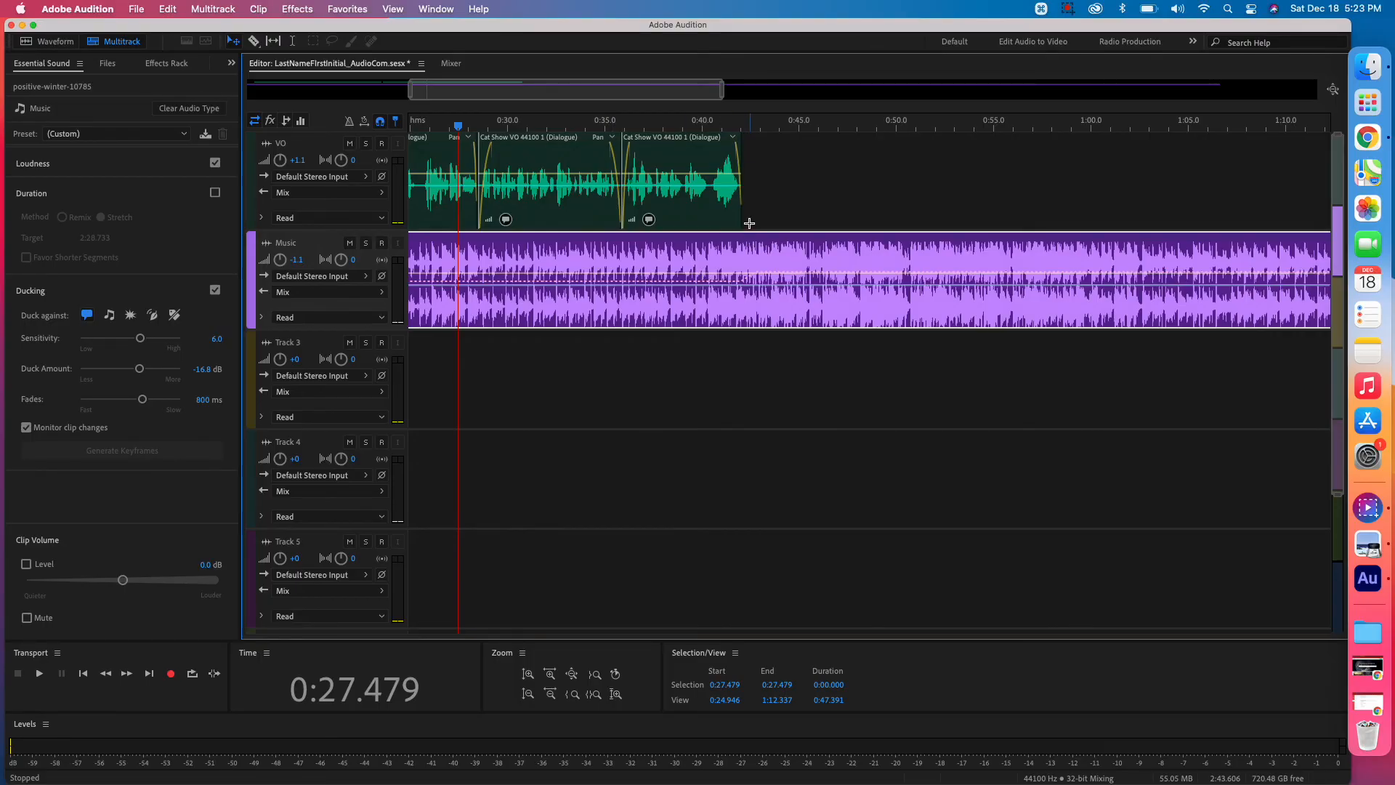
left_click(696, 127)
key("space")
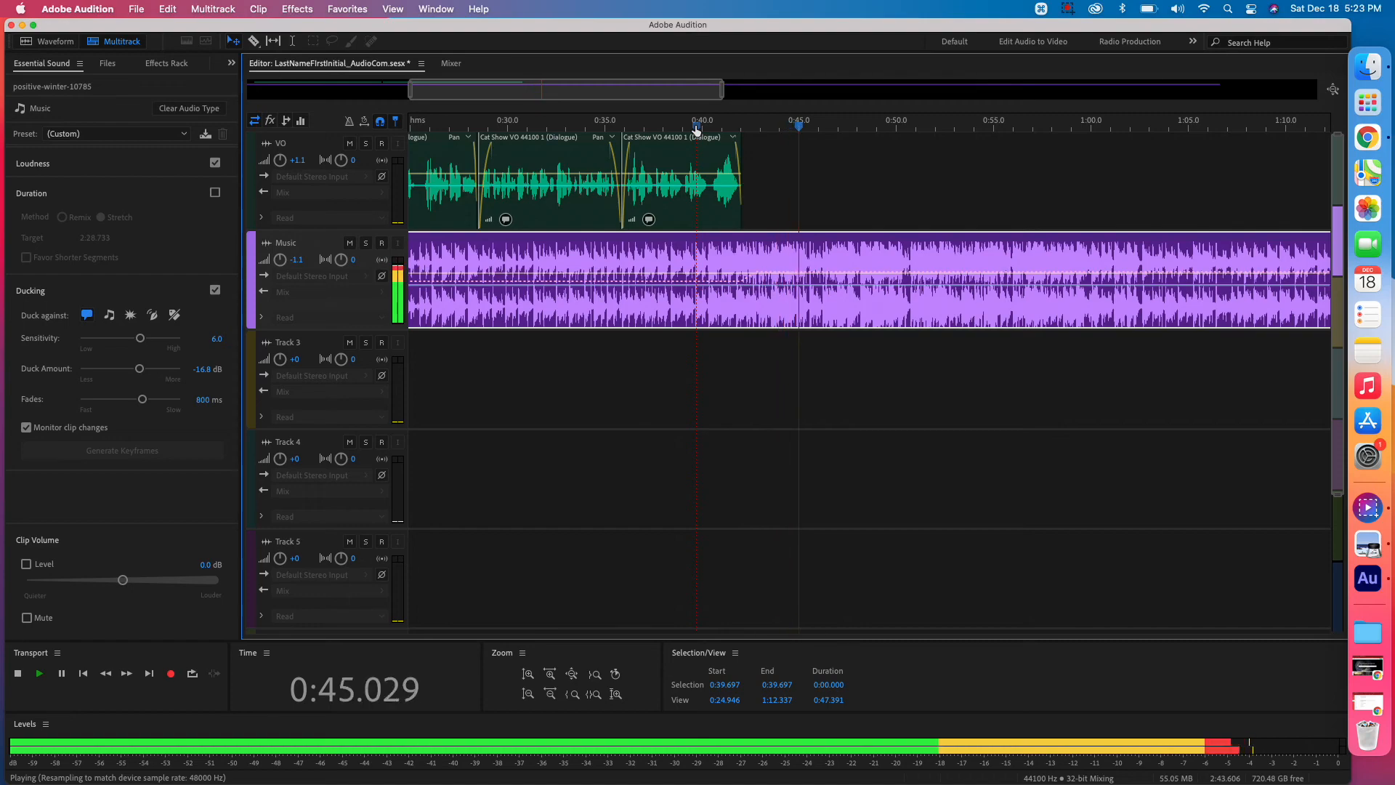
key("space")
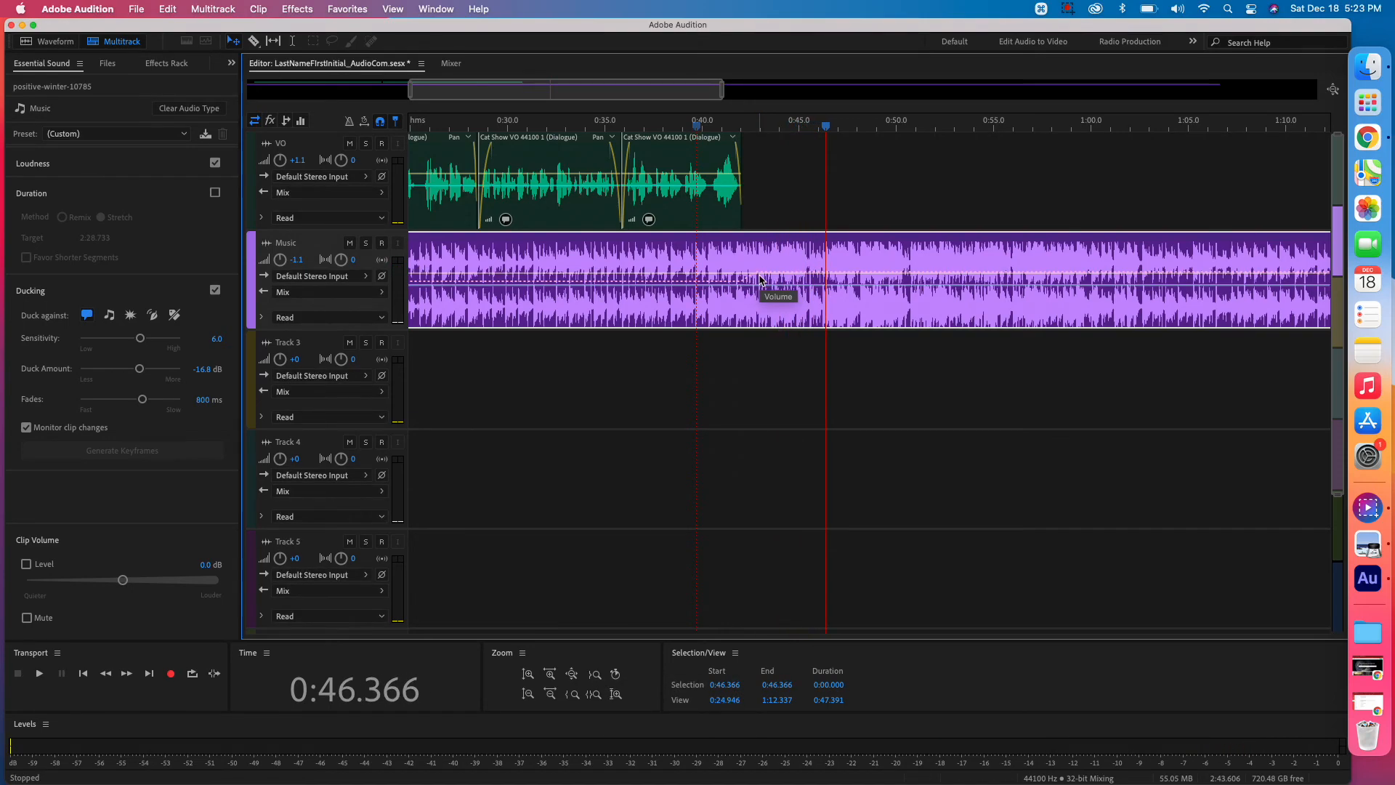
Step: Play from 0:41.341 to find the ending, split the music clip at 0:45.511, and delete the part after the split
left_click(728, 129)
key("space")
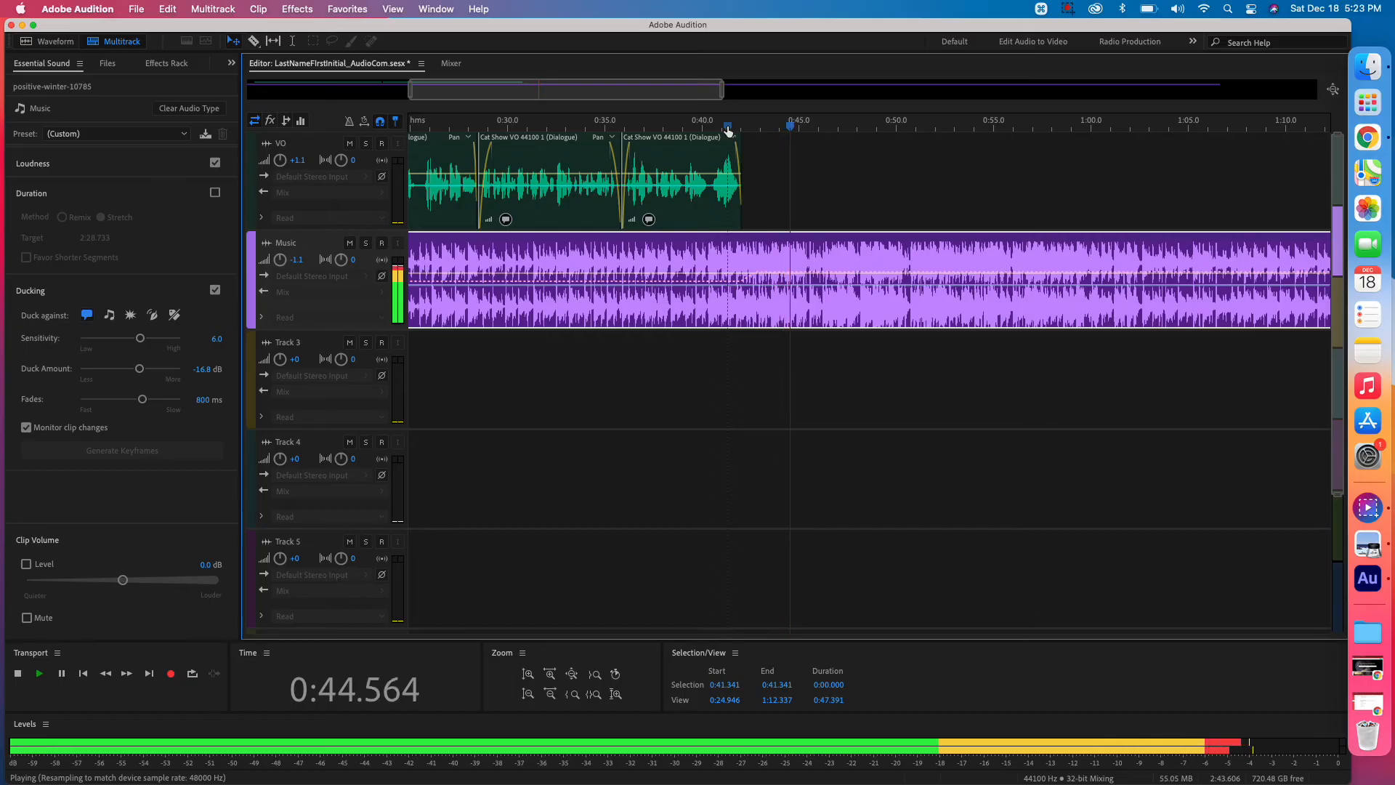
key("space")
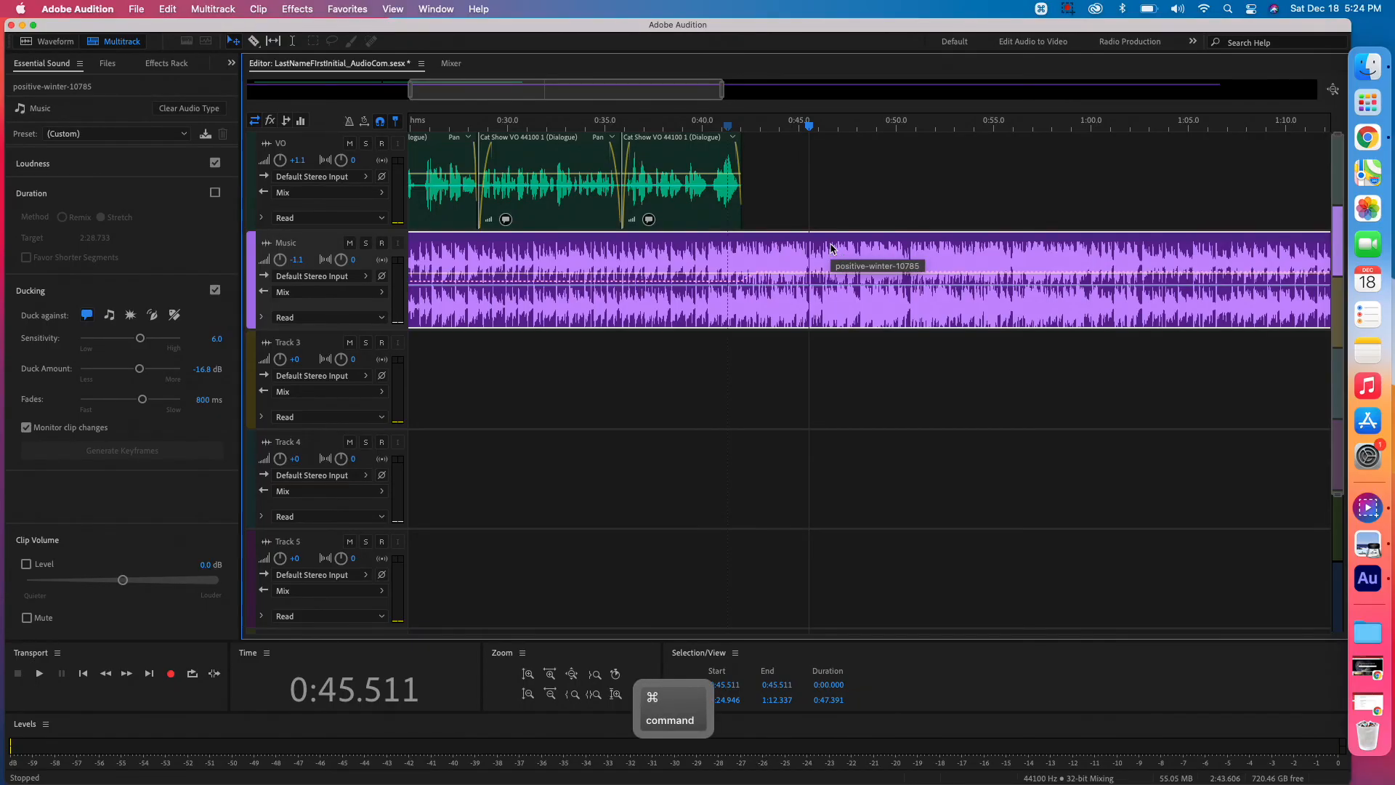
key("super+k")
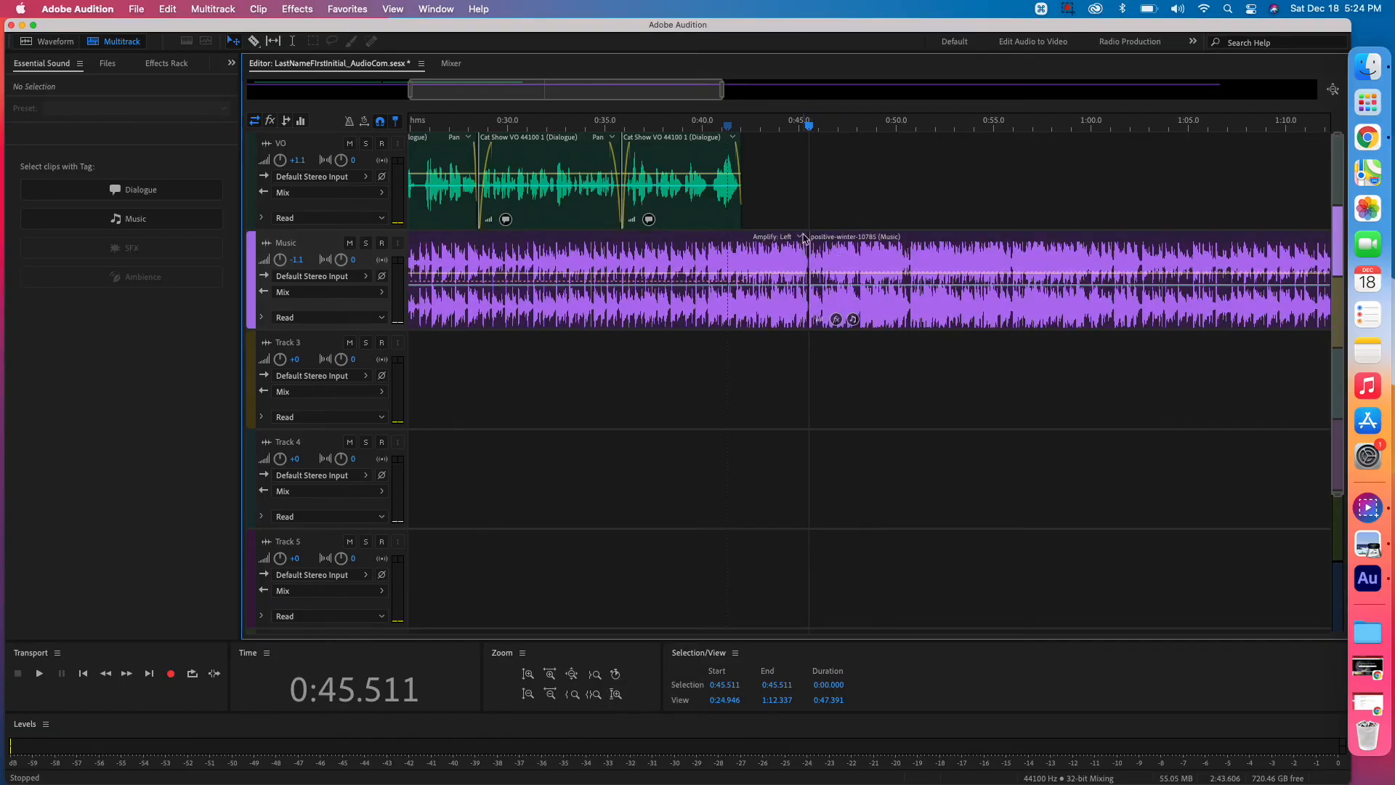
left_click(864, 255)
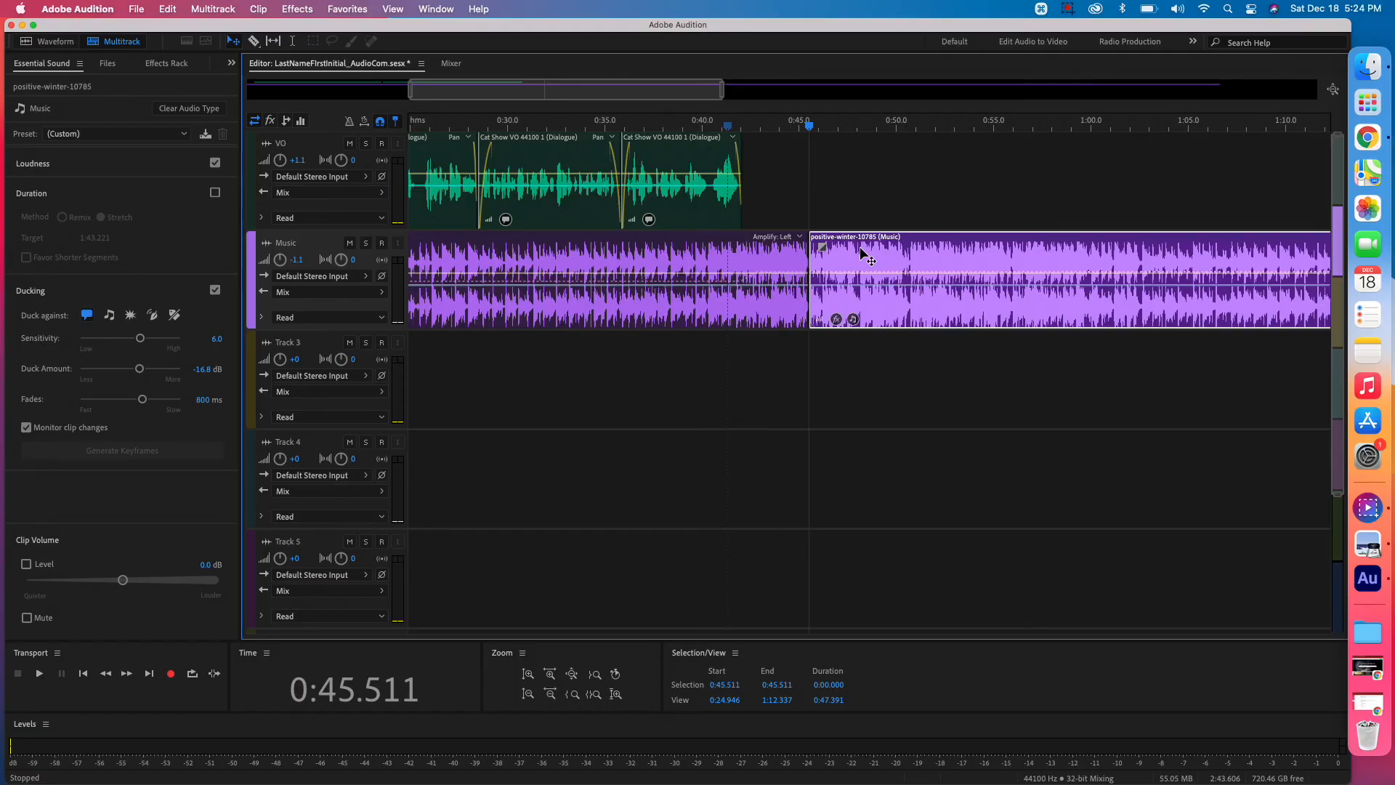
key("Delete")
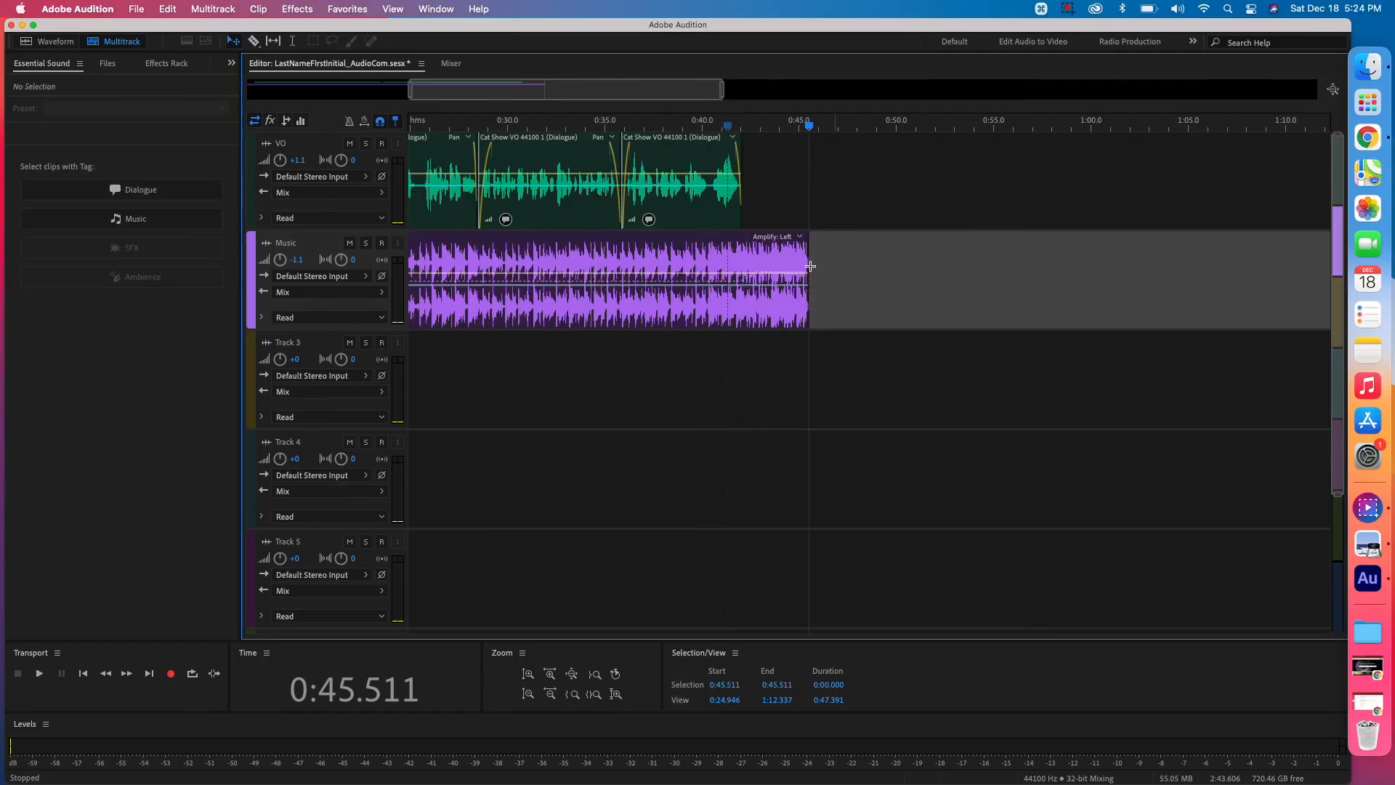
Step: Add a cosine fade-out to the end of the trimmed music clip, starting at about 0:41
left_click(747, 266)
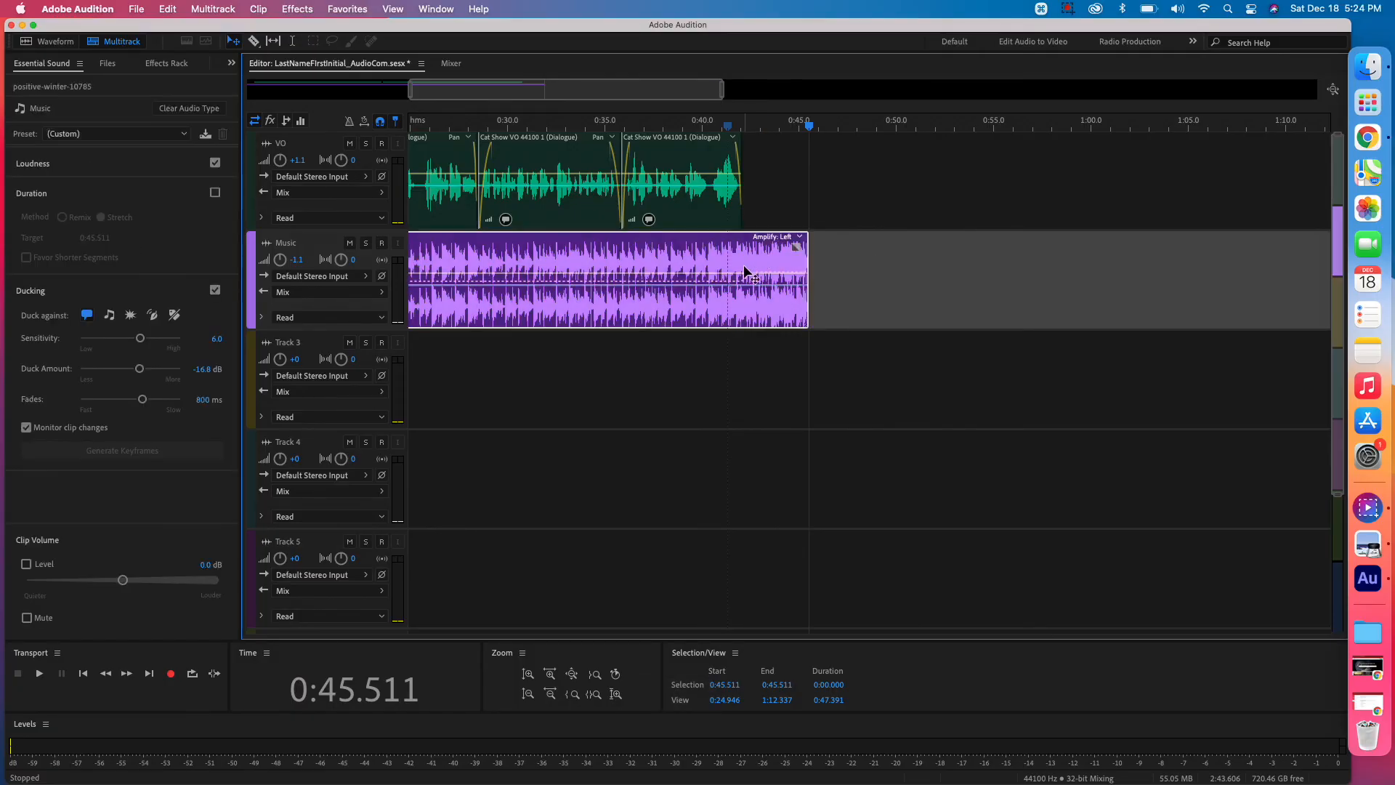
left_click(797, 248, "super")
left_click_drag(797, 248, 747, 287)
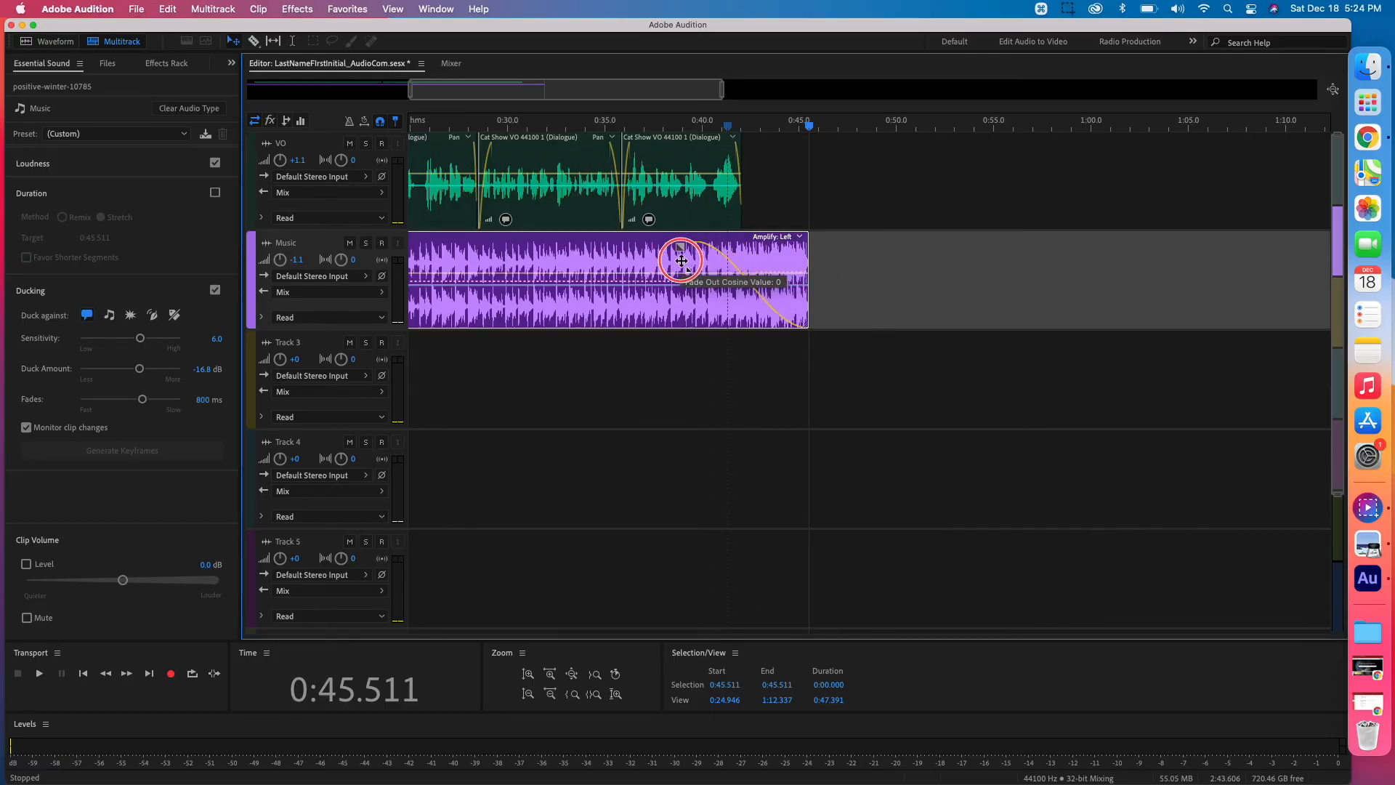
left_click_drag(682, 260, 719, 274)
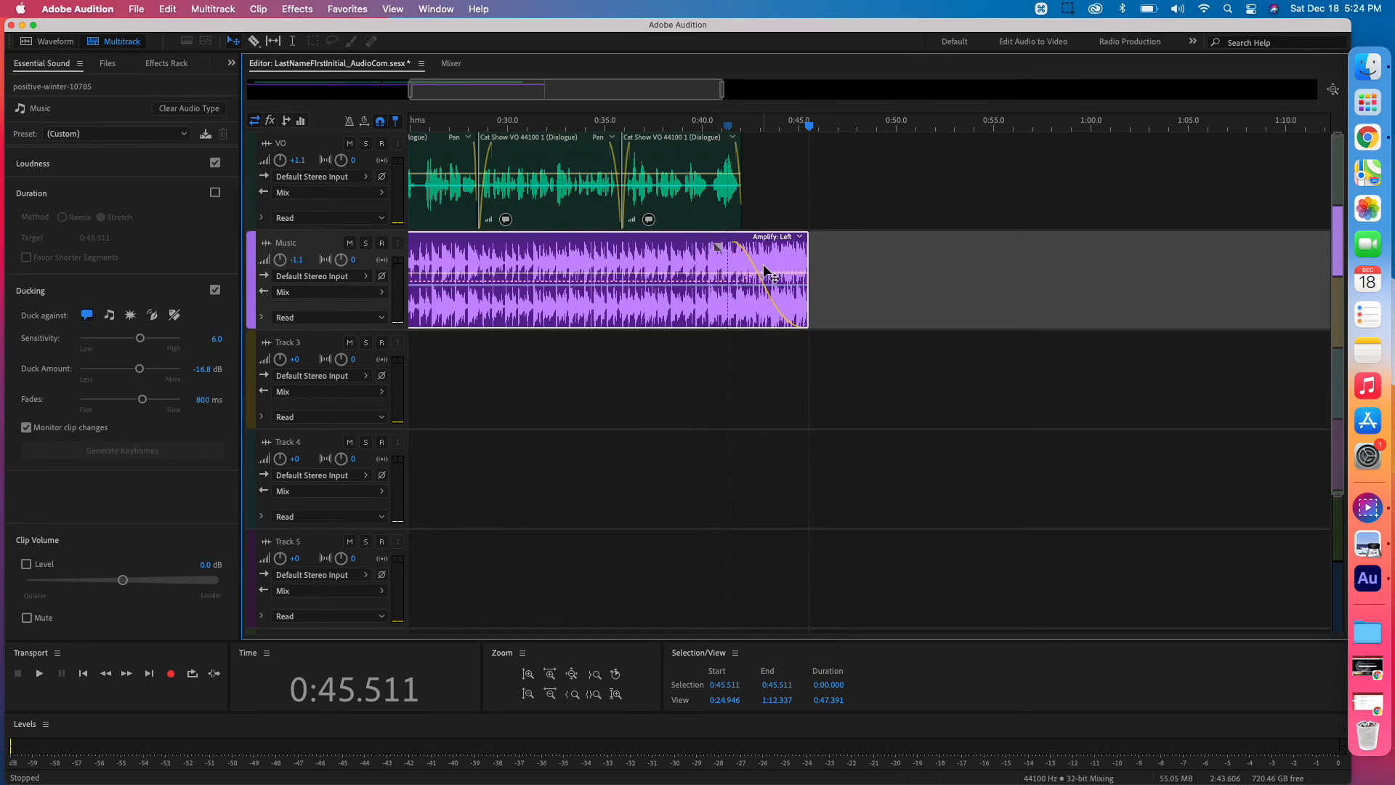
Step: Play the music fade-out from 0:39.175 and from 0:37.718, and save the session
left_click(685, 131)
key("space")
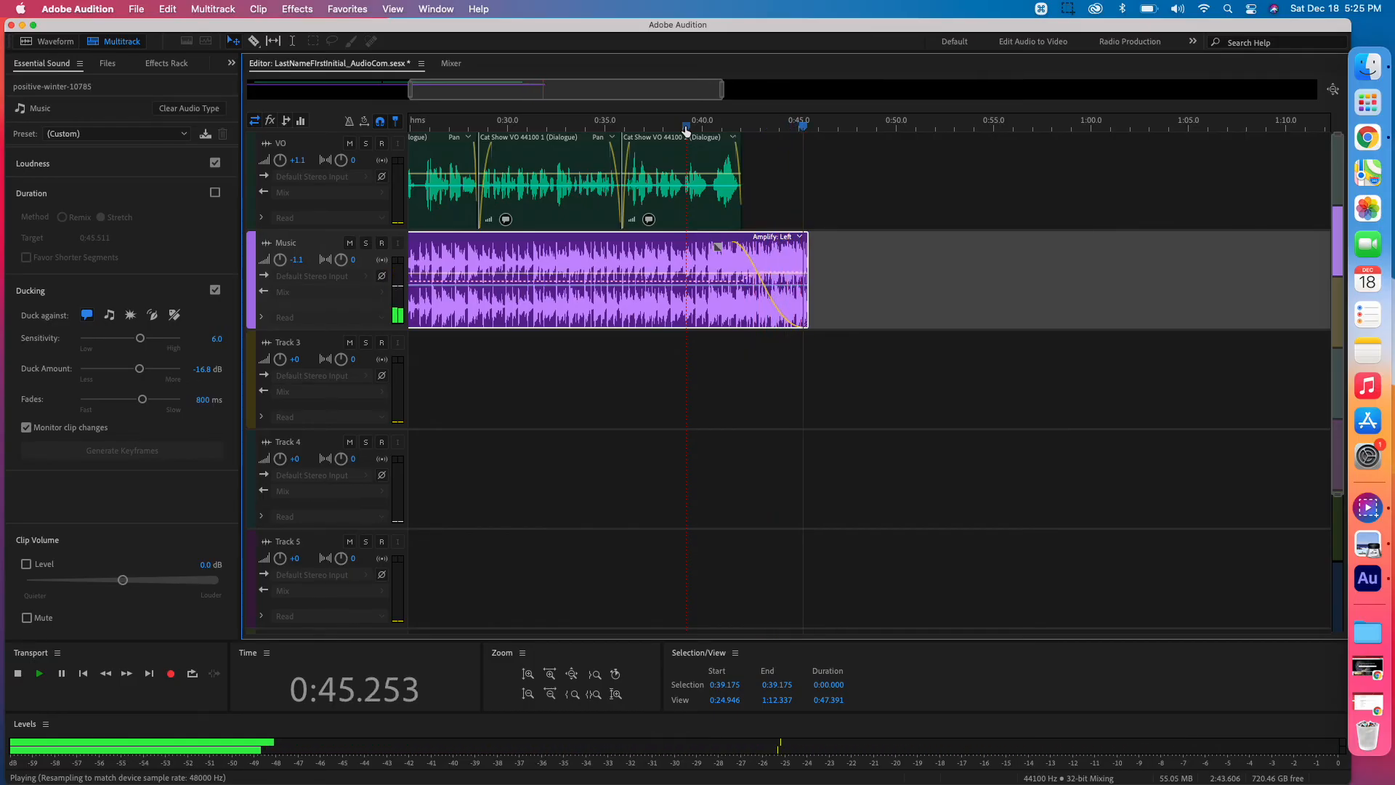
key("space")
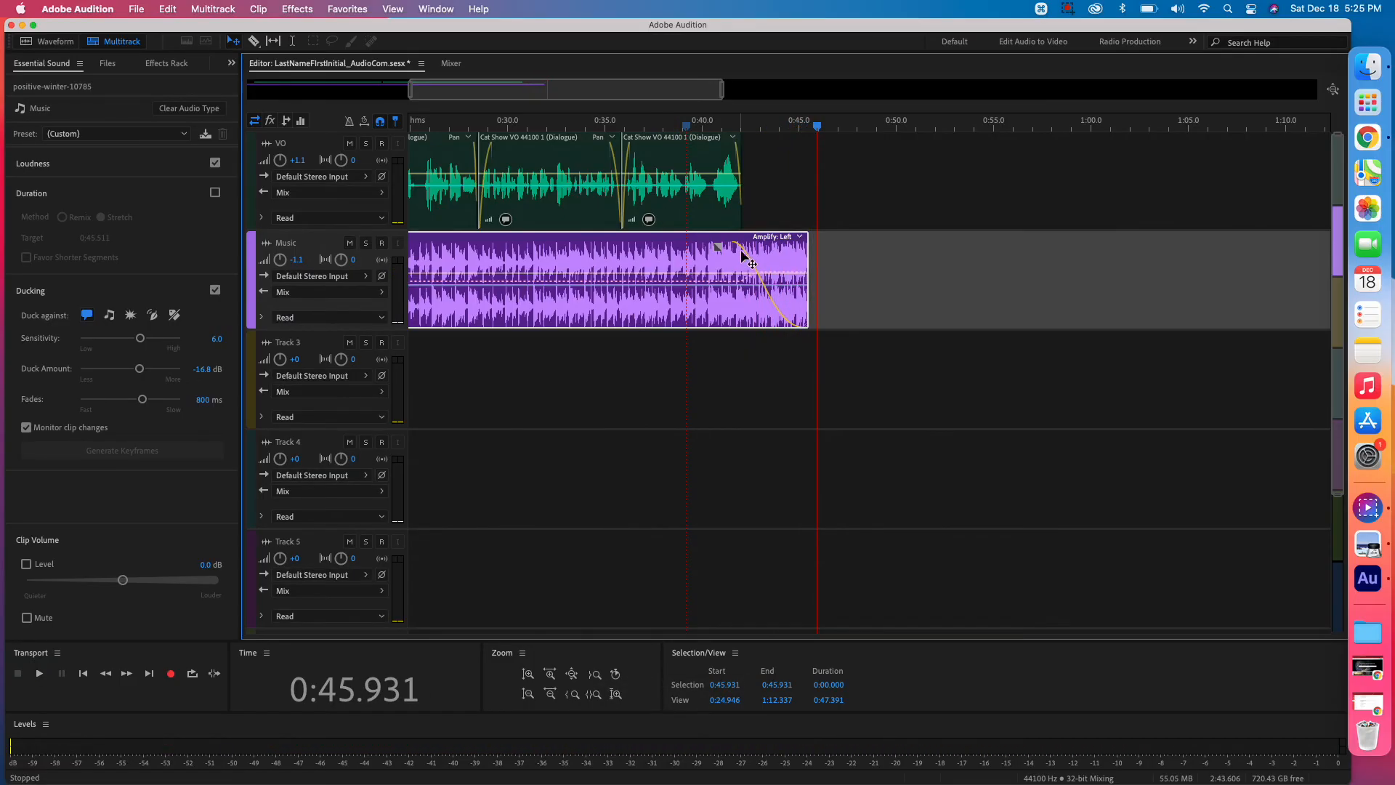
left_click(658, 128)
key("space")
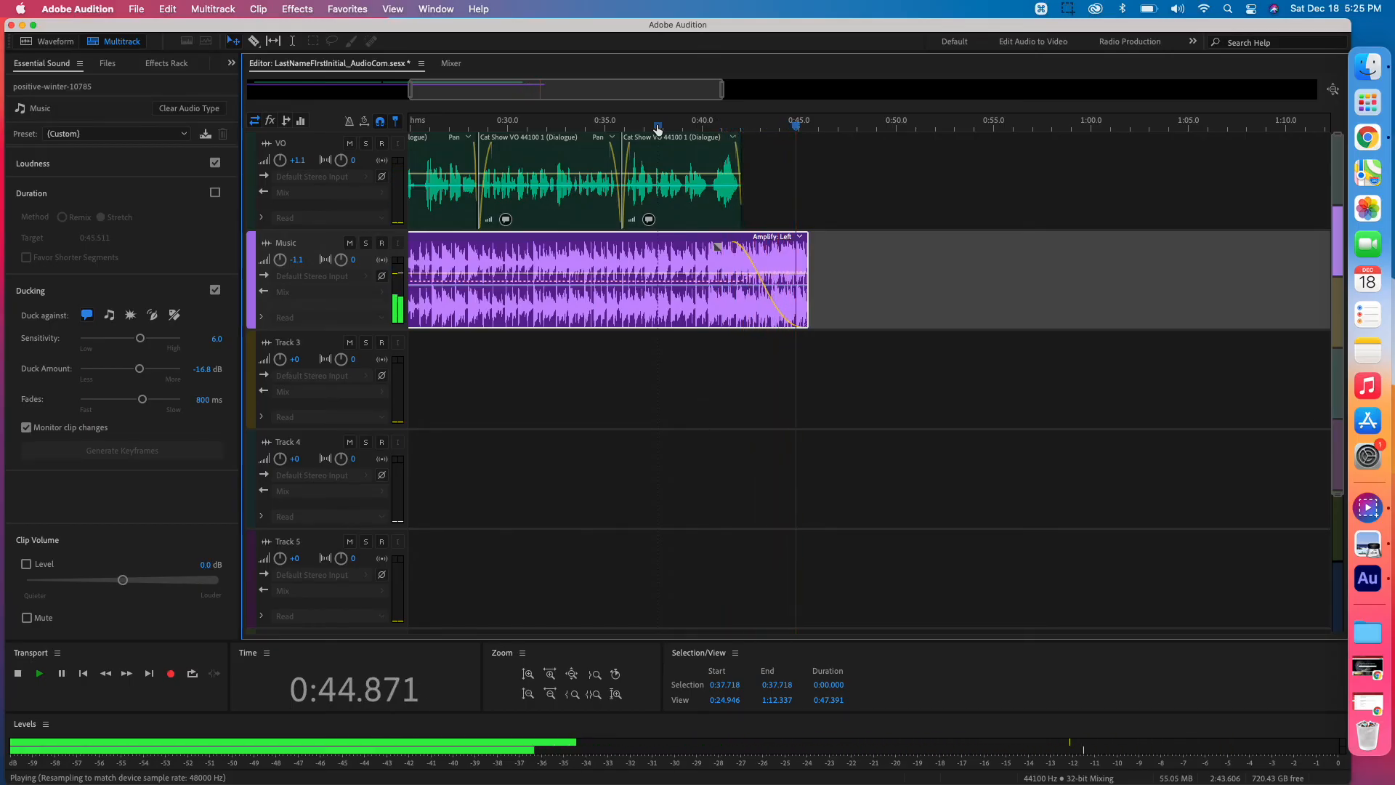
key("space")
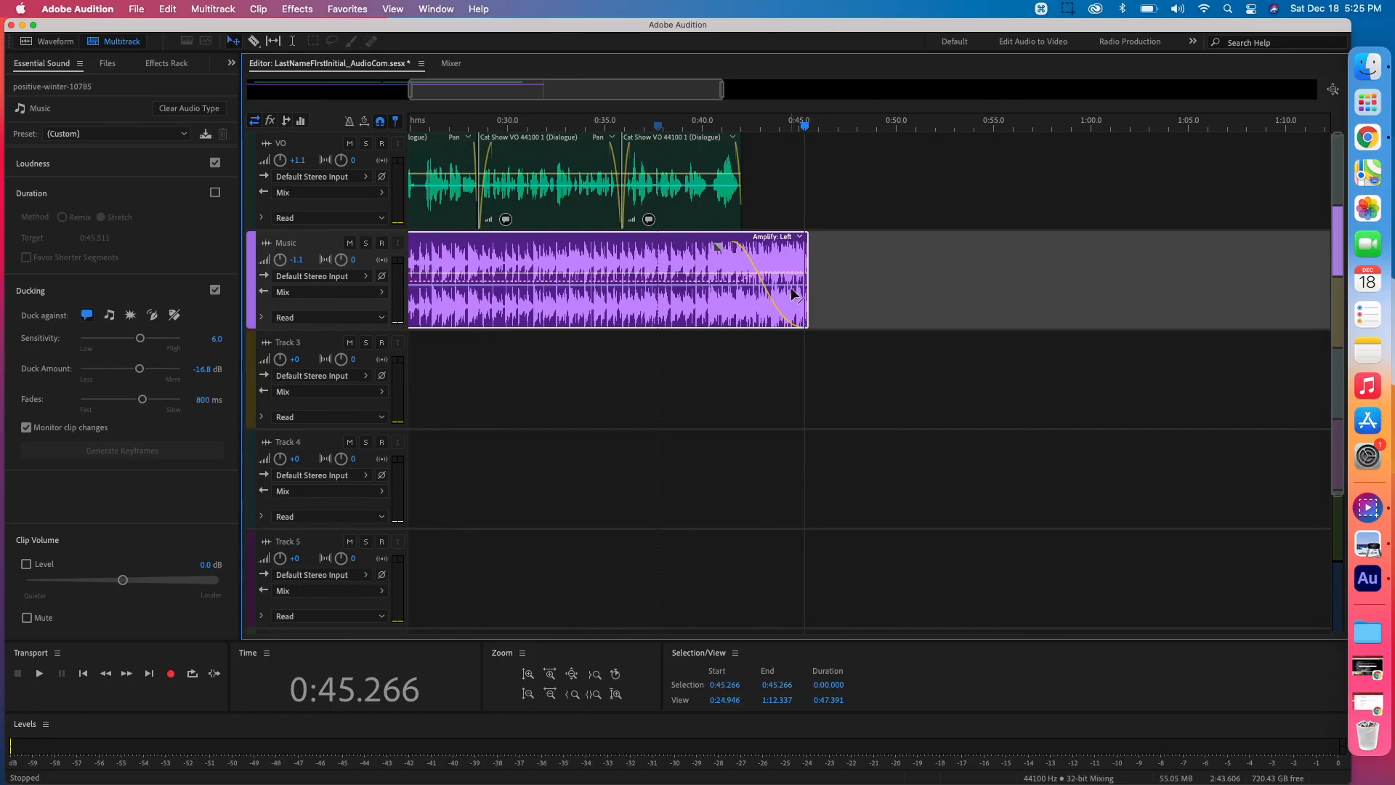
key("cmd+s")
Step: Play the opening voice-over from 0:03.249 and 0:03.659, stopping at 0:04.704 to locate the spot for the cat purr
scroll(590, 341, "left", 10)
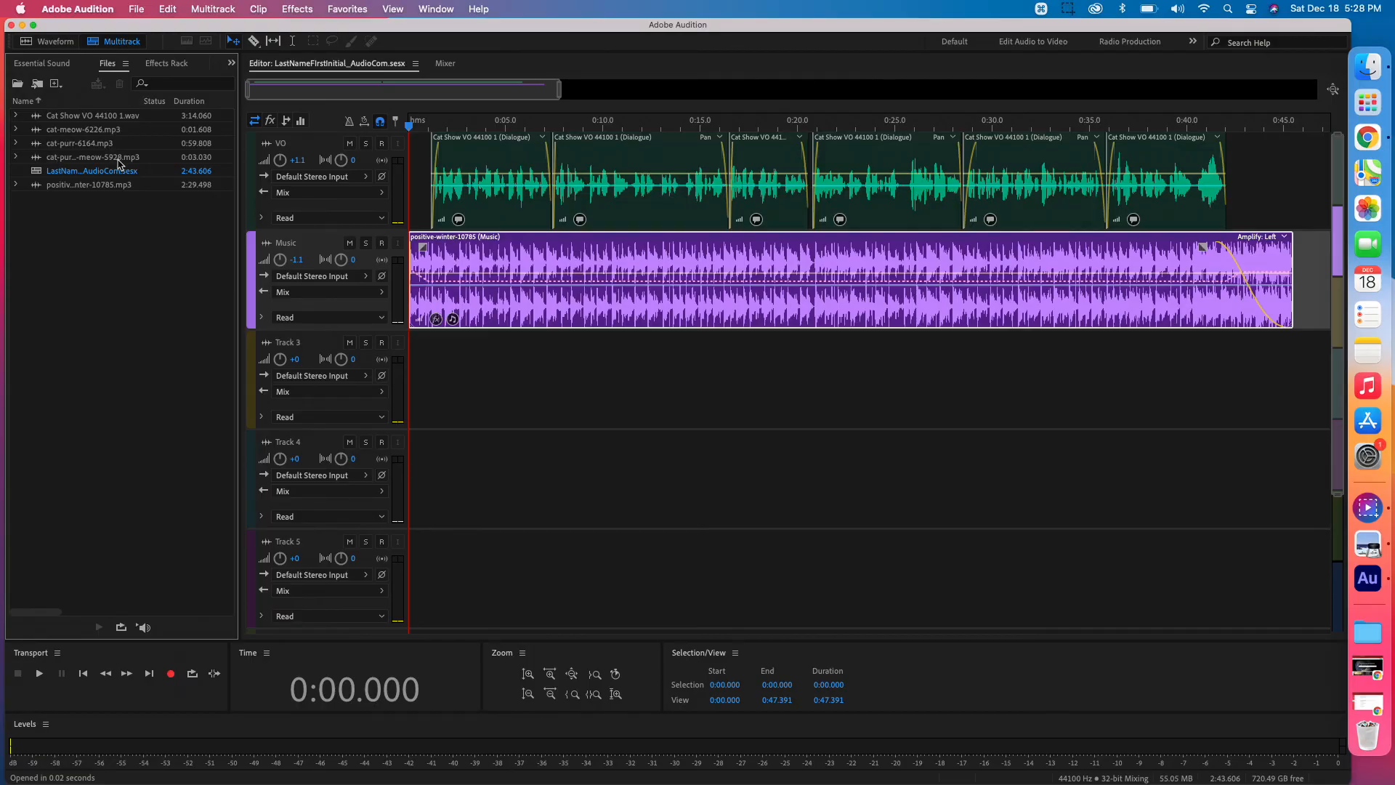
left_click(471, 125)
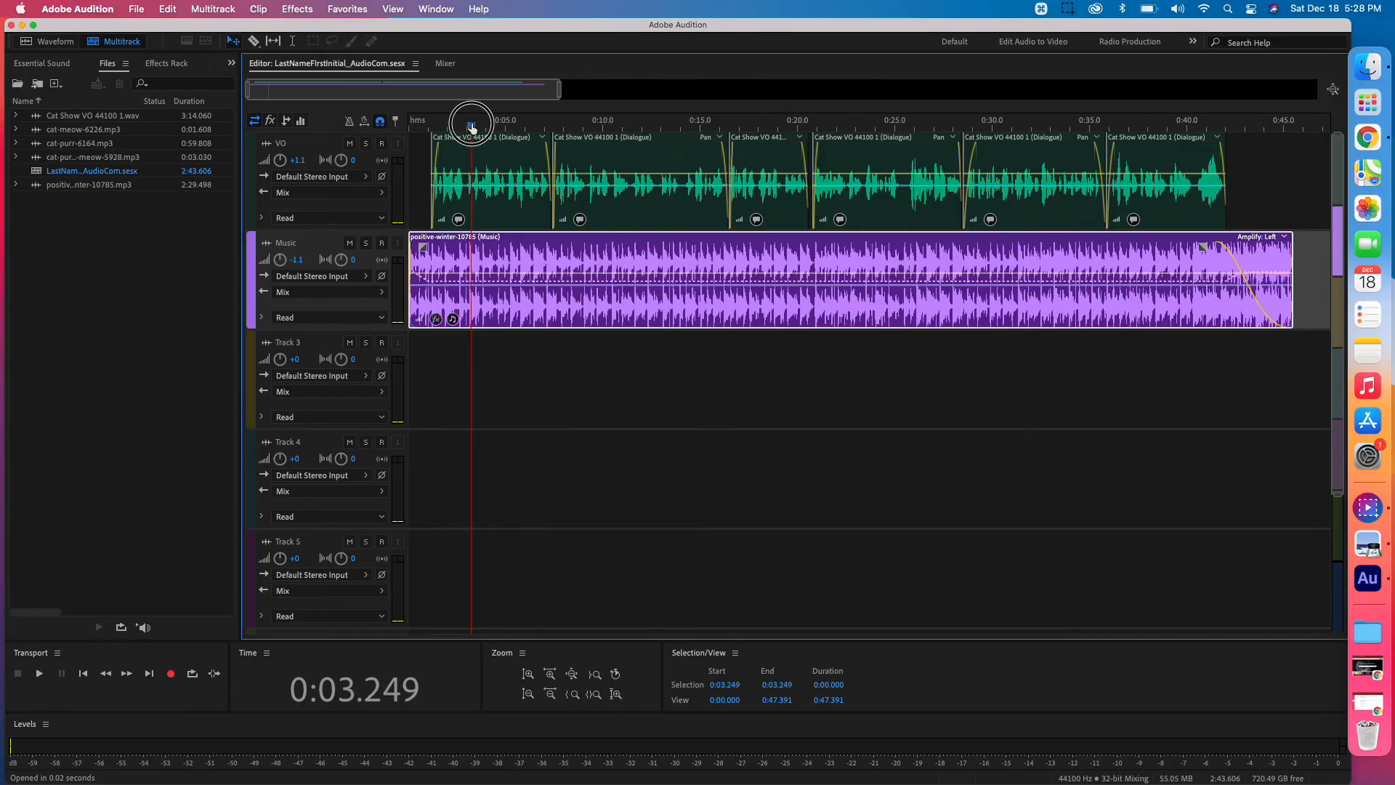
key("space")
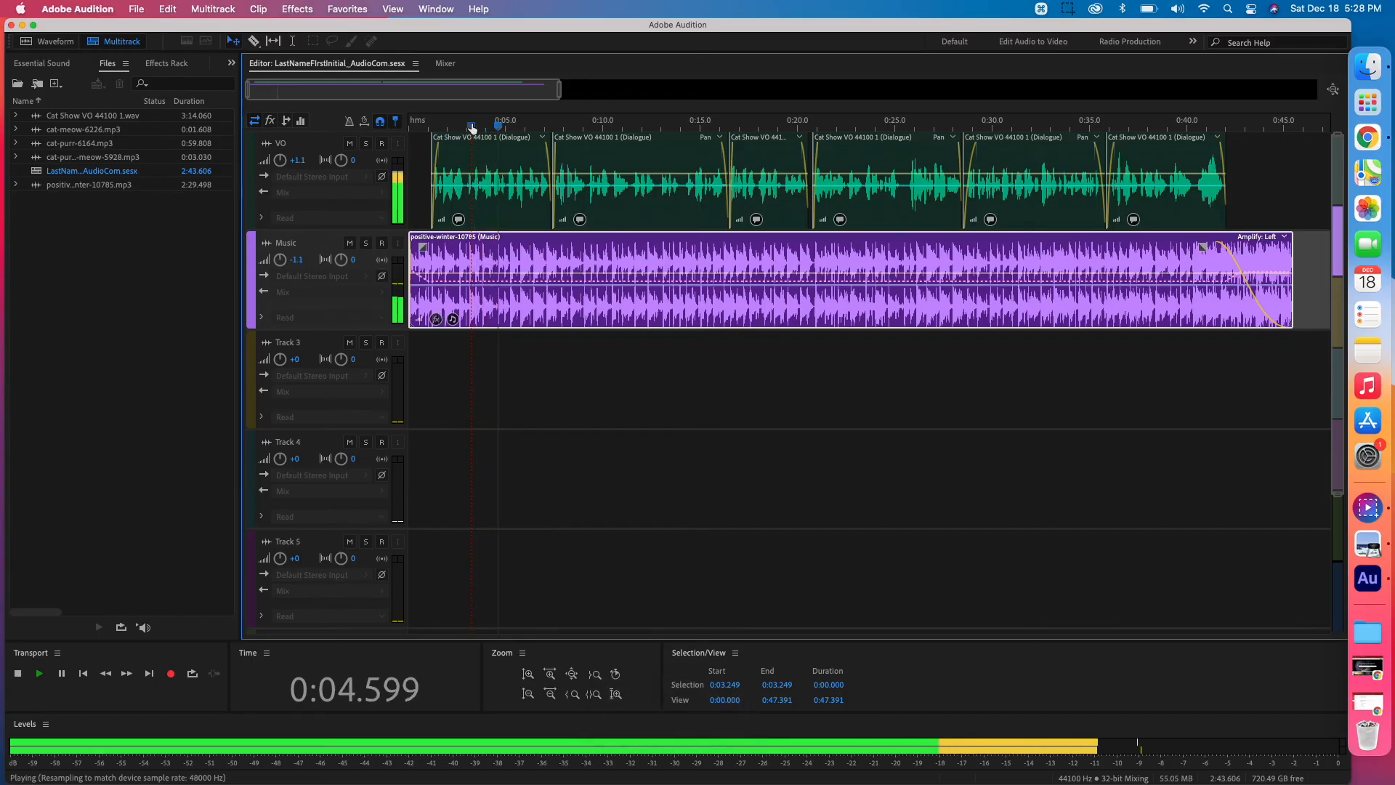
key("space")
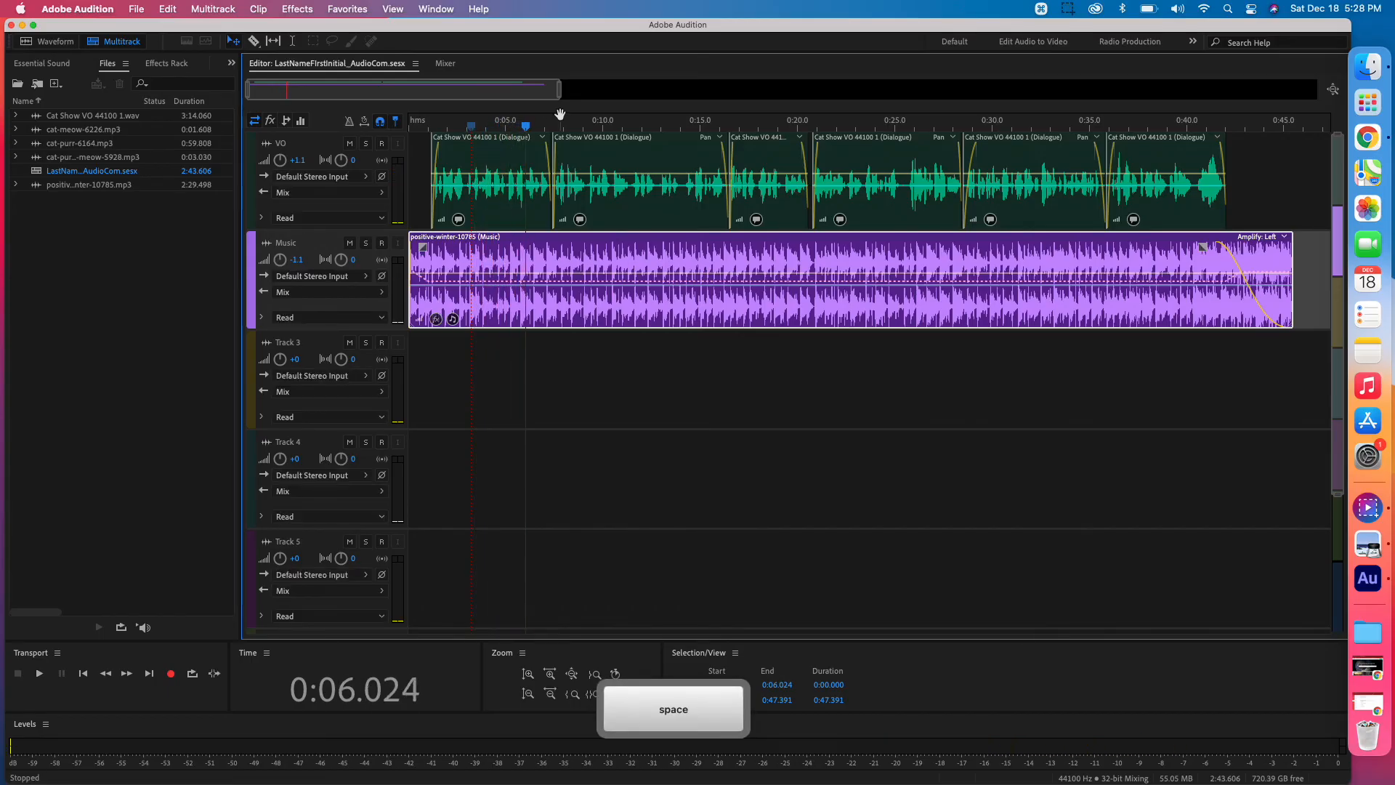
left_click(479, 125)
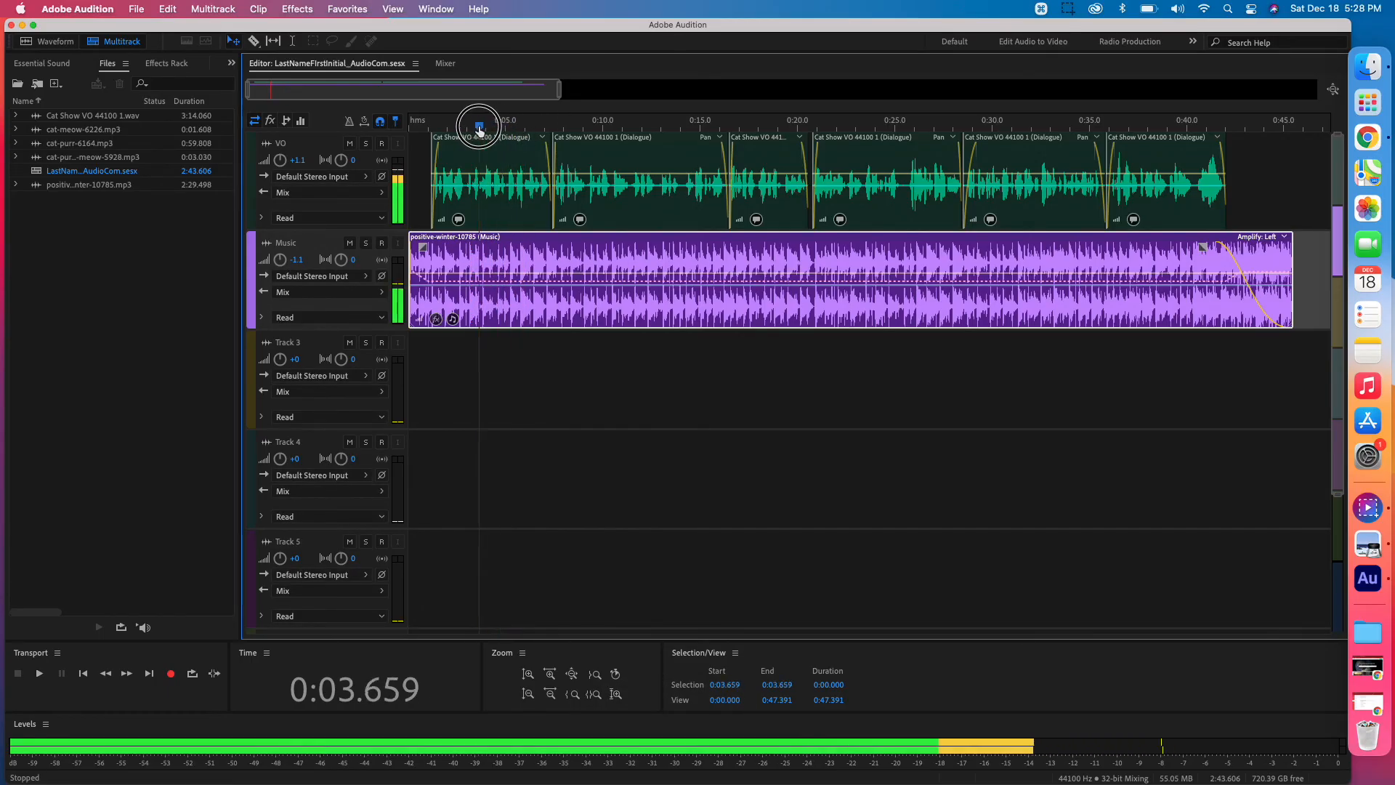
key("space")
key("space")
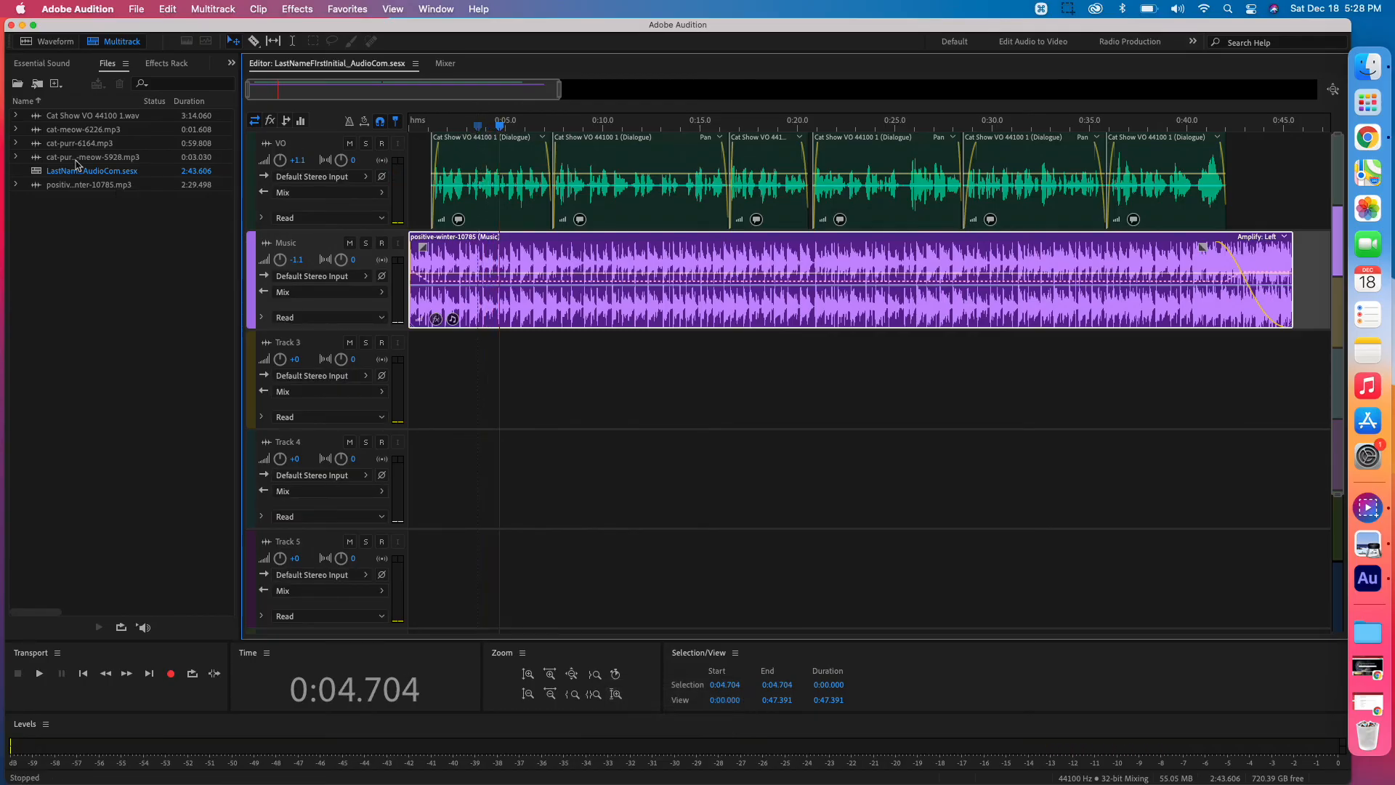
Step: Place cat-purr-6164.mp3 on Track 3 starting at 0:04.704 and play it with the mix
left_click(38, 145)
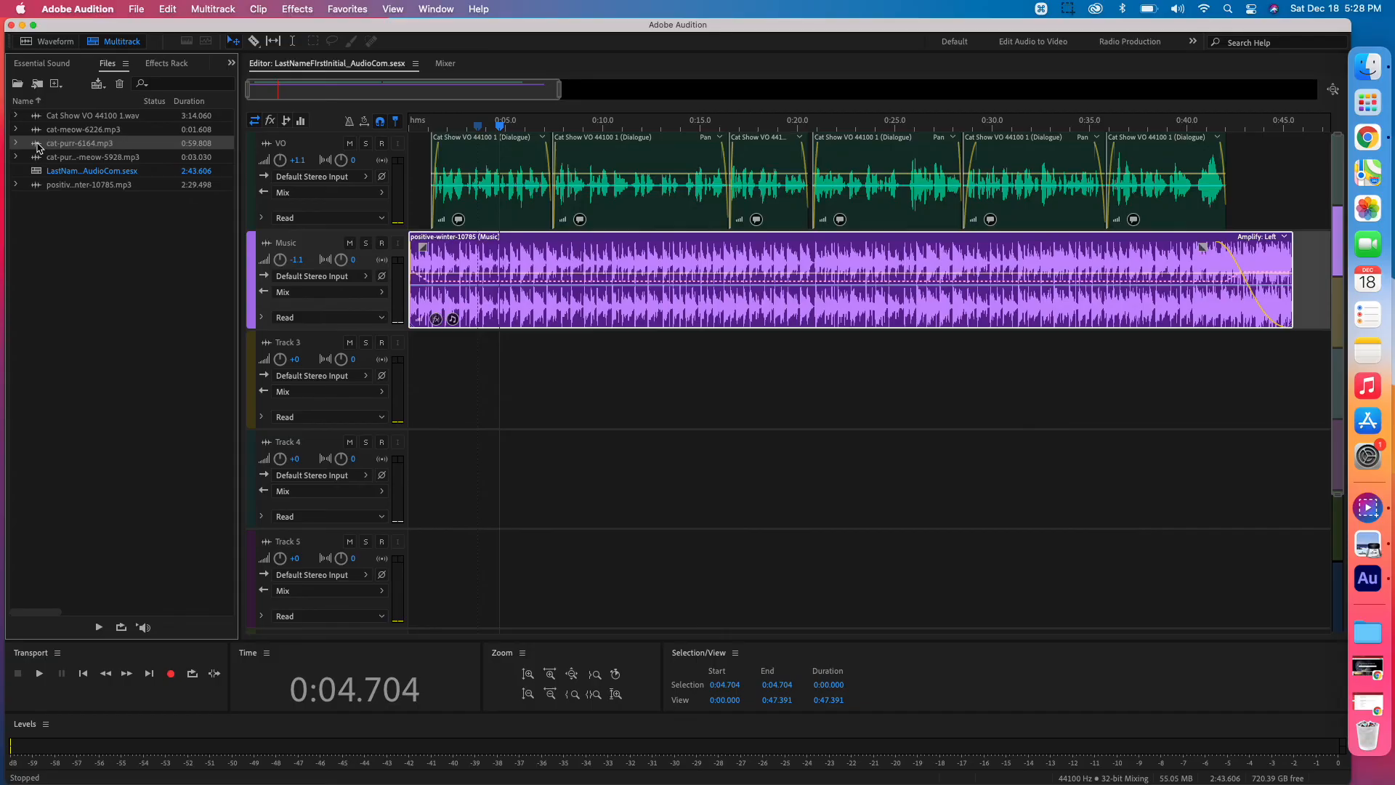
left_click_drag(39, 147, 501, 404)
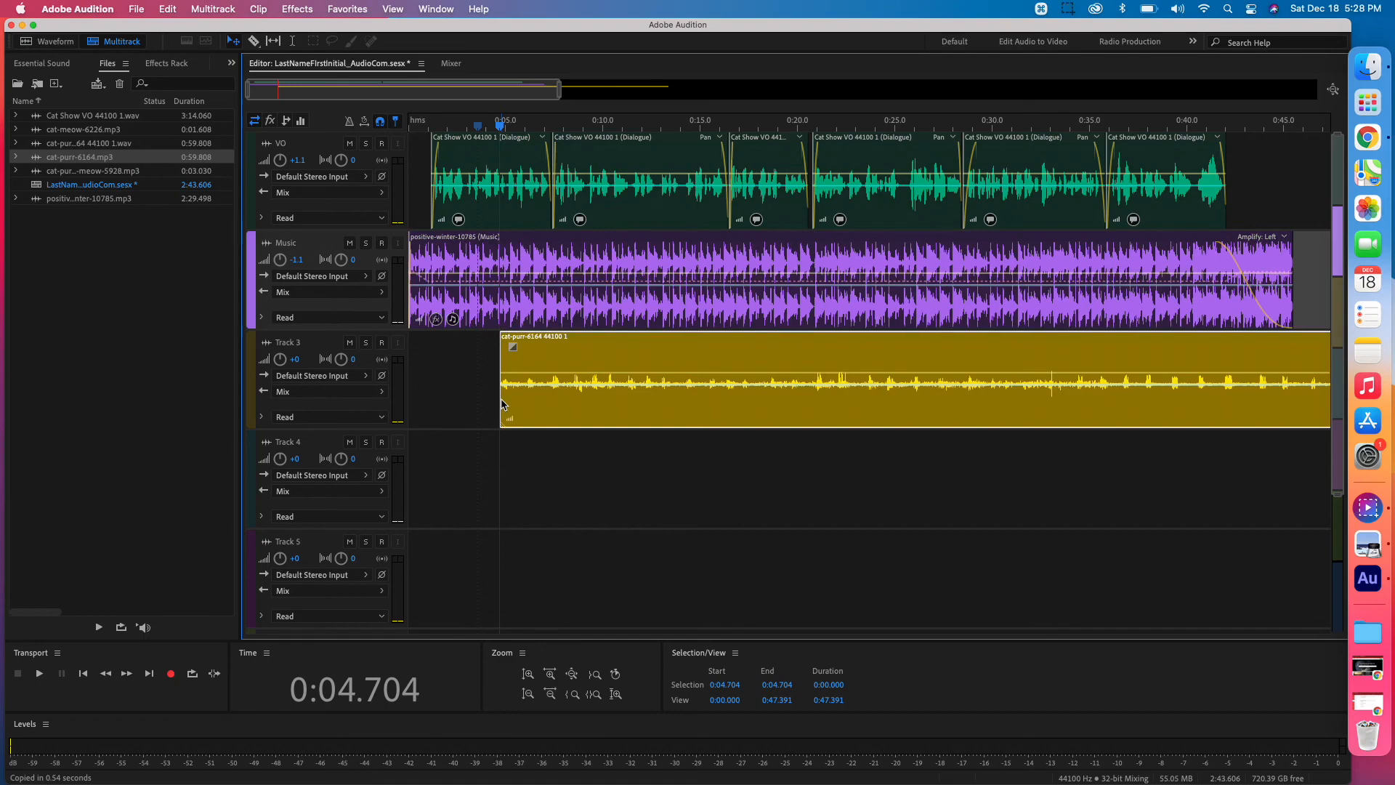
key("space")
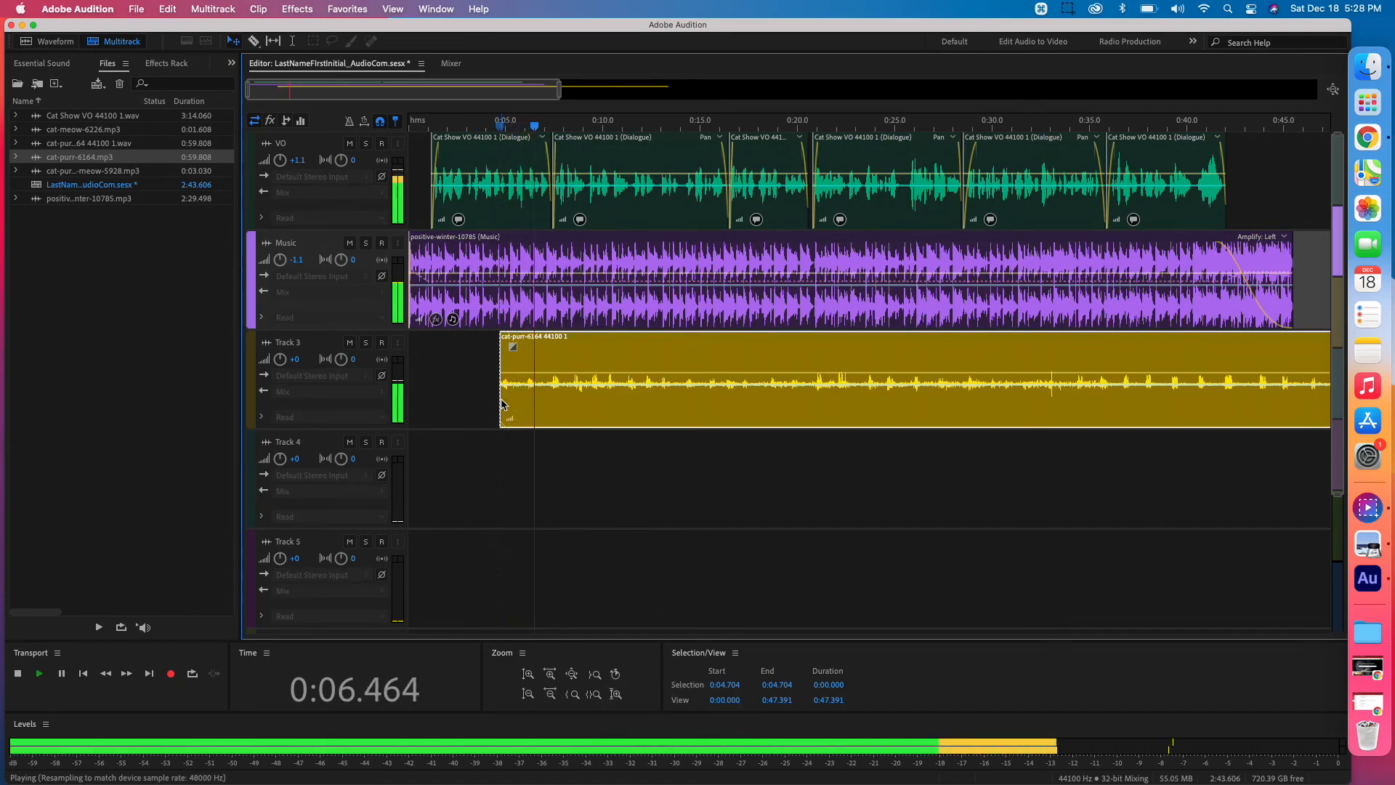
key("space")
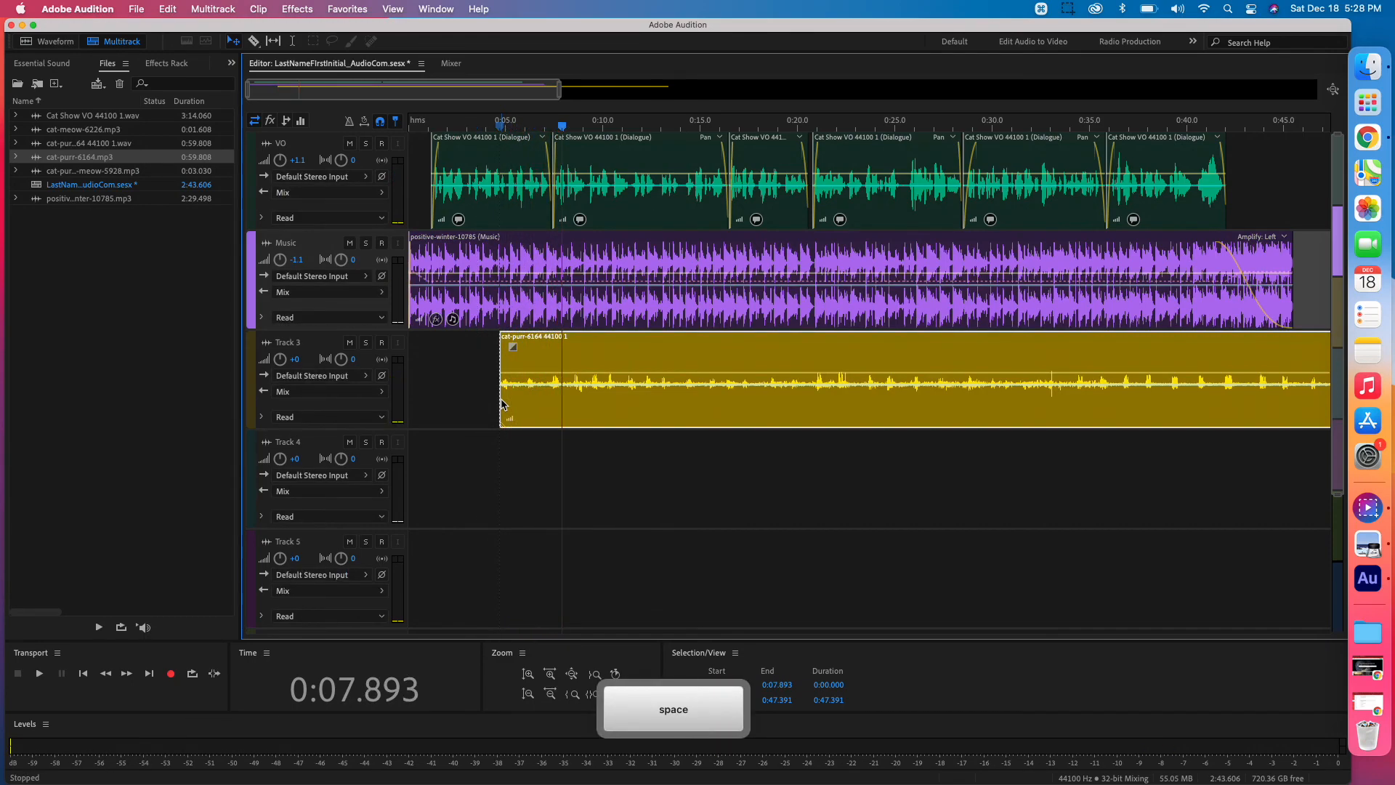
Step: Split the cat purr clip on Track 3 at 0:07.730 and delete the part after the split
left_click(564, 127)
left_click_drag(564, 127, 559, 126)
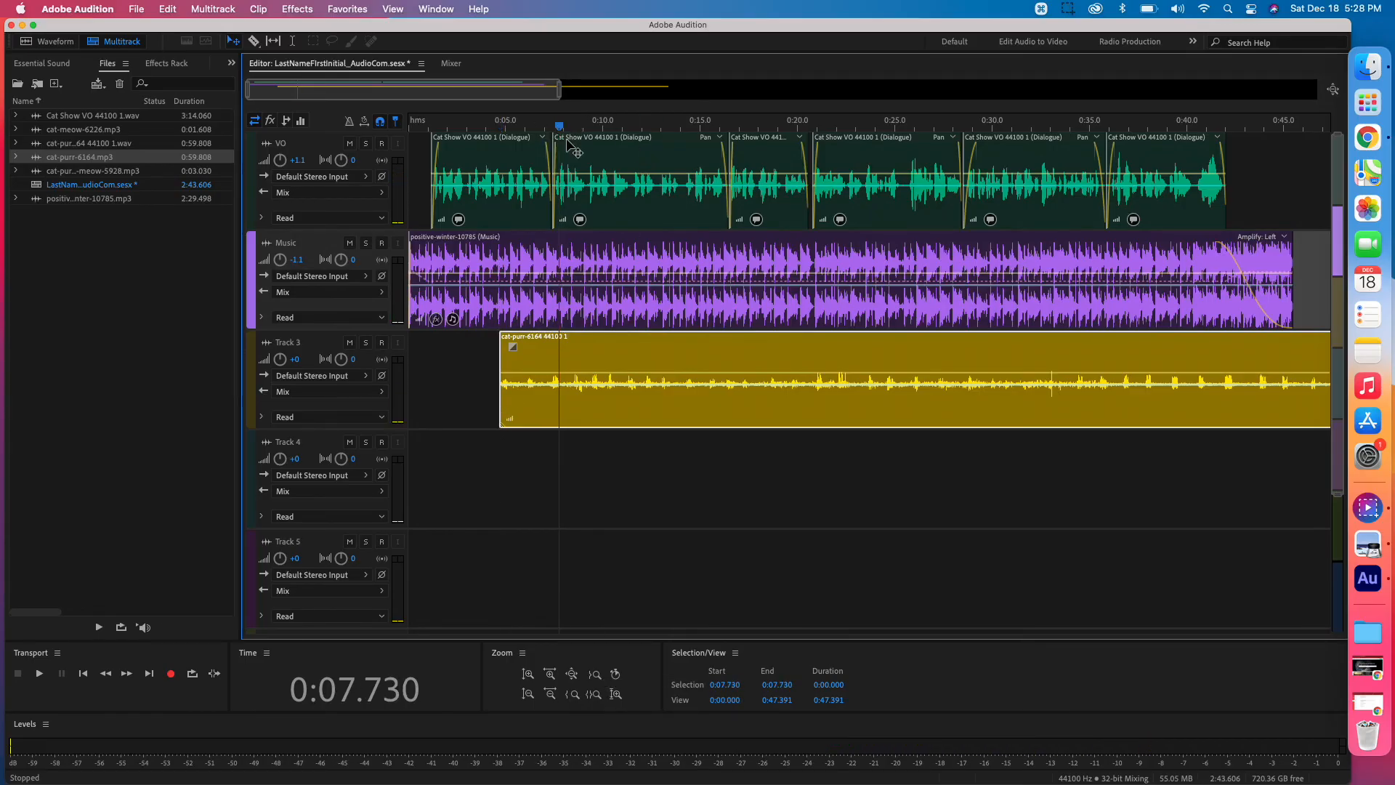
left_click(602, 343)
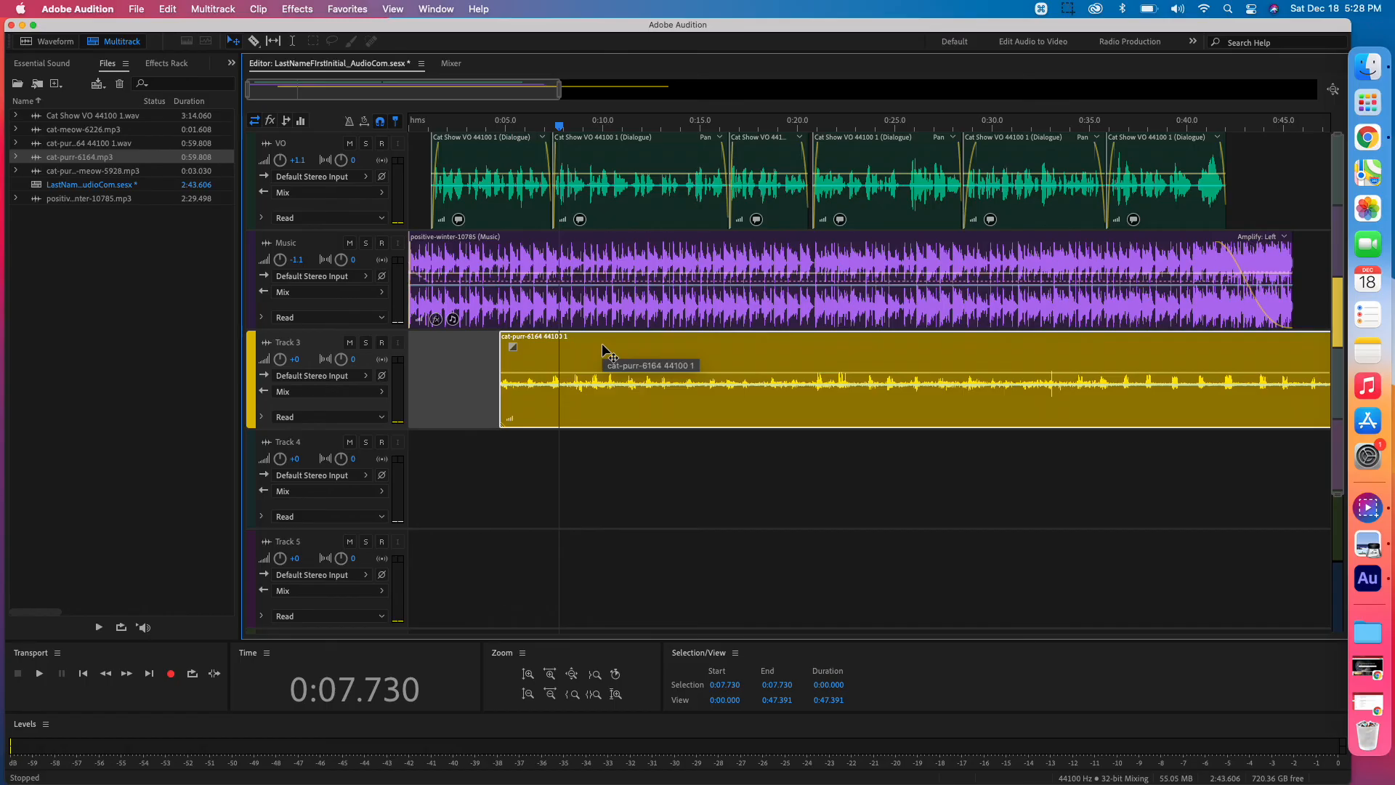
key("super+k")
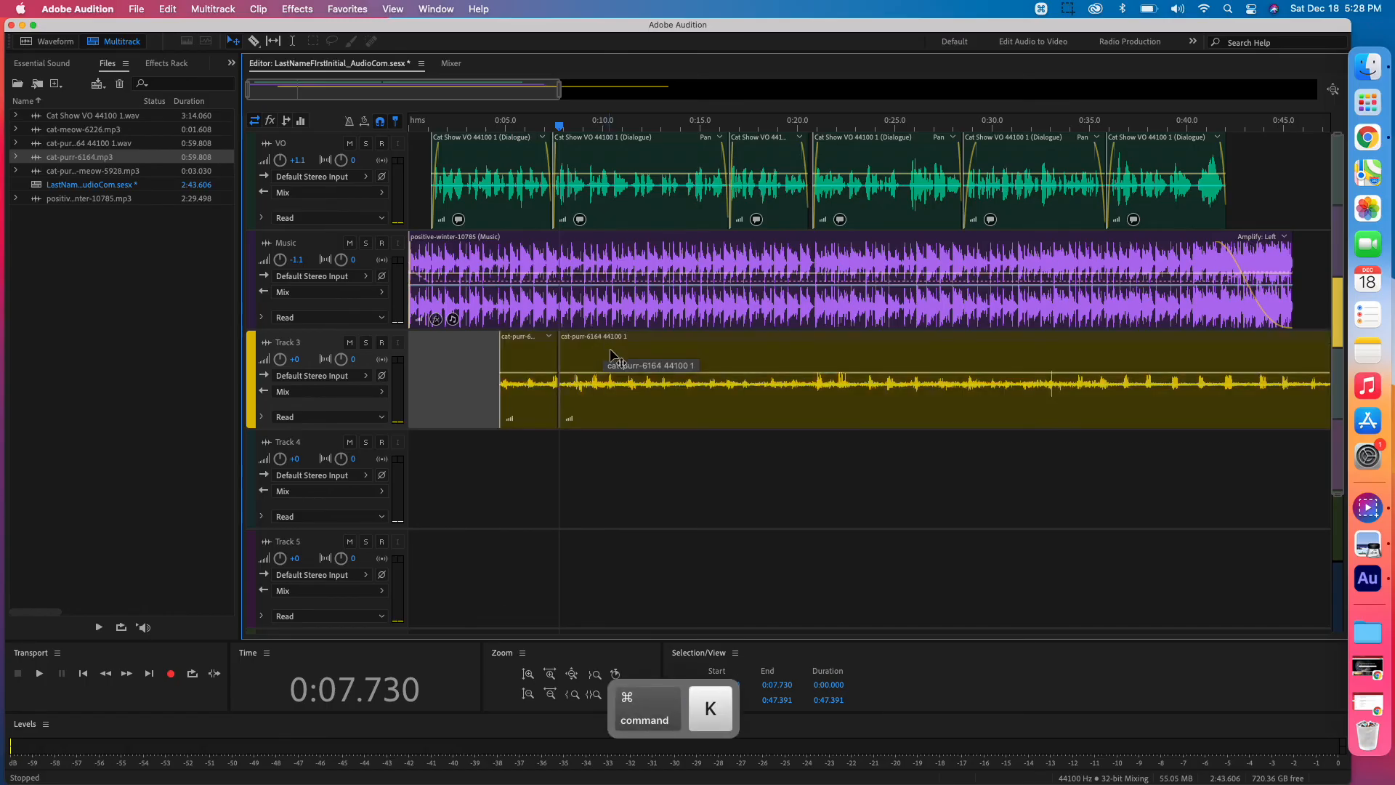
left_click(612, 350)
key("BackSpace")
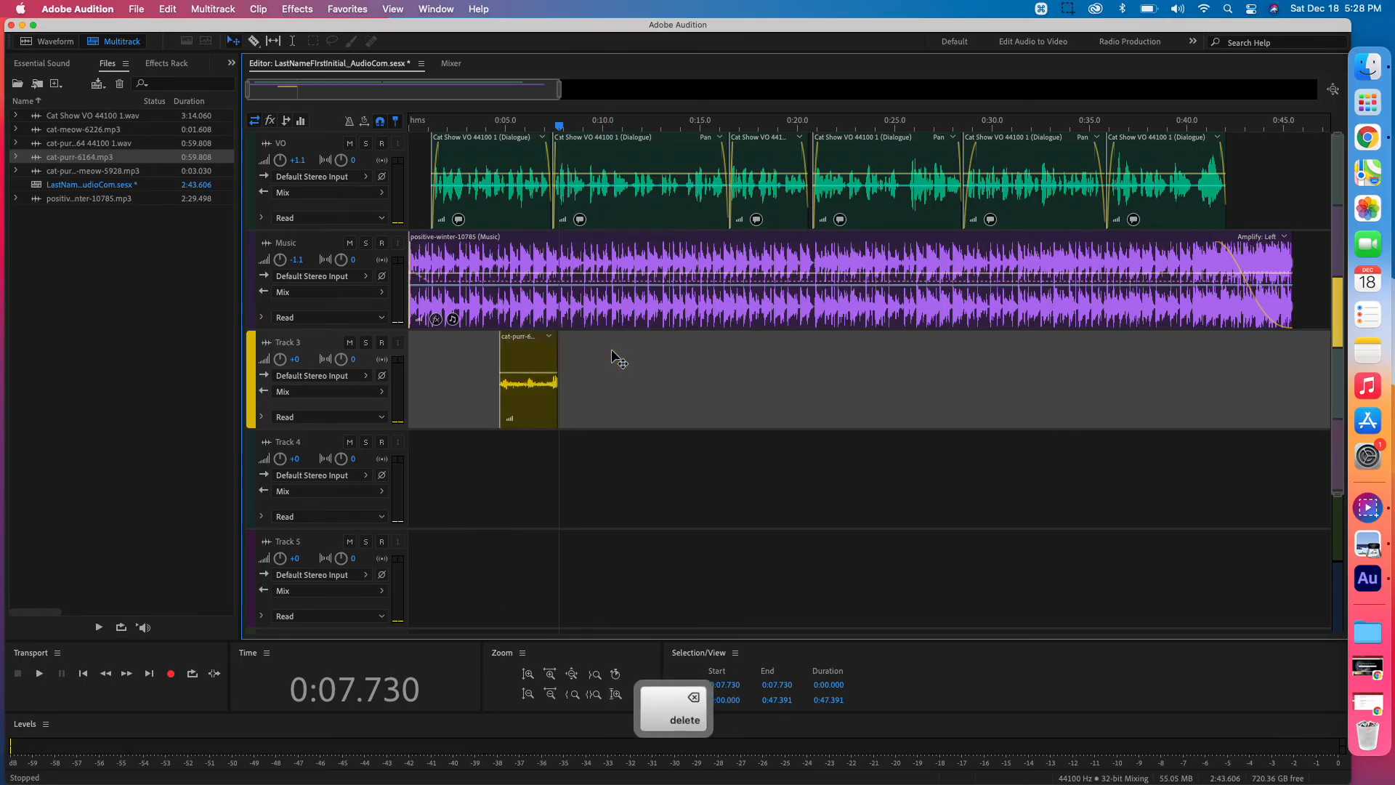
Step: Add short symmetric fades to both ends of the trimmed purr clip and play the mix from 0:03.249
left_click(523, 361)
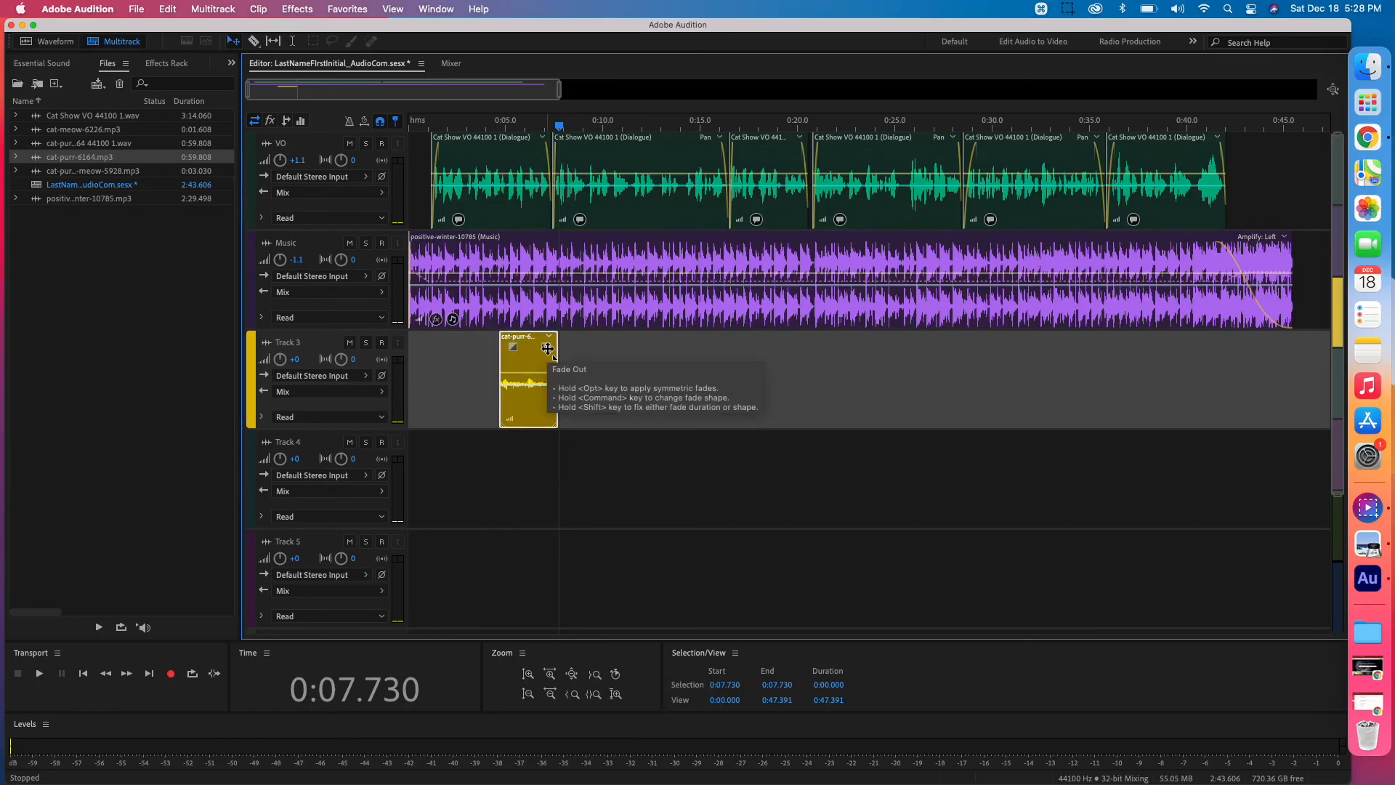
key("alt")
left_click_drag(548, 349, 541, 348)
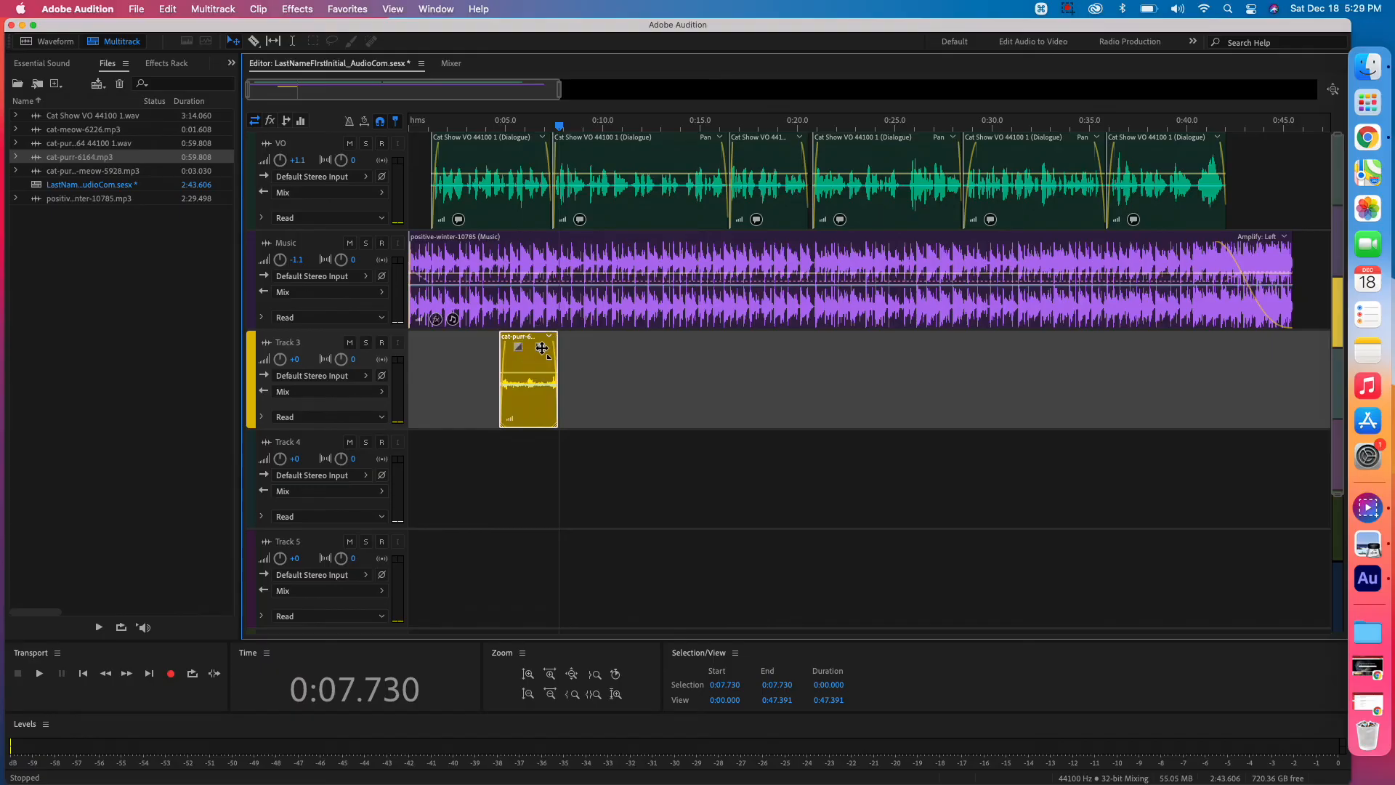
left_click(471, 127)
key("space")
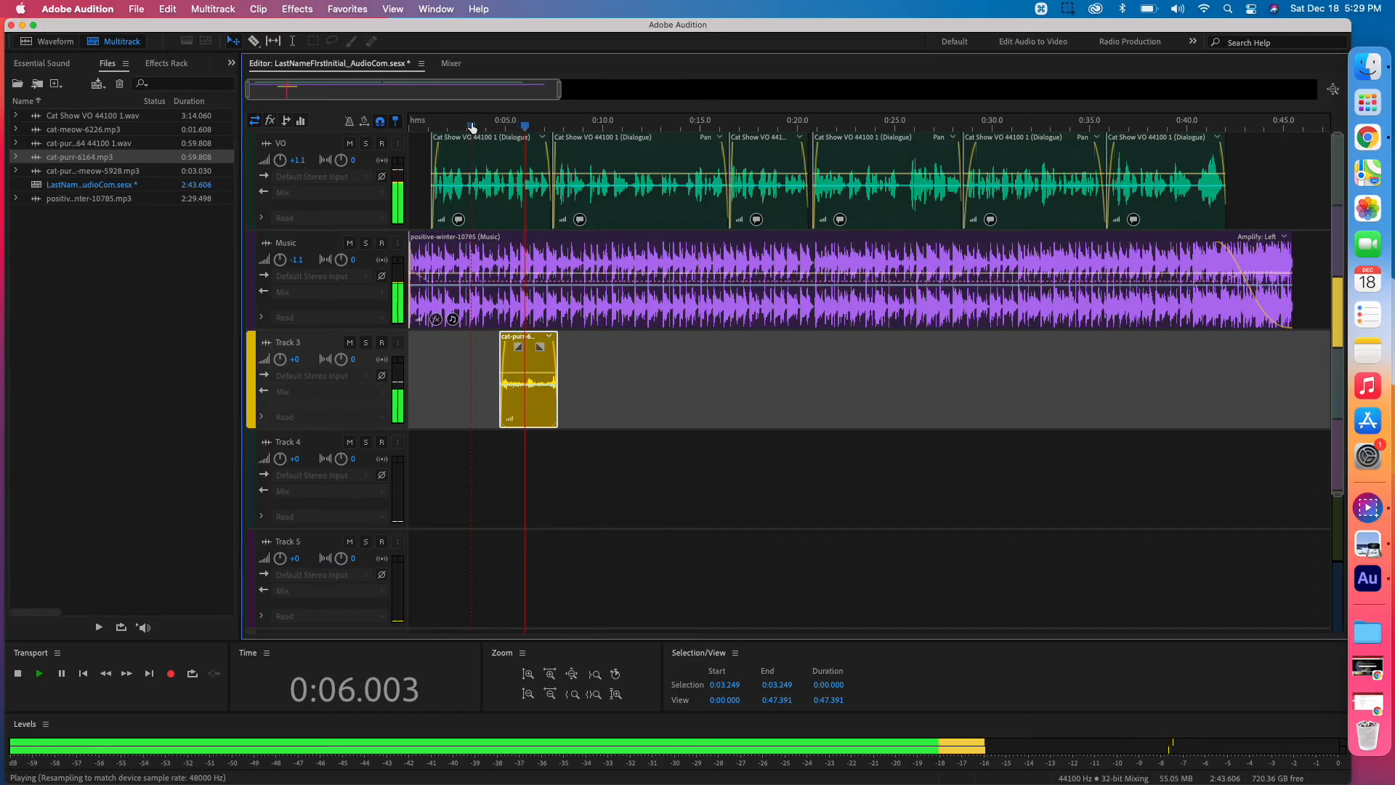
key("space")
Step: Rename Track 3 as Purr
left_click(288, 342)
key("BackSpace")
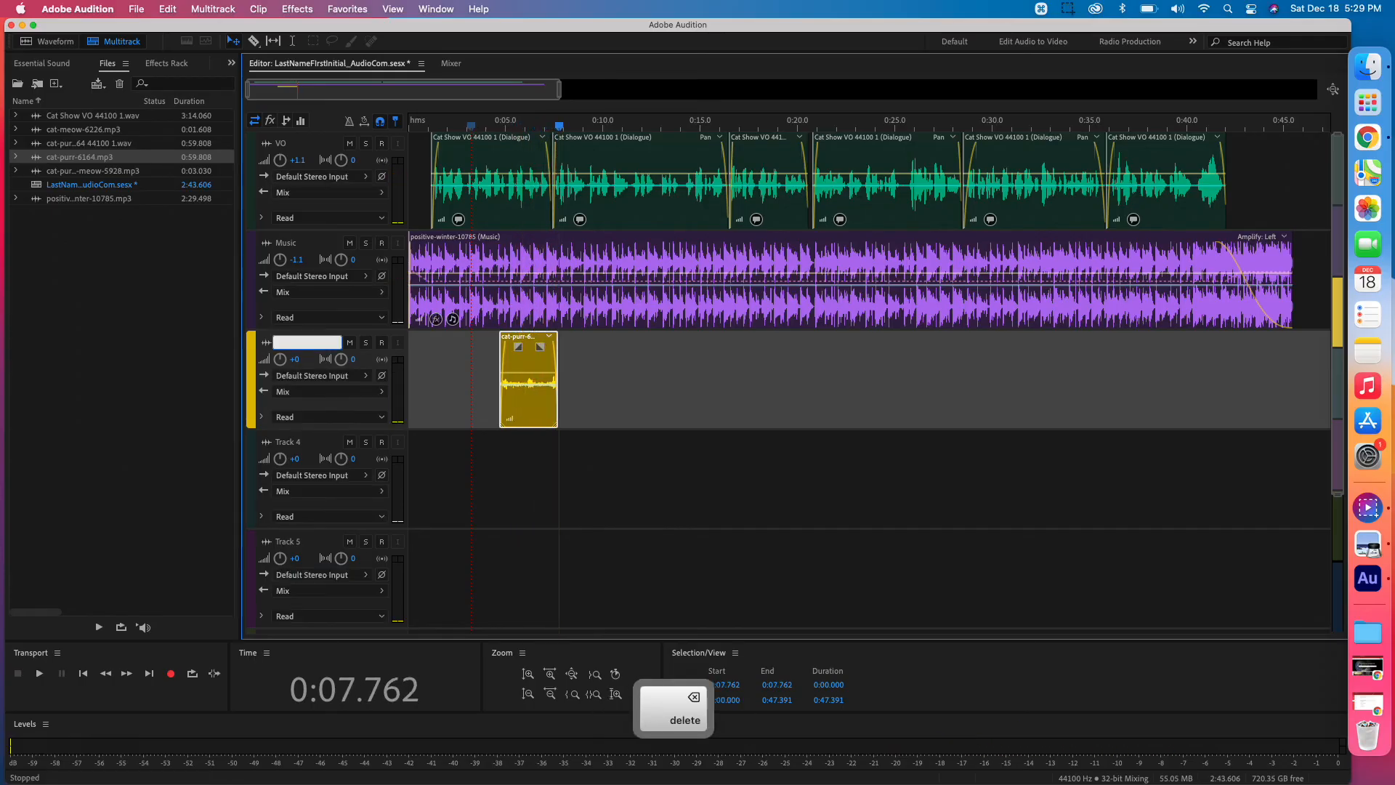
type("Purr")
key("Return")
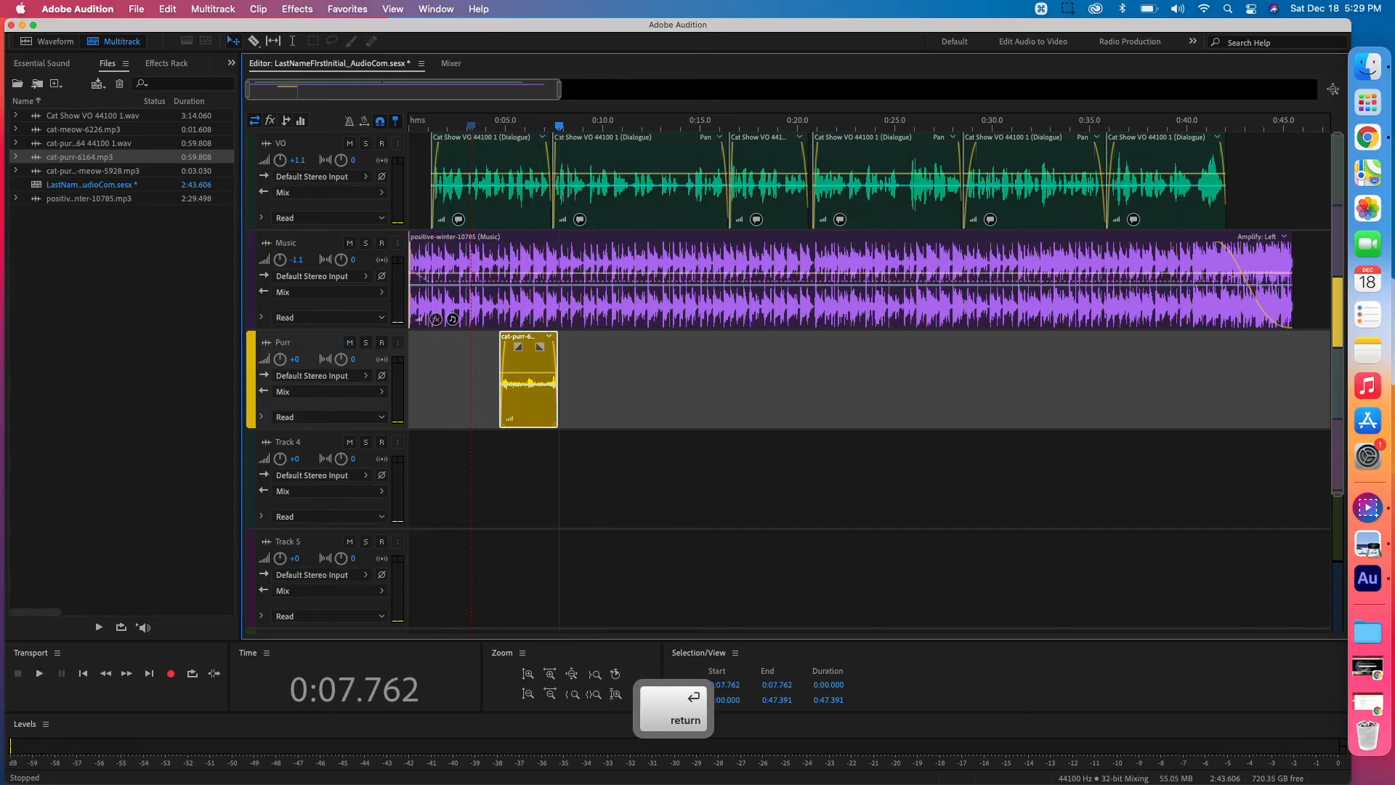
Step: Lower the Purr track's volume to -5.8 dB in the mixer while playing from 0:02.533, and return to the multitrack editor
left_click(452, 66)
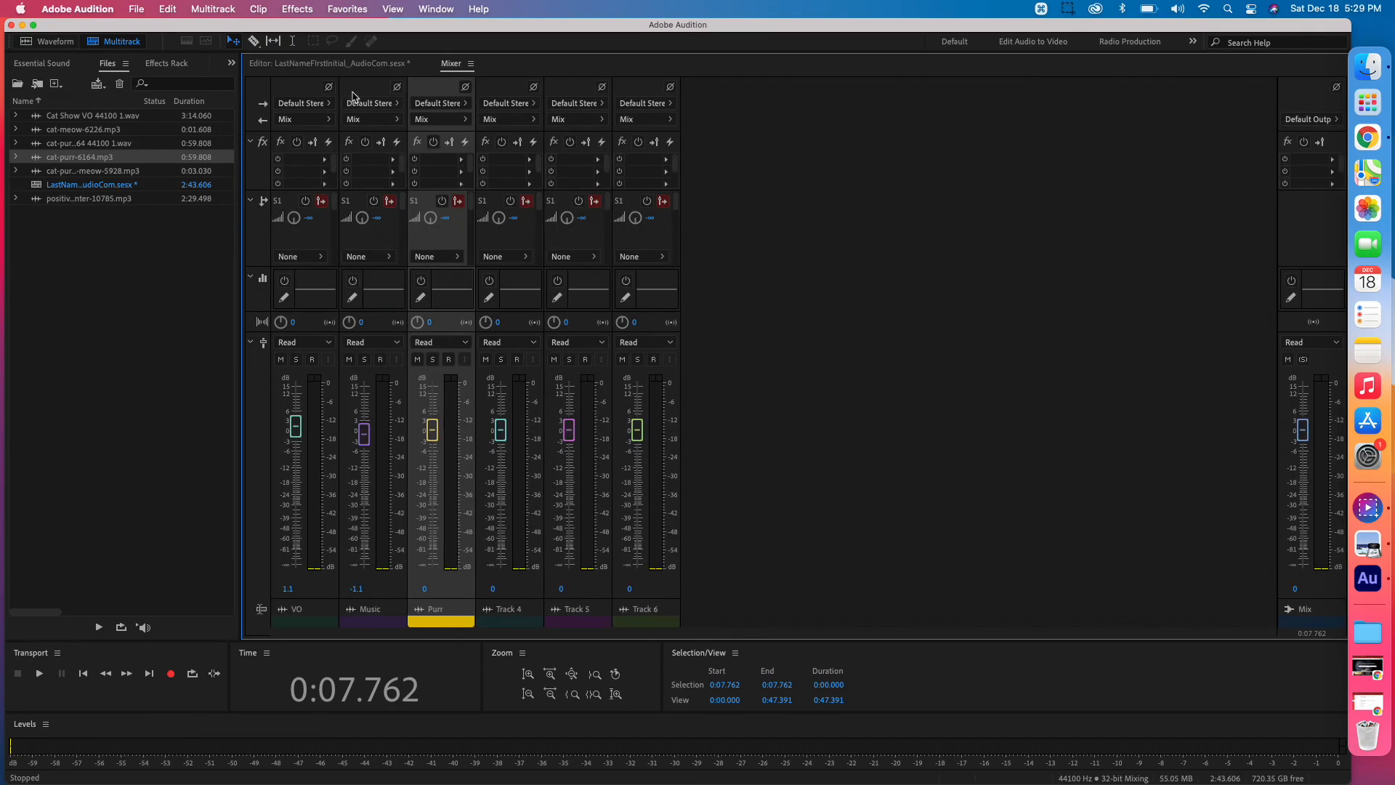
left_click(356, 67)
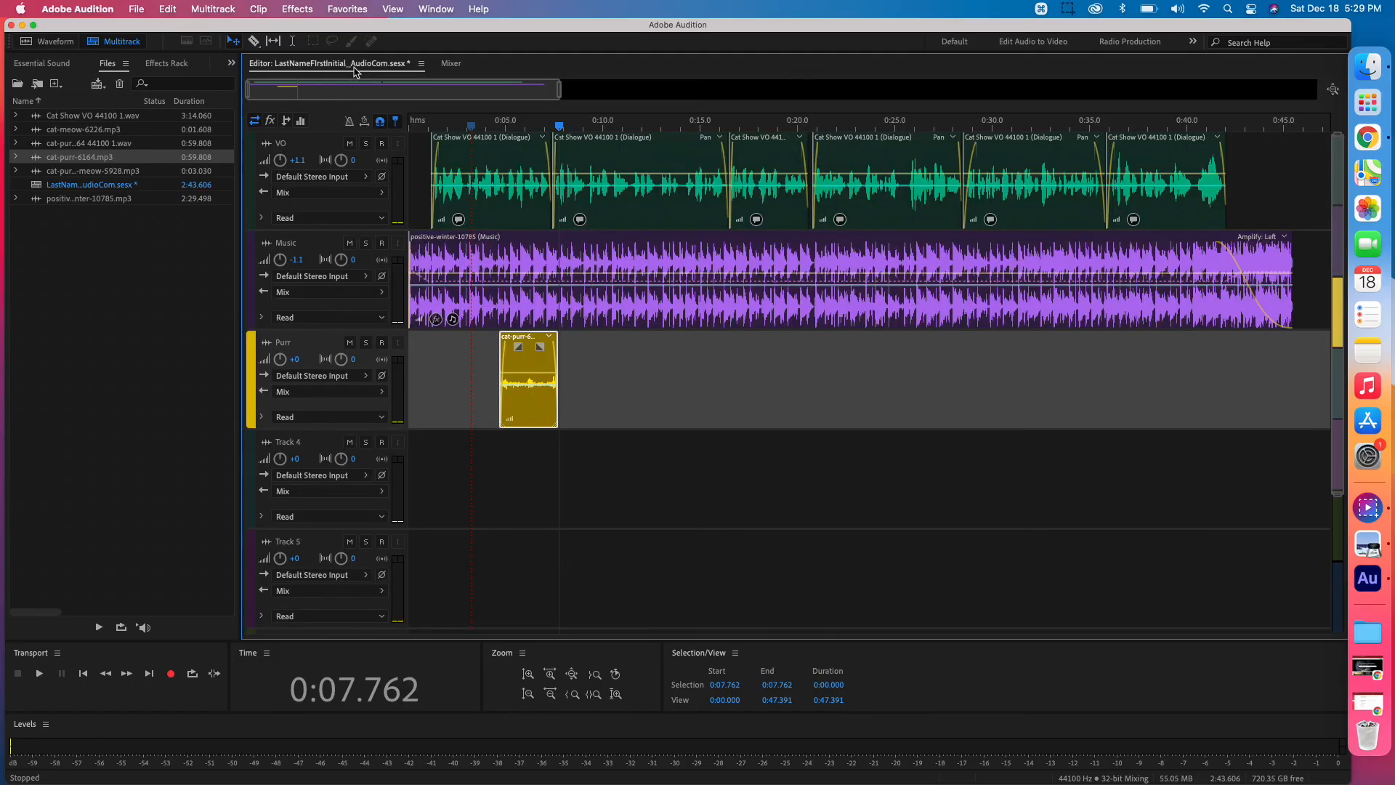
left_click(457, 125)
key("space")
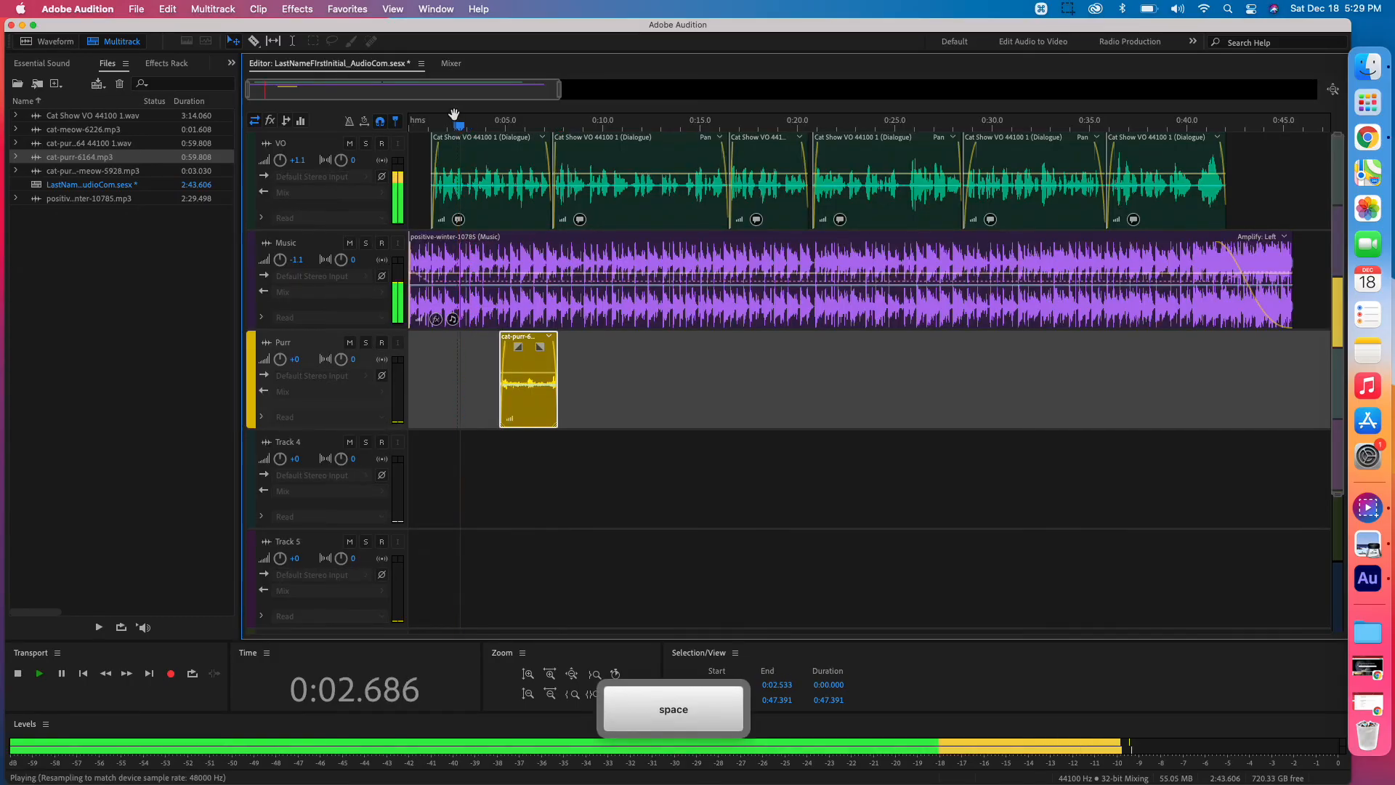
left_click(451, 67)
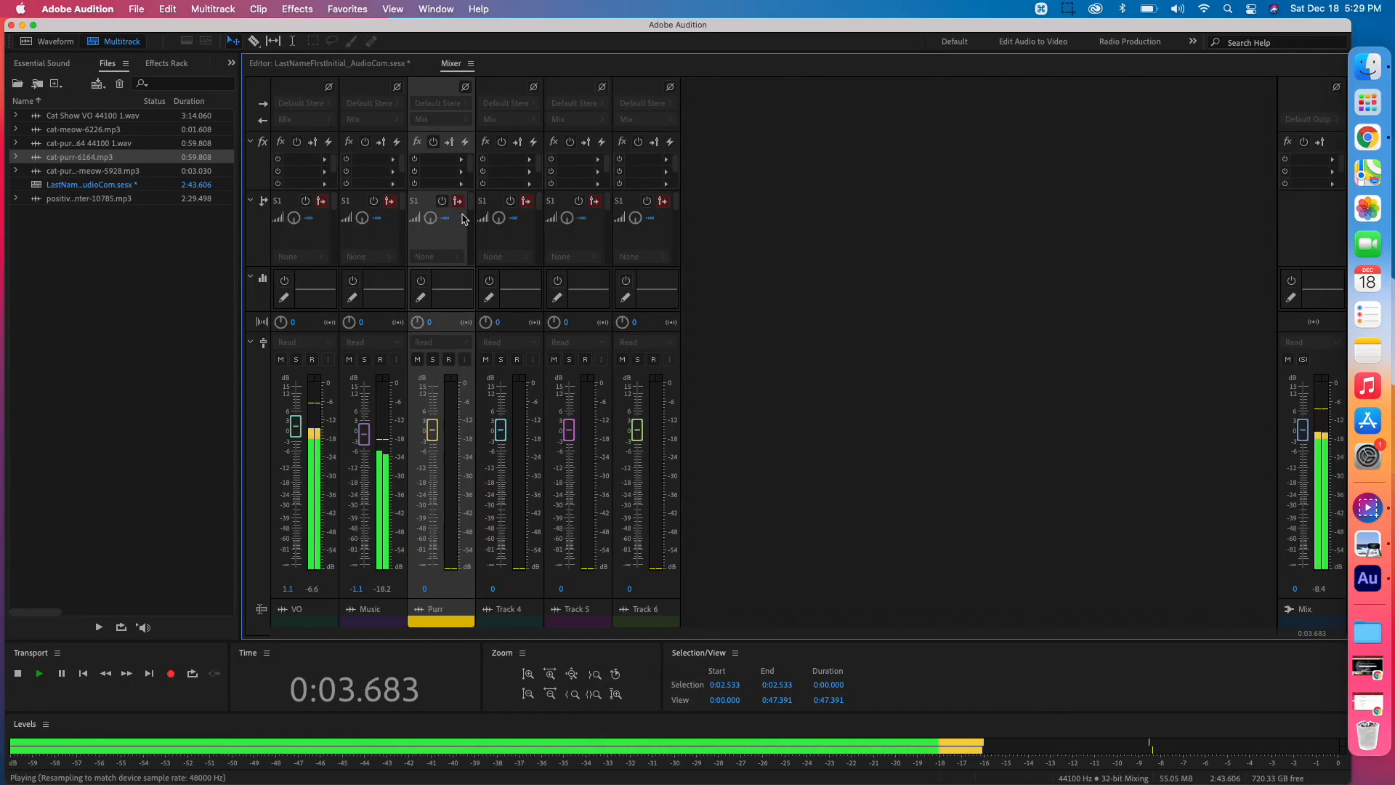
left_click(434, 427)
left_click_drag(434, 429, 434, 450)
key("space")
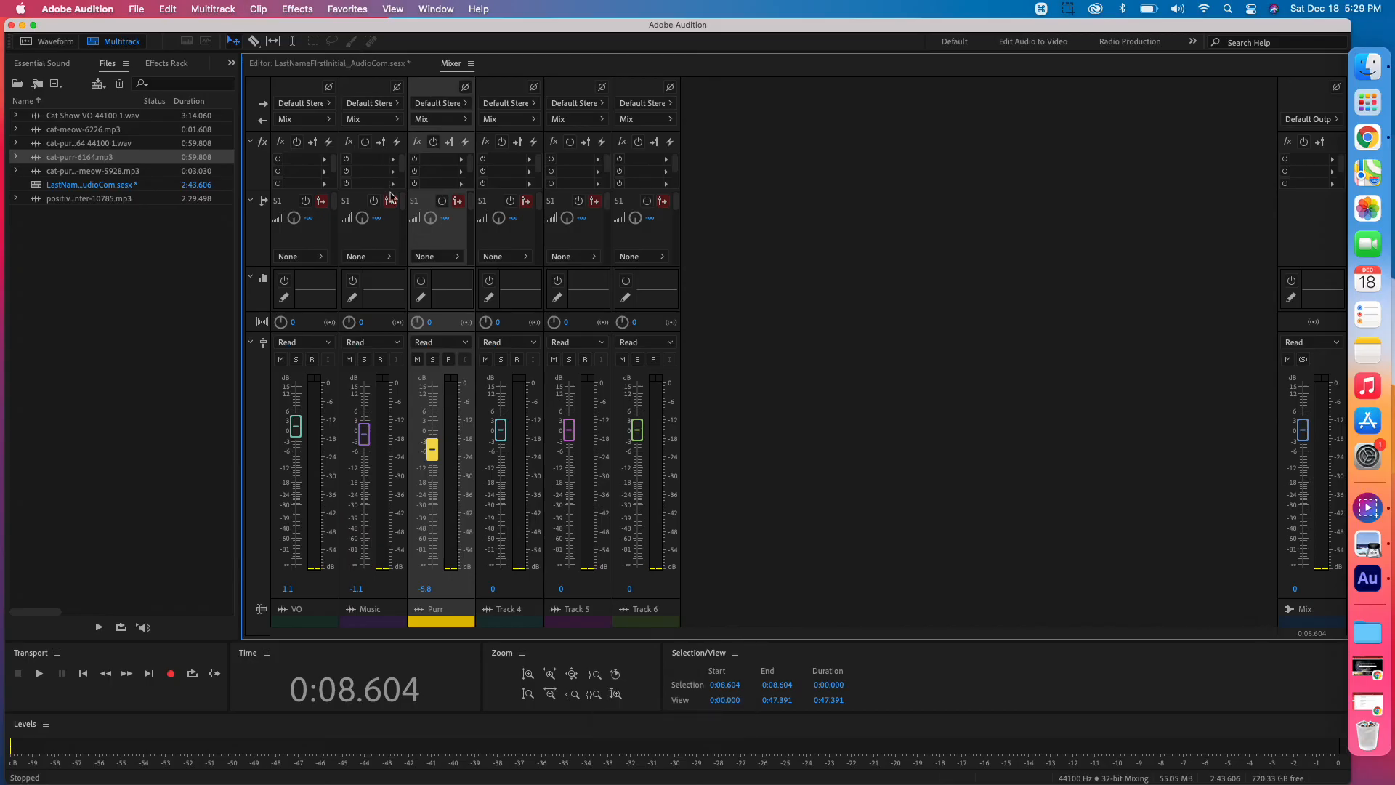
left_click(356, 65)
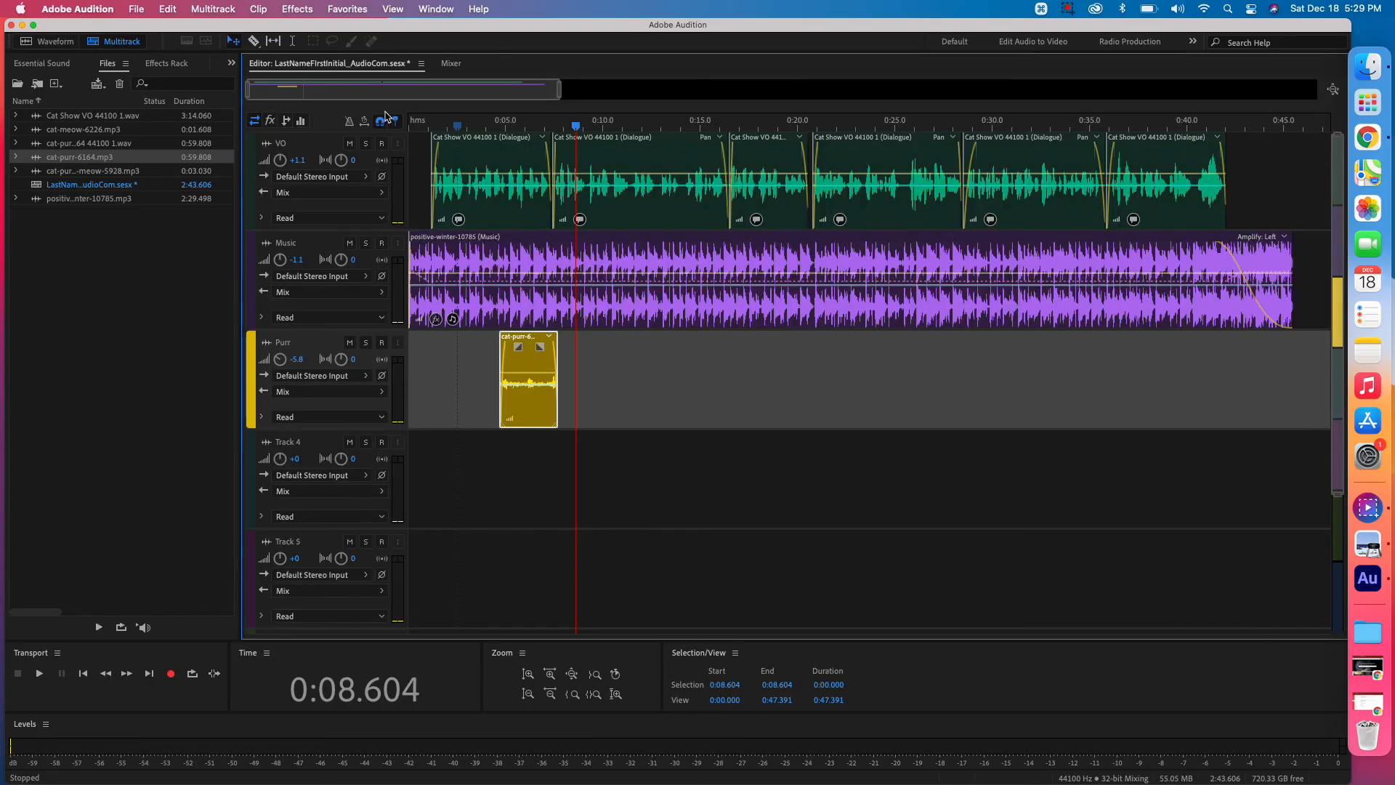
Step: Play the mix from 0:02.502 to check the purr level, stopping at 0:12.612 to locate the spot for the meow
left_click(457, 128)
key("space")
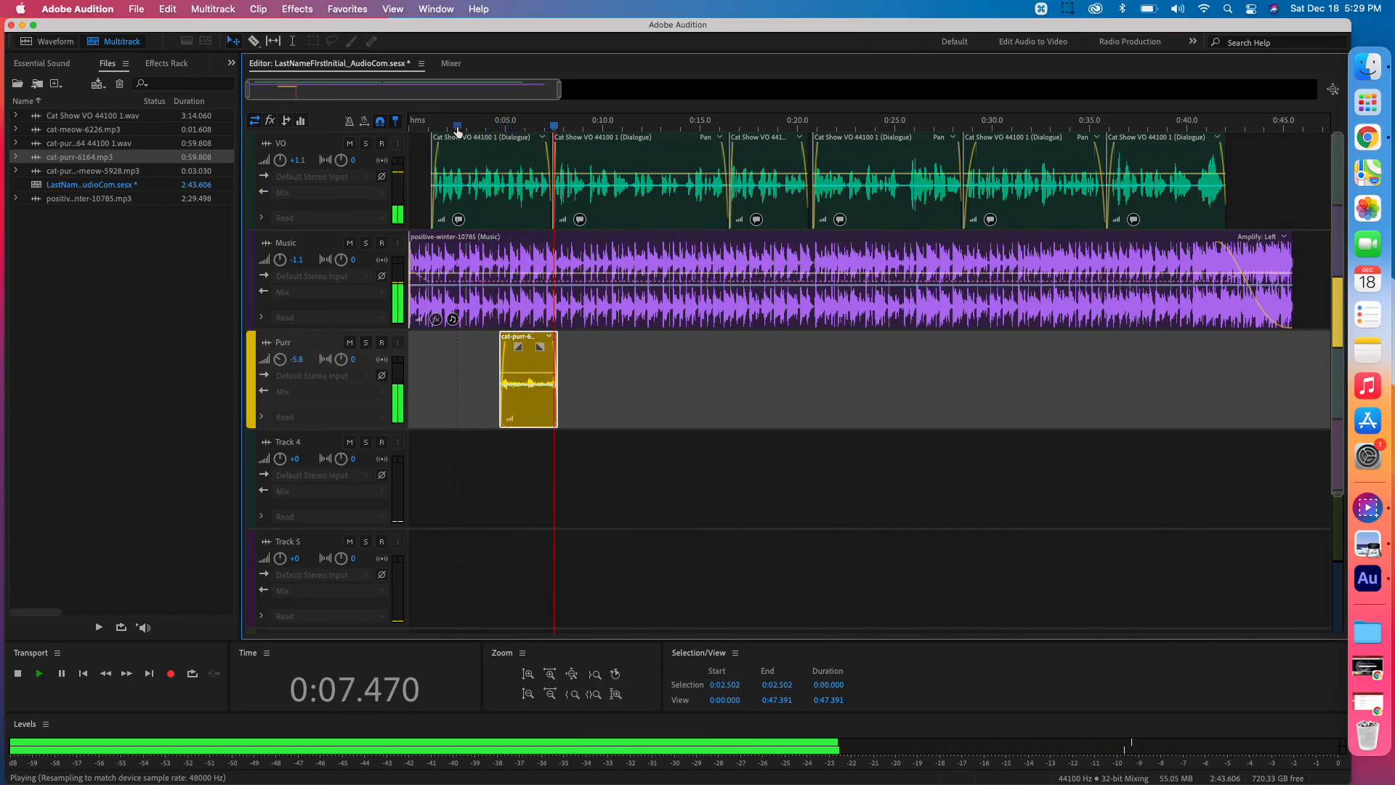
key("space")
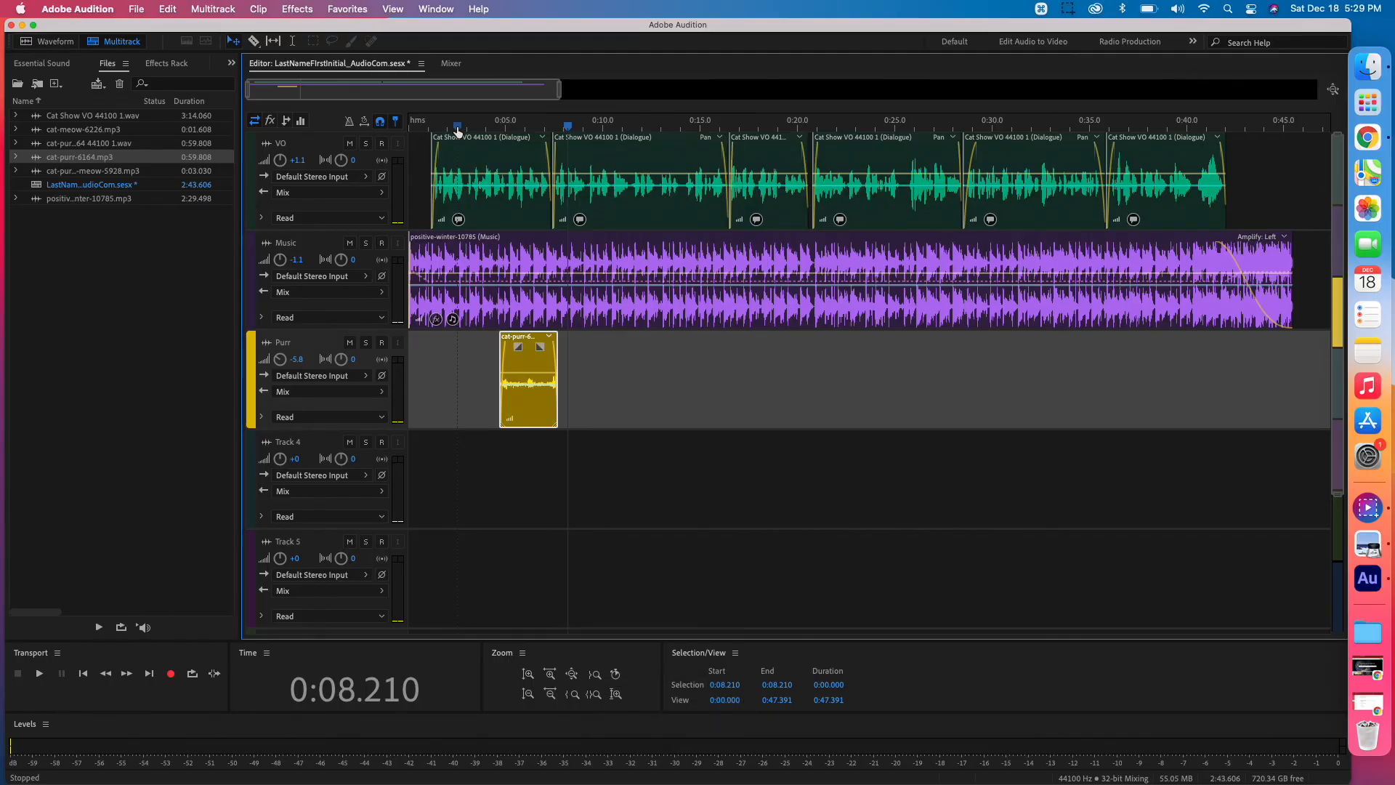
key("space")
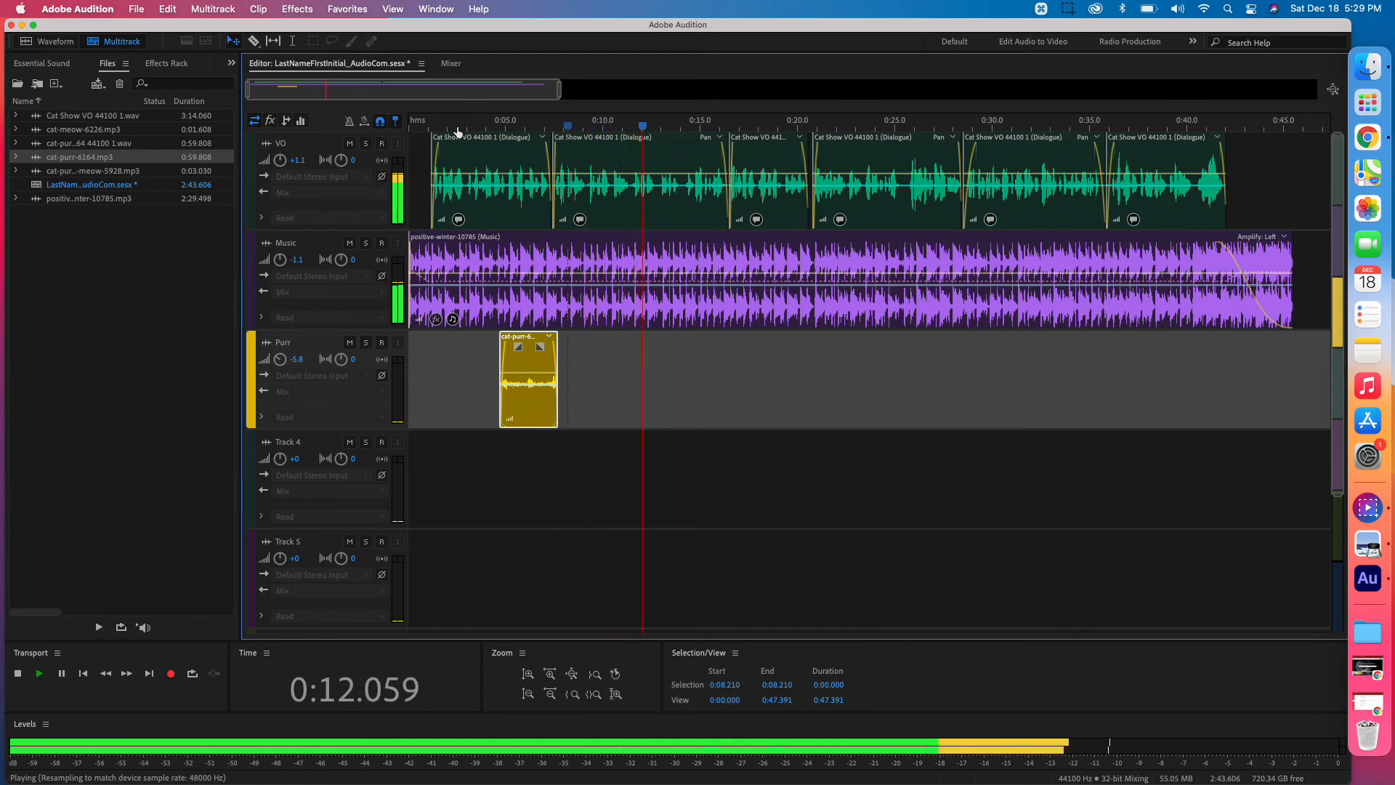
key("space")
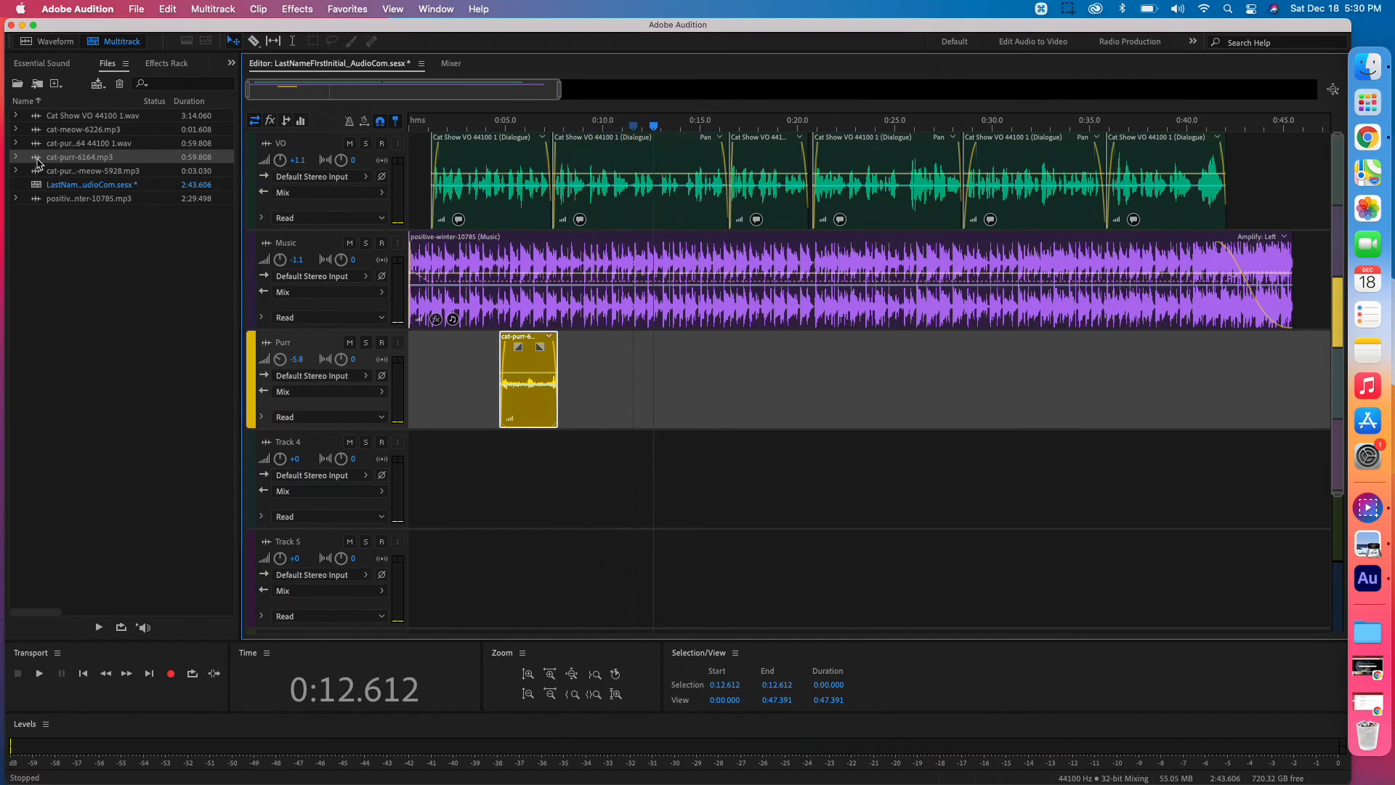
Step: Place cat-meow-6226.mp3 on Track 4 starting at 0:12.612 and play it with the mix
left_click(37, 130)
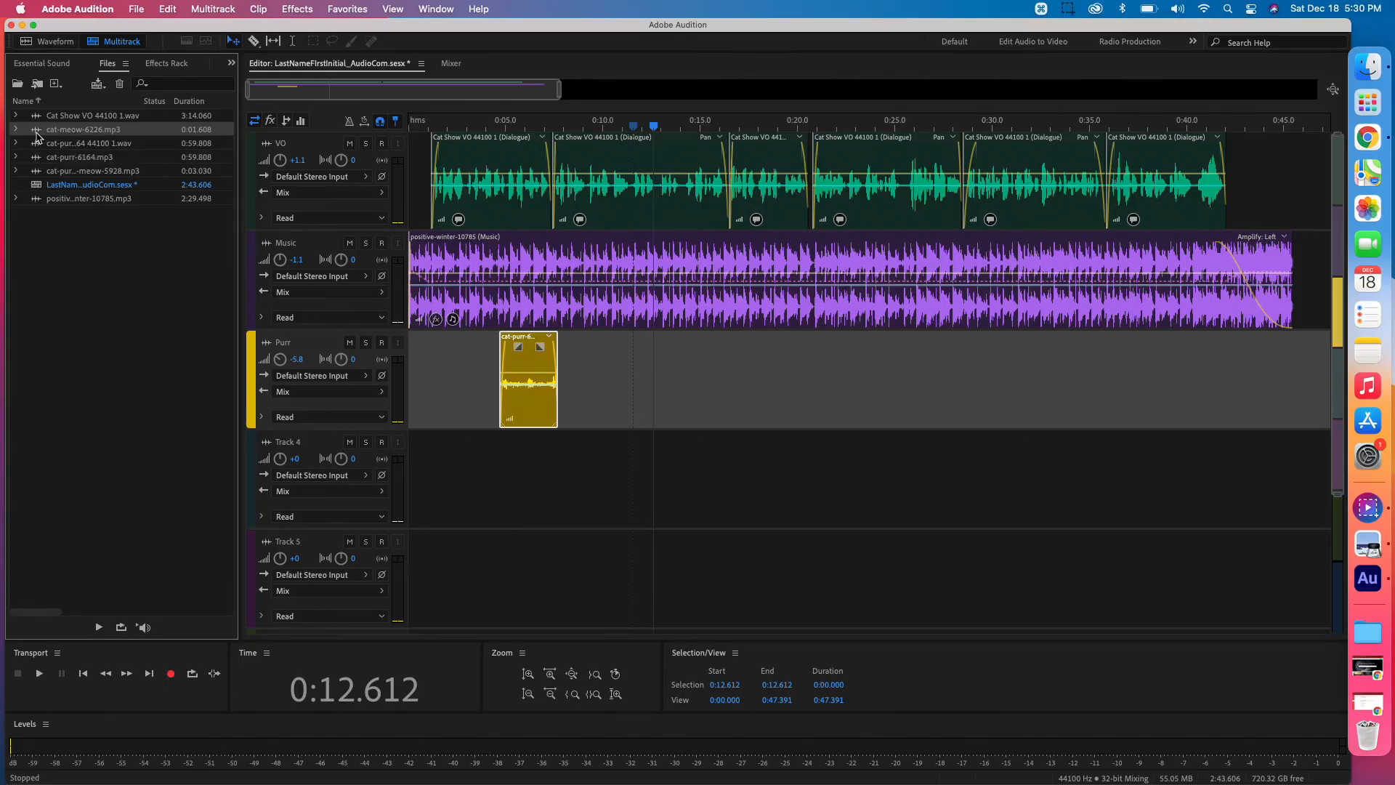
left_click_drag(37, 135, 649, 510)
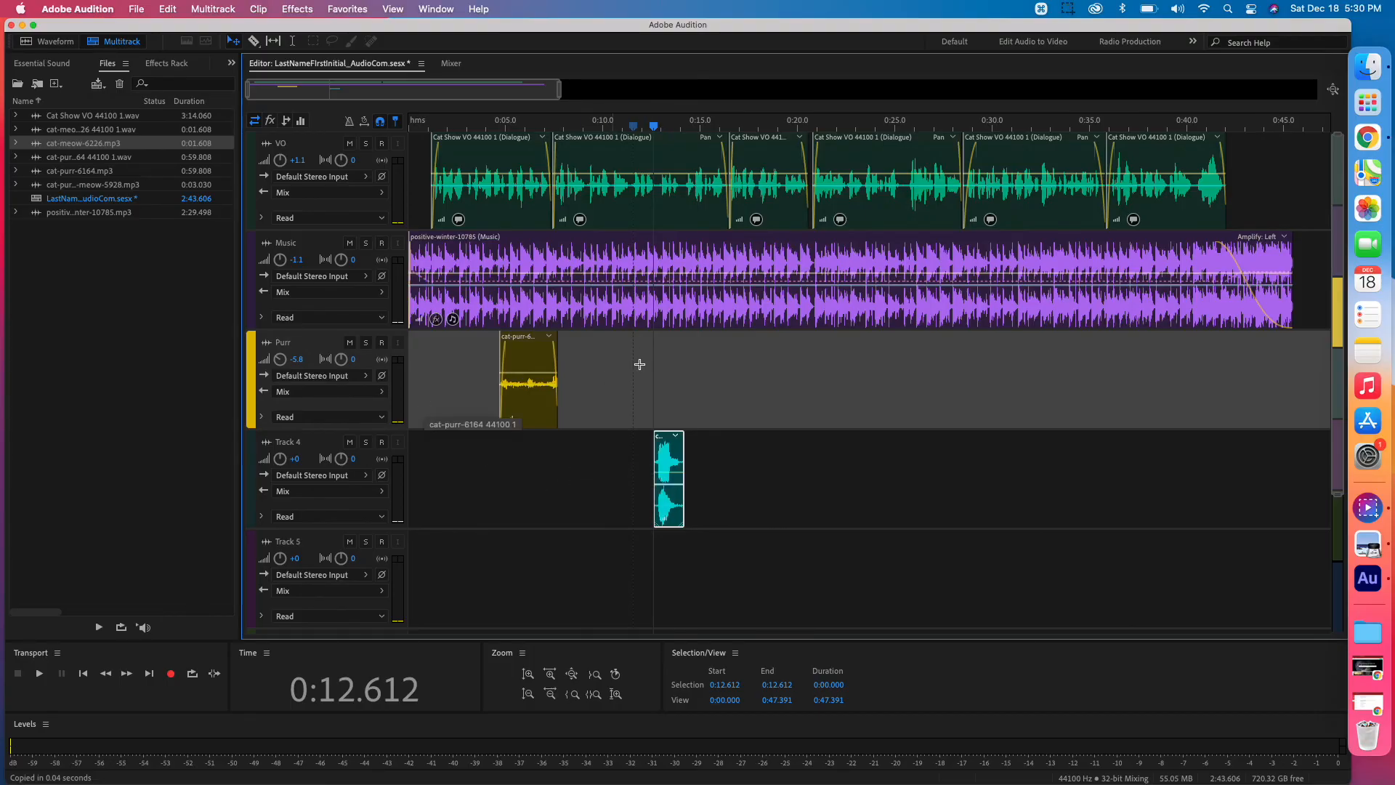
key("space")
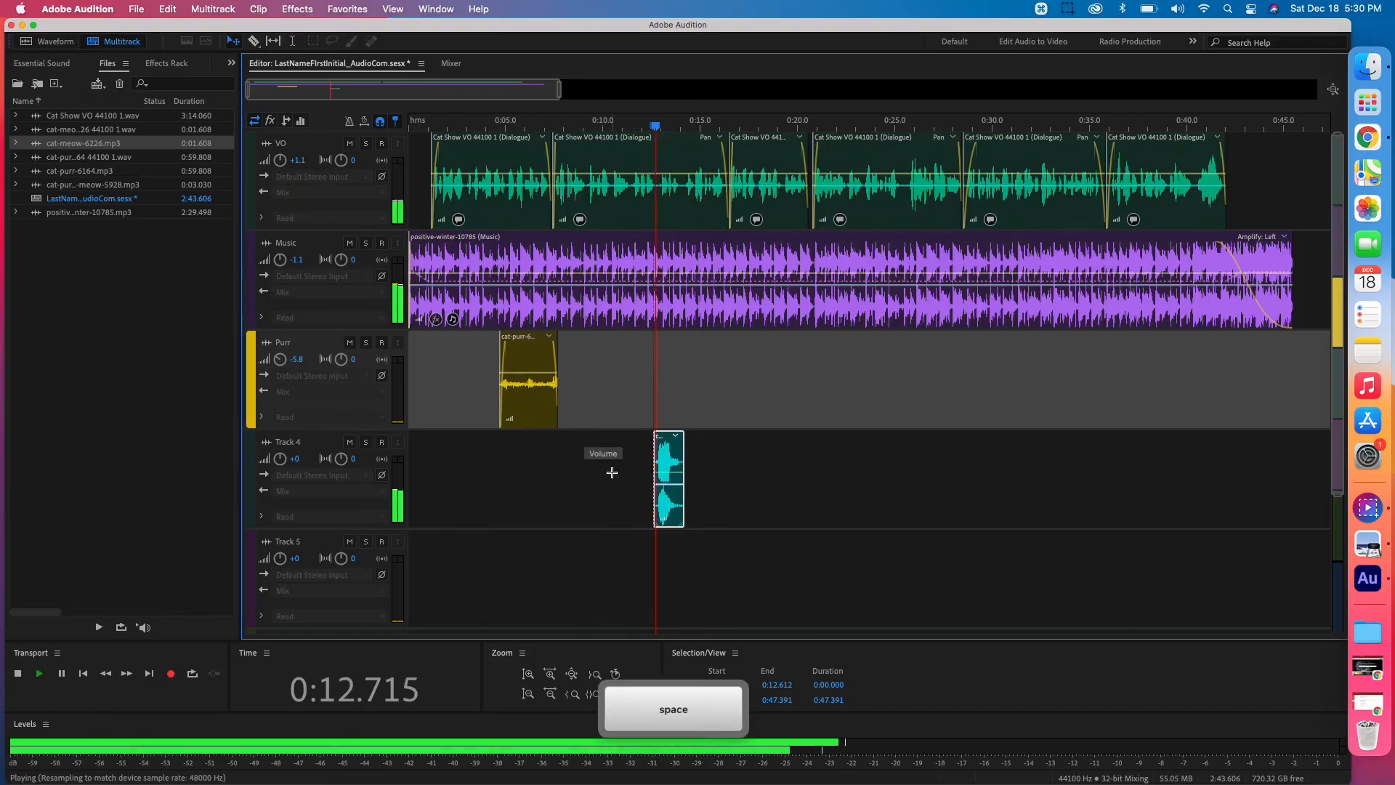
key("space")
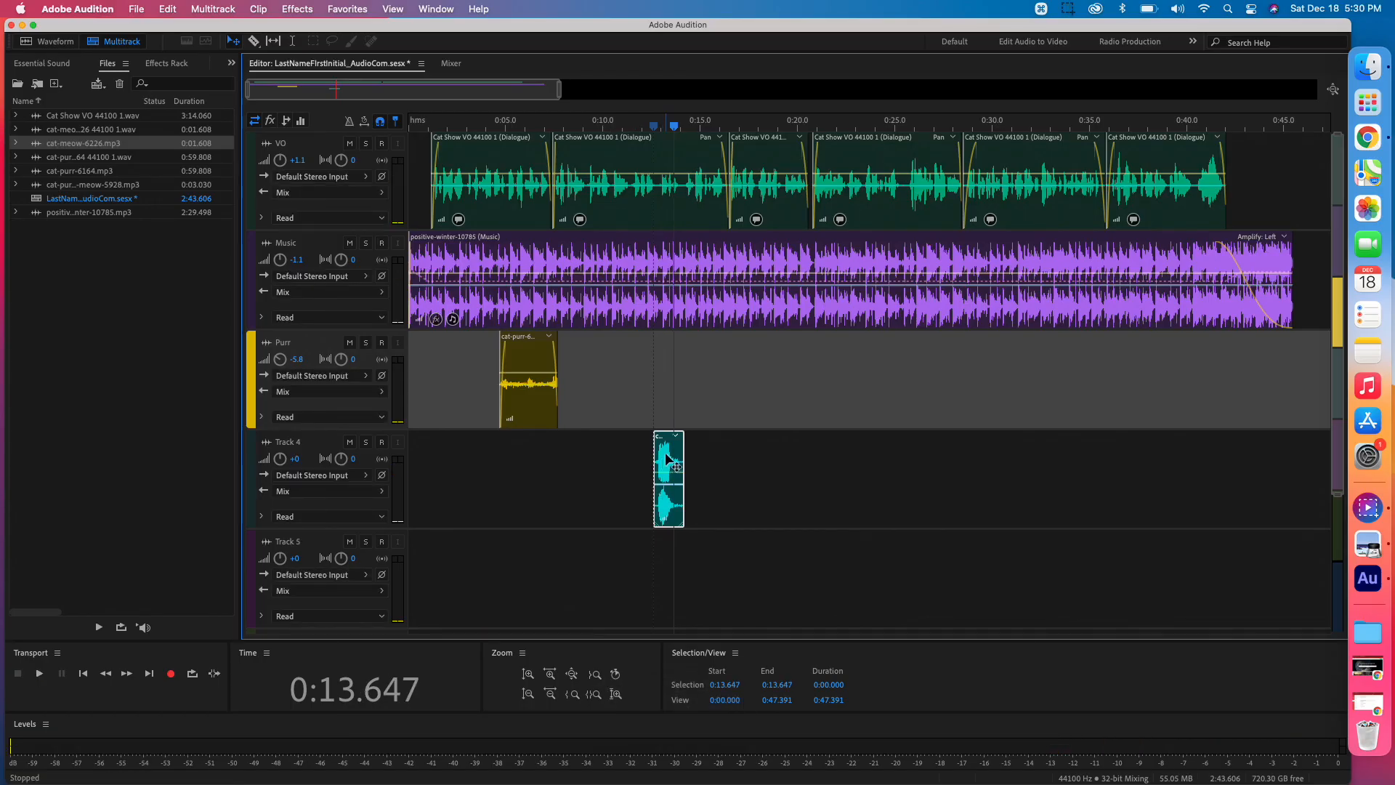
Step: Rename Track 4 as Meow
double_click(286, 442)
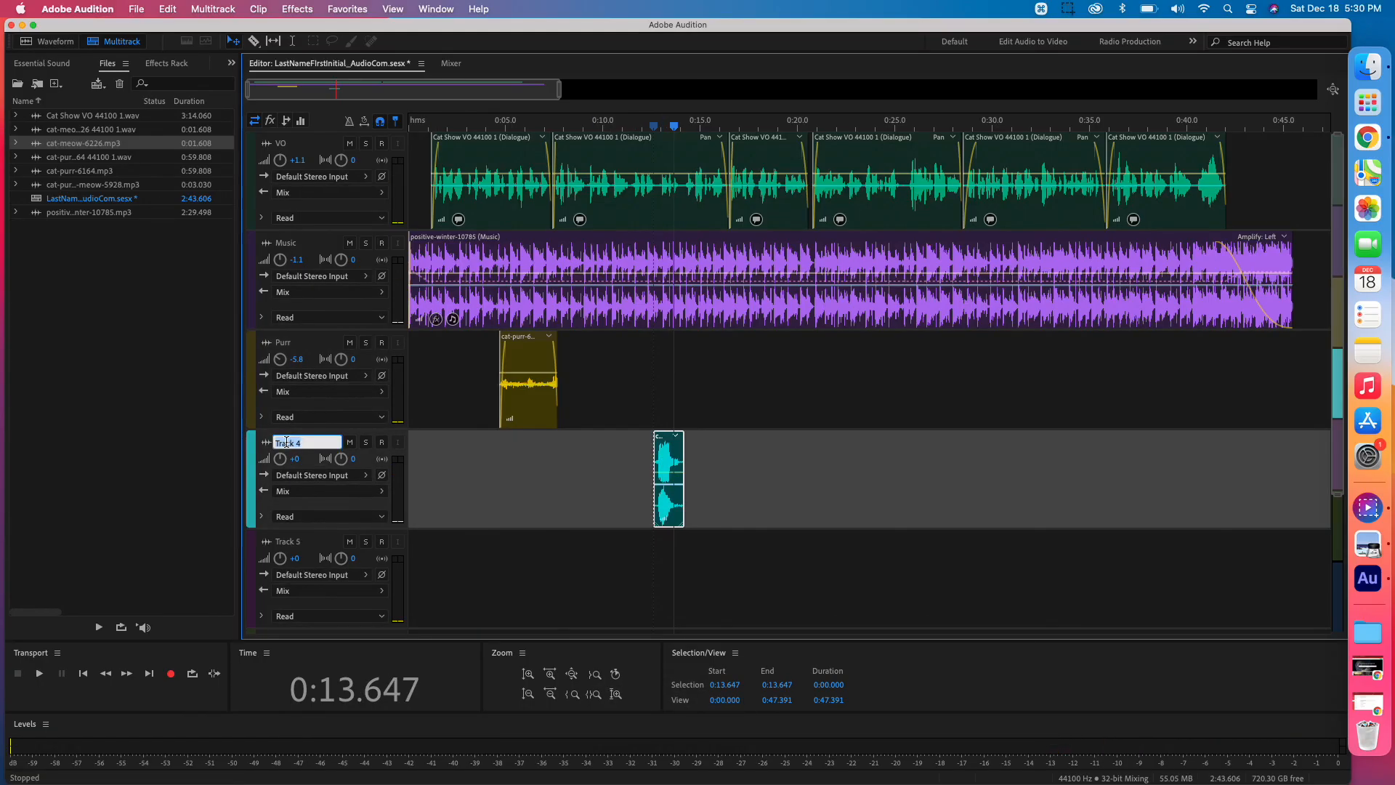
type("Meo")
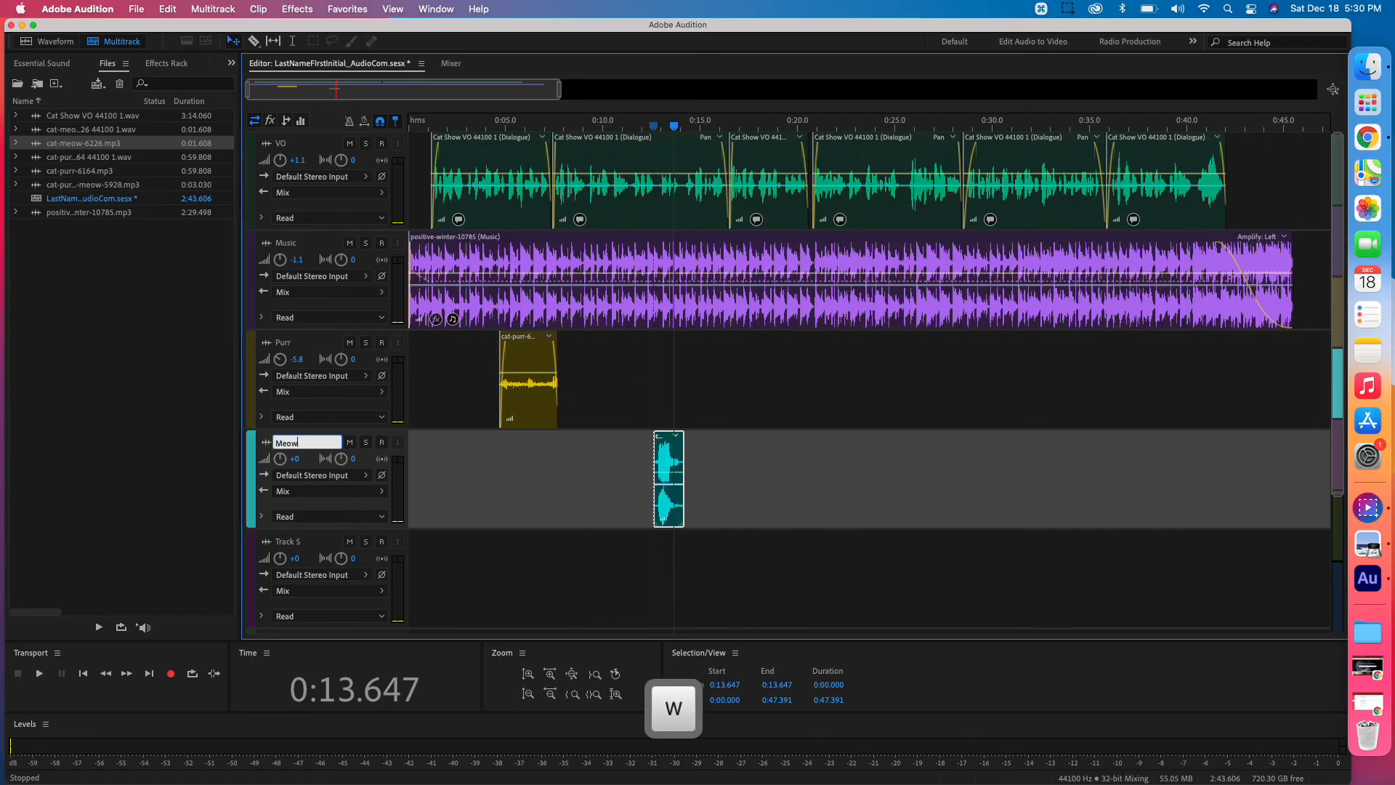
type("w")
key("Return")
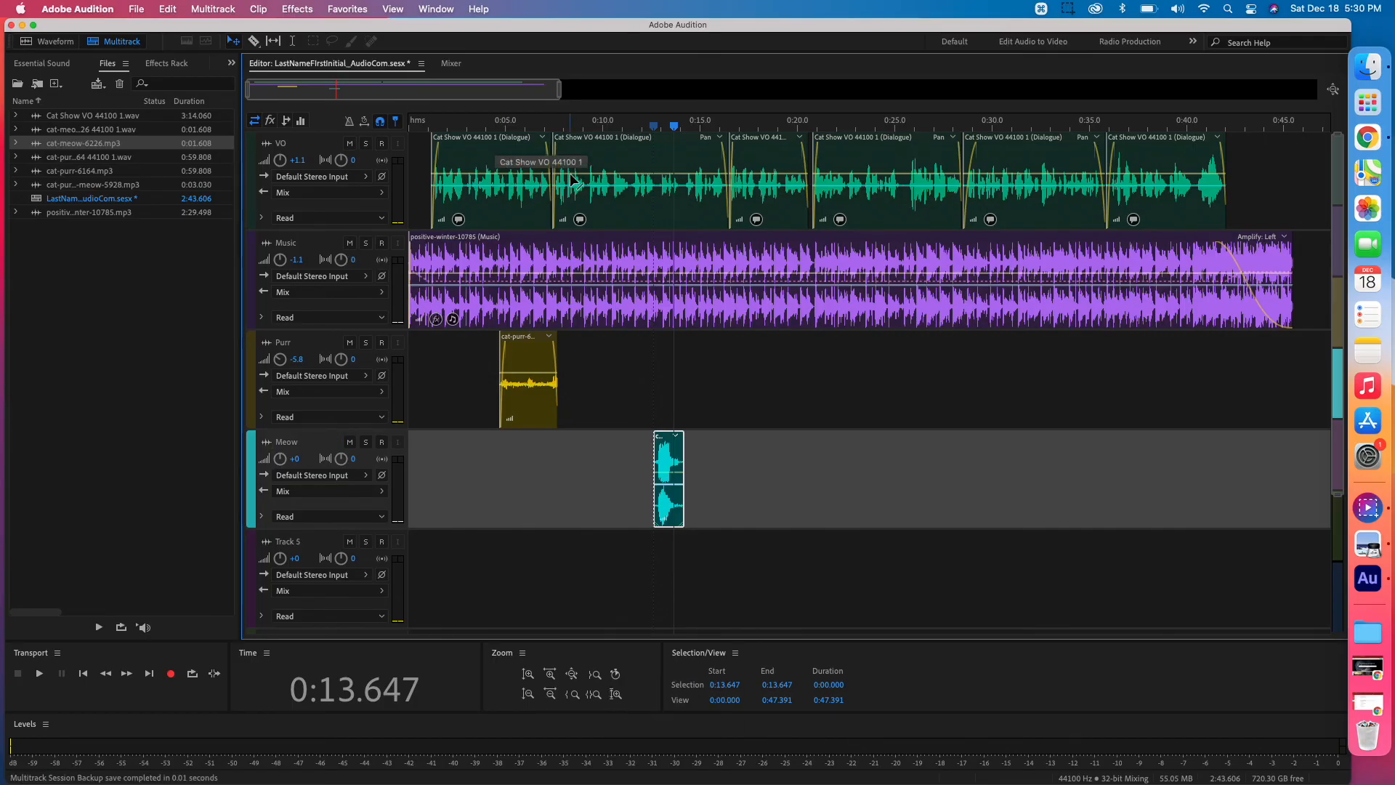
Step: Lower the Meow track's volume to -19.6 dB in the mixer during playback, and return to the multitrack editor
left_click(579, 124)
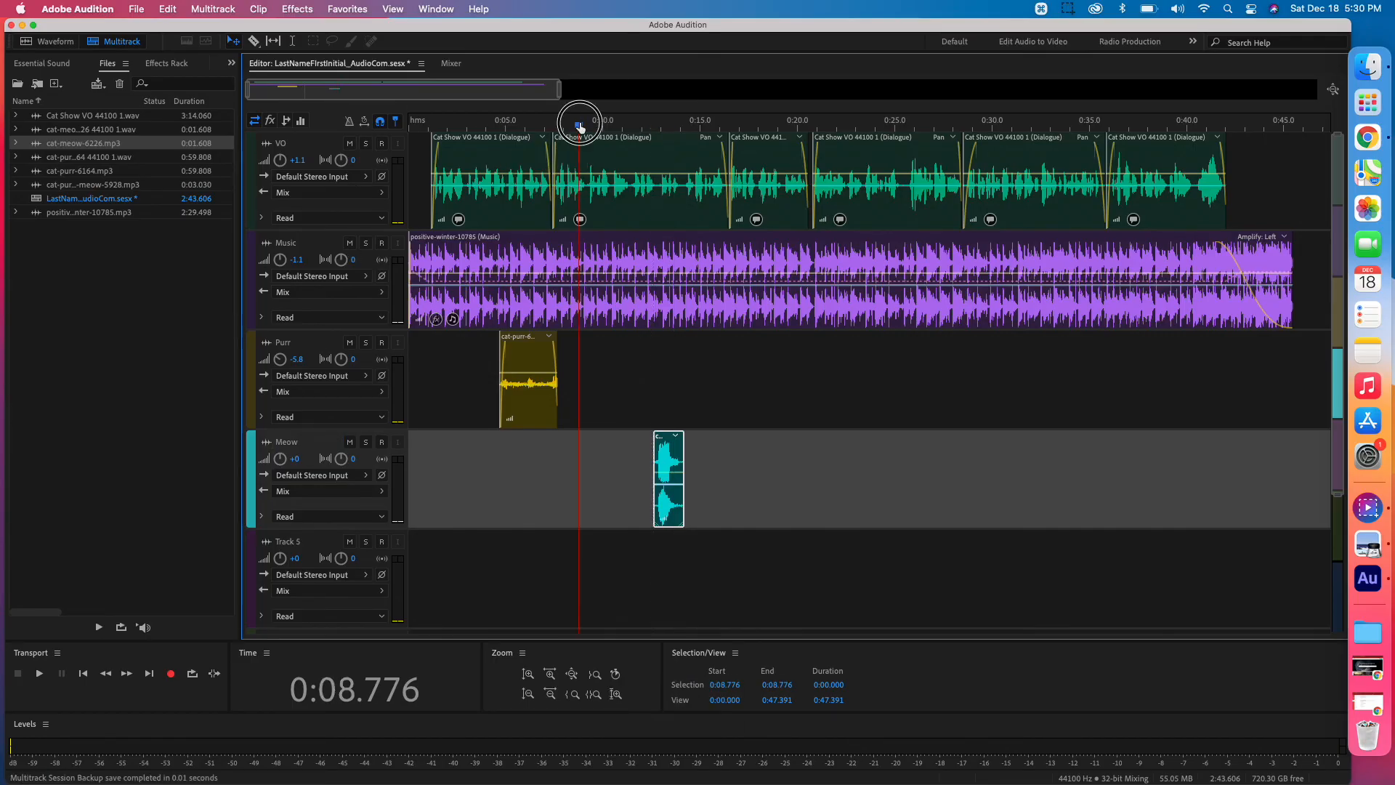
left_click(450, 64)
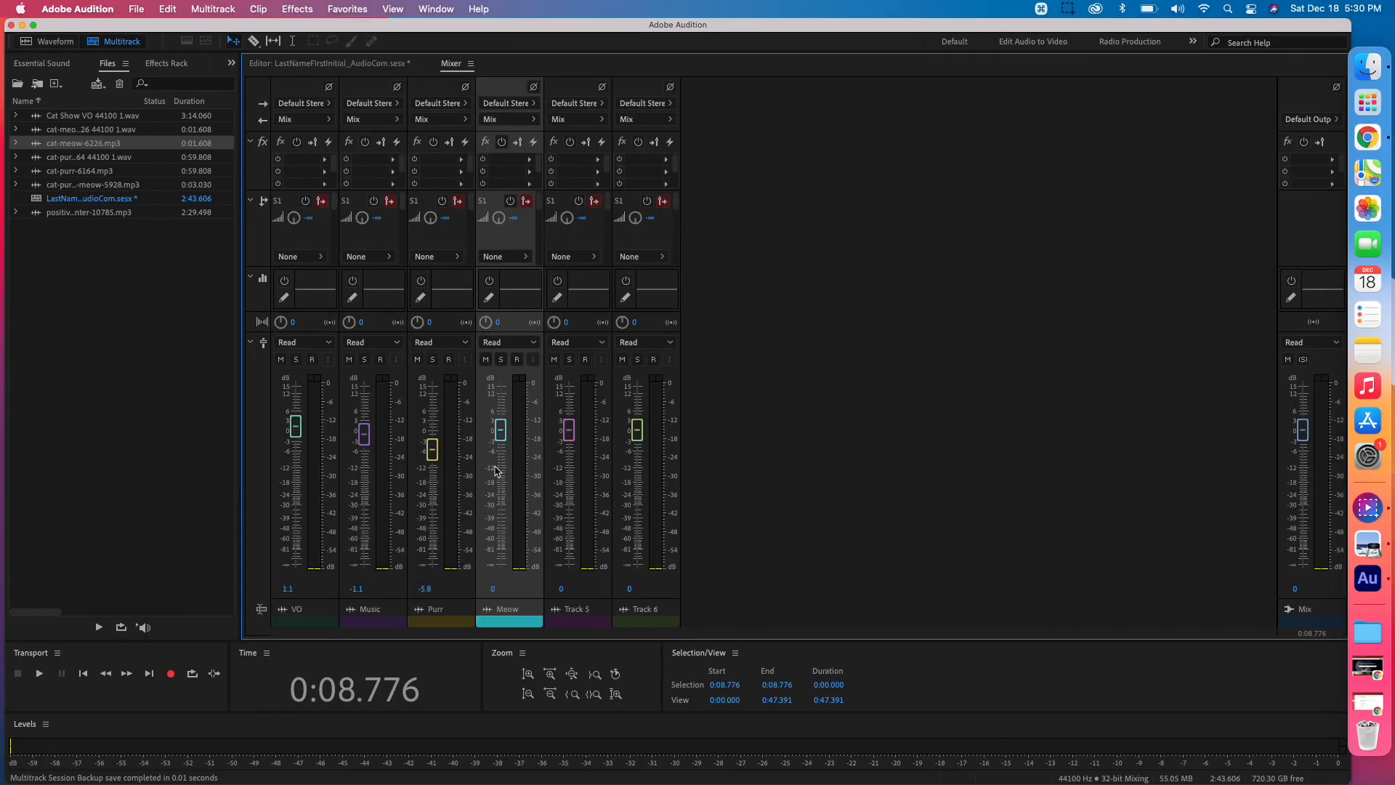
key("space")
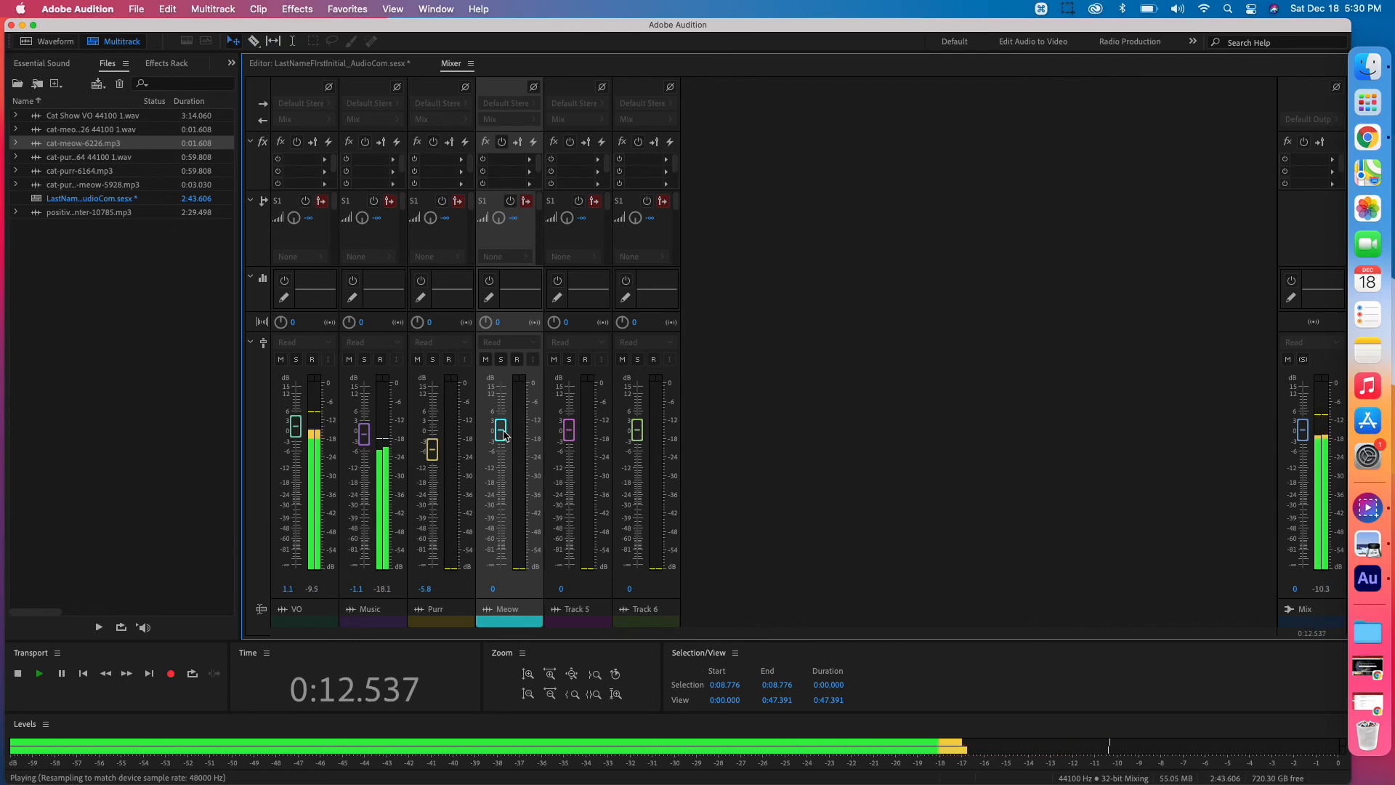
left_click_drag(504, 434, 502, 485)
key("space")
left_click(372, 69)
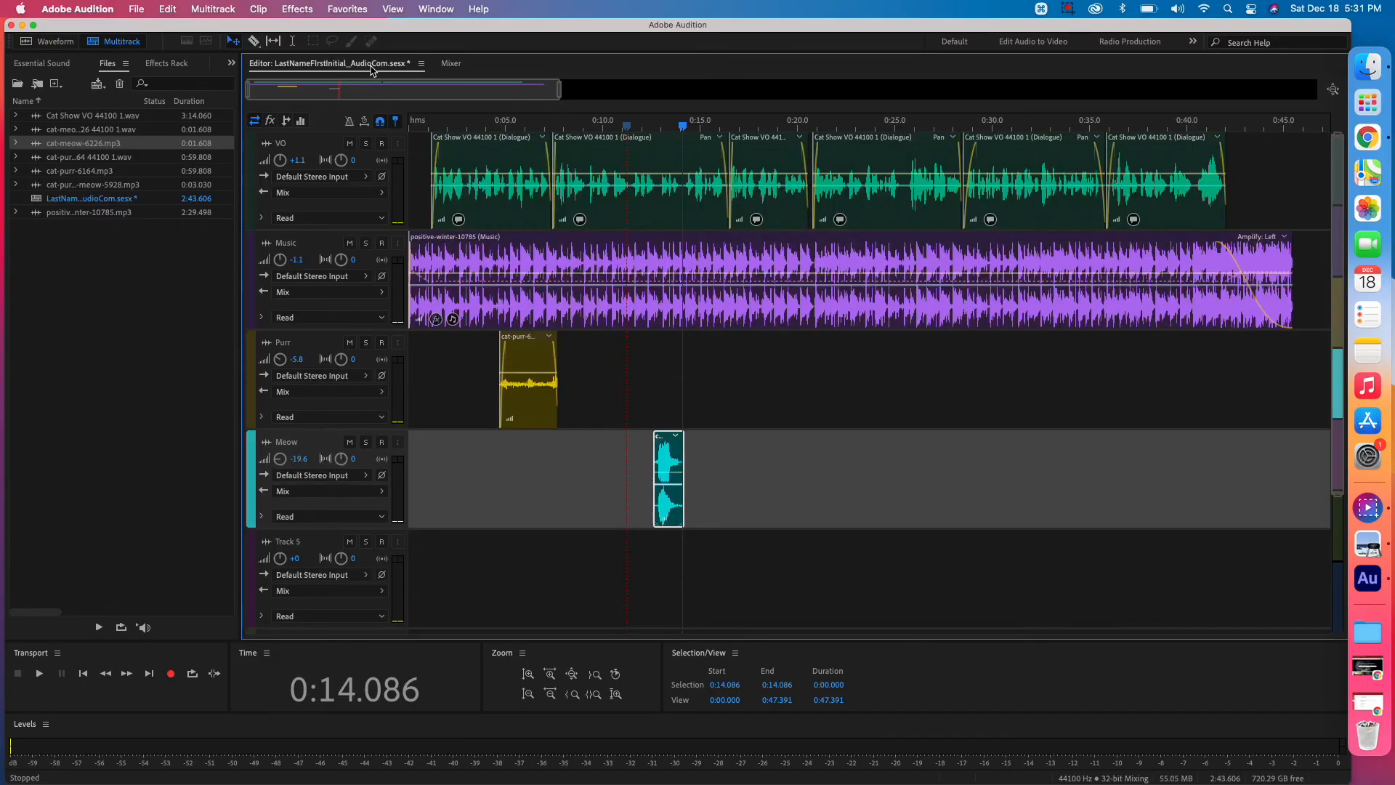
Step: Play the meow with the mix from 0:11.464 and save the session
key("space")
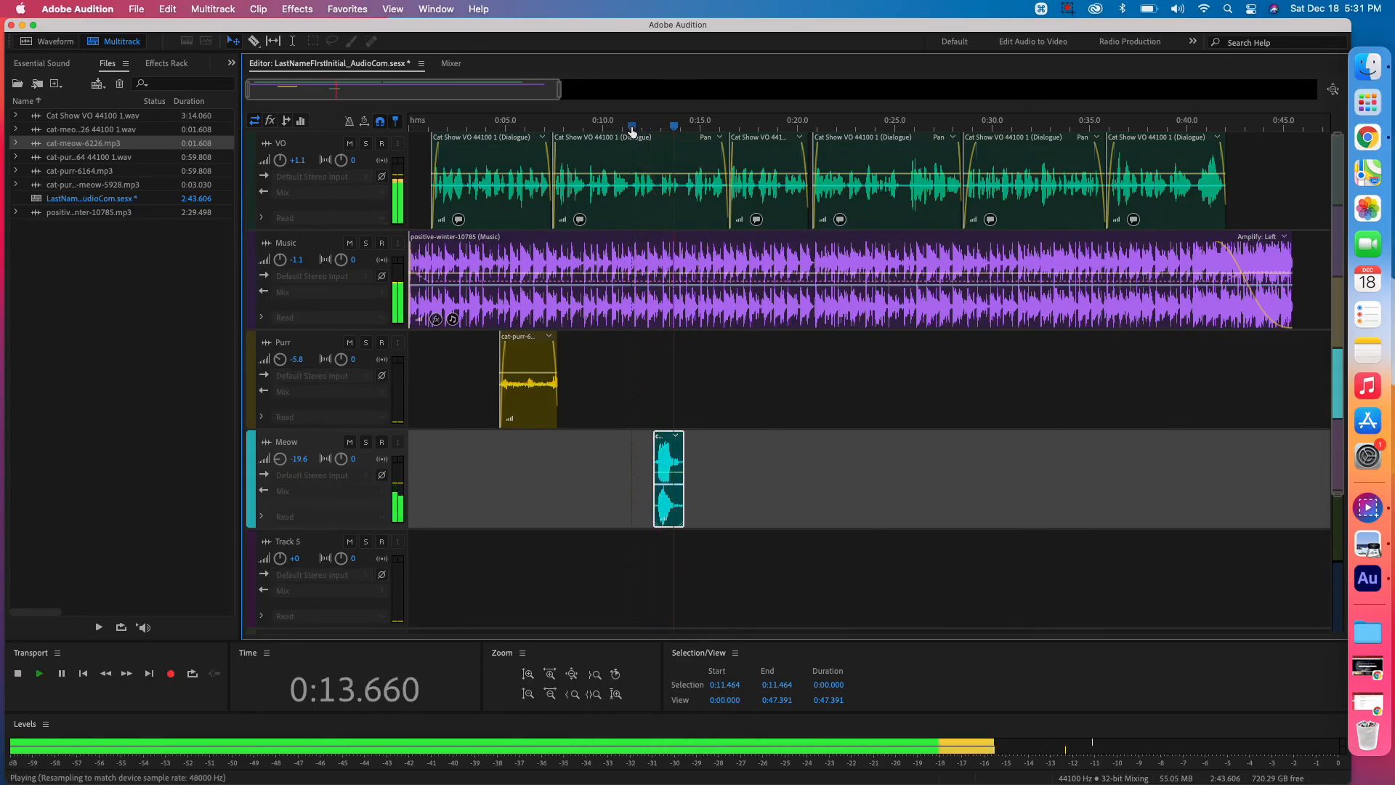
key("space")
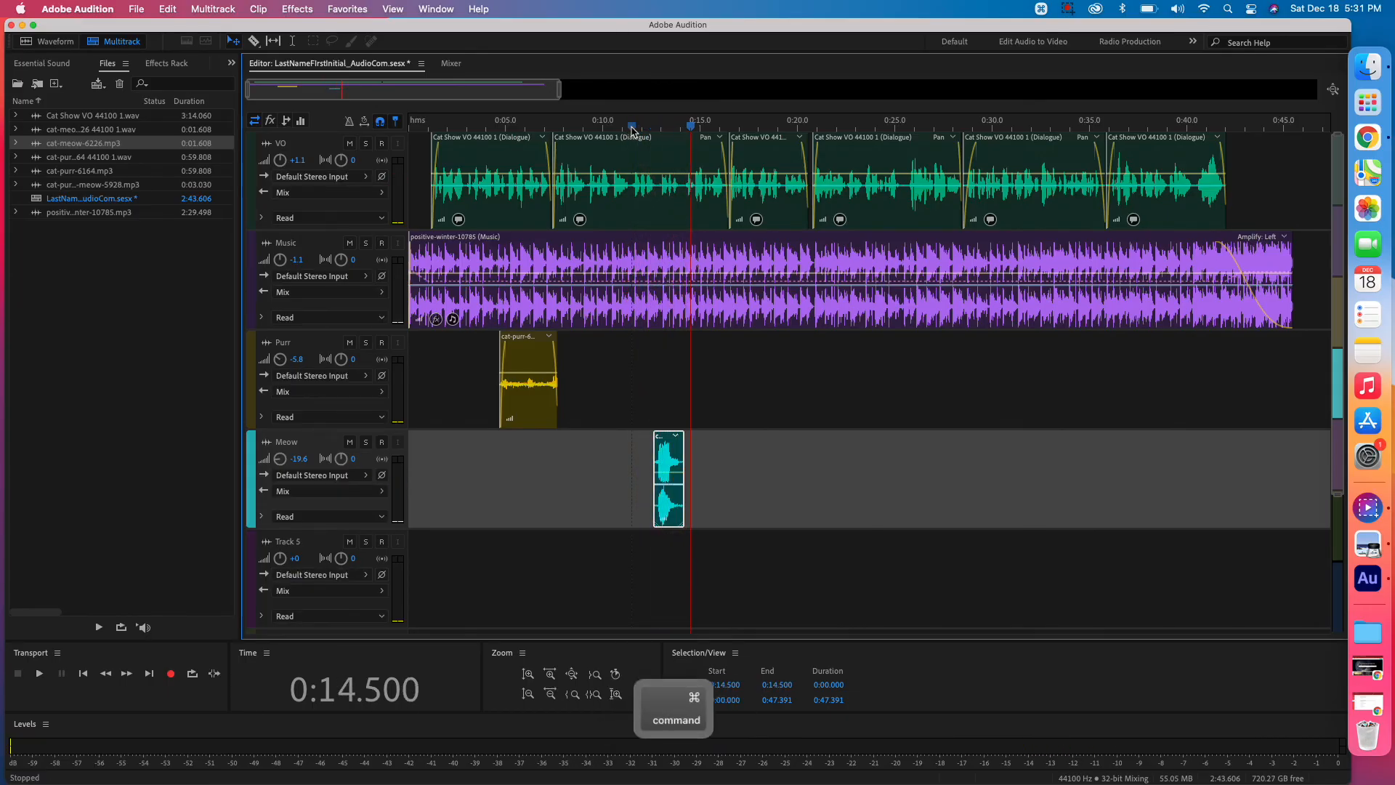
key("super+s")
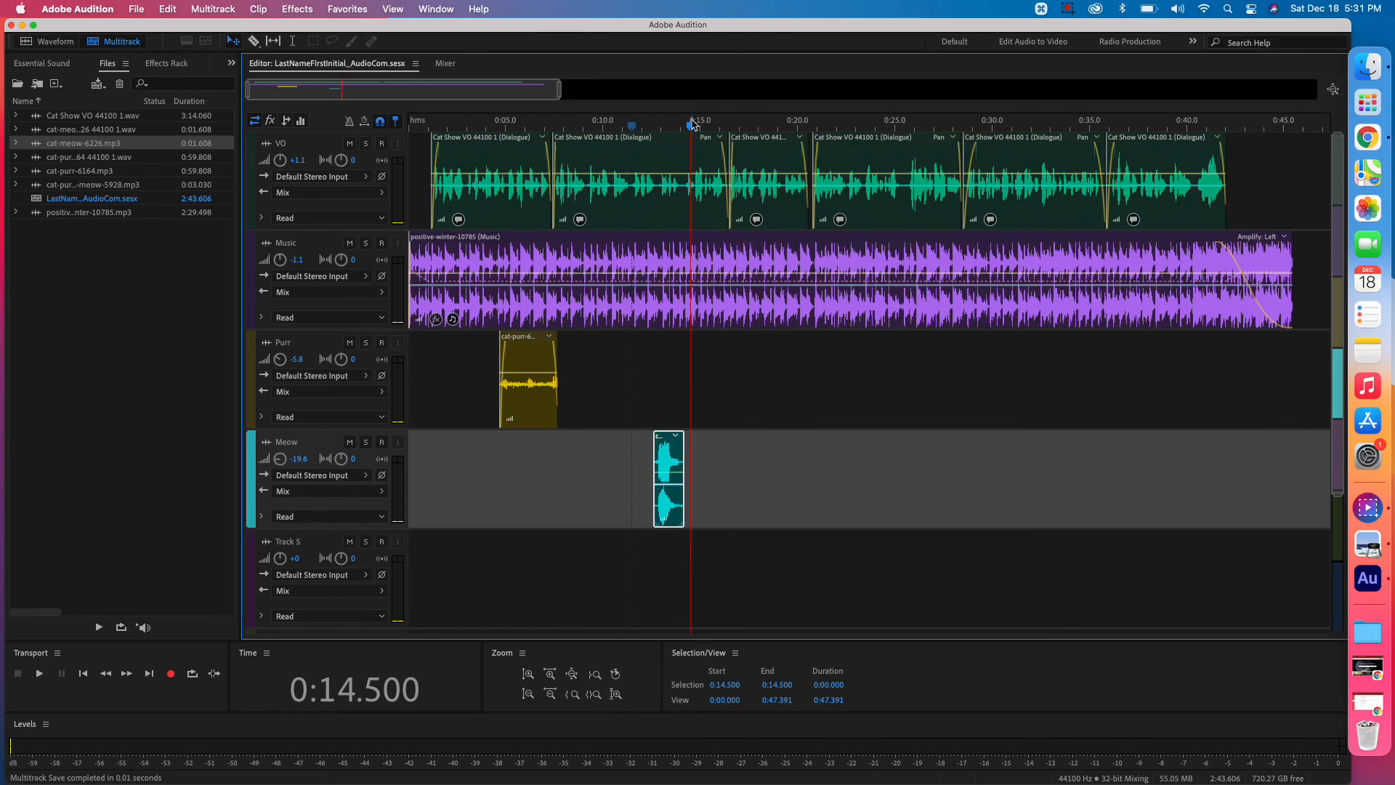
Step: Place cat-purring-and-meow-5928.mp3 on Track 5 starting at 0:22.817 and play it with the mix
key("space")
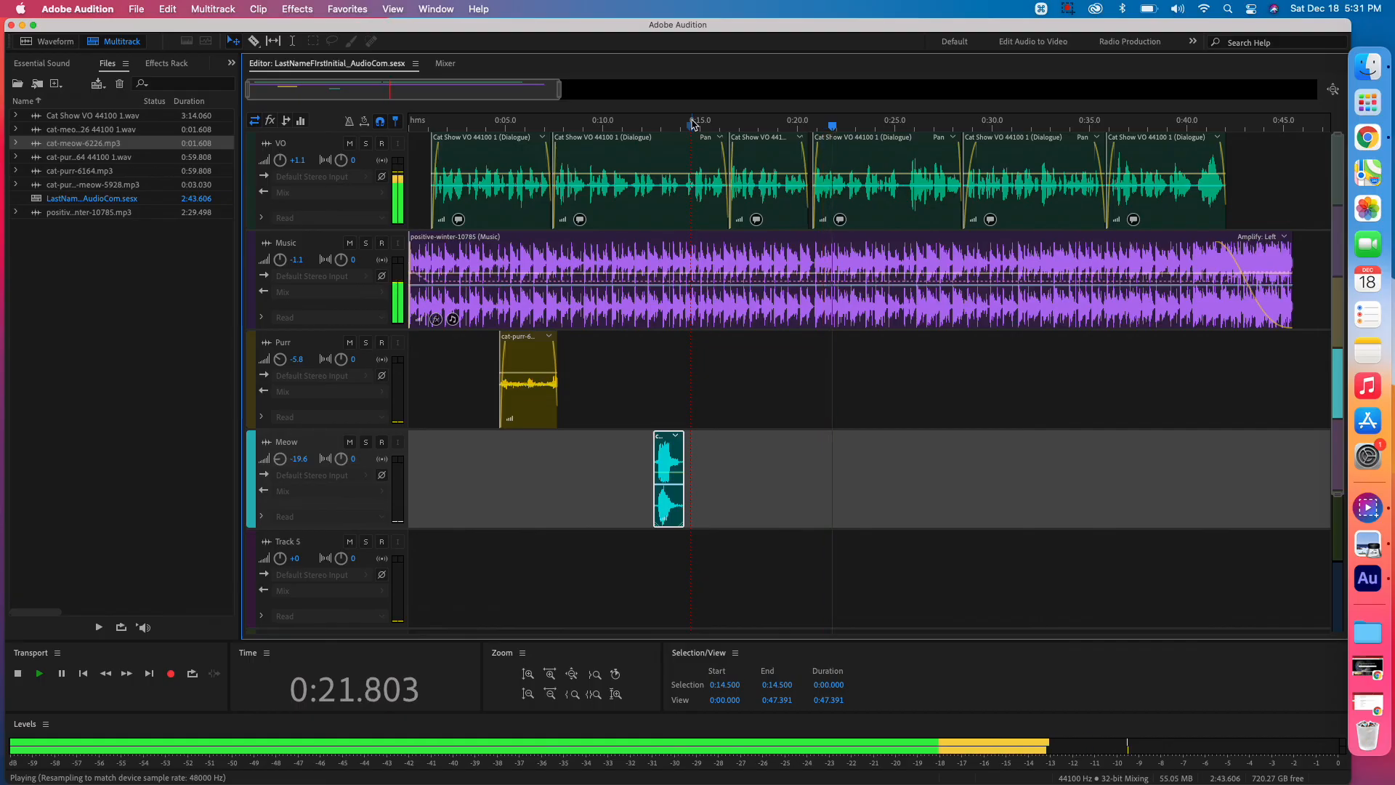
key("space")
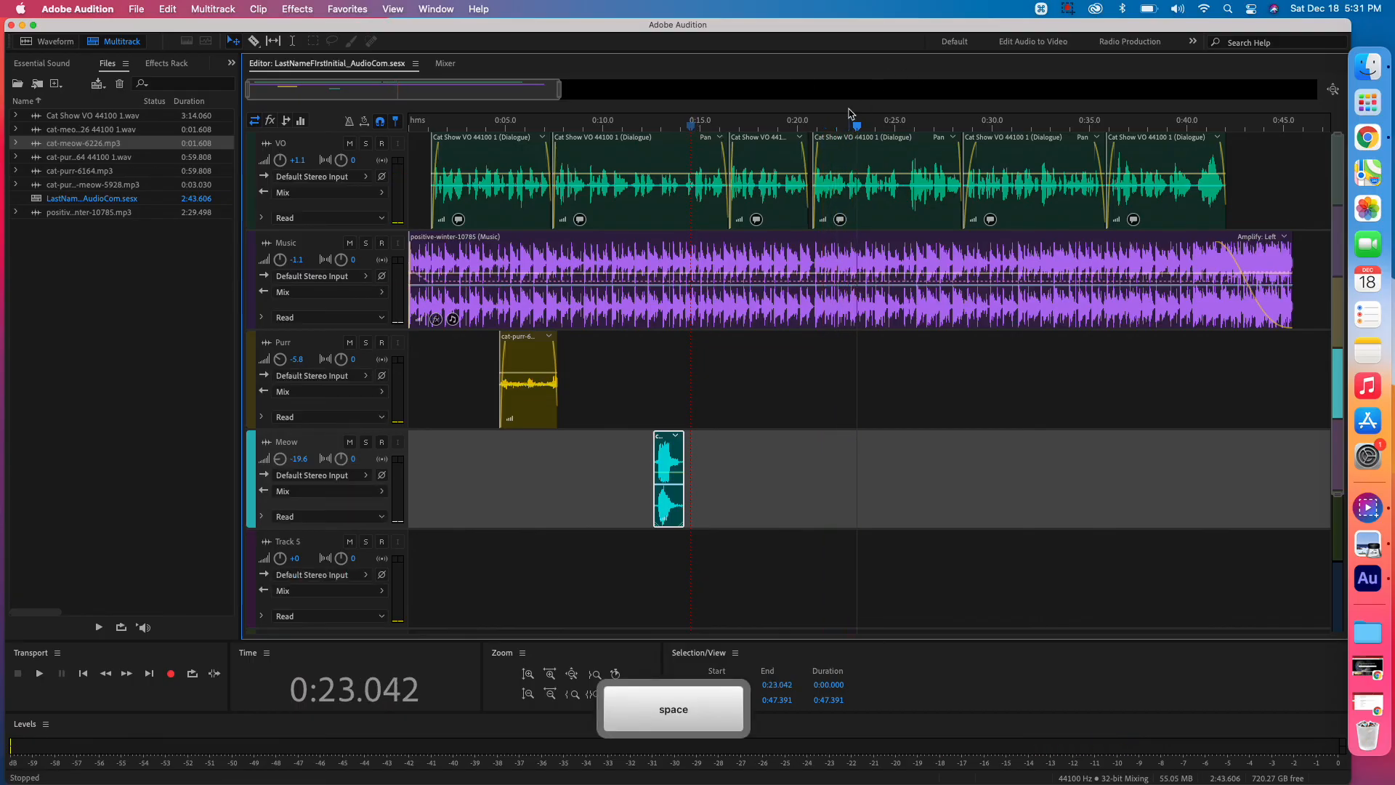
left_click_drag(856, 129, 852, 129)
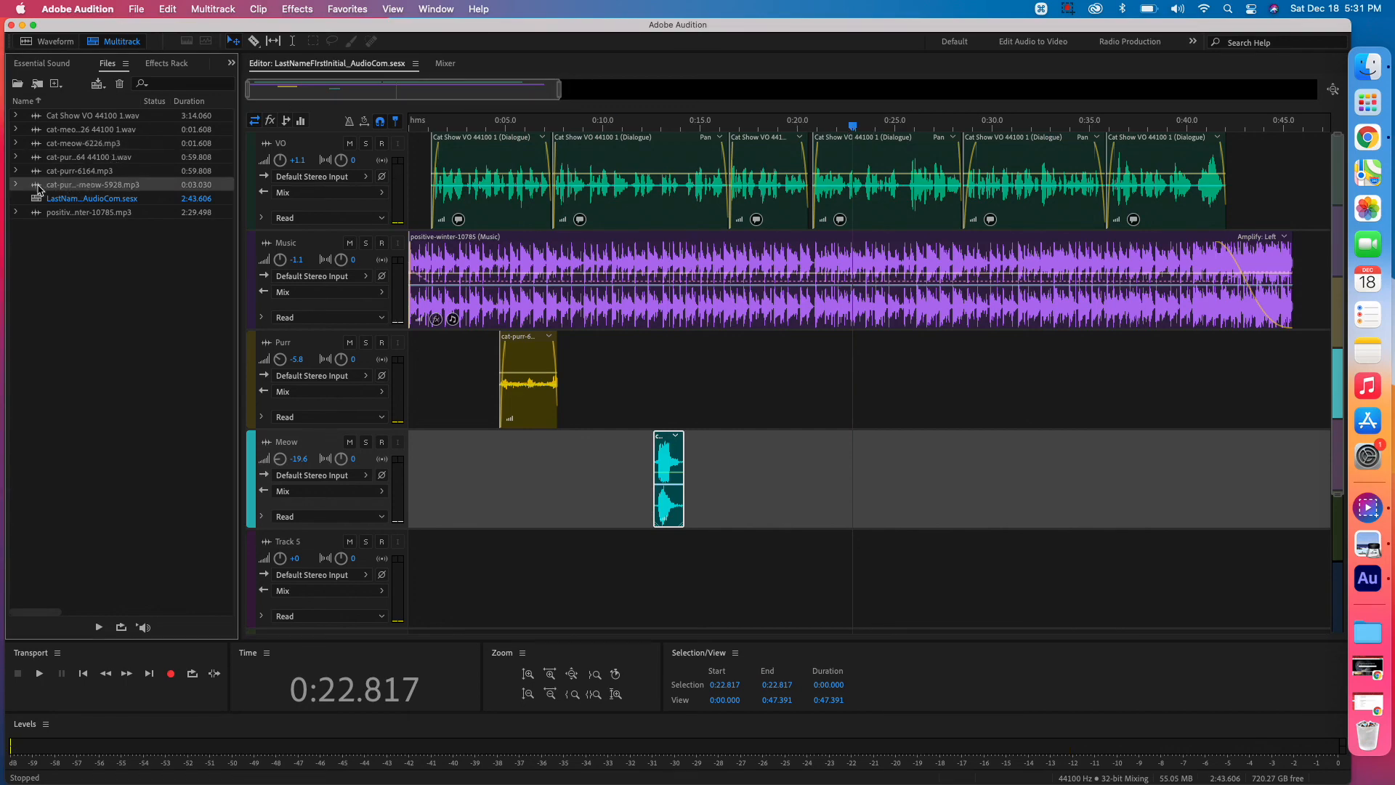
left_click_drag(40, 185, 850, 602)
left_click(850, 600)
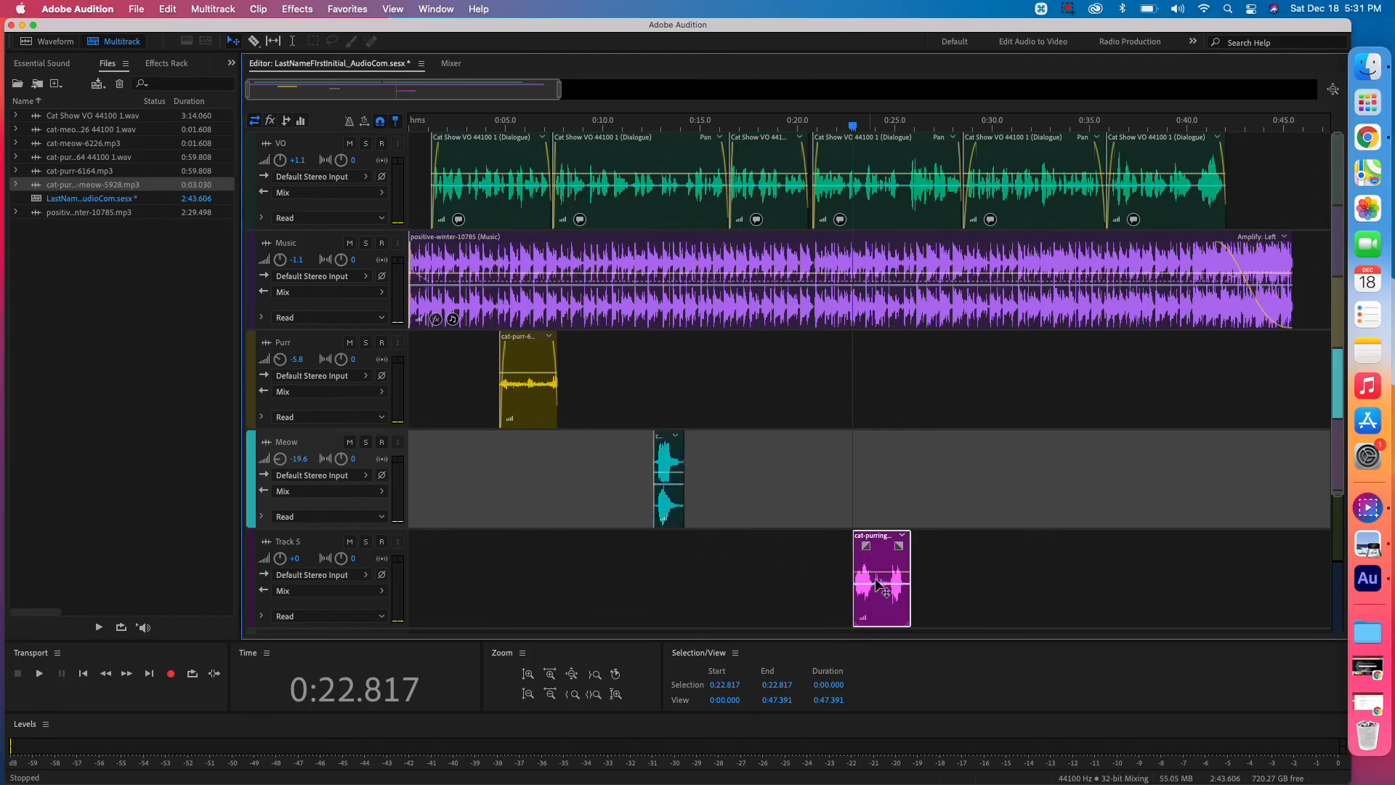
key("space")
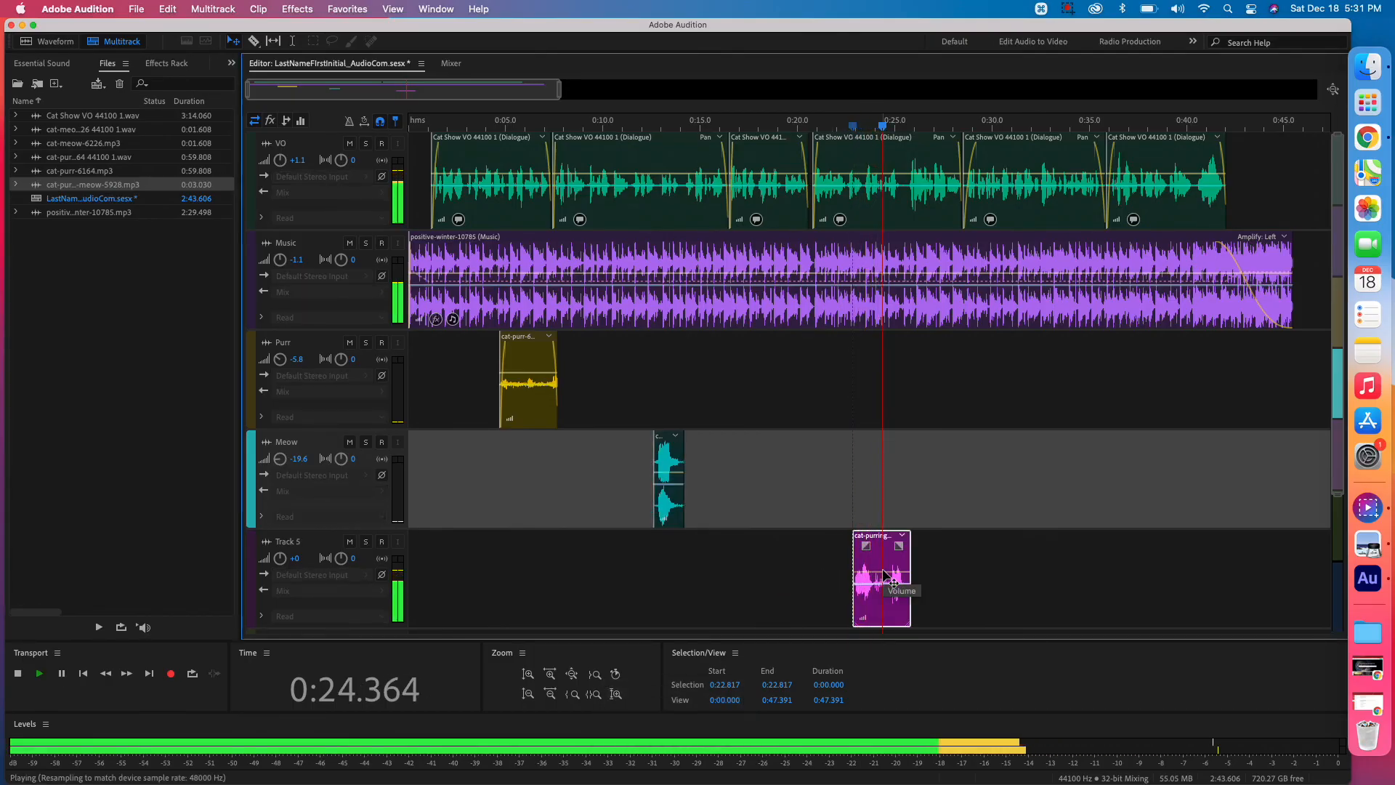
key("space")
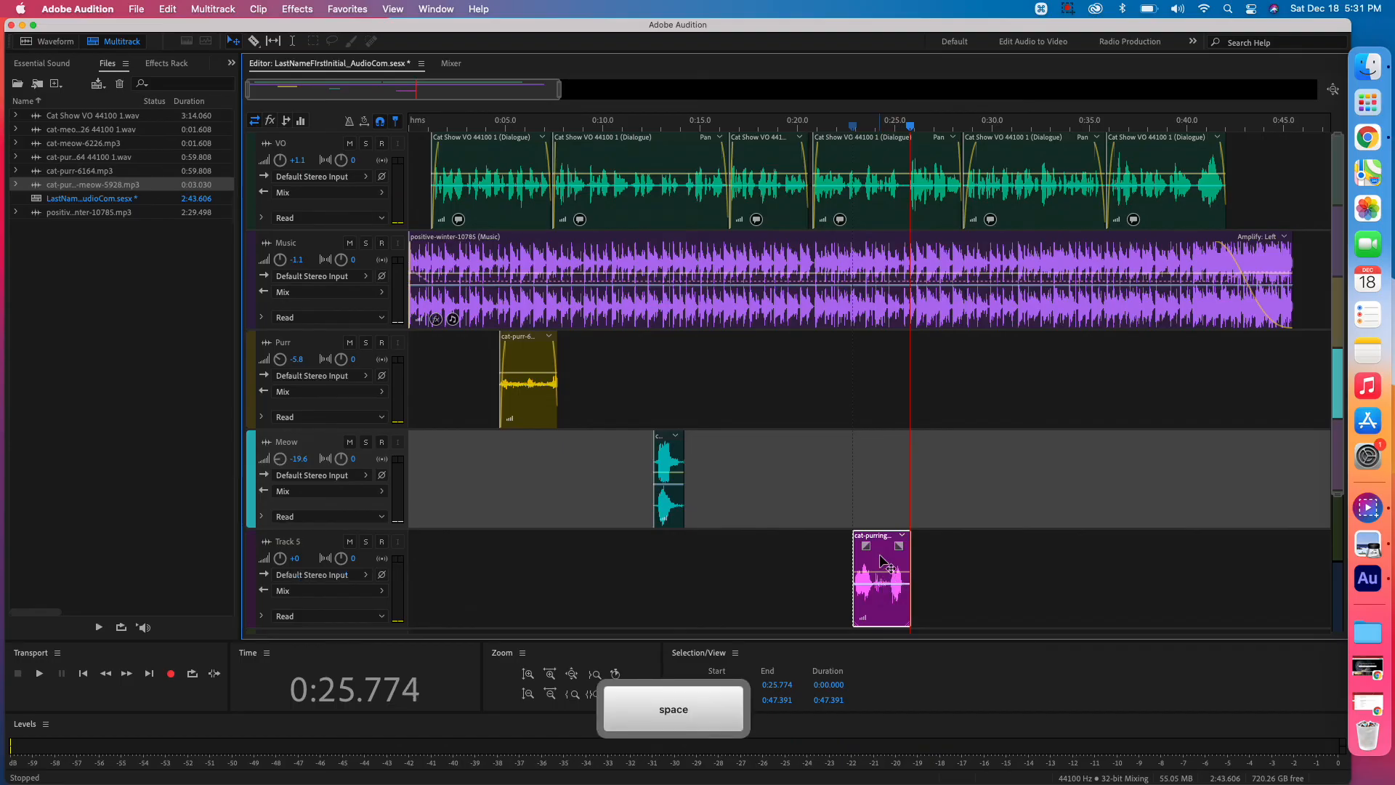
Step: Rename Track 5 as Purr and Meow
left_click(888, 564)
left_click(299, 543)
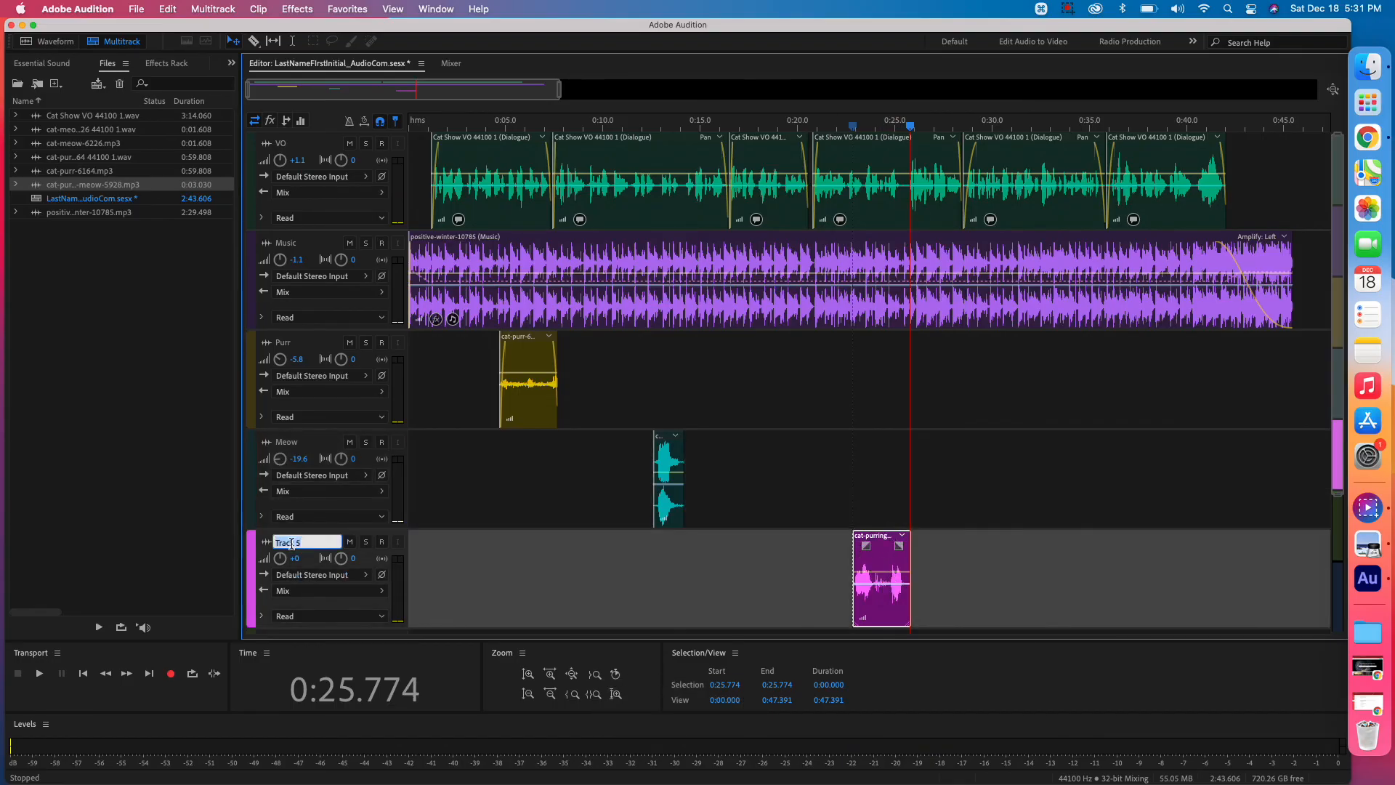
type("Purr")
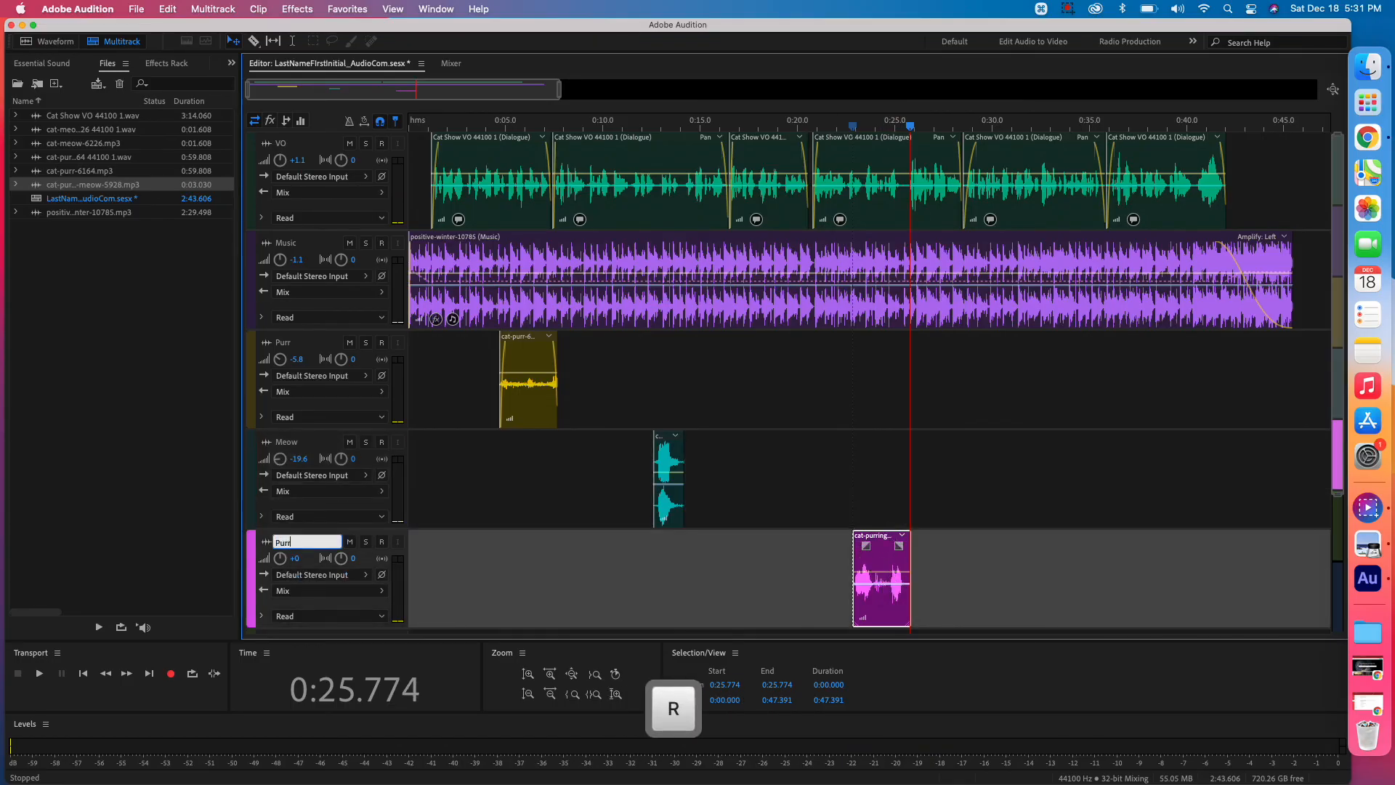
type(" and Me")
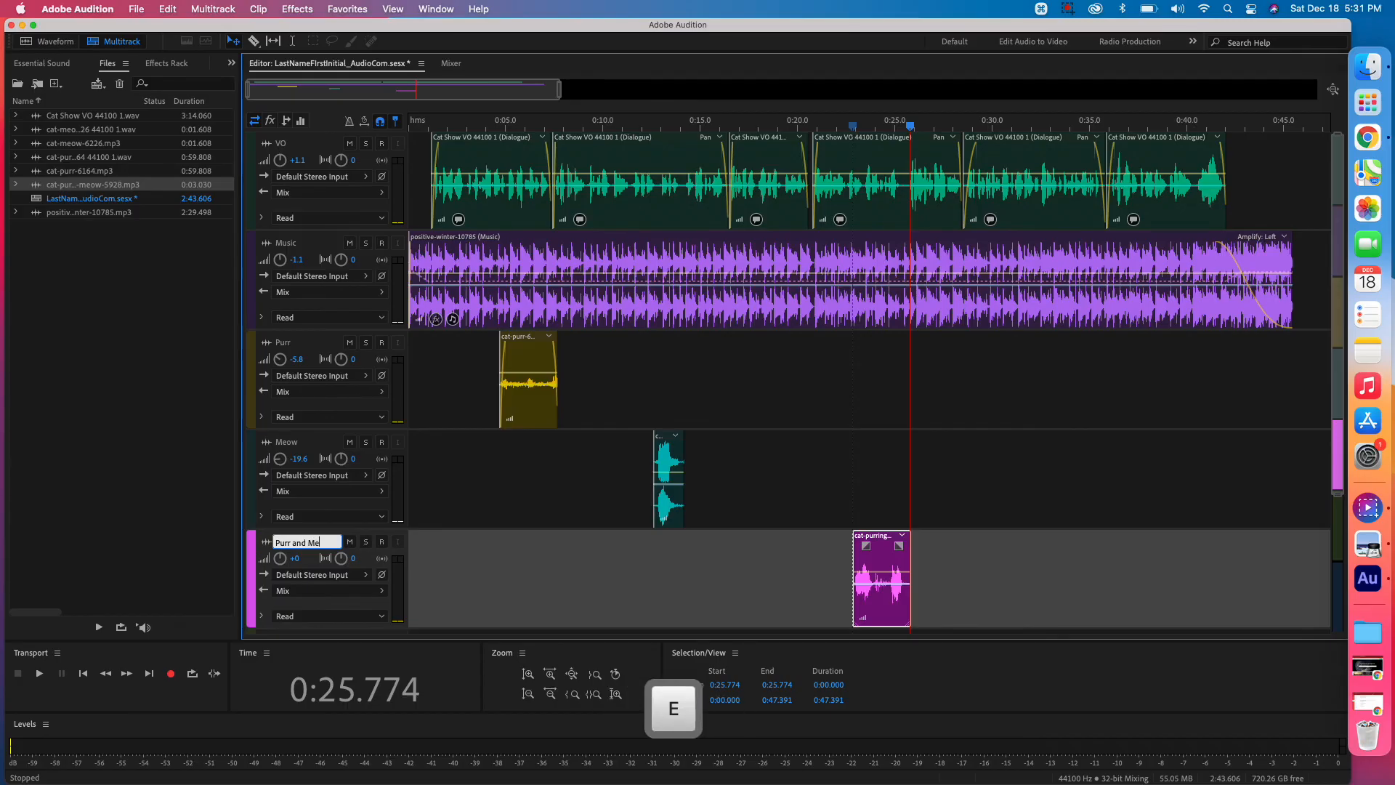
type("ow")
key("Return")
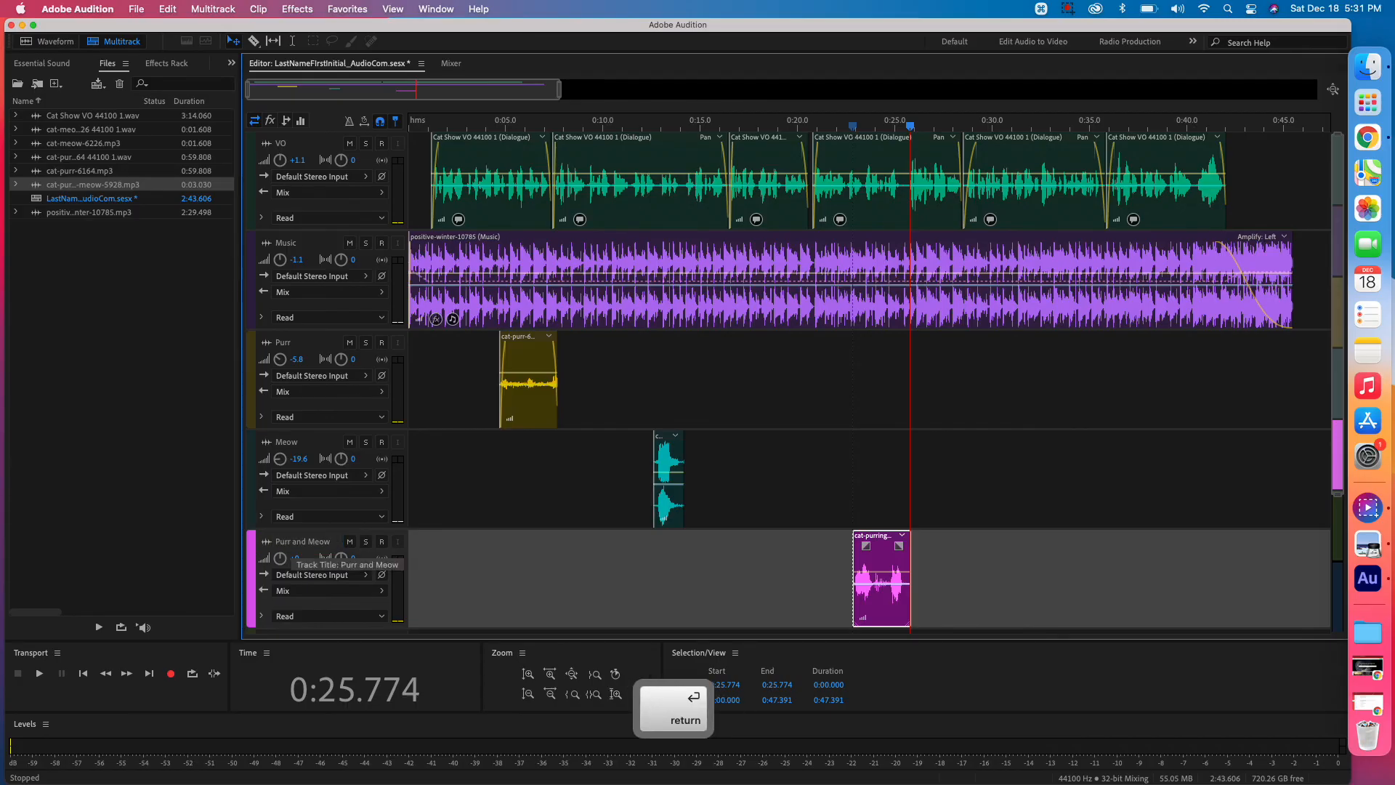
Step: Lower the Purr and Meow track's volume to -12.7 dB in the mixer and play the mix from 0:21.212
left_click(453, 68)
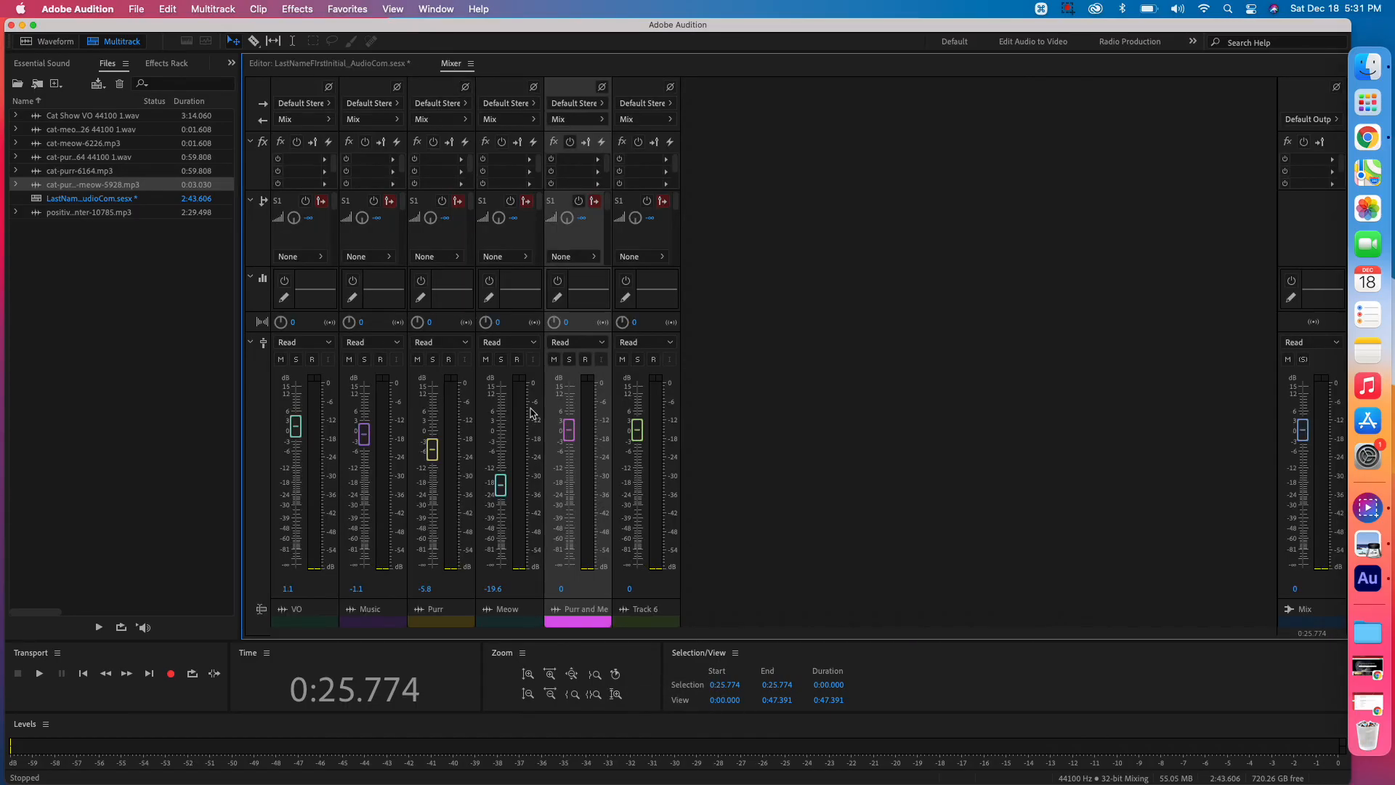
left_click_drag(569, 429, 572, 471)
left_click(361, 68)
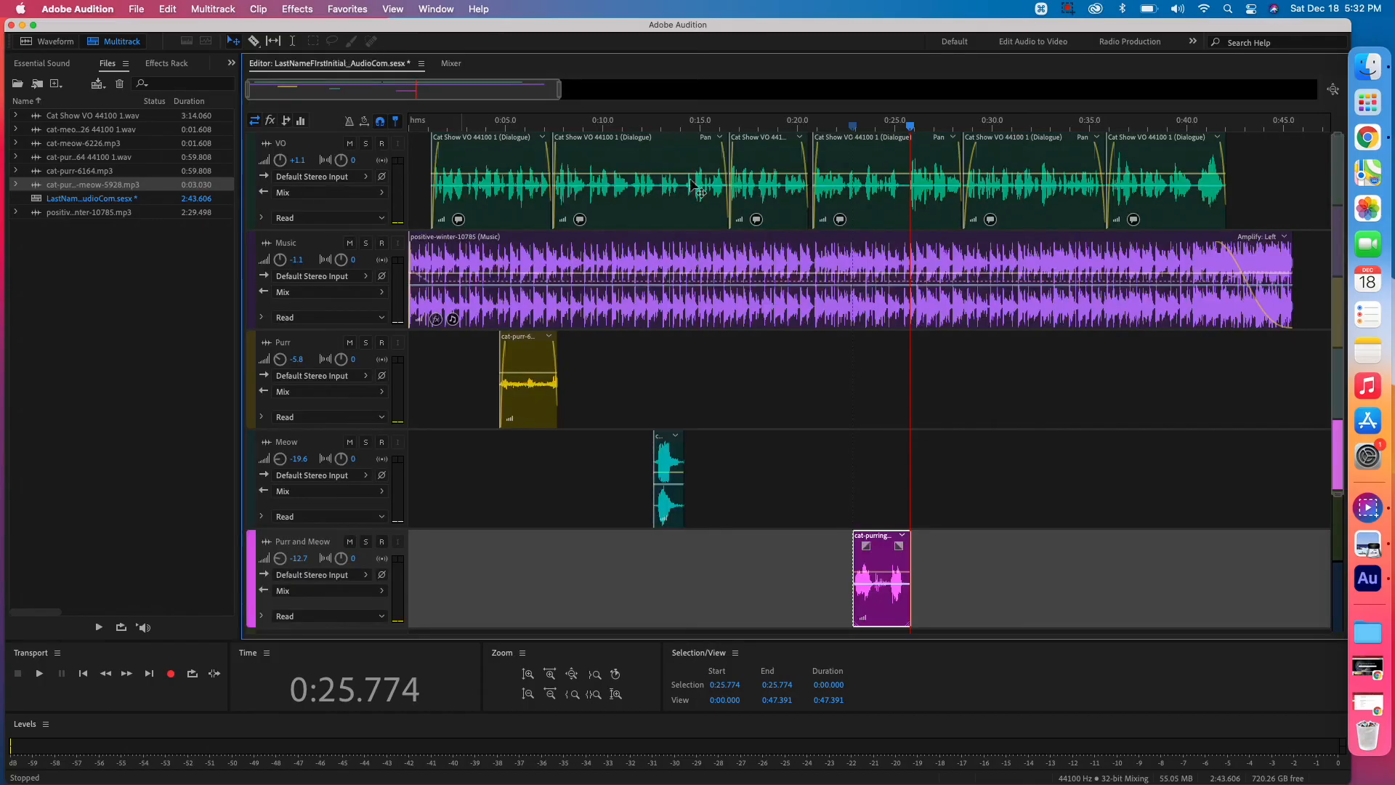
left_click(821, 128)
key("space")
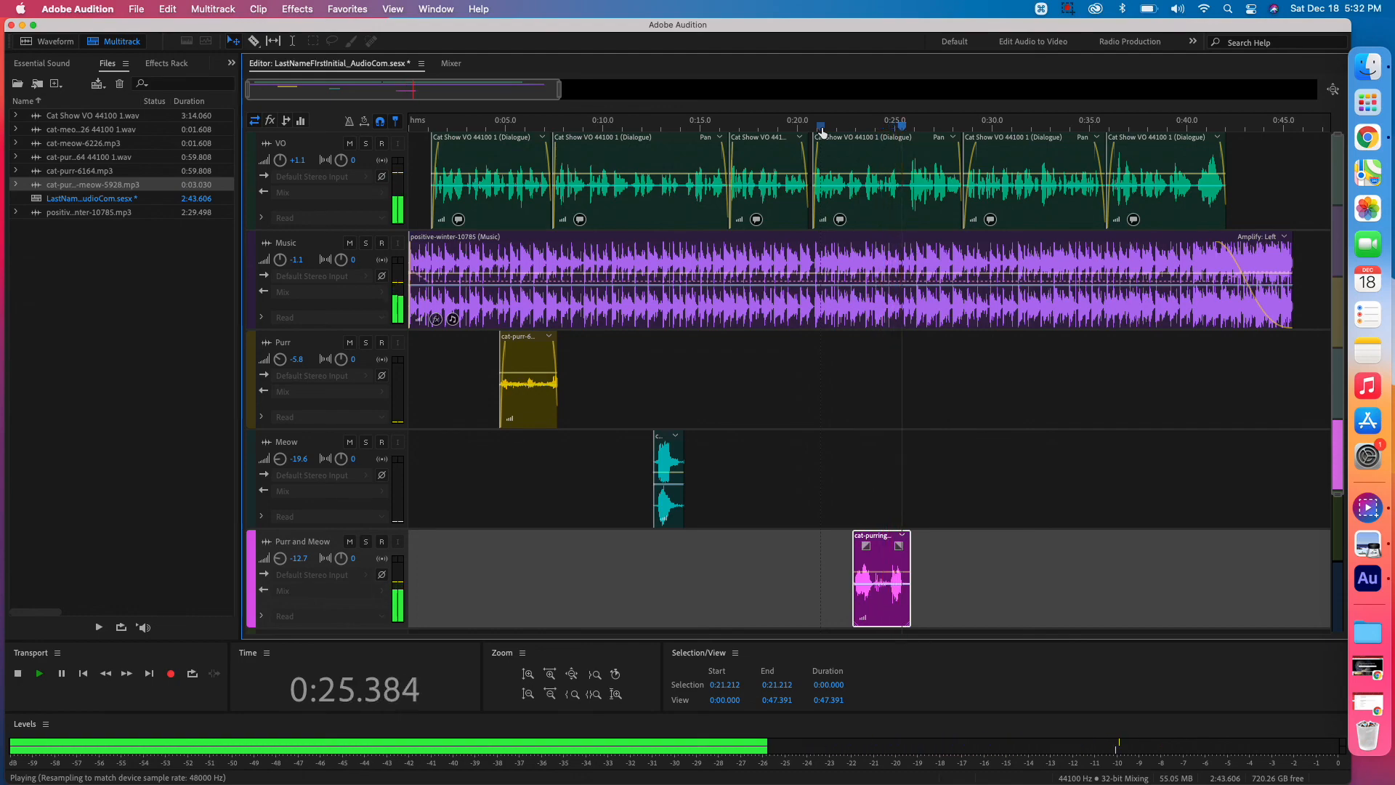
key("space")
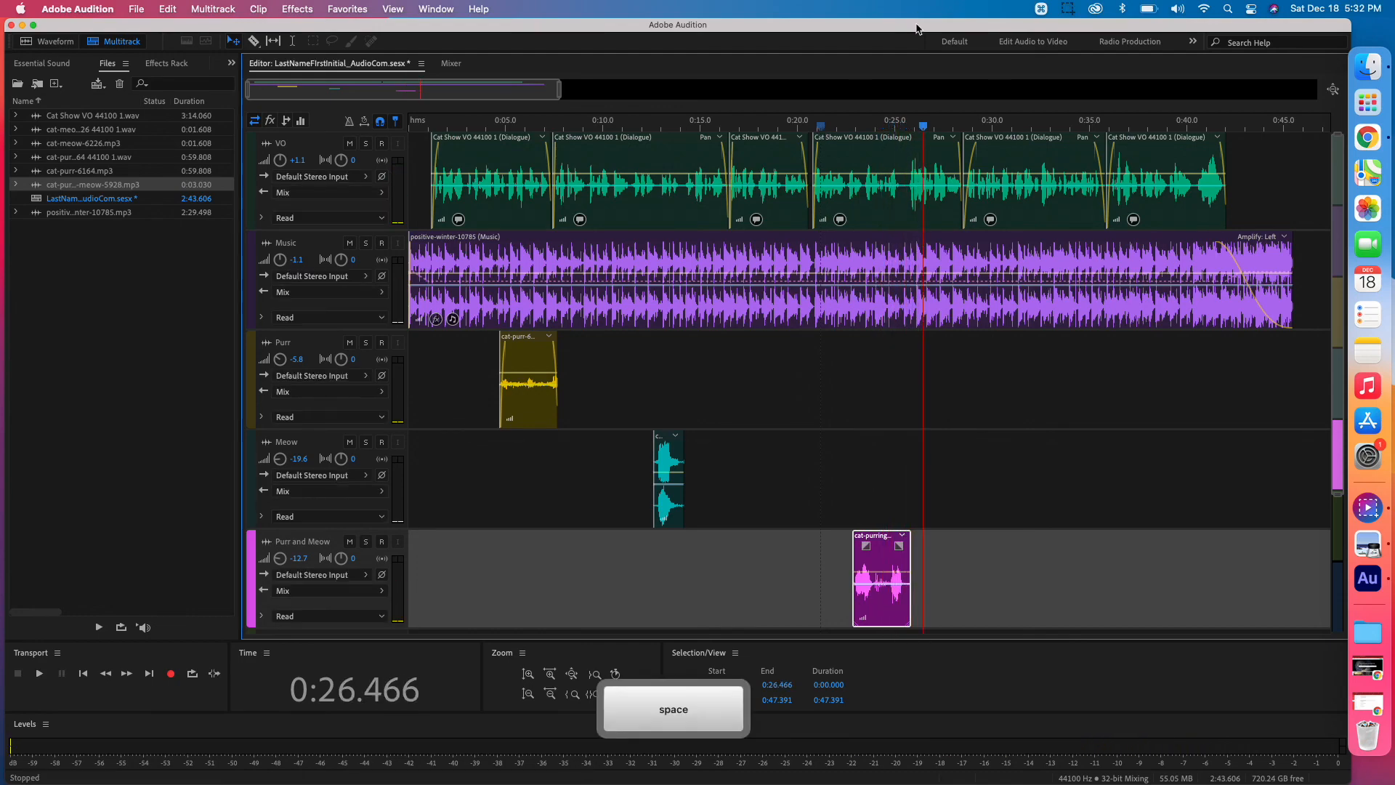
Step: Shift the purring-and-meow clip to start at about 0:23.3, play it with the mix, and save the session
left_click(894, 127)
key("space")
key("space")
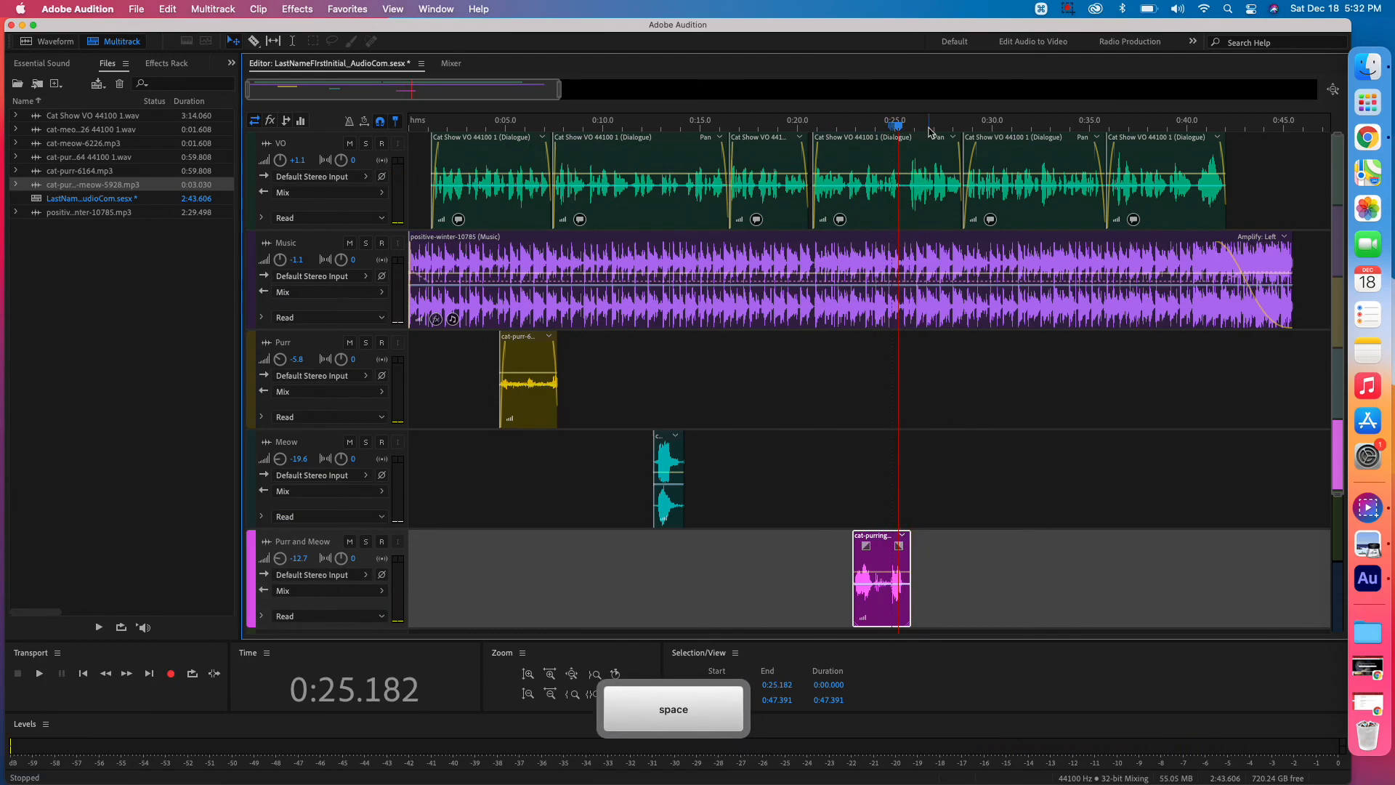
left_click(898, 128)
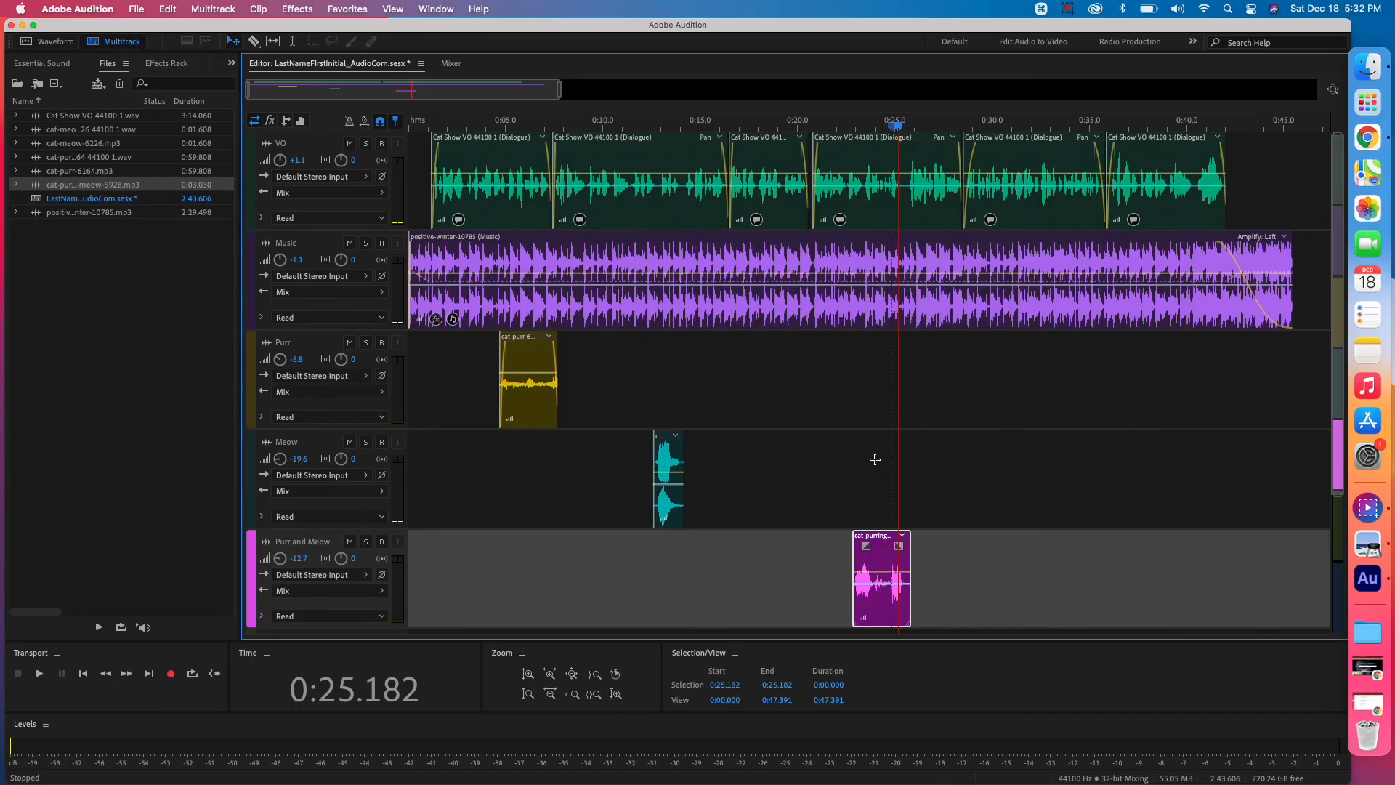
left_click(883, 544)
left_click_drag(882, 544, 894, 546)
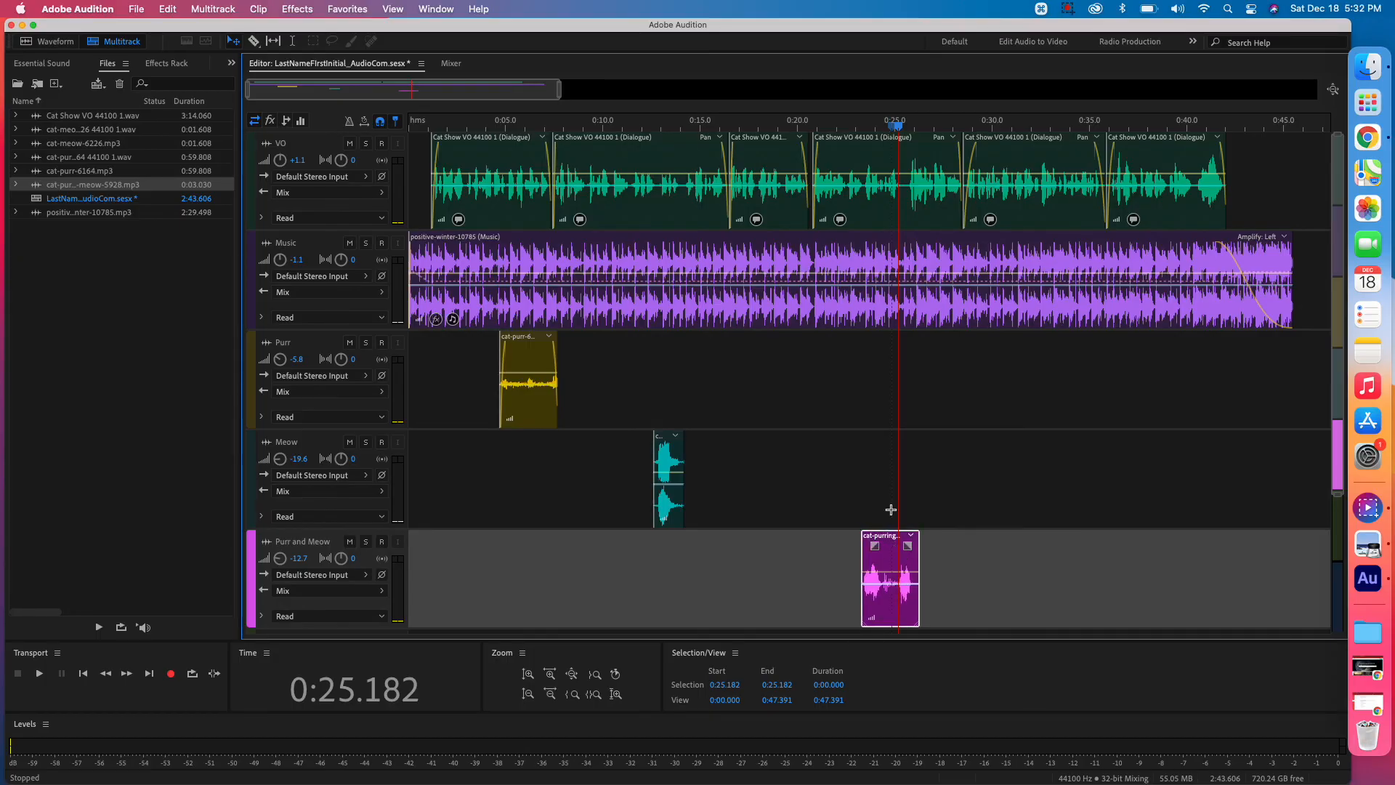
left_click(862, 125)
key("space")
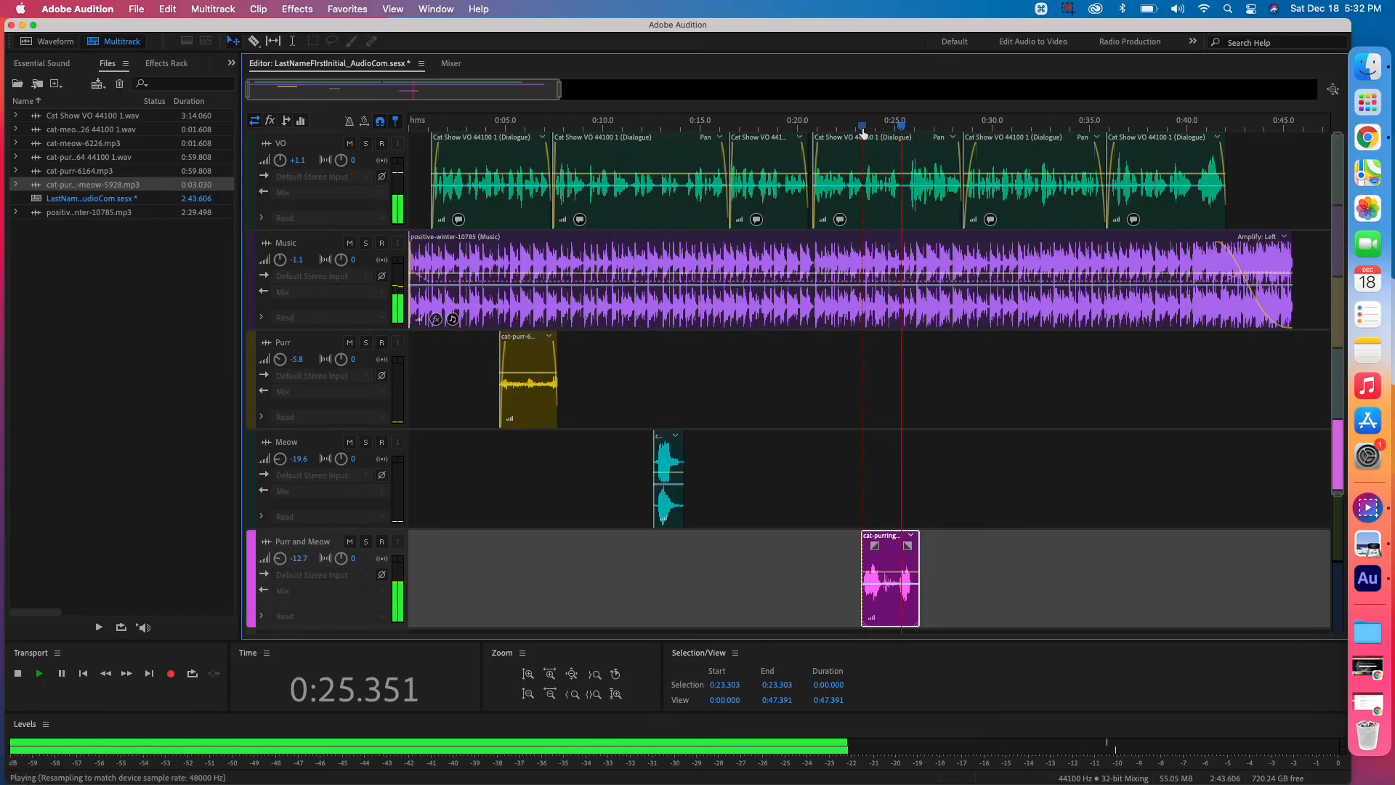
key("space")
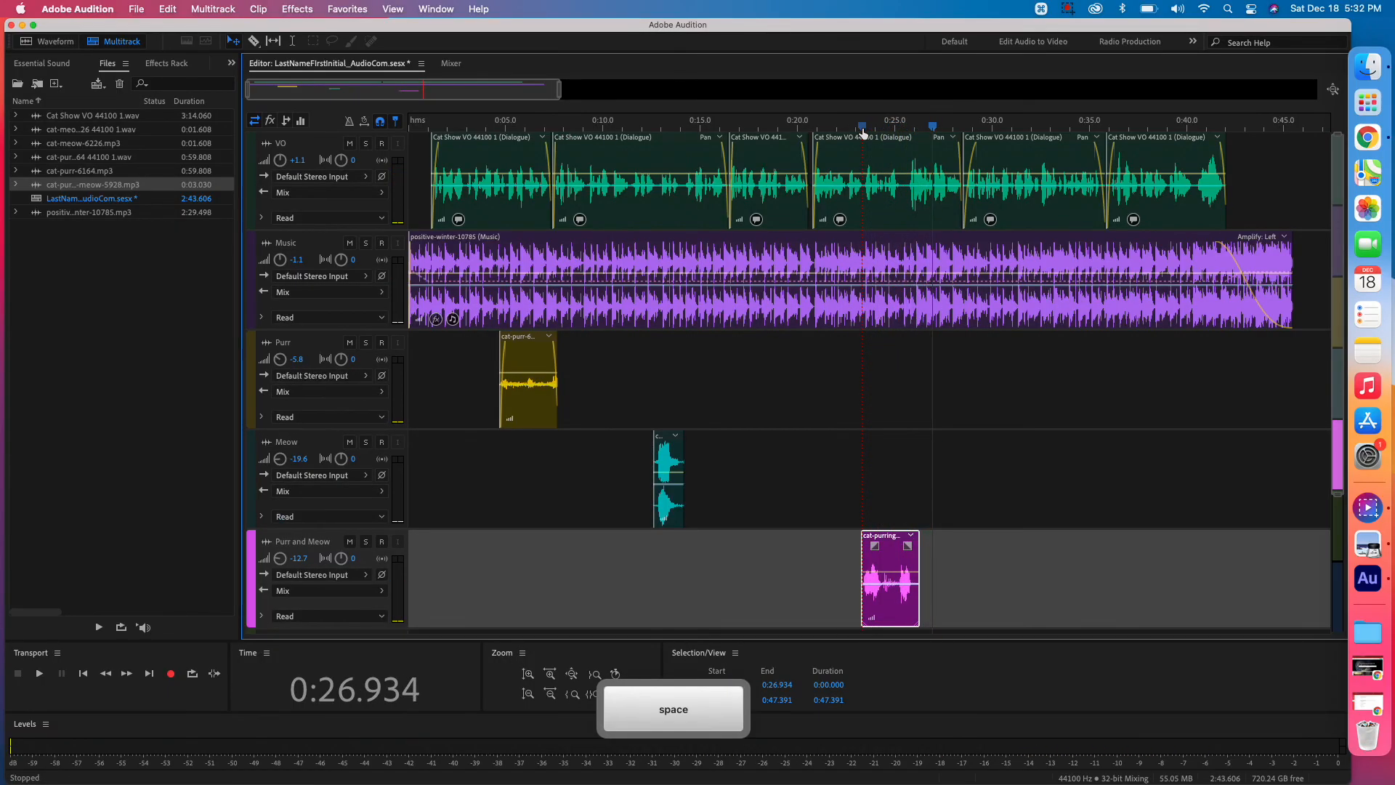
key("super+s")
Step: Add short symmetric fades to the start and end of the cat-meow-6226 clip on the Meow track
key("space")
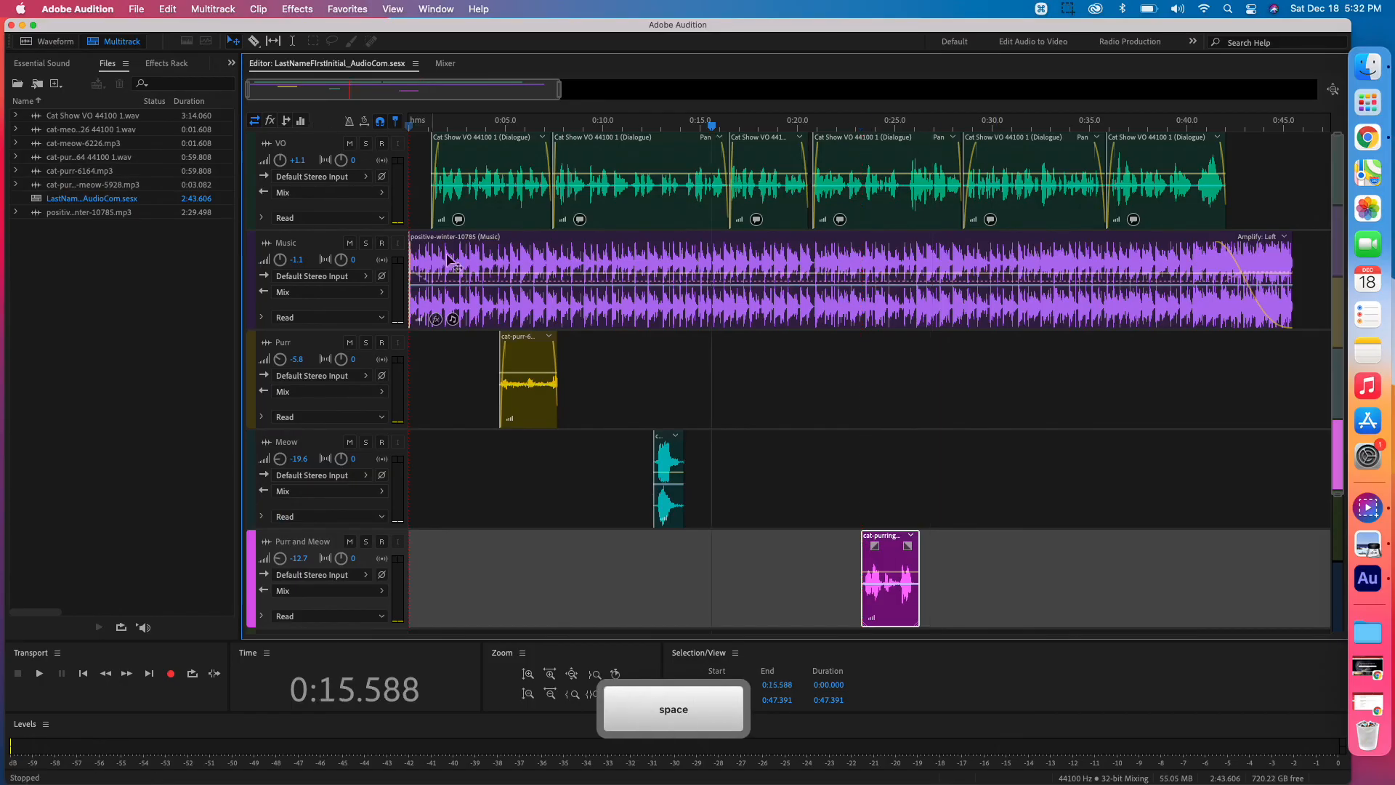
left_click(676, 445)
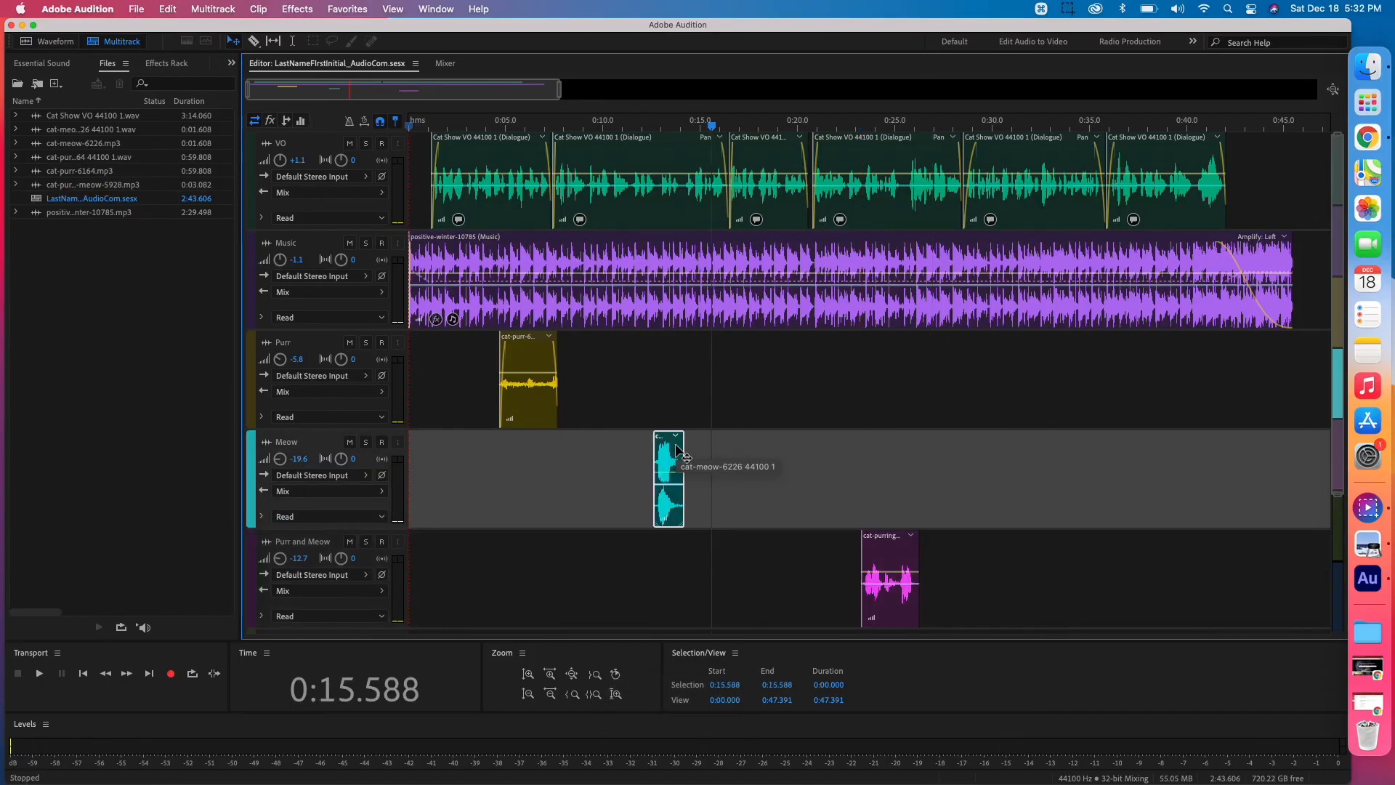
key("=")
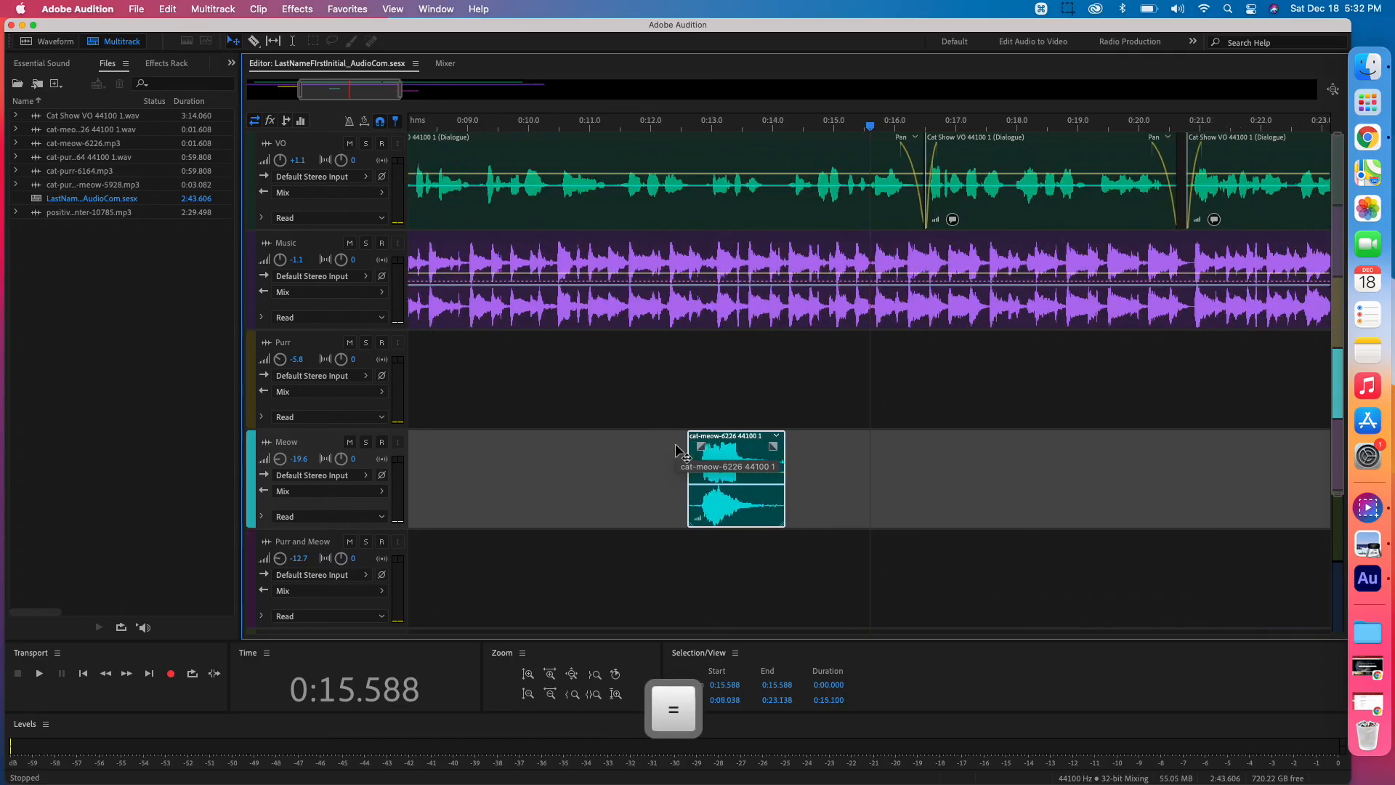
key("=")
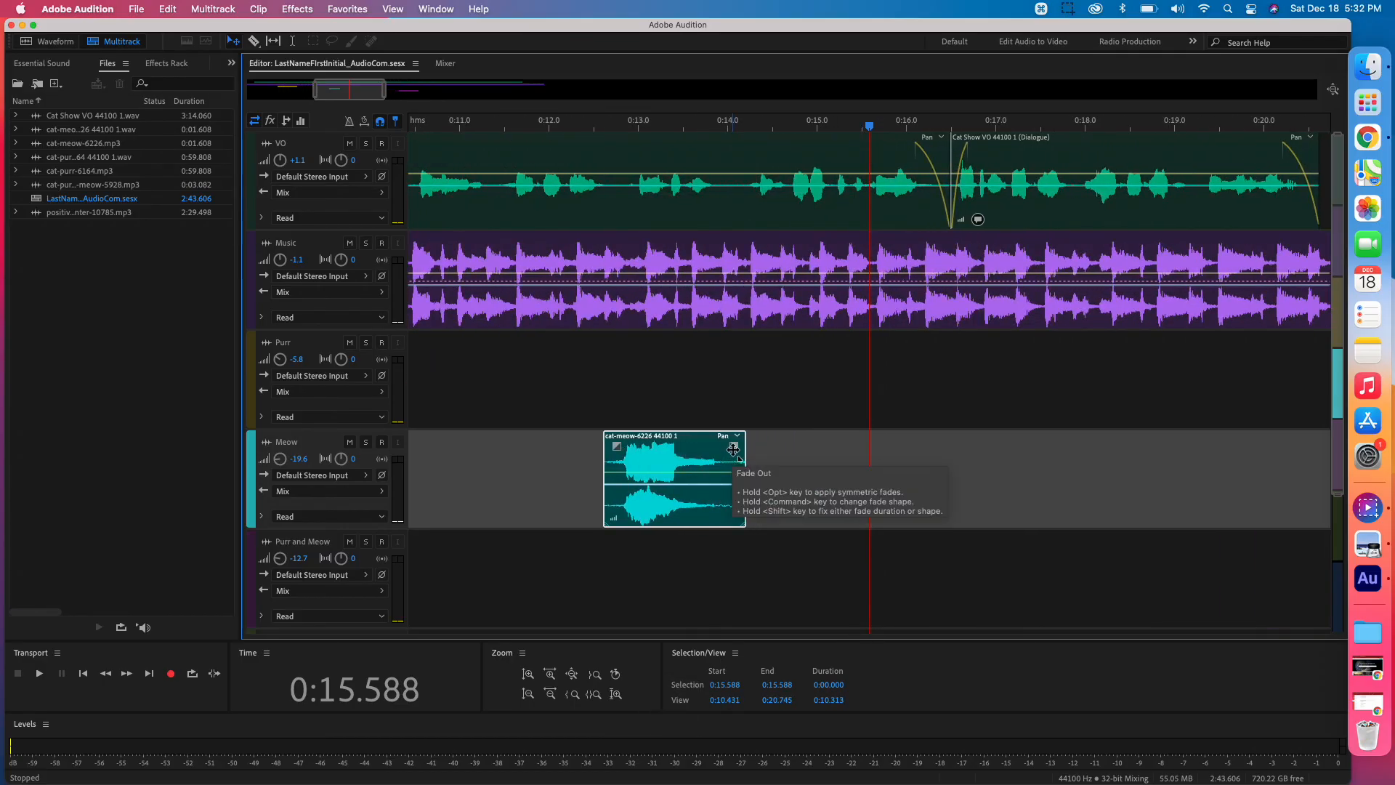
key("alt")
left_click_drag(733, 449, 721, 449)
Step: Apply short symmetric fade-in and fade-out to the cat-purring-and-meow-5928 clip
scroll(904, 495, "right", 10)
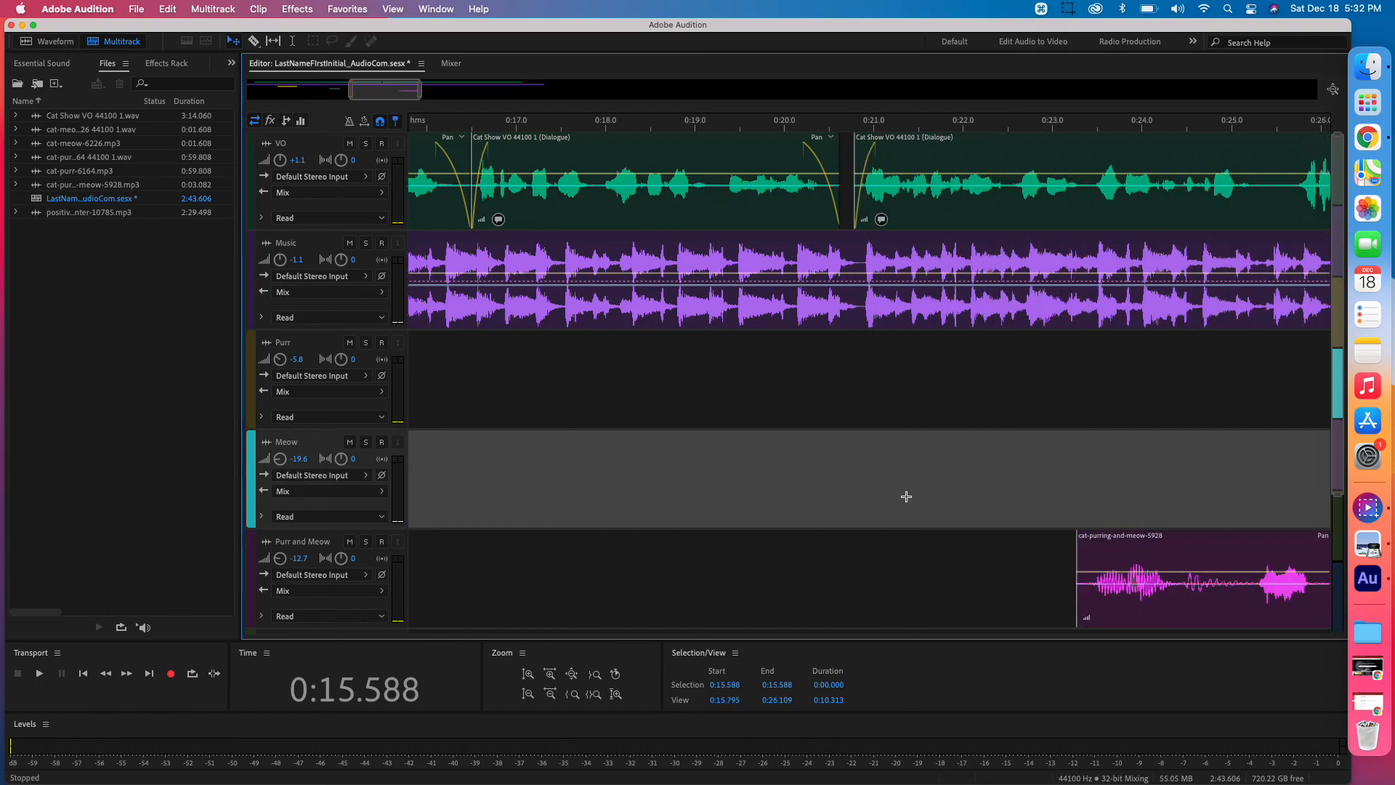
scroll(906, 496, "right", 2)
left_click(1010, 555)
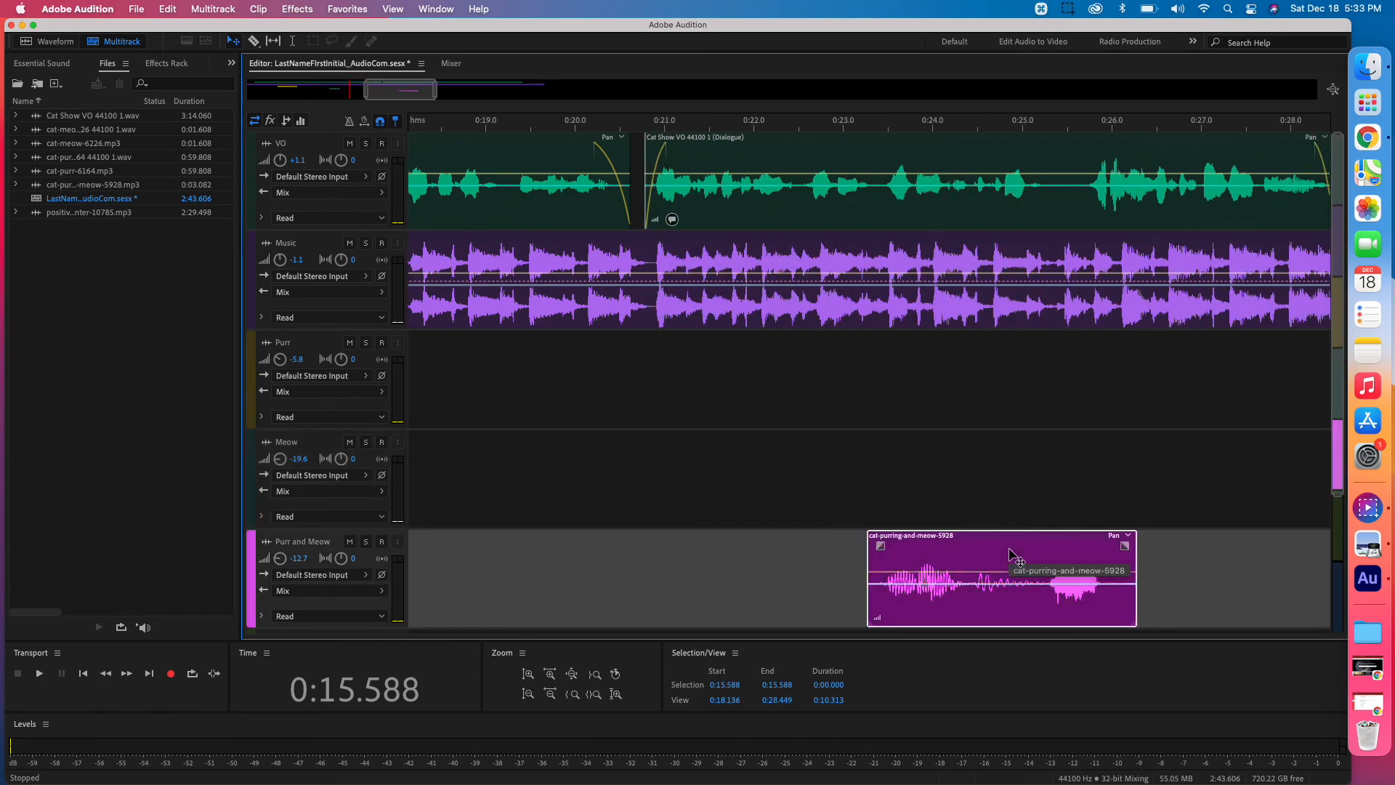
key("alt")
left_click_drag(1125, 546, 1090, 545)
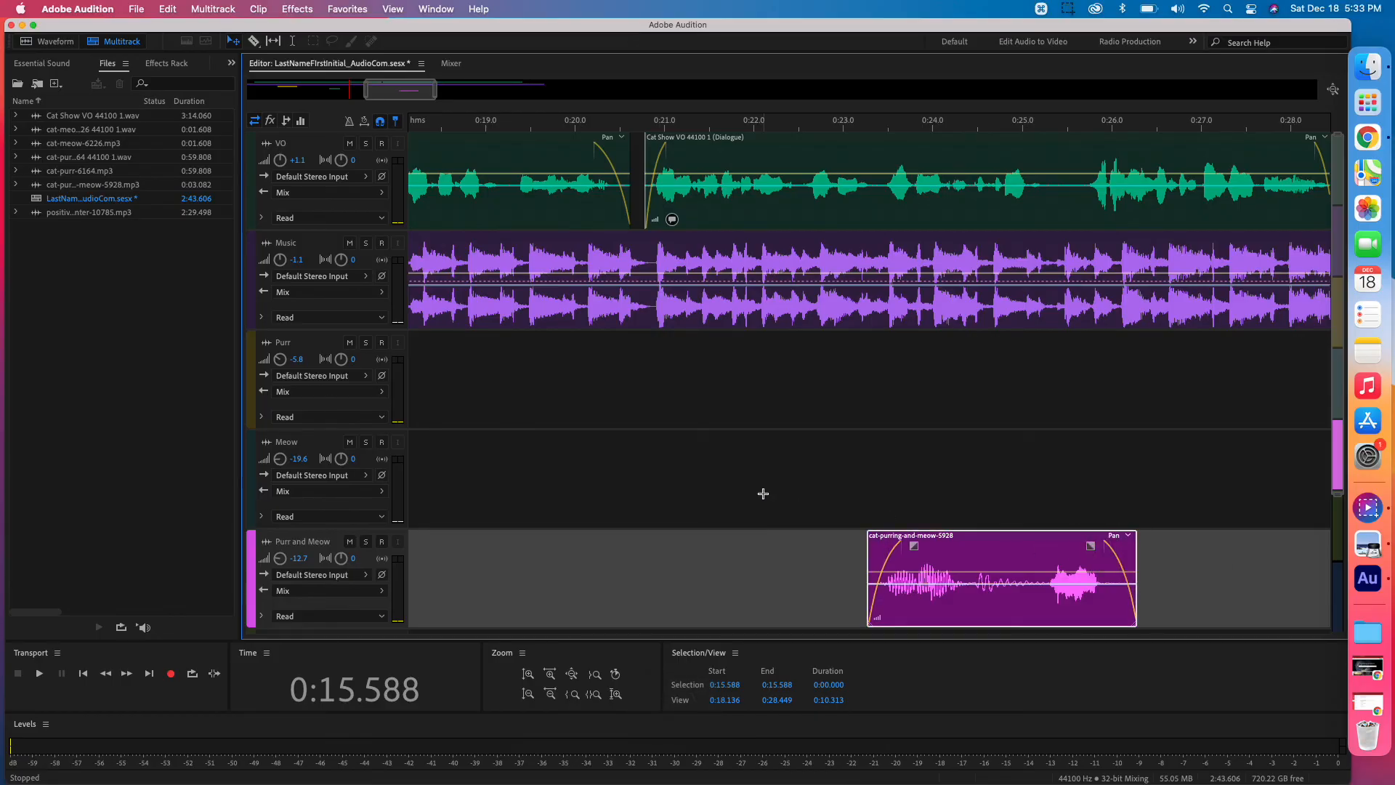
Step: Play the whole mix from the beginning through the music's fade-out and save the session
key("minus")
key("minus")
key("minus")
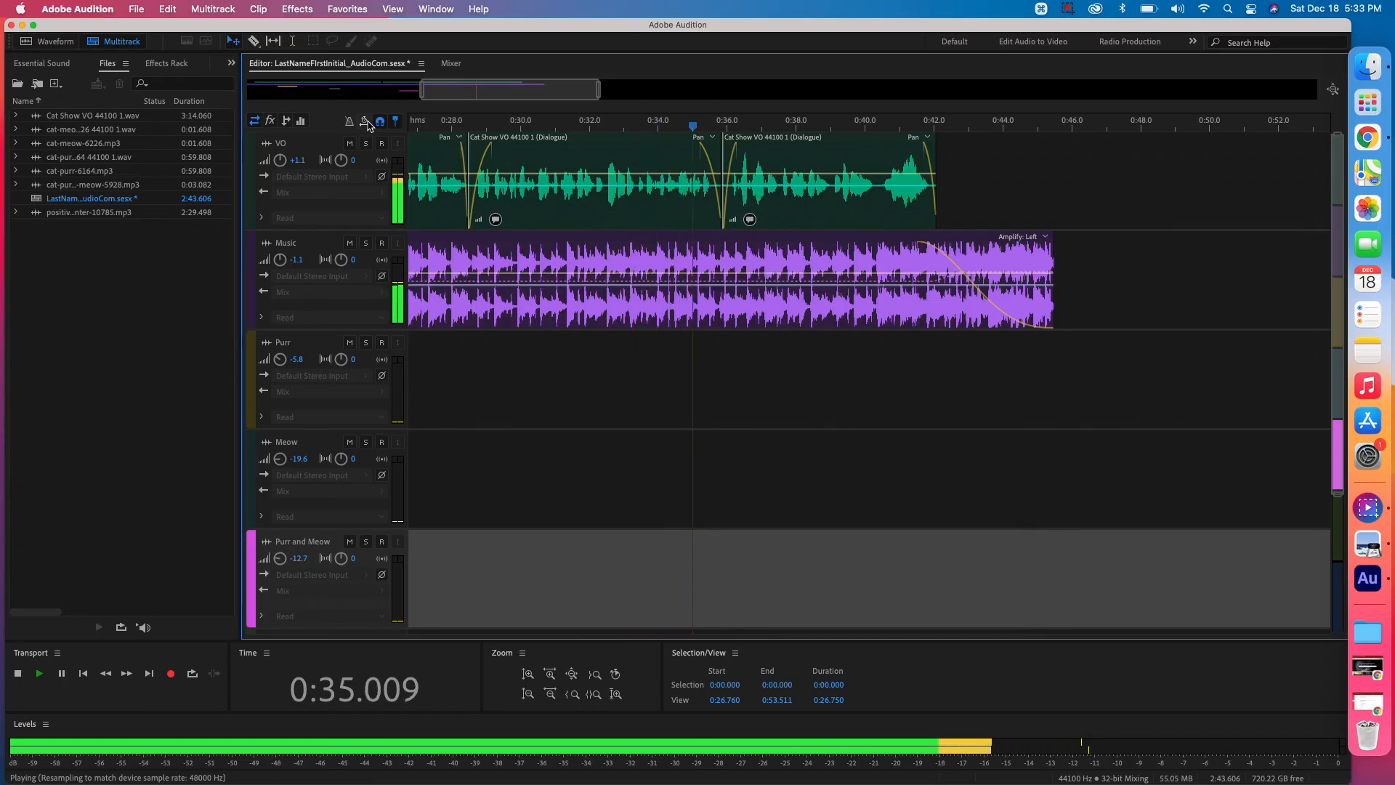
key("space")
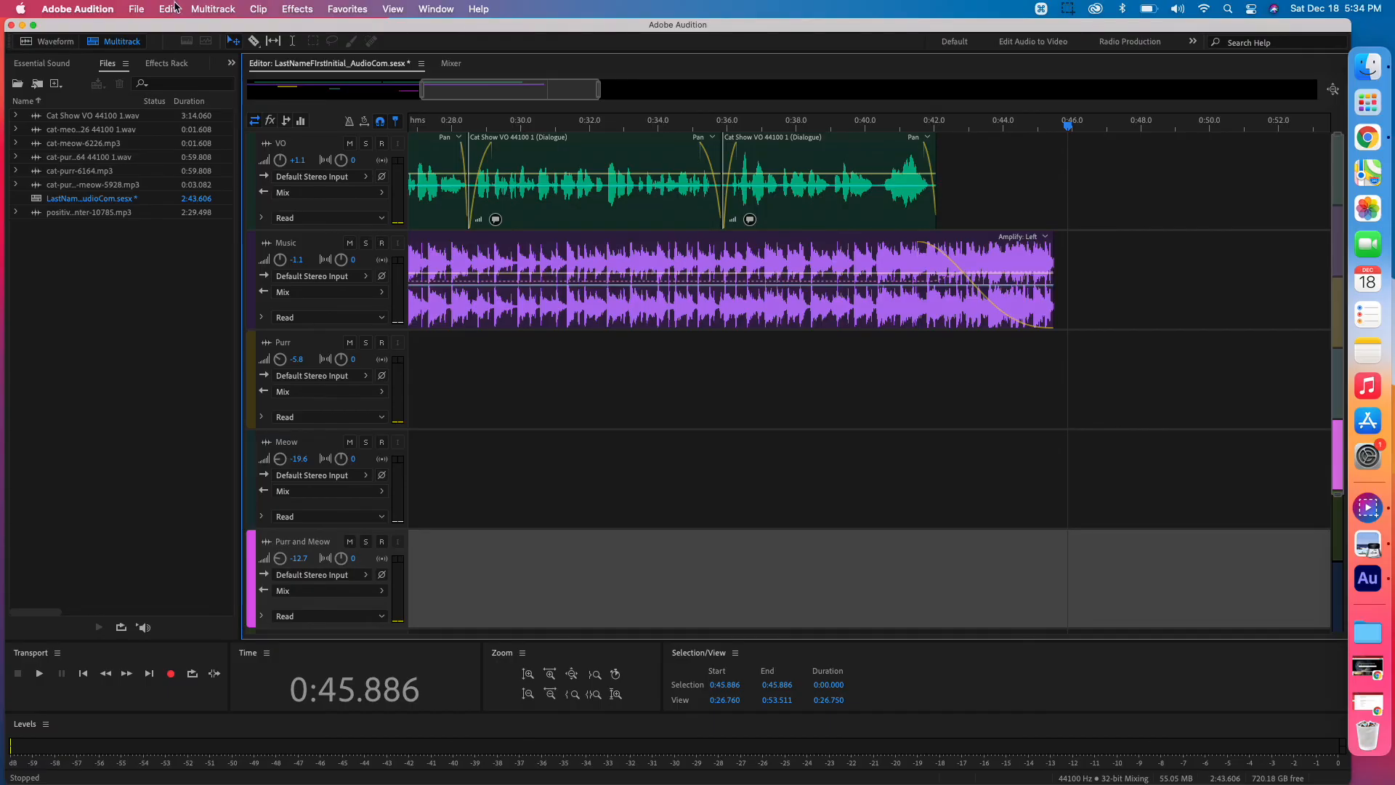
key("super+s")
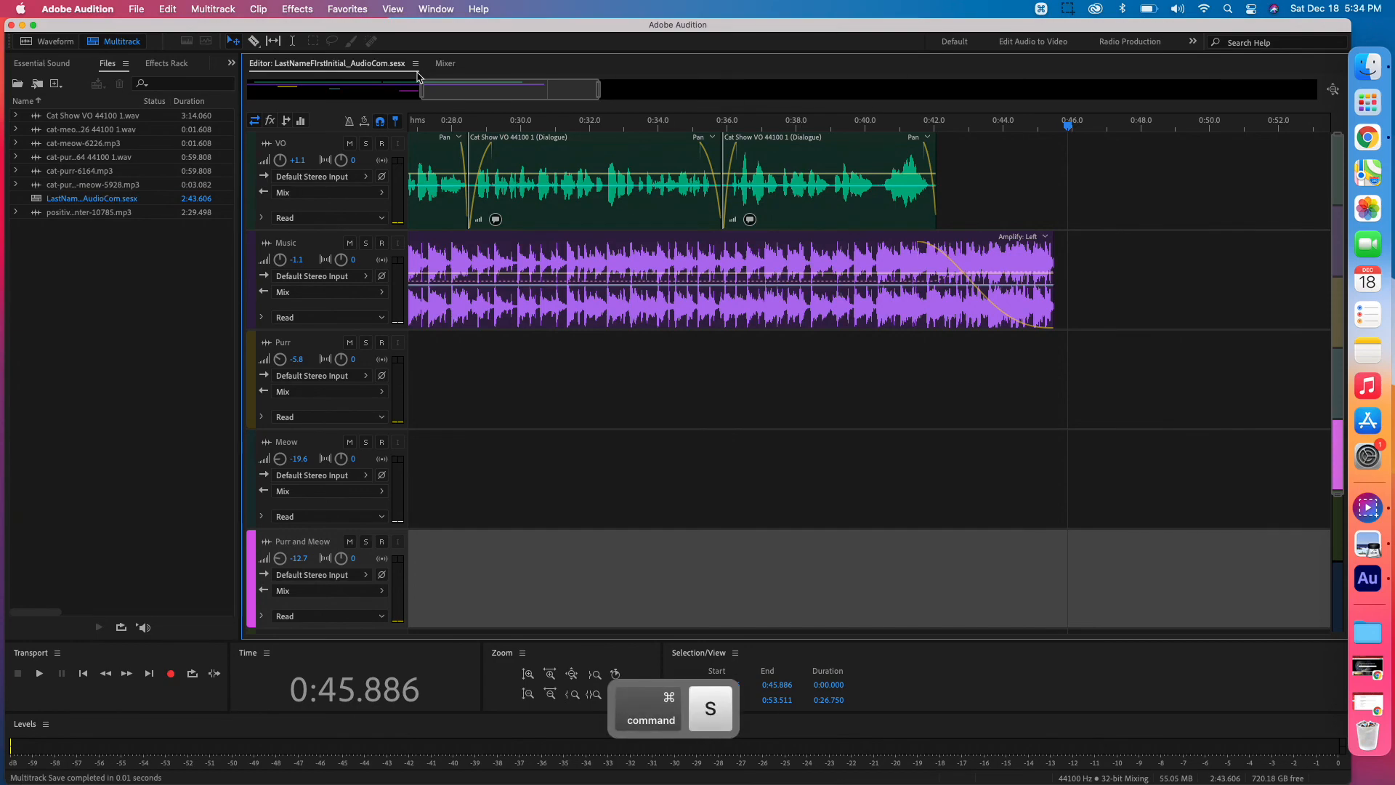
Step: Open the multitrack mixdown export settings for the entire session
scroll(514, 333, "left", 10)
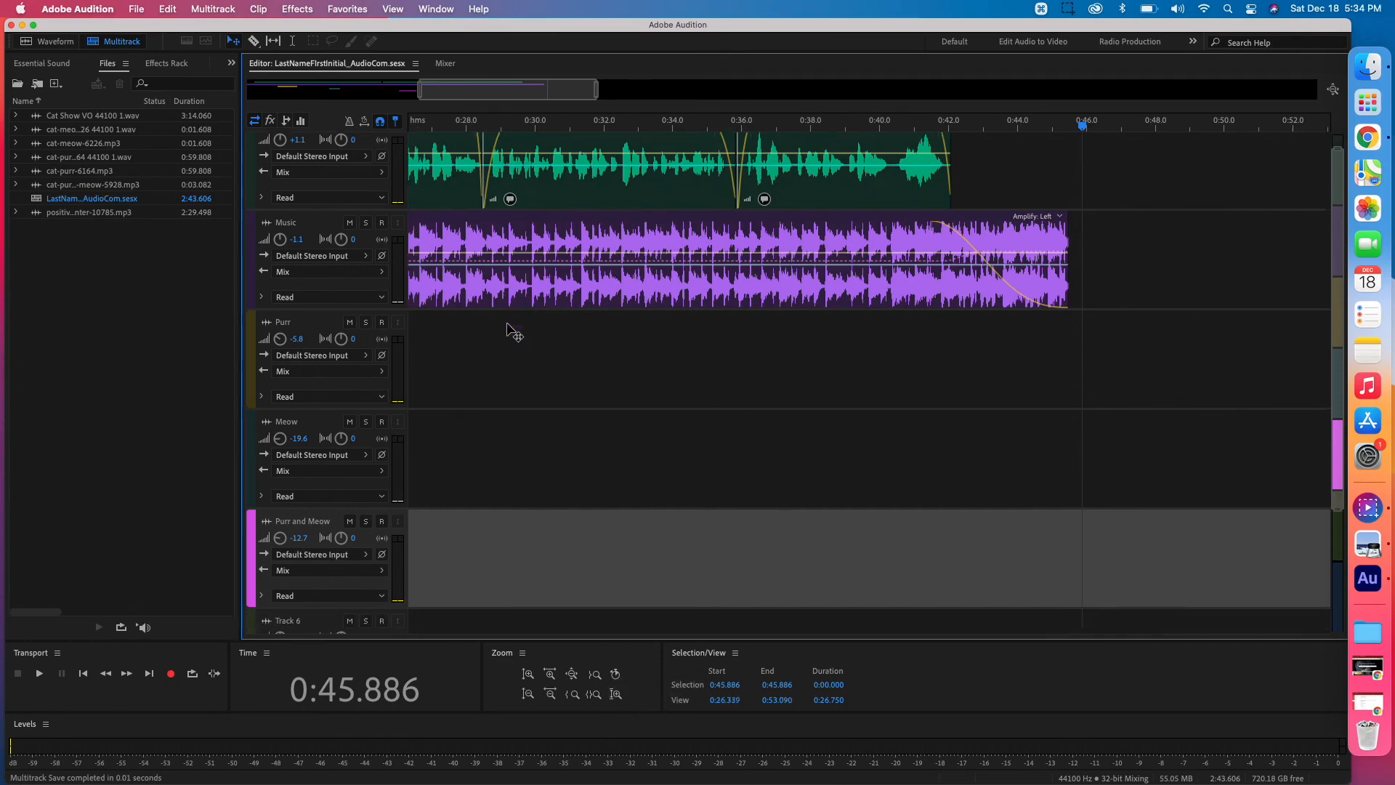
key("backslash")
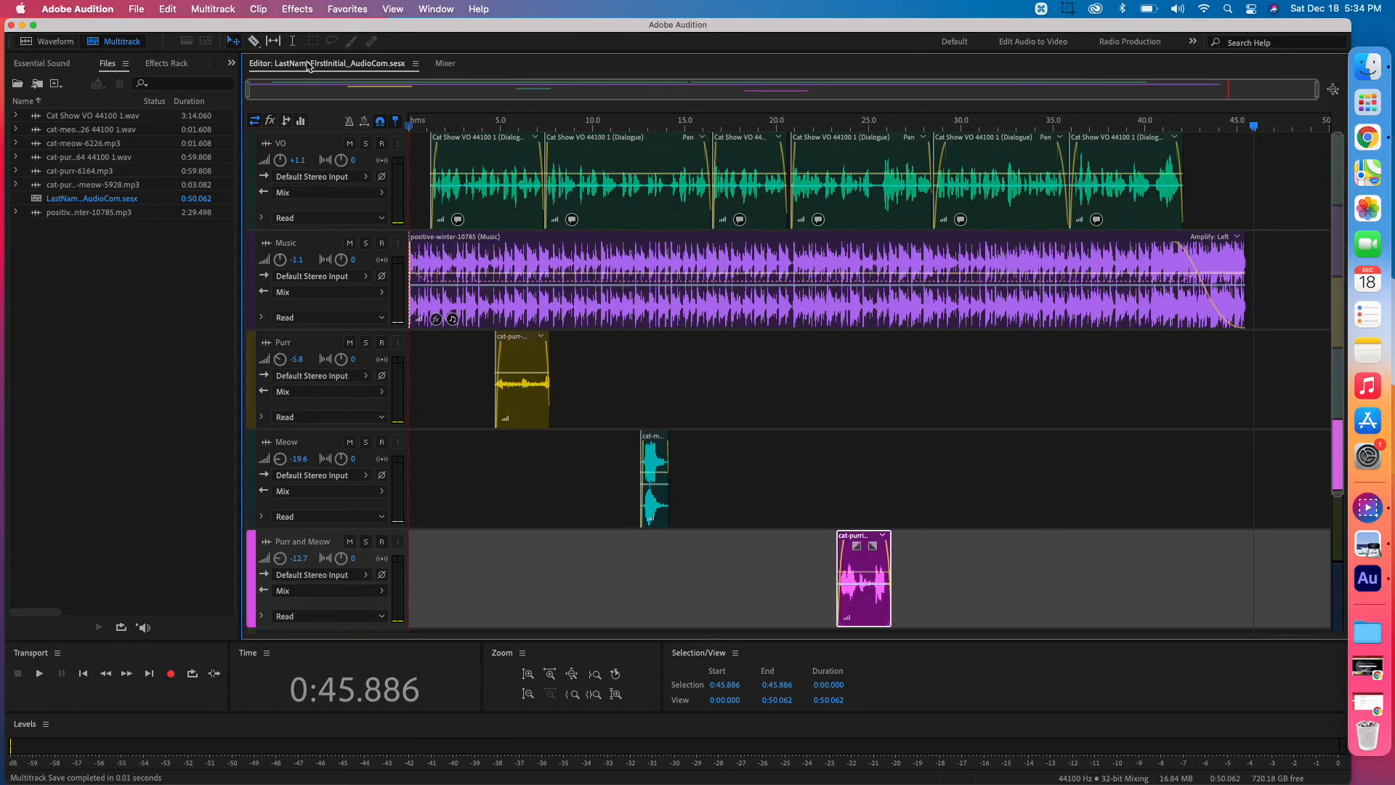
left_click(134, 9)
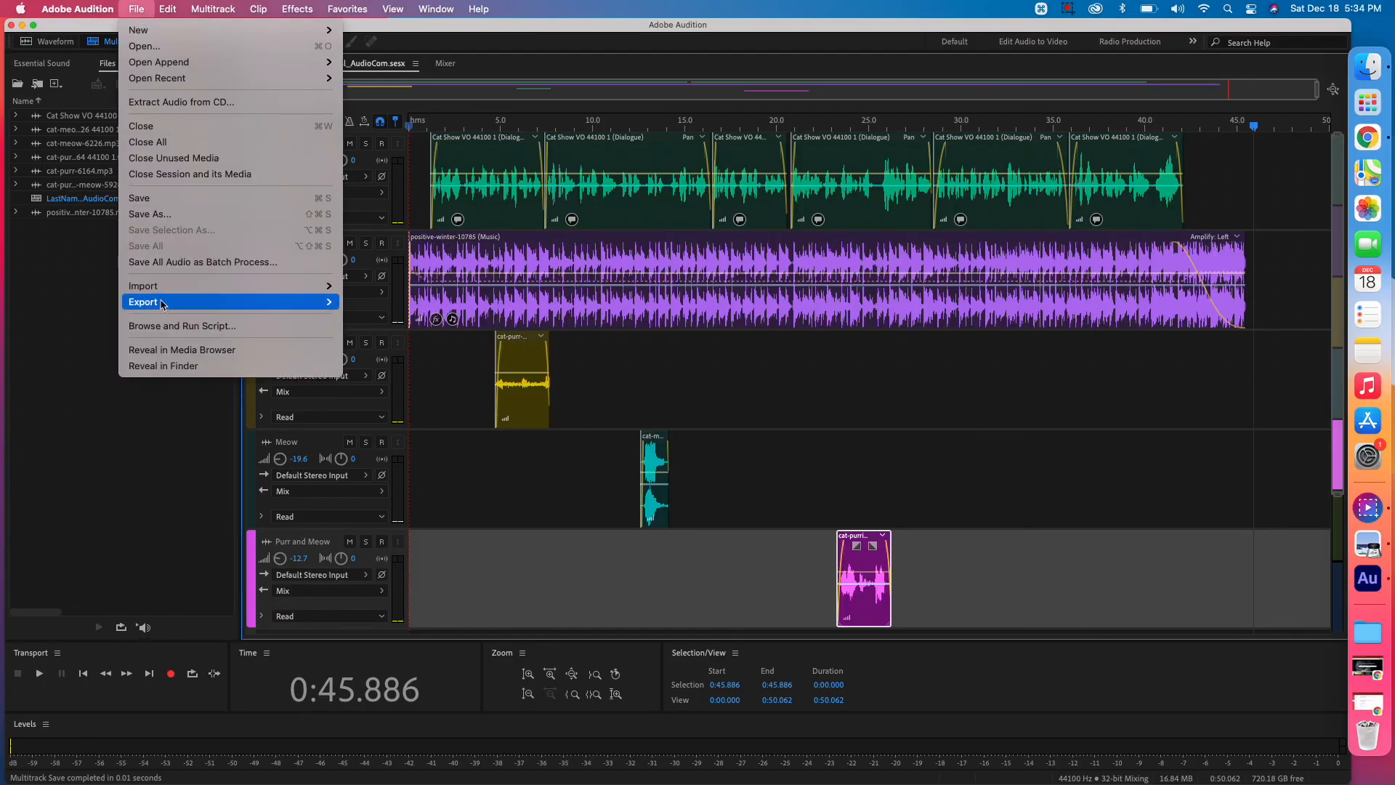
mouse_move(162, 309)
mouse_move(398, 375)
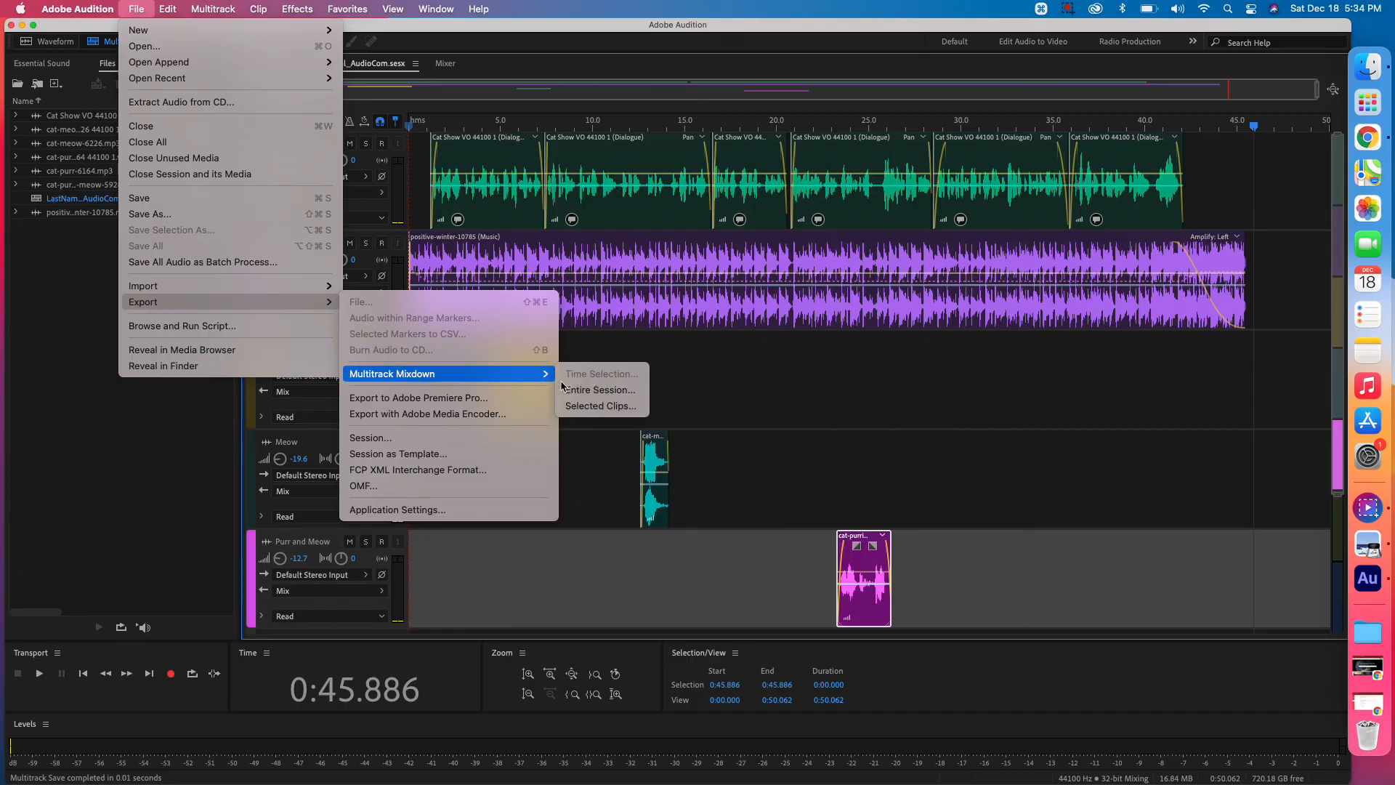
left_click(630, 393)
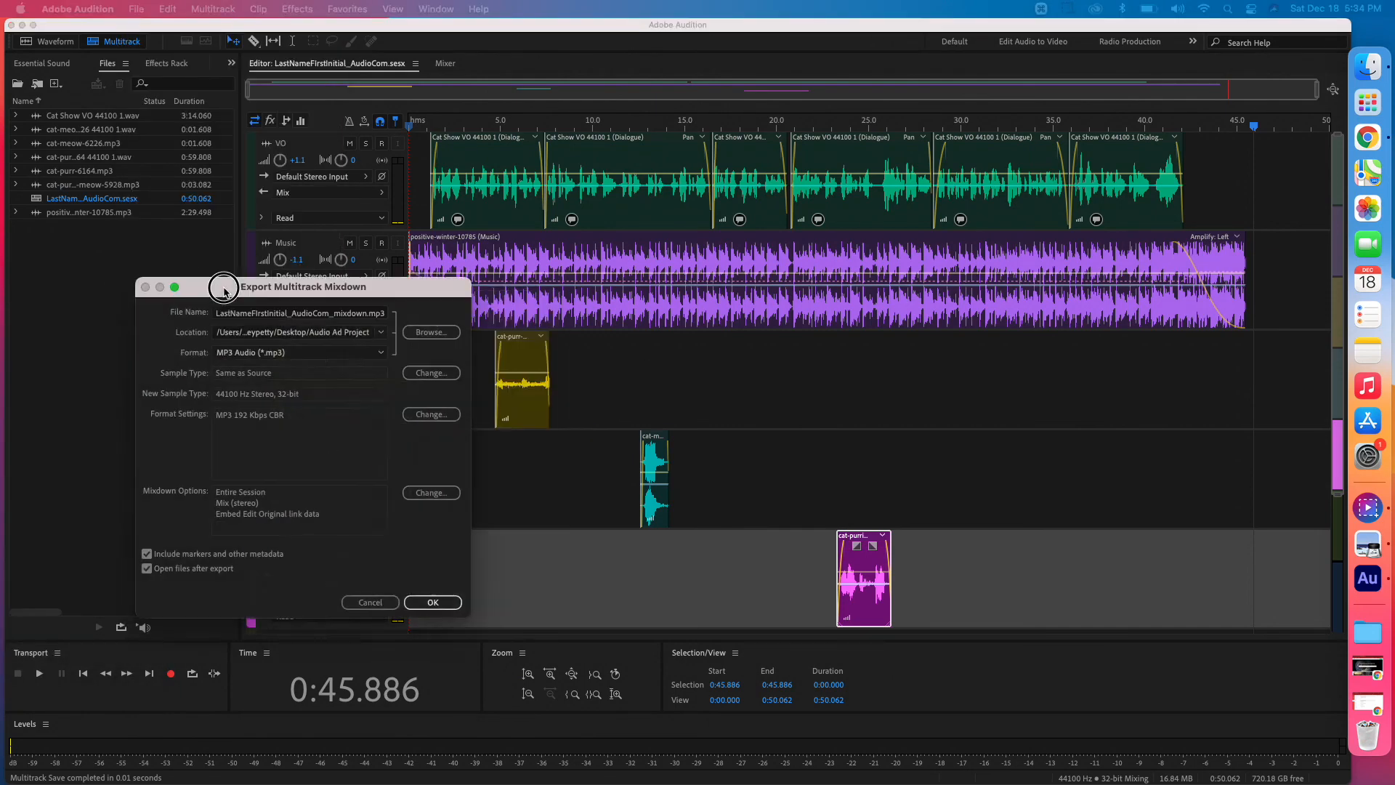
left_click_drag(218, 284, 622, 231)
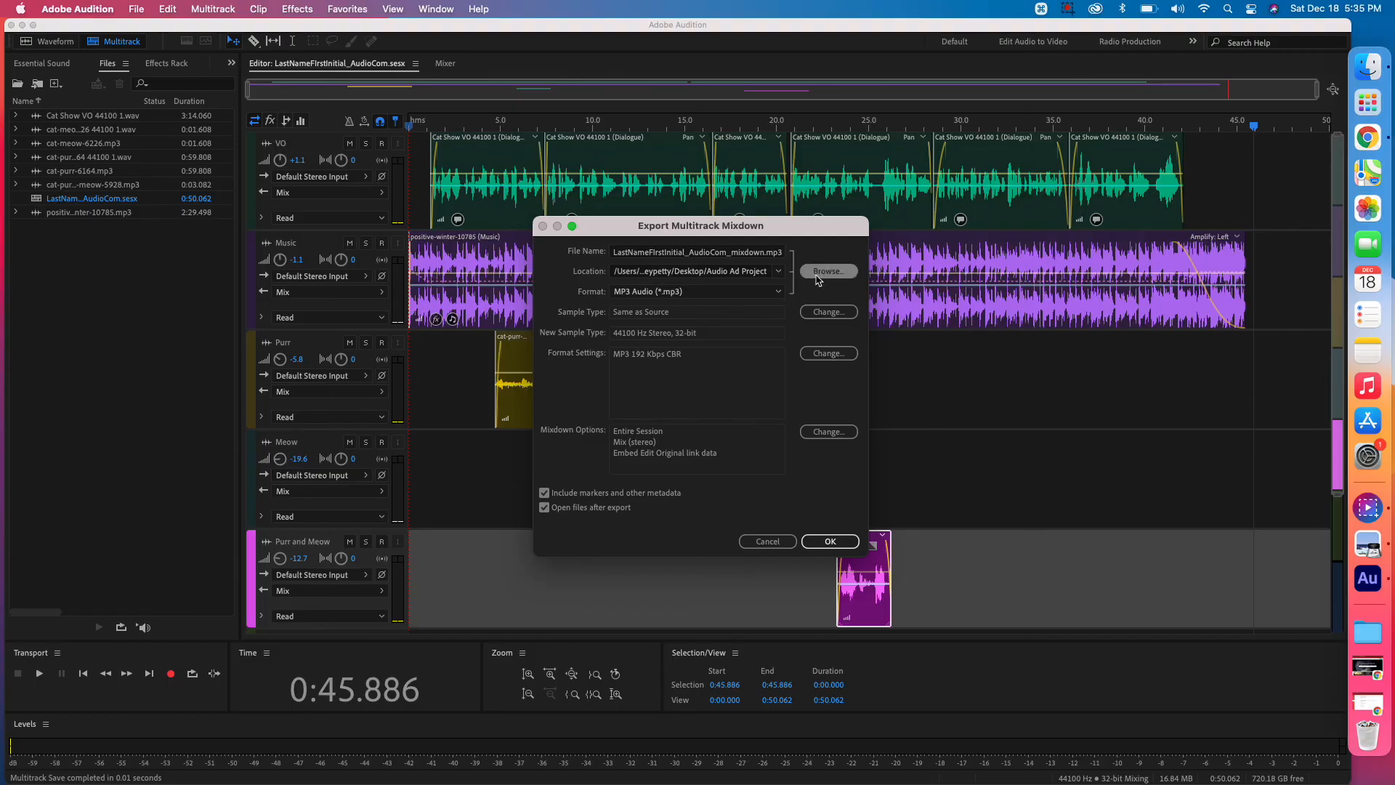
Step: Set the mixdown's save location to the Audio Commercial folder on the Desktop, with MP3 Audio as the file format
left_click(826, 271)
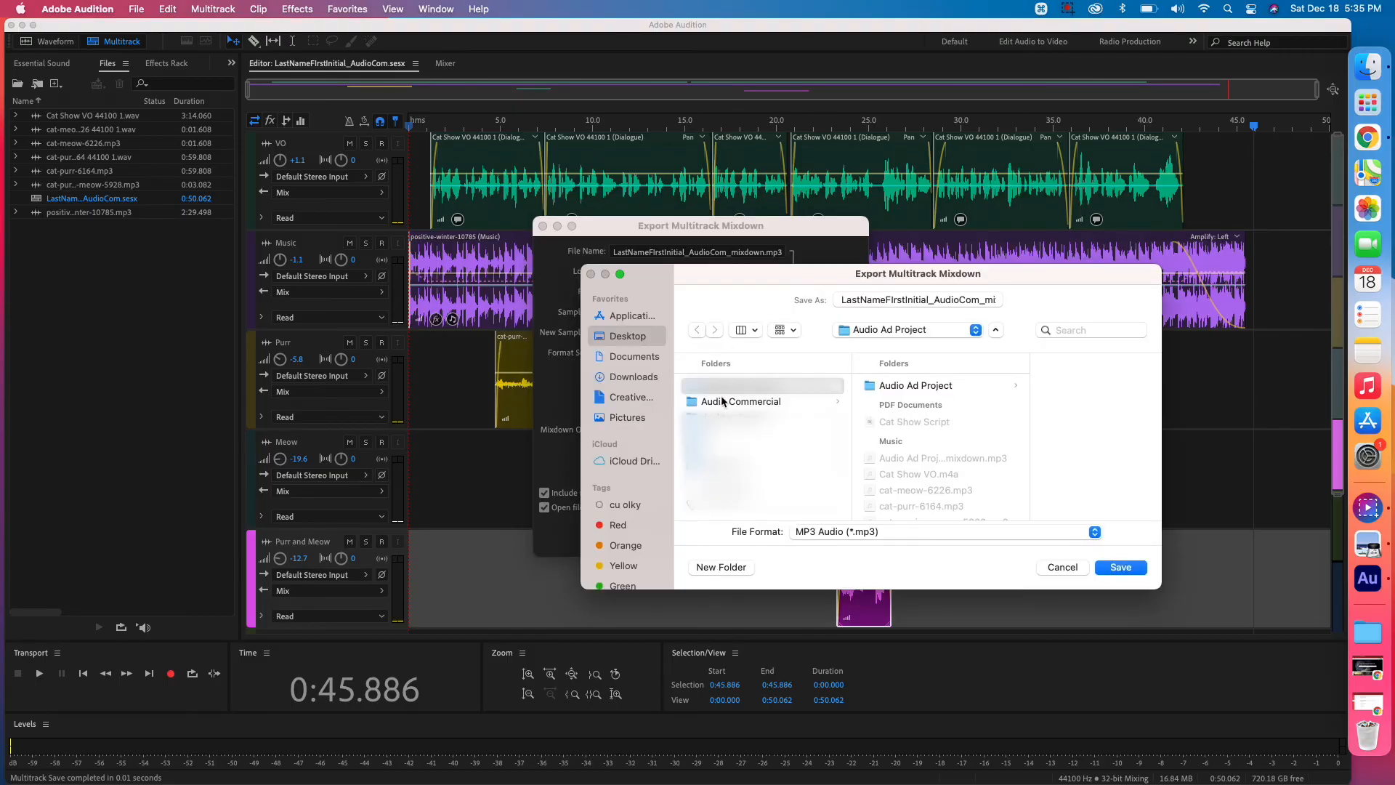
left_click(724, 402)
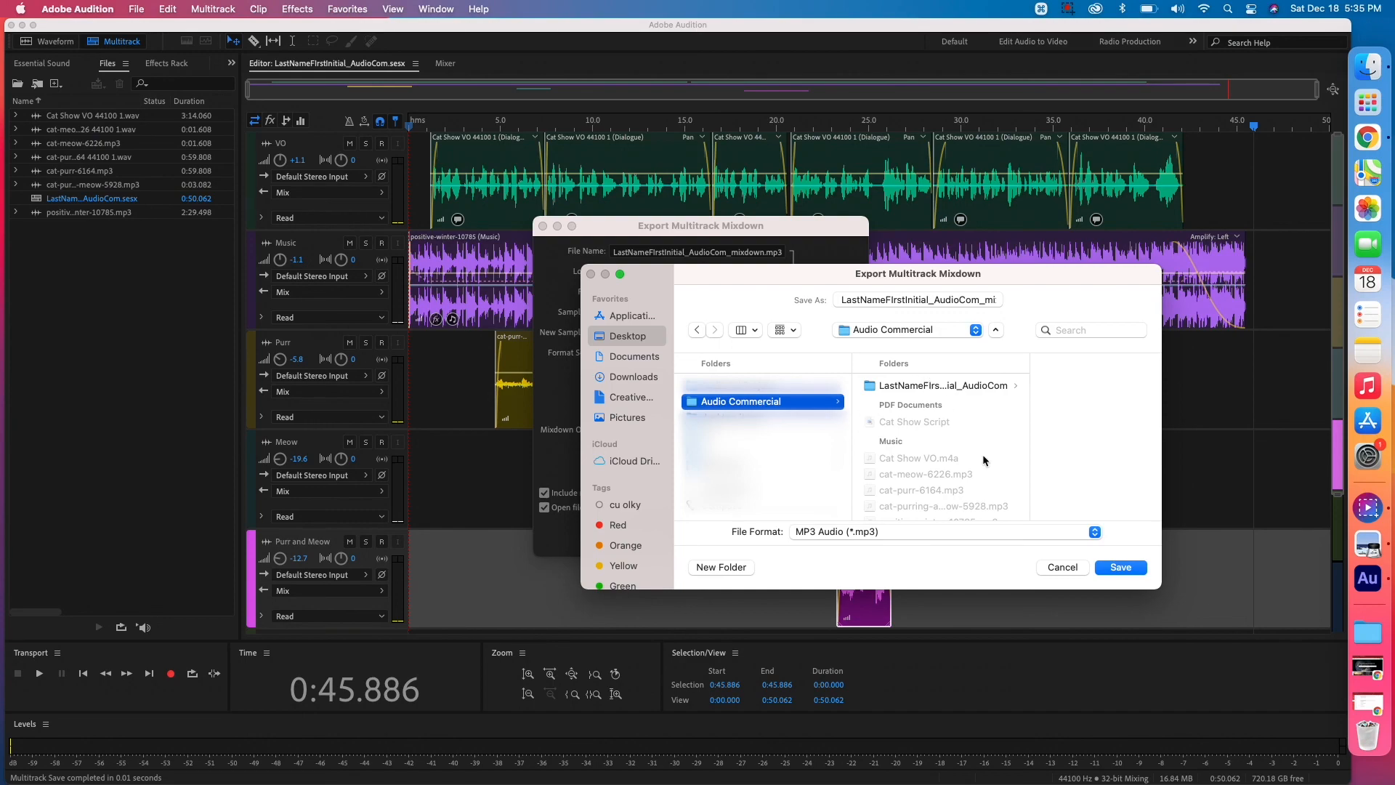
left_click(1095, 533)
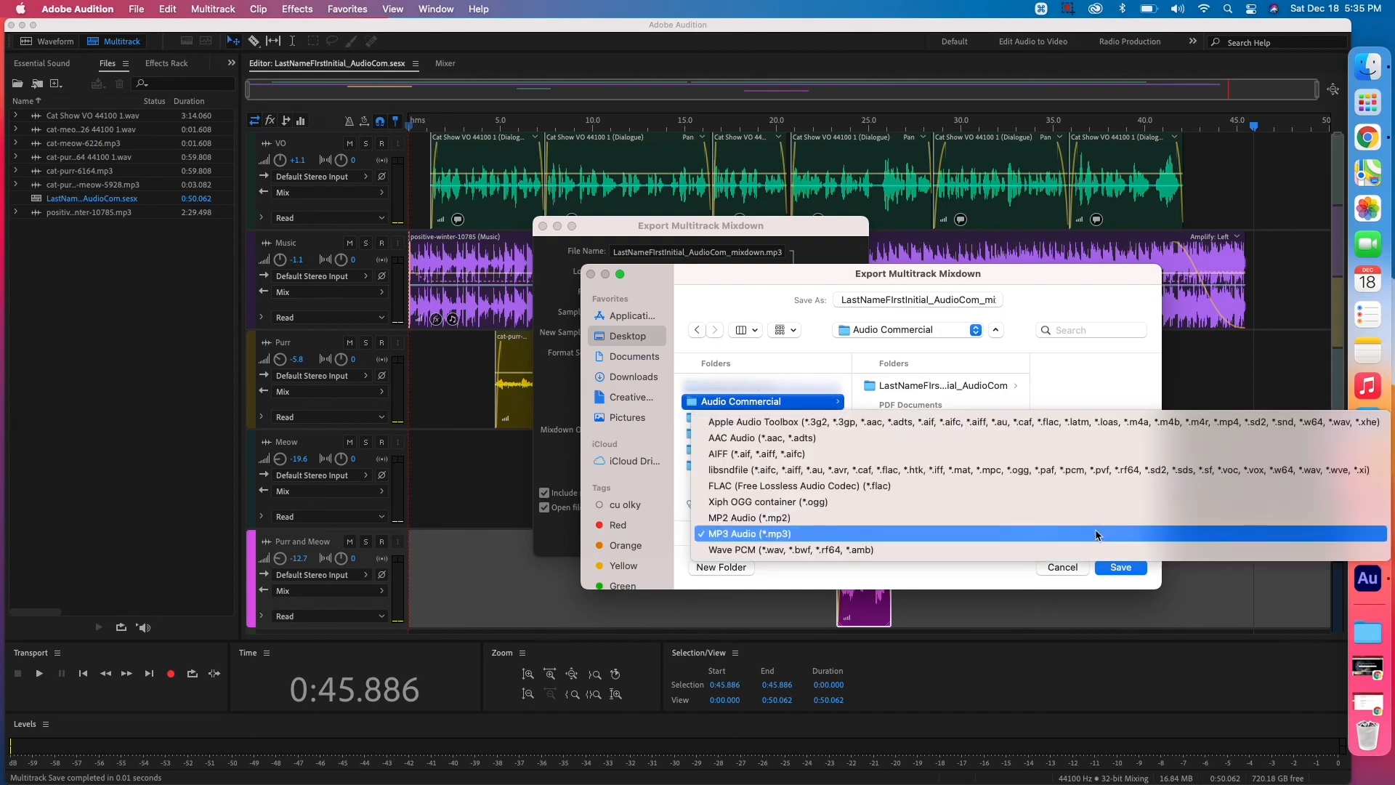
left_click(939, 533)
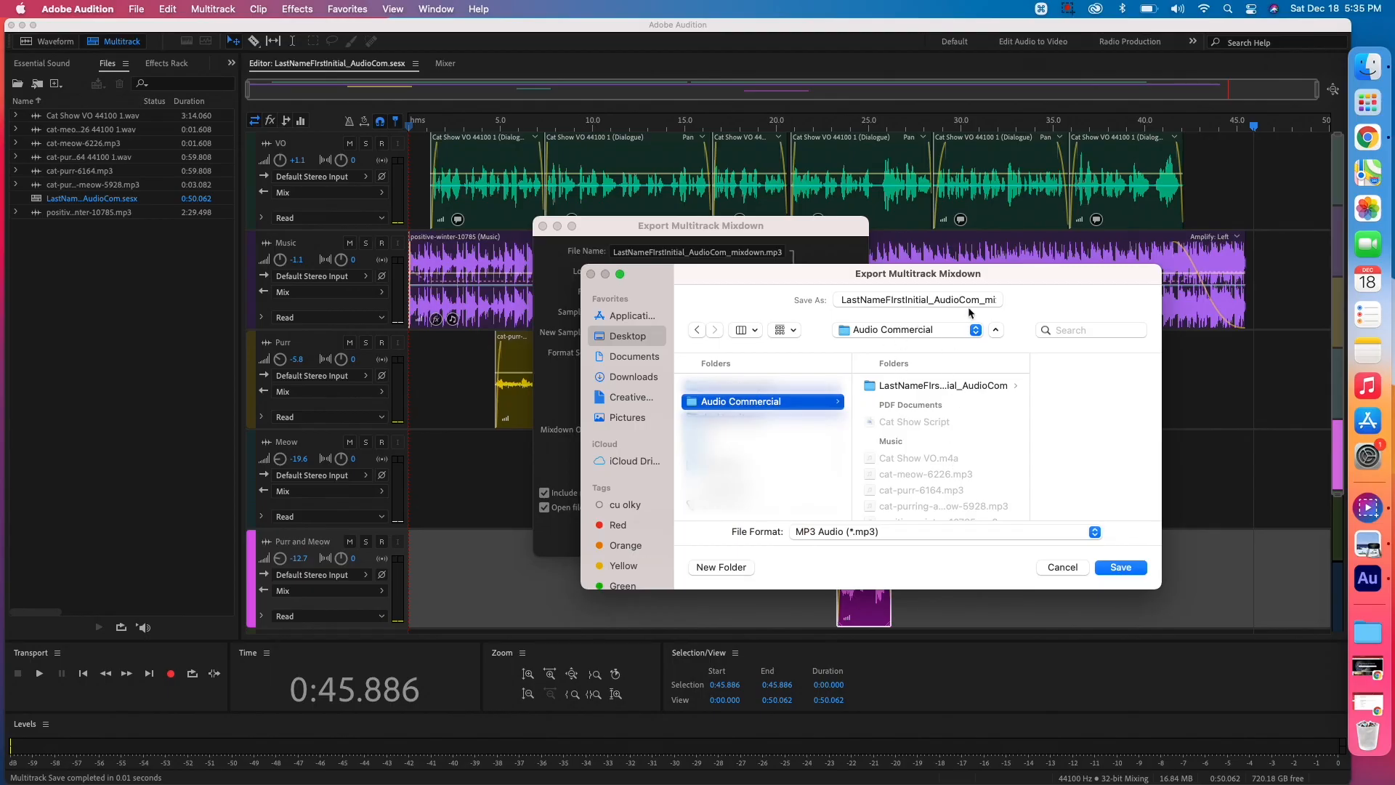
left_click(1123, 567)
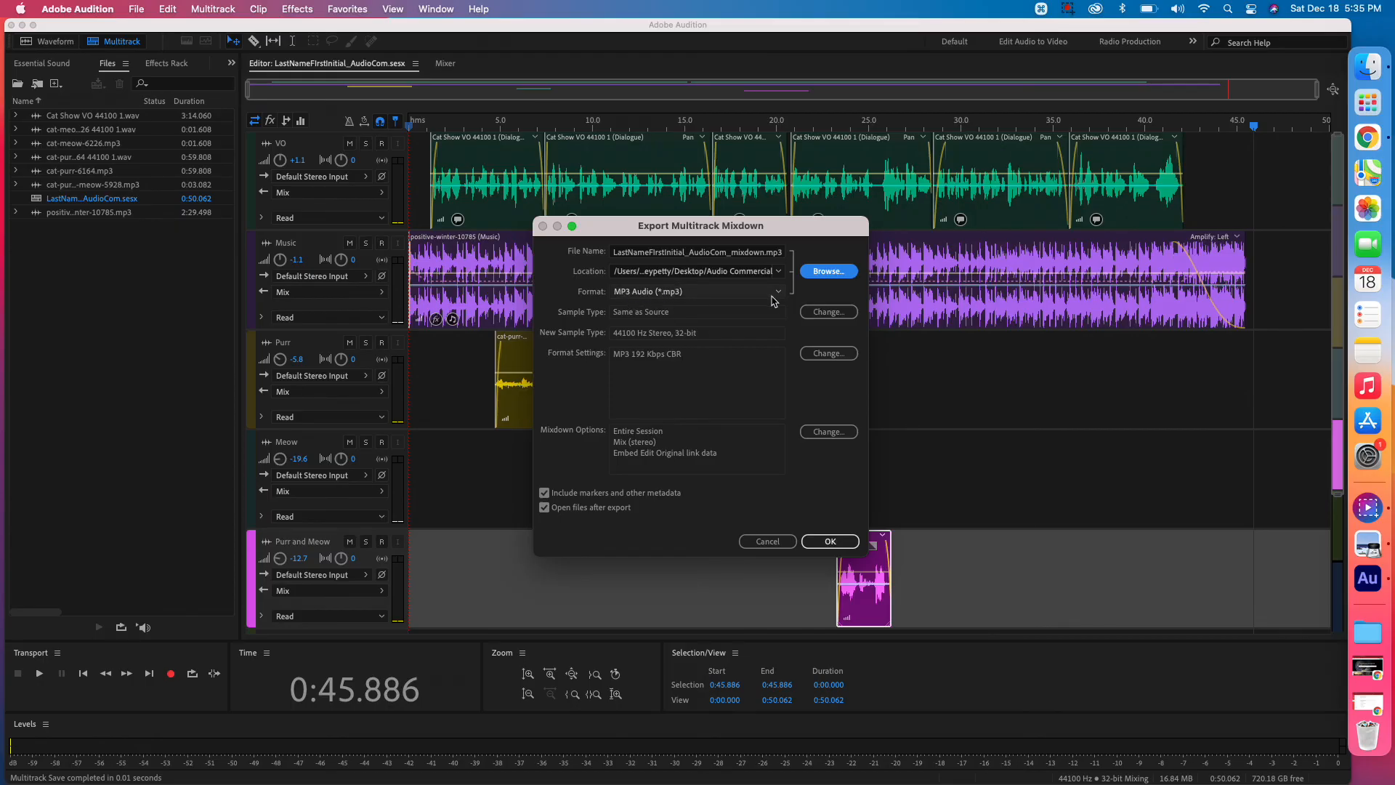
Step: Export the entire-session mixdown with MP3 Audio (*.mp3) as the format
left_click(776, 295)
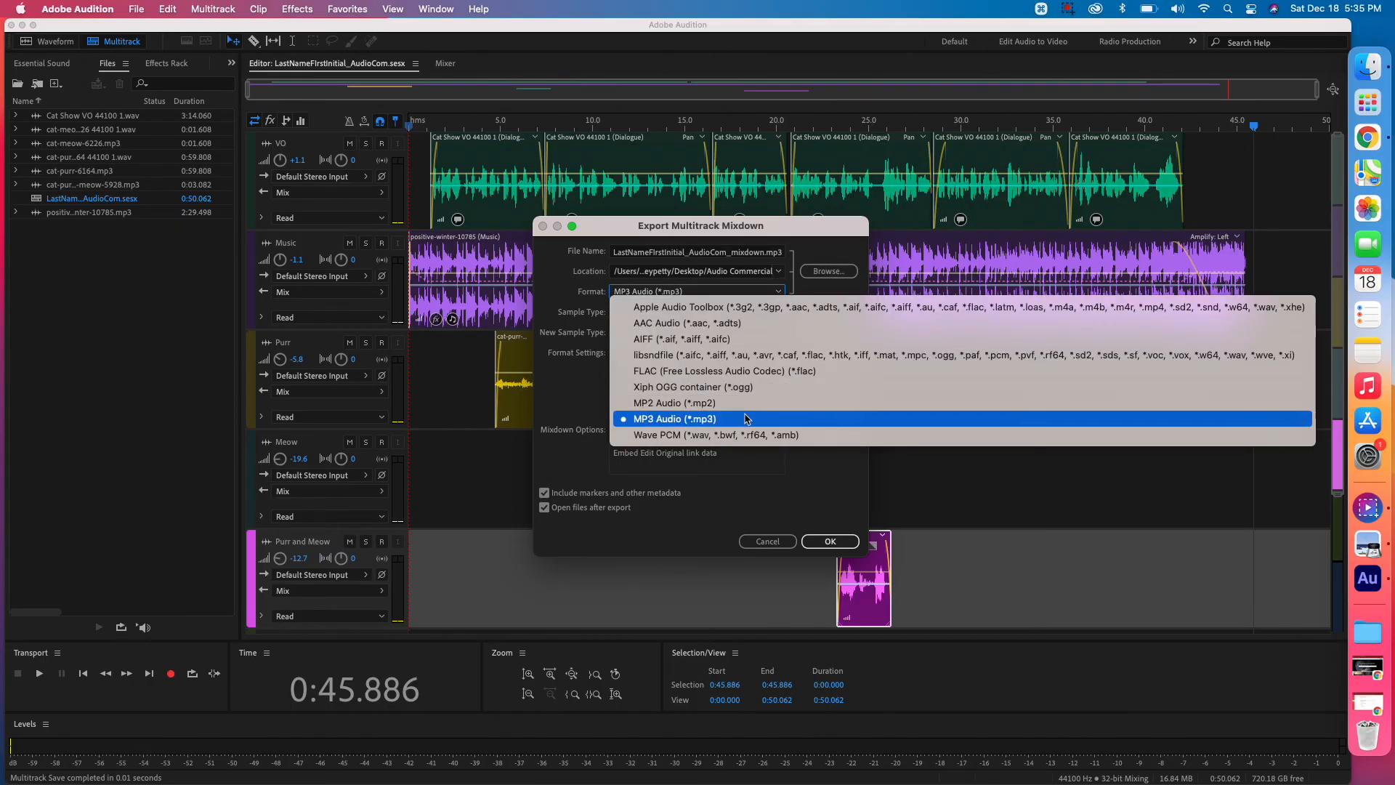
left_click(746, 419)
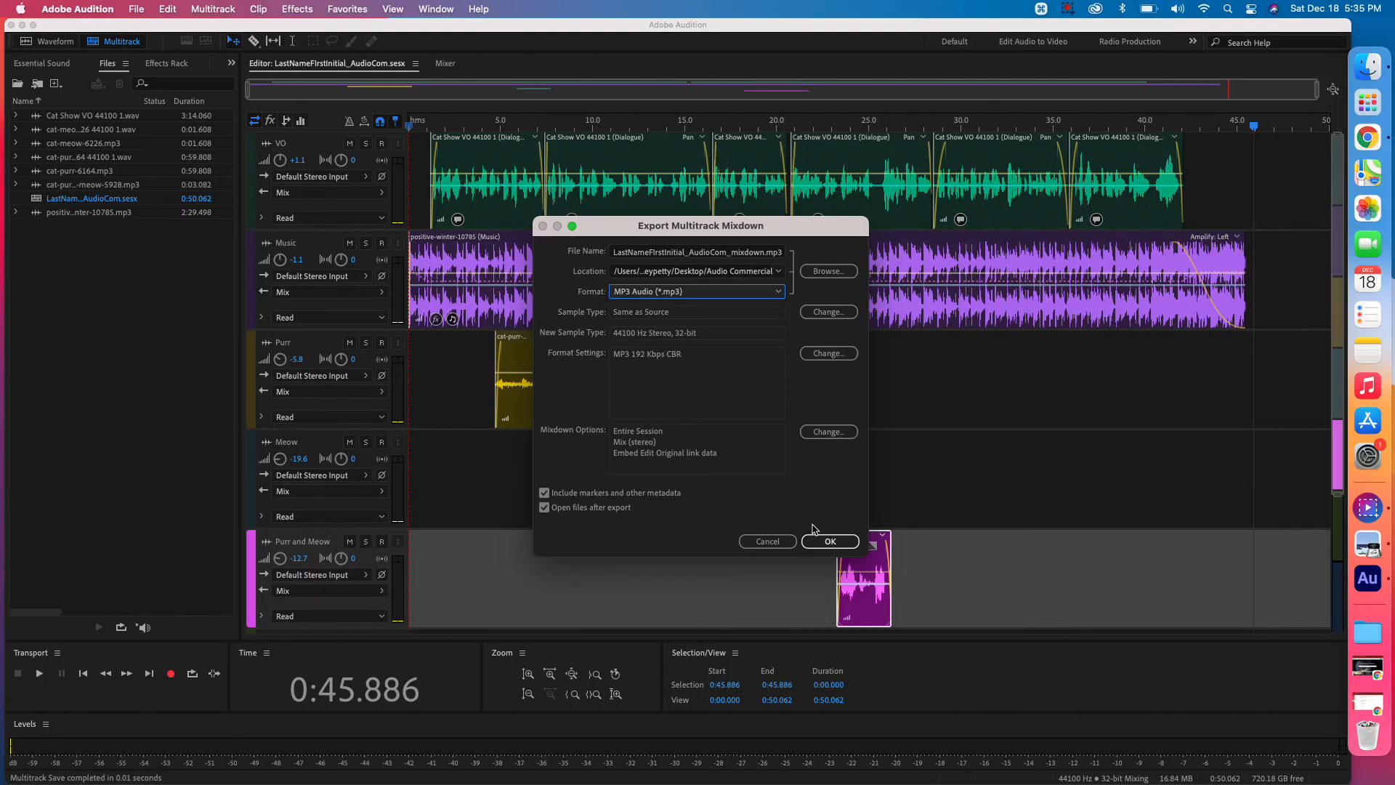
left_click(829, 541)
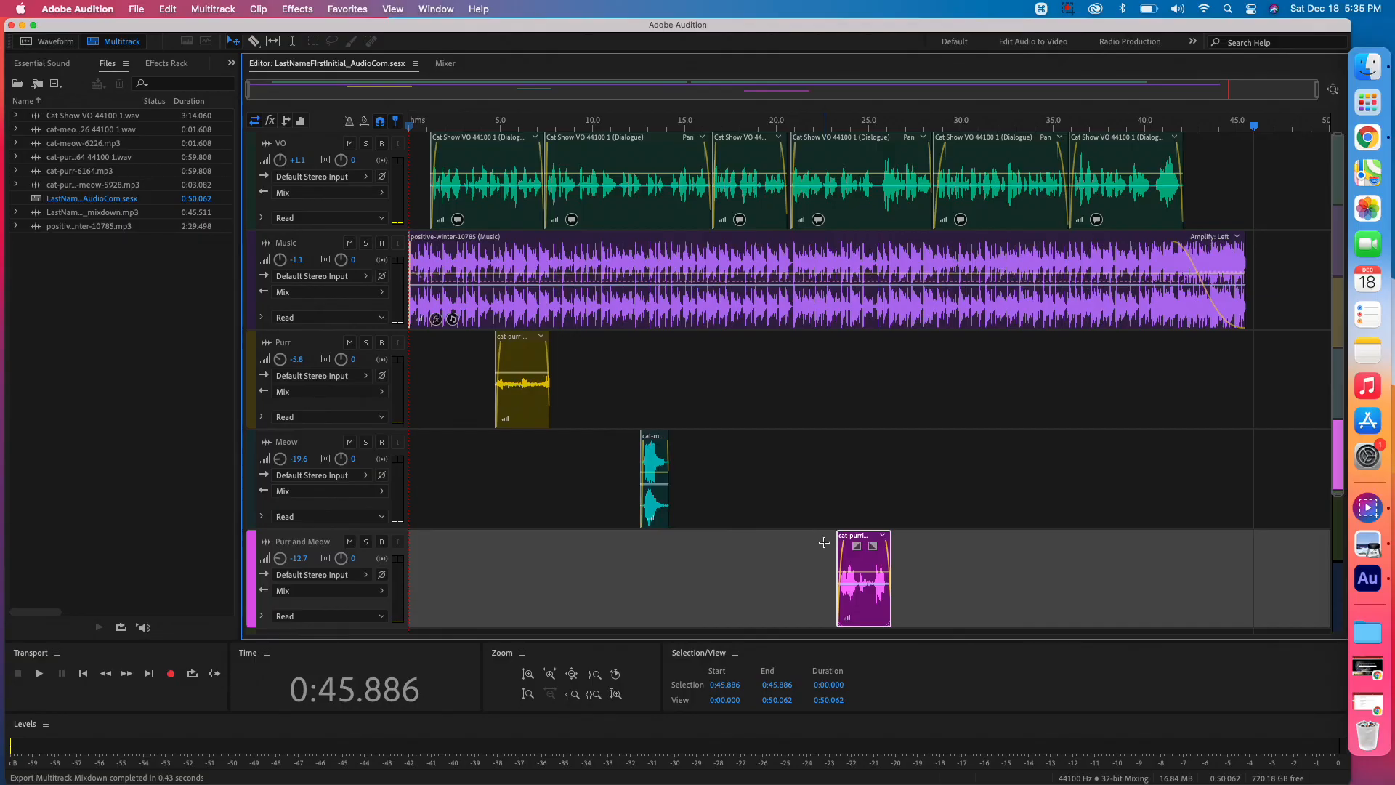
Step: Switch to Finder, open the Audio Commercial folder on the desktop, and play a preview of LastNameFIrstInitial_AudioCom_mixdown.mp3
key("super+m")
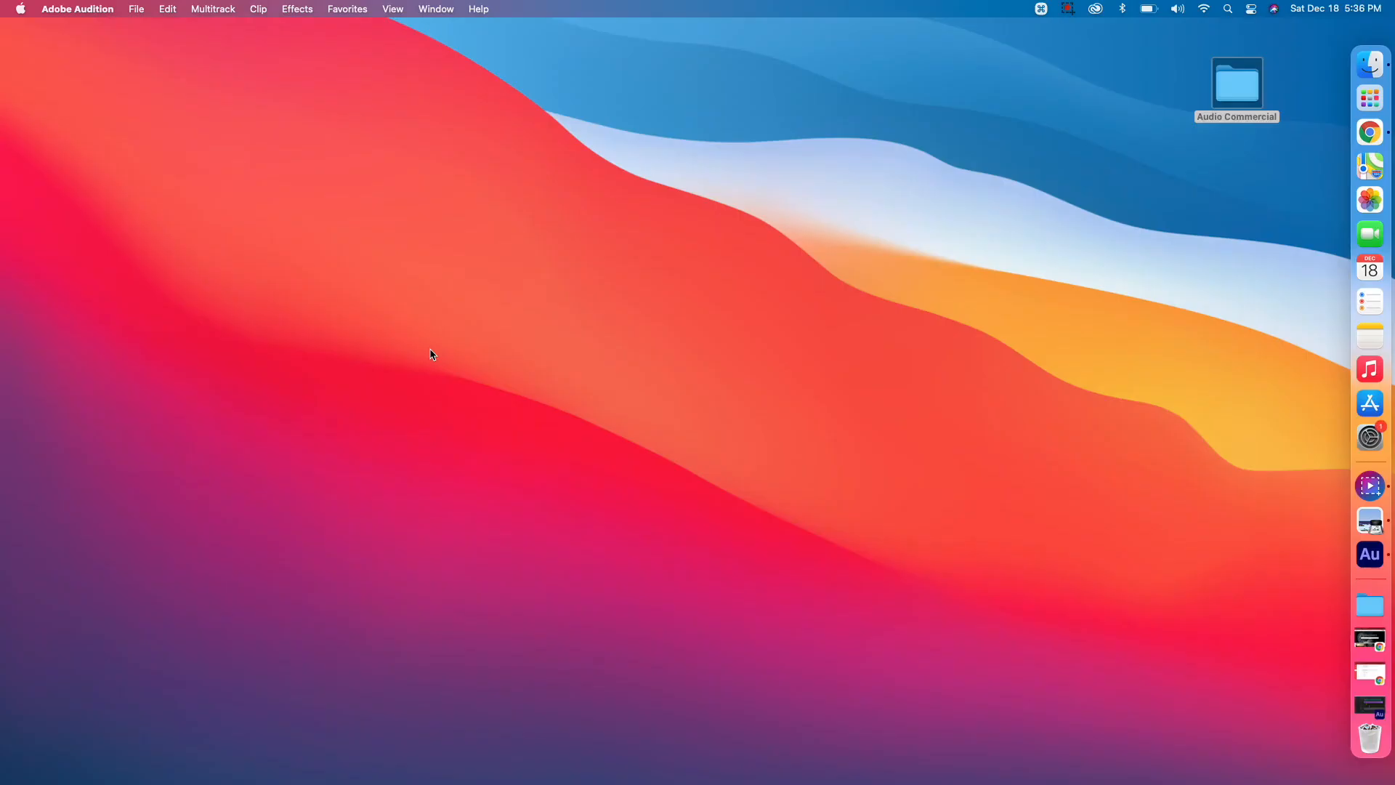
double_click(1224, 87)
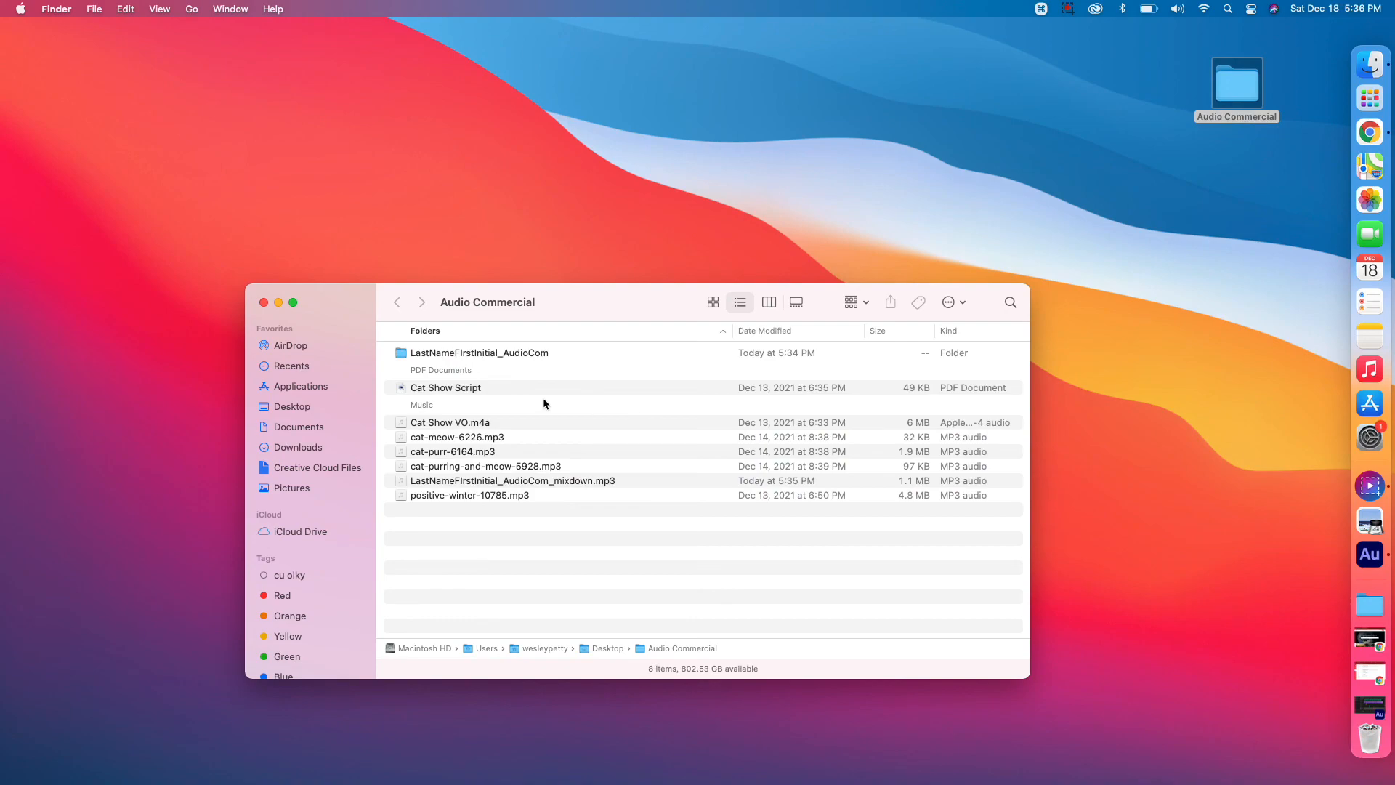
left_click(474, 482)
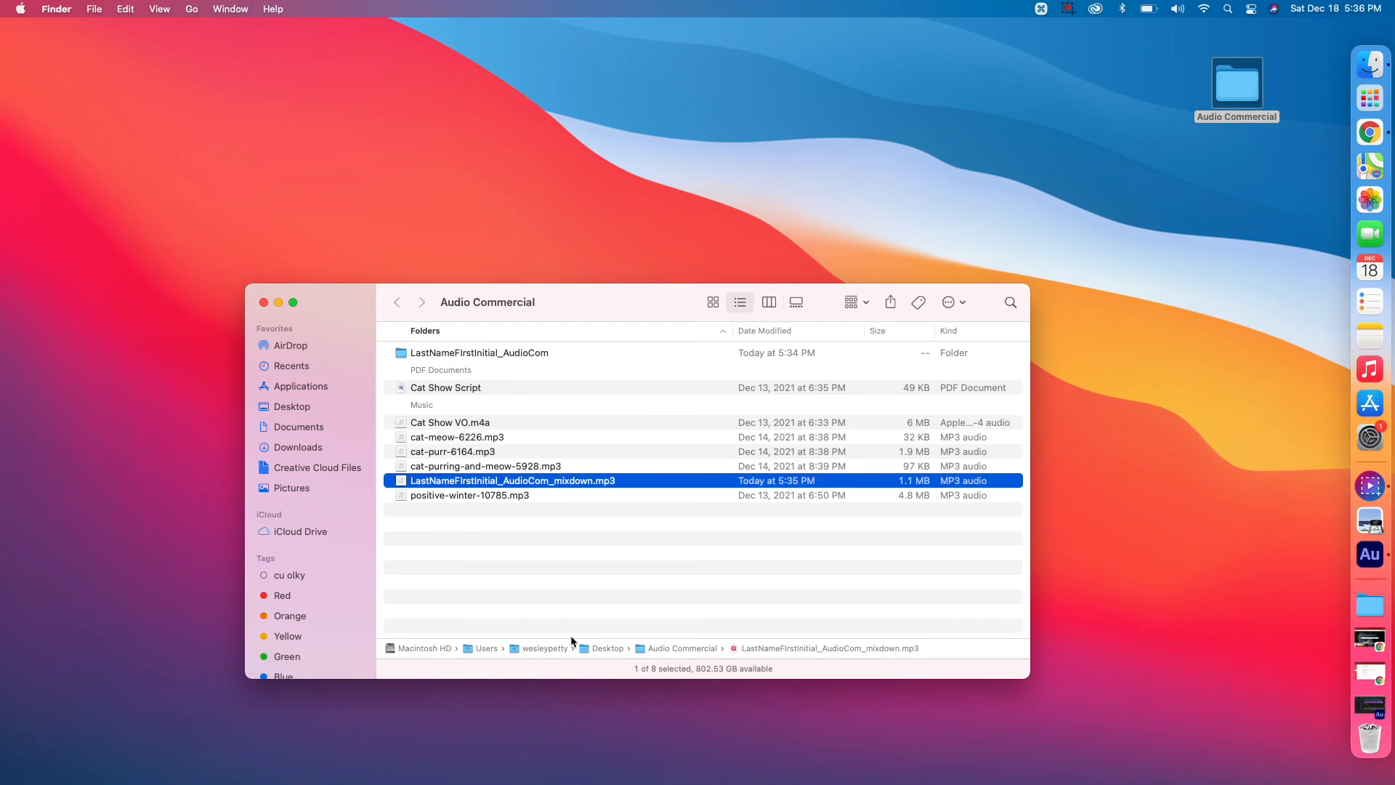
key("space")
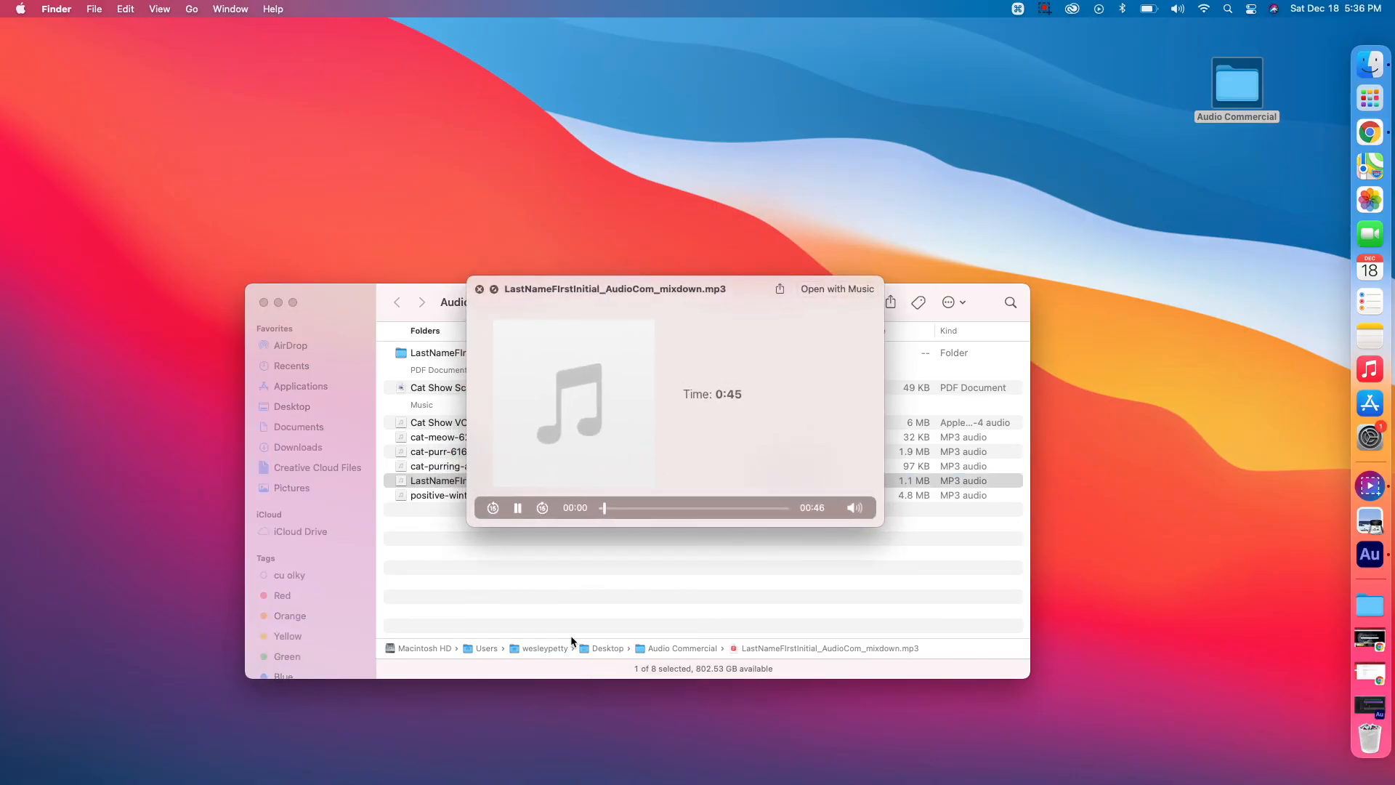